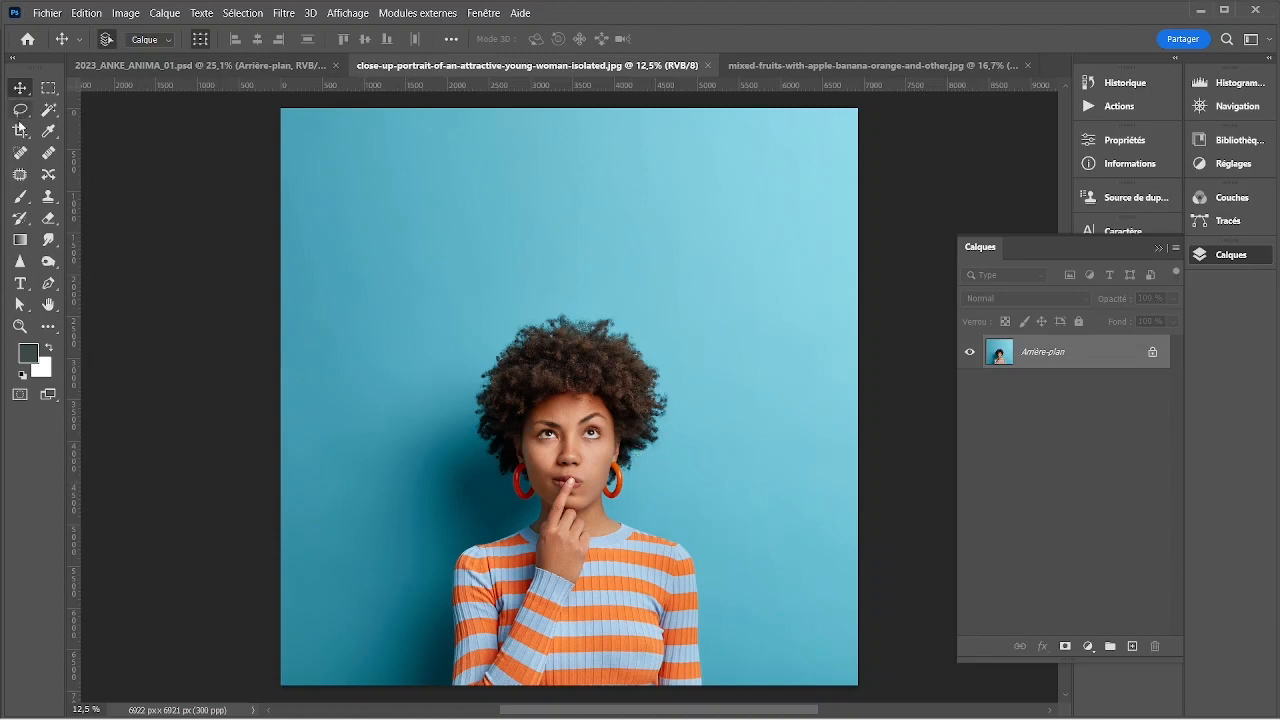
# - Outline the upper section of the orange hoop earring beside the blue background with the freehand Lasso
pyautogui.click(18, 112)
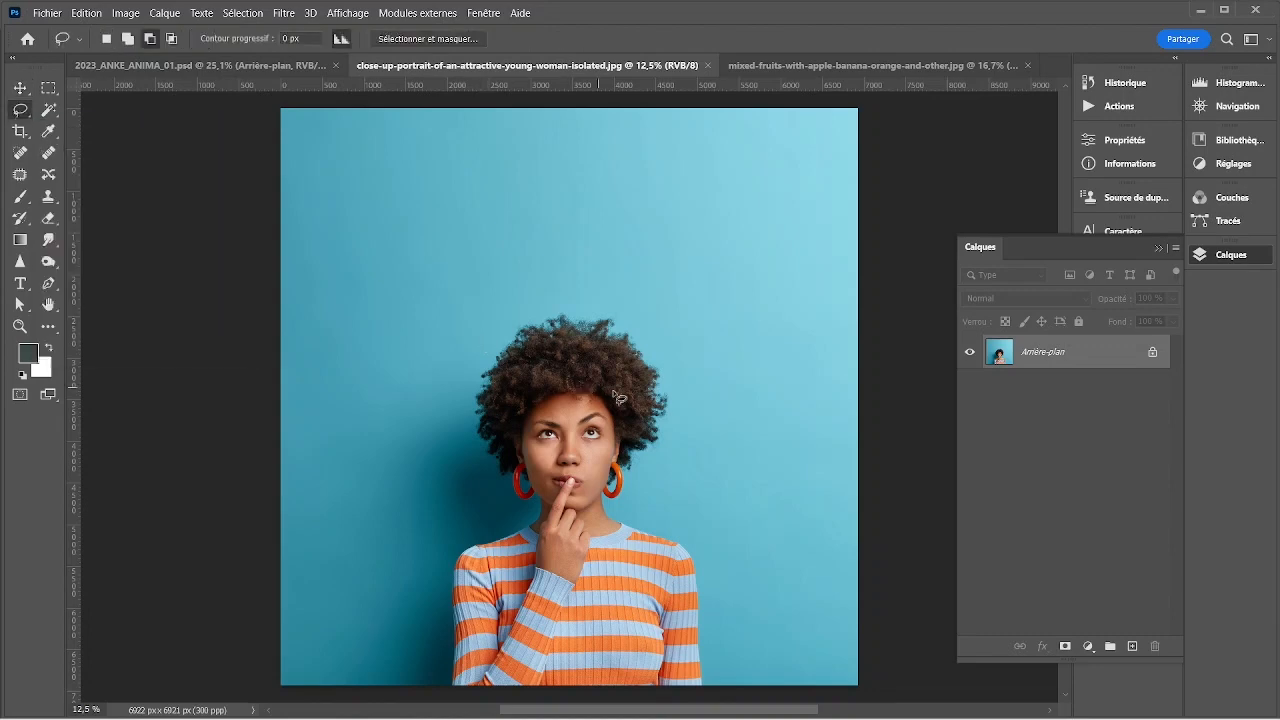
pyautogui.scroll(10, 622, 454)
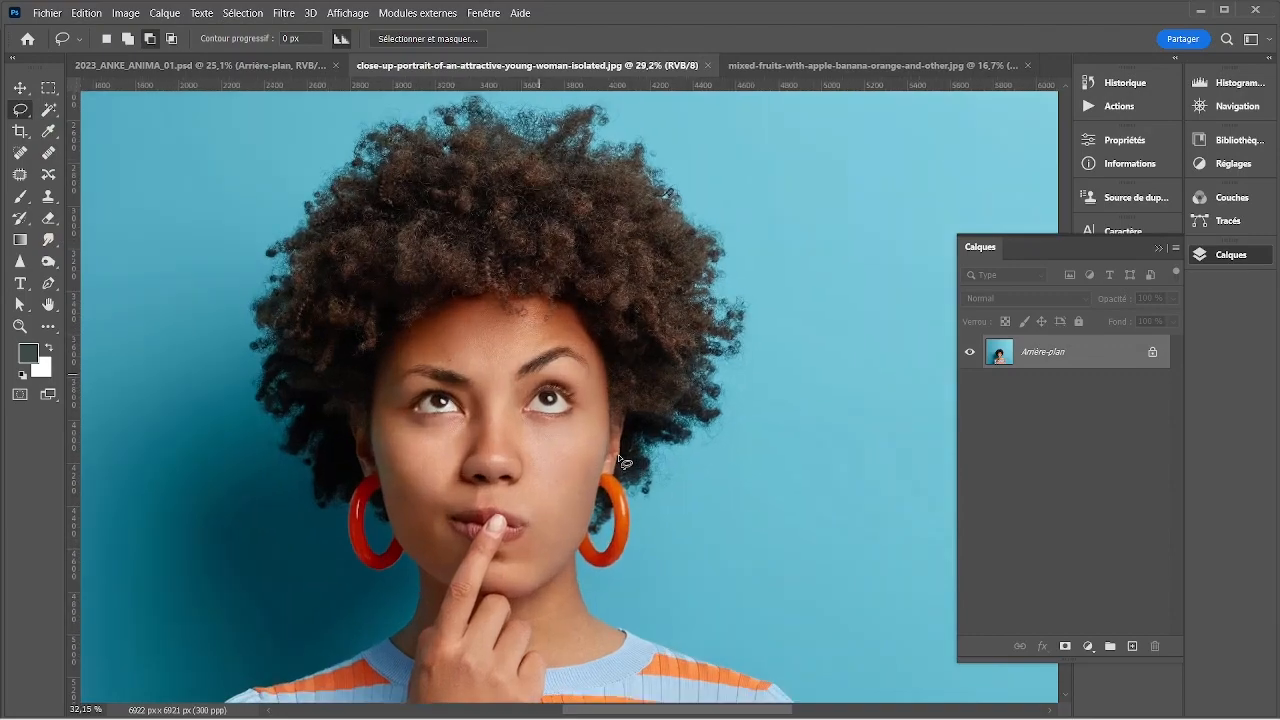
pyautogui.scroll(3, 622, 461)
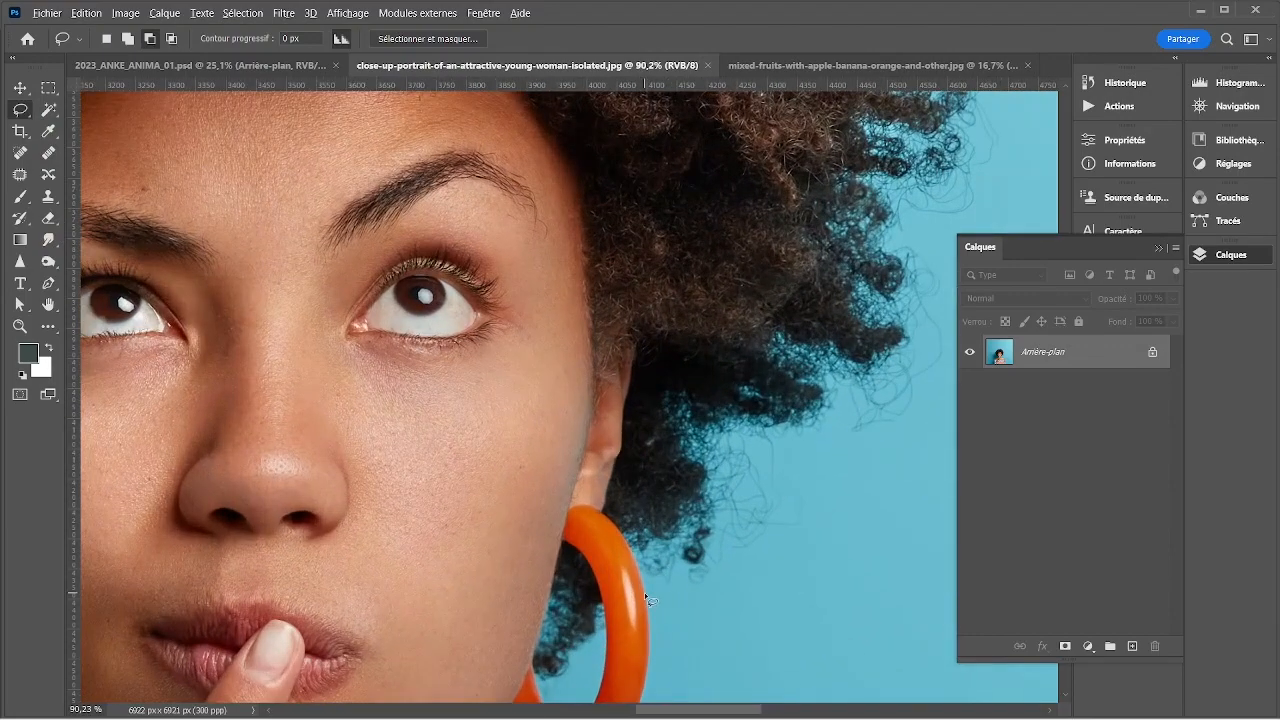
pyautogui.scroll(2, 645, 598)
pyautogui.moveTo(645, 598); pyautogui.dragTo(661, 494)
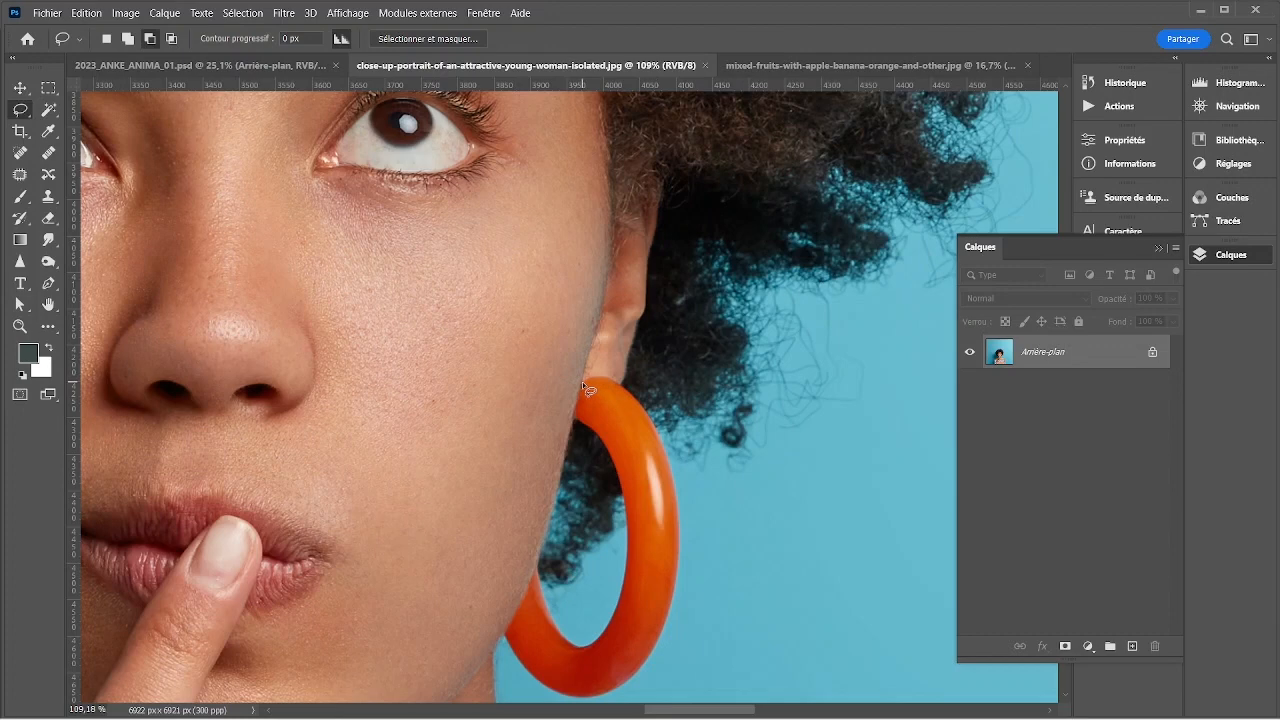
pyautogui.moveTo(582, 381); pyautogui.dragTo(624, 505)
pyautogui.moveTo(578, 421); pyautogui.dragTo(576, 417)
pyautogui.scroll(-2, 680, 500)
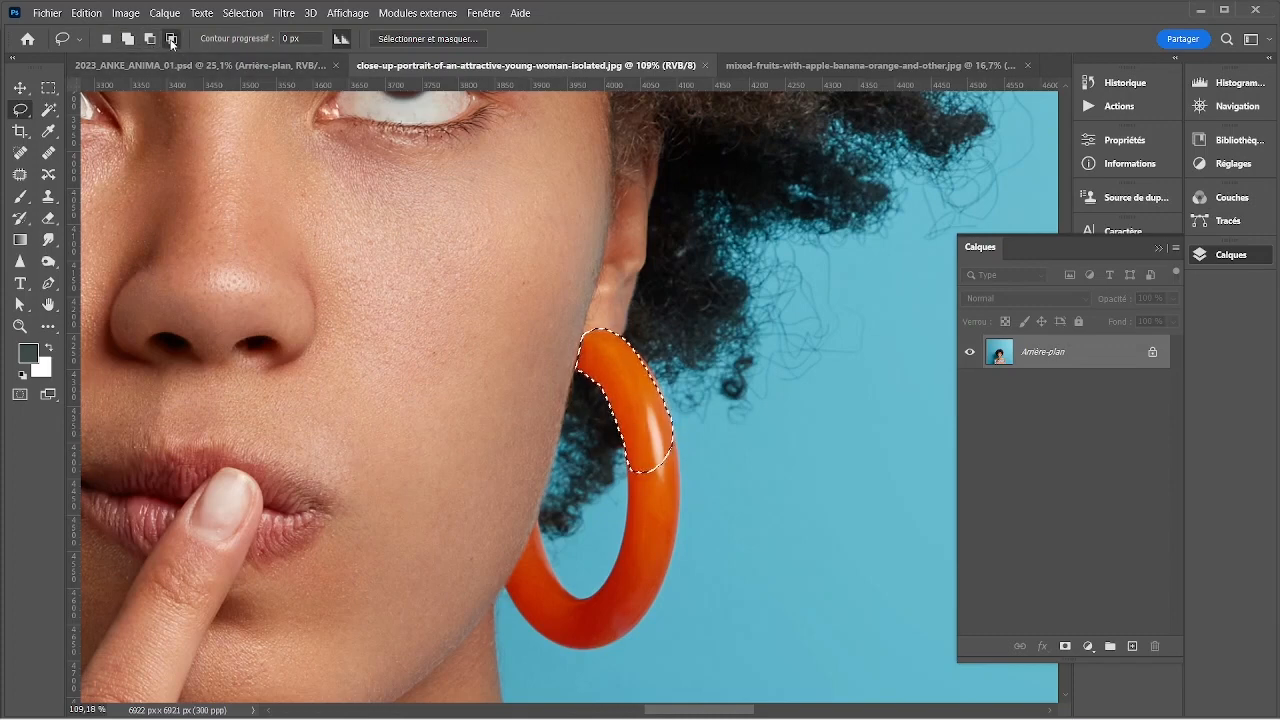
# - Add the next stretch down the side of the hoop to the selection with freehand Lasso outlines
pyautogui.click(128, 38)
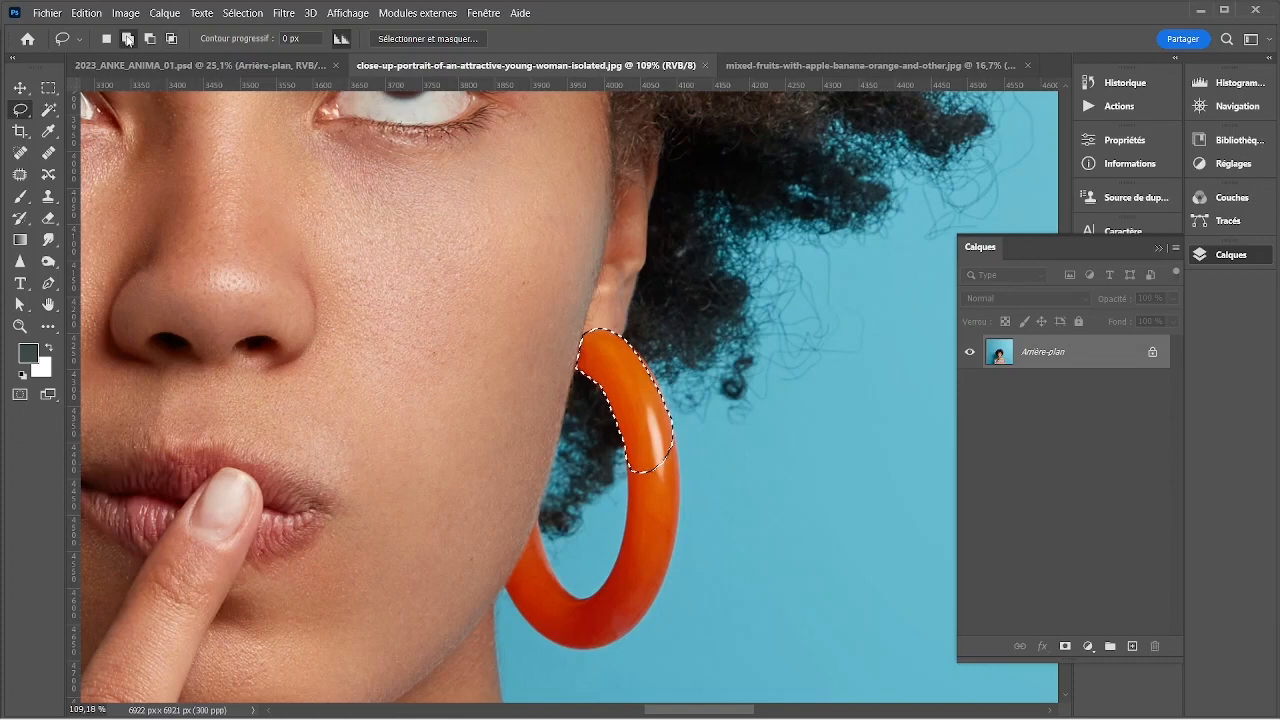
pyautogui.scroll(-2, 678, 465)
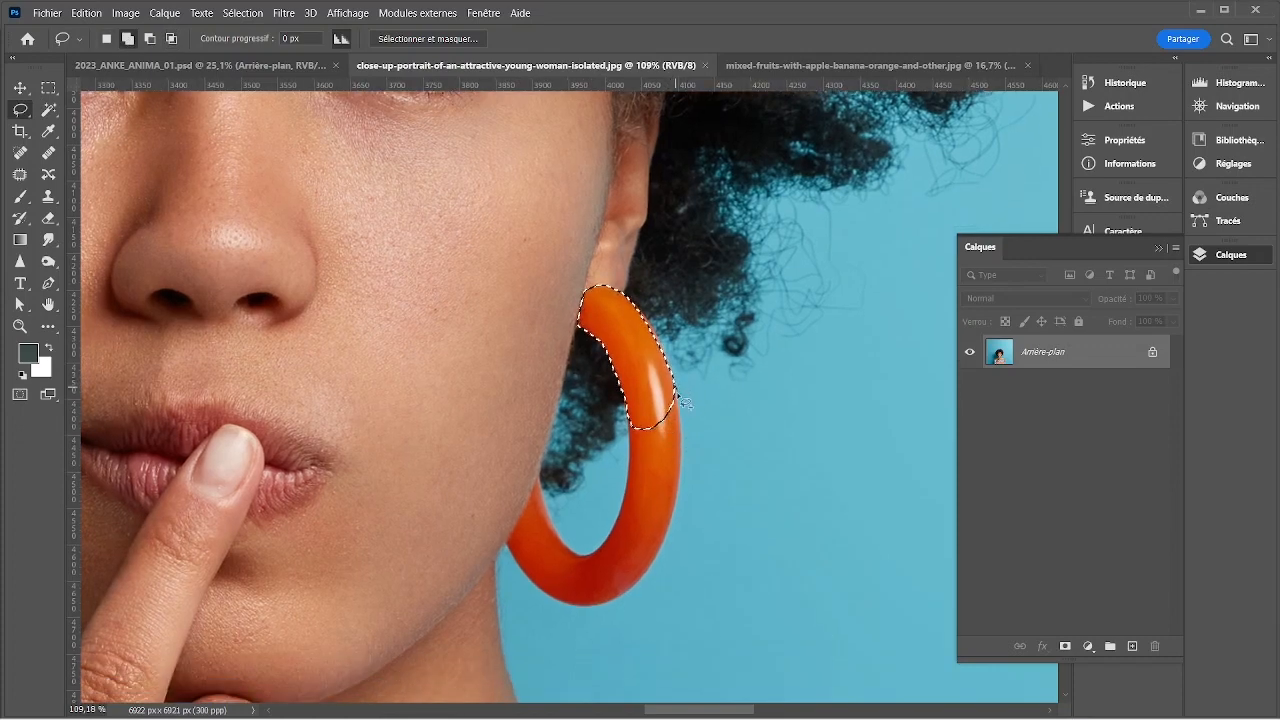
pyautogui.moveTo(664, 498); pyautogui.dragTo(640, 424)
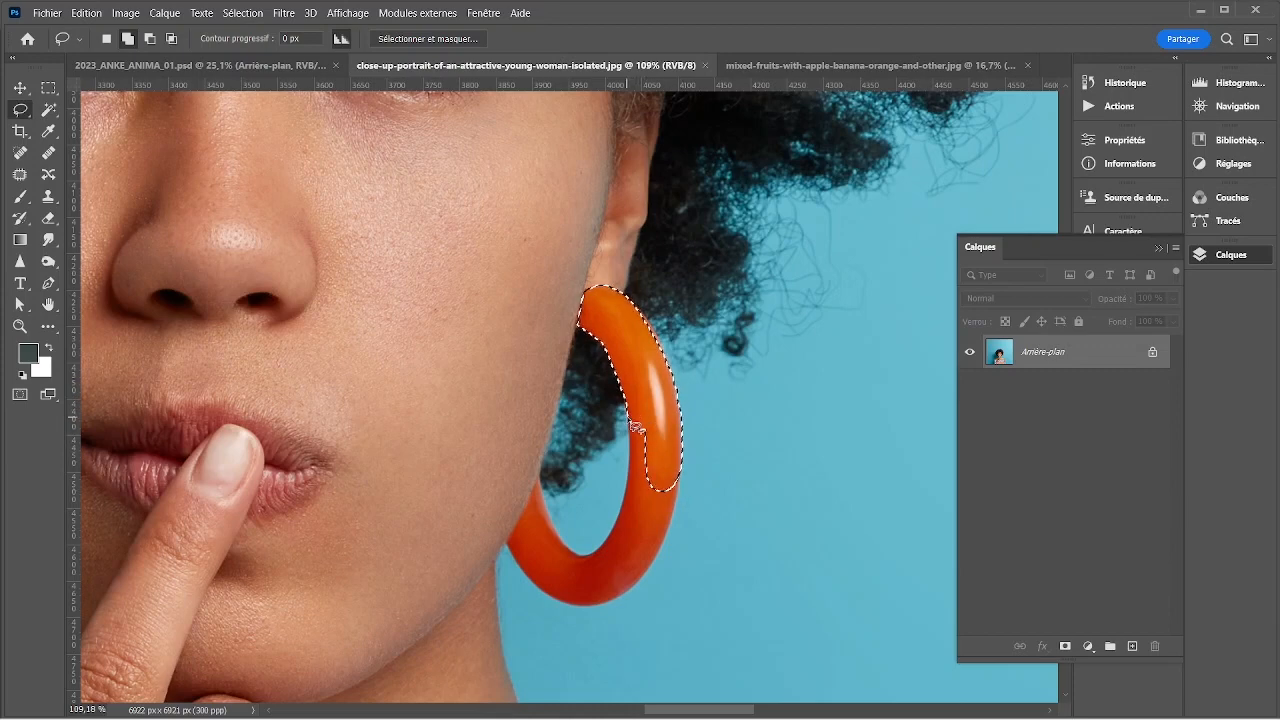
pyautogui.moveTo(662, 502); pyautogui.dragTo(660, 492)
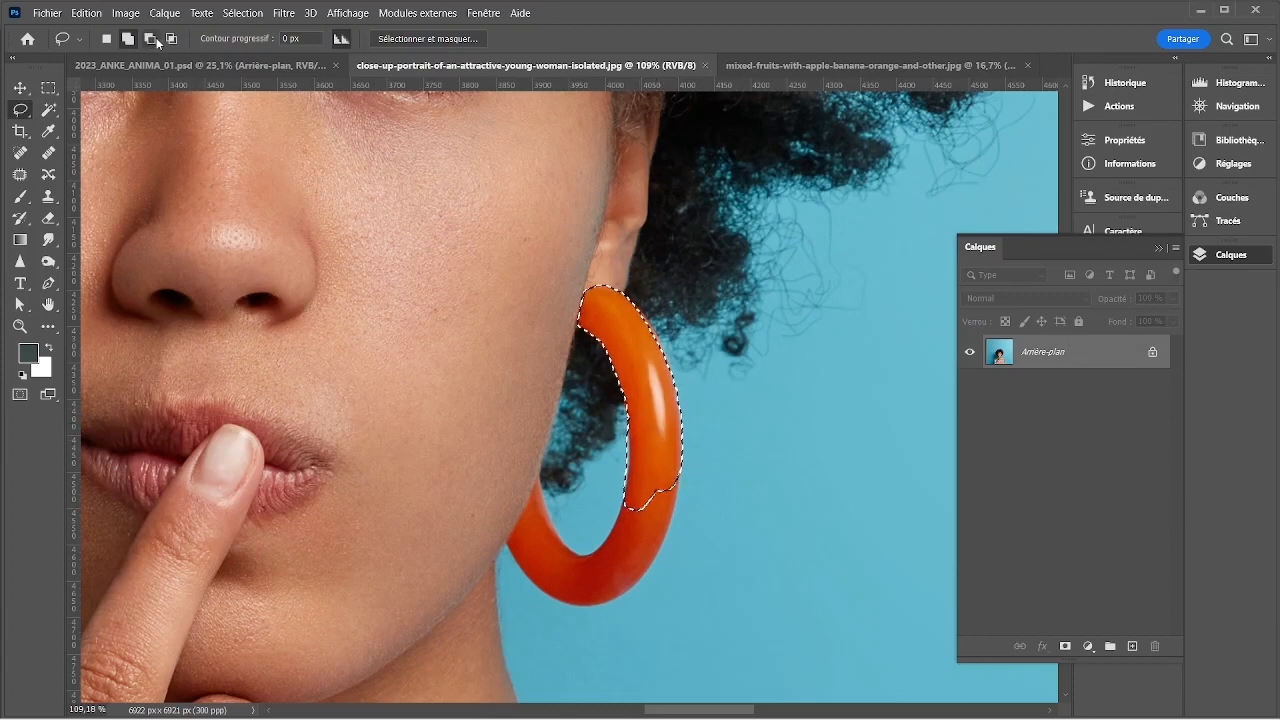
# - Add a rough Lasso area around the hoop's lower side, overlapping the blue background on both edges
pyautogui.press('alt')
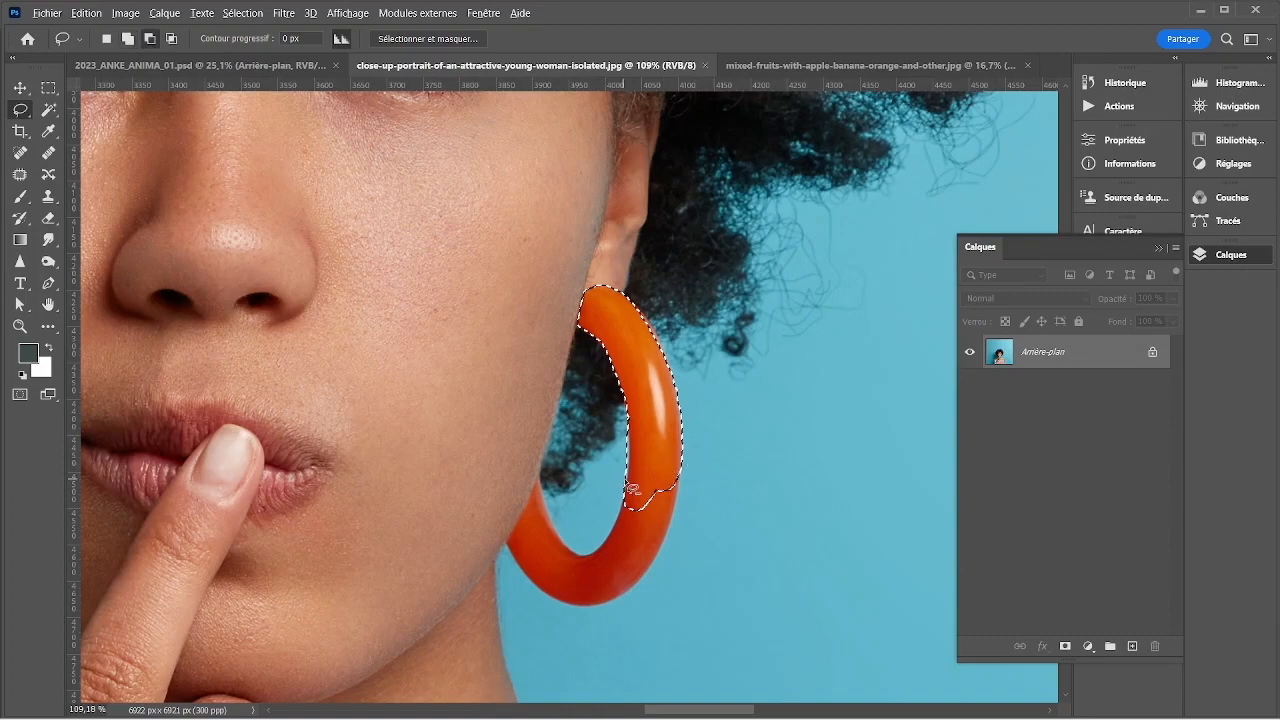
pyautogui.scroll(2, 632, 488)
pyautogui.moveTo(632, 488)
pyautogui.mouseDown()
pyautogui.moveTo(605, 495)
pyautogui.moveTo(609, 557)
pyautogui.moveTo(740, 477)
pyautogui.moveTo(695, 455)
pyautogui.mouseUp()
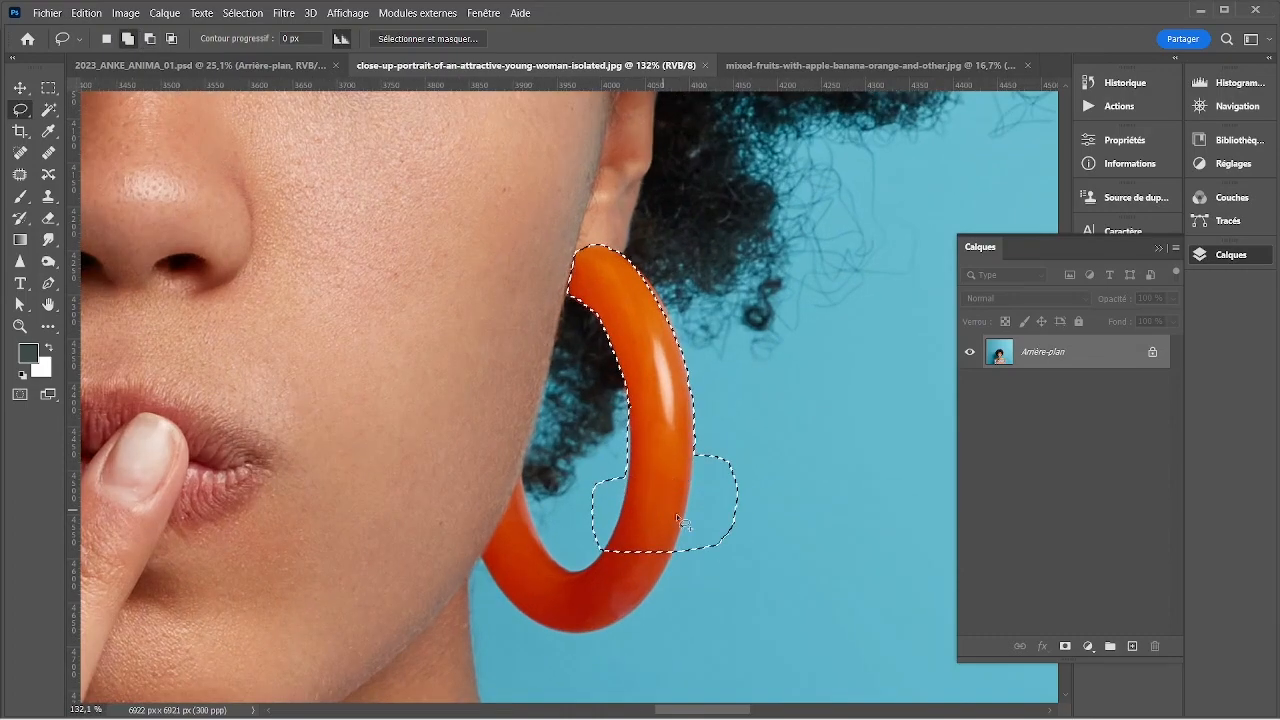
# - Subtract the excess background outside and inside the hoop from the selection, following the earring's edges
pyautogui.moveTo(615, 535); pyautogui.dragTo(601, 434)
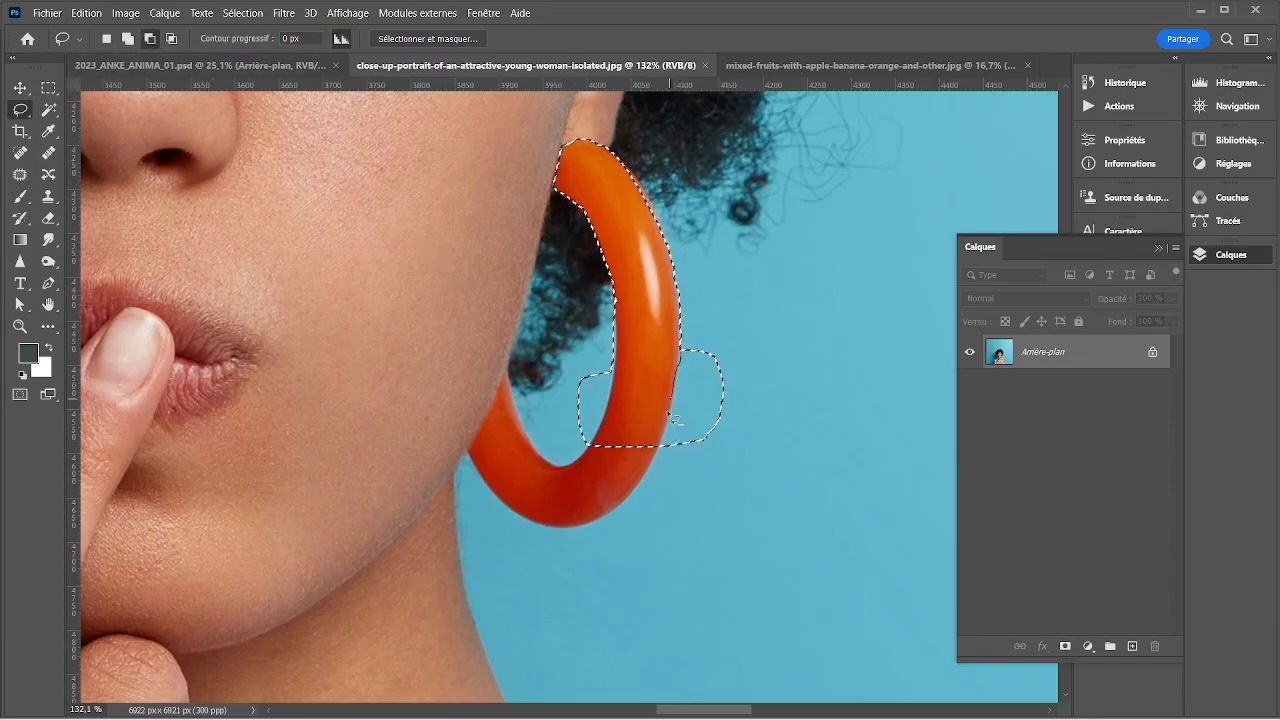
pyautogui.moveTo(736, 358); pyautogui.dragTo(660, 388)
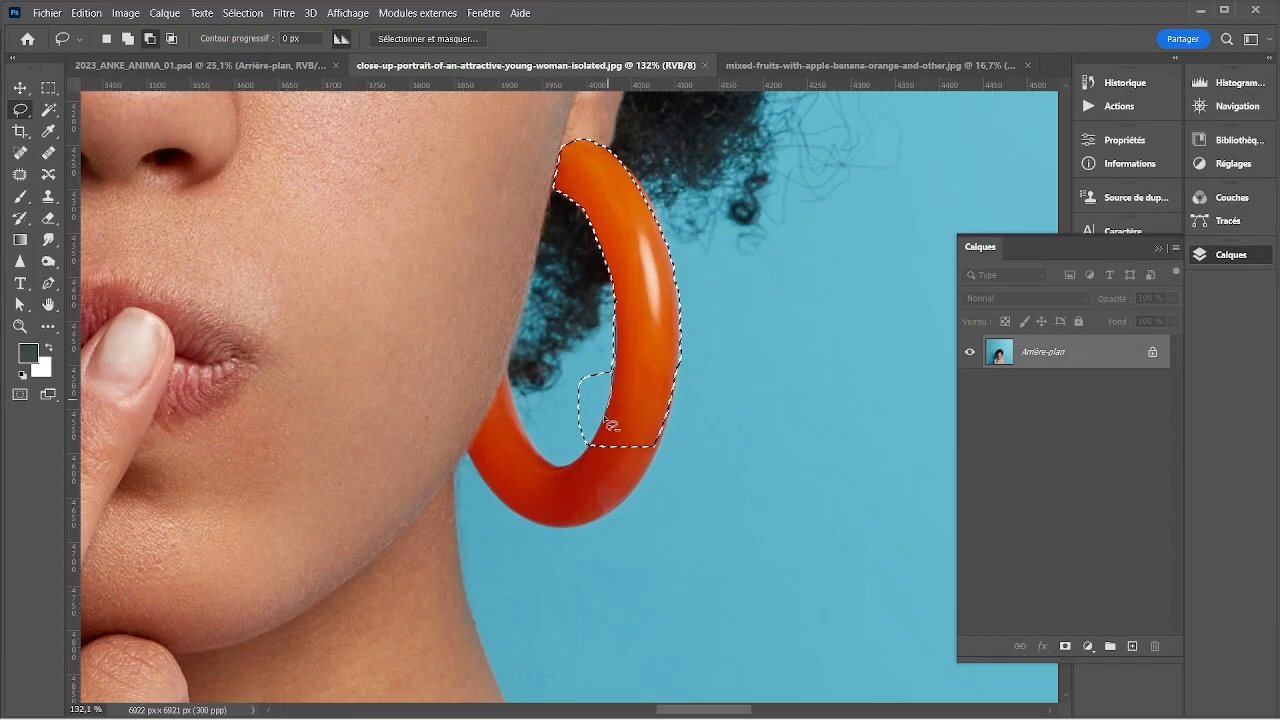
pyautogui.moveTo(565, 383); pyautogui.dragTo(568, 380)
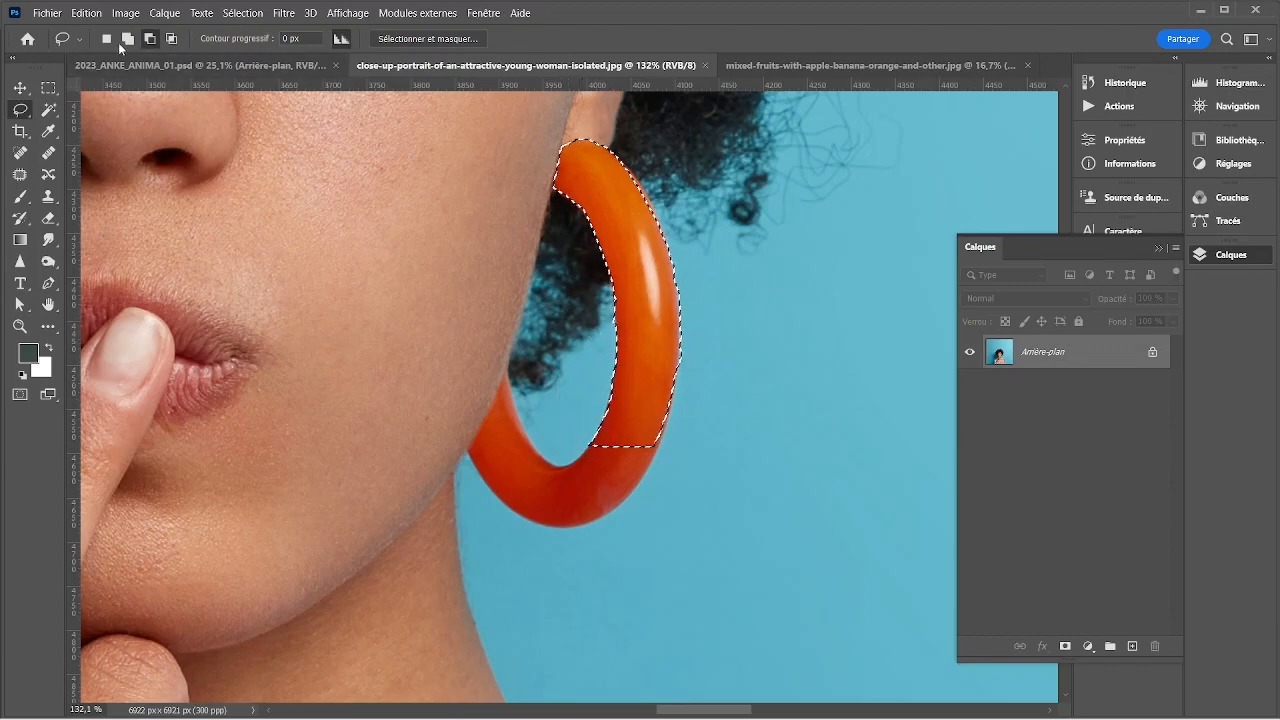
# - Try intersecting the earring selection with a round Lasso area over the hoop's outer edge, and undo it
pyautogui.click(128, 38)
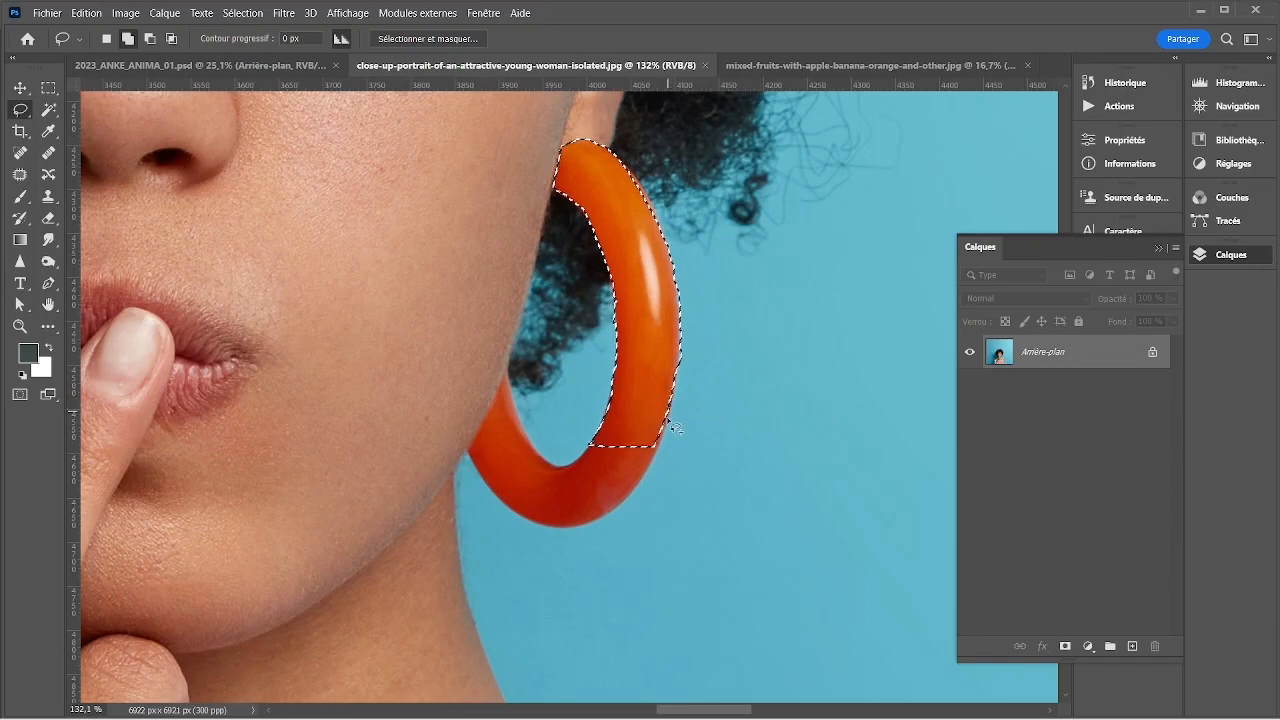
pyautogui.click(171, 40)
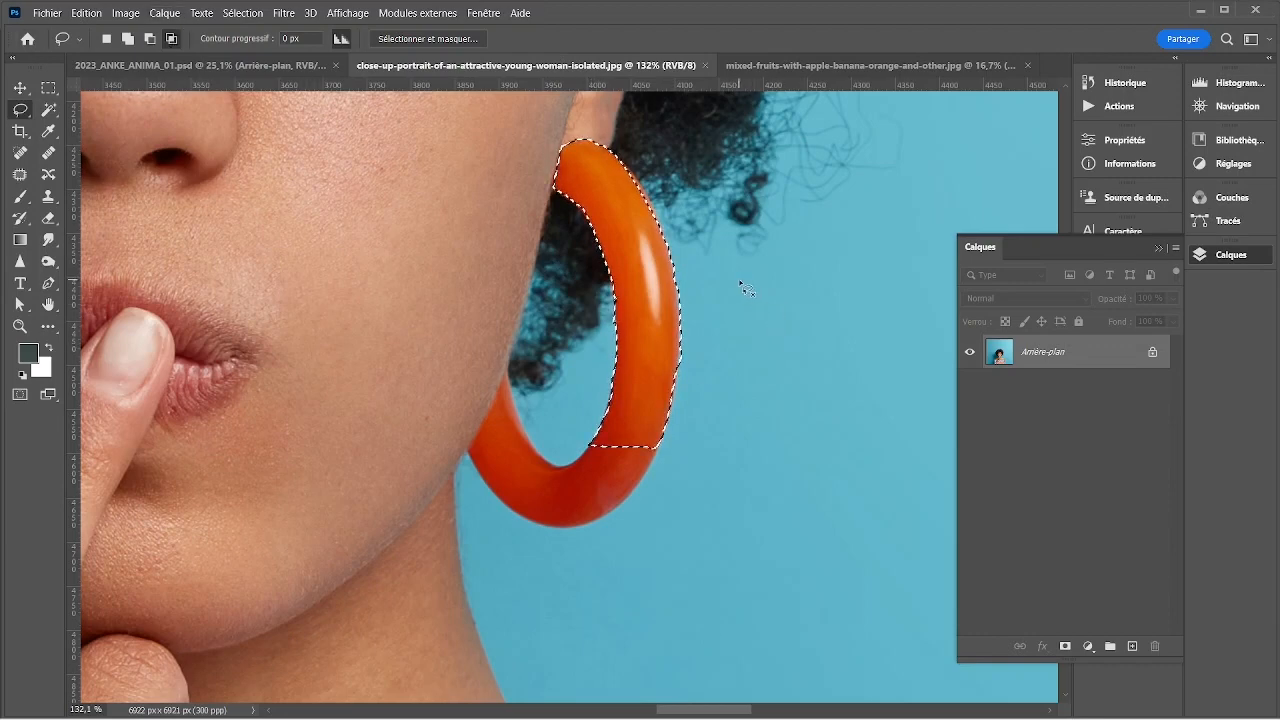
pyautogui.moveTo(738, 278); pyautogui.dragTo(672, 298)
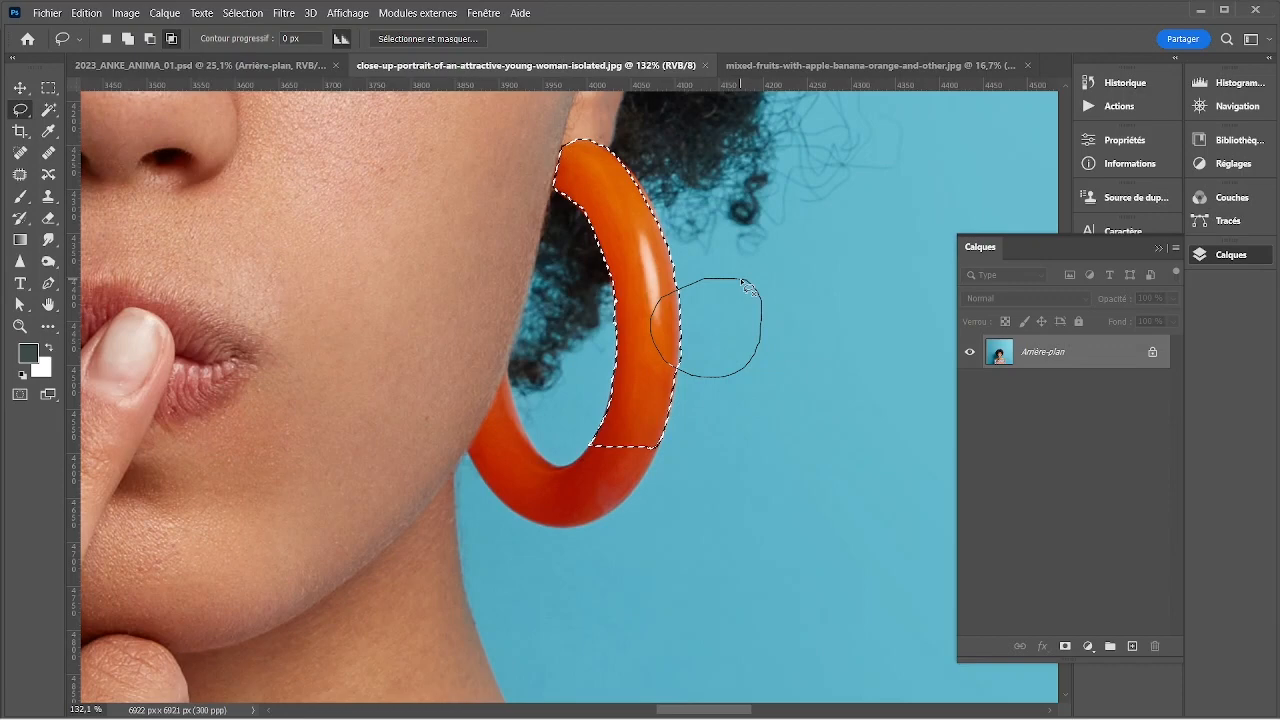
pyautogui.moveTo(748, 288); pyautogui.dragTo(750, 292)
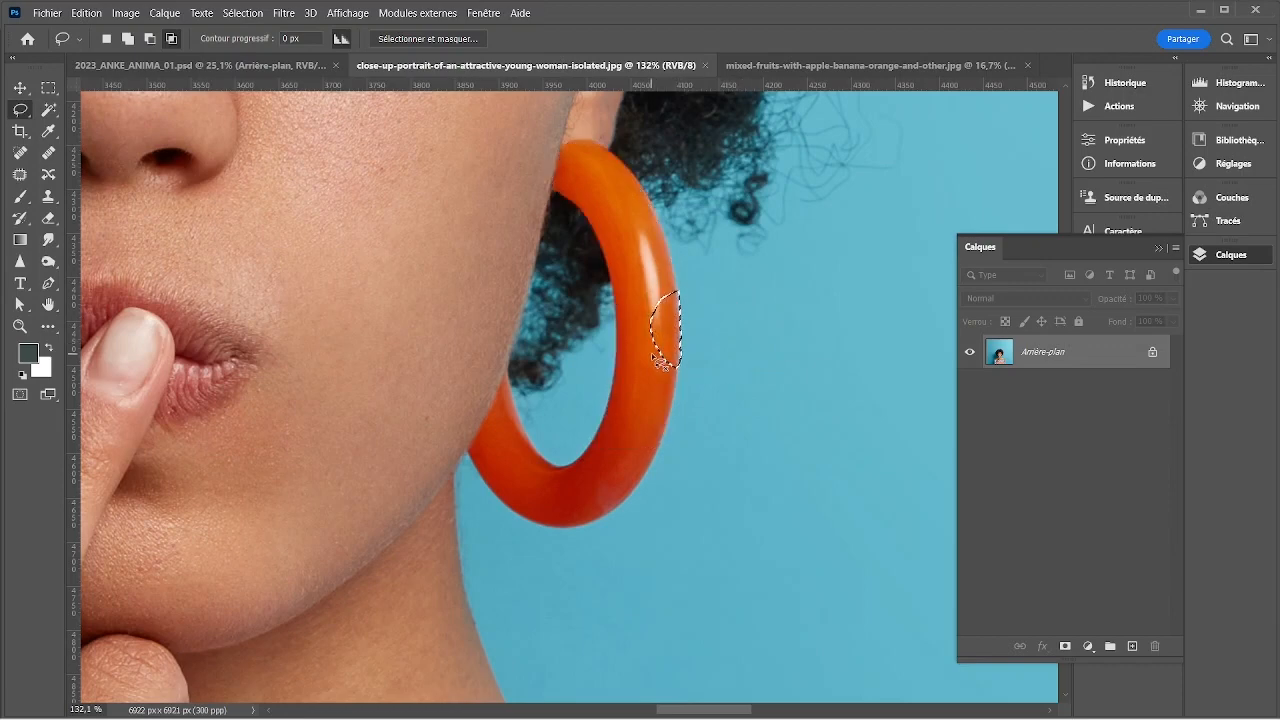
pyautogui.hotkey('ctrl', 'z')
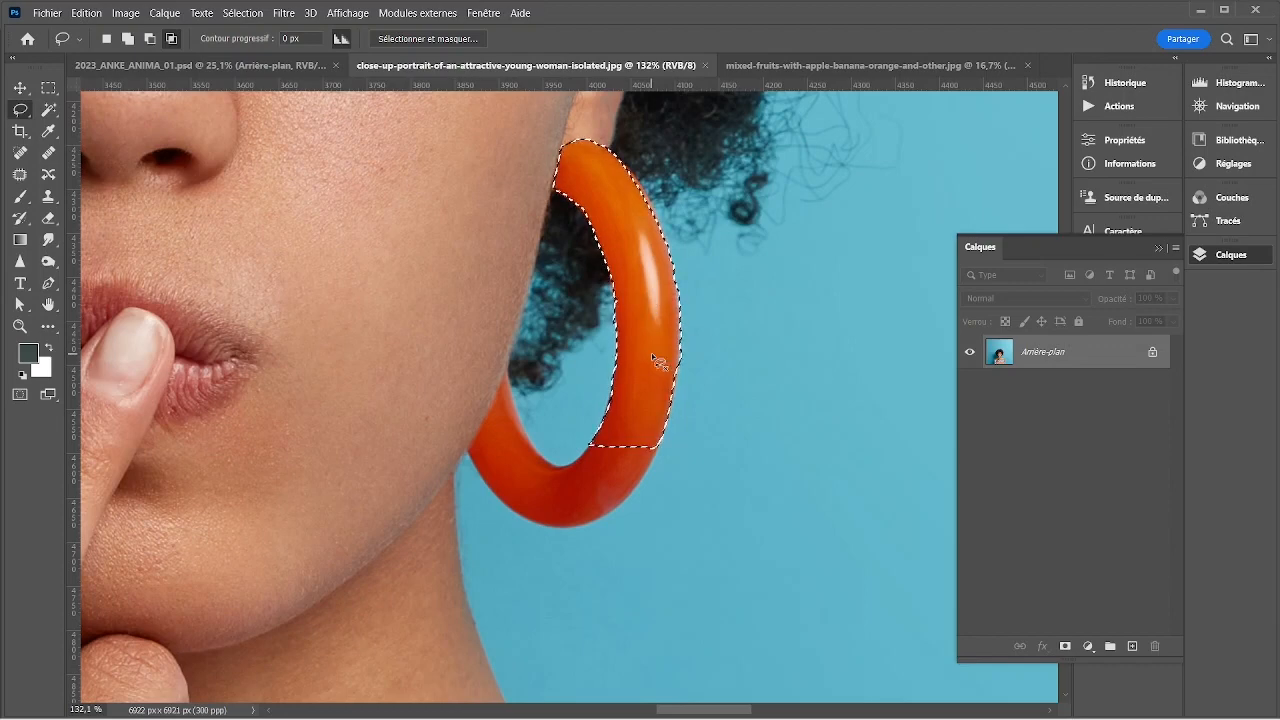
# - Add the section at the bottom of the hoop to the selection using the Polygonal Lasso
pyautogui.moveTo(613, 522); pyautogui.dragTo(688, 452)
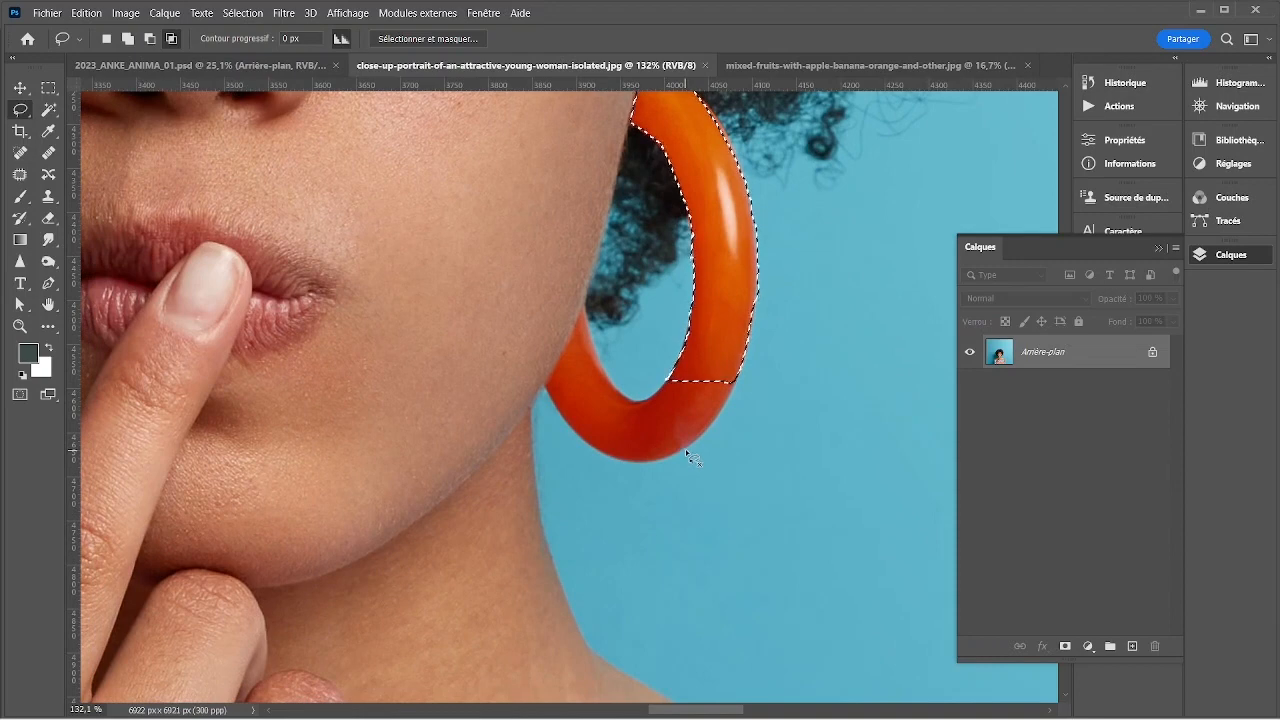
pyautogui.rightClick(20, 109)
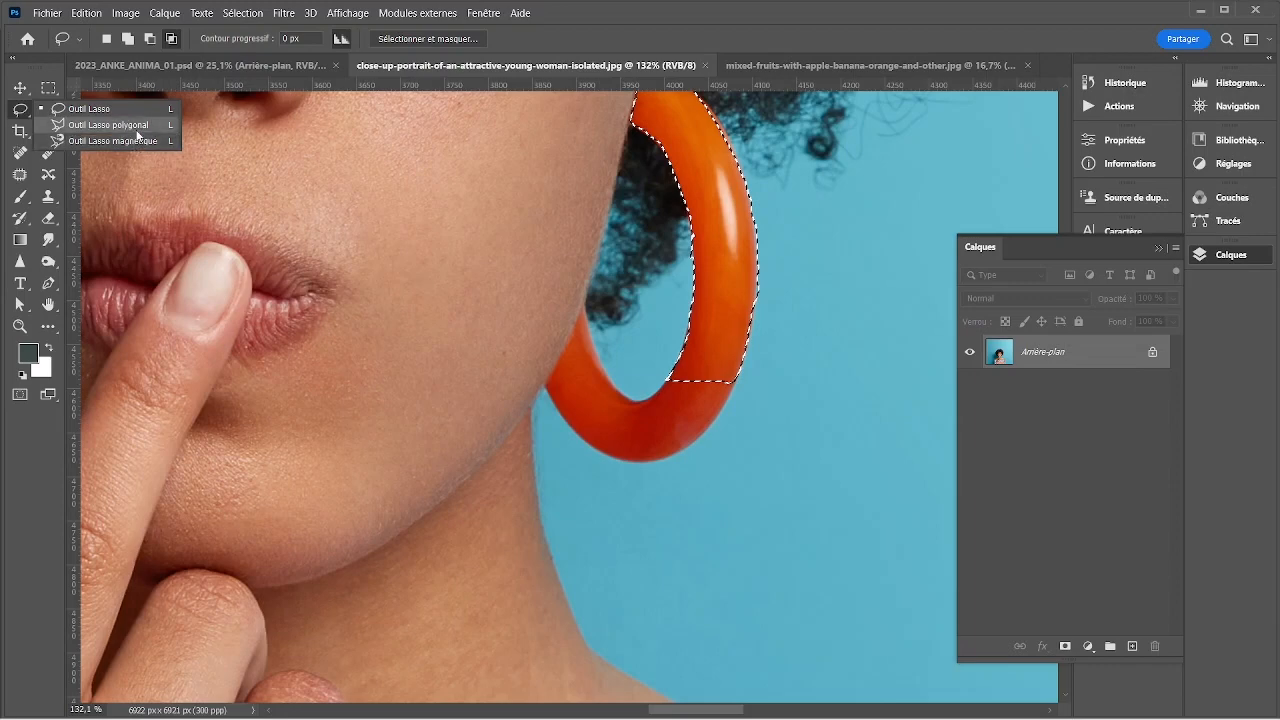
pyautogui.click(135, 142)
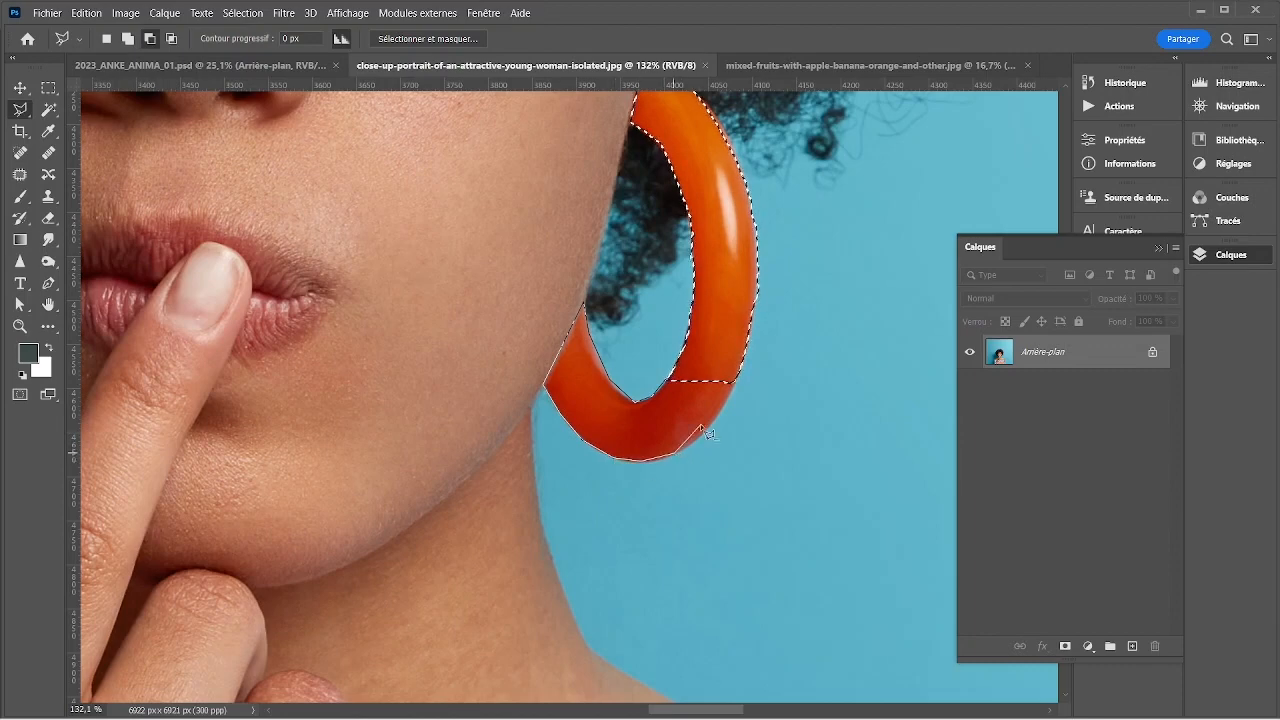
pyautogui.click(737, 377)
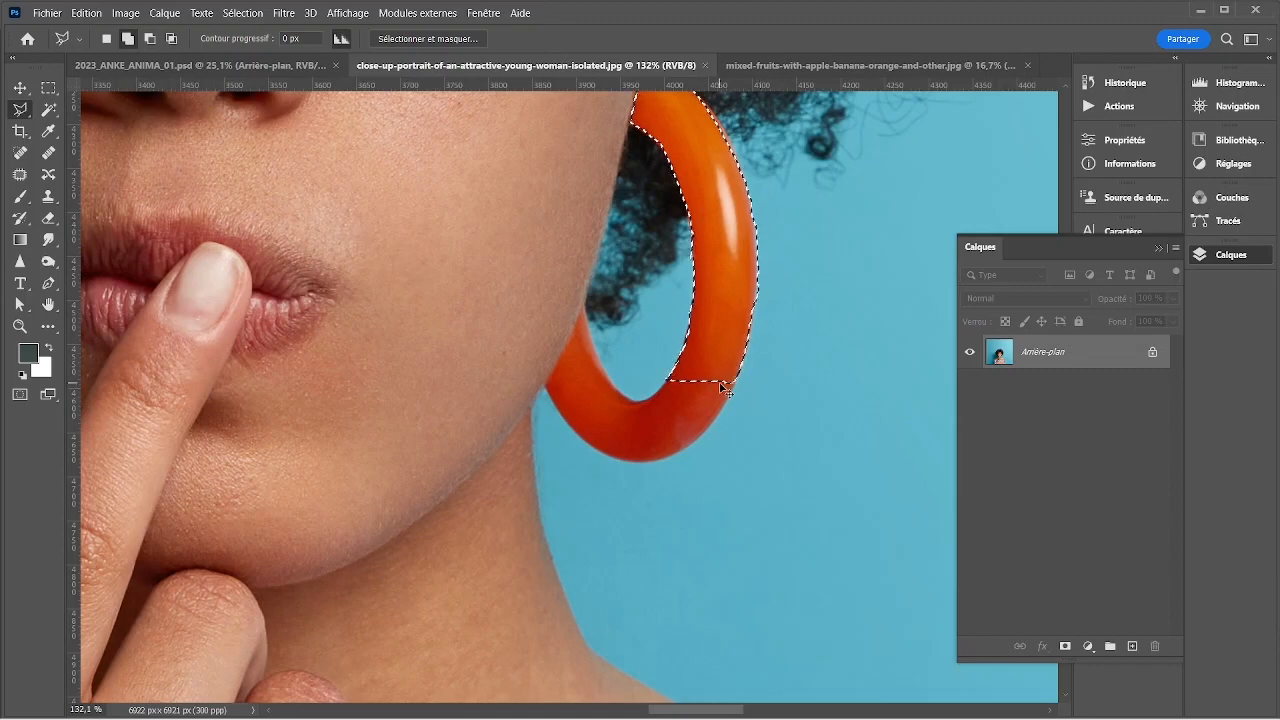
pyautogui.click(670, 381)
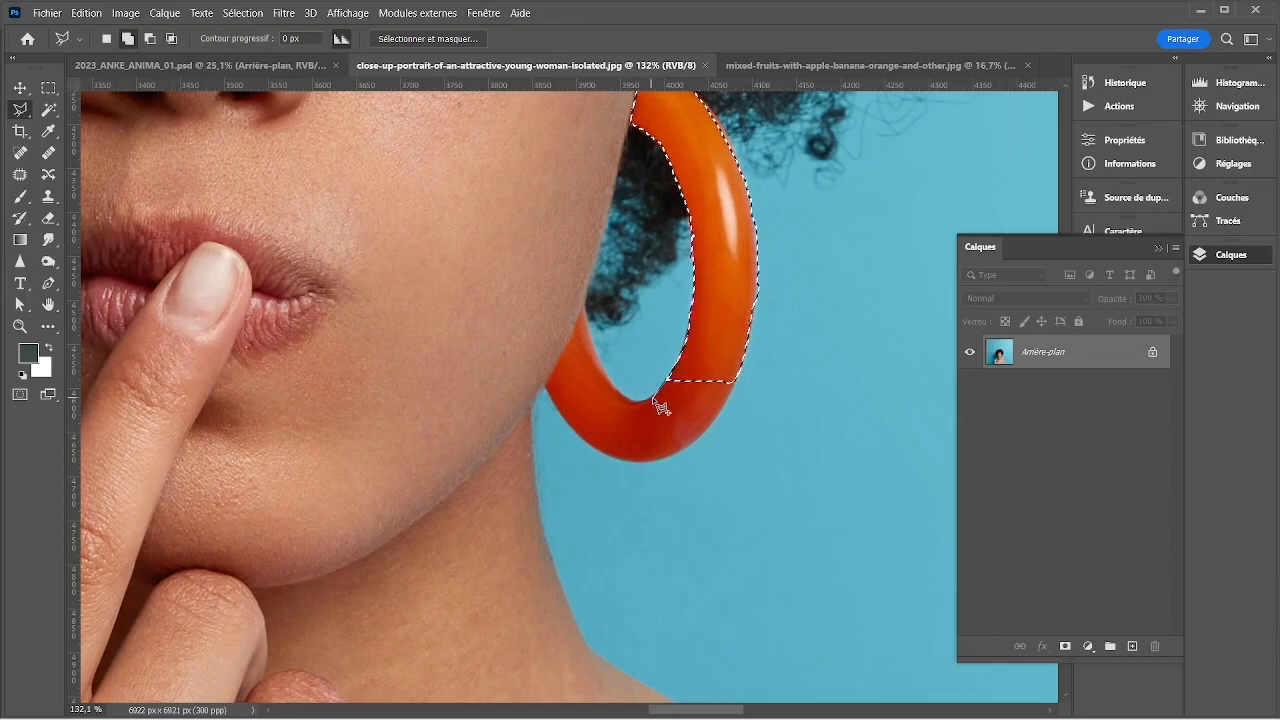
pyautogui.click(650, 398)
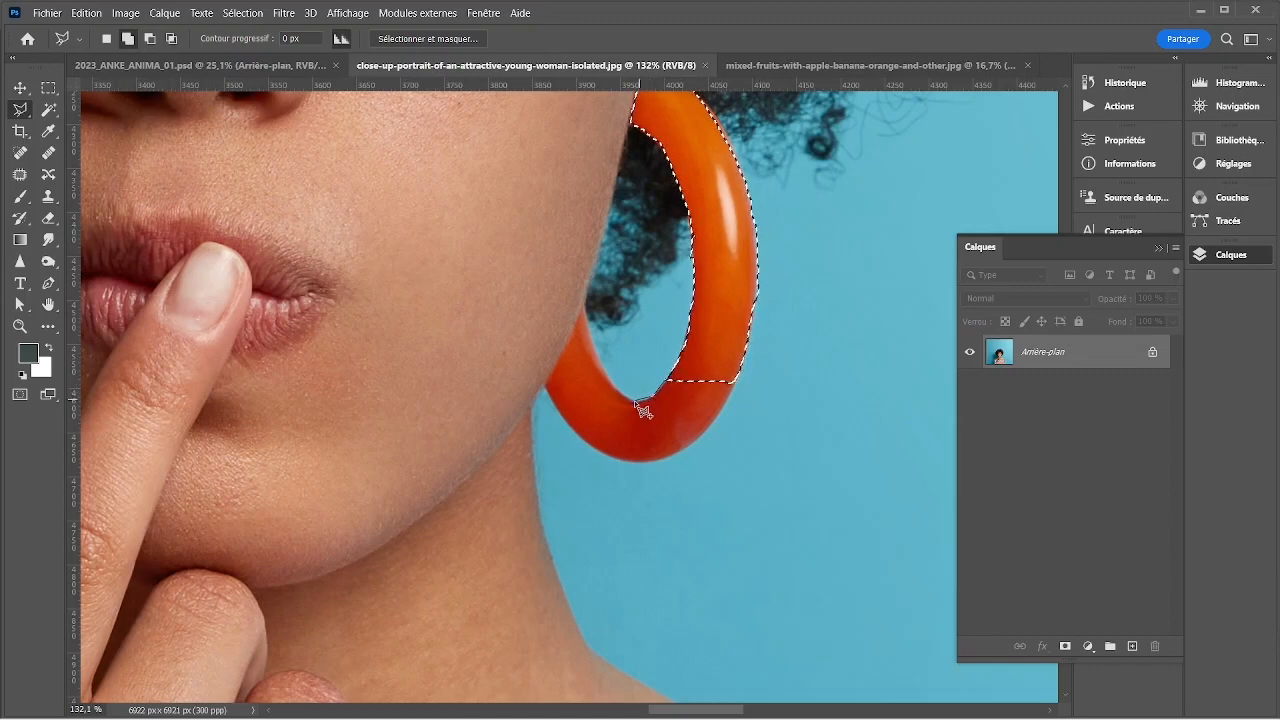
pyautogui.click(608, 456)
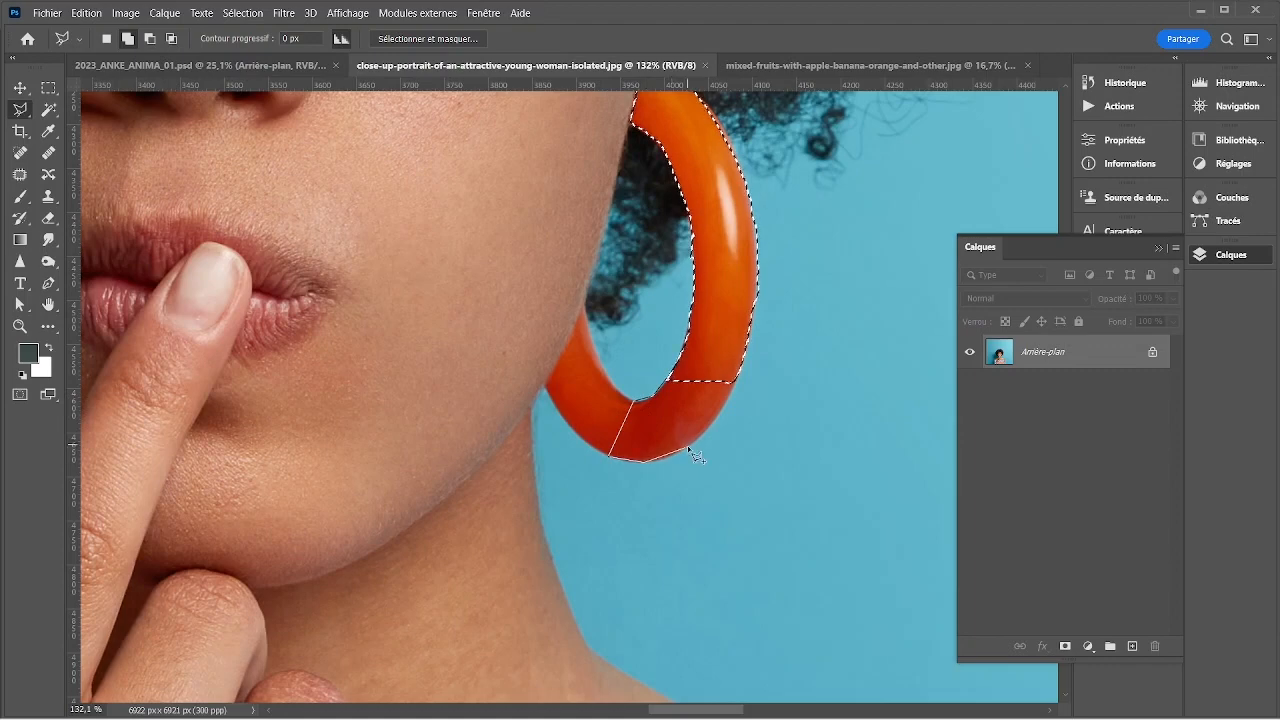
pyautogui.click(687, 445)
pyautogui.click(714, 424)
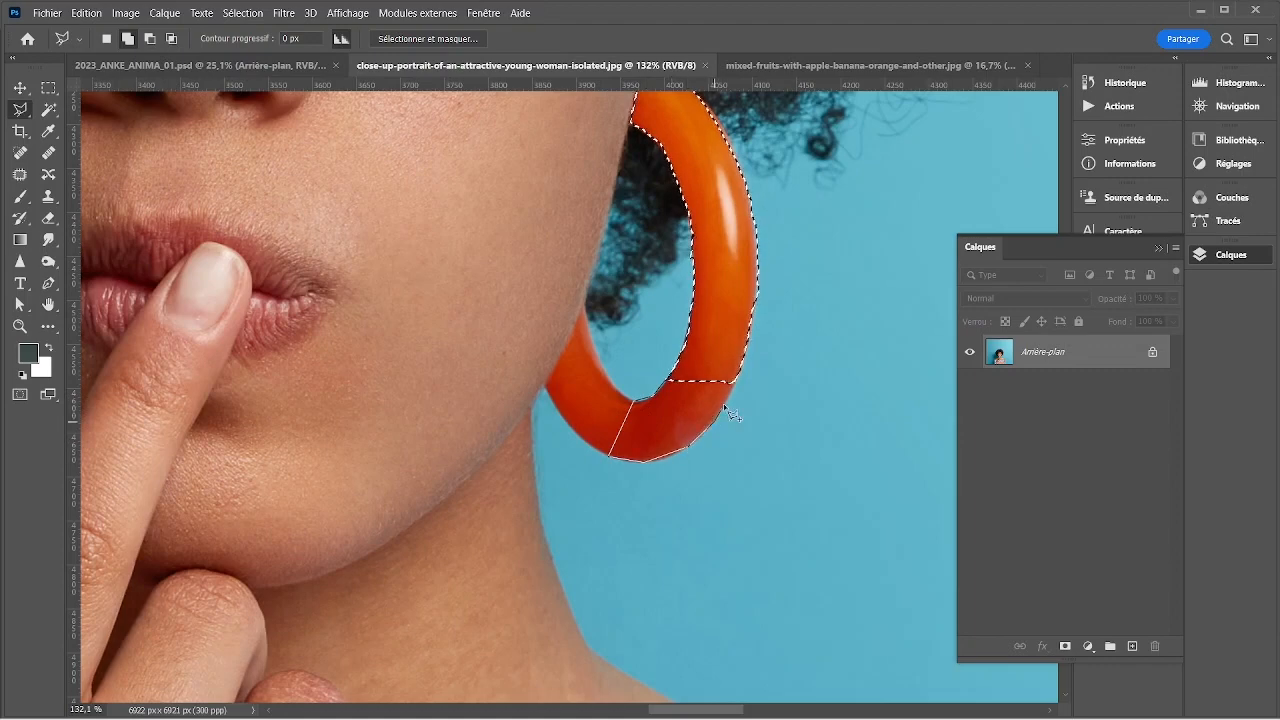
pyautogui.click(734, 381)
pyautogui.click(706, 366)
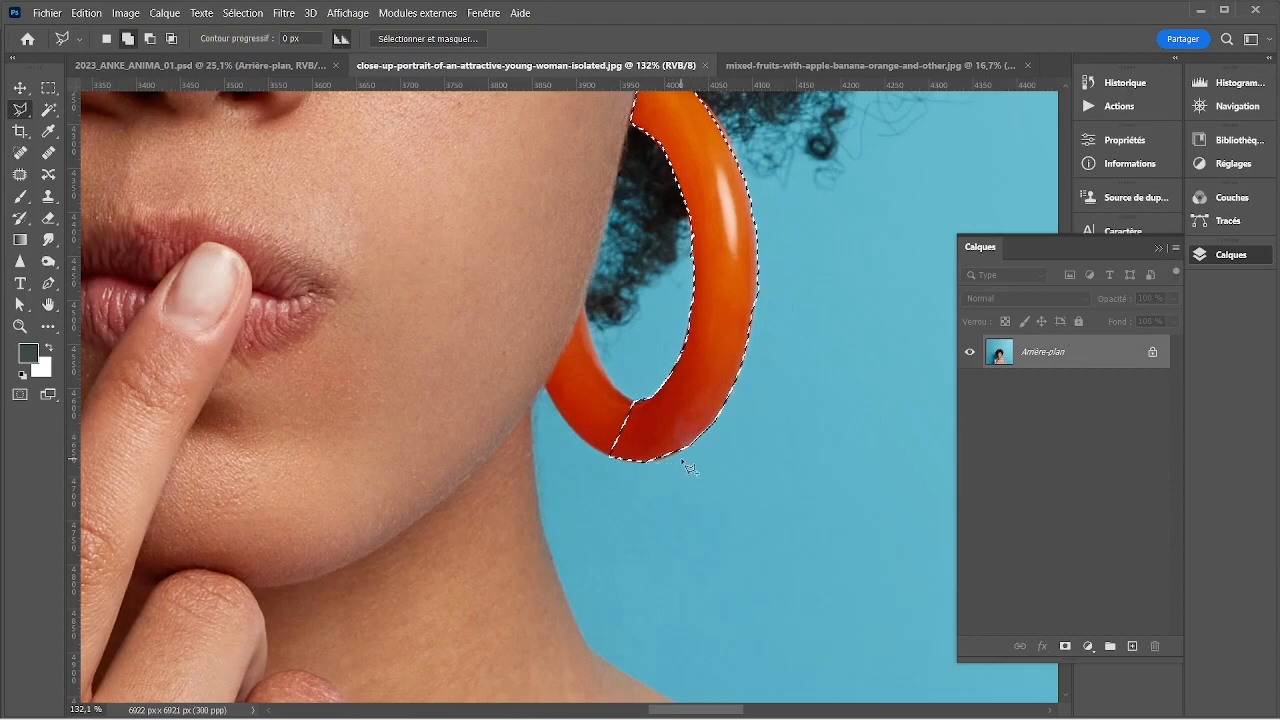
# - Switch to the Magnetic Lasso and set its feather to 0 px for the remaining part of the hoop
pyautogui.rightClick(18, 114)
pyautogui.click(110, 140)
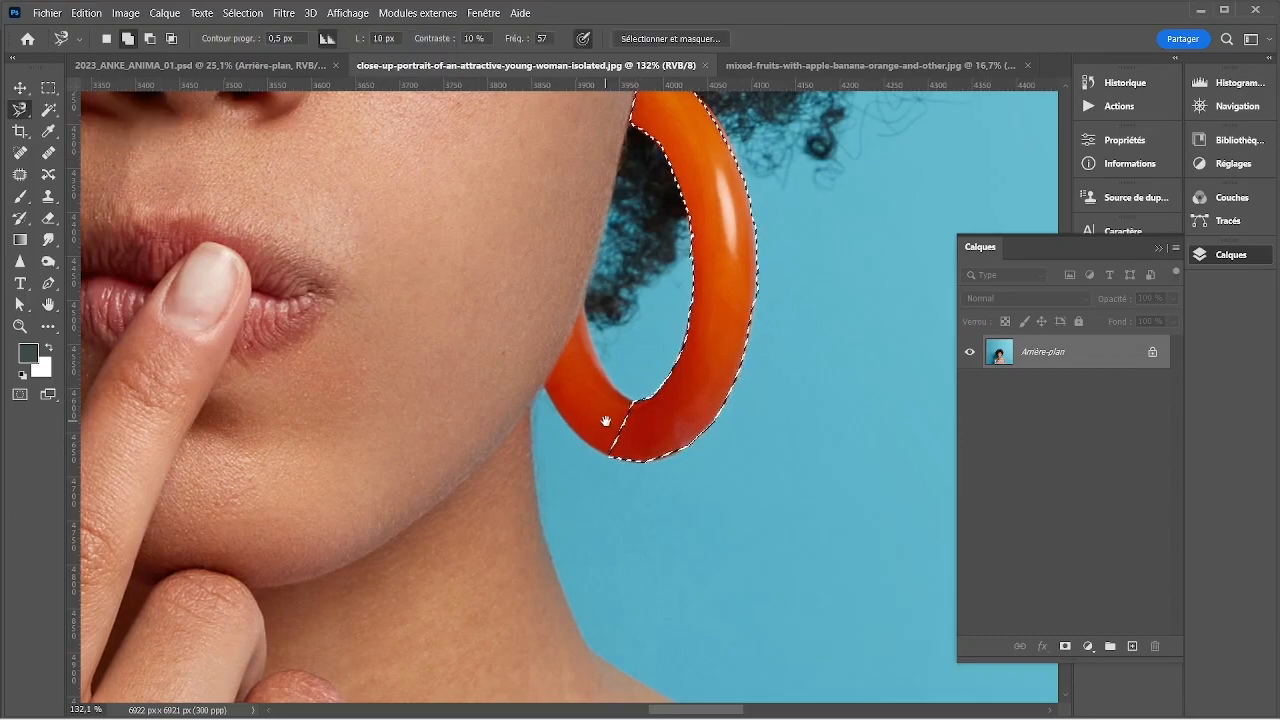
pyautogui.moveTo(623, 423); pyautogui.dragTo(654, 428)
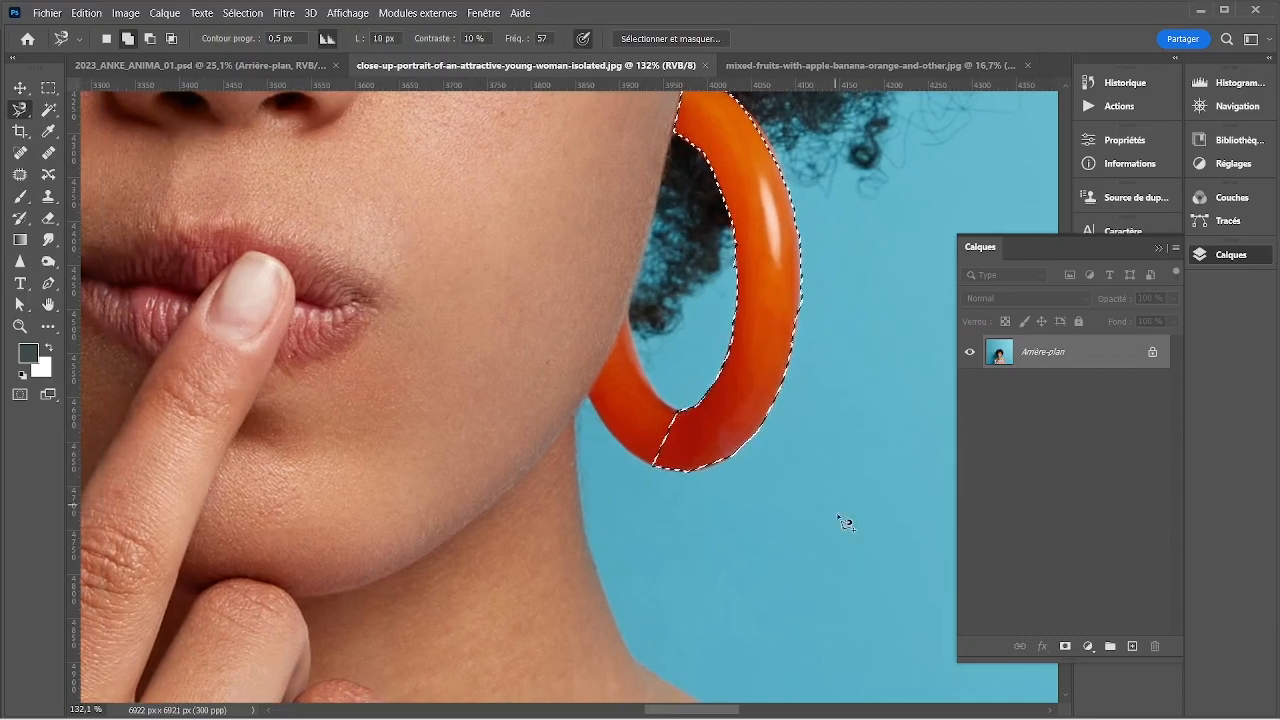
pyautogui.scroll(-3, 754, 477)
pyautogui.scroll(-1, 752, 479)
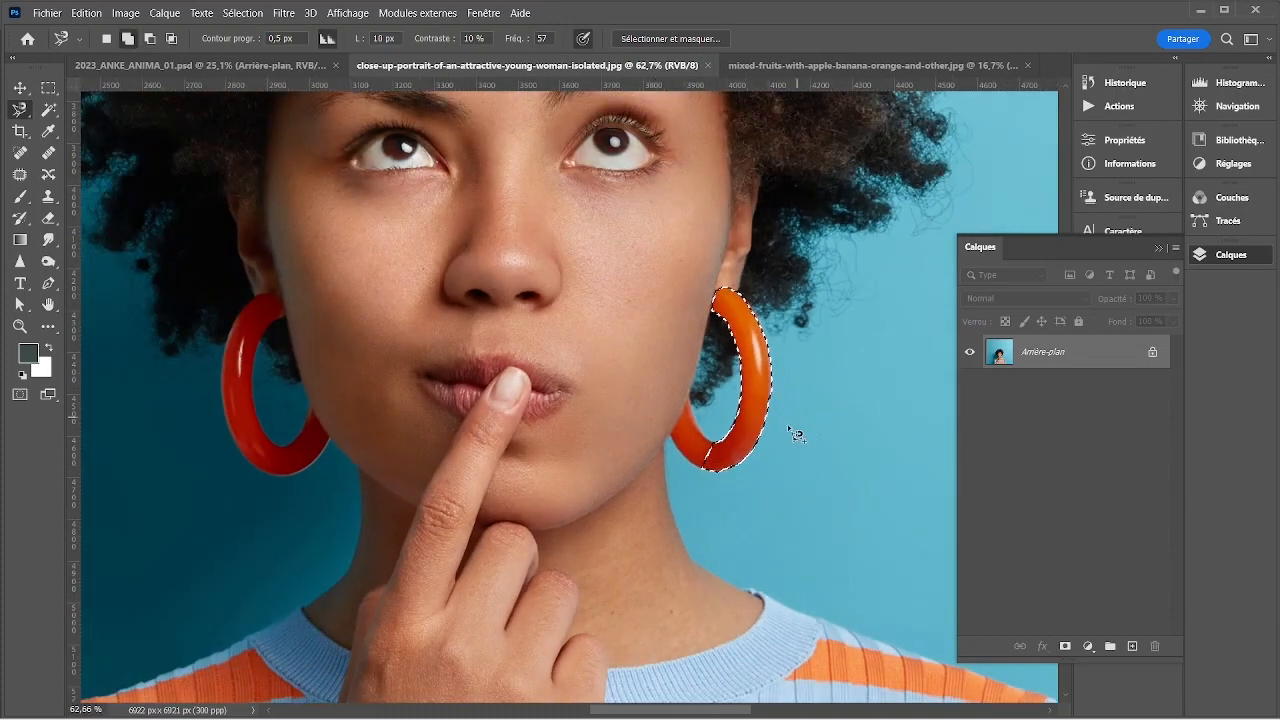
pyautogui.scroll(4, 678, 499)
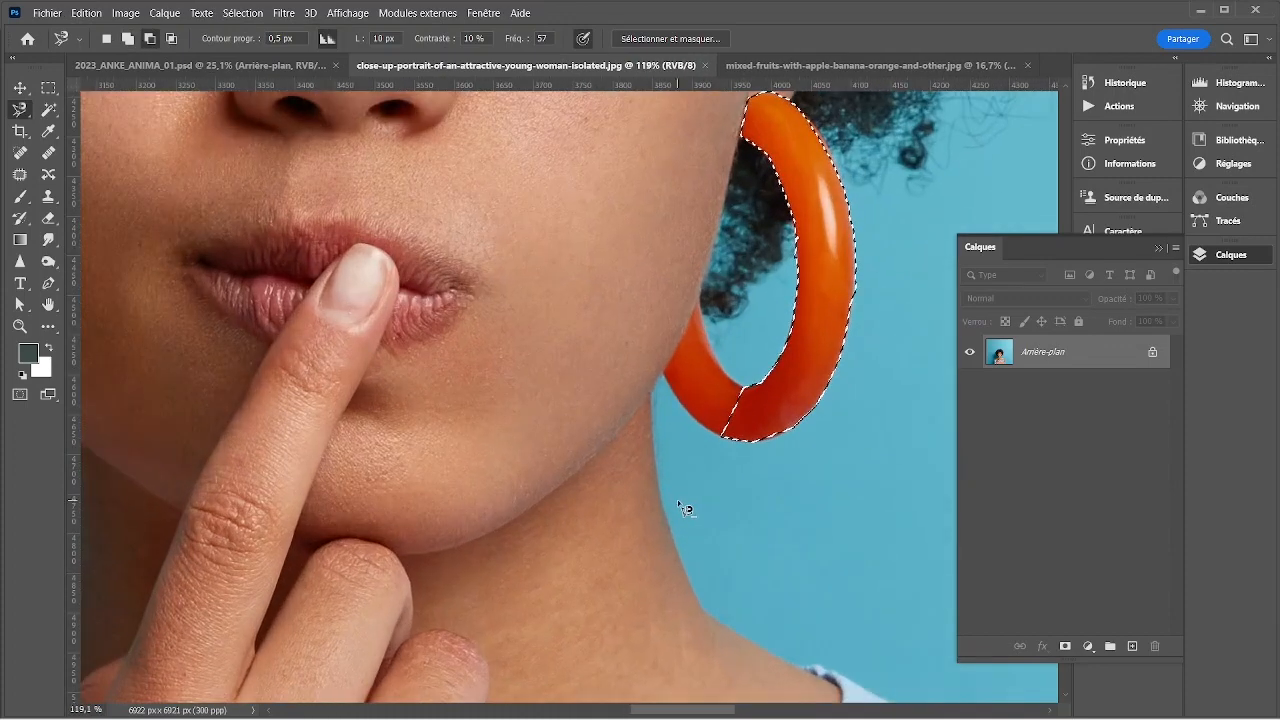
pyautogui.hscroll(3, 697, 466)
pyautogui.scroll(-2, 697, 466)
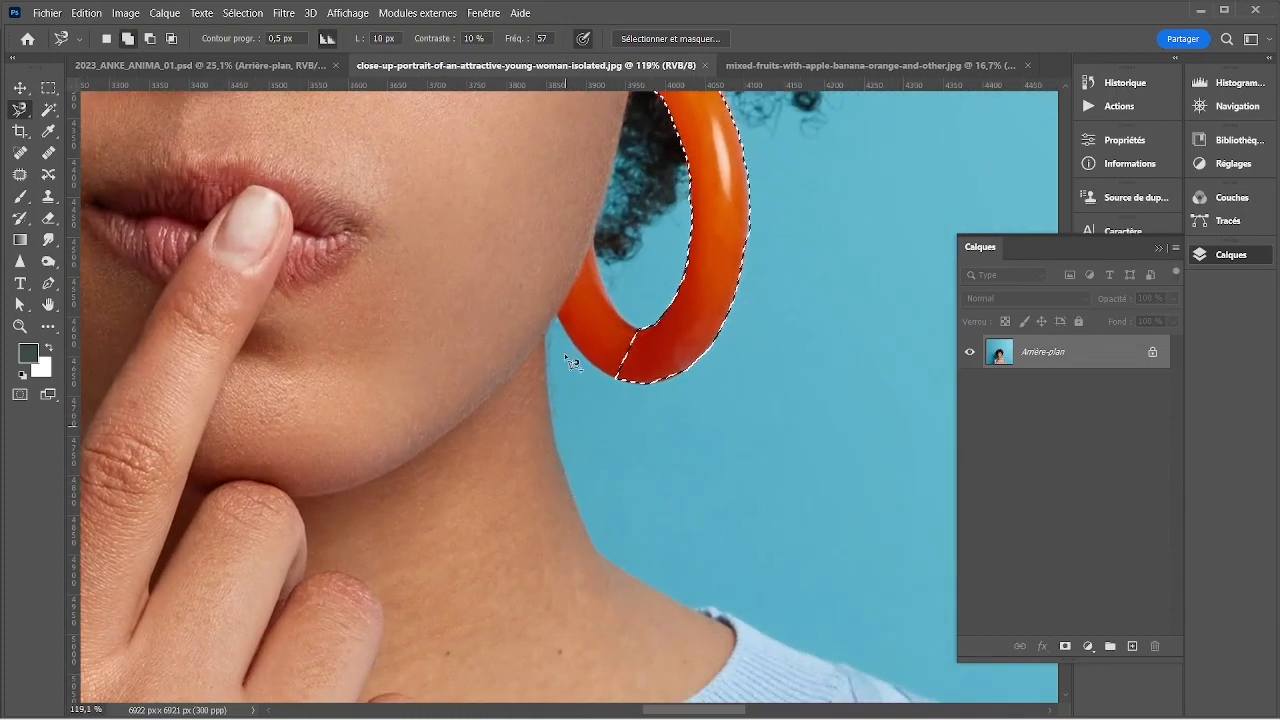
pyautogui.moveTo(626, 400); pyautogui.dragTo(652, 432)
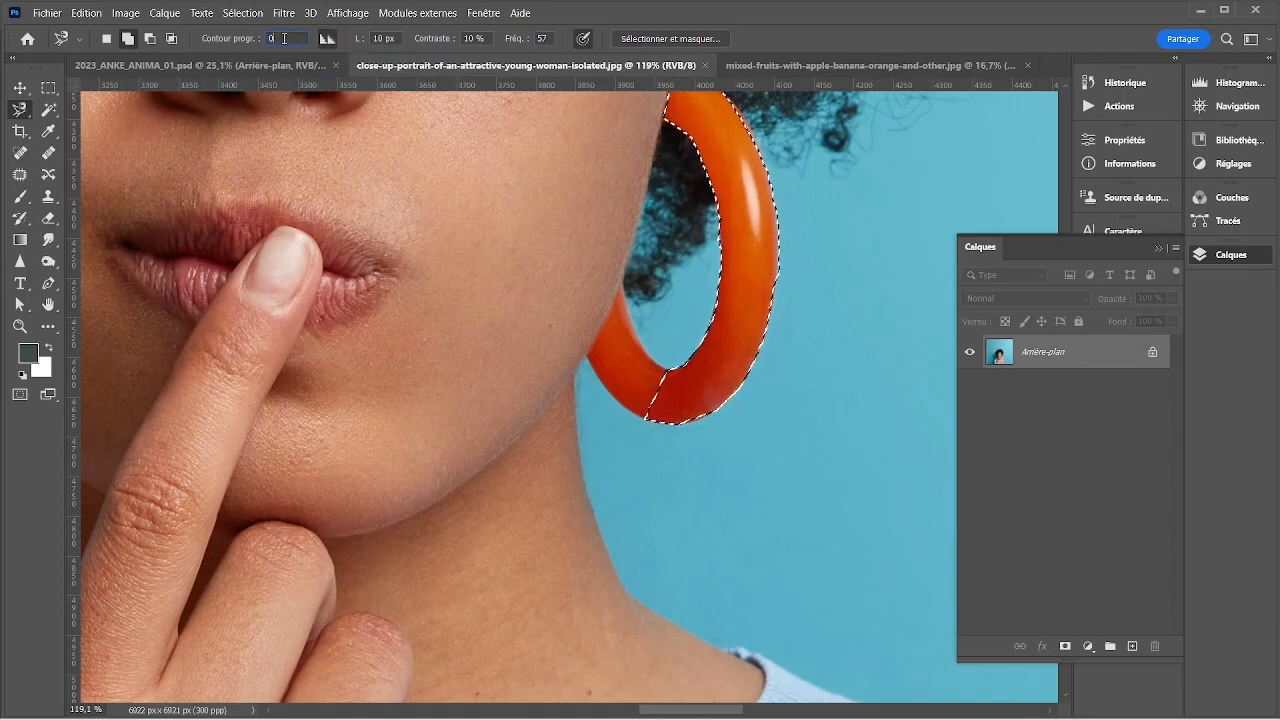
pyautogui.write('0')
pyautogui.press('Tab')
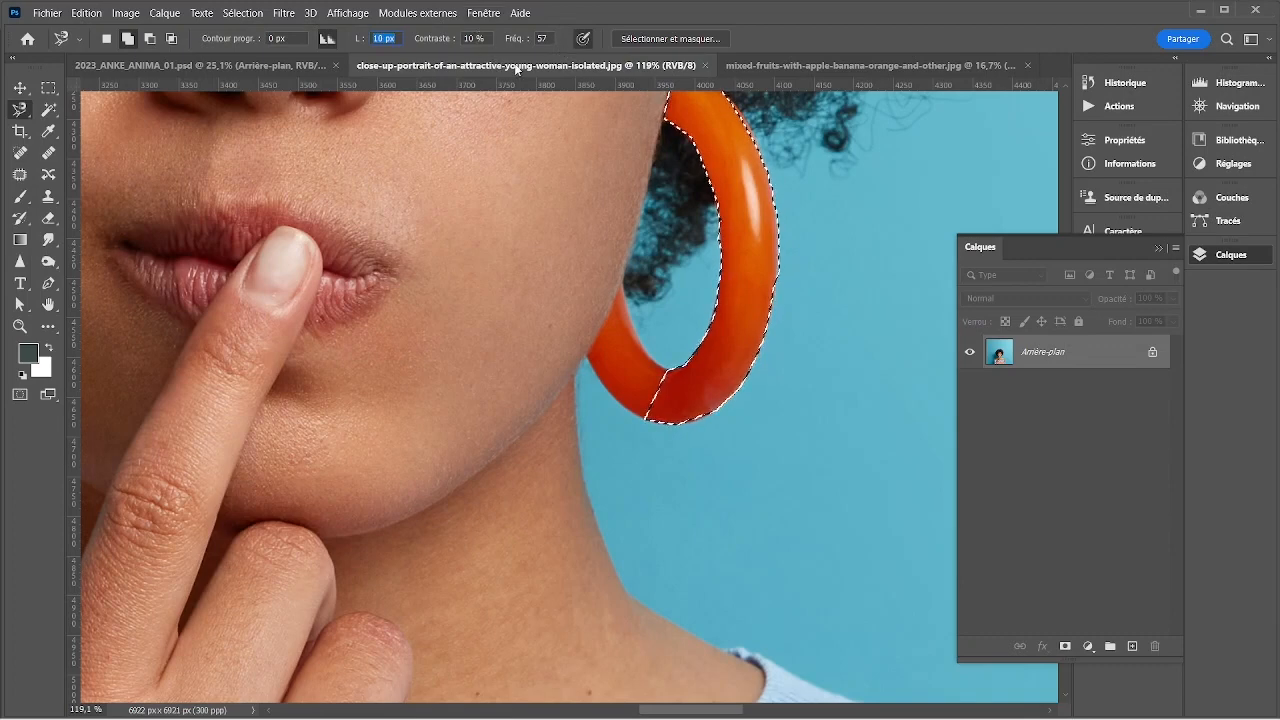
# - Add the remaining lower end of the hoop, up to the jawline, to the selection with the Magnetic Lasso
pyautogui.click(670, 378)
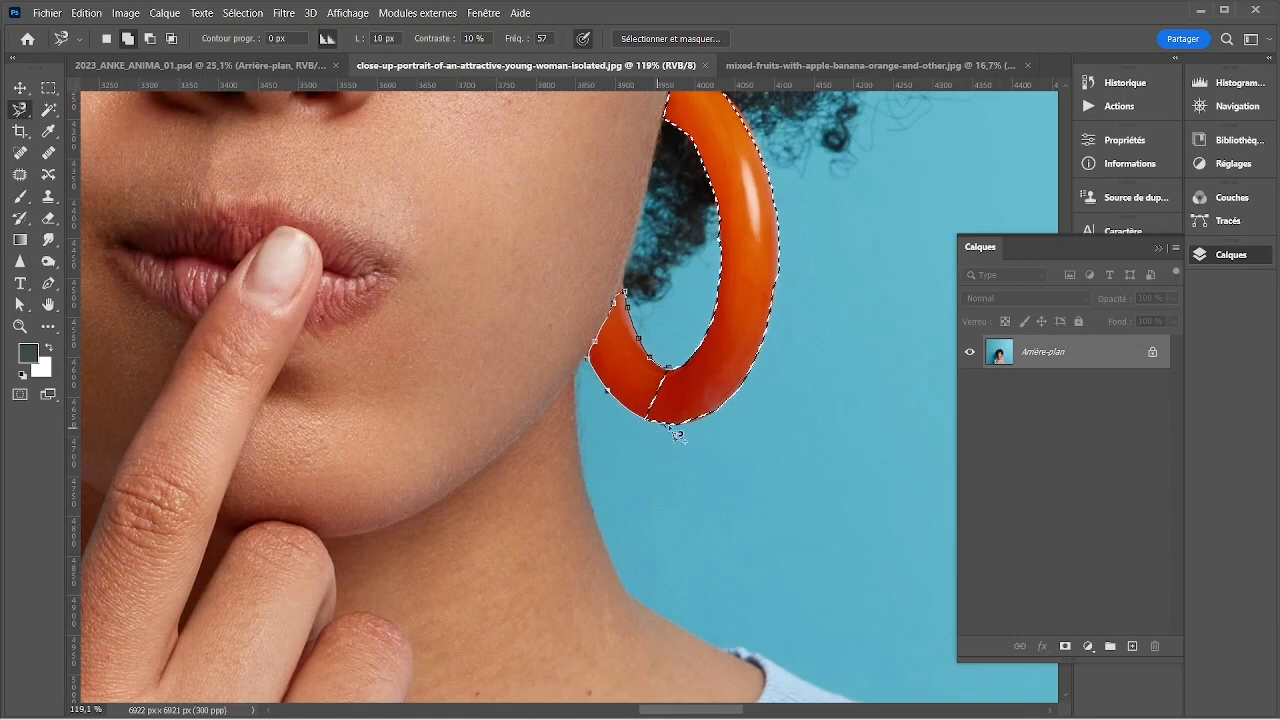
pyautogui.click(678, 376)
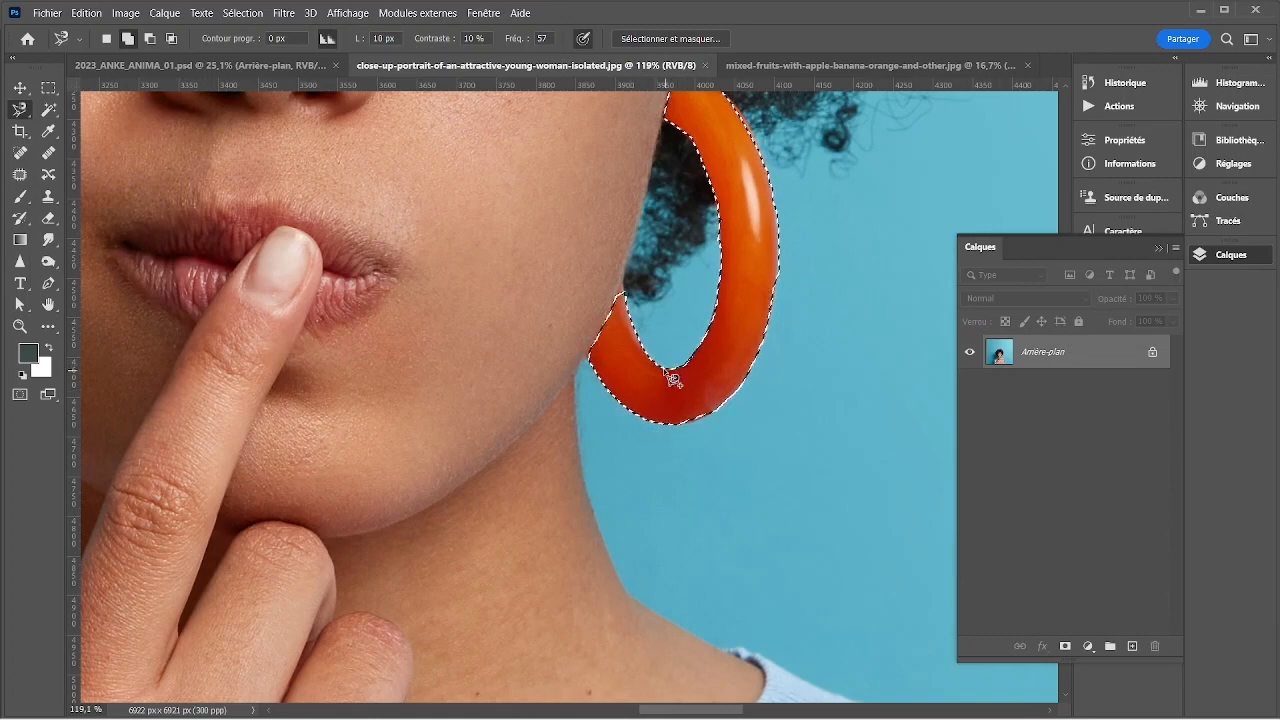
# - Add a closed Magnetic Lasso area over the jaw and neck to the selection, following the neck's edge down to the collar
pyautogui.moveTo(608, 462); pyautogui.dragTo(646, 414)
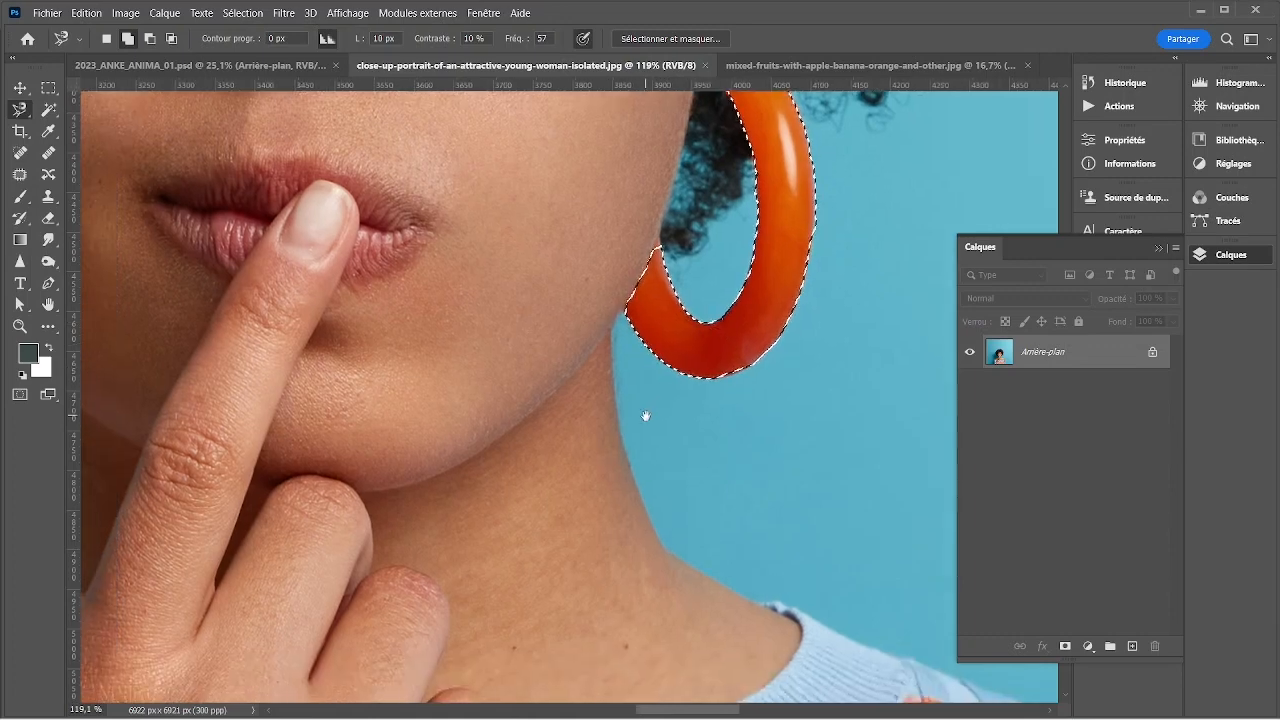
pyautogui.click(624, 305)
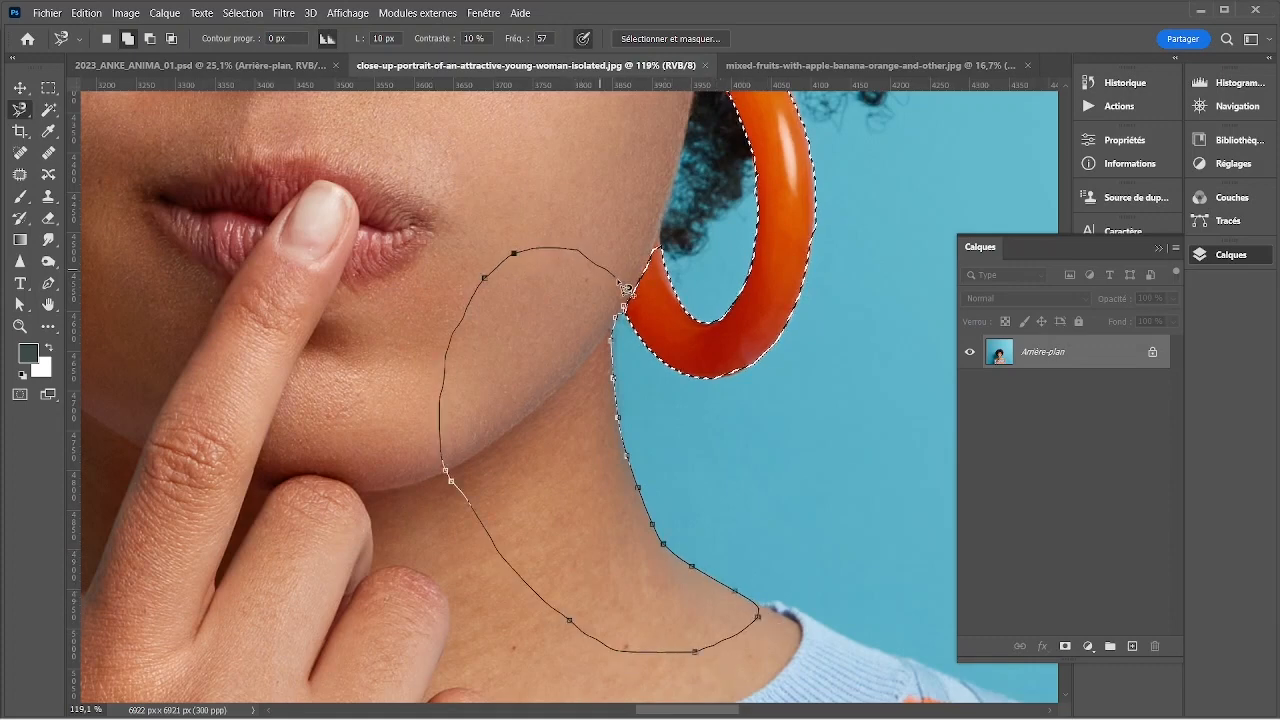
pyautogui.click(632, 315)
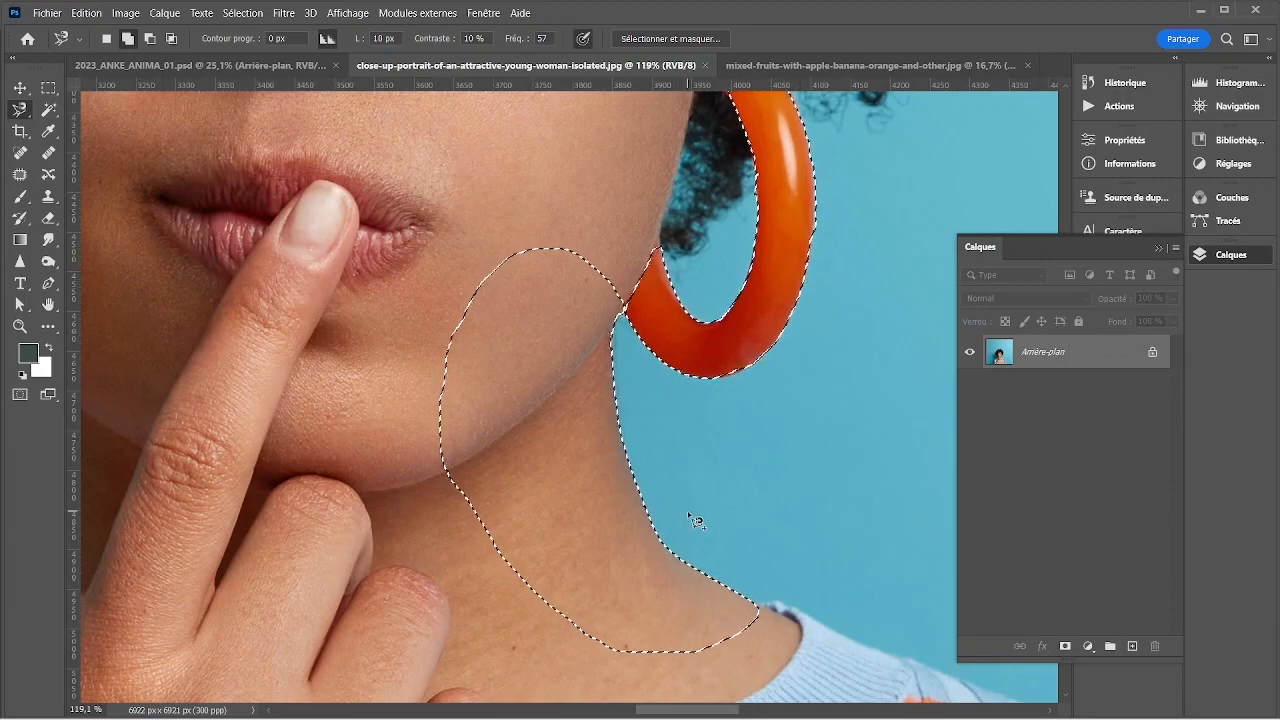
# - Deselect the earring and neck areas
pyautogui.scroll(-2, 690, 510)
pyautogui.scroll(-2, 692, 520)
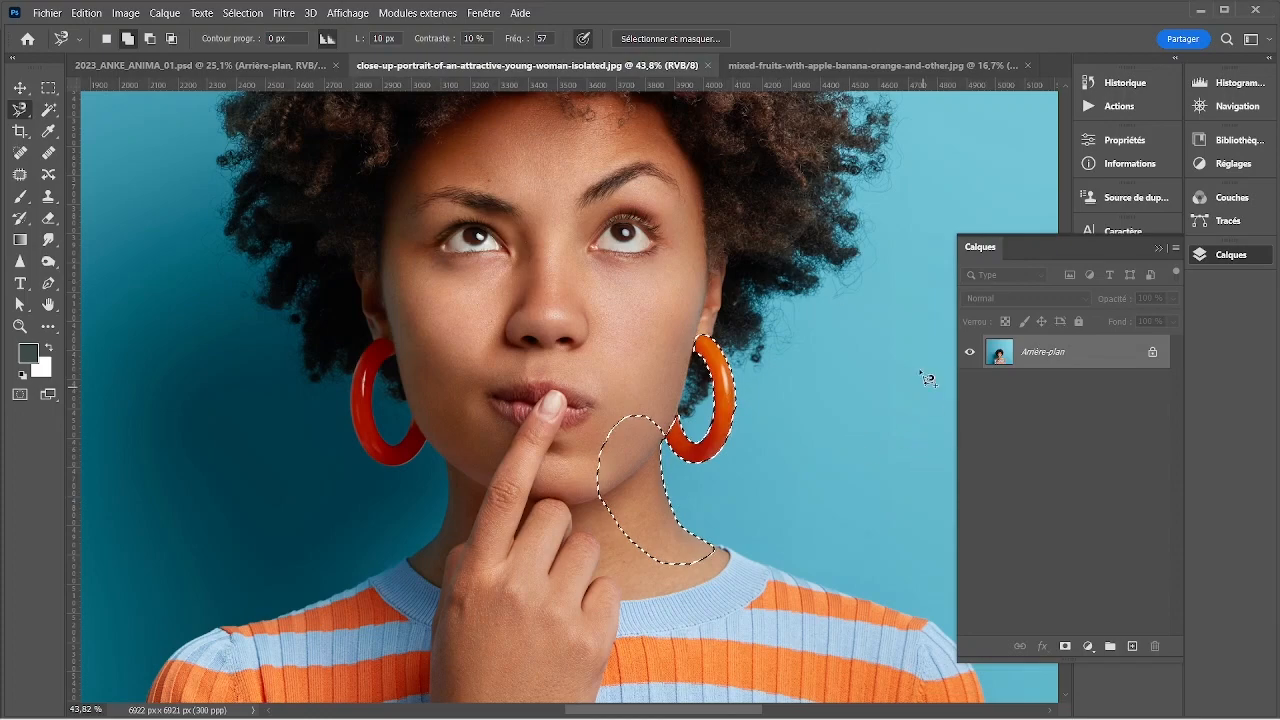
pyautogui.scroll(3, 855, 335)
pyautogui.scroll(-4, 789, 474)
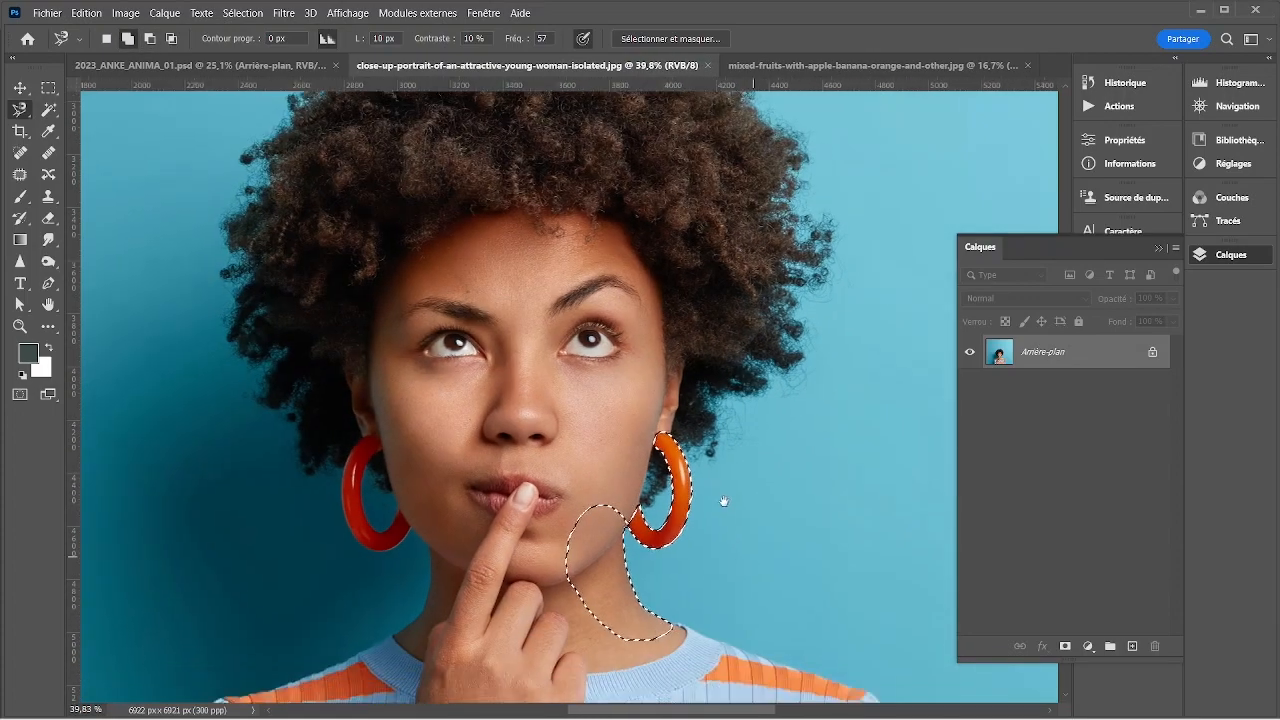
pyautogui.moveTo(723, 501); pyautogui.dragTo(647, 354)
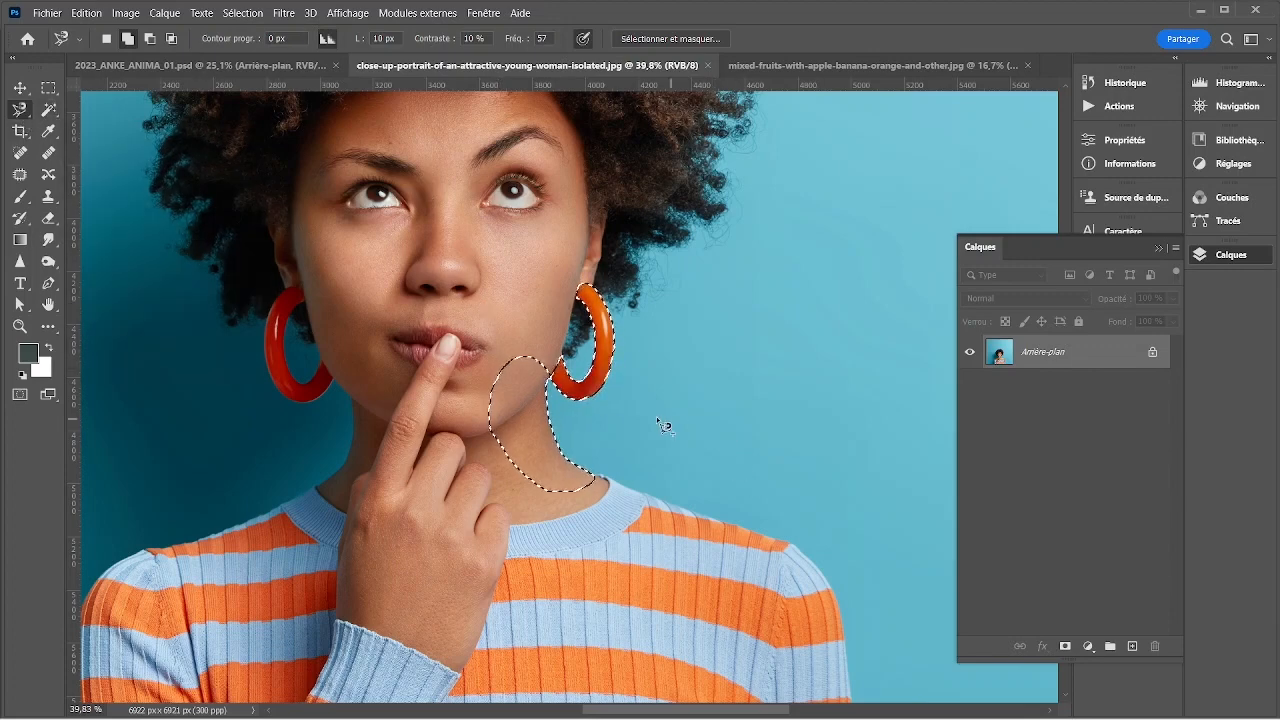
pyautogui.hotkey('ctrl', 'd')
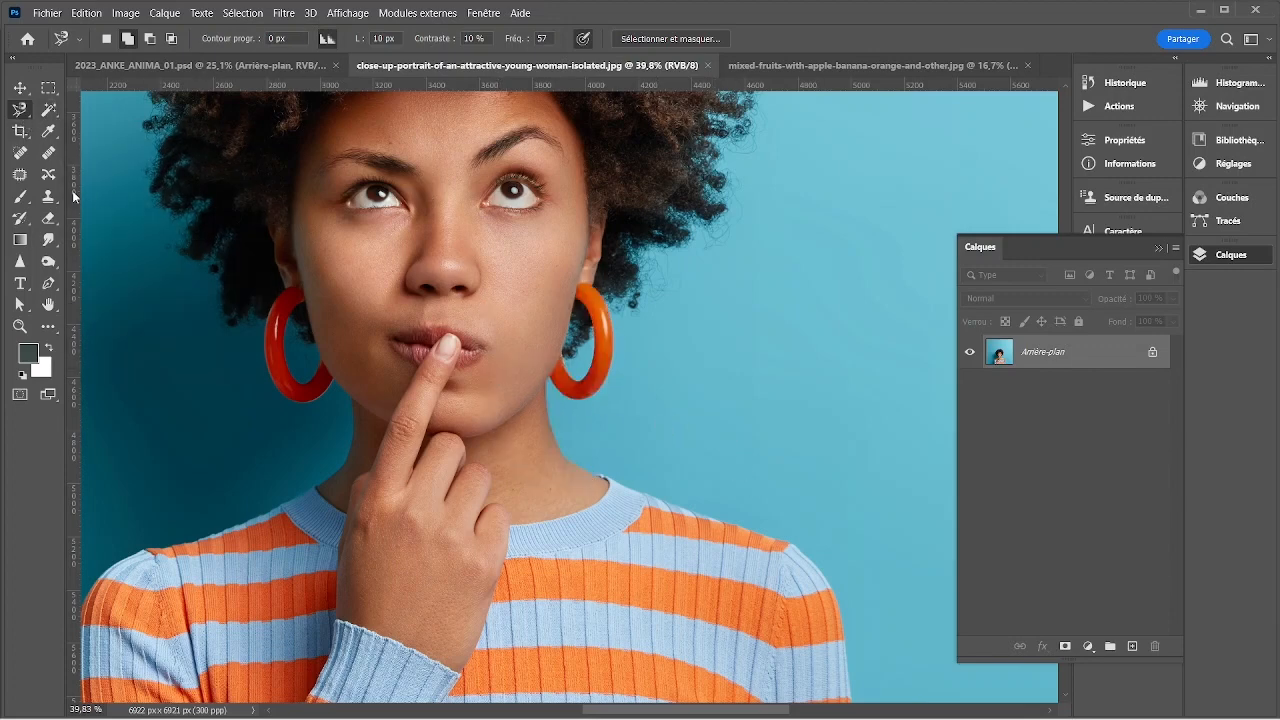
# - Select the blue background around the woman with the Magic Wand, adding the darker areas on her shadowed side
pyautogui.click(50, 110)
pyautogui.scroll(-1, 763, 363)
pyautogui.scroll(-3, 763, 363)
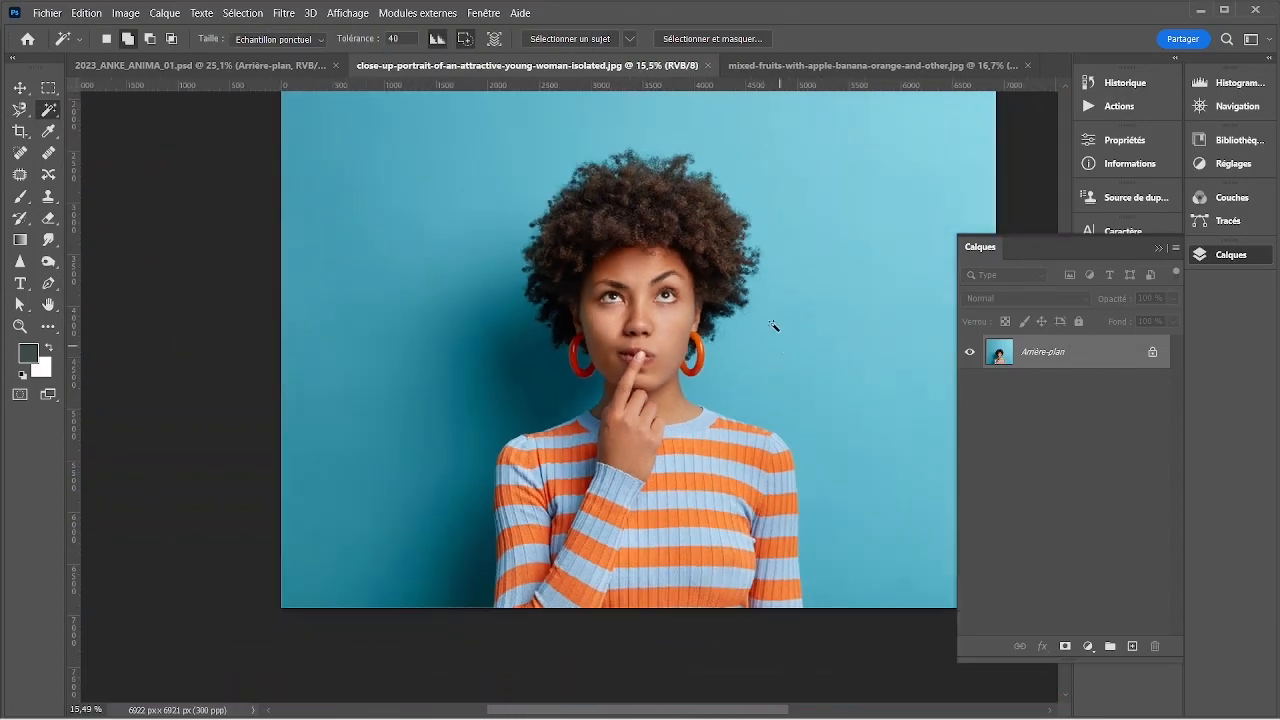
pyautogui.moveTo(777, 323); pyautogui.dragTo(700, 376)
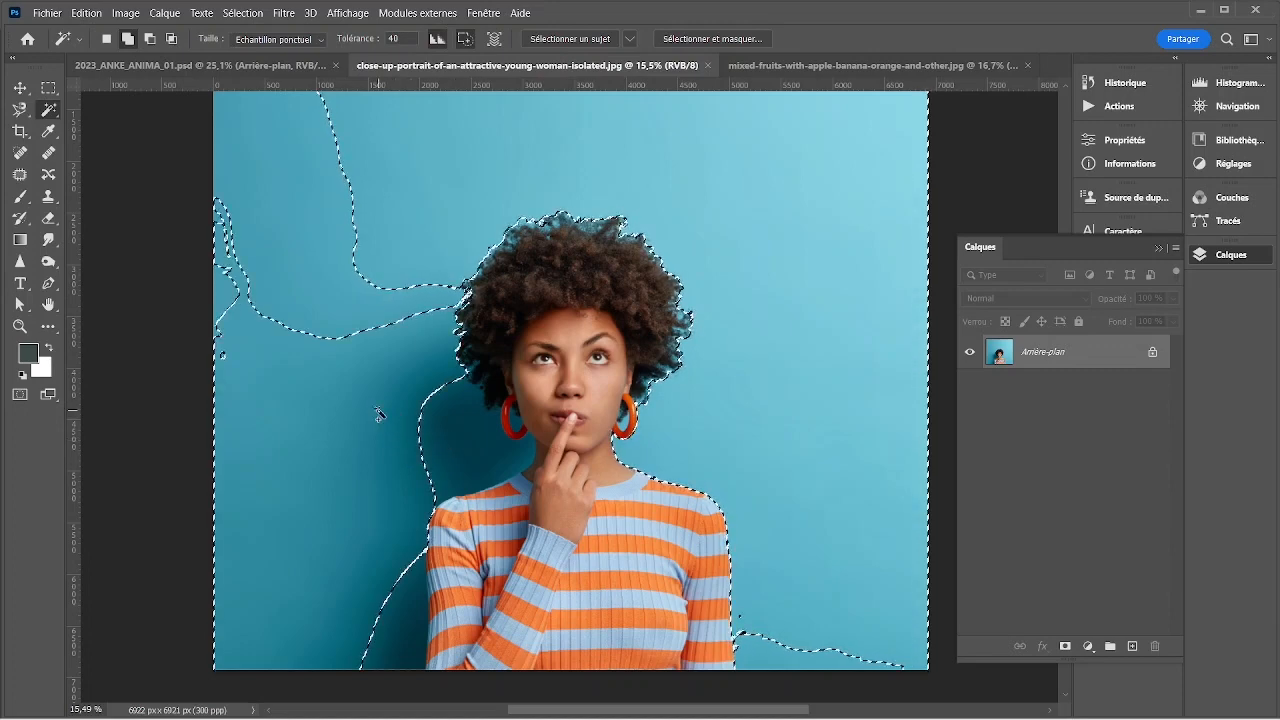
pyautogui.click(441, 458)
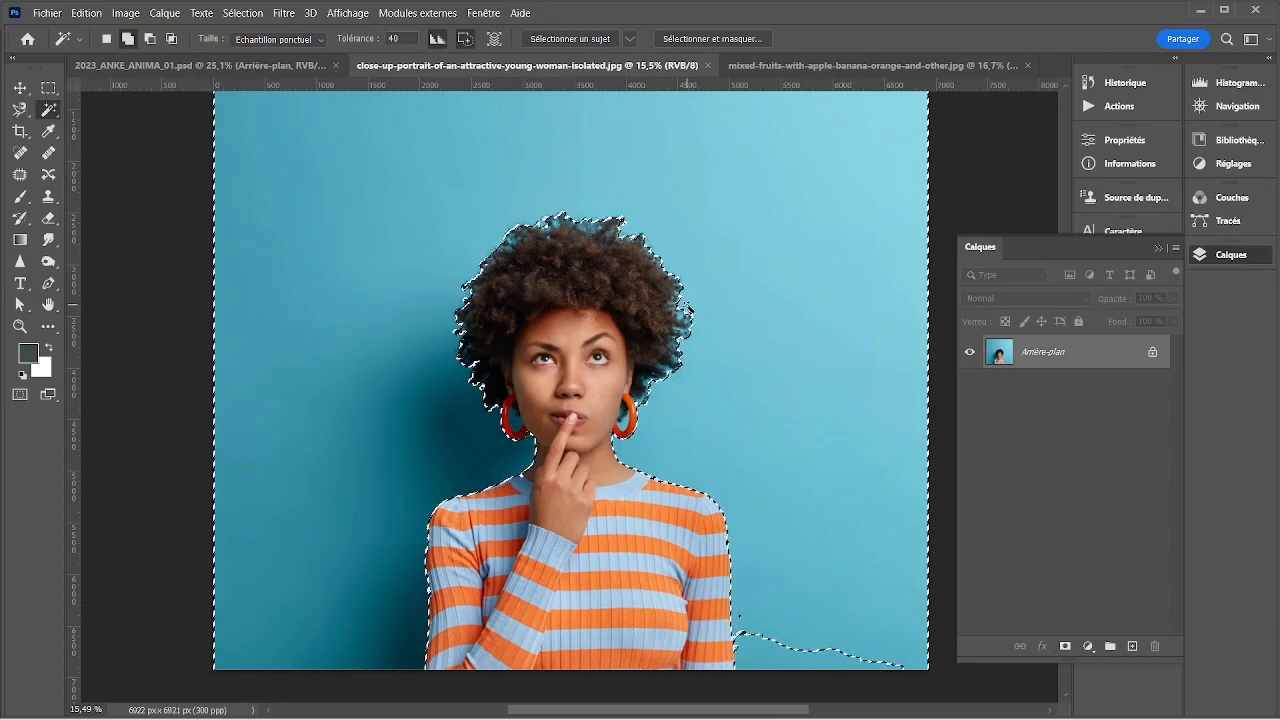
# - Add the blue gaps enclosed between the curls at the side of the hair to the Magic Wand selection
pyautogui.scroll(1, 686, 294)
pyautogui.scroll(10, 690, 316)
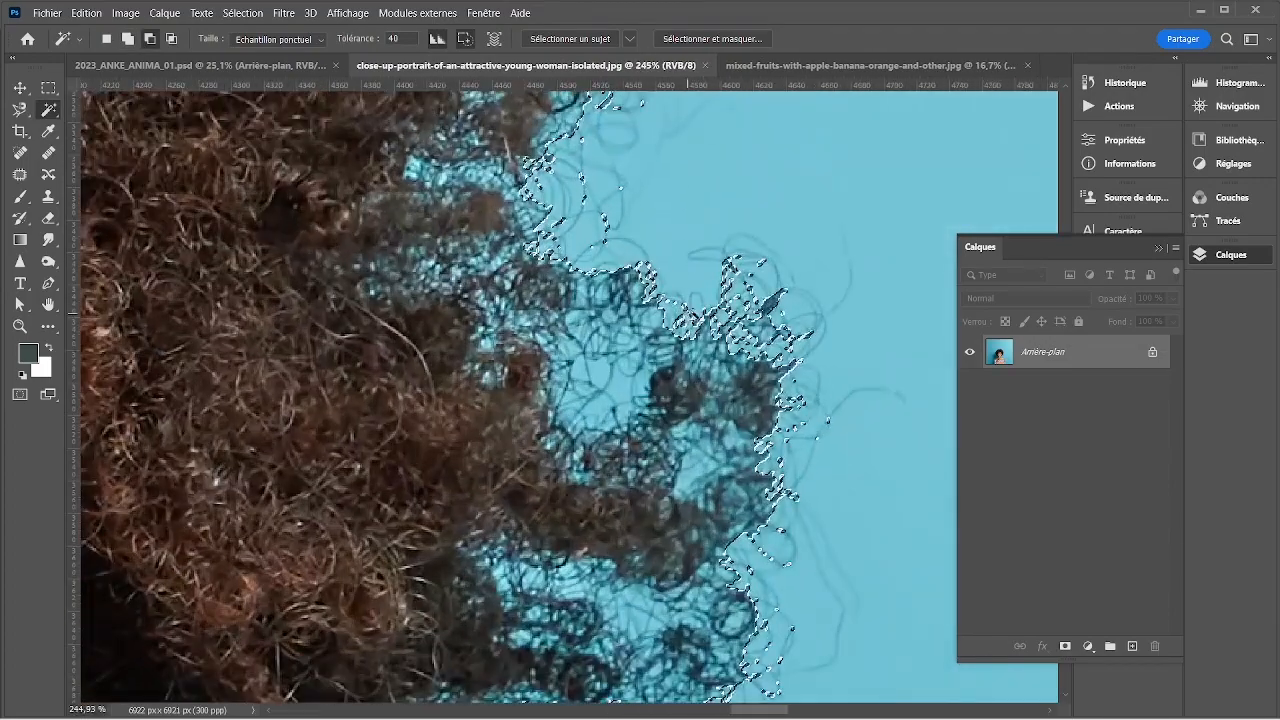
pyautogui.keyDown('shift'); pyautogui.click(617, 376); pyautogui.keyUp('shift')
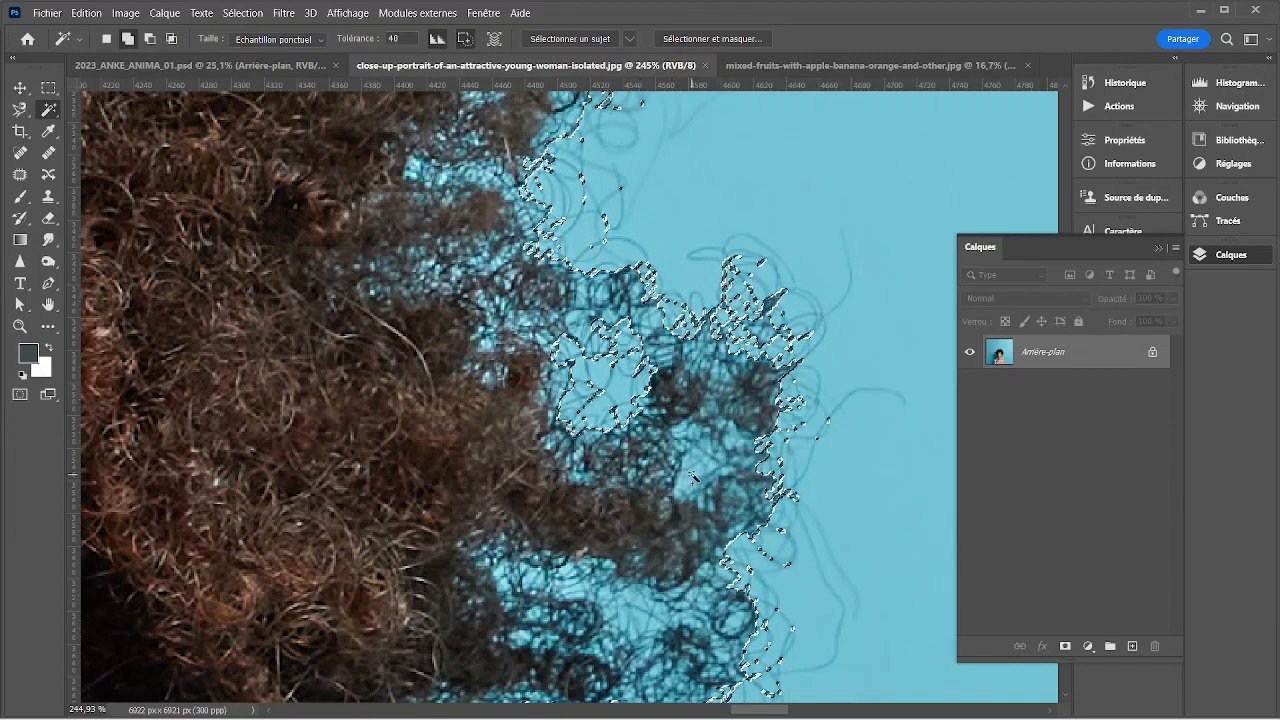
pyautogui.scroll(-3, 698, 478)
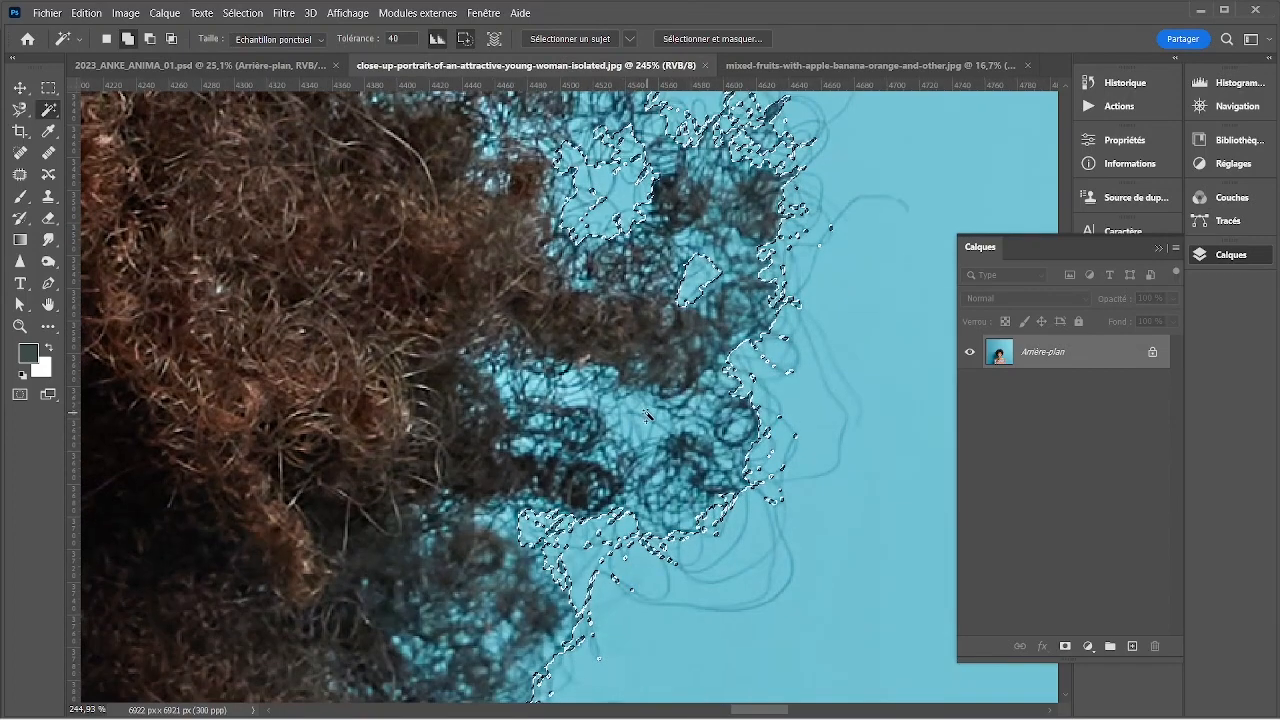
pyautogui.keyDown('shift'); pyautogui.click(645, 418); pyautogui.keyUp('shift')
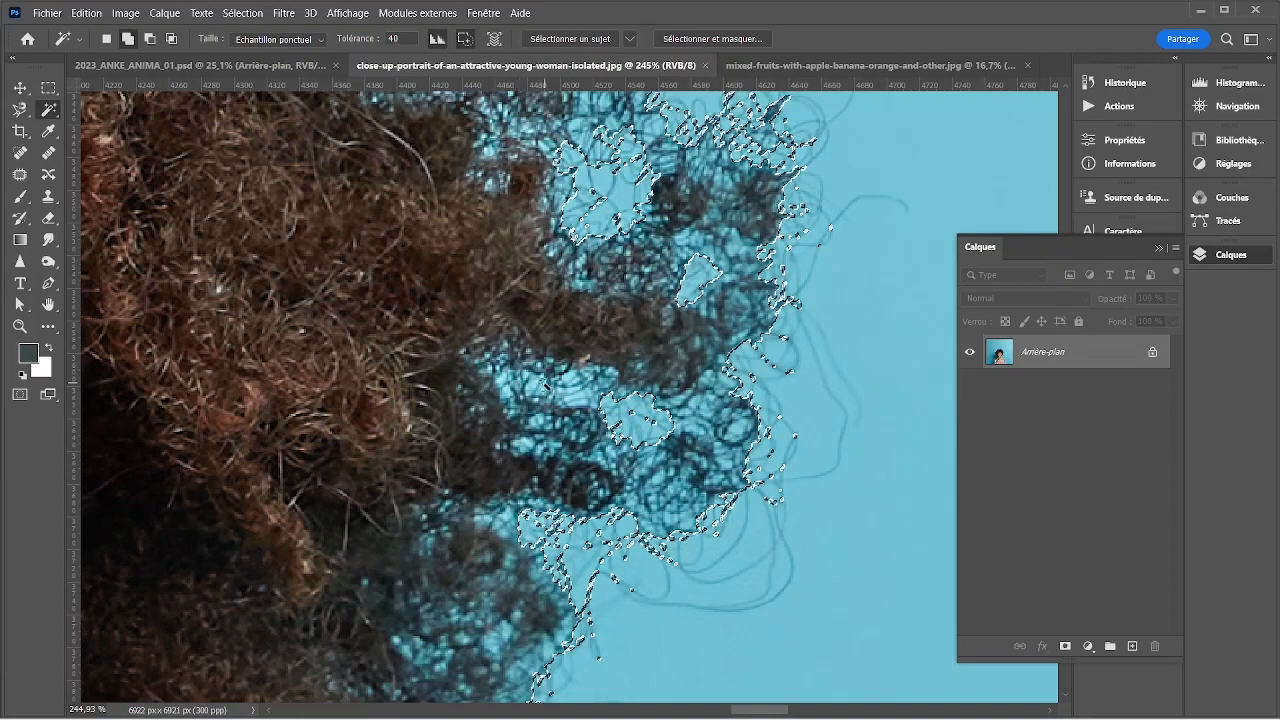
pyautogui.scroll(-1, 545, 395)
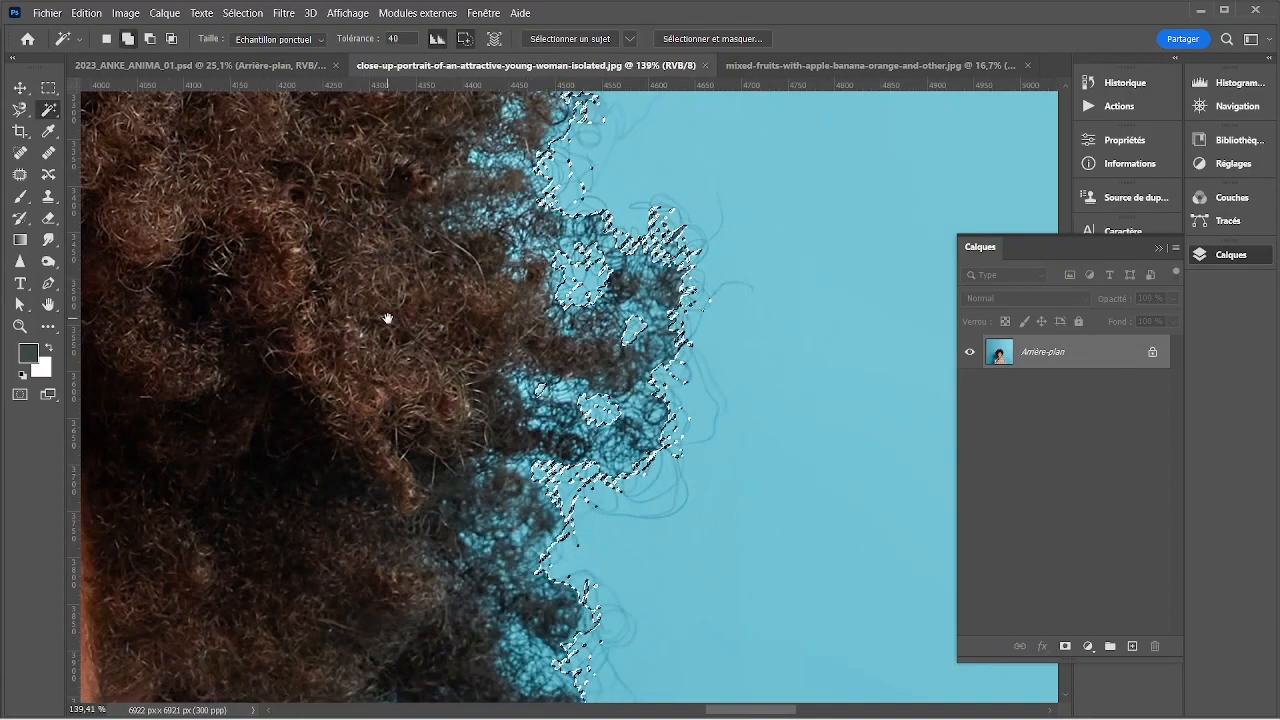
# - Try adding the dark hair to the selection with the Magic Wand sampling a 51 x 51 average, and undo it
pyautogui.scroll(-3, 577, 449)
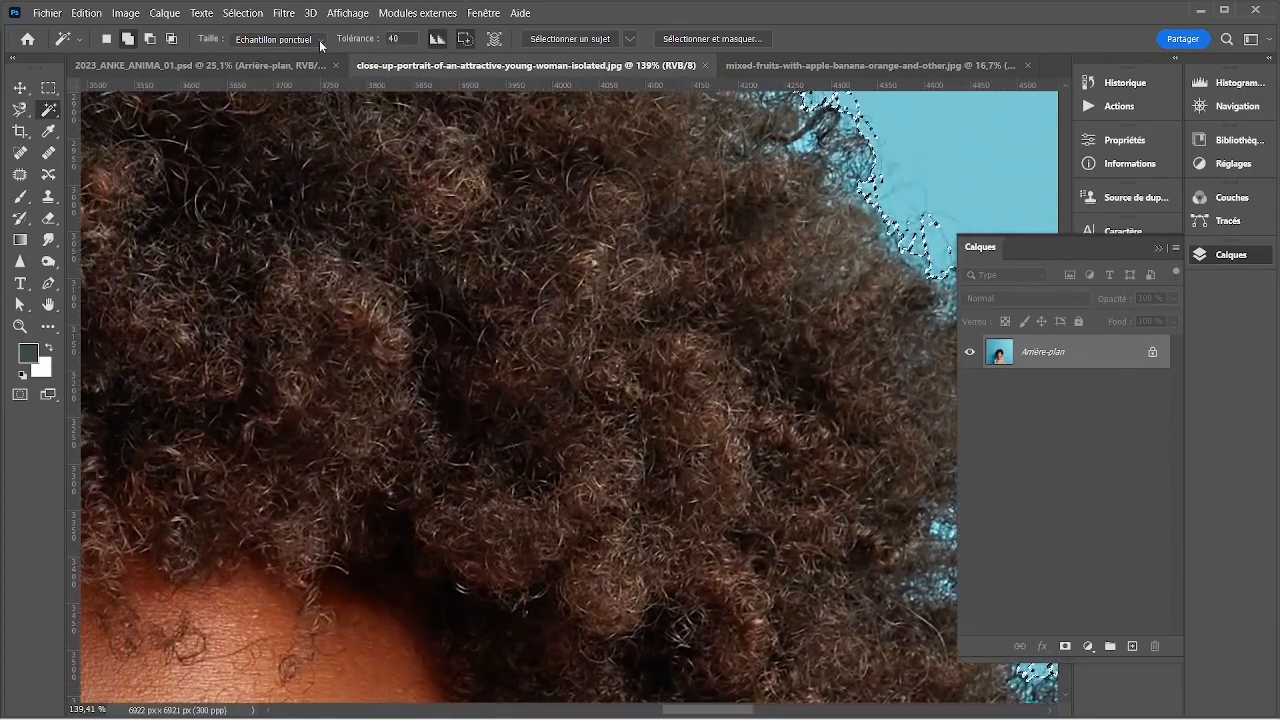
pyautogui.click(319, 40)
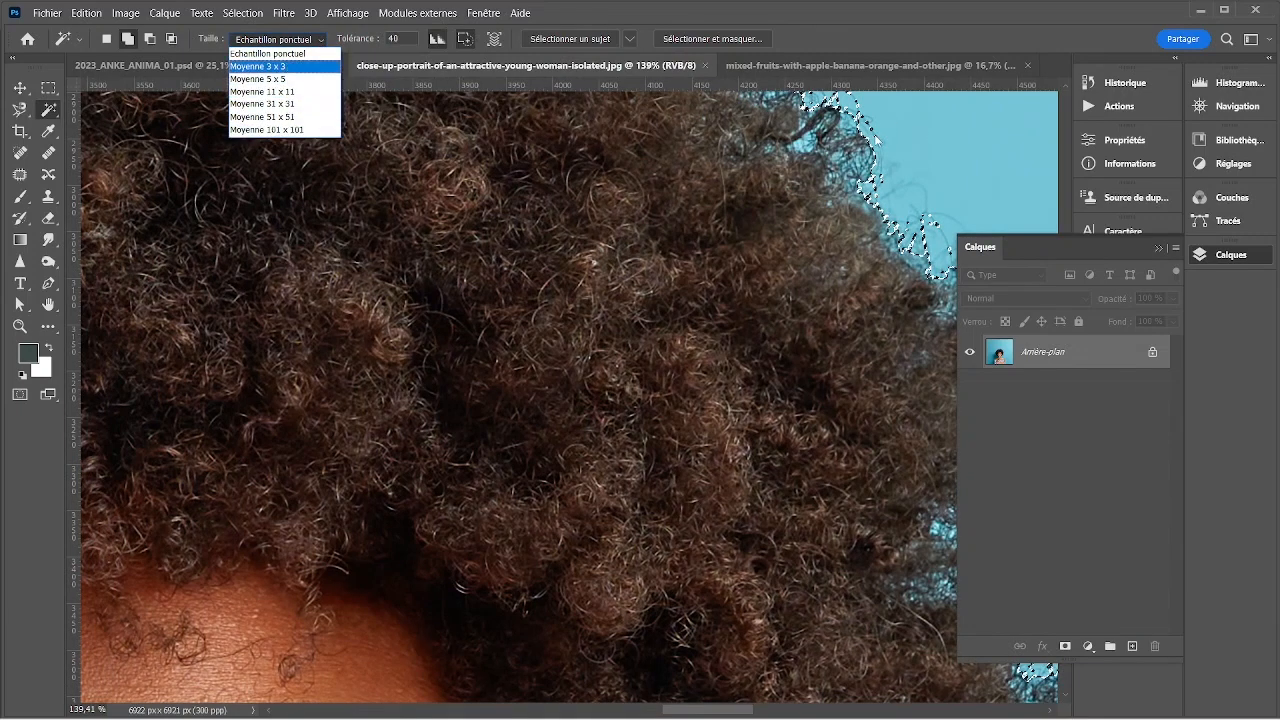
pyautogui.click(262, 116)
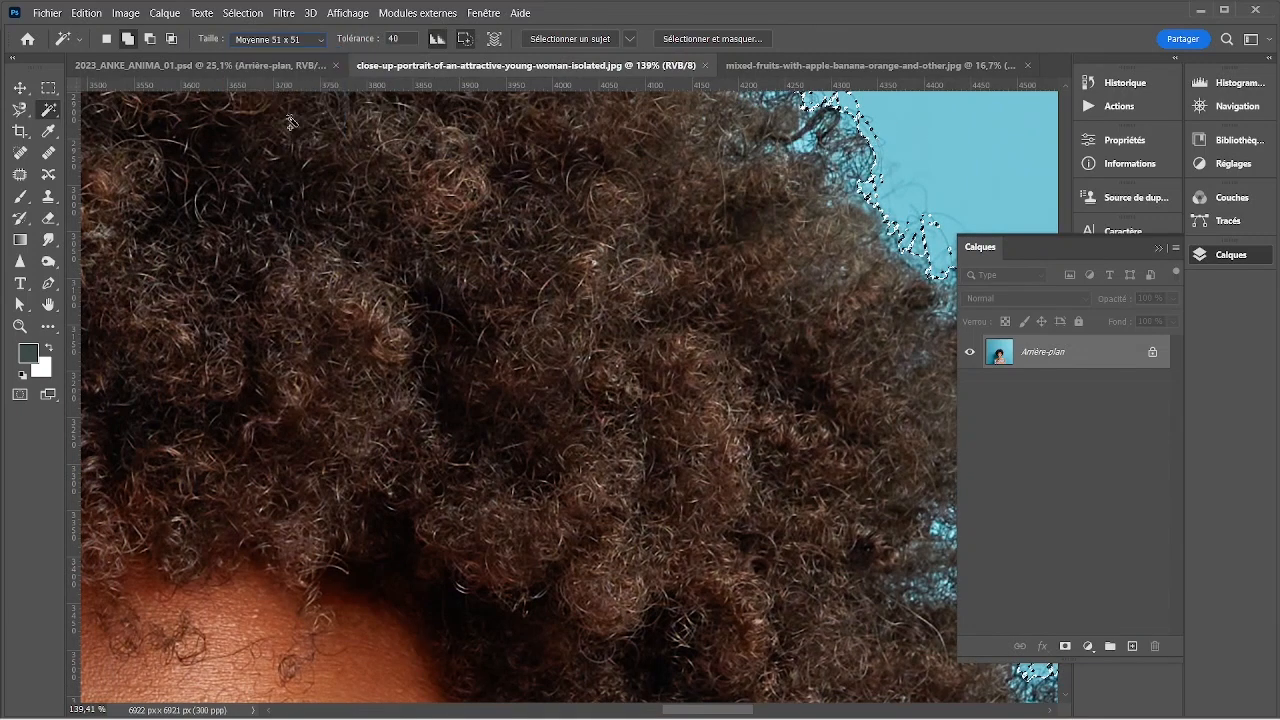
pyautogui.moveTo(480, 100); pyautogui.dragTo(515, 400)
pyautogui.moveTo(516, 118); pyautogui.dragTo(896, 208)
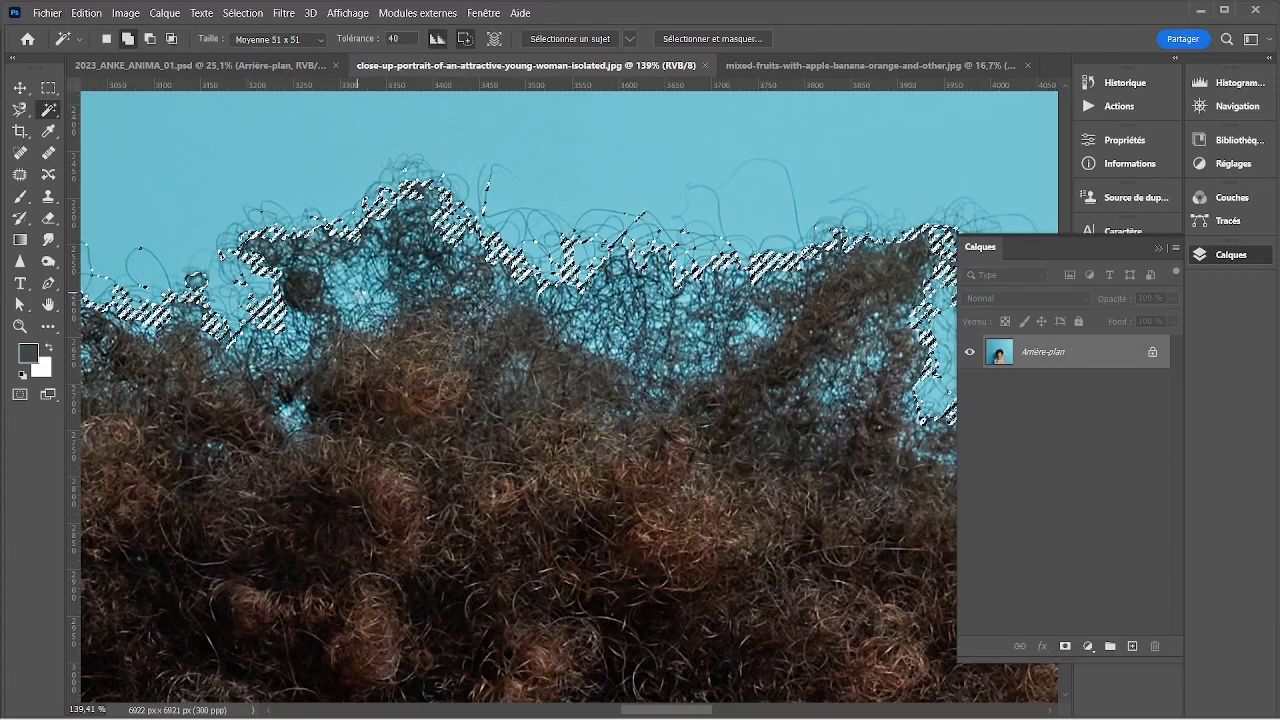
pyautogui.click(518, 345)
pyautogui.scroll(-5, 518, 345)
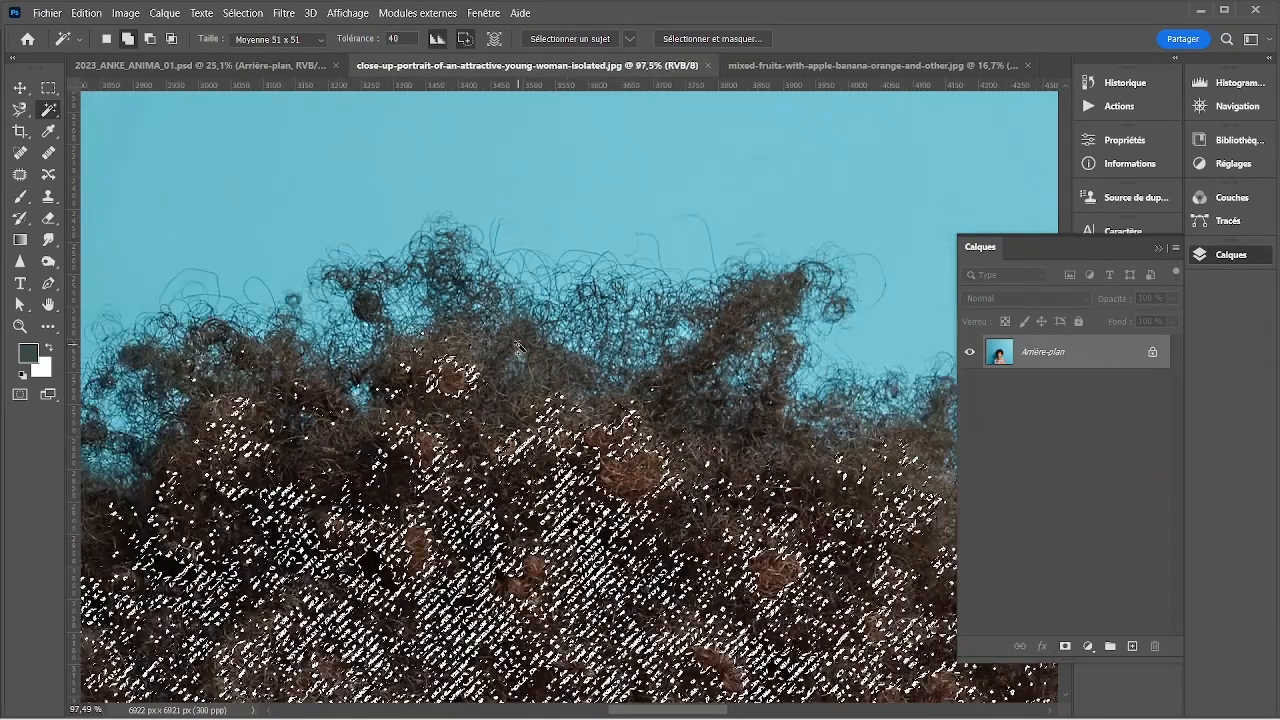
pyautogui.scroll(-4, 518, 345)
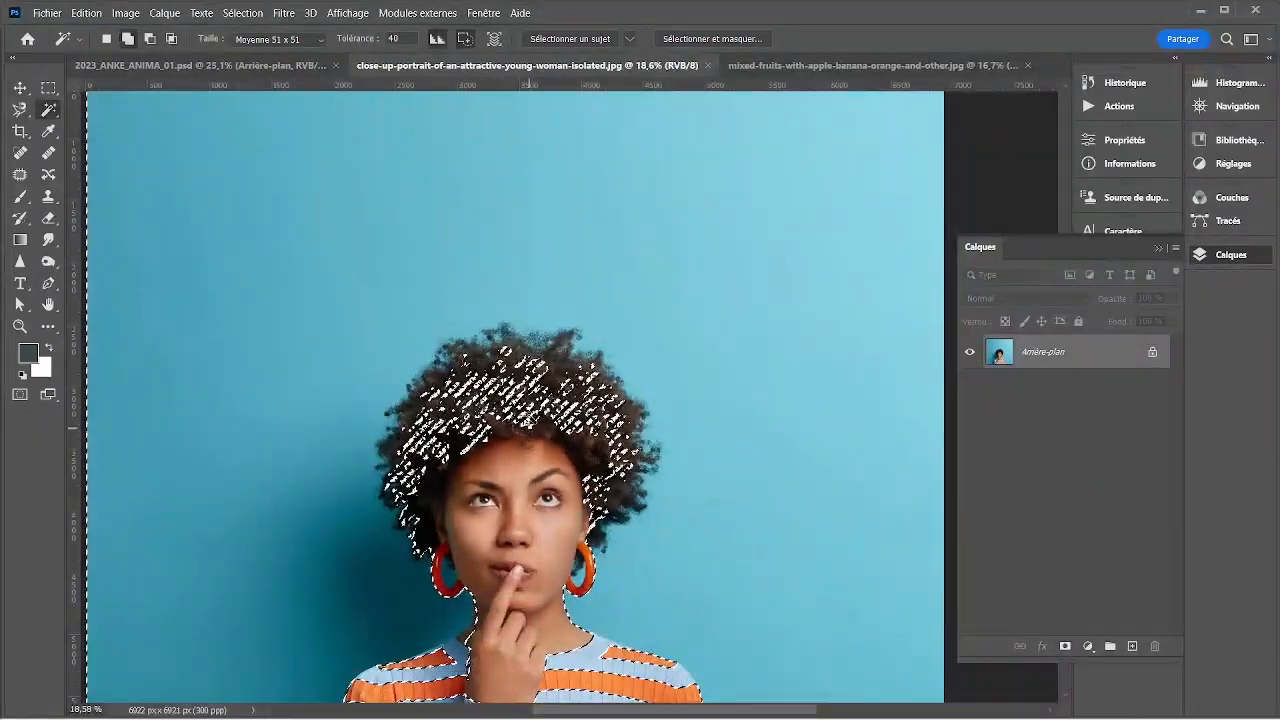
pyautogui.click(425, 386)
# - Set the Magic Wand sample size to an 11 x 11 average and add the blue area showing through the curls at the hair's upper edge
pyautogui.scroll(2, 425, 386)
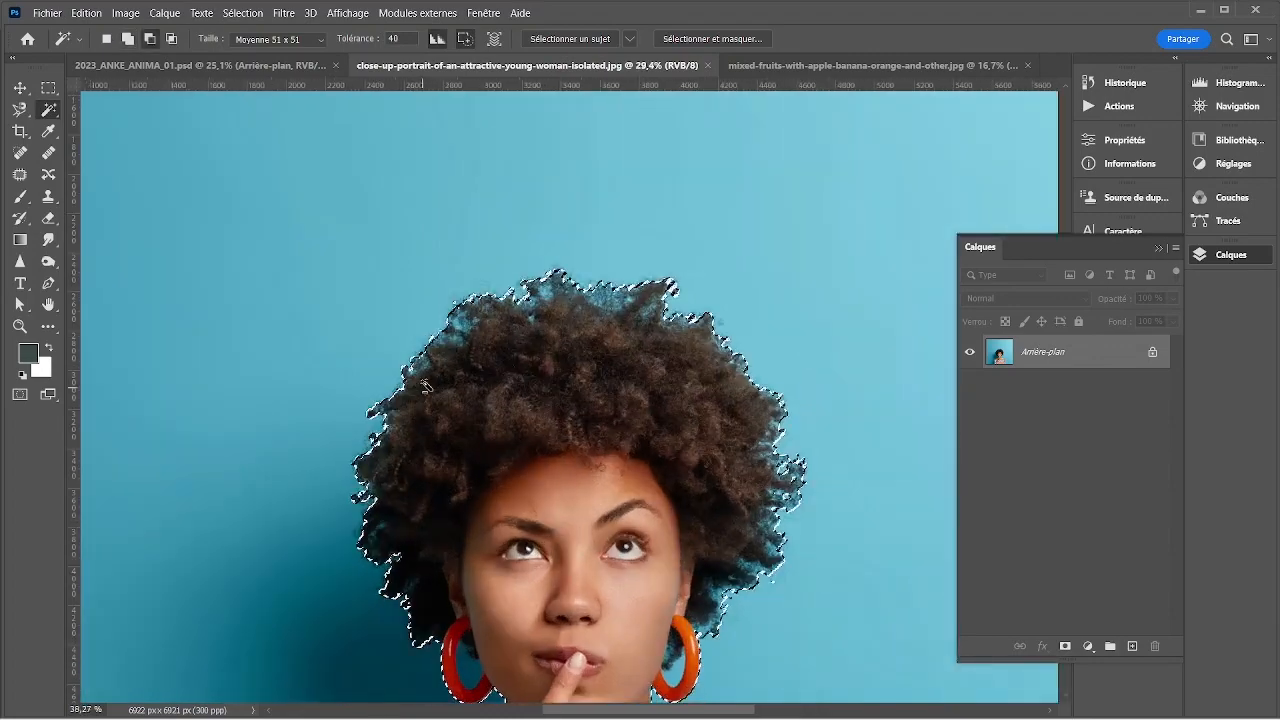
pyautogui.scroll(7, 425, 386)
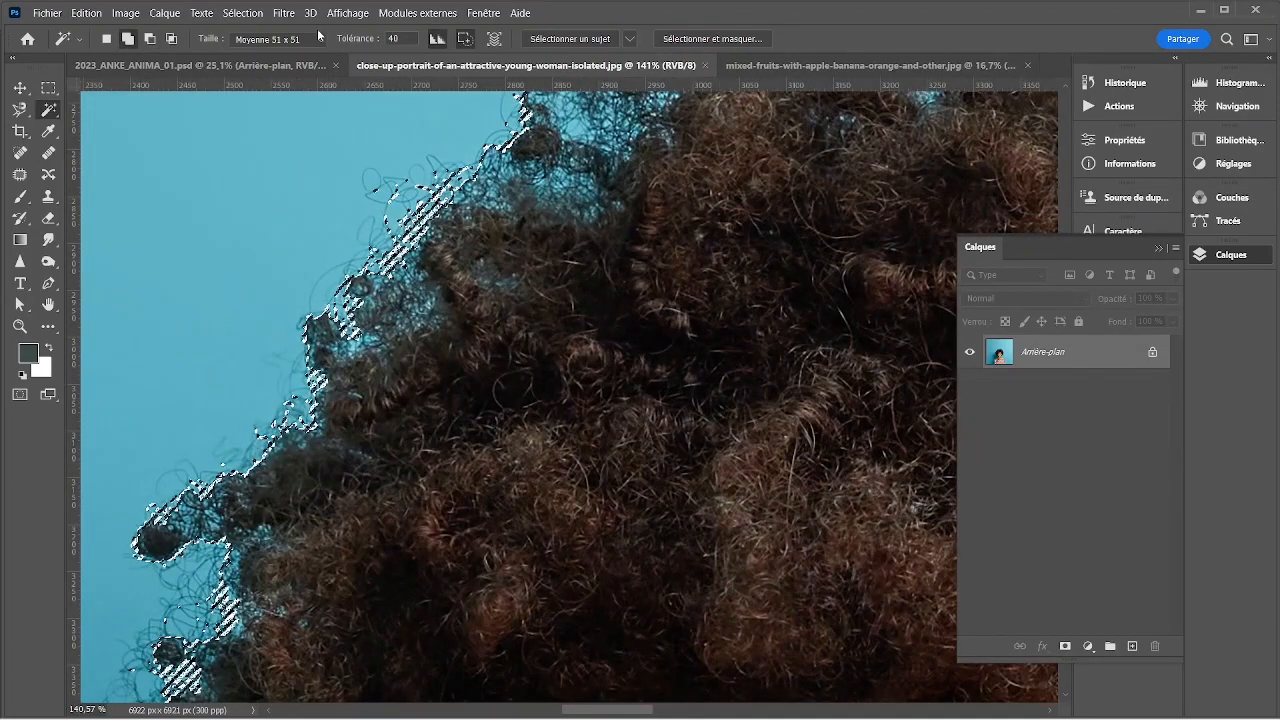
pyautogui.click(318, 36)
pyautogui.click(272, 97)
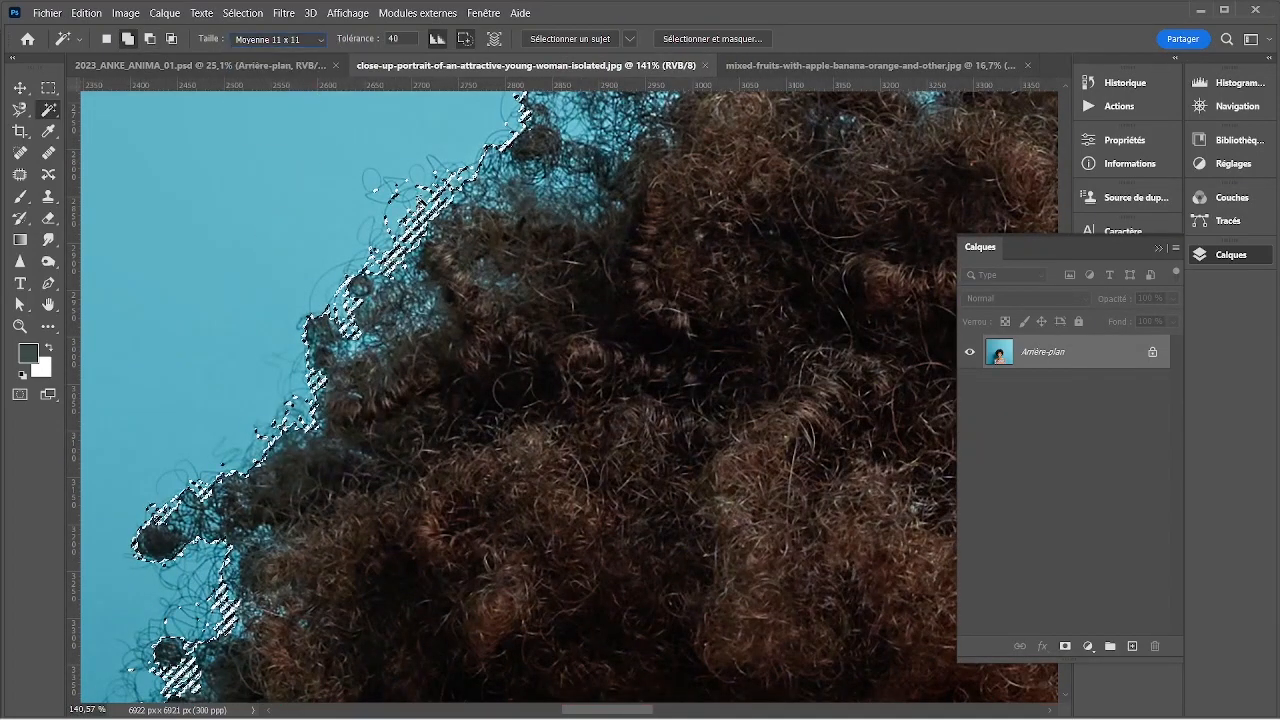
pyautogui.scroll(3, 567, 252)
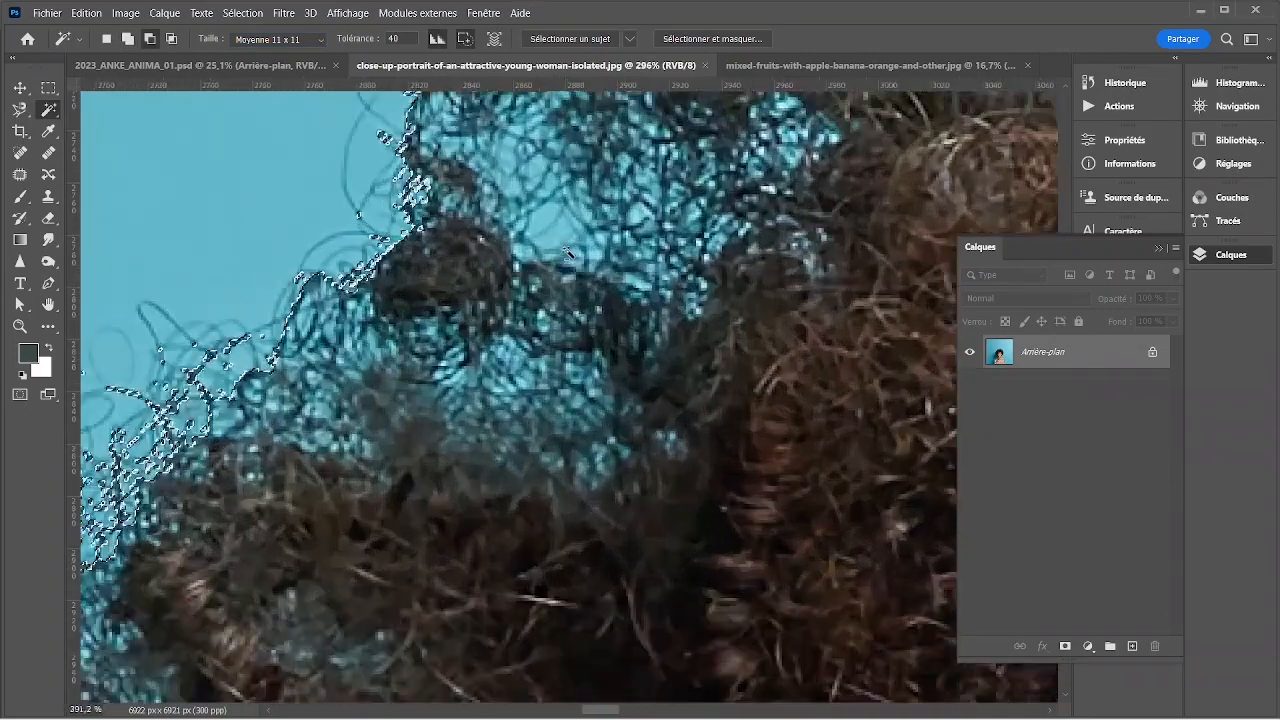
pyautogui.scroll(2, 568, 252)
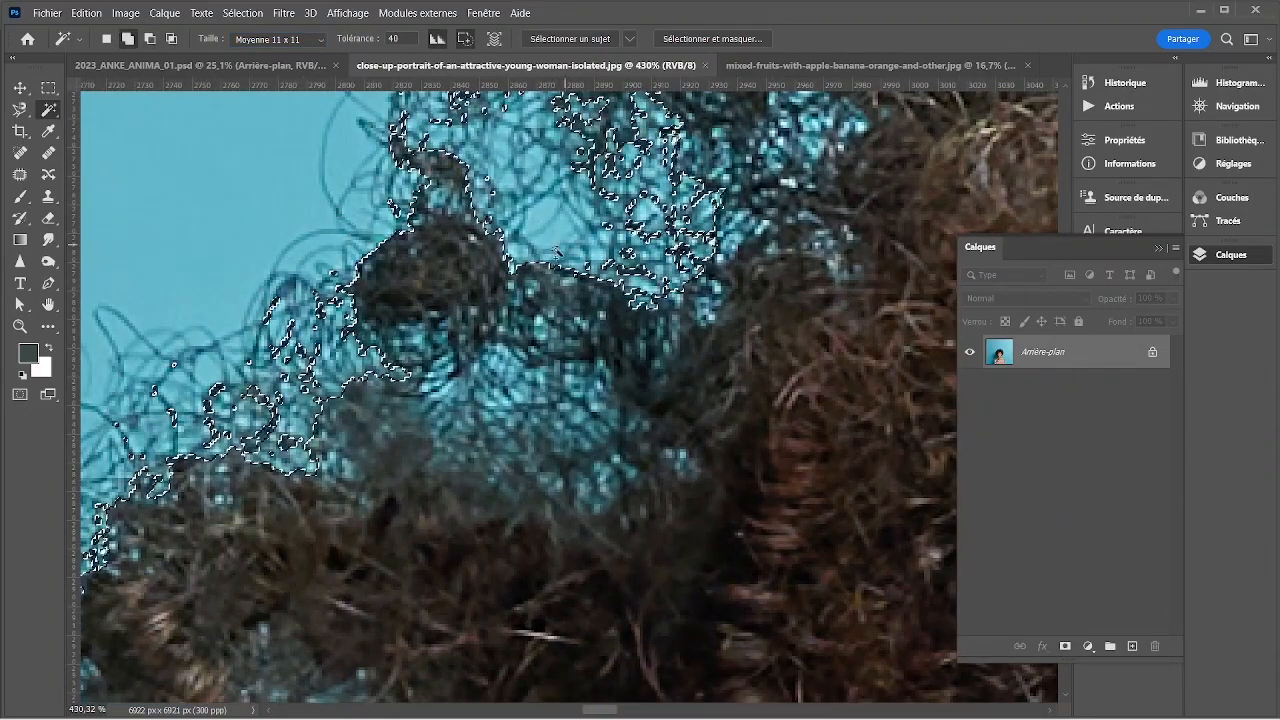
# - Examine the selection edge along the curls, both close up and around the whole figure
pyautogui.scroll(-4, 557, 234)
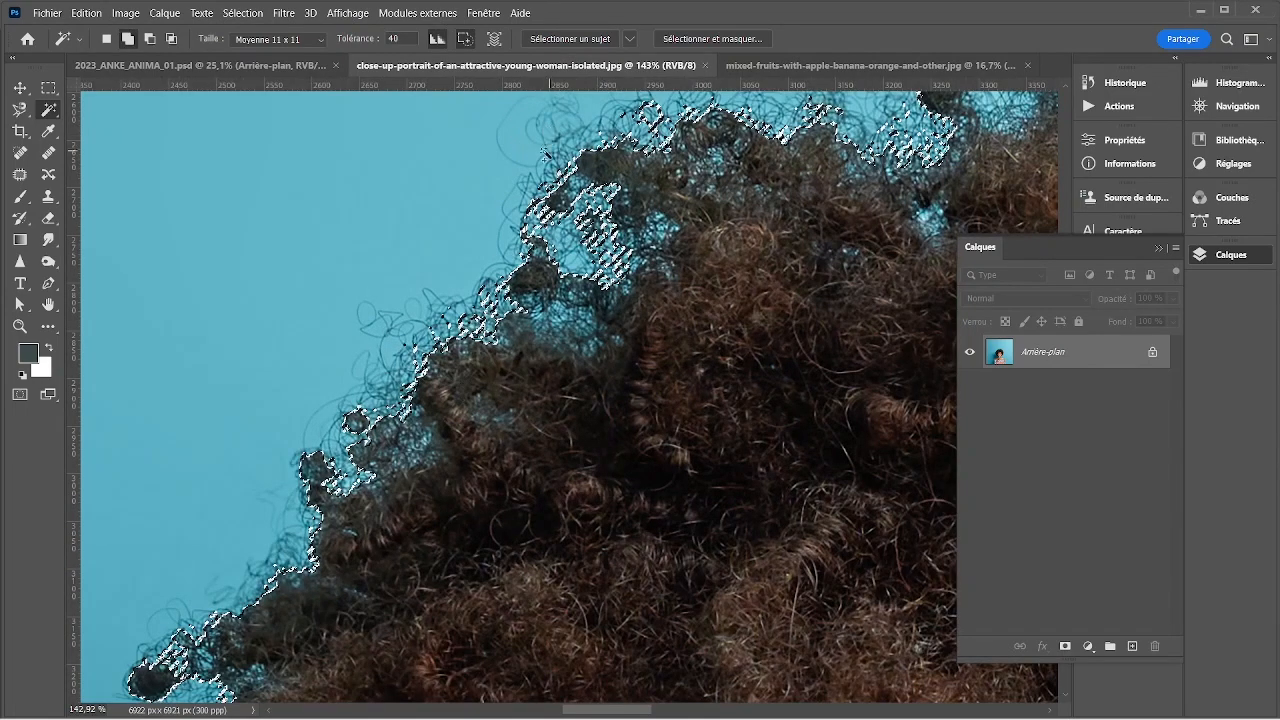
pyautogui.scroll(3, 572, 148)
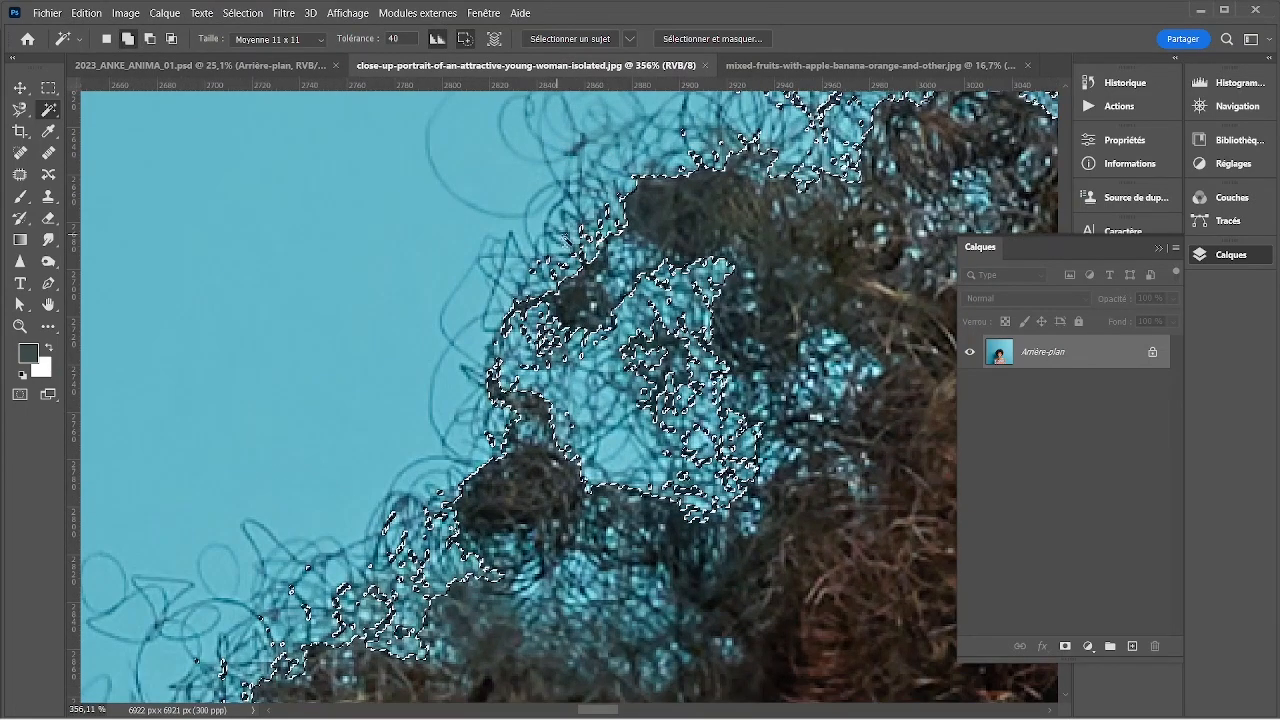
pyautogui.scroll(-2, 603, 455)
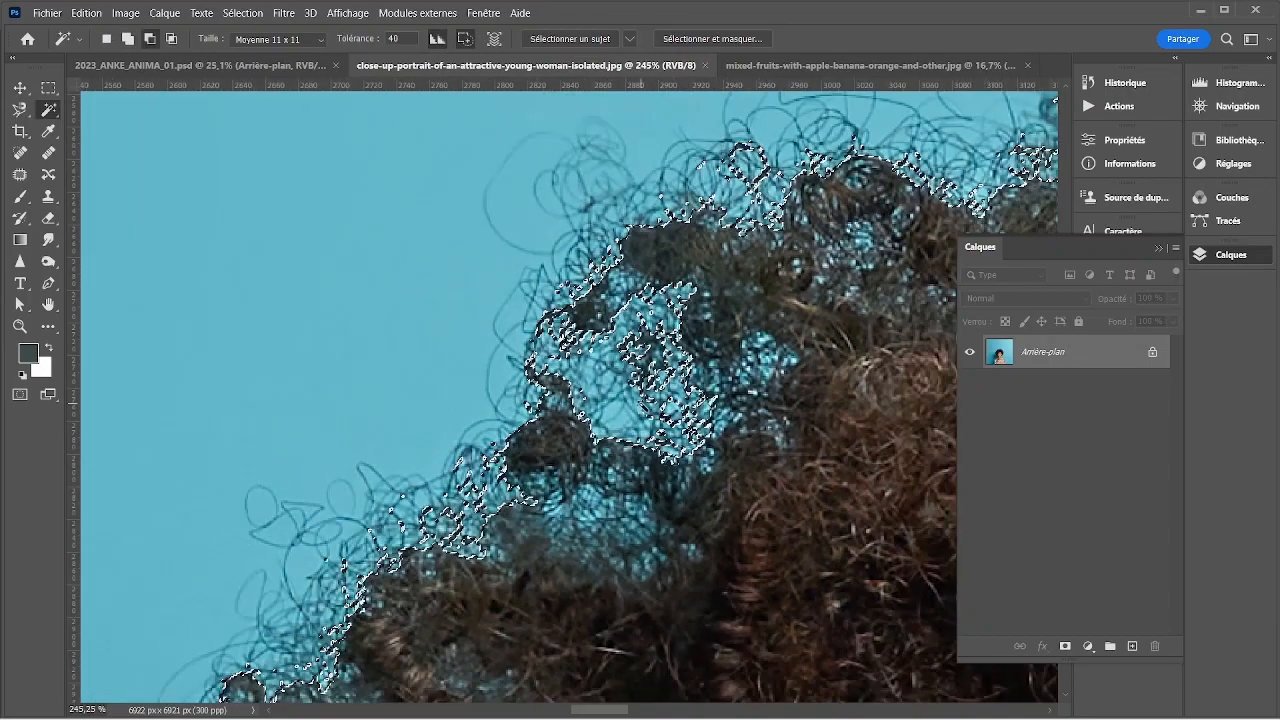
pyautogui.scroll(-3, 551, 397)
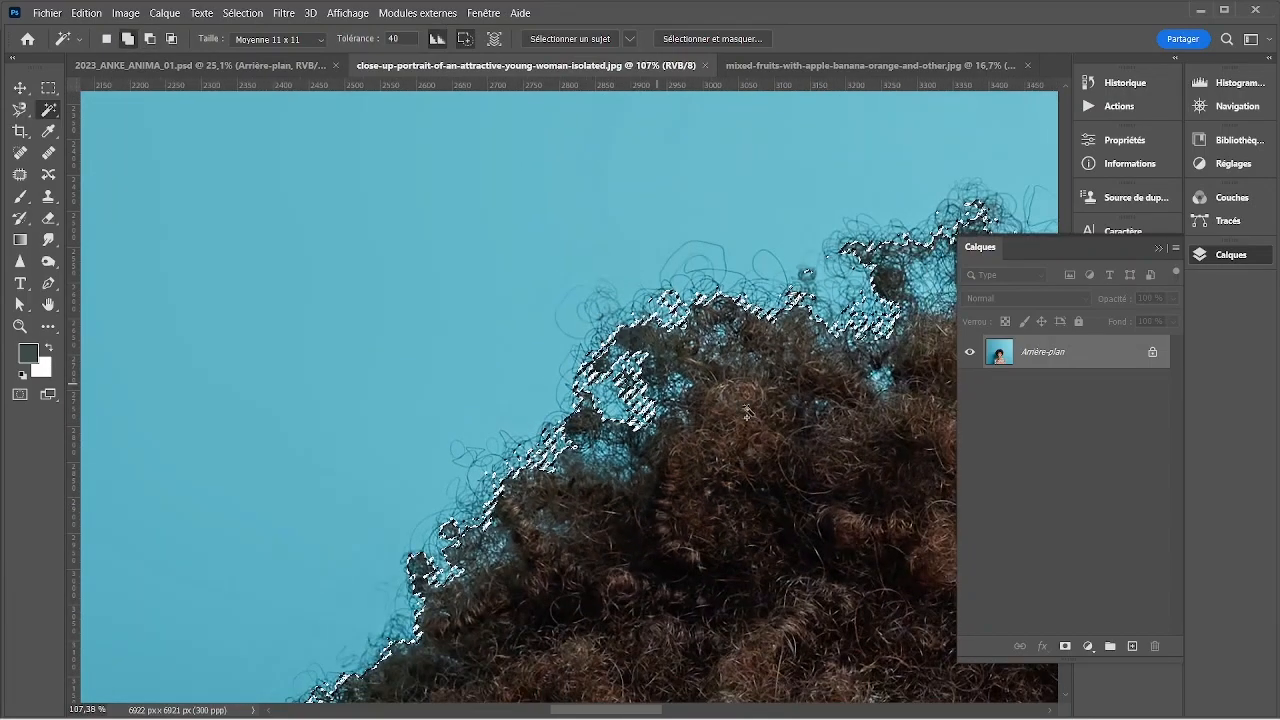
pyautogui.scroll(2, 541, 330)
pyautogui.scroll(-4, 541, 330)
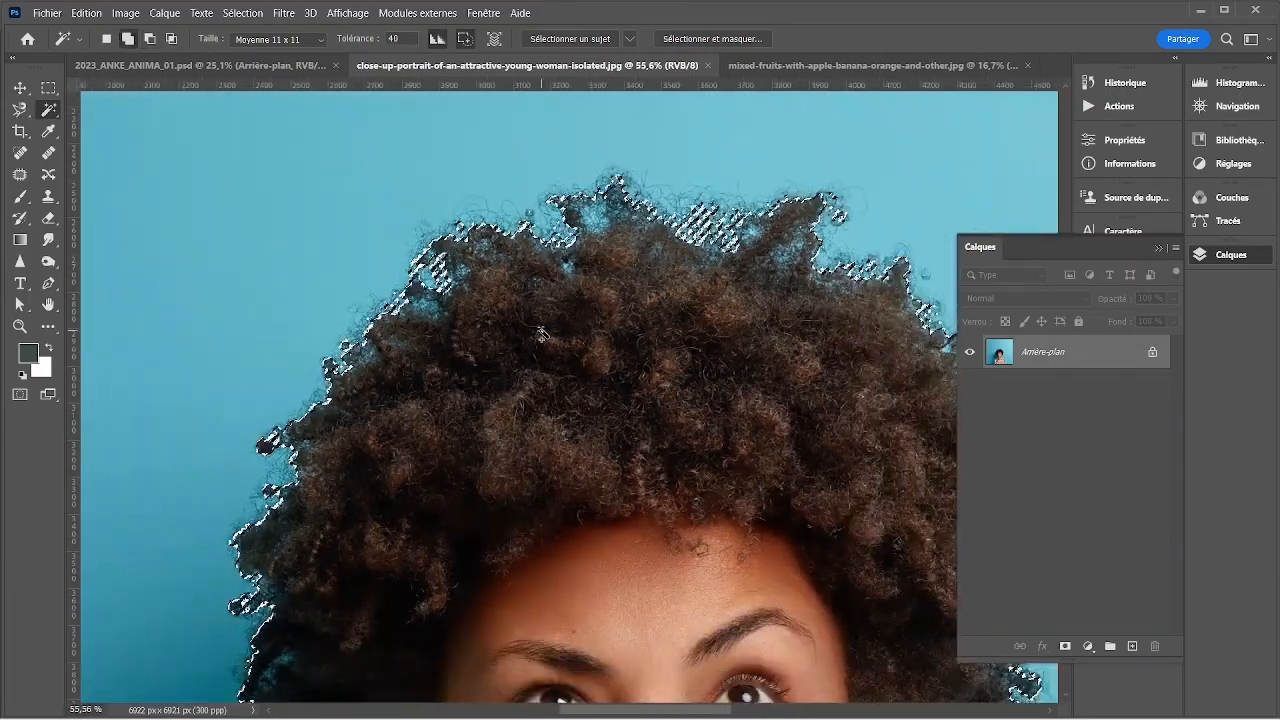
pyautogui.scroll(-3, 556, 254)
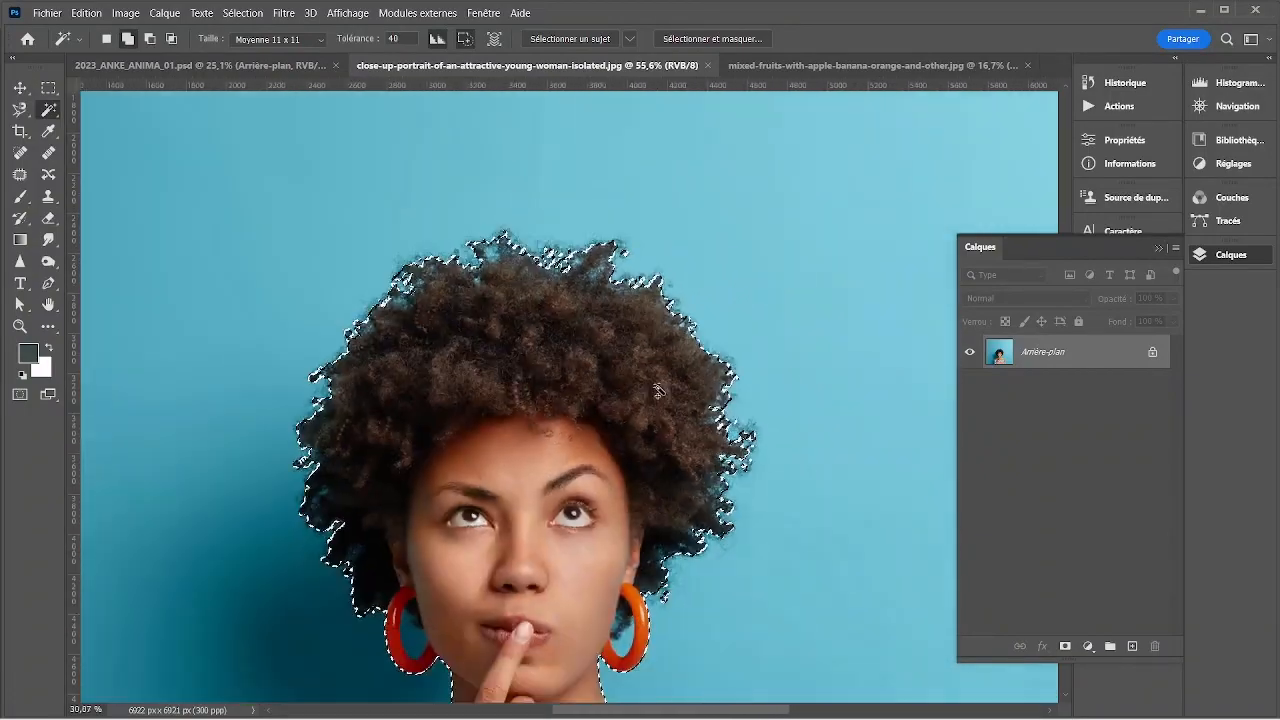
pyautogui.scroll(-2, 658, 390)
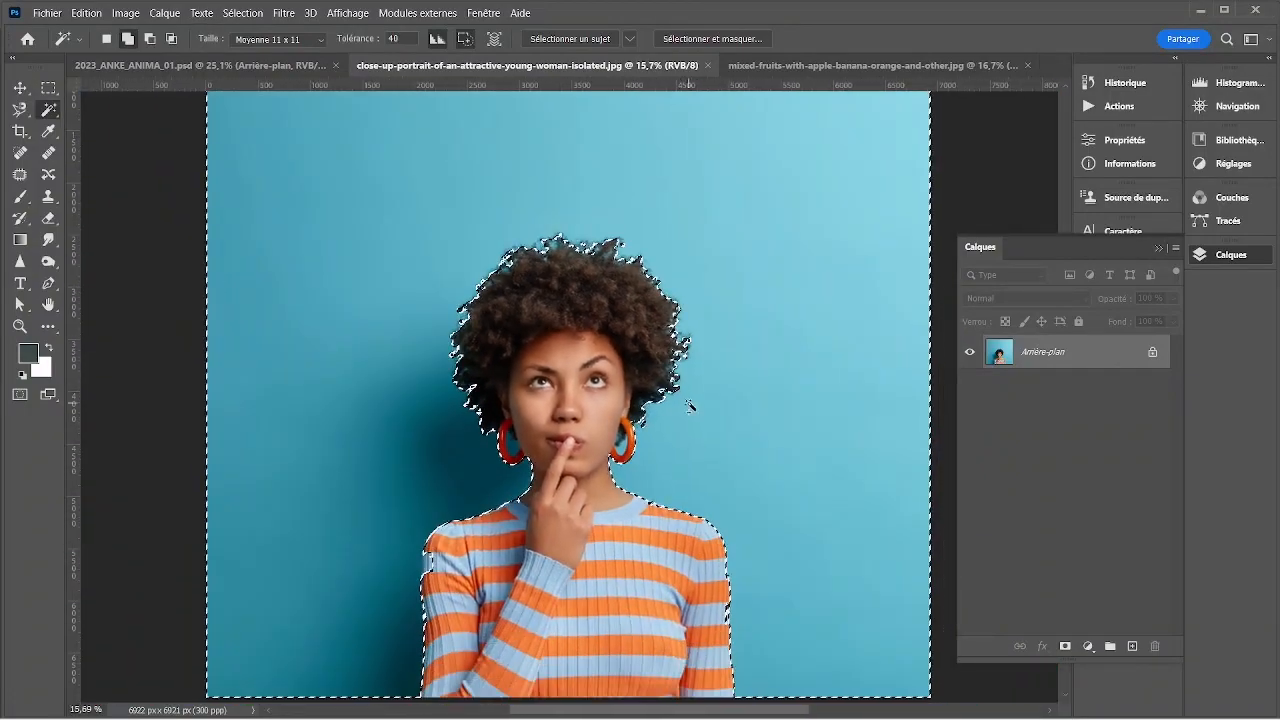
# - Switch to the Quick Selection tool, close the help window and clear the selection of the blue background
pyautogui.rightClick(49, 112)
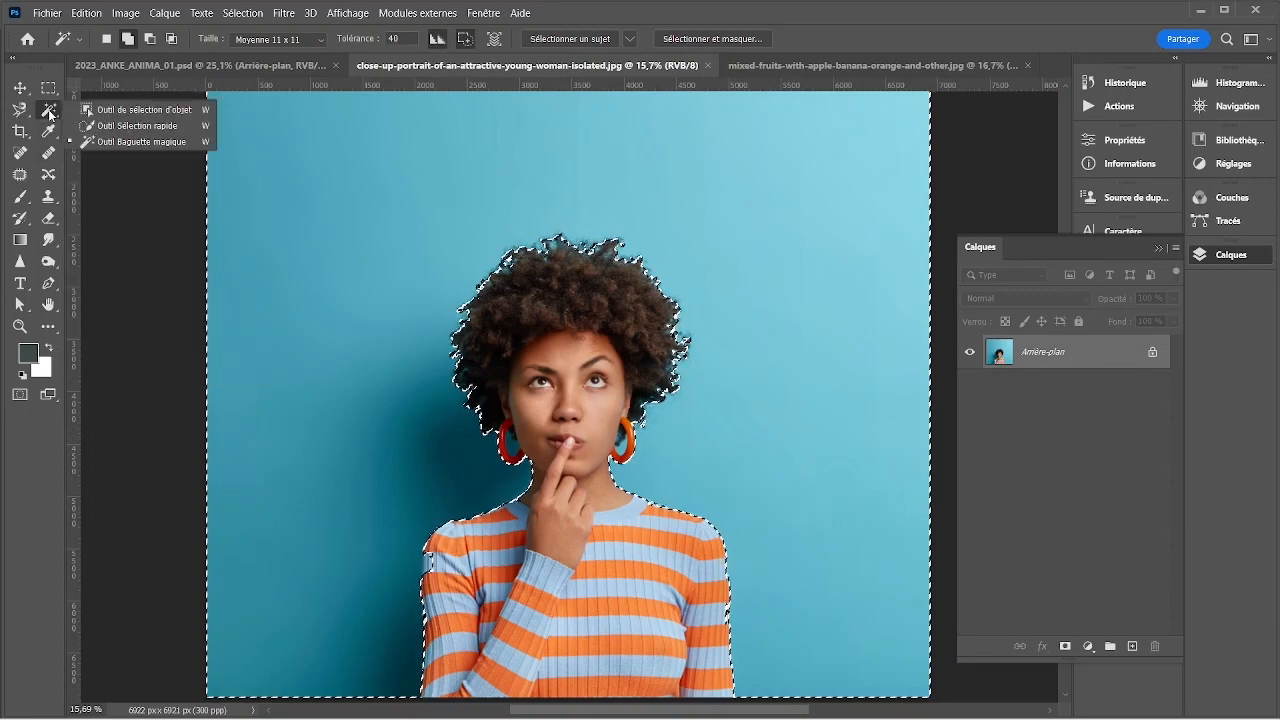
pyautogui.click(156, 131)
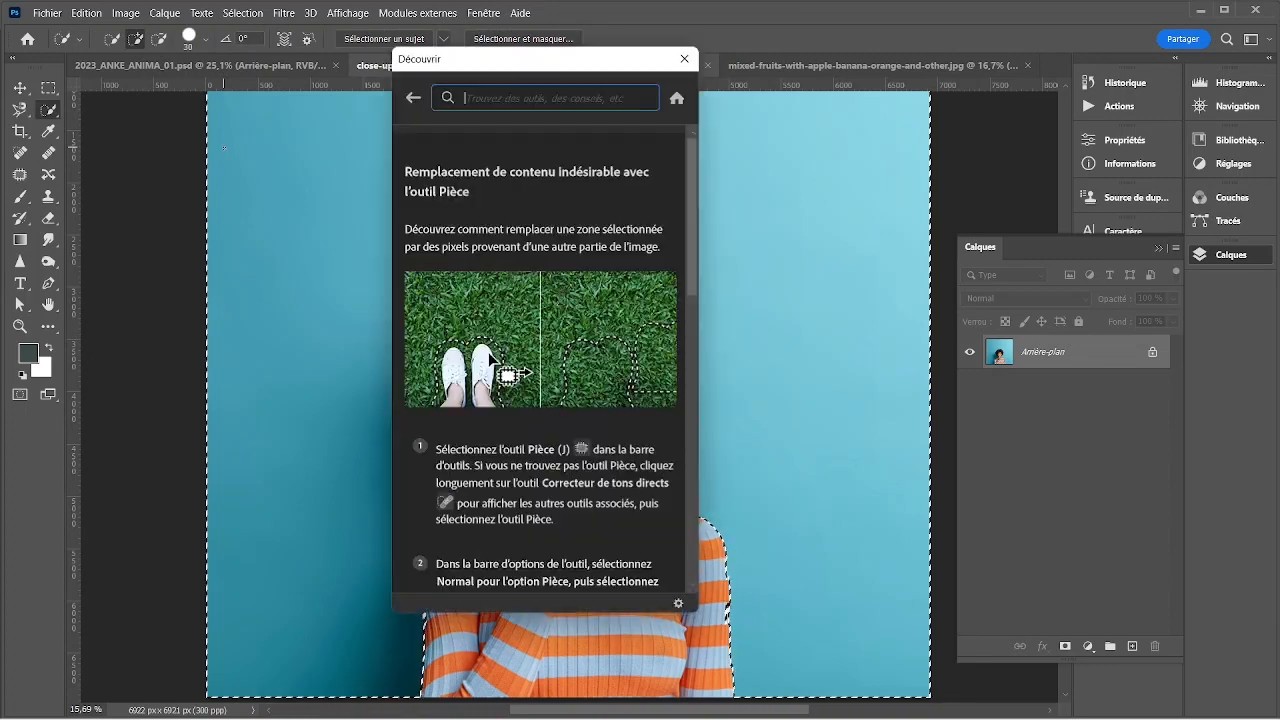
pyautogui.click(682, 62)
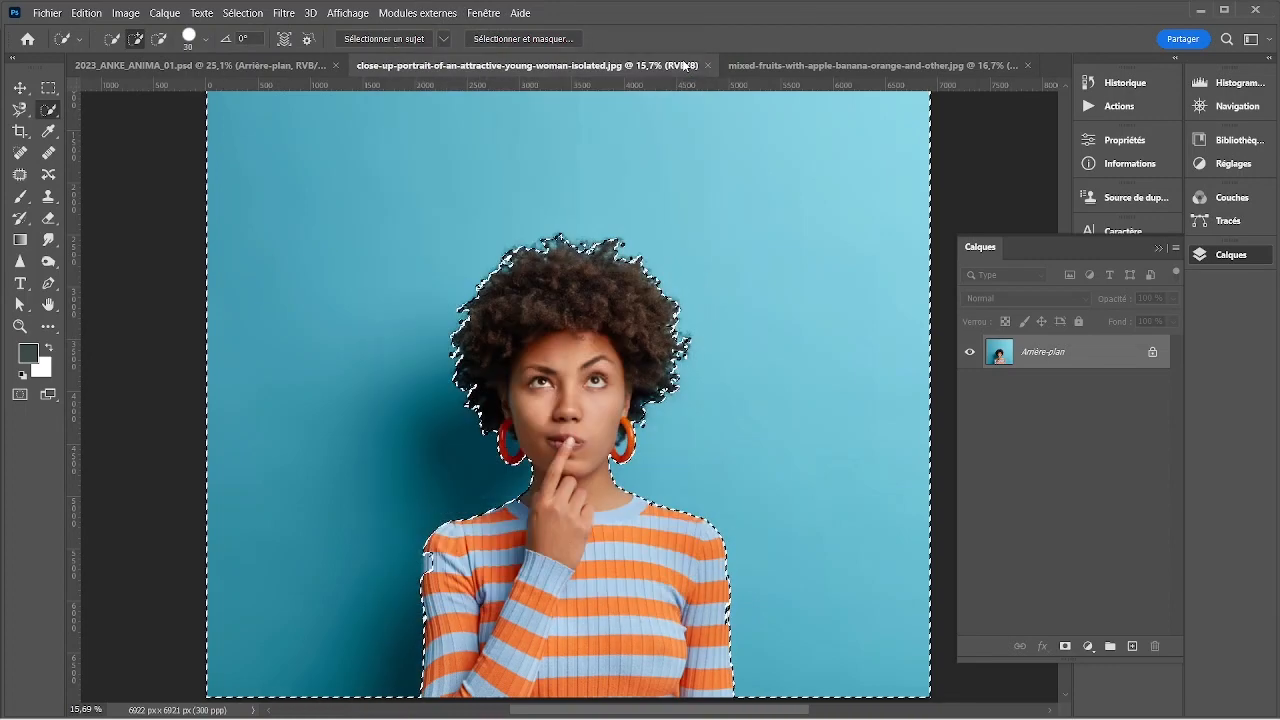
pyautogui.hotkey('ctrl', 'd')
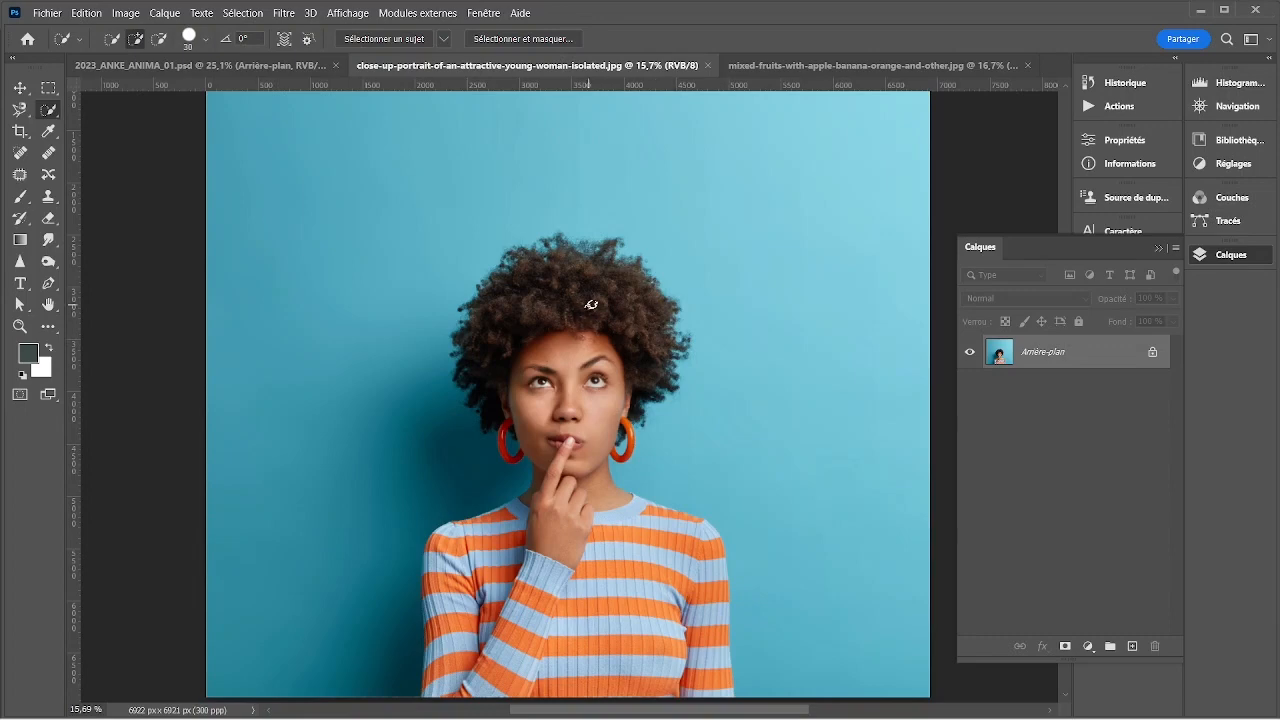
# - Try a Quick Selection across the woman's hair and face, and deselect it
pyautogui.moveTo(553, 357); pyautogui.dragTo(584, 408)
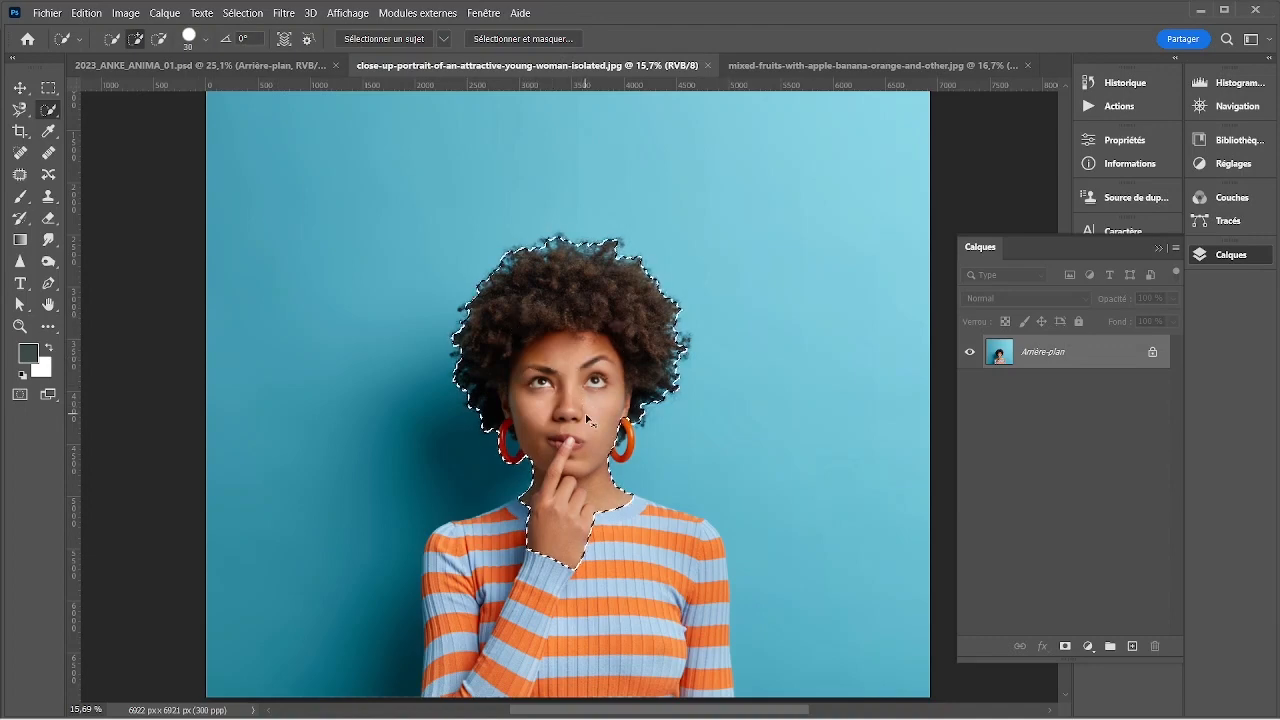
pyautogui.hotkey('ctrl', 'd')
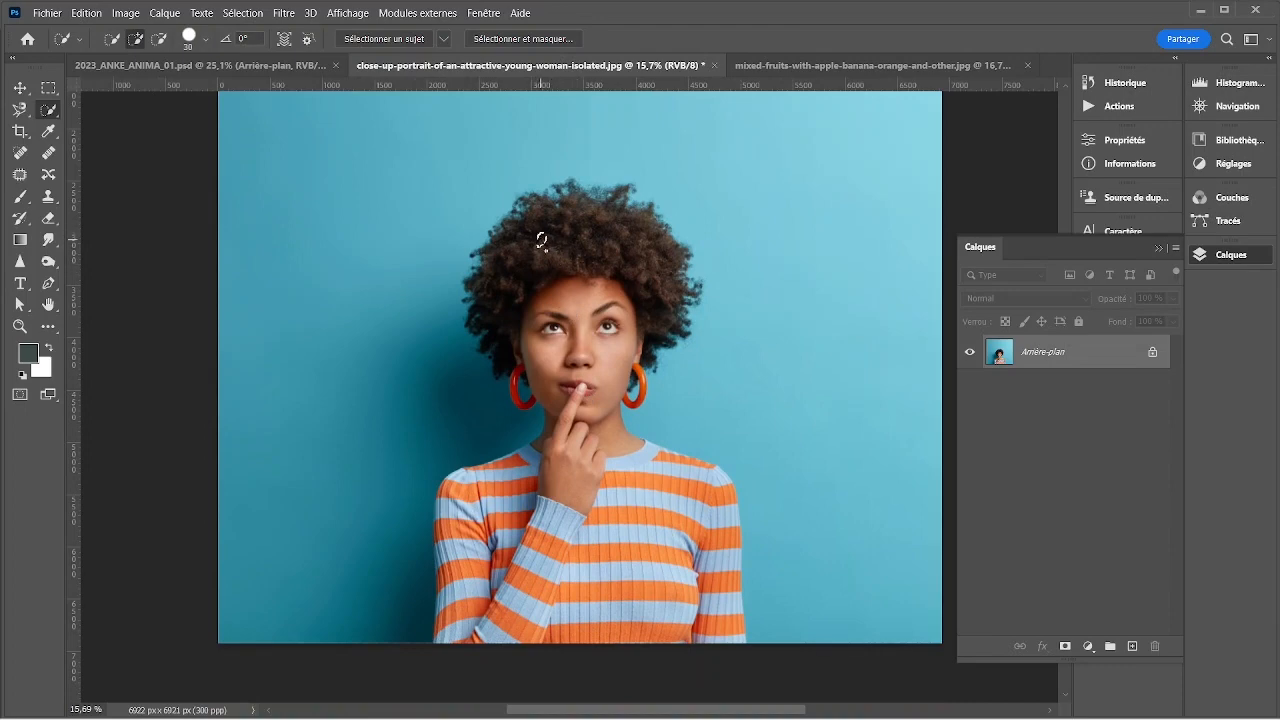
# - Select the whole woman with the Quick Selection tool, covering her face, striped sweater, both shoulders and all of her hair
pyautogui.moveTo(560, 280)
pyautogui.mouseDown()
pyautogui.moveTo(585, 300)
pyautogui.moveTo(625, 420)
pyautogui.moveTo(581, 455)
pyautogui.mouseUp()
pyautogui.moveTo(513, 567)
pyautogui.mouseDown()
pyautogui.moveTo(520, 598)
pyautogui.moveTo(625, 613)
pyautogui.moveTo(730, 588)
pyautogui.moveTo(745, 561)
pyautogui.moveTo(715, 508)
pyautogui.moveTo(725, 480)
pyautogui.moveTo(620, 593)
pyautogui.moveTo(617, 634)
pyautogui.moveTo(482, 633)
pyautogui.moveTo(460, 606)
pyautogui.mouseUp()
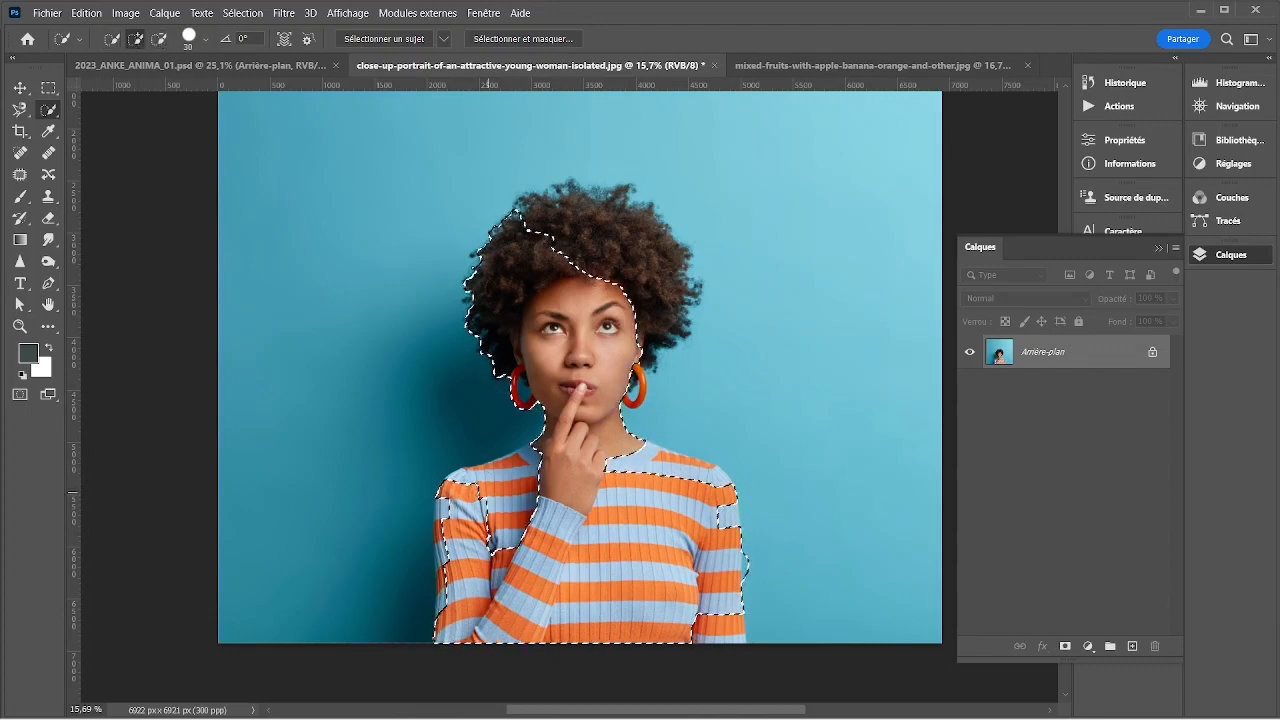
pyautogui.moveTo(530, 456); pyautogui.dragTo(503, 520)
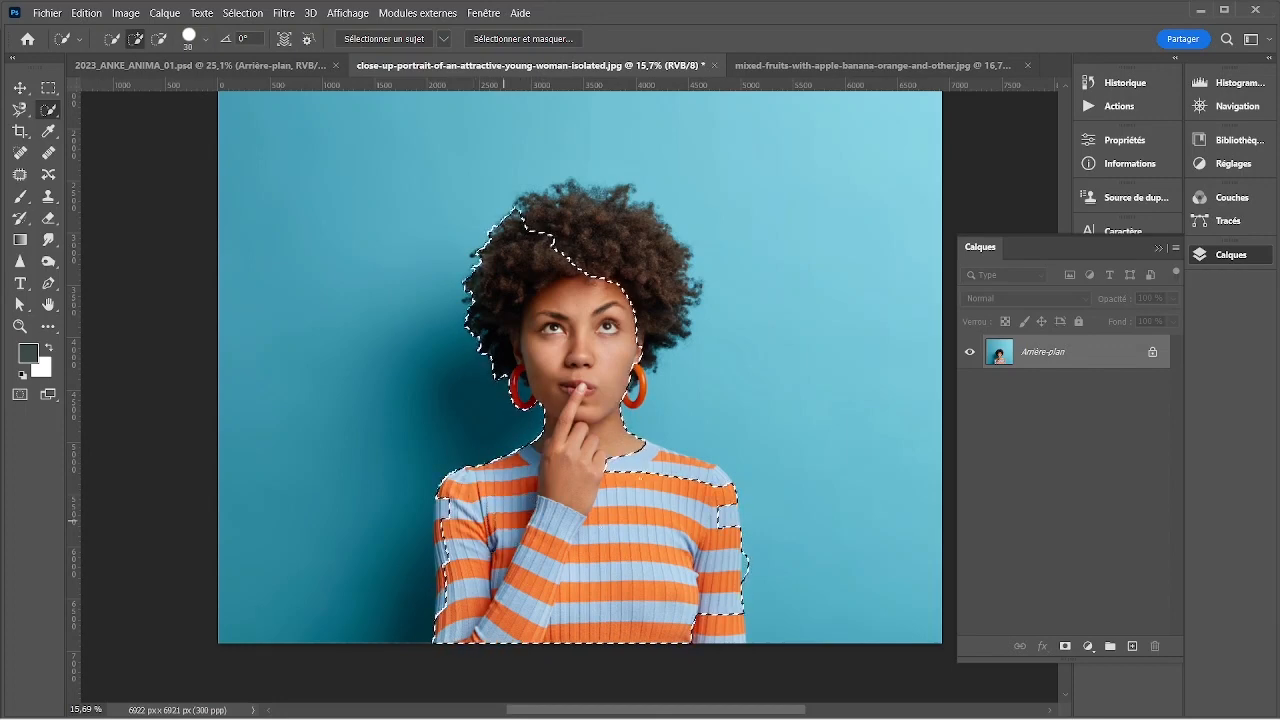
pyautogui.click(640, 455)
pyautogui.moveTo(714, 475); pyautogui.dragTo(727, 521)
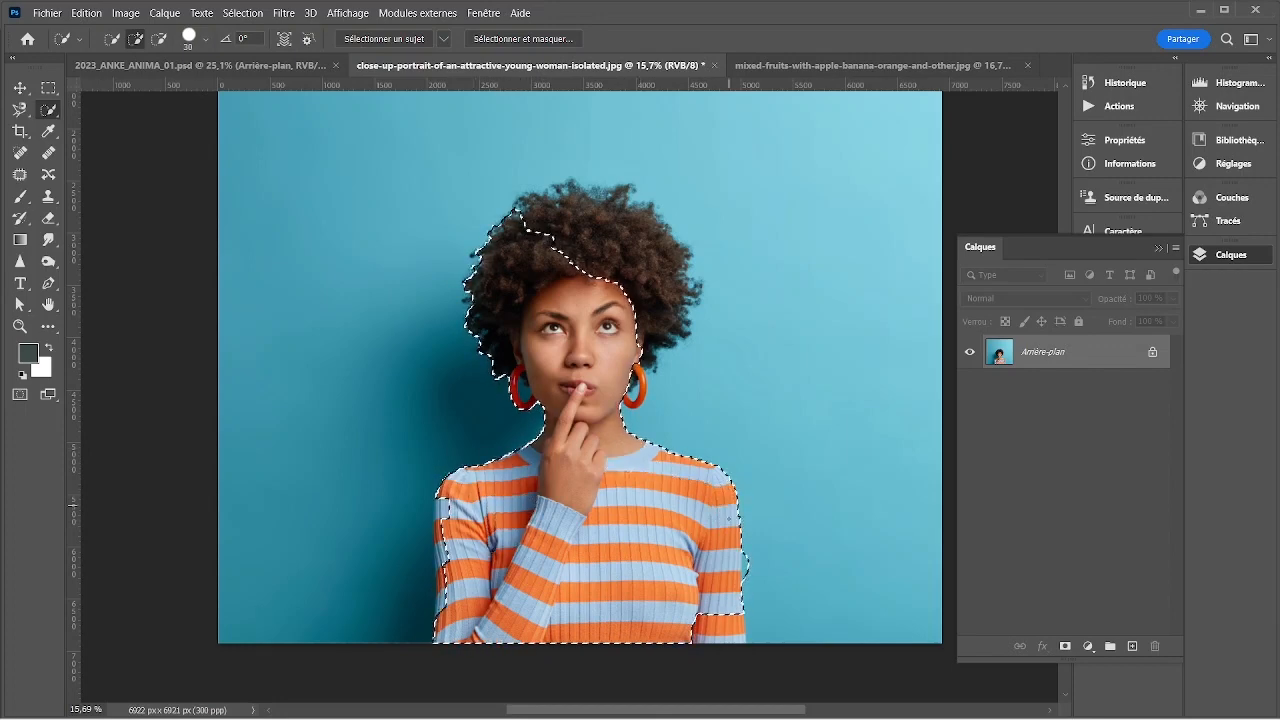
pyautogui.moveTo(718, 622); pyautogui.dragTo(710, 643)
pyautogui.scroll(3, 573, 272)
pyautogui.moveTo(573, 272)
pyautogui.mouseDown()
pyautogui.moveTo(580, 240)
pyautogui.moveTo(688, 252)
pyautogui.moveTo(755, 305)
pyautogui.moveTo(745, 400)
pyautogui.moveTo(698, 517)
pyautogui.moveTo(510, 518)
pyautogui.moveTo(726, 404)
pyautogui.mouseUp()
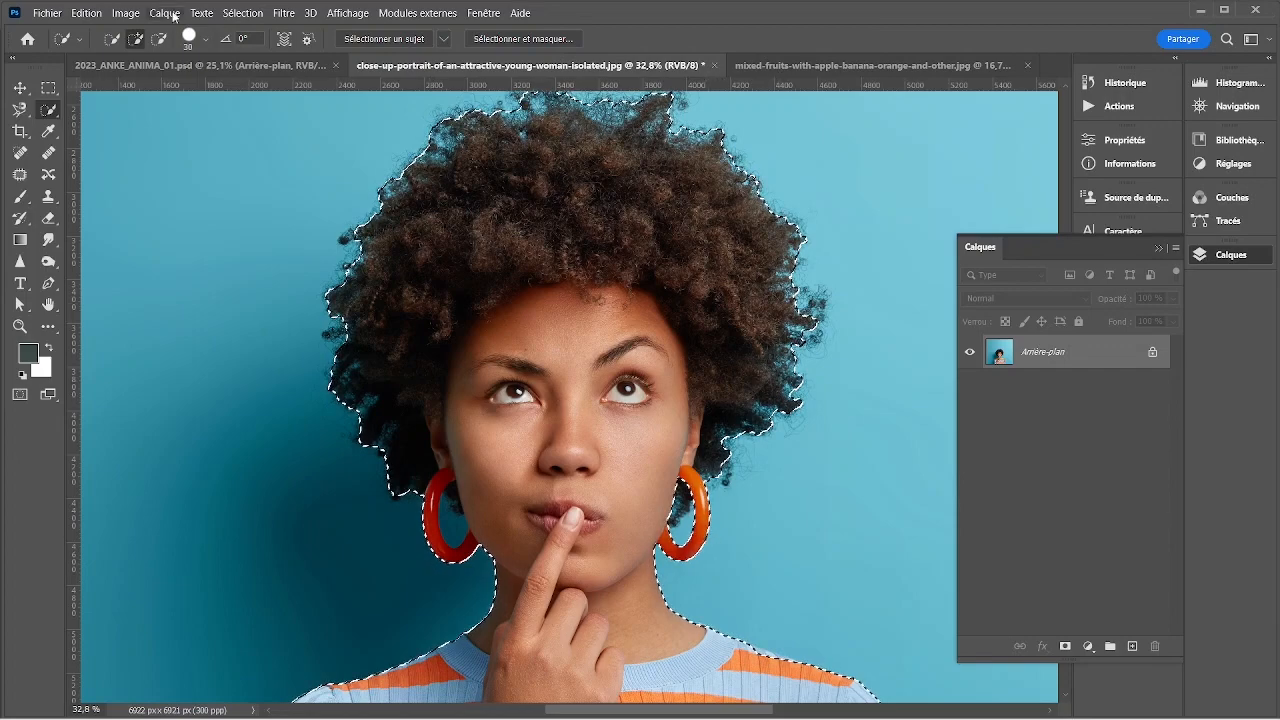
# - Subtract the blue area inside the red earring on the shadowed side of the face from the selection
pyautogui.press('alt')
pyautogui.scroll(3, 455, 541)
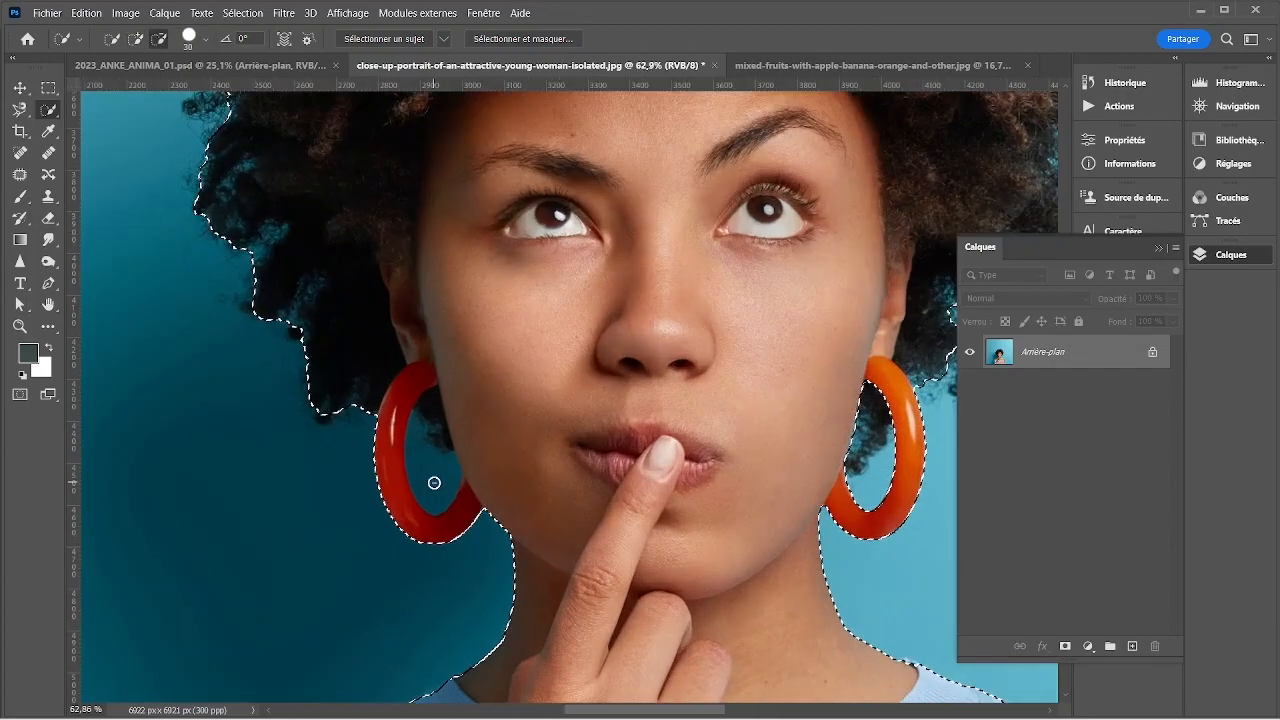
pyautogui.click(434, 488)
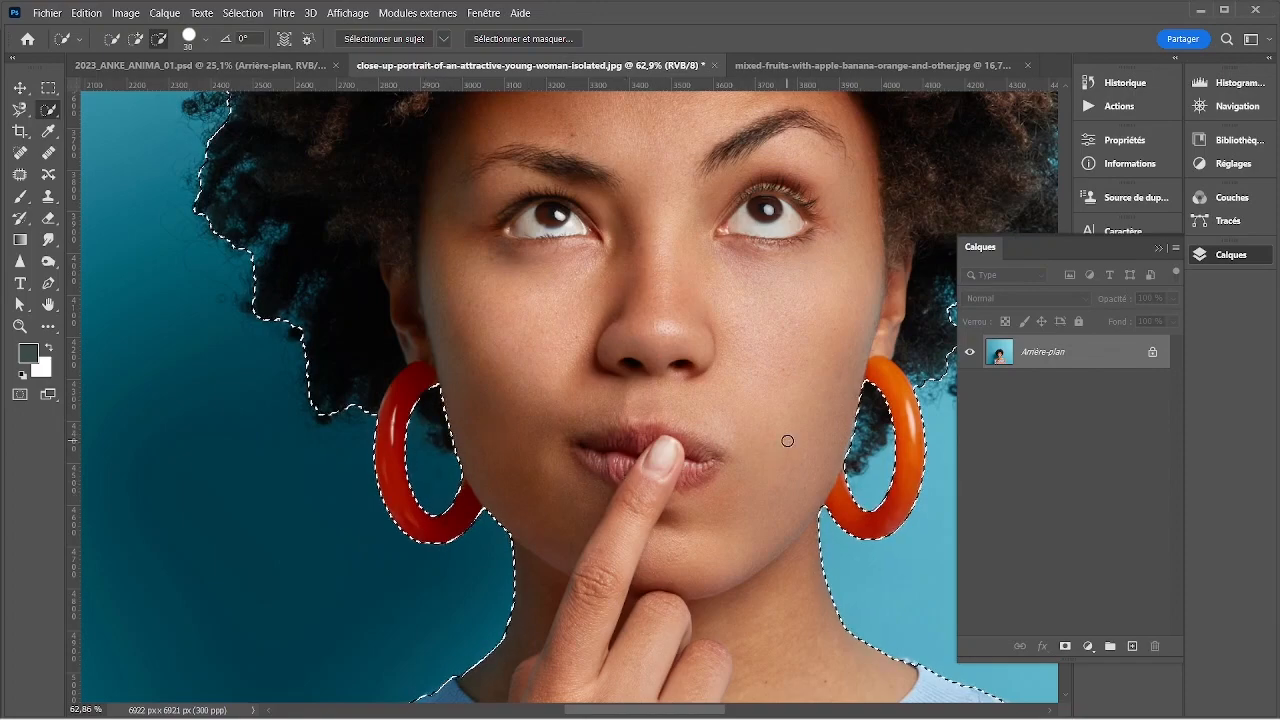
# - Add the missed strip along the outer edge of the sleeve on the shadowed side to the selection
pyautogui.scroll(-4, 786, 437)
pyautogui.scroll(-1, 214, 195)
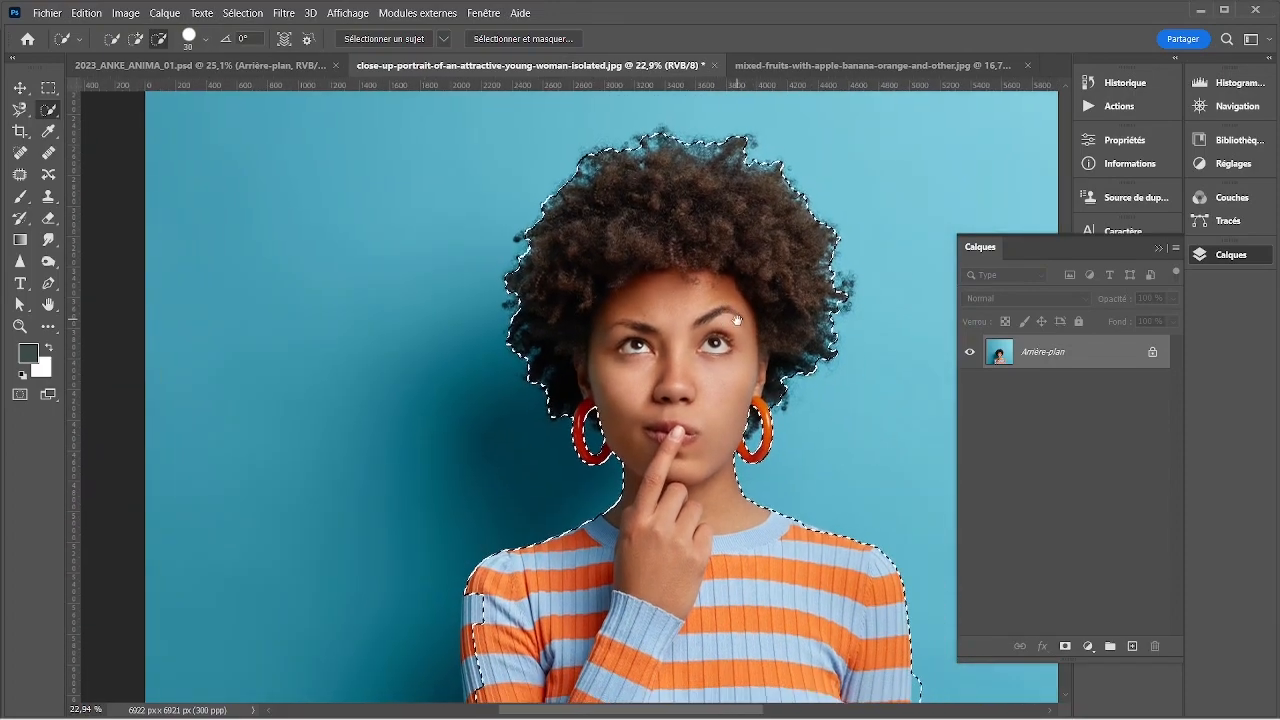
pyautogui.scroll(-2, 805, 416)
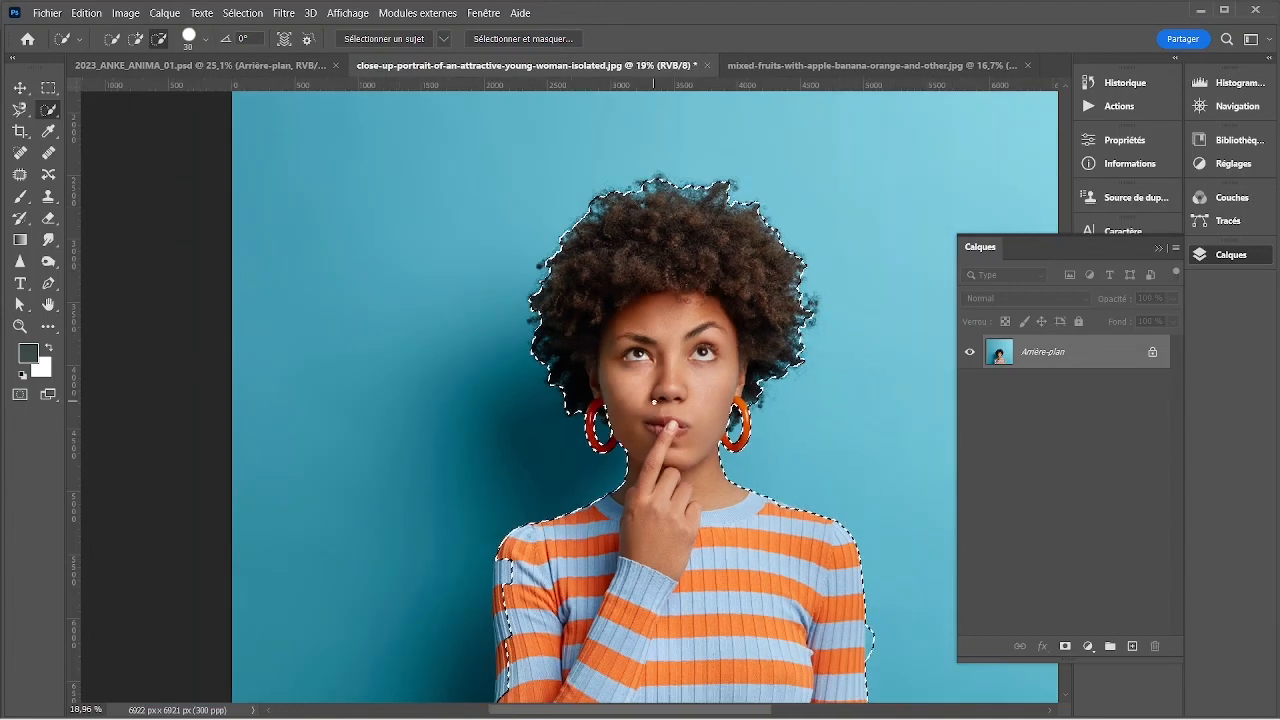
pyautogui.scroll(-2, 723, 411)
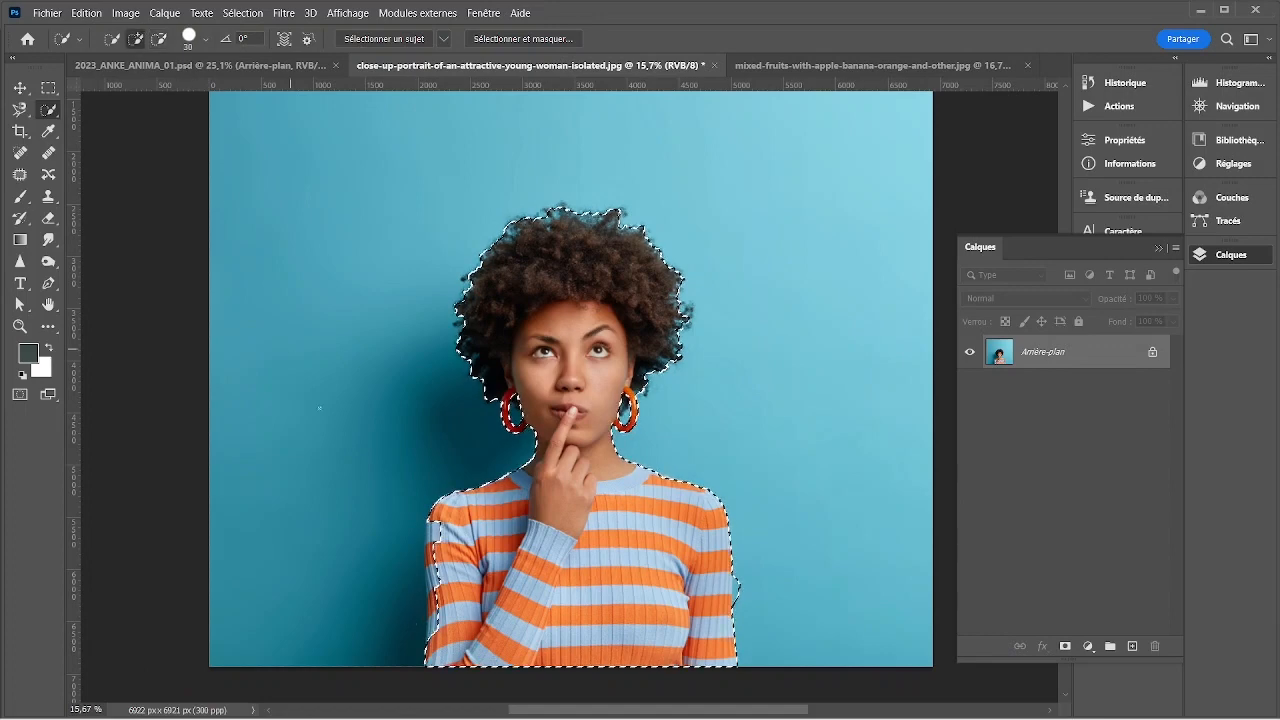
pyautogui.scroll(5, 421, 580)
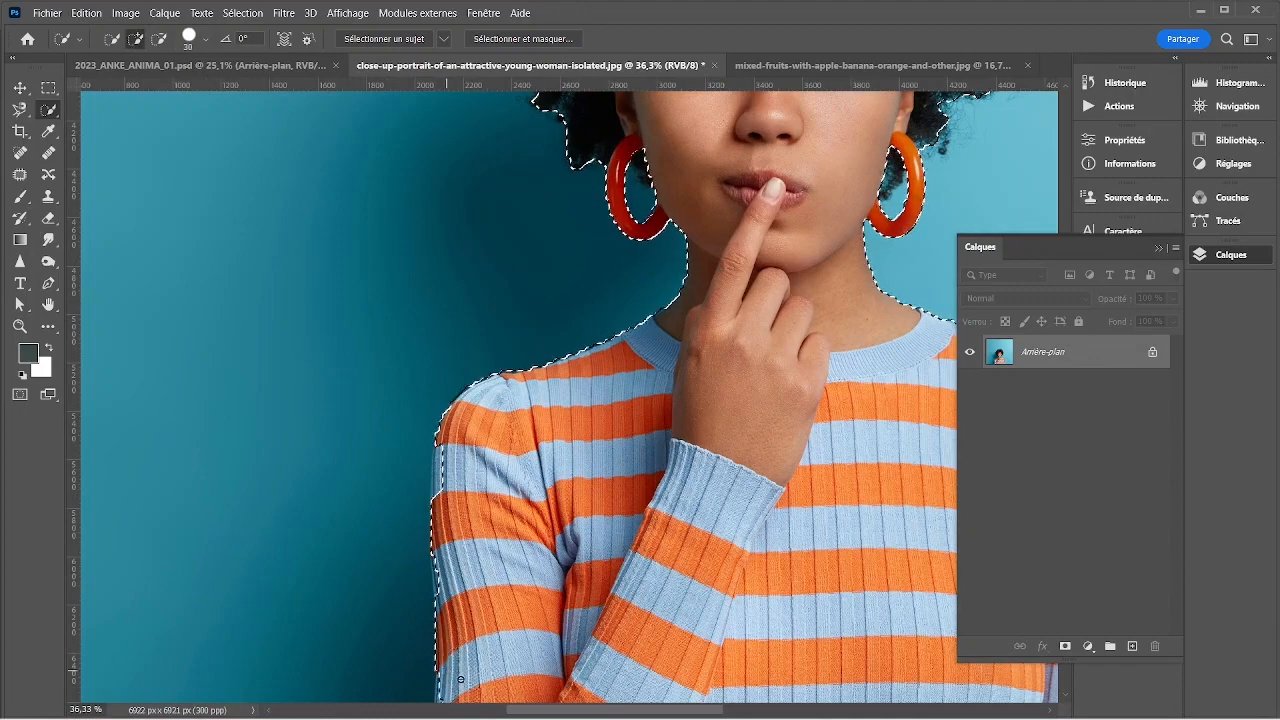
pyautogui.scroll(-5, 466, 487)
pyautogui.moveTo(449, 217); pyautogui.dragTo(449, 354)
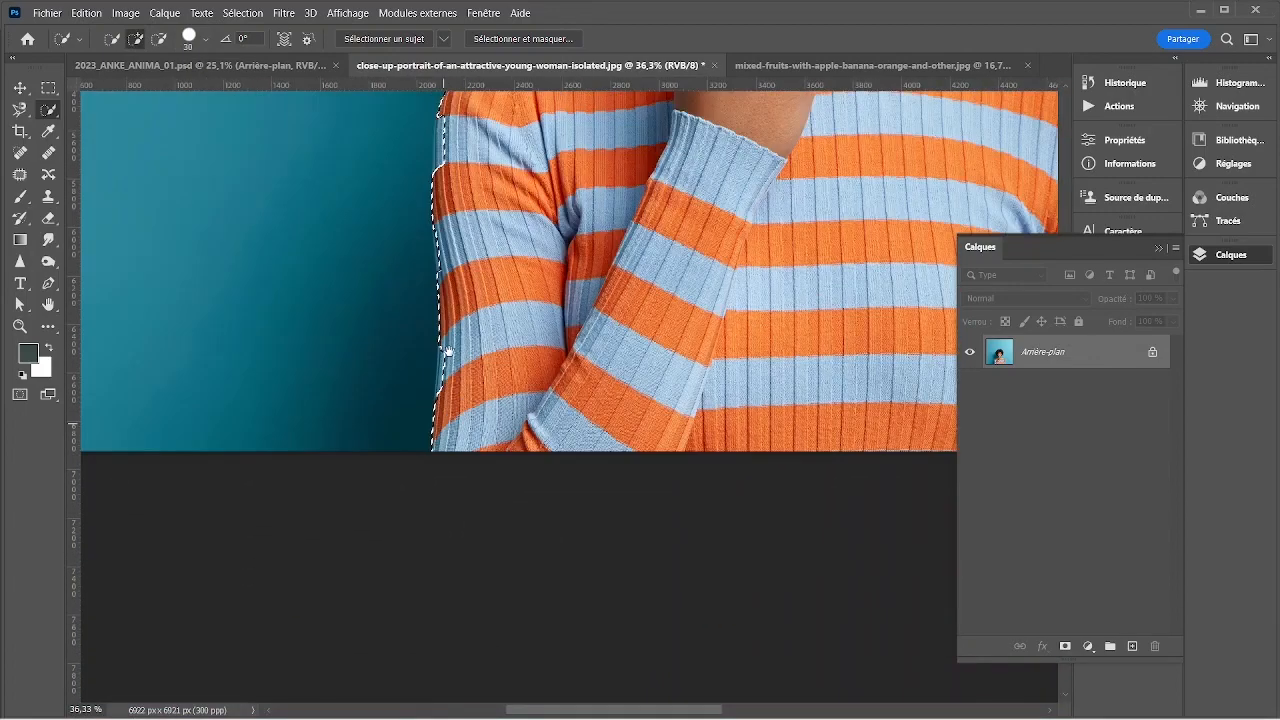
pyautogui.scroll(5, 509, 405)
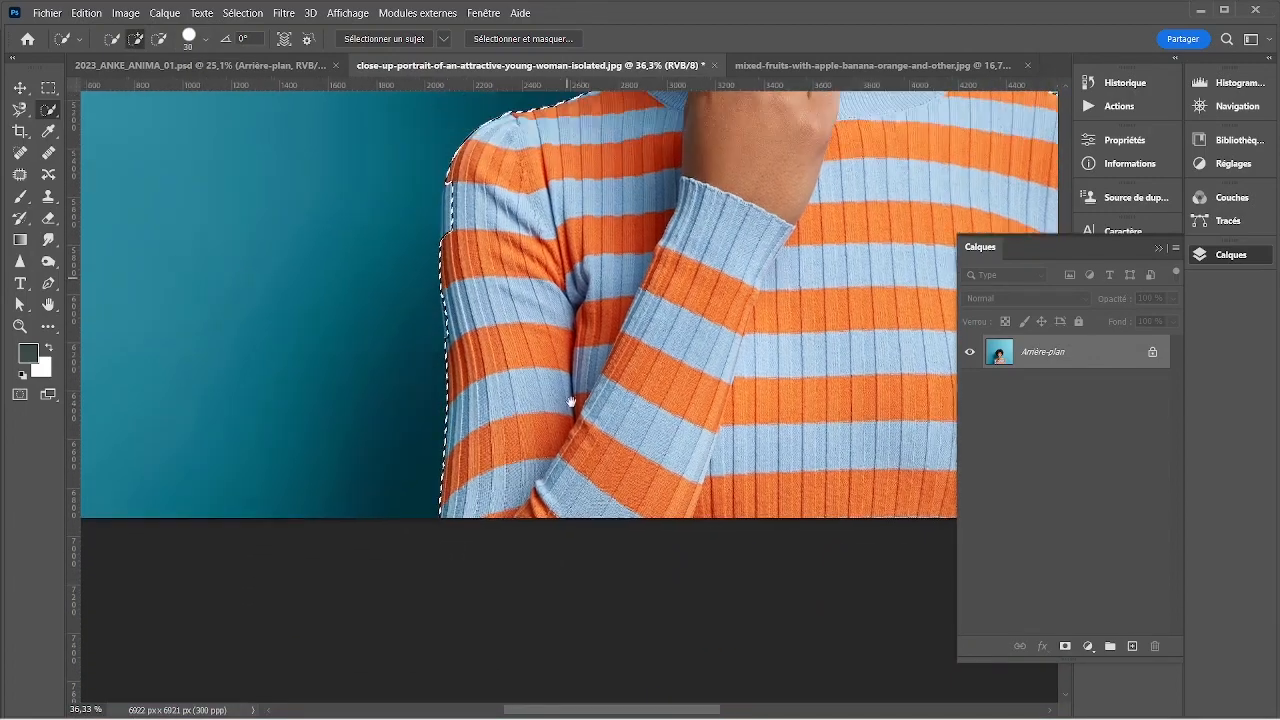
pyautogui.click(458, 390)
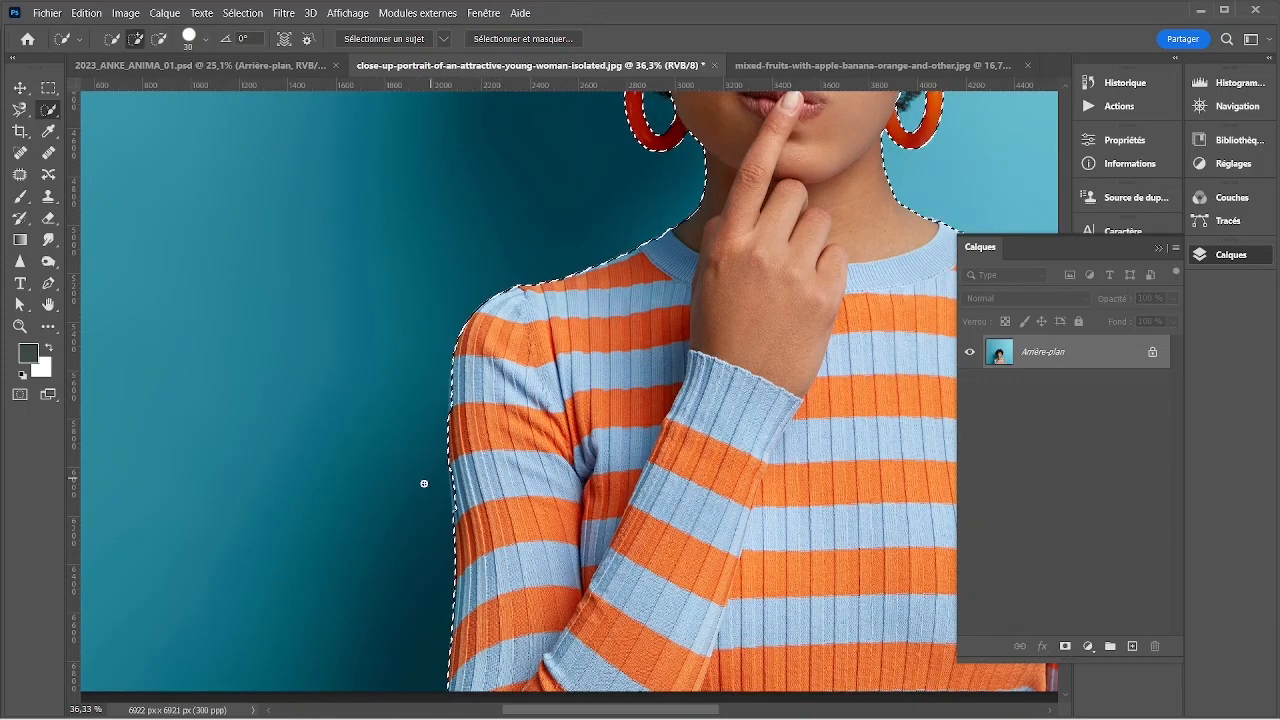
# - Subtract the bulge of blue background beside the sleeve on the brighter side from the selection
pyautogui.hscroll(5, 743, 386)
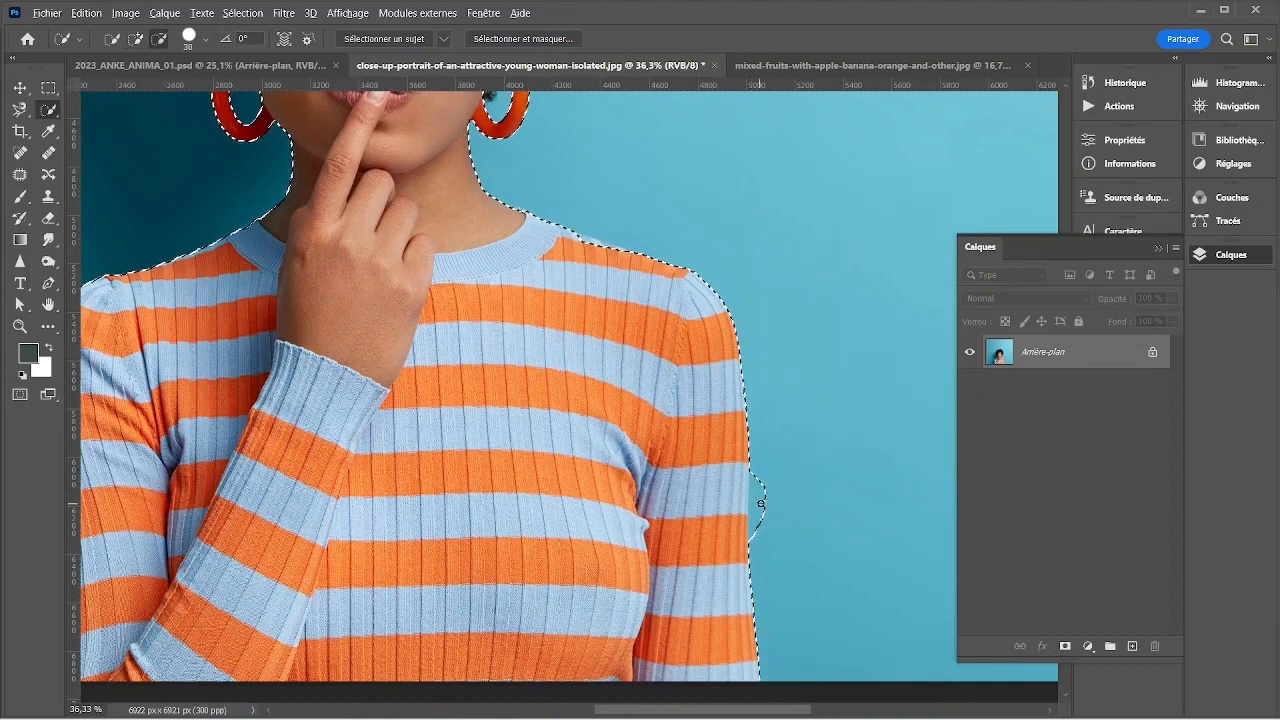
pyautogui.moveTo(758, 500); pyautogui.dragTo(762, 526)
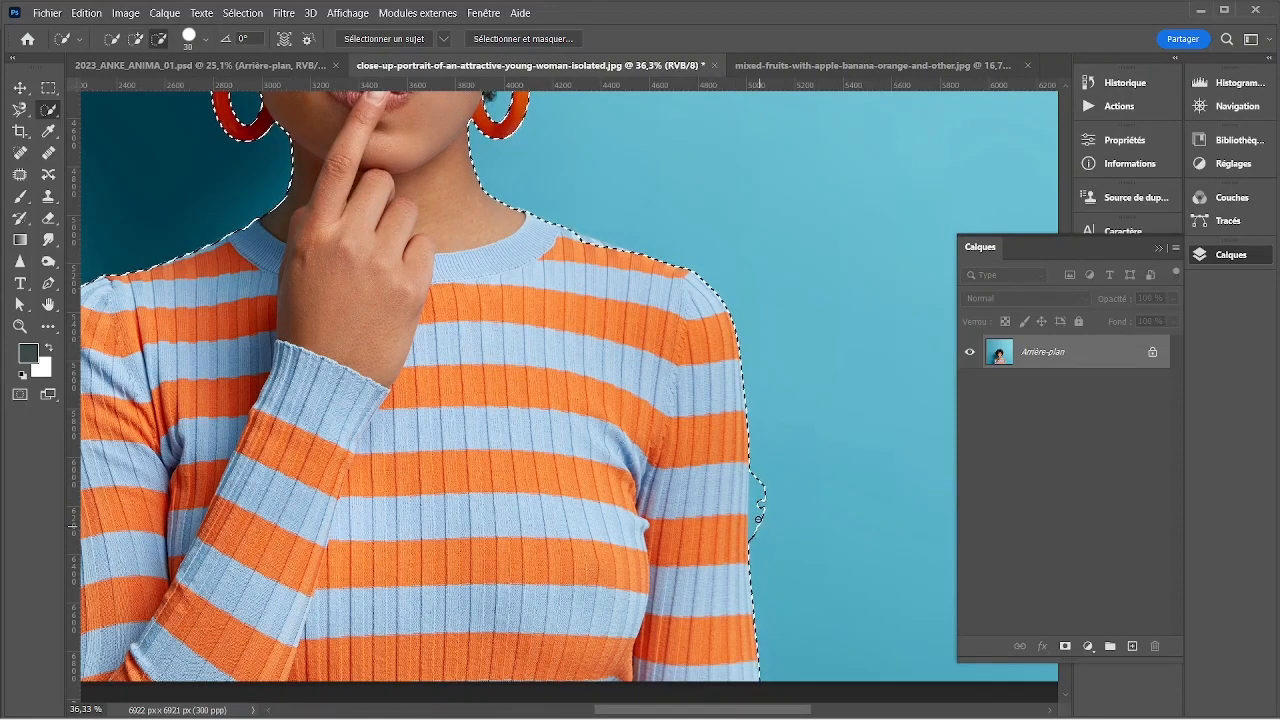
pyautogui.keyDown('alt'); pyautogui.click(757, 503); pyautogui.keyUp('alt')
pyautogui.moveTo(764, 515)
pyautogui.mouseDown()
pyautogui.moveTo(760, 535)
pyautogui.moveTo(754, 467)
pyautogui.mouseUp()
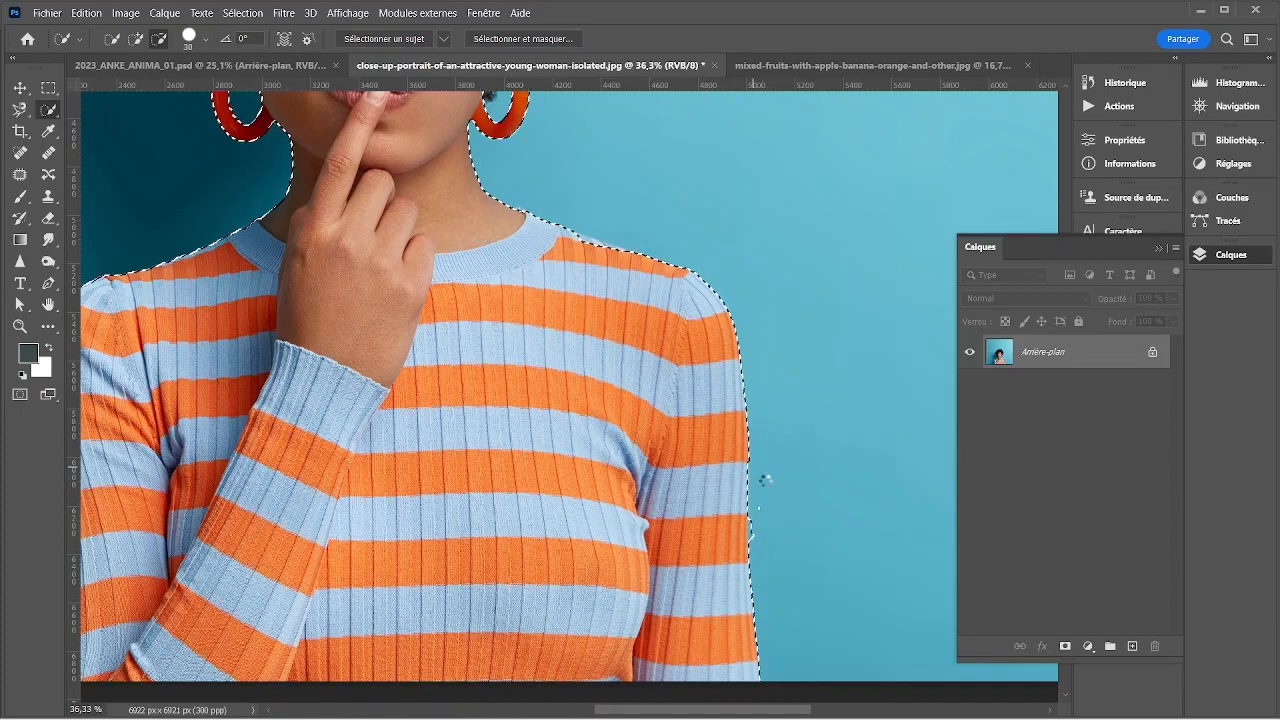
pyautogui.press('alt')
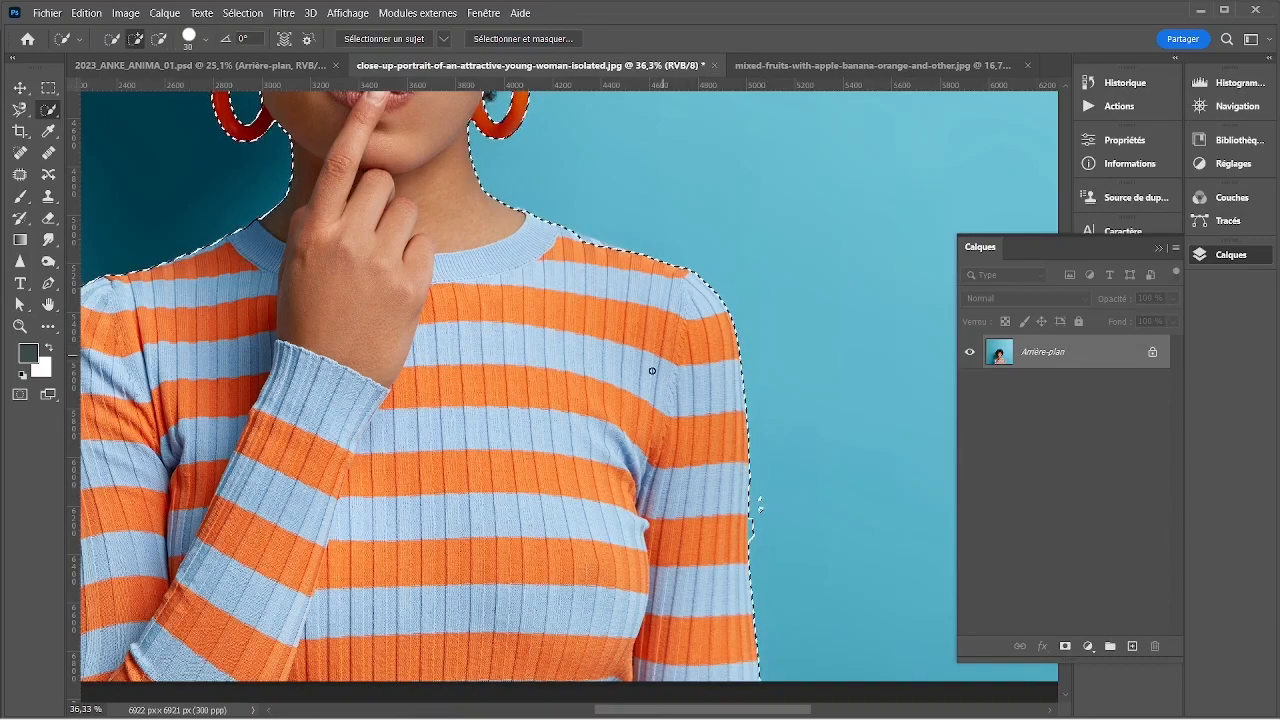
# - Correct the selection edge along the shoulder beside the collar on the brighter side, keeping the orange stripe included
pyautogui.scroll(3, 570, 270)
pyautogui.keyDown('alt'); pyautogui.scroll(5, 567, 352); pyautogui.keyUp('alt')
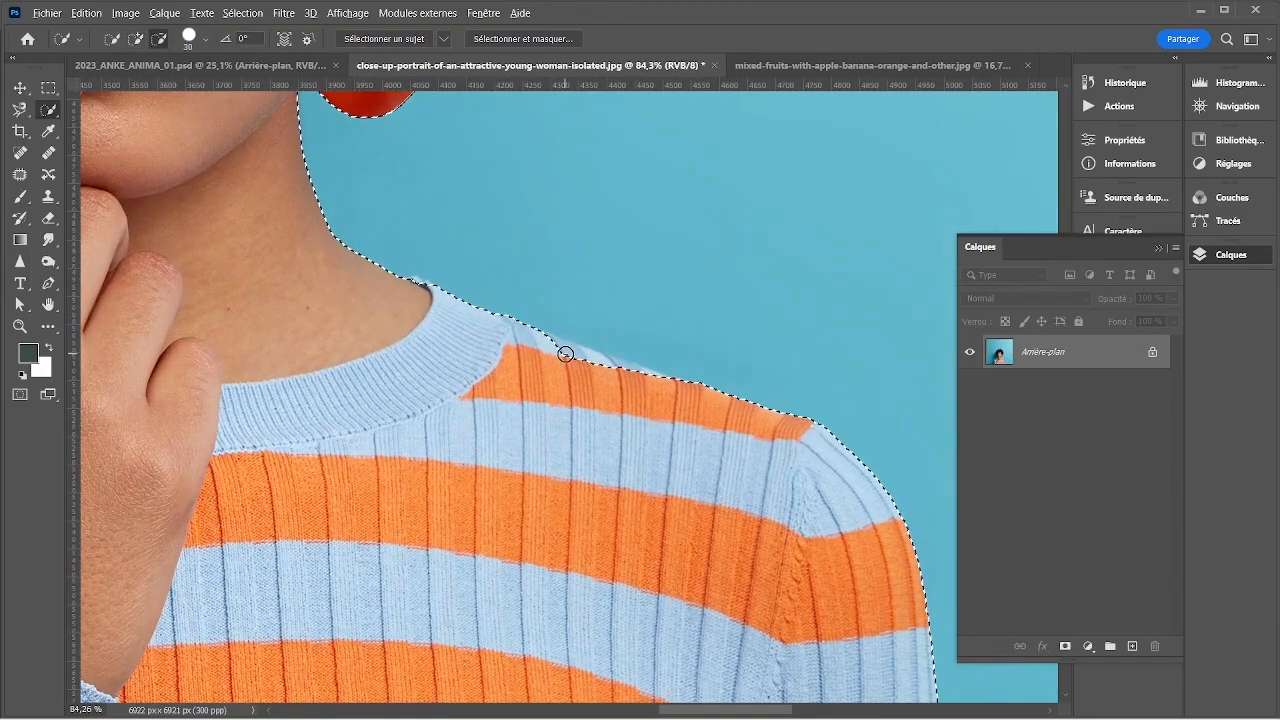
pyautogui.click(602, 365)
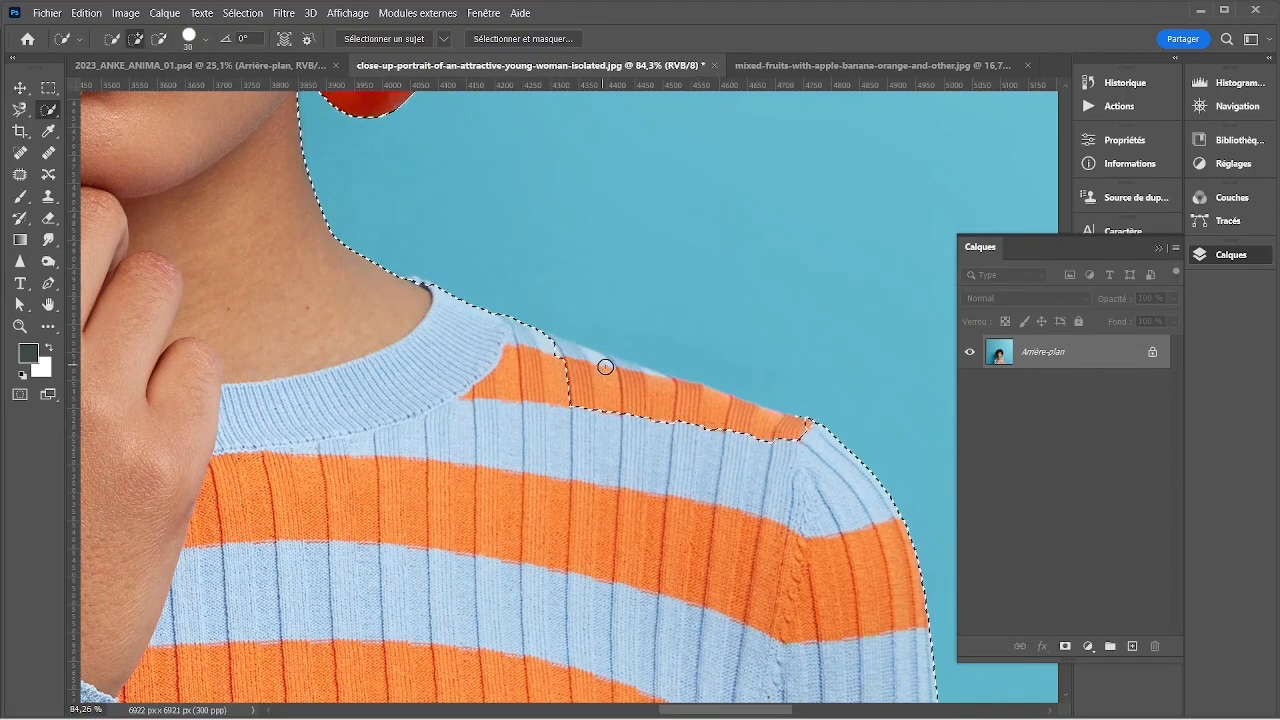
pyautogui.moveTo(694, 401); pyautogui.dragTo(546, 363)
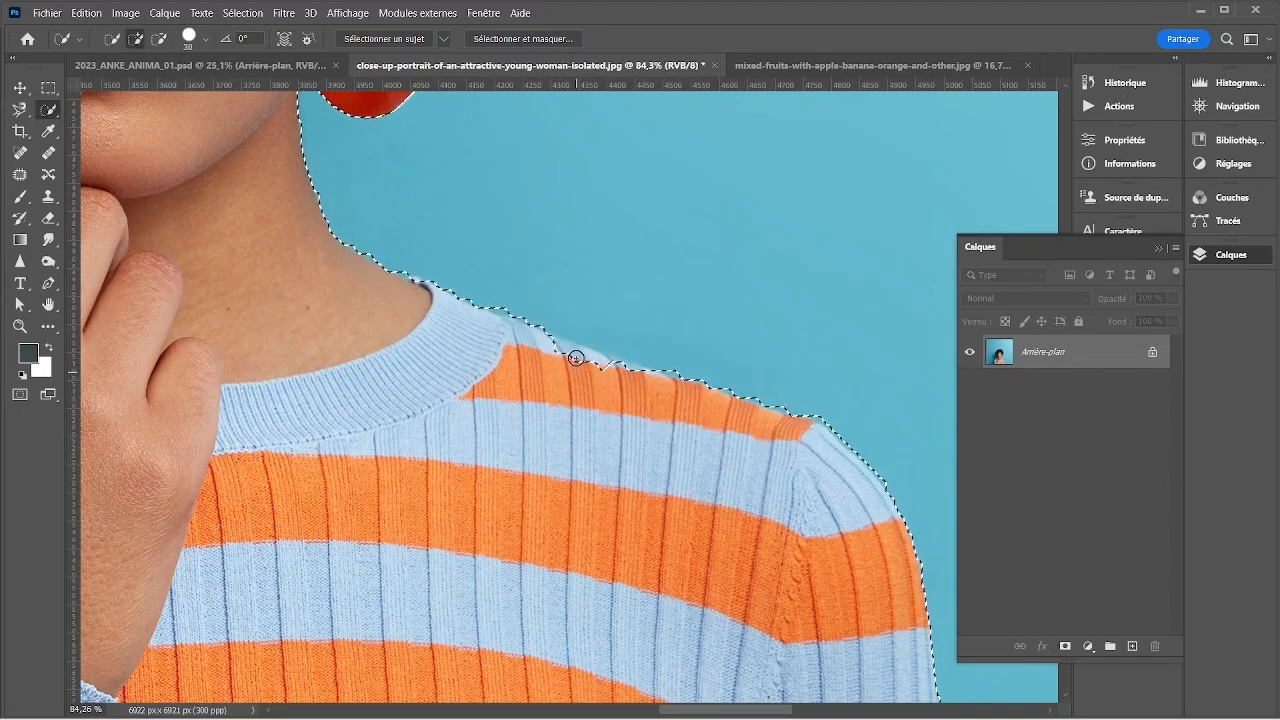
pyautogui.scroll(-3, 596, 382)
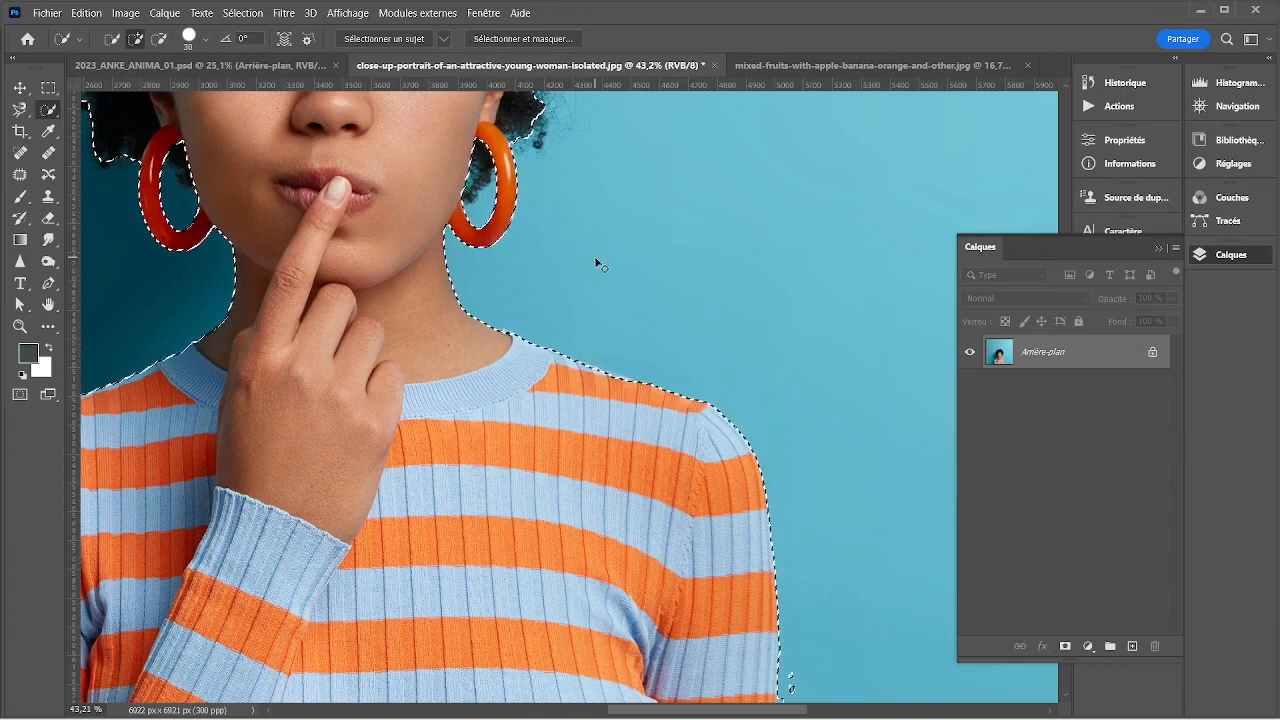
# - Clear the selection around the woman and switch to the Object Selection tool
pyautogui.hotkey('ctrl', 'd')
pyautogui.rightClick(48, 110)
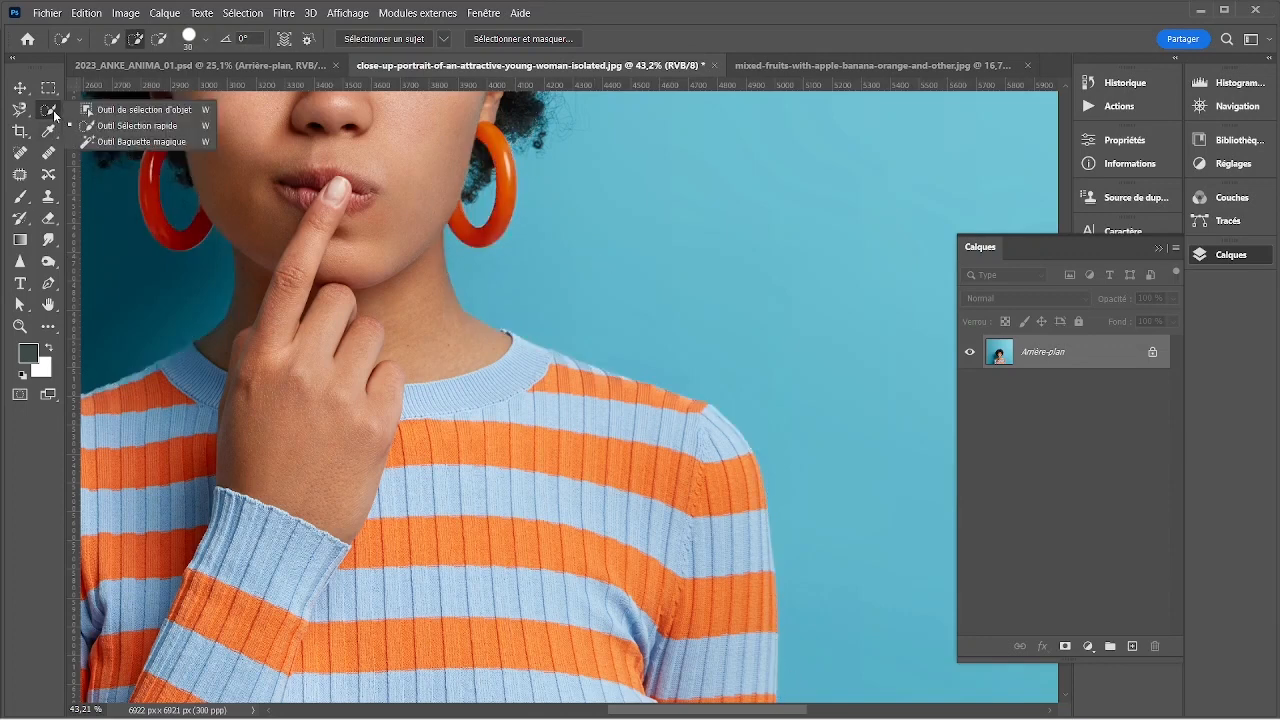
pyautogui.click(150, 142)
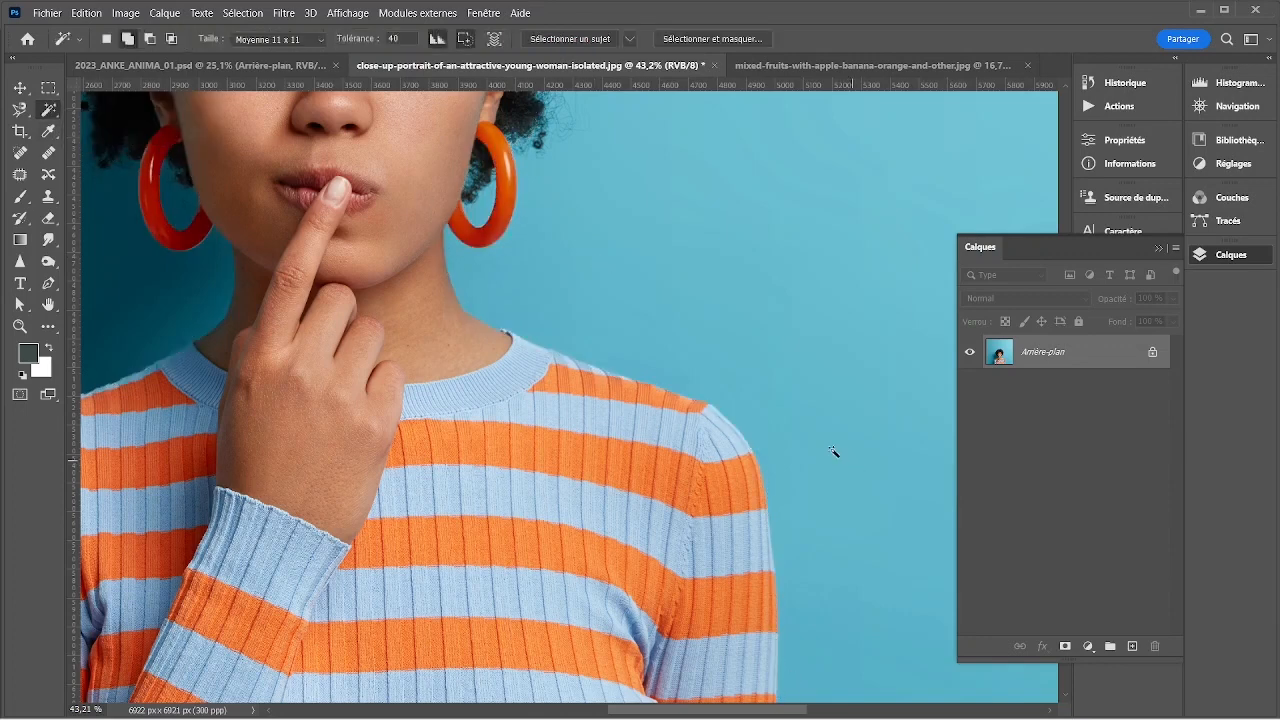
pyautogui.scroll(-4, 107, 155)
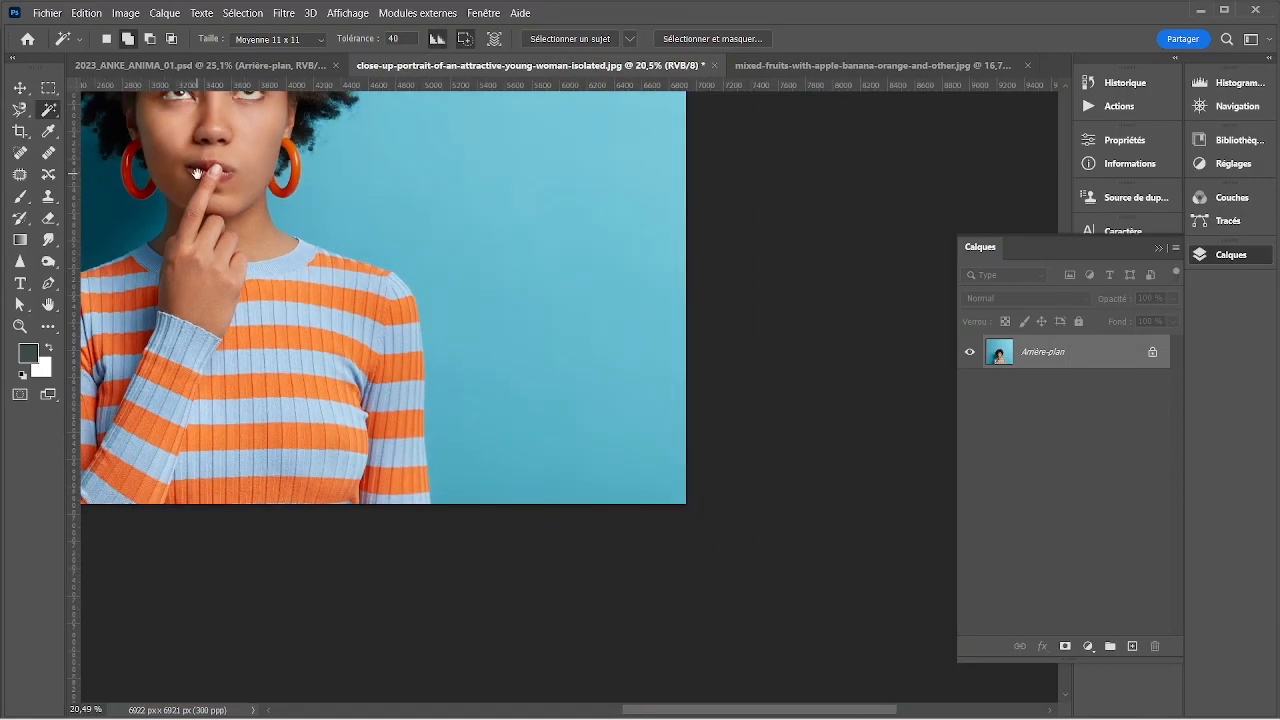
pyautogui.moveTo(194, 176); pyautogui.dragTo(417, 357)
pyautogui.rightClick(50, 112)
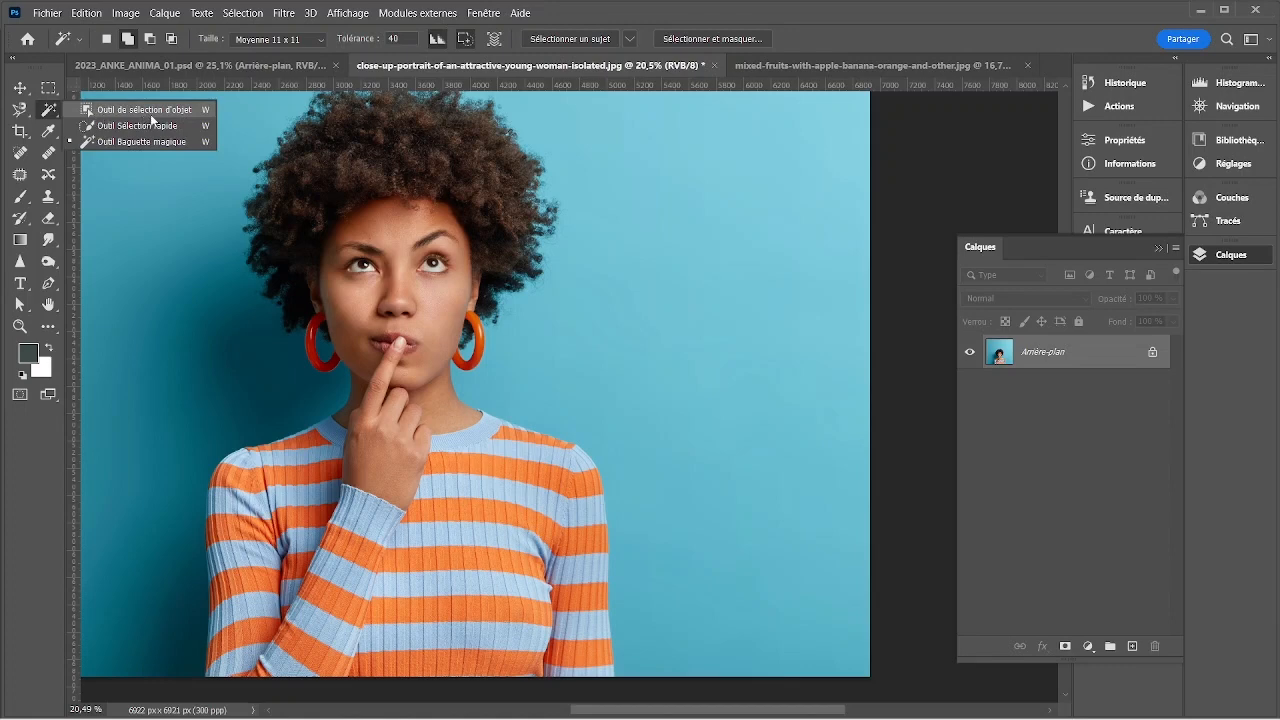
pyautogui.click(150, 141)
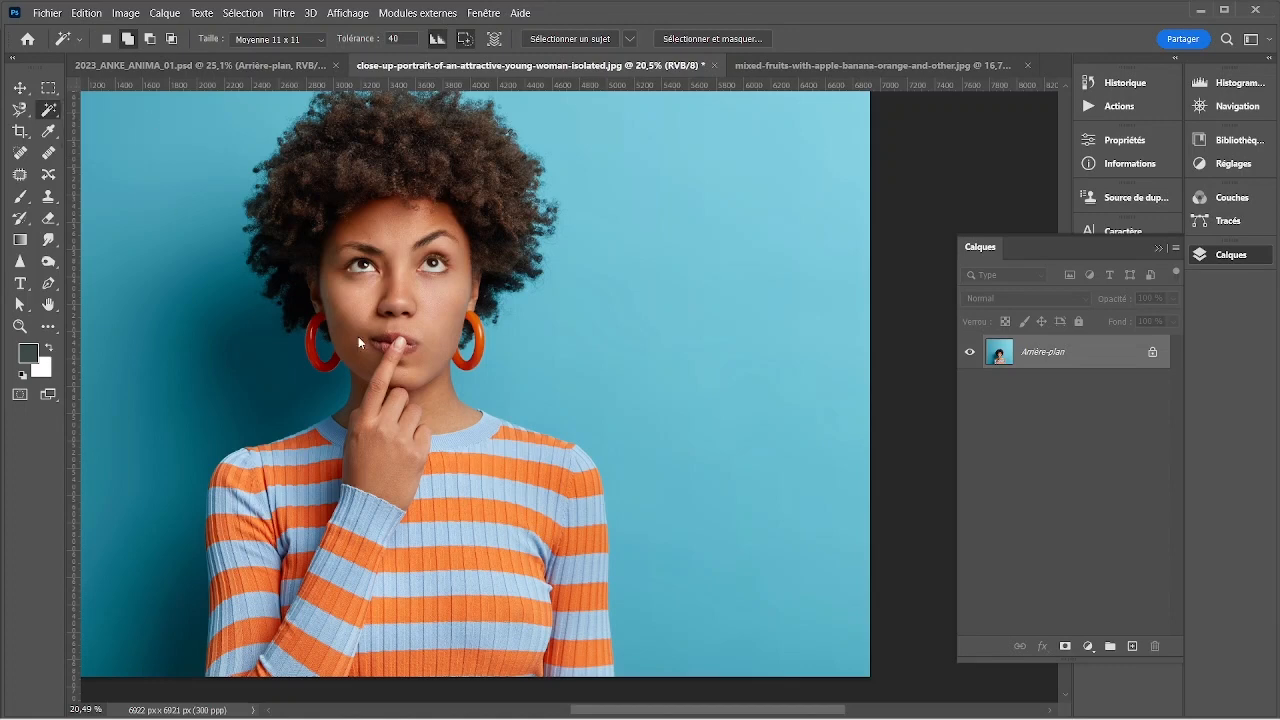
pyautogui.hotkey('shift', 'w')
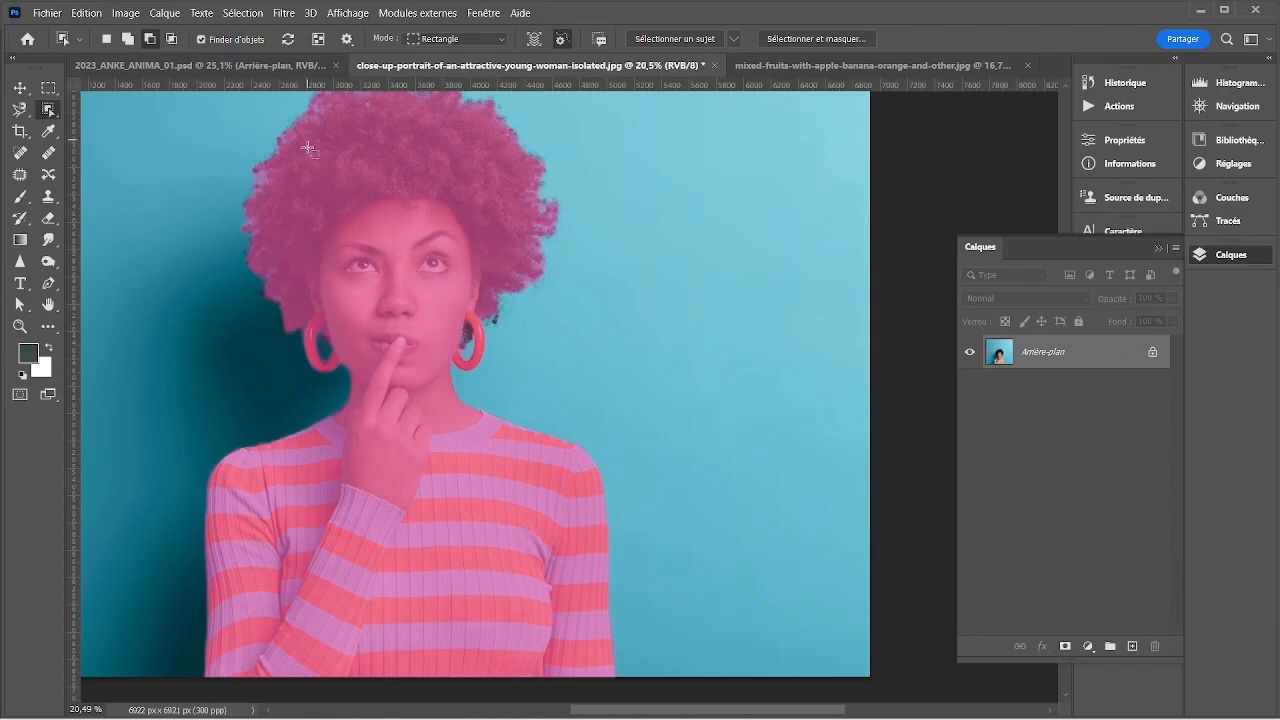
# - Refresh the Object Finder and set its overlay colour to Chartreuse, trying Orange first
pyautogui.click(289, 40)
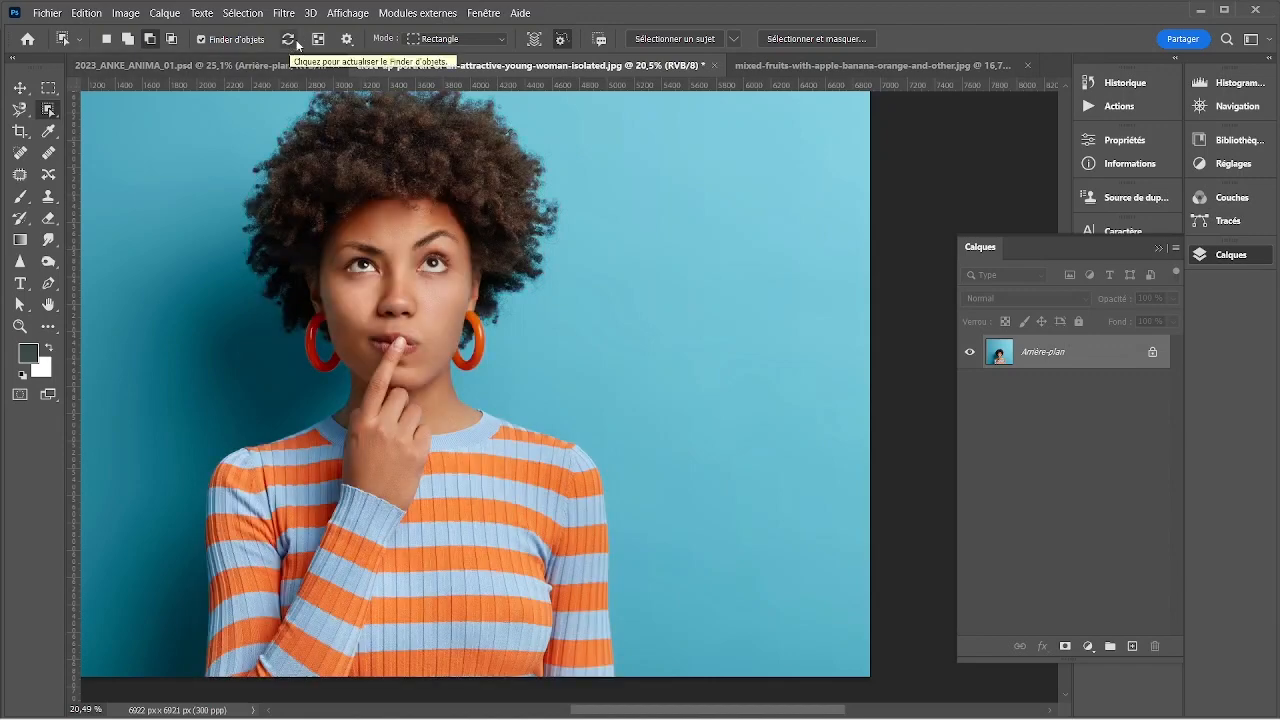
pyautogui.click(347, 39)
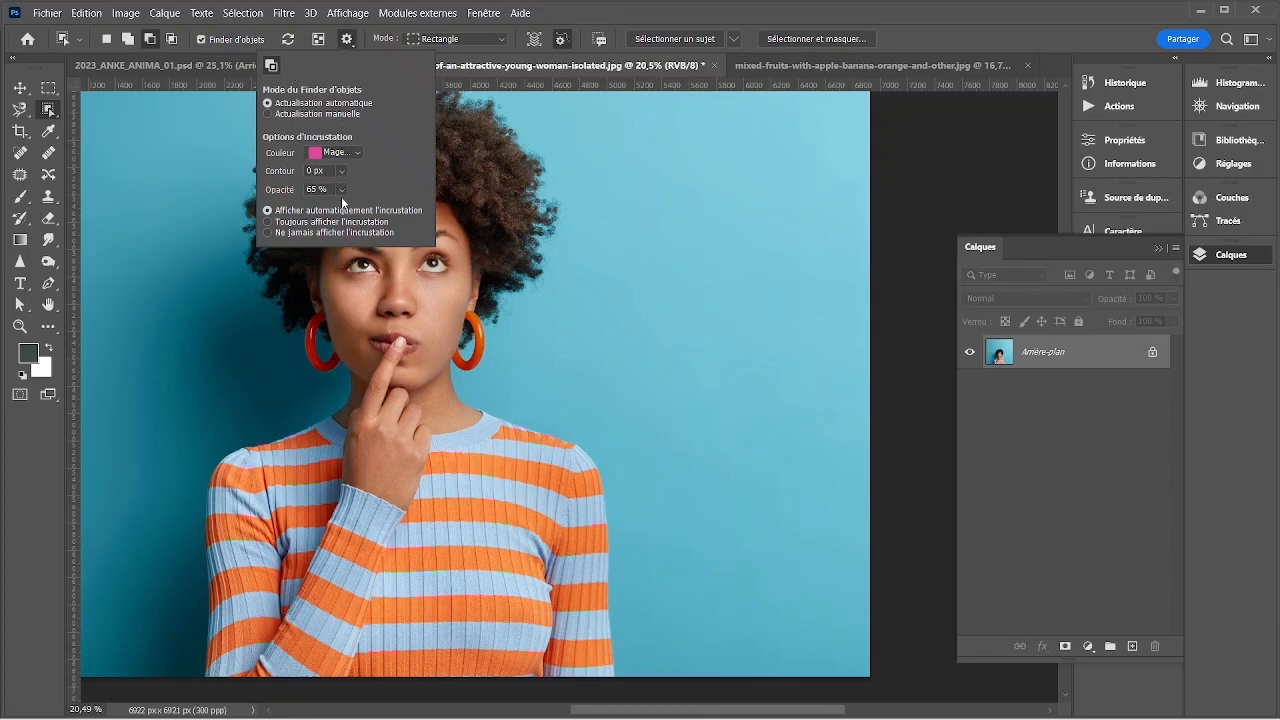
pyautogui.click(358, 155)
pyautogui.click(358, 155)
pyautogui.click(358, 155)
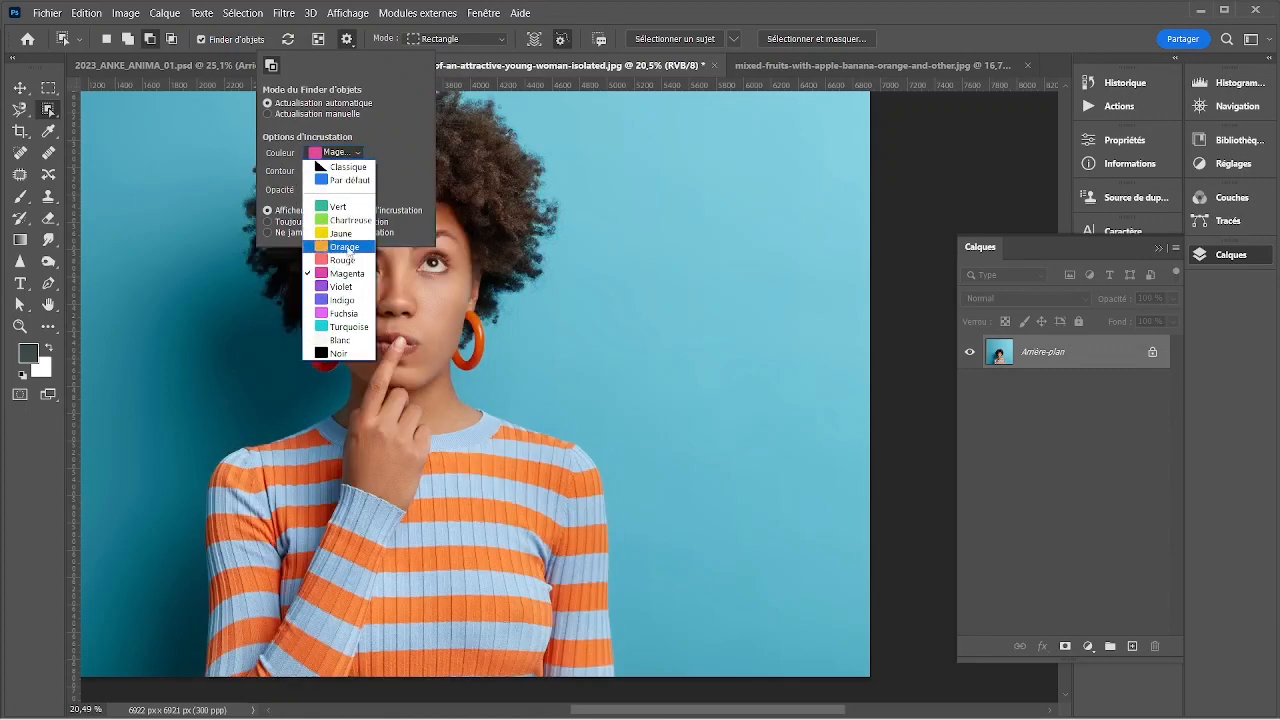
pyautogui.click(335, 252)
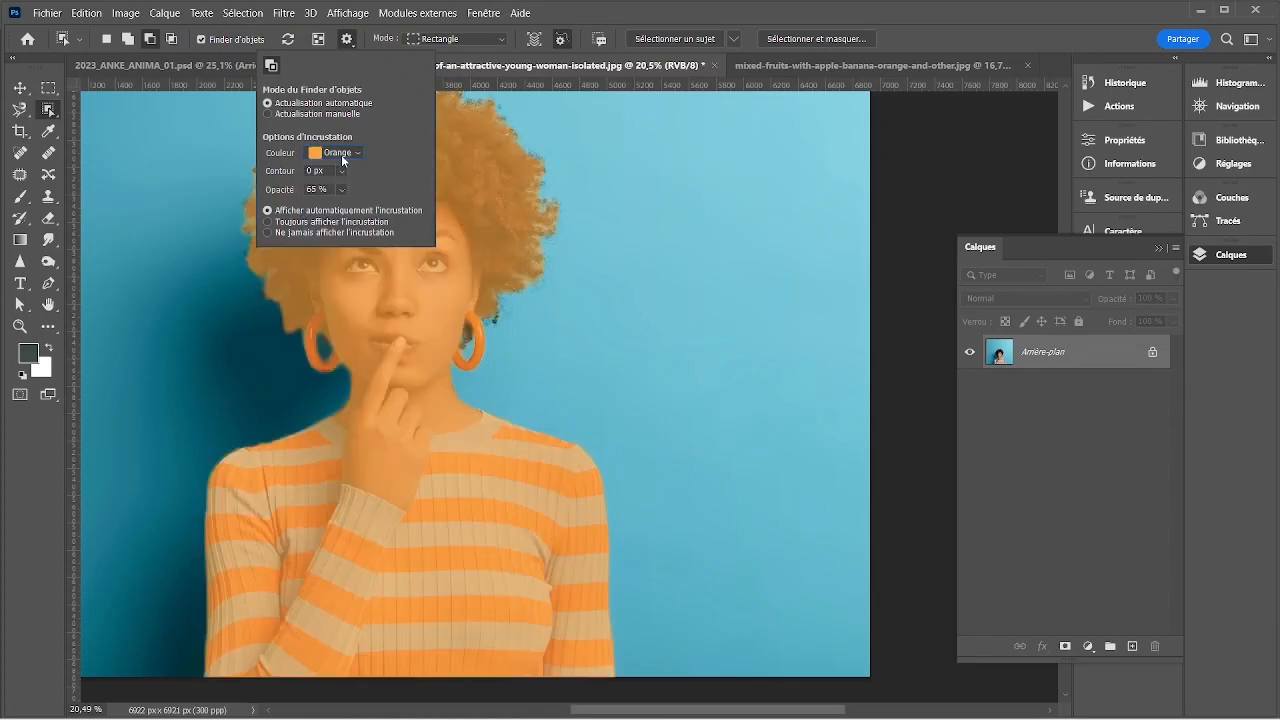
pyautogui.click(341, 154)
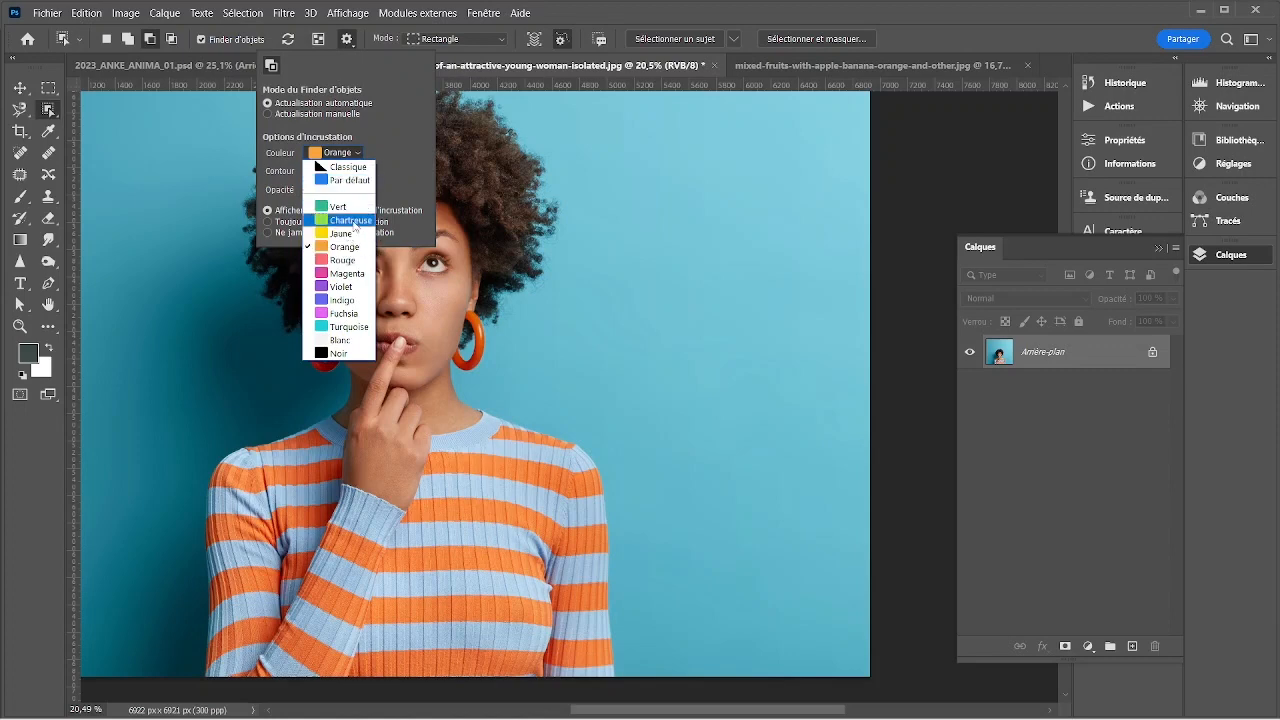
pyautogui.click(350, 220)
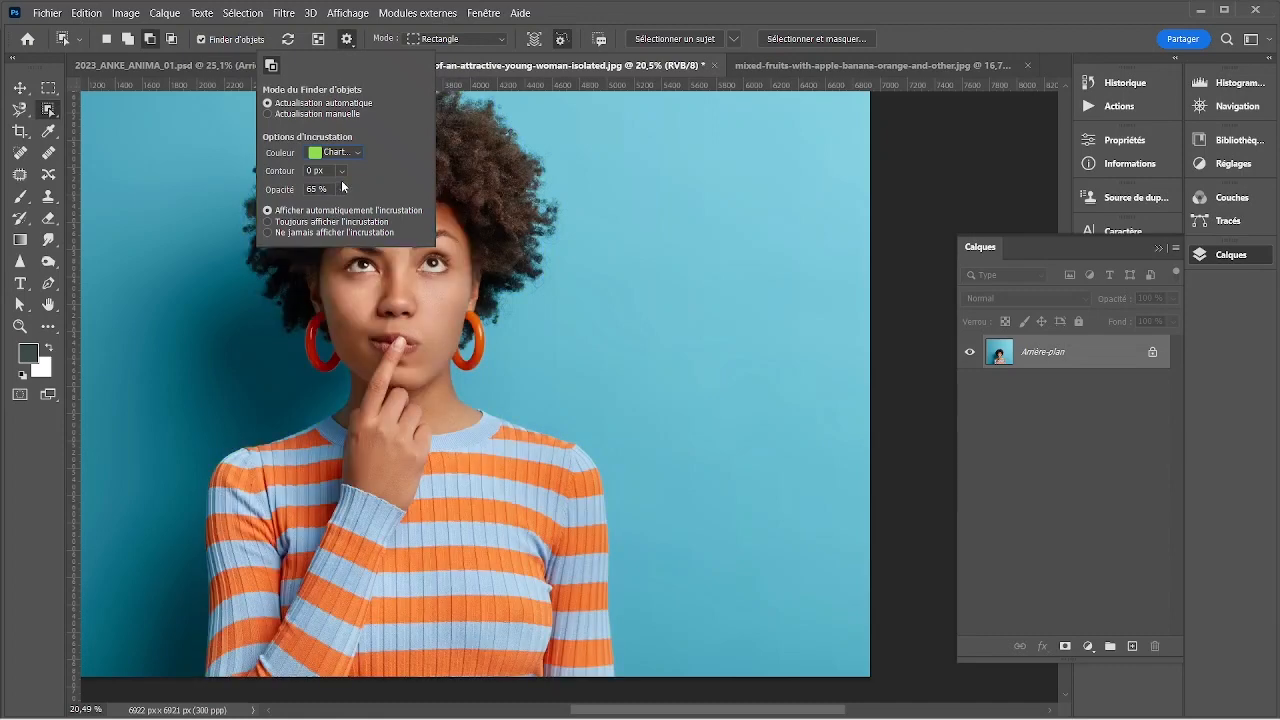
# - Try the Object Finder overlay at 23 % opacity, set it to 64 % and close the overlay options
pyautogui.click(345, 190)
pyautogui.moveTo(353, 208); pyautogui.dragTo(321, 208)
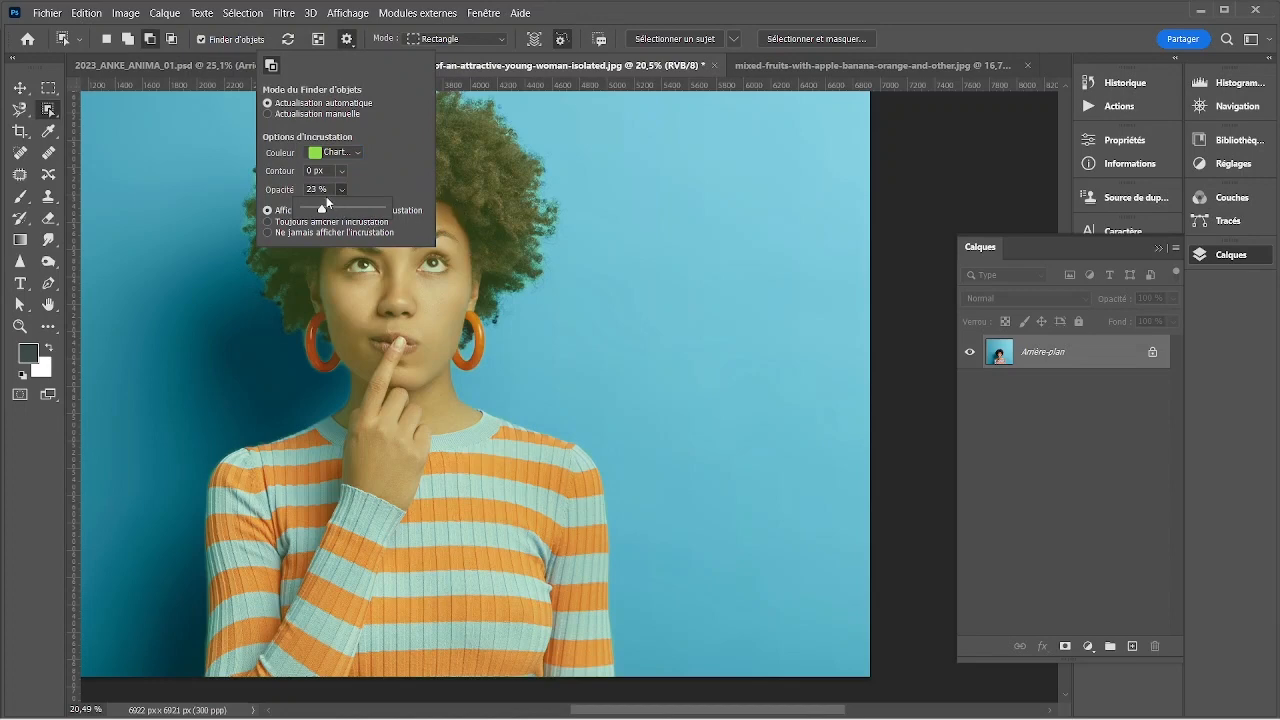
pyautogui.click(342, 189)
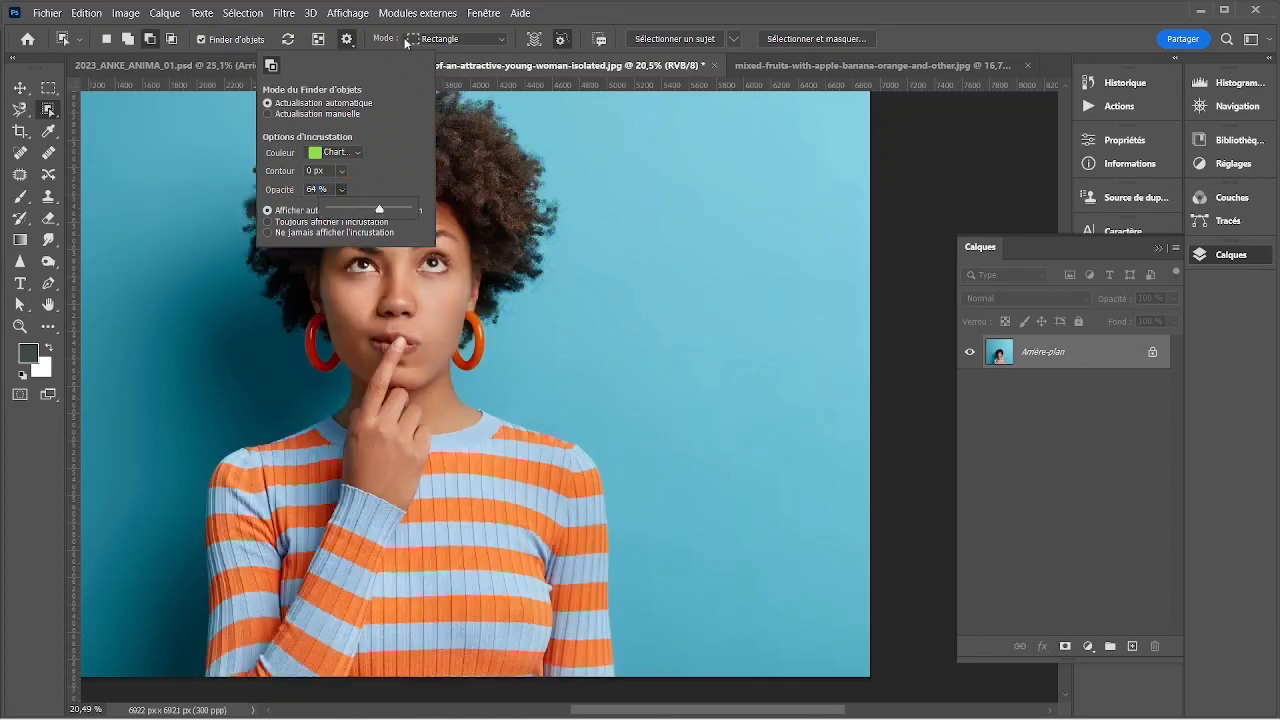
pyautogui.click(436, 25)
pyautogui.click(432, 13)
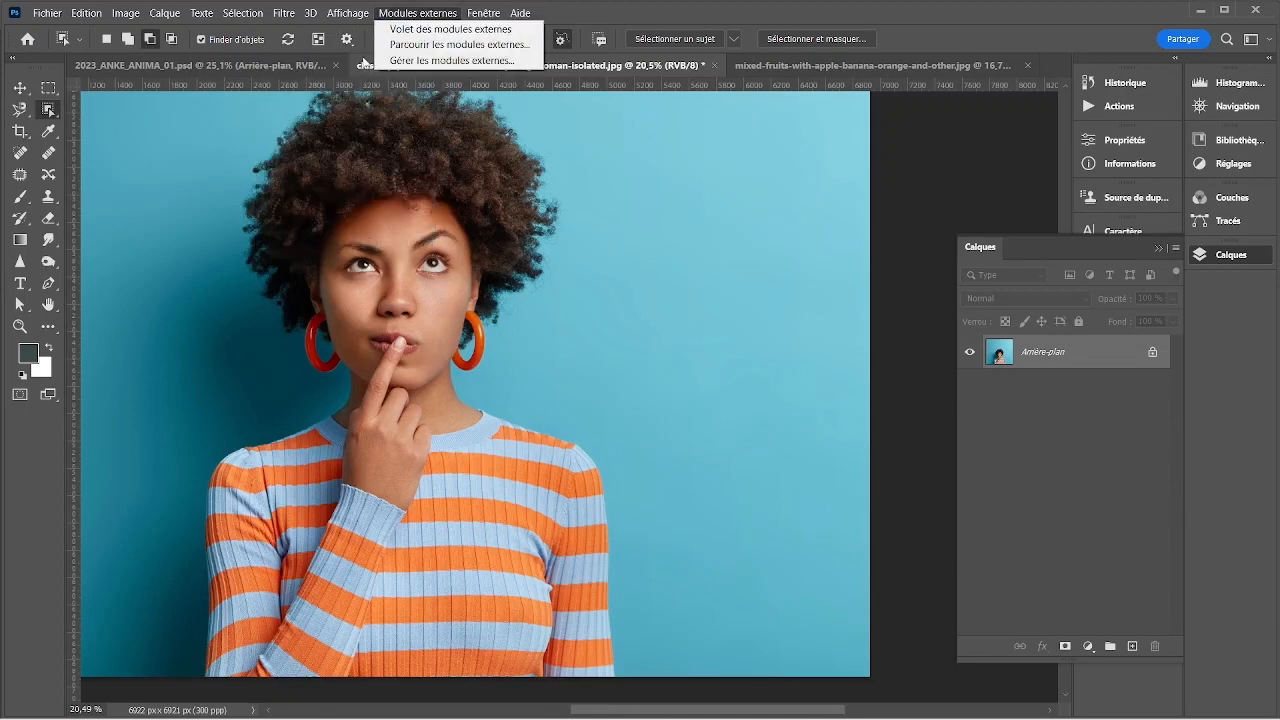
pyautogui.click(362, 58)
# - Set the Object Selection mode to Lasso and run Select Subject on the portrait
pyautogui.click(504, 40)
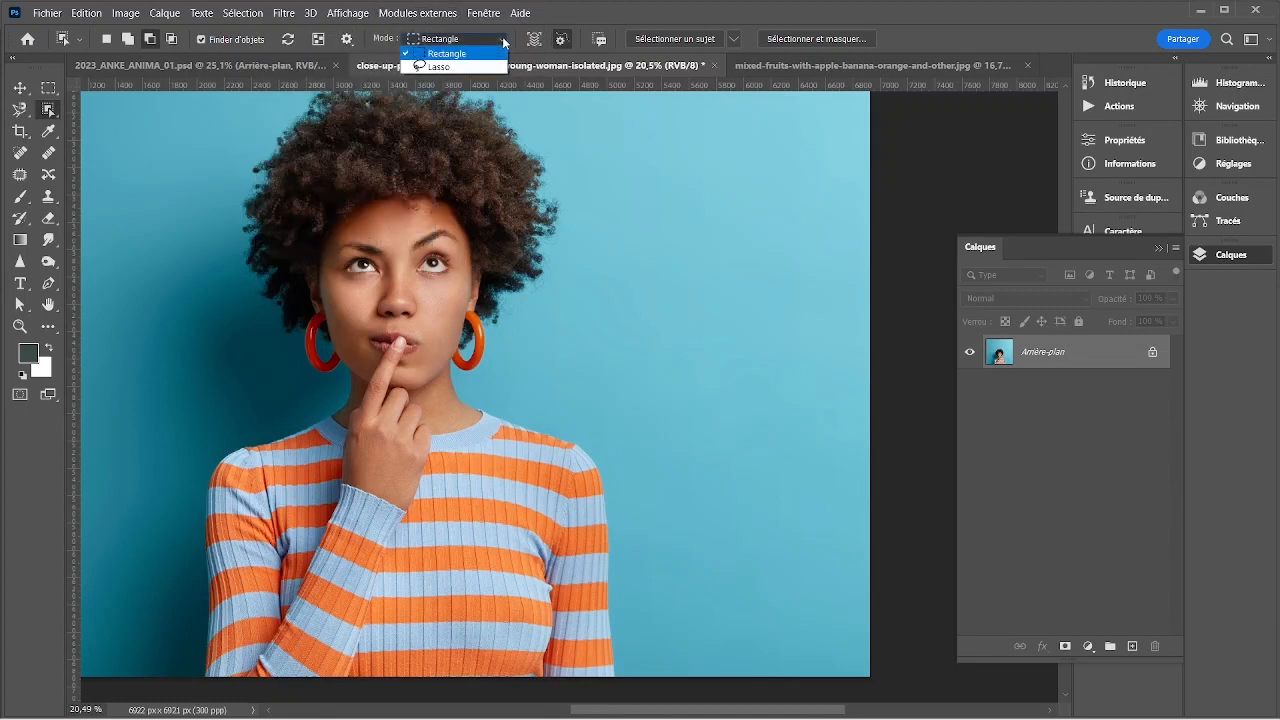
pyautogui.click(461, 67)
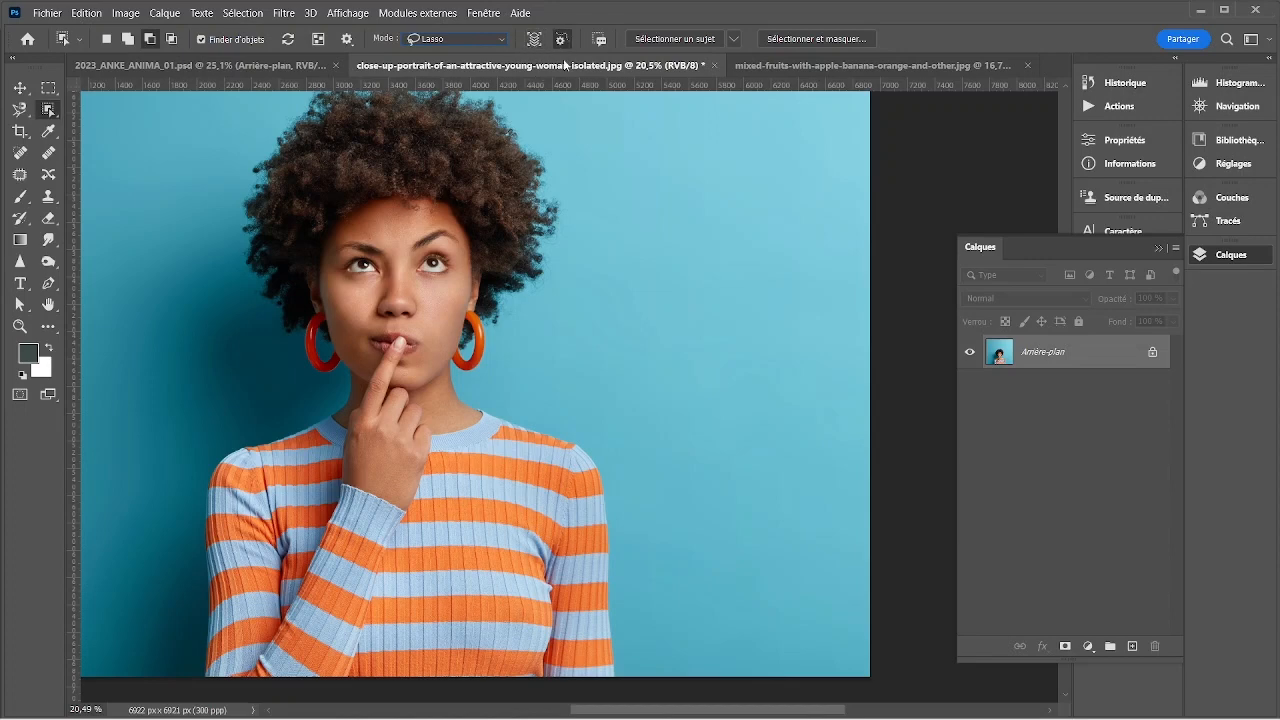
pyautogui.click(731, 40)
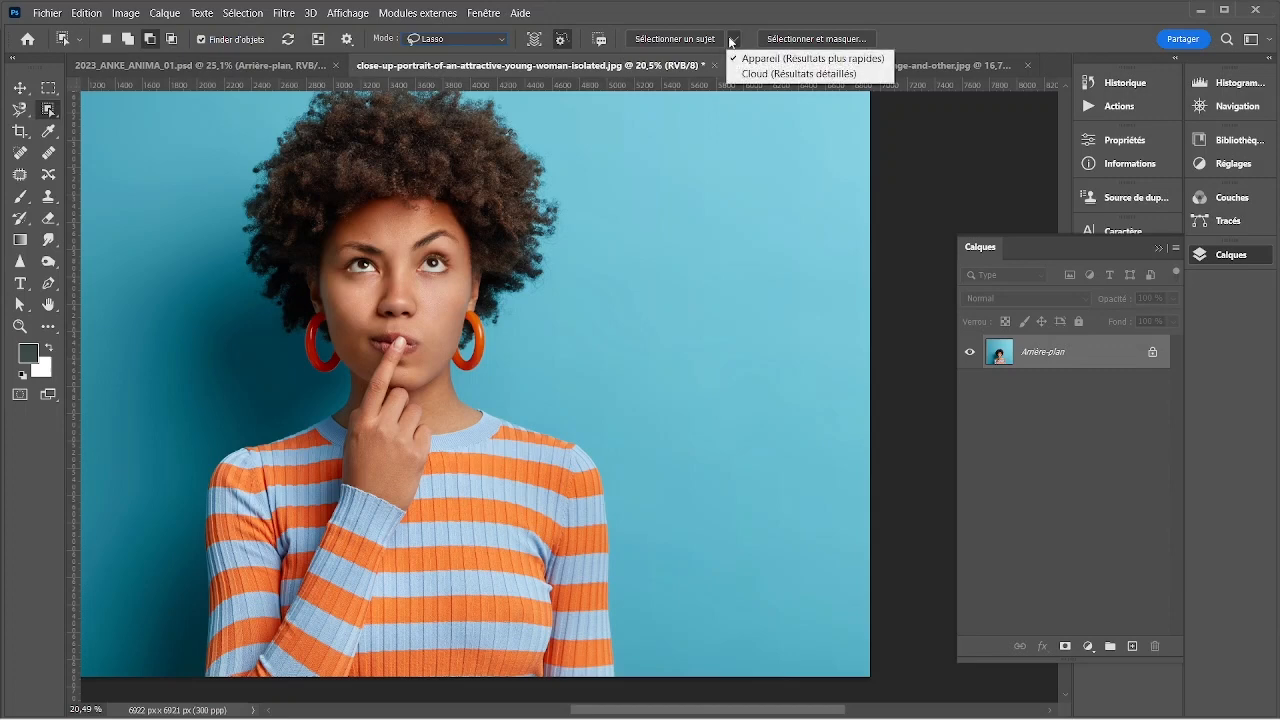
pyautogui.click(712, 41)
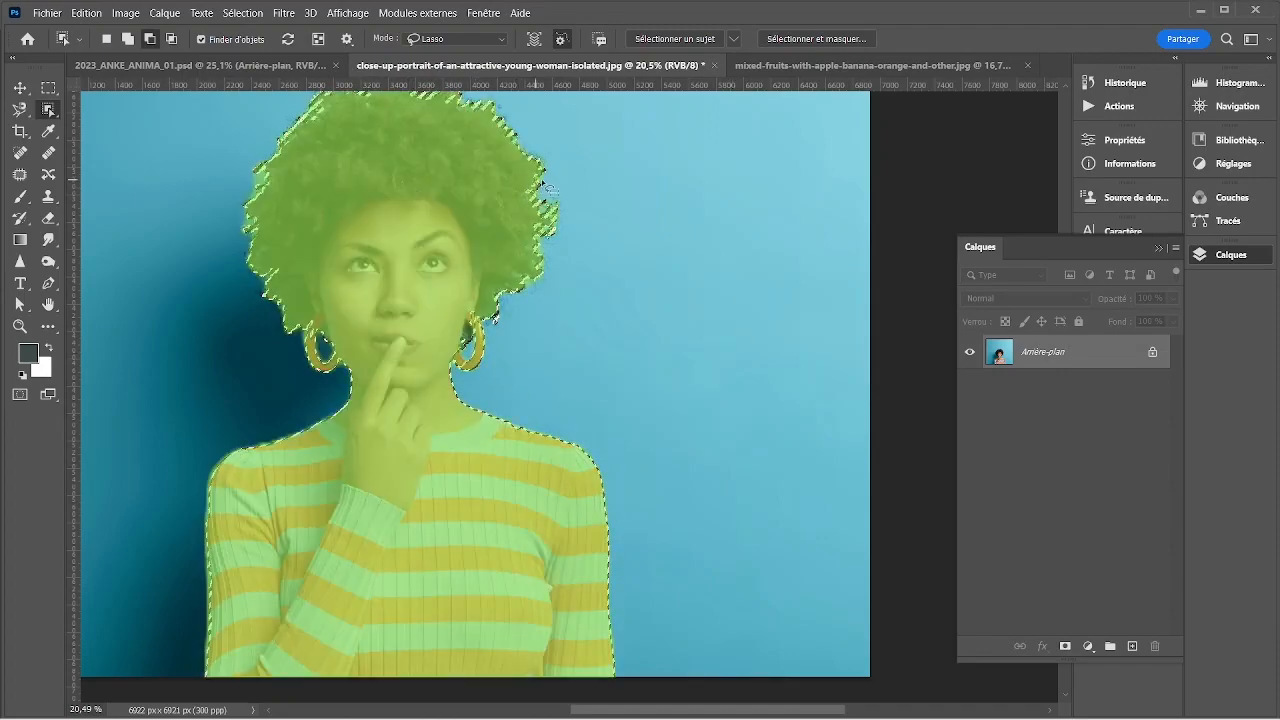
# - Examine how closely the selection edge follows the fine curls around the woman's hair, up close and as a whole
pyautogui.scroll(3, 550, 200)
pyautogui.scroll(6, 553, 203)
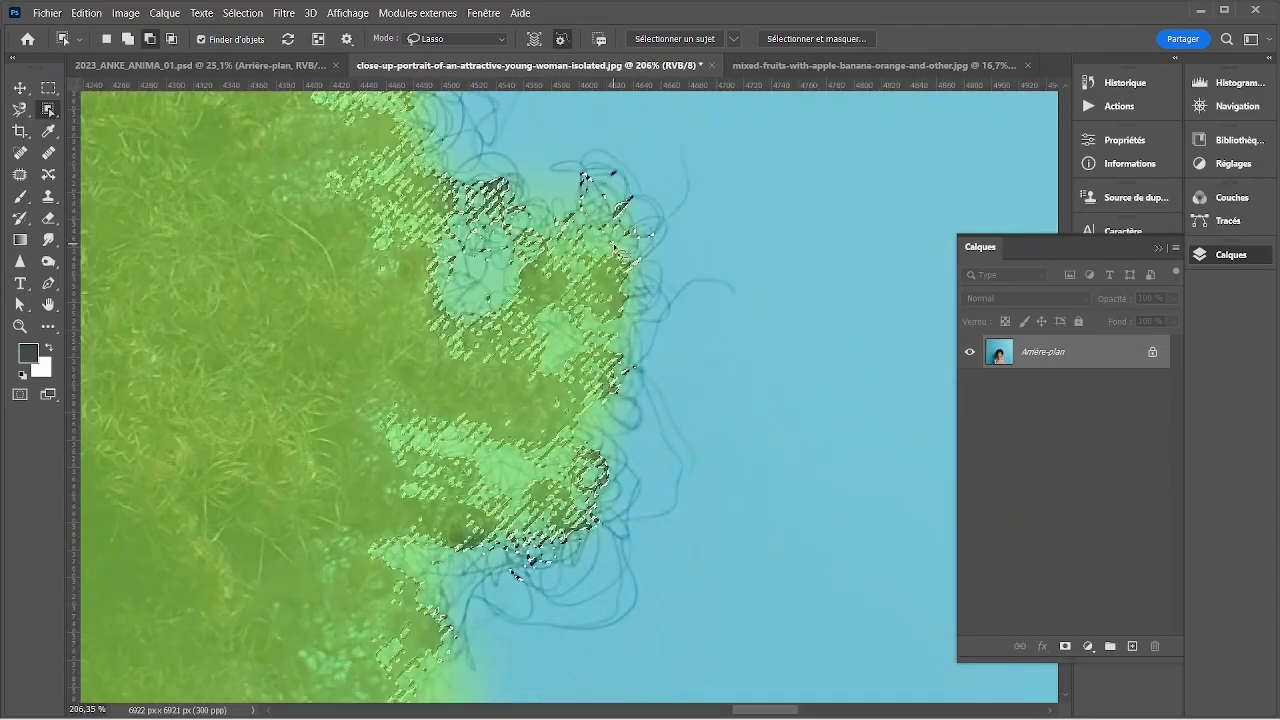
pyautogui.scroll(1, 640, 210)
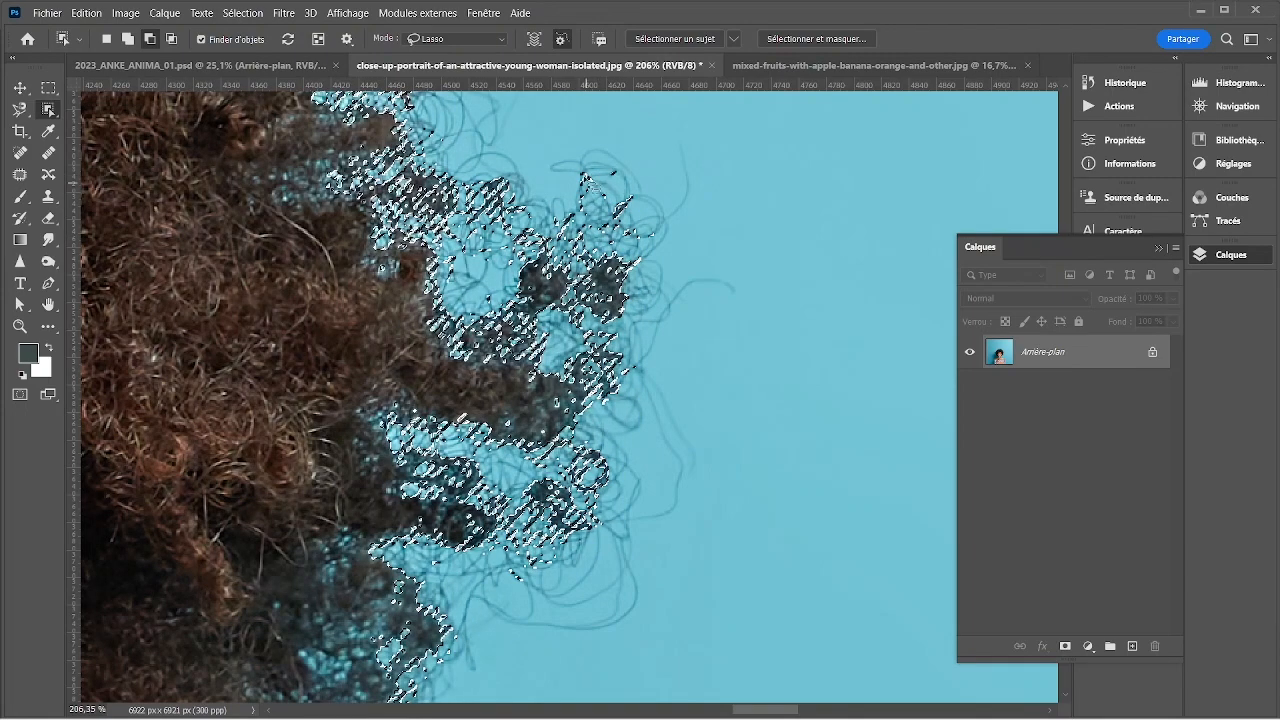
pyautogui.scroll(2, 597, 190)
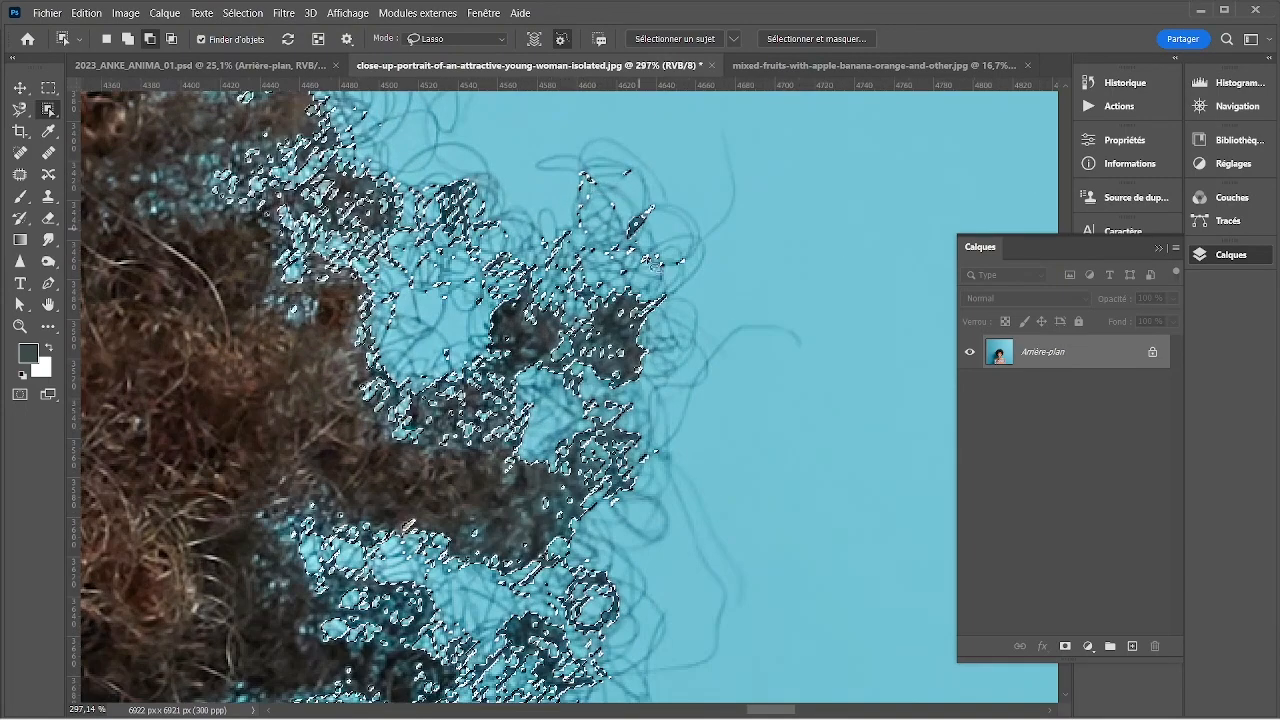
pyautogui.scroll(-3, 695, 378)
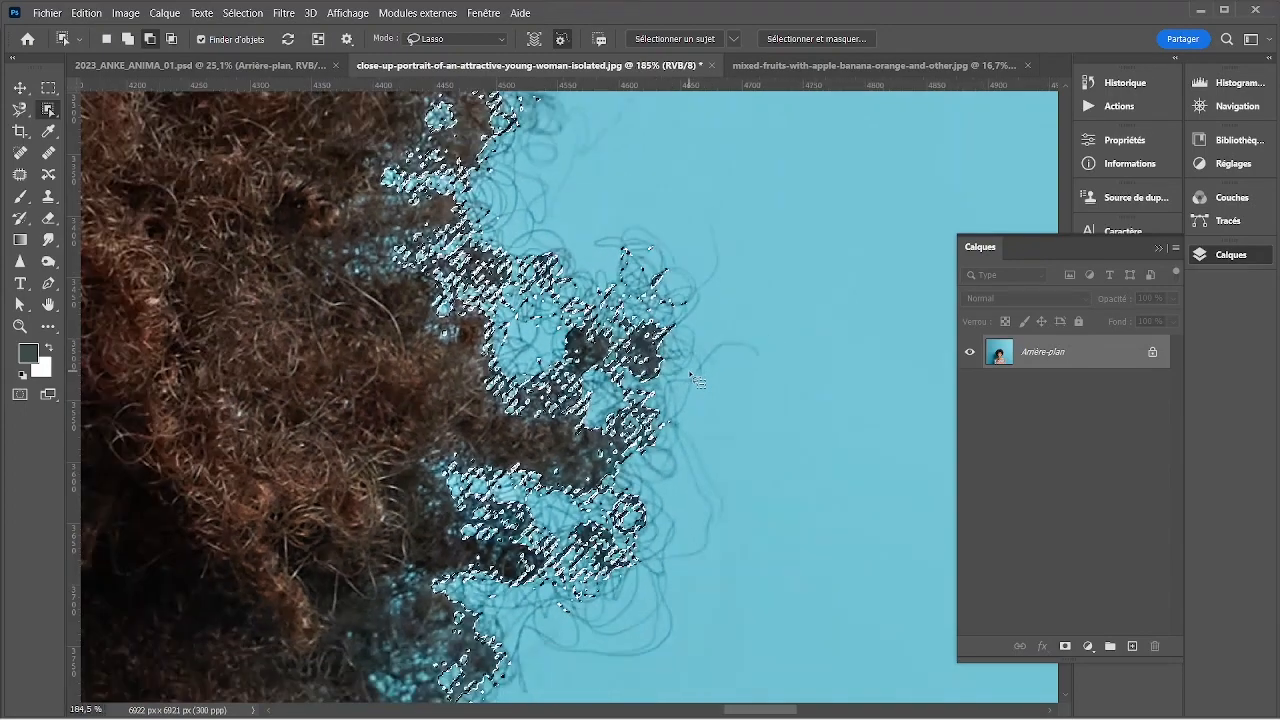
pyautogui.scroll(-4, 597, 376)
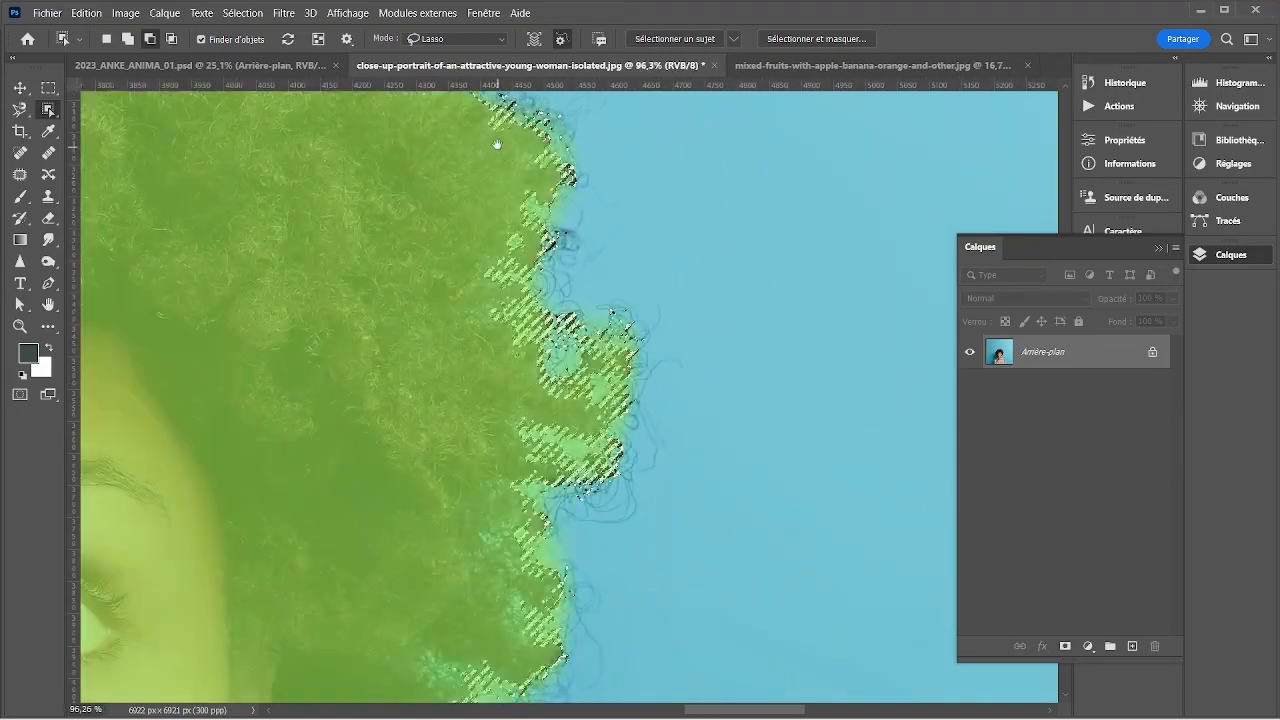
pyautogui.scroll(4, 585, 300)
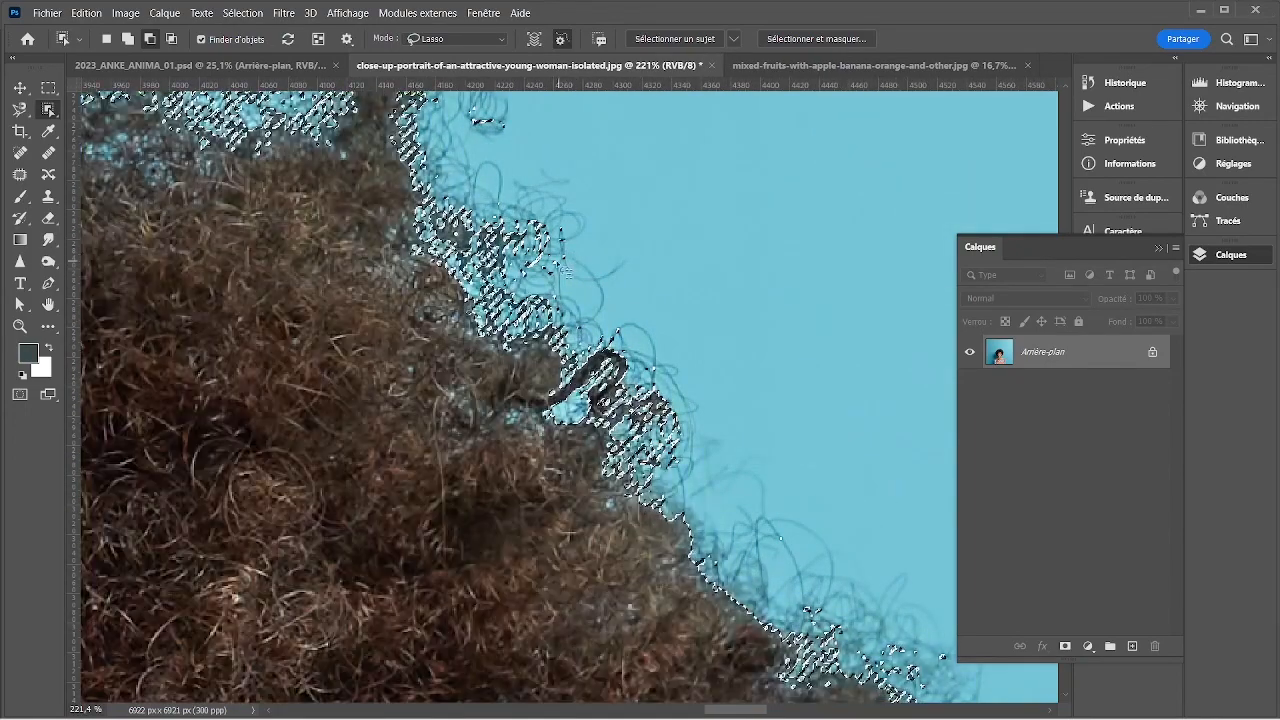
pyautogui.scroll(5, 575, 272)
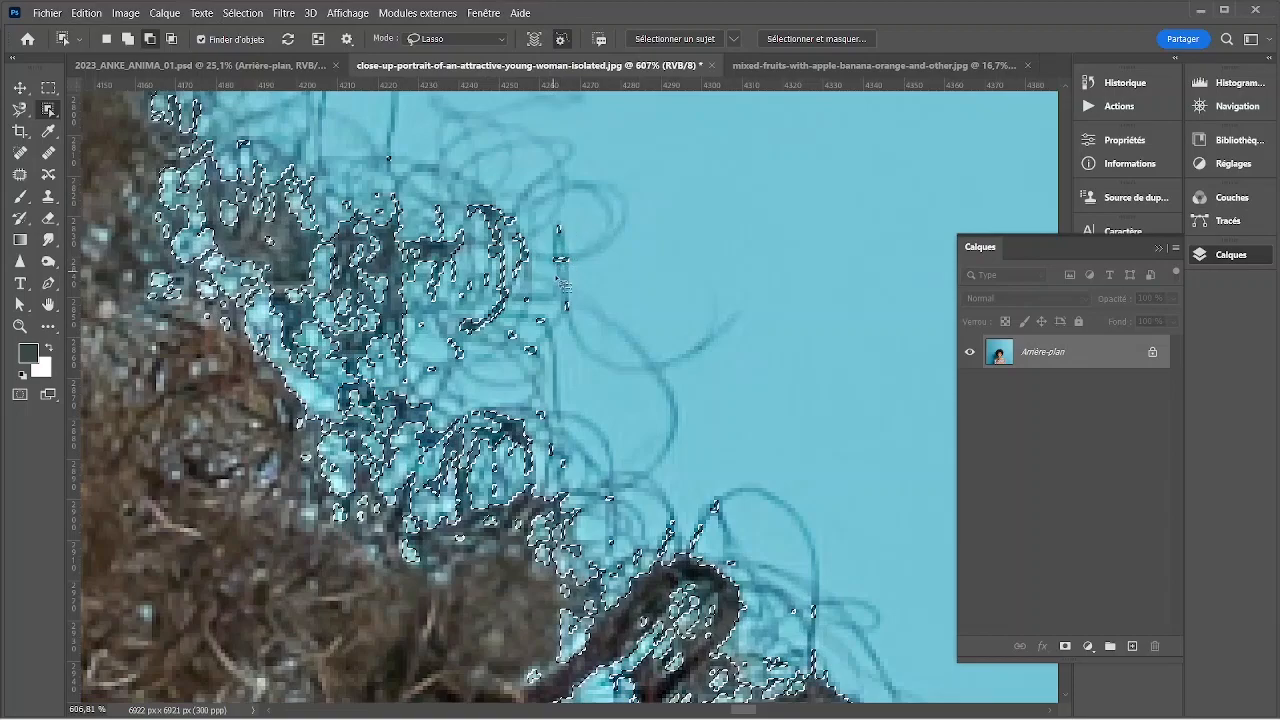
pyautogui.scroll(-10, 546, 345)
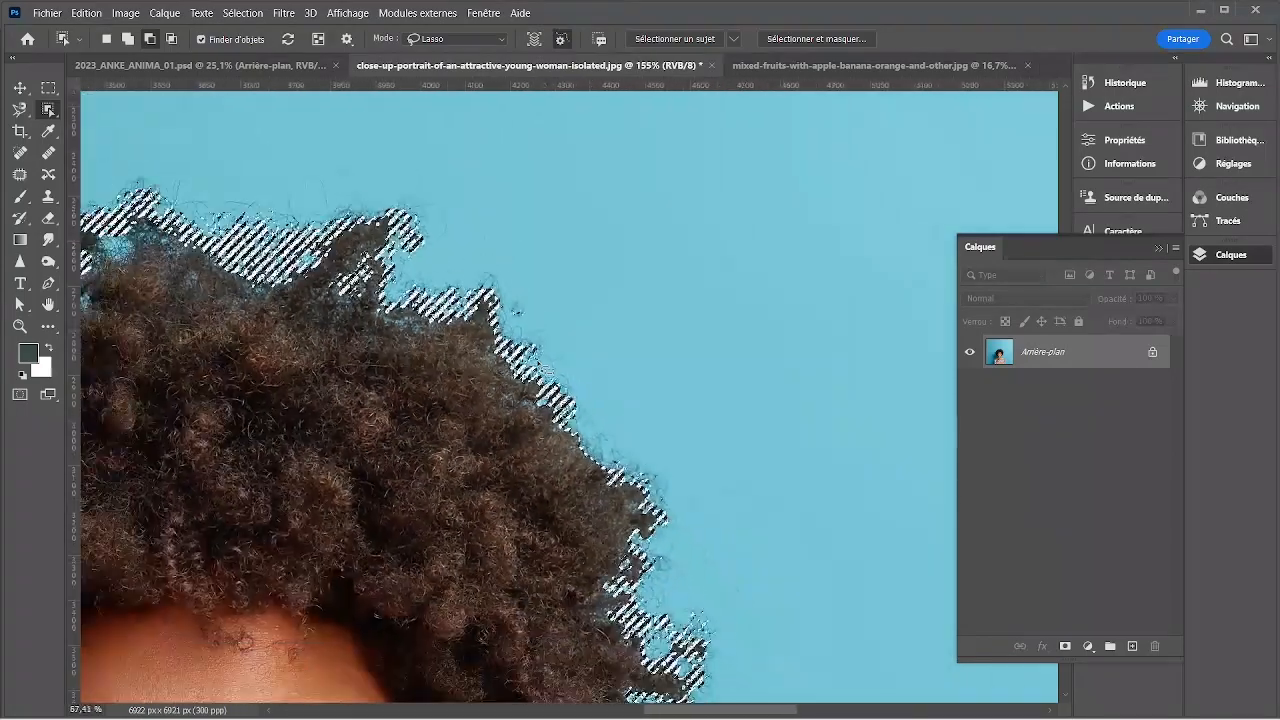
pyautogui.scroll(-2, 371, 434)
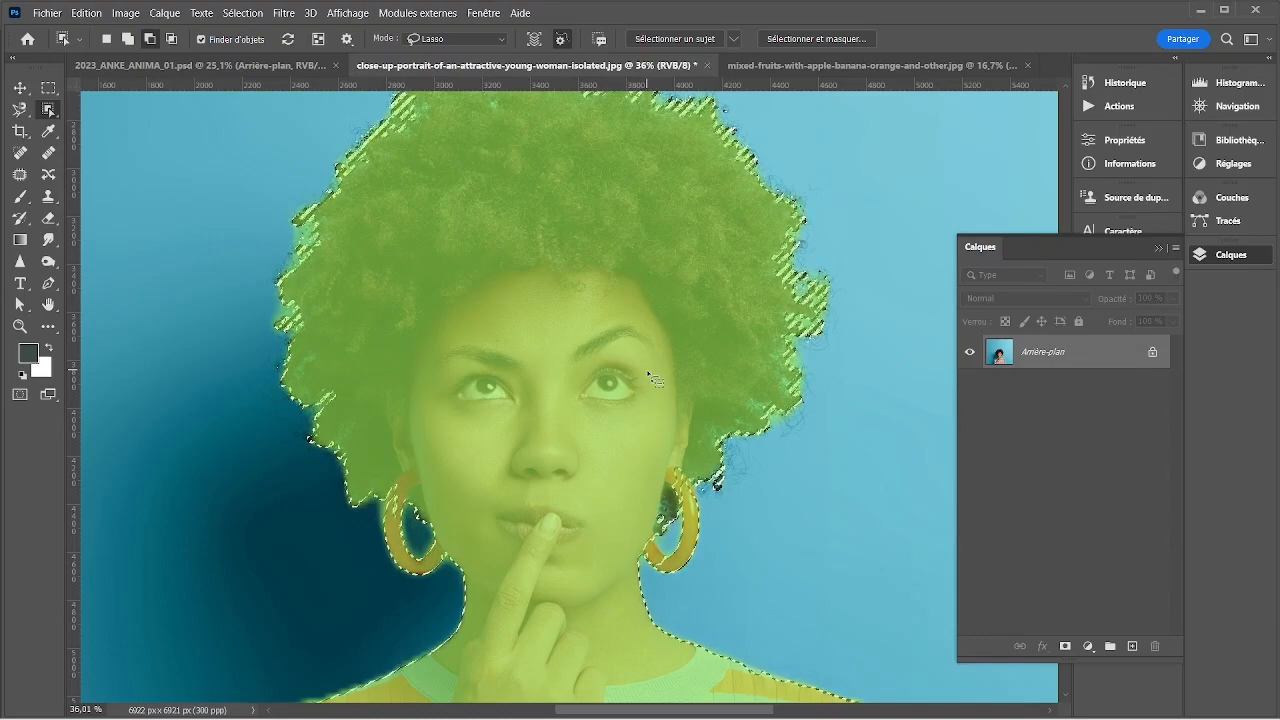
pyautogui.scroll(-3, 708, 452)
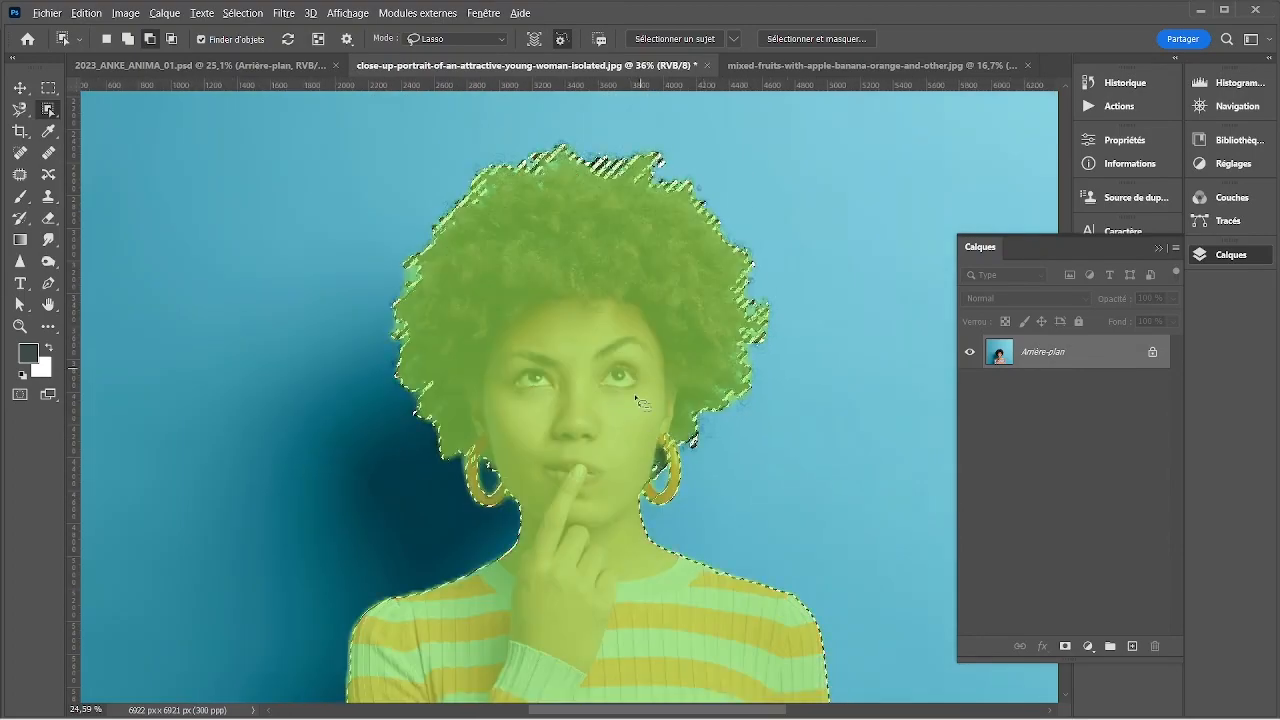
pyautogui.scroll(-2, 708, 452)
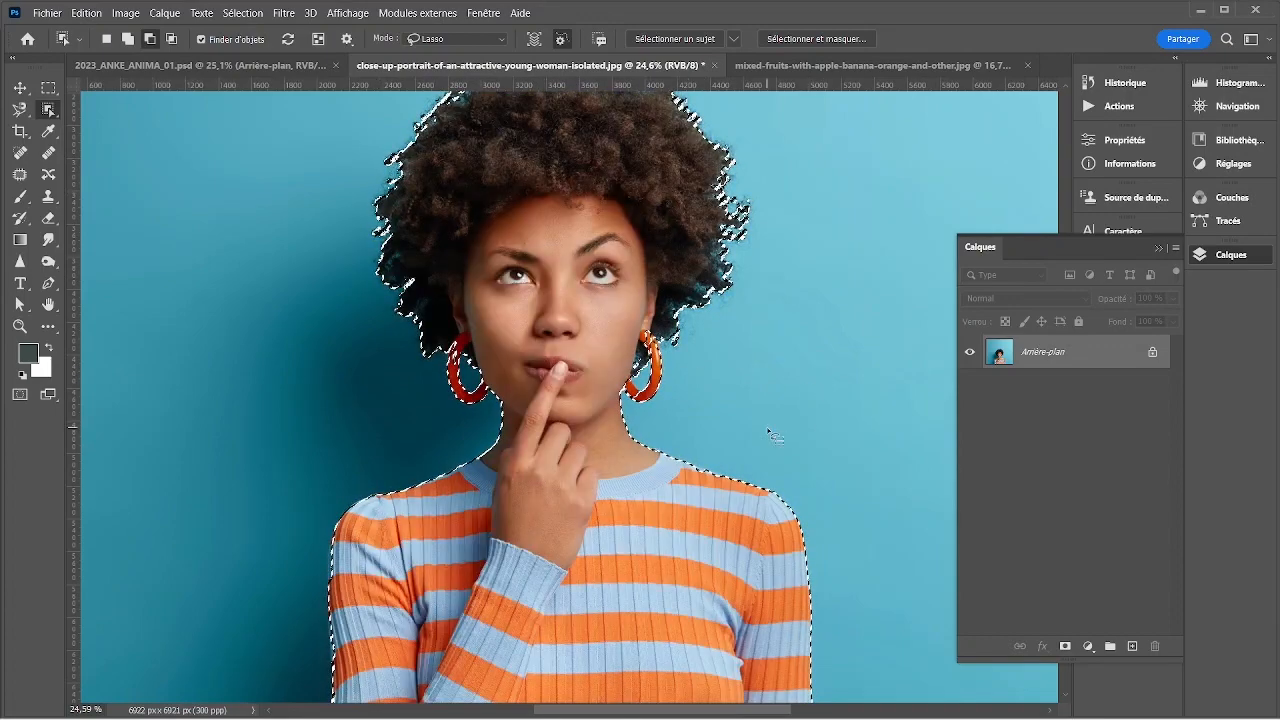
pyautogui.scroll(-1, 770, 432)
pyautogui.moveTo(760, 439); pyautogui.dragTo(676, 422)
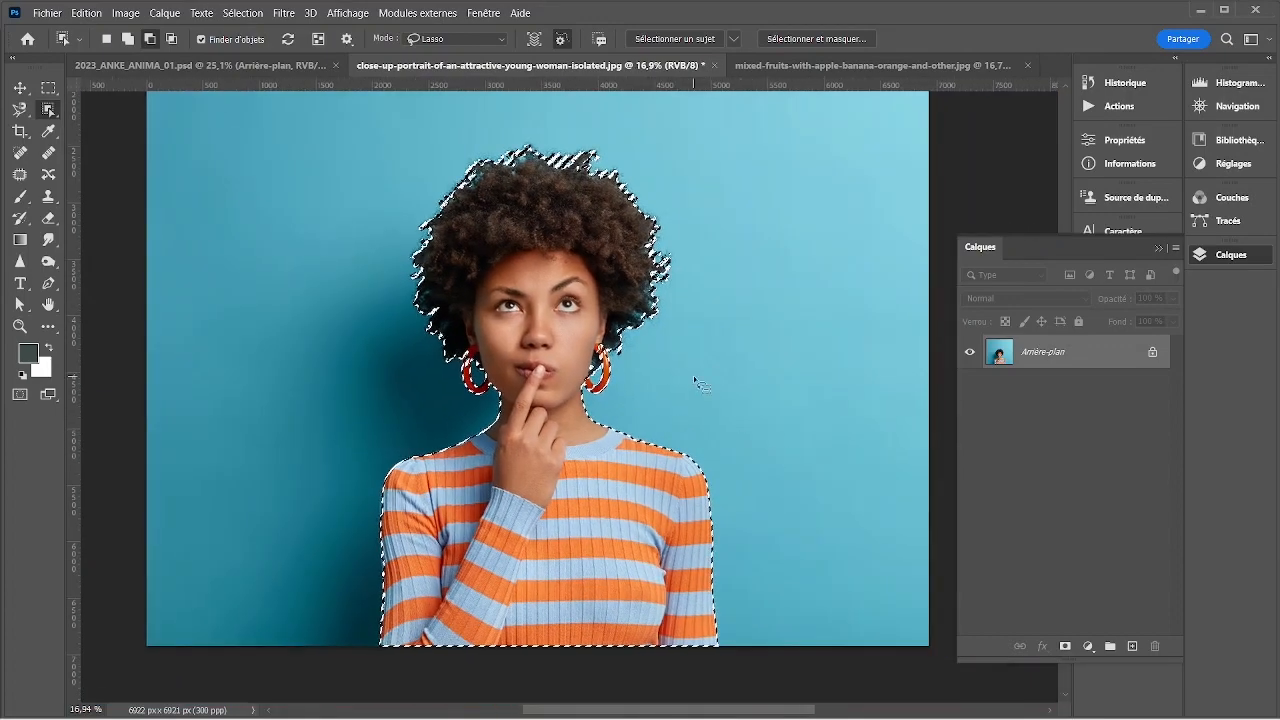
# - Switch to the Magic Wand tool and clear the selection around the woman
pyautogui.rightClick(50, 113)
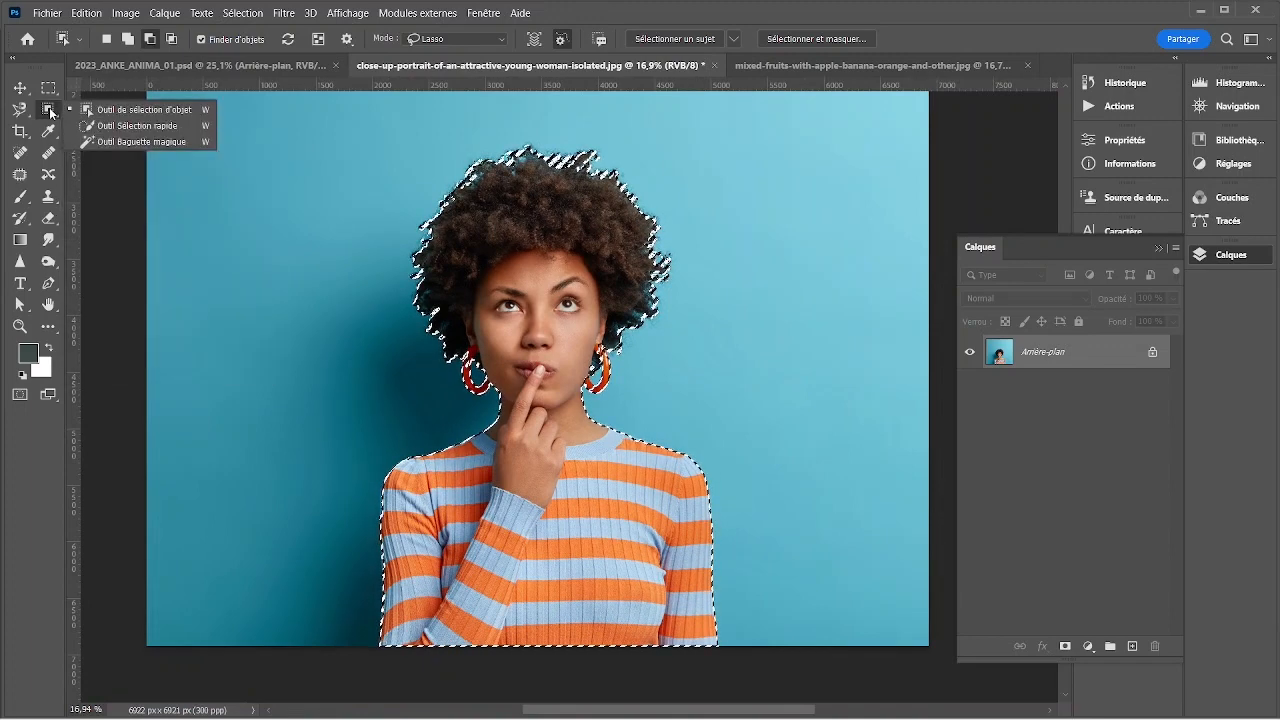
pyautogui.click(185, 142)
pyautogui.hotkey('ctrl', 'd')
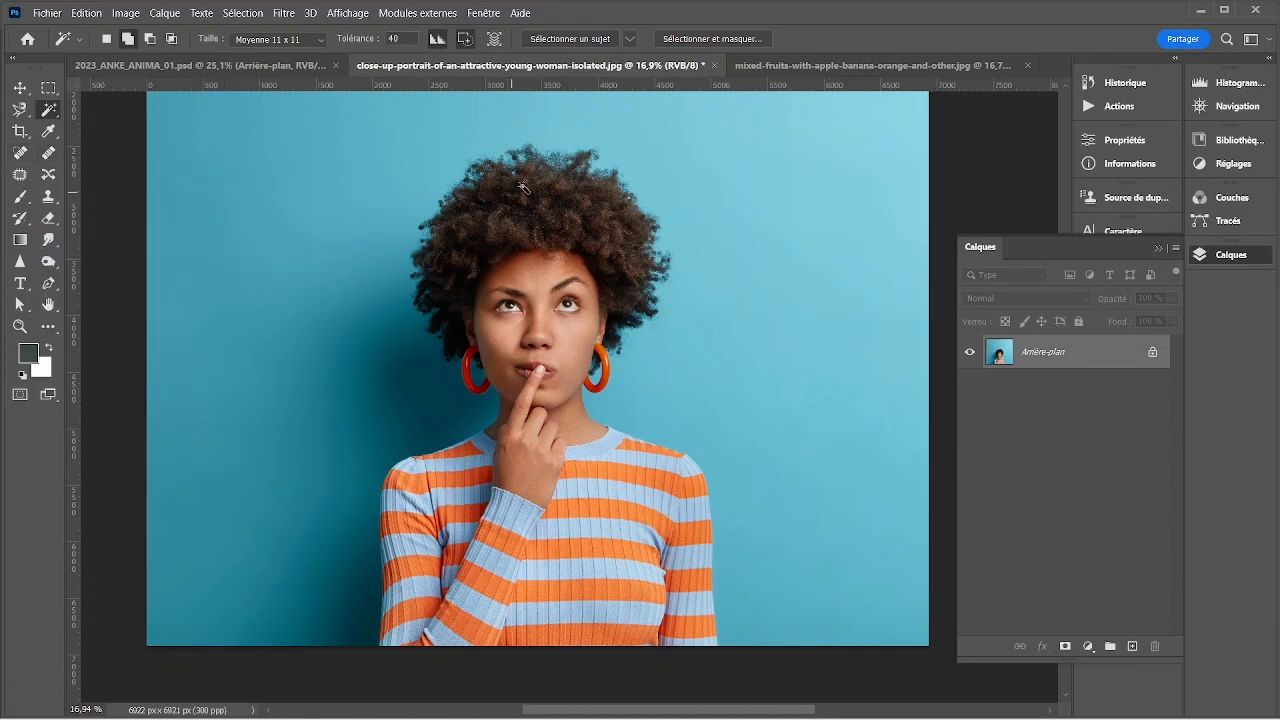
# - Try a short Freeform Pen stroke on the blue background beside the hair and undo it
pyautogui.click(48, 283)
pyautogui.click(48, 282)
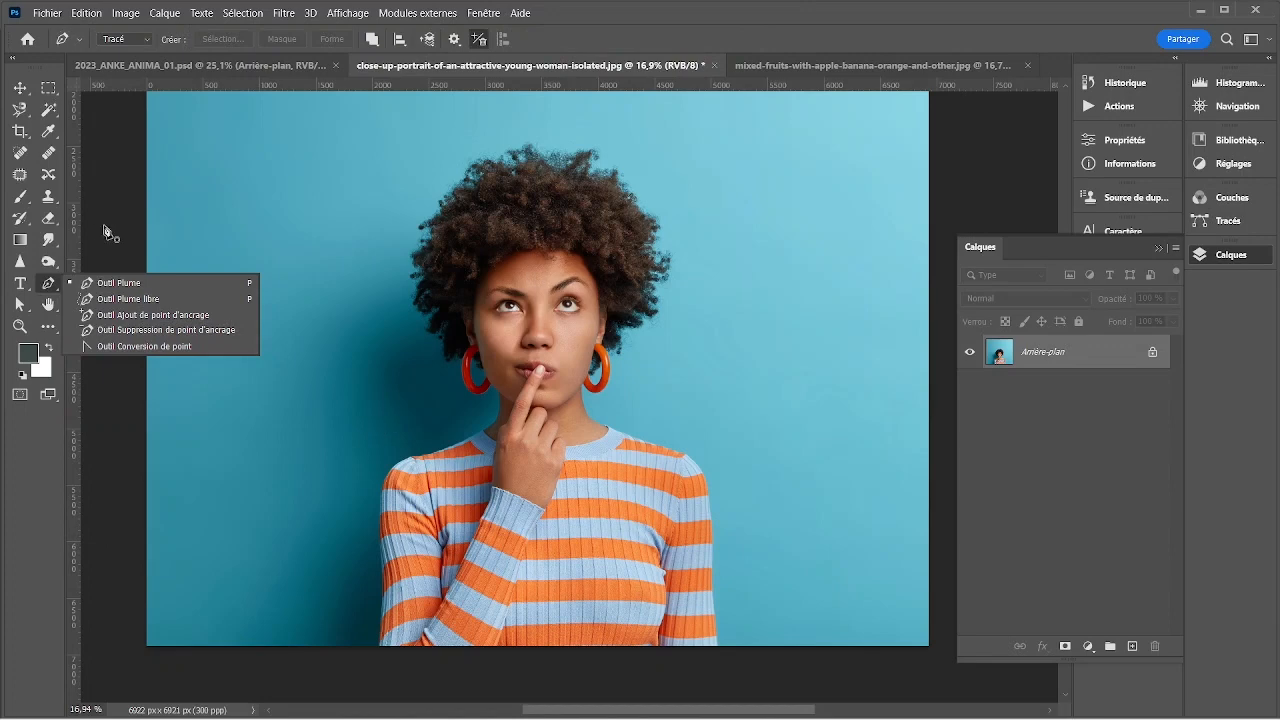
pyautogui.click(137, 298)
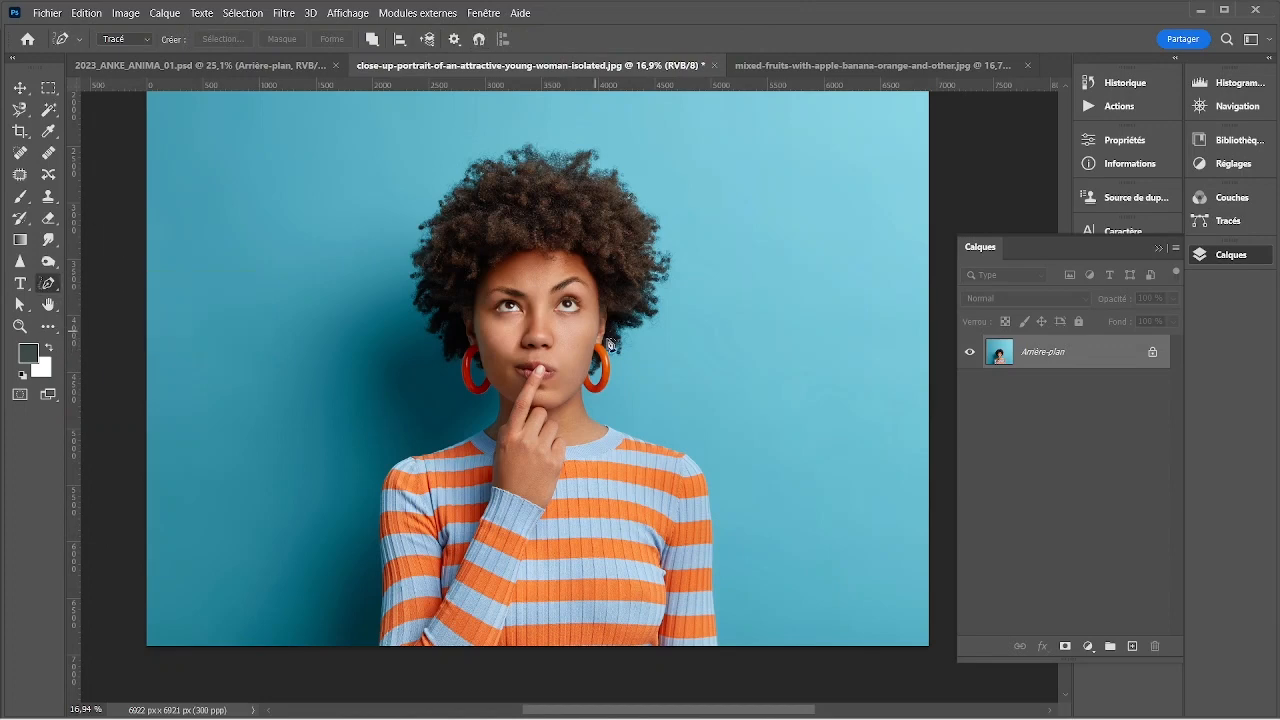
pyautogui.moveTo(687, 320)
pyautogui.mouseDown()
pyautogui.moveTo(747, 333)
pyautogui.moveTo(670, 390)
pyautogui.moveTo(676, 340)
pyautogui.mouseUp()
pyautogui.hotkey('ctrl', 'z')
# - Start a Pen tool path on the ear-side top of the orange hoop earring and place curved anchor points along its outer edge
pyautogui.scroll(5, 614, 374)
pyautogui.scroll(5, 614, 374)
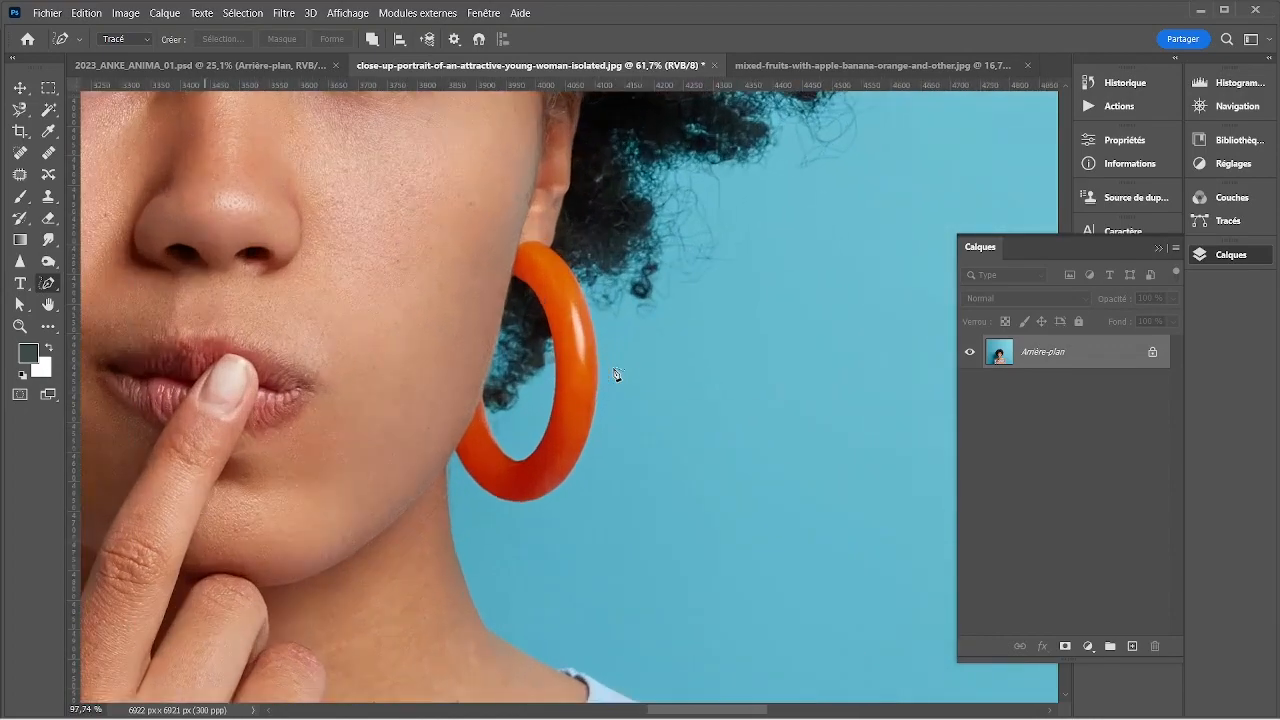
pyautogui.scroll(1, 564, 336)
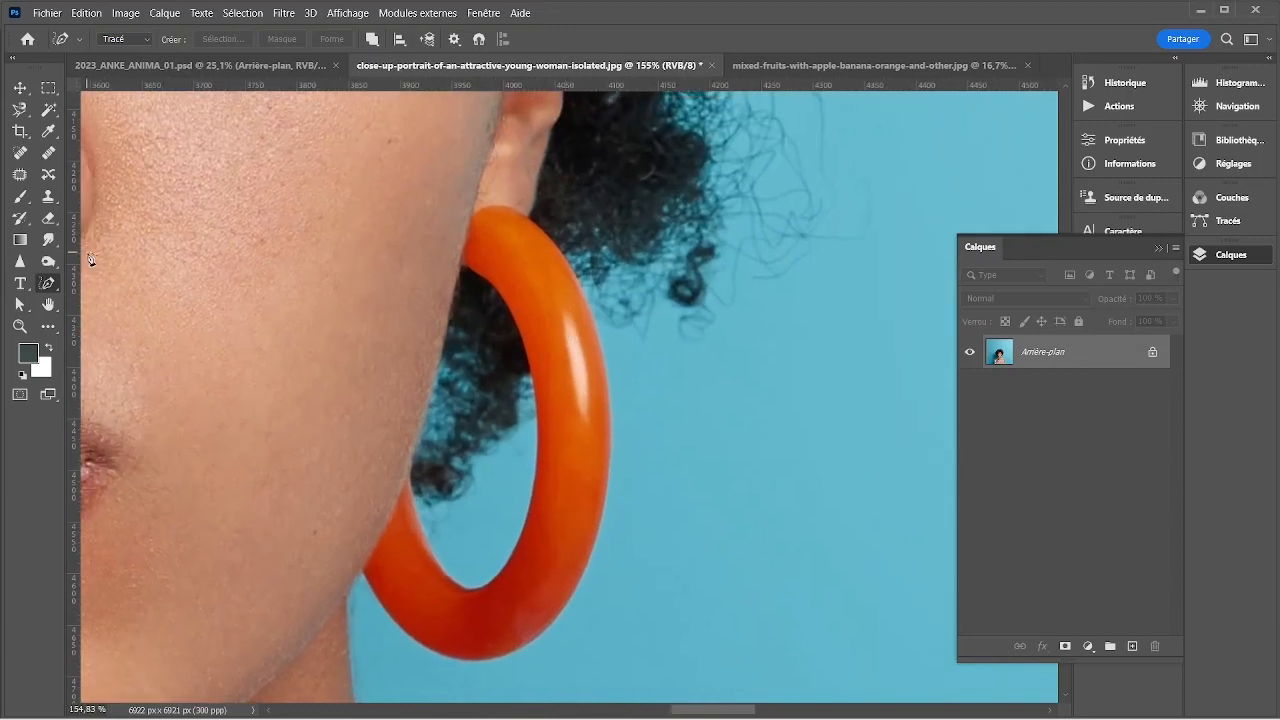
pyautogui.rightClick(50, 284)
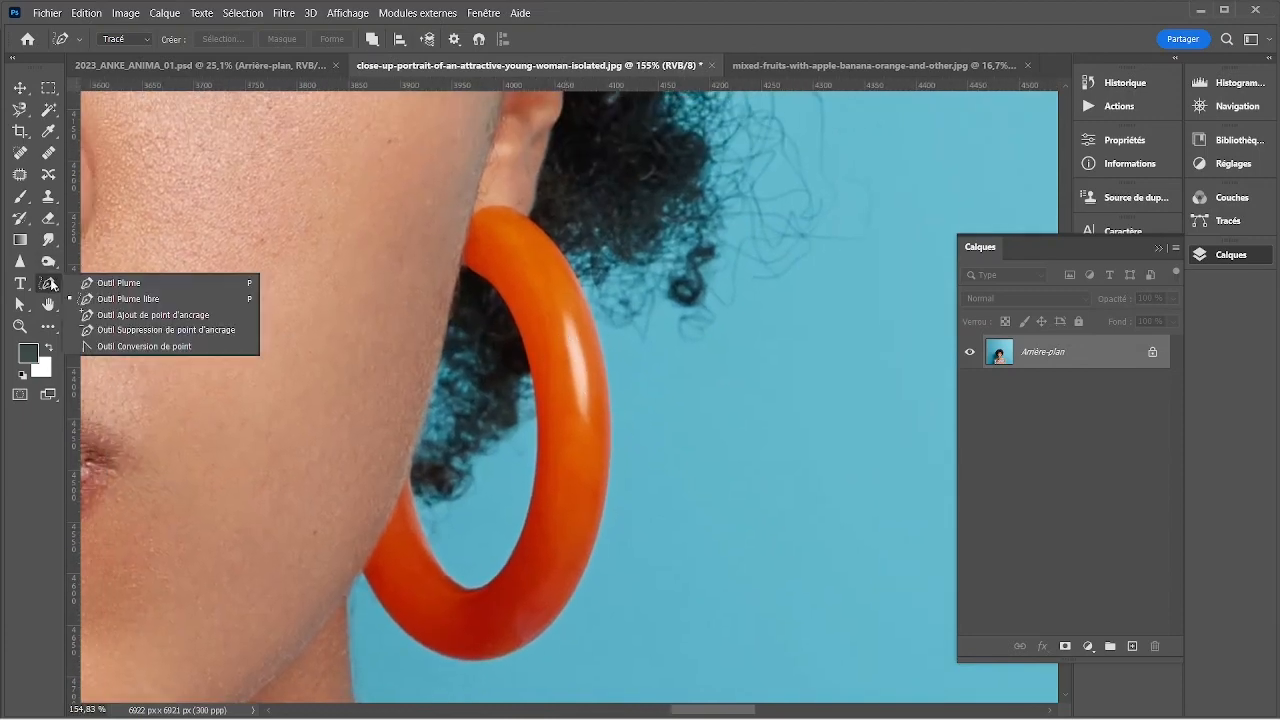
pyautogui.click(125, 283)
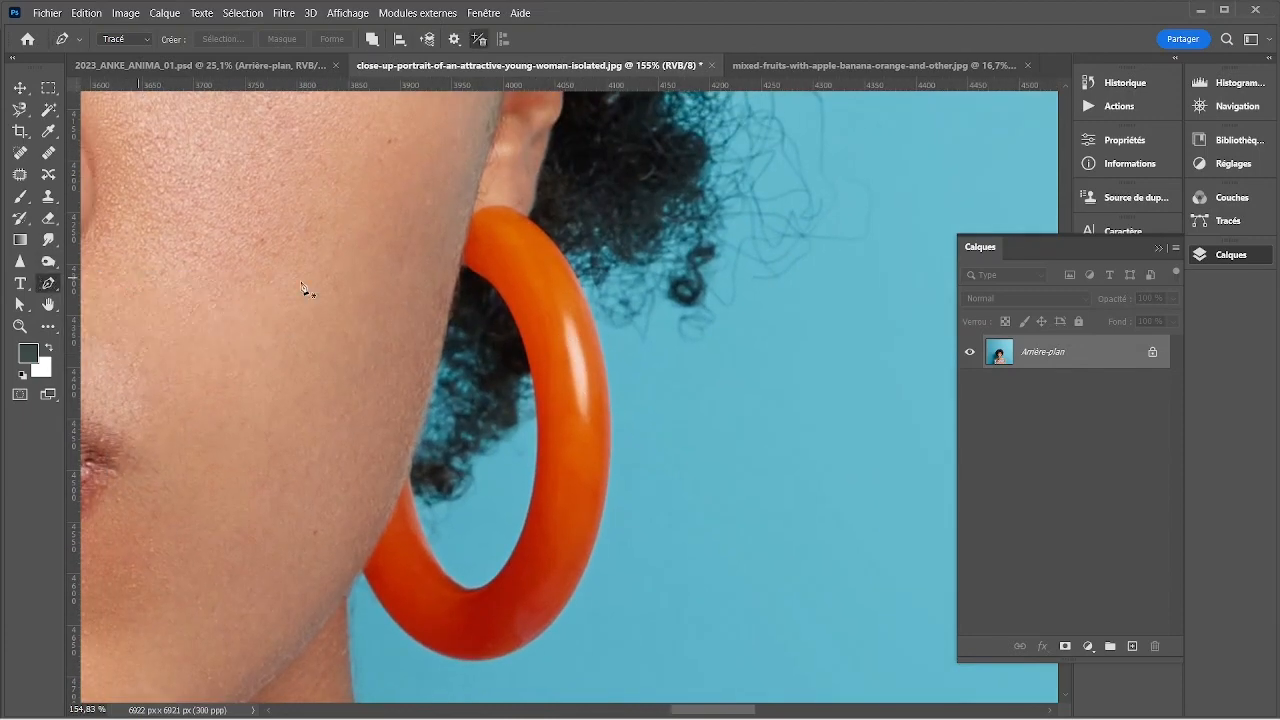
pyautogui.click(517, 211)
pyautogui.moveTo(601, 497); pyautogui.dragTo(634, 406)
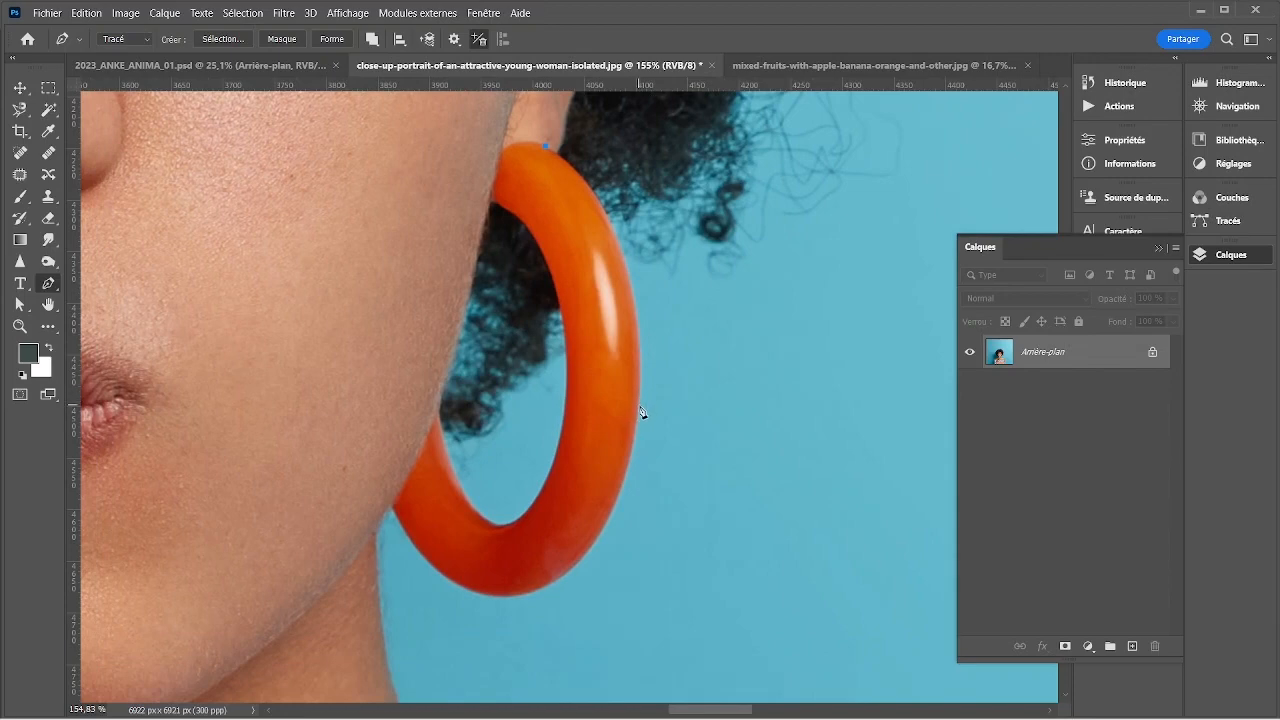
pyautogui.moveTo(640, 404); pyautogui.dragTo(634, 620)
pyautogui.moveTo(501, 598); pyautogui.dragTo(451, 589)
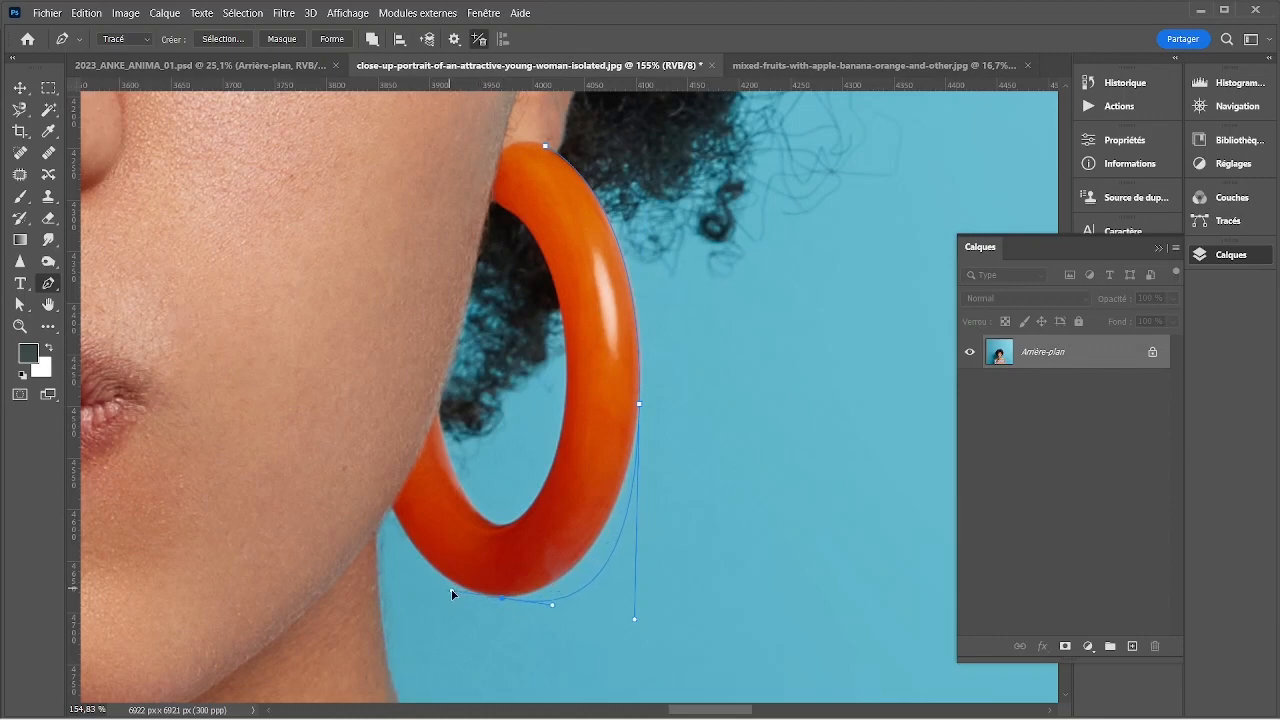
# - Continue the path along the earring's inner edge with straight segments and close it at the starting point
pyautogui.click(390, 512)
pyautogui.click(566, 385)
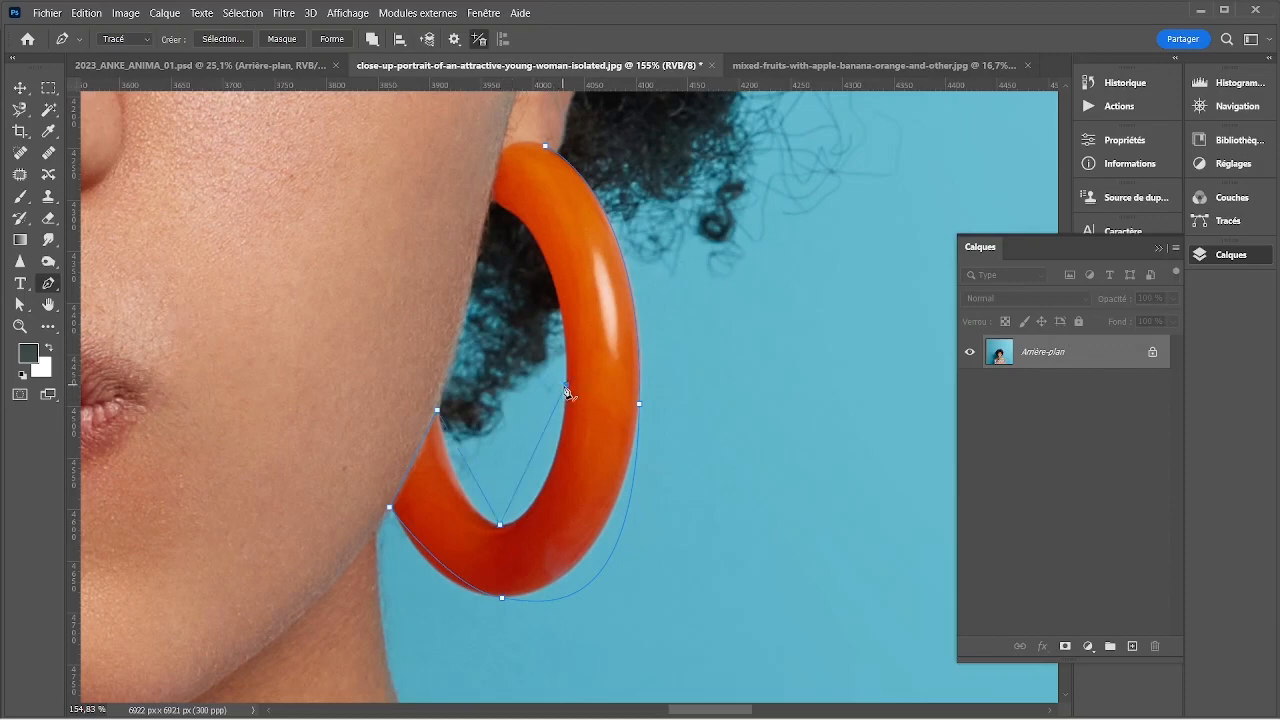
pyautogui.click(494, 201)
pyautogui.click(546, 147)
# - Reshape the path's outer edge with the Convert Point tool, adjusting the anchor handles to follow the earring's outline
pyautogui.rightClick(50, 287)
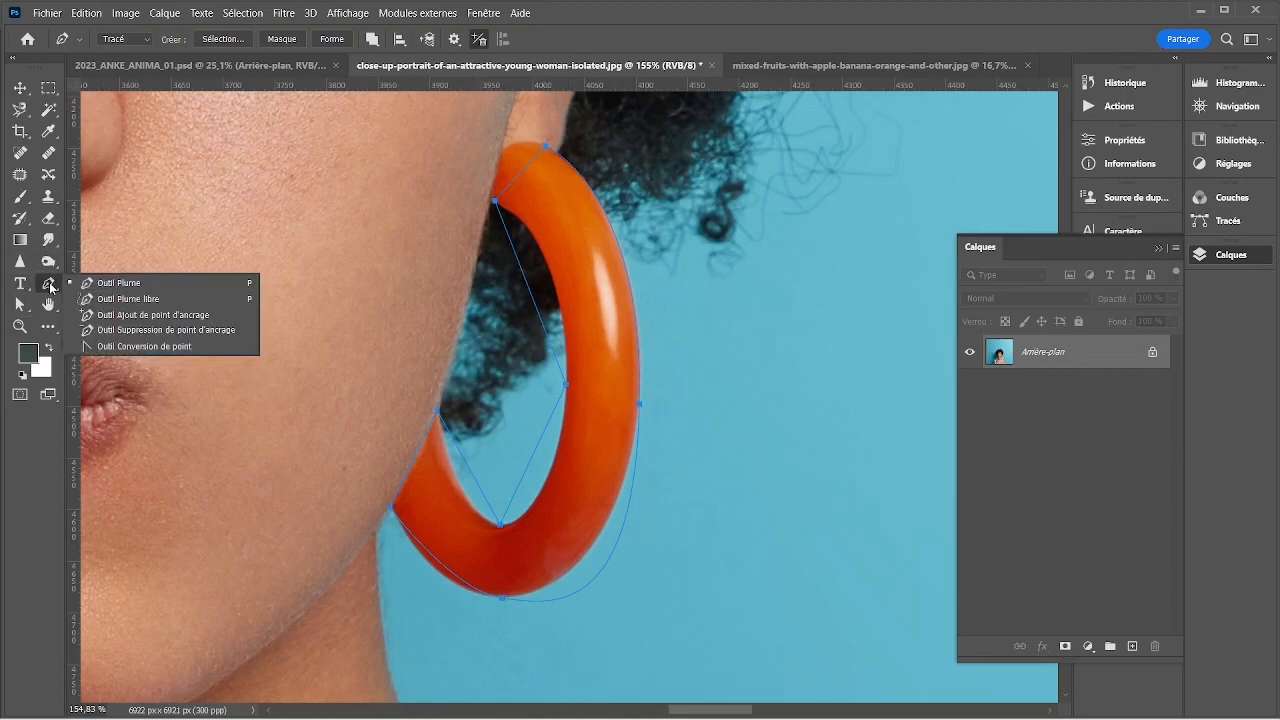
pyautogui.click(160, 346)
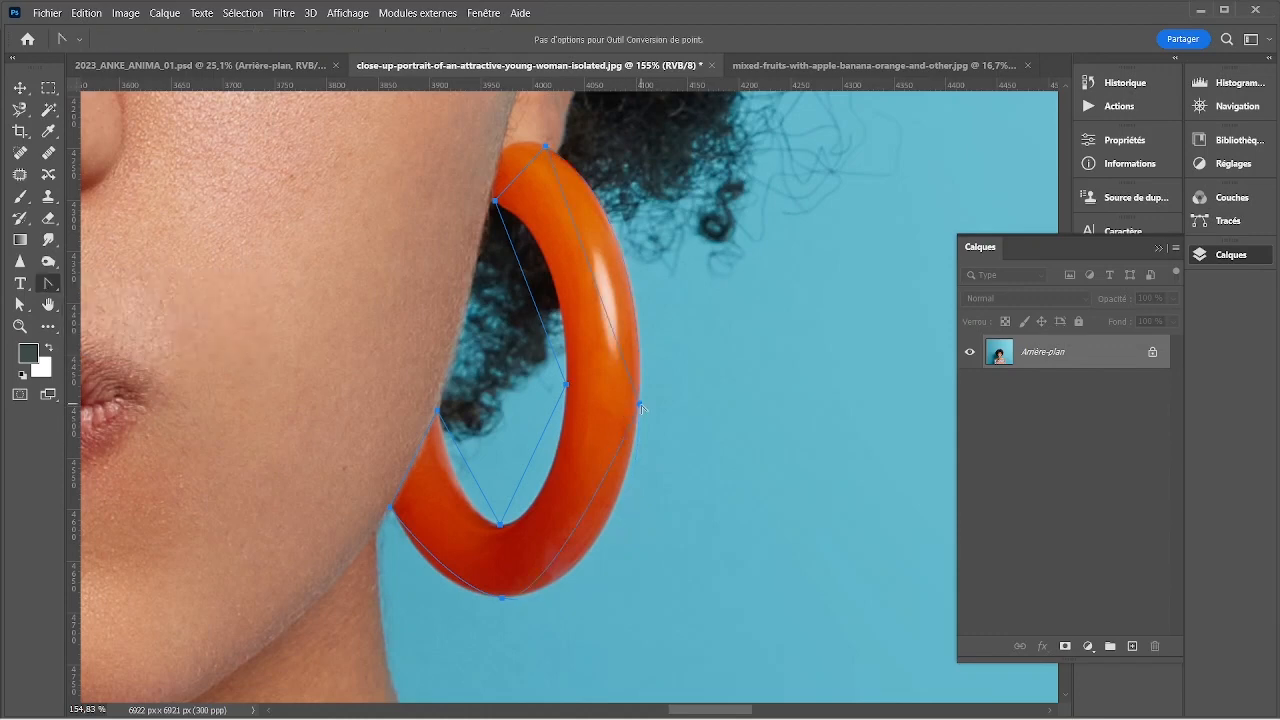
pyautogui.moveTo(641, 405); pyautogui.dragTo(618, 552)
pyautogui.click(502, 599)
pyautogui.click(502, 600)
pyautogui.click(541, 611)
pyautogui.click(502, 598)
pyautogui.moveTo(544, 607); pyautogui.dragTo(549, 604)
pyautogui.moveTo(446, 594); pyautogui.dragTo(431, 595)
# - Curve the inner-edge segments of the earring path with the Convert Point tool and select the outer-edge anchor with Direct Selection
pyautogui.moveTo(438, 411)
pyautogui.mouseDown()
pyautogui.moveTo(447, 396)
pyautogui.moveTo(450, 413)
pyautogui.mouseUp()
pyautogui.moveTo(501, 526); pyautogui.dragTo(557, 531)
pyautogui.moveTo(443, 525); pyautogui.dragTo(459, 528)
pyautogui.moveTo(494, 200); pyautogui.dragTo(451, 143)
pyautogui.press('a')
pyautogui.click(640, 404)
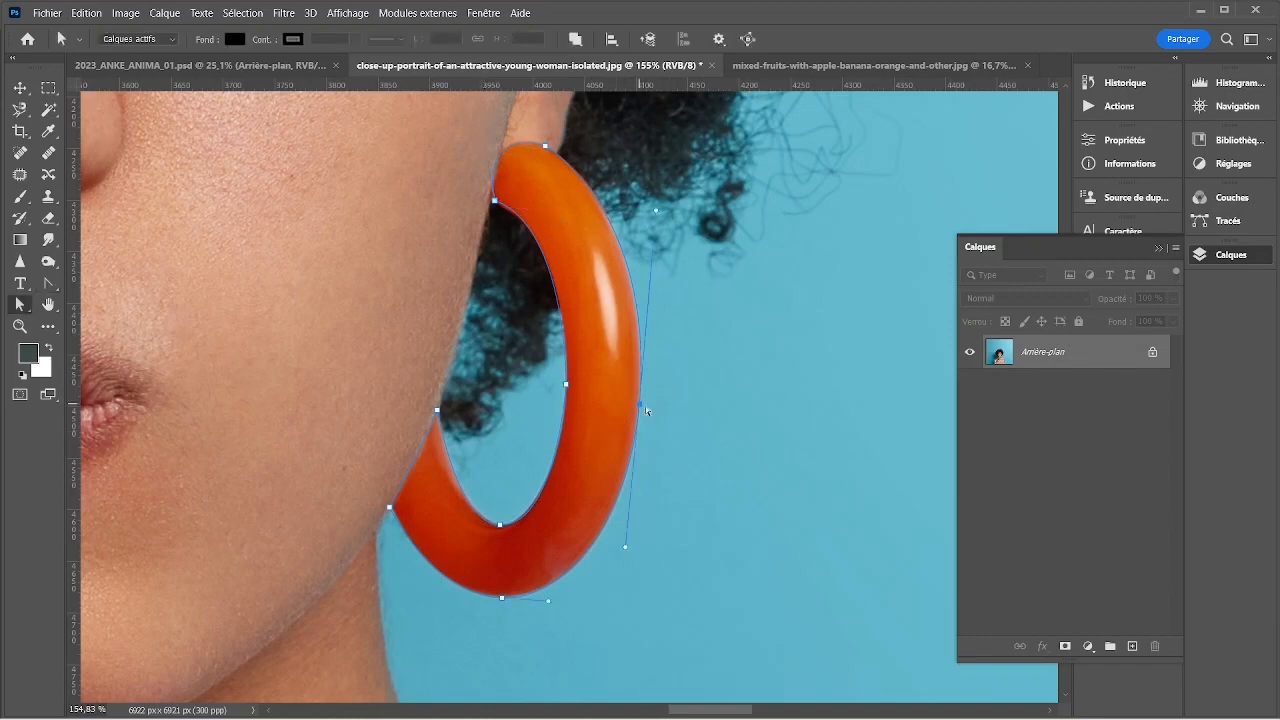
# - Save the earring's work path as a permanent path named "plume 1" and deselect it
pyautogui.click(1222, 220)
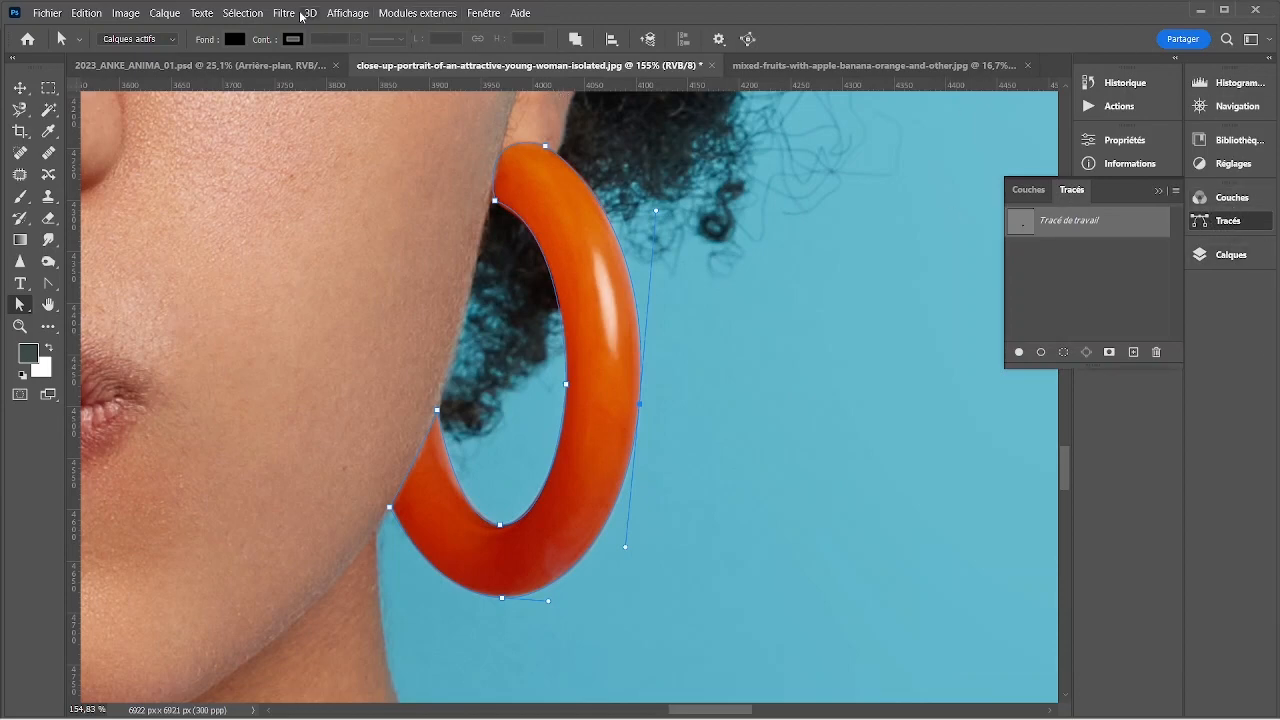
pyautogui.click(498, 13)
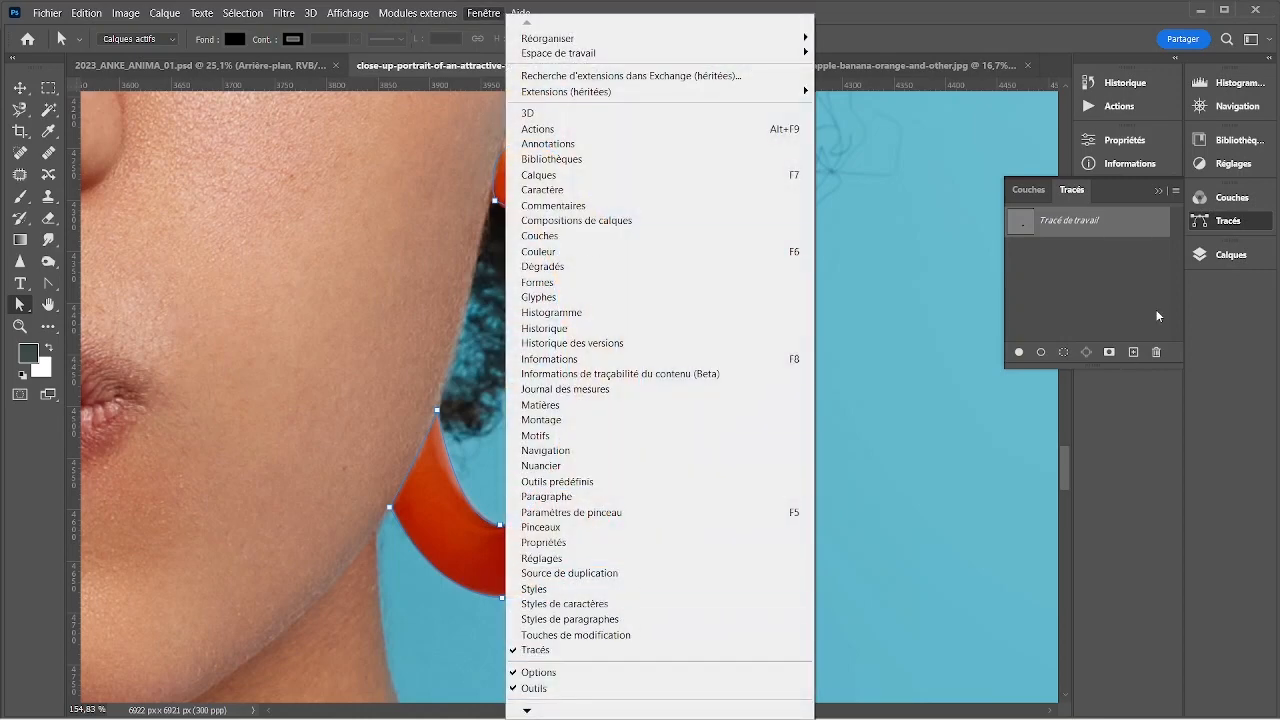
pyautogui.click(1077, 224)
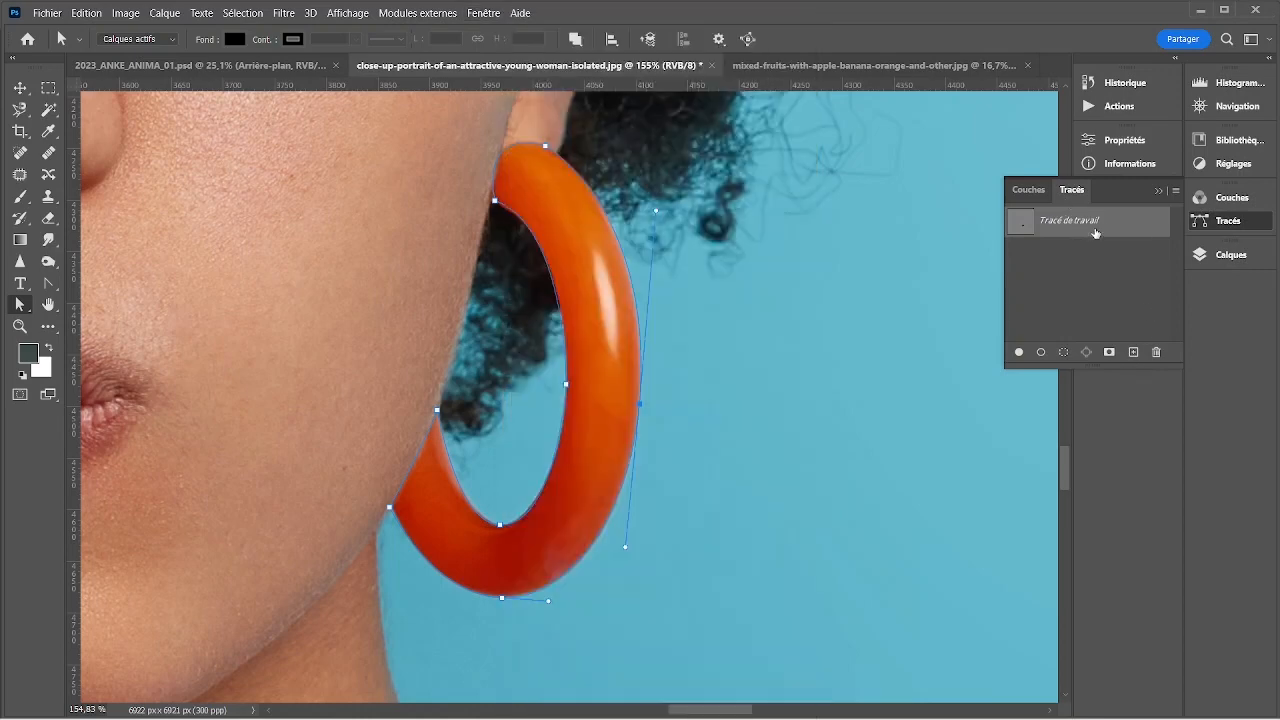
pyautogui.moveTo(1066, 224); pyautogui.dragTo(1131, 353)
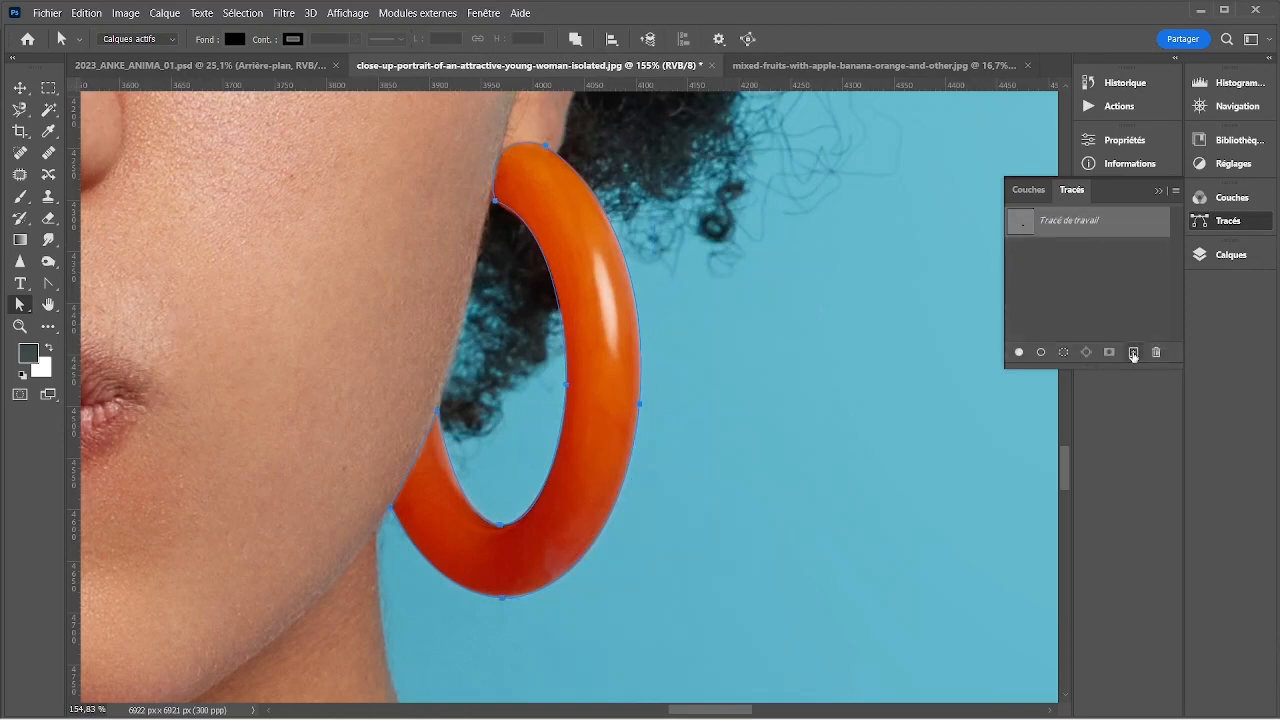
pyautogui.doubleClick(1058, 221)
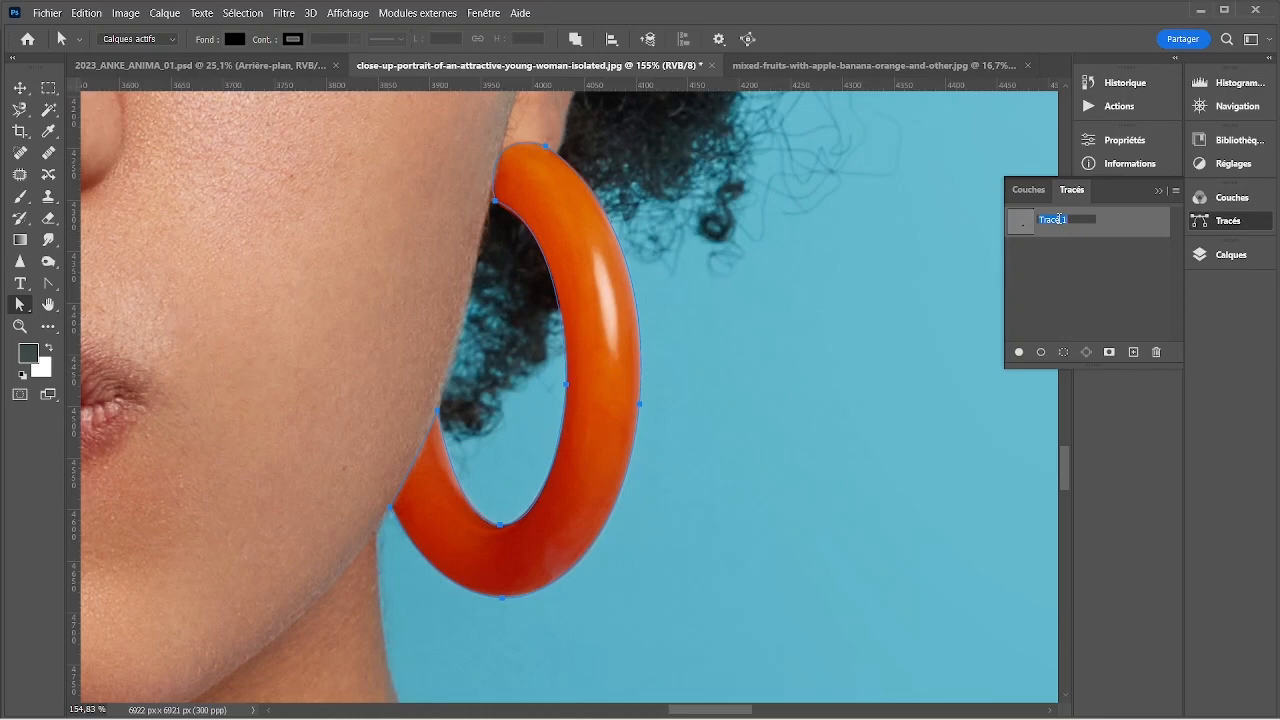
pyautogui.write('plume')
pyautogui.press('Return')
pyautogui.click(1100, 300)
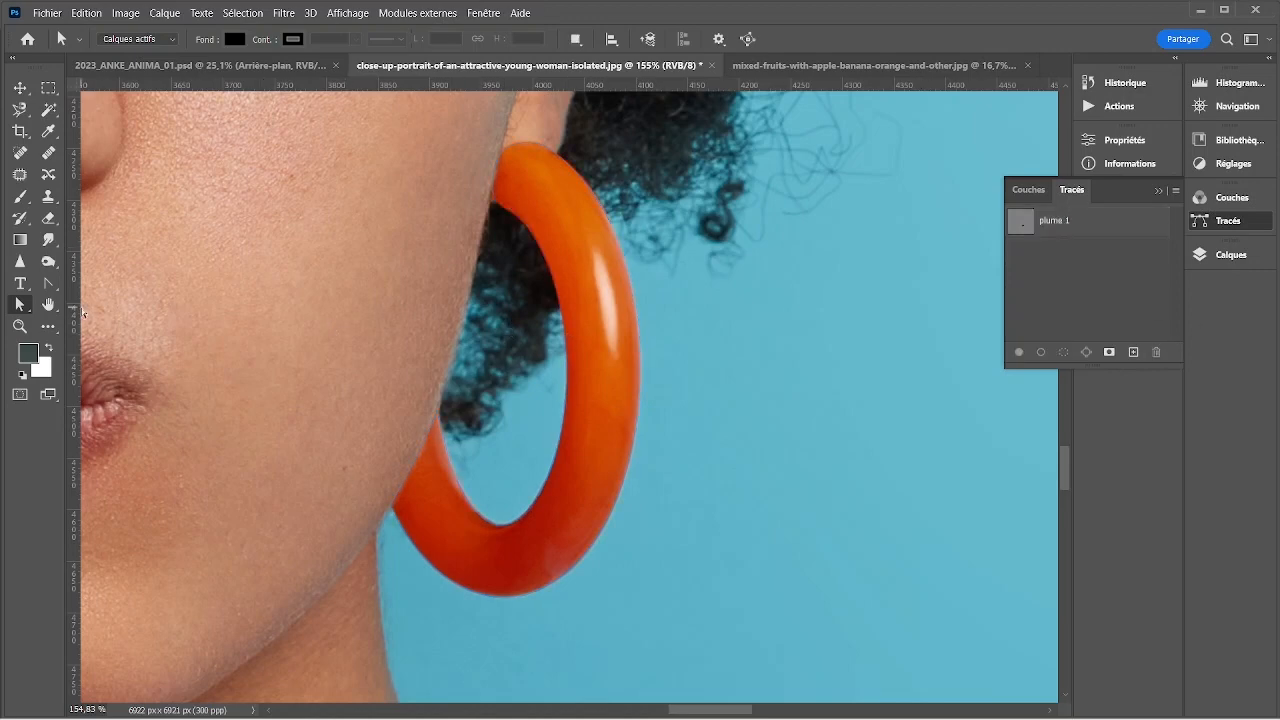
pyautogui.click(1021, 224)
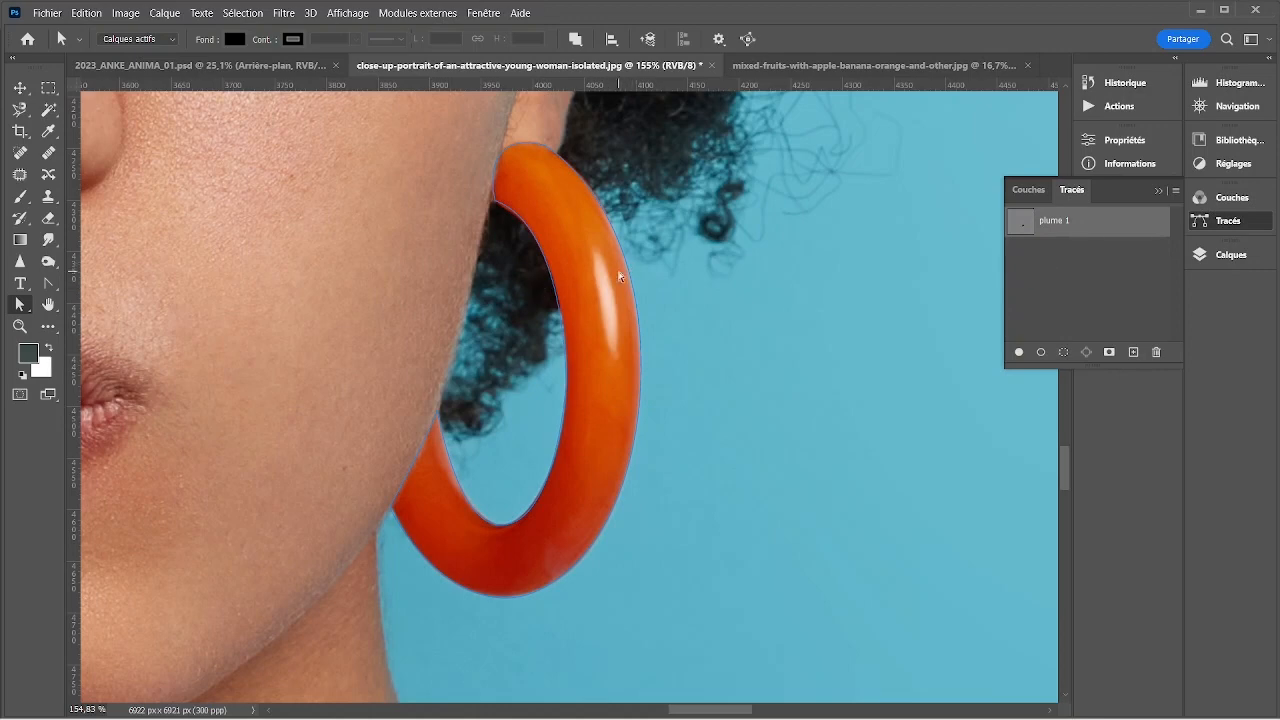
pyautogui.click(1087, 268)
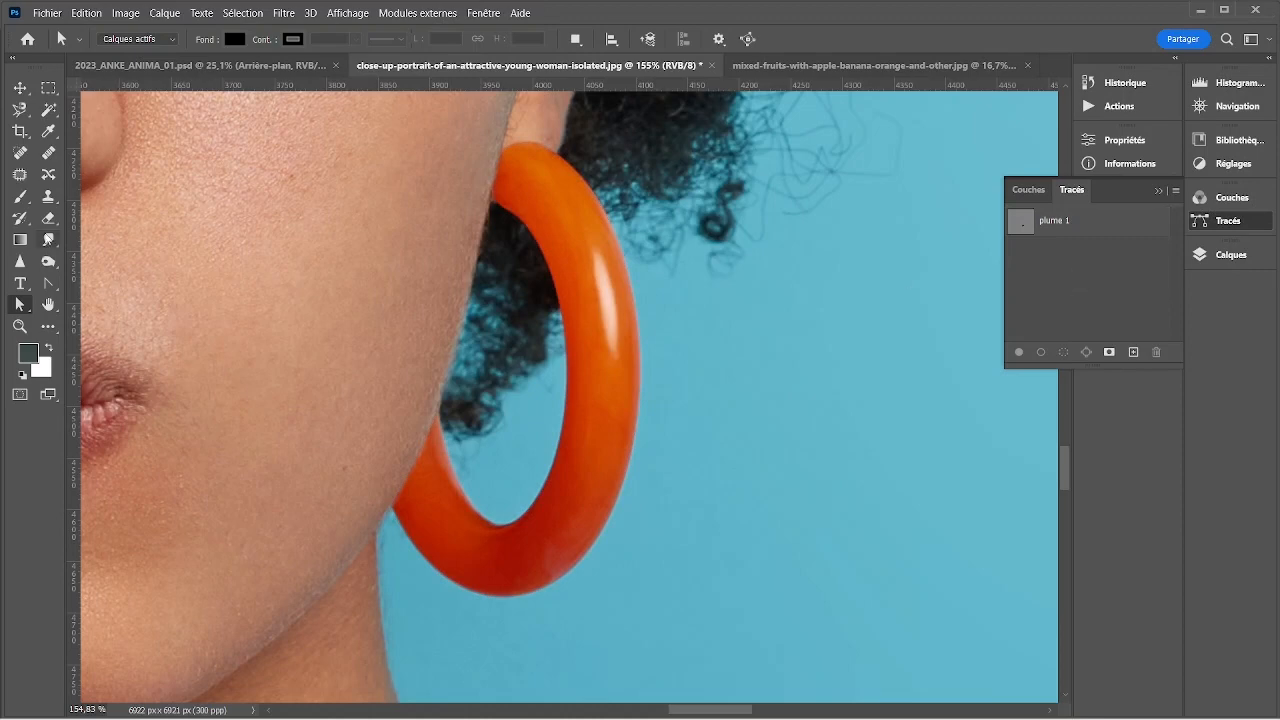
# - Draw a closed Freeform Pen path around the upper part of the earring and reposition an anchor point on its outer edge
pyautogui.click(48, 287)
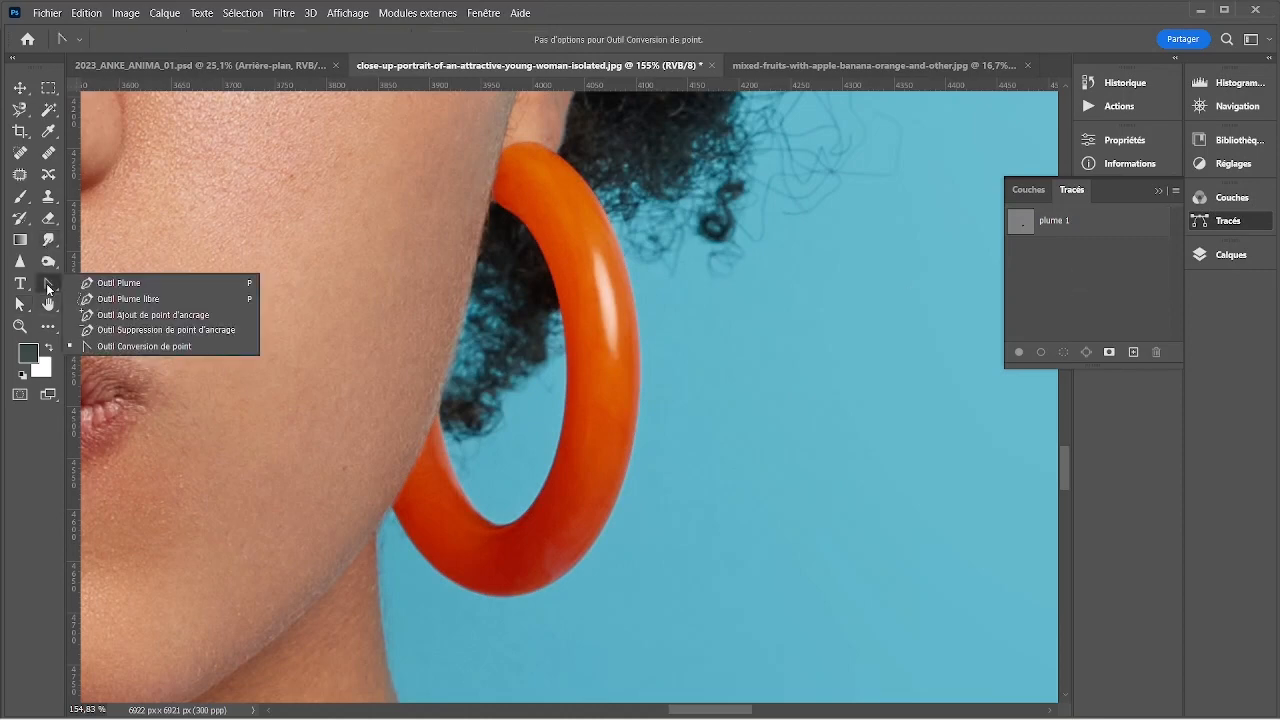
pyautogui.click(110, 298)
pyautogui.scroll(2, 588, 265)
pyautogui.scroll(1, 586, 238)
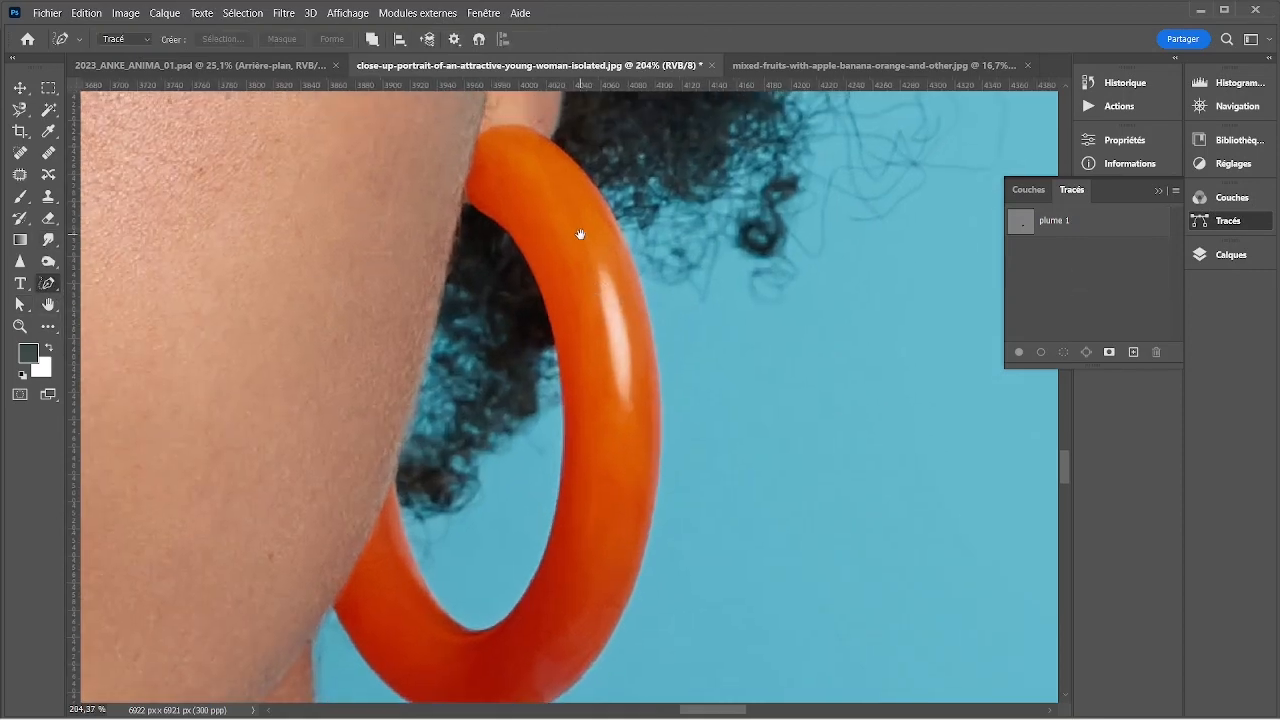
pyautogui.moveTo(560, 152)
pyautogui.mouseDown()
pyautogui.moveTo(620, 220)
pyautogui.moveTo(657, 336)
pyautogui.moveTo(649, 414)
pyautogui.moveTo(606, 437)
pyautogui.moveTo(581, 411)
pyautogui.moveTo(509, 234)
pyautogui.moveTo(509, 181)
pyautogui.moveTo(556, 148)
pyautogui.mouseUp()
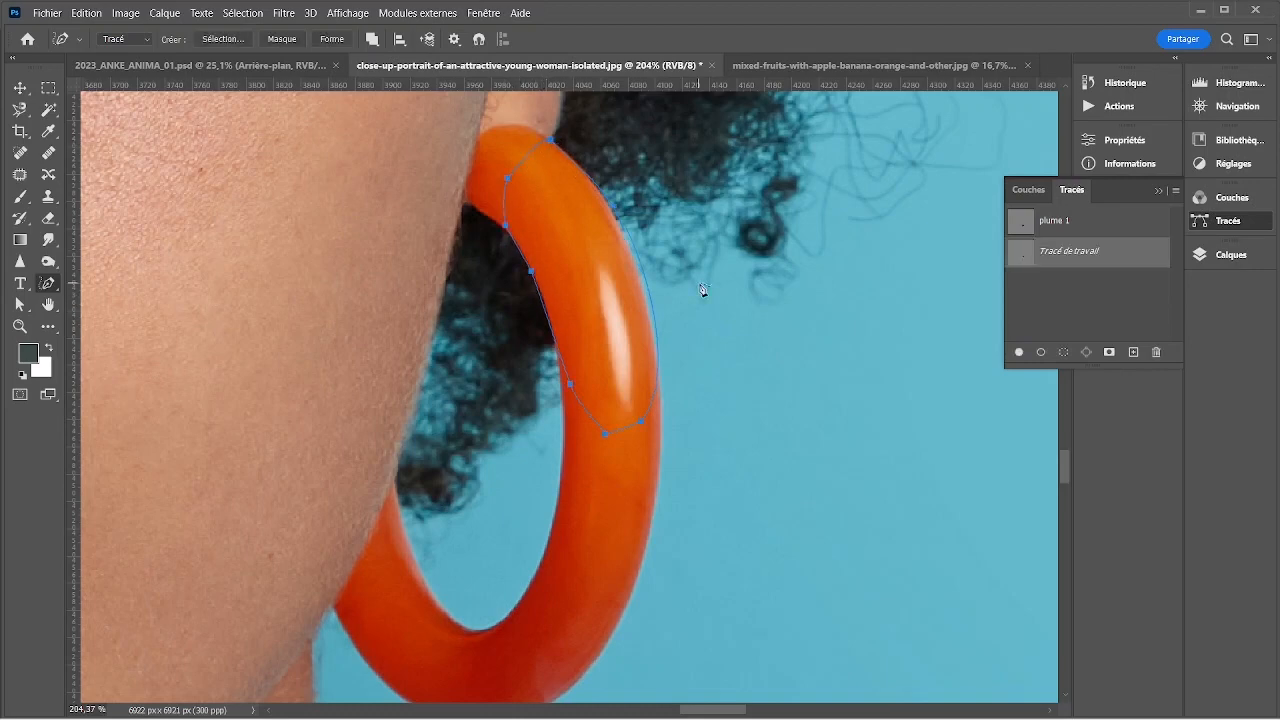
pyautogui.press('a')
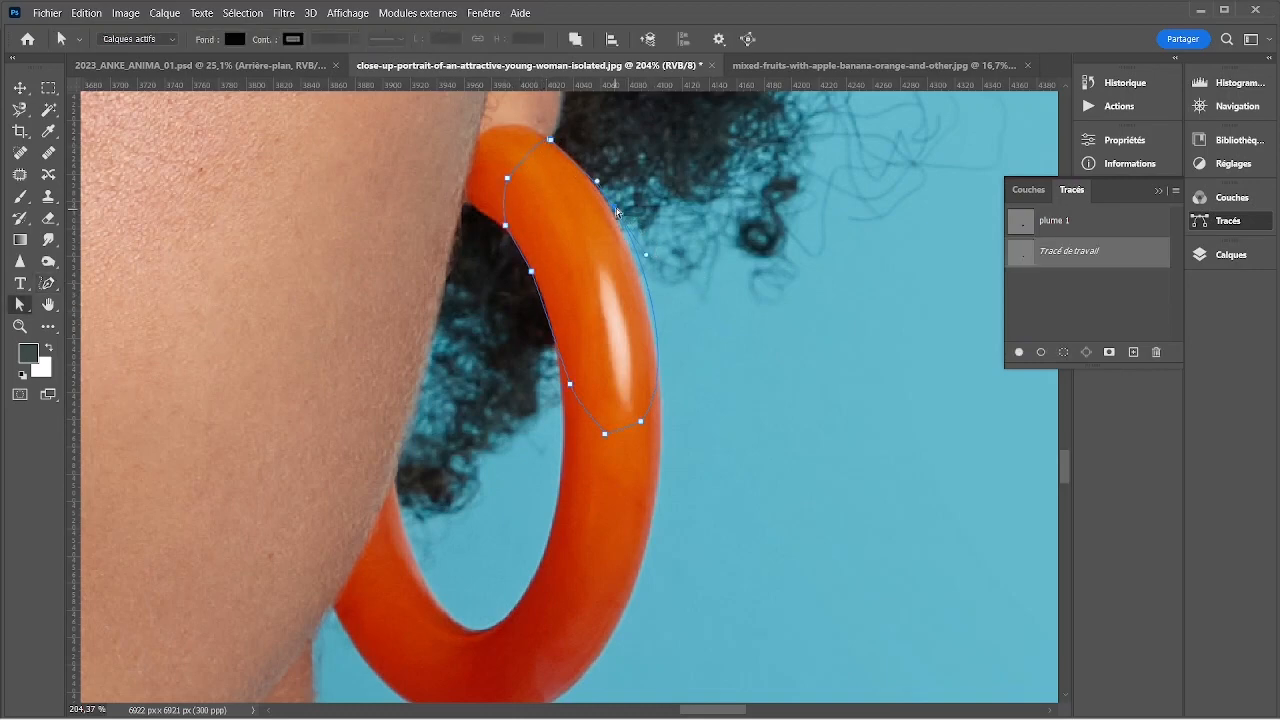
pyautogui.click(604, 202)
# - Save the freeform work path as a permanent path named "plume libre" and deselect it
pyautogui.moveTo(1112, 260); pyautogui.dragTo(1134, 354)
pyautogui.doubleClick(1051, 249)
pyautogui.write('plume libre')
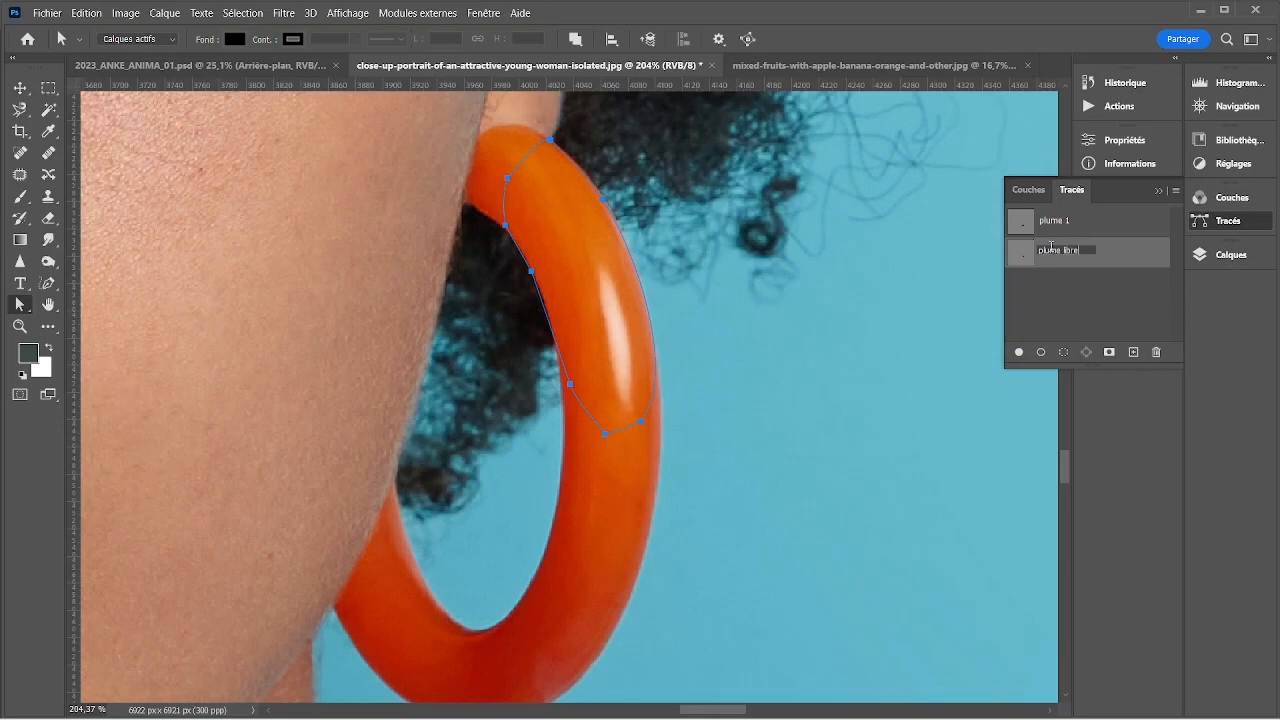
pyautogui.press('Return')
pyautogui.click(1089, 322)
# - Try adding an anchor point to the outer edge of the "plume 1" path with the Add Anchor Point tool and undo it
pyautogui.press('p')
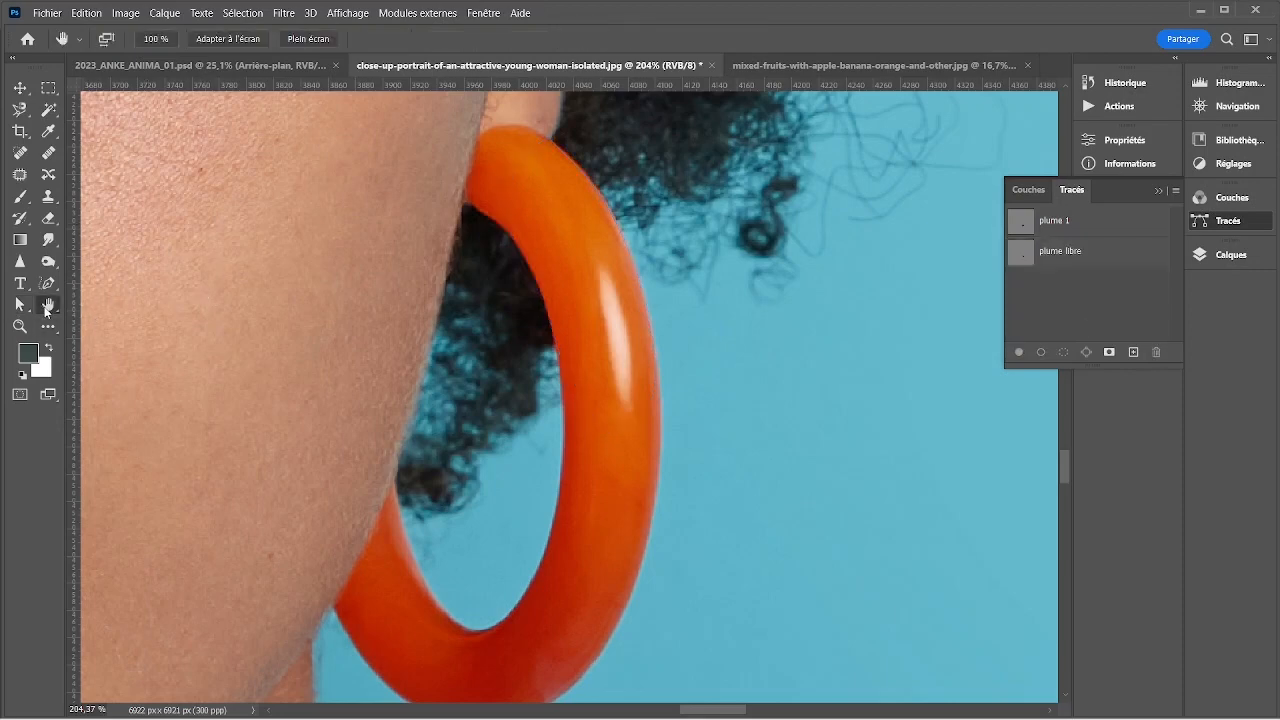
pyautogui.click(49, 282)
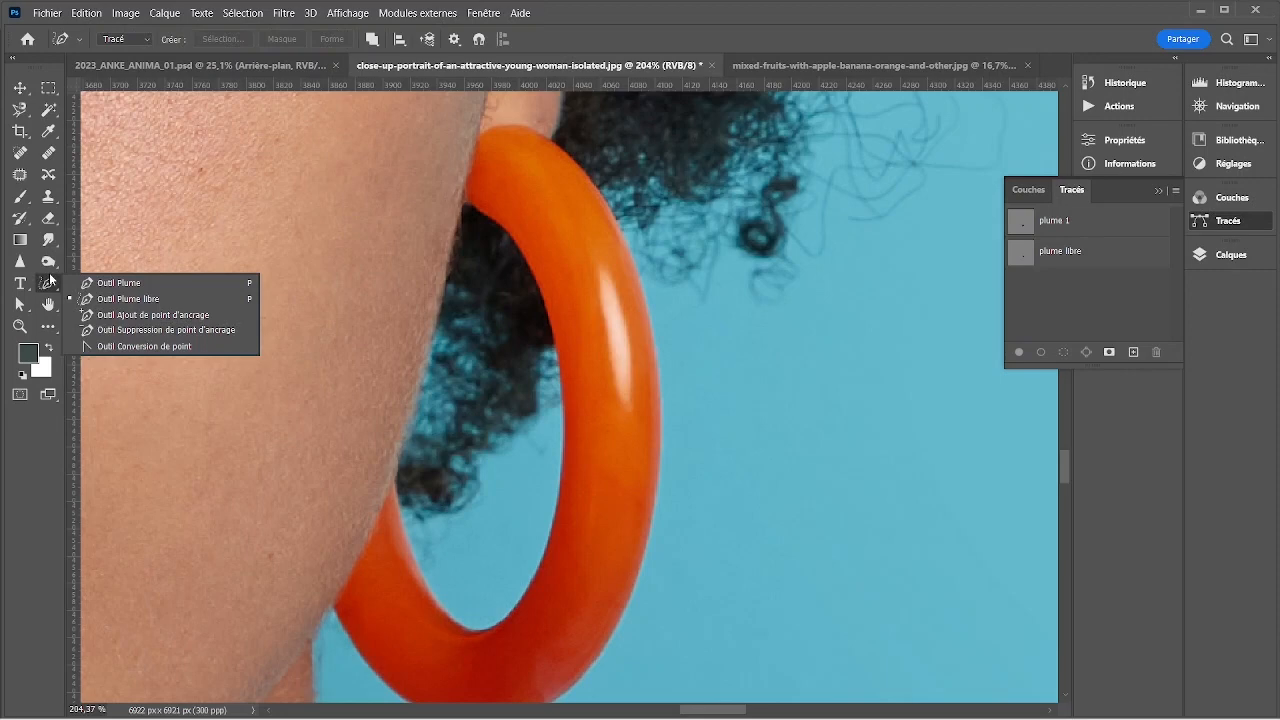
pyautogui.click(155, 315)
pyautogui.click(1079, 250)
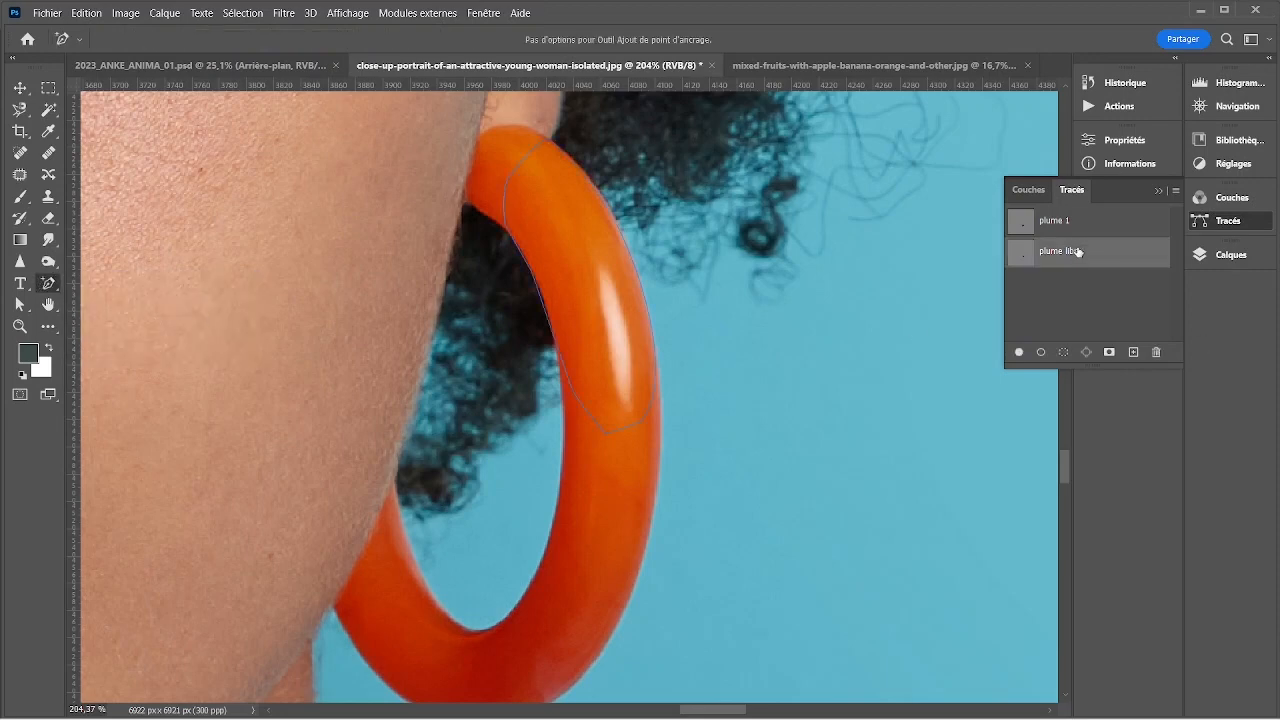
pyautogui.click(1080, 222)
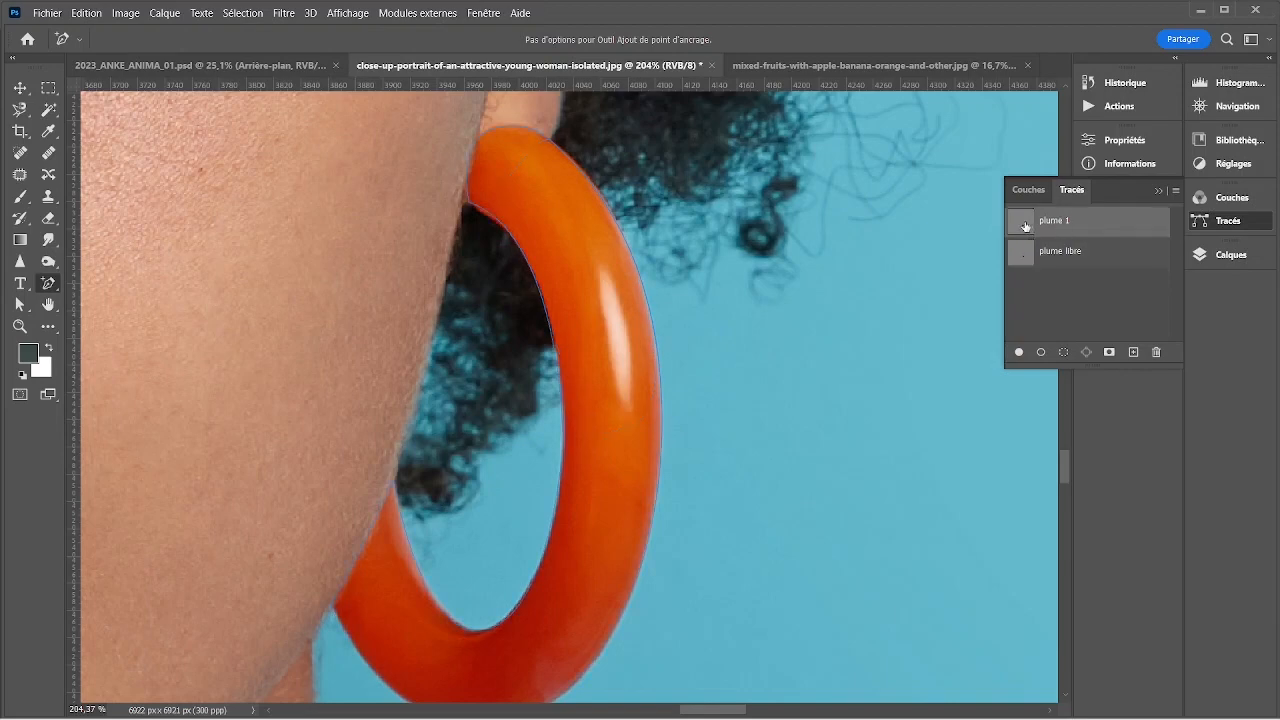
pyautogui.click(651, 313)
pyautogui.click(646, 298)
pyautogui.hotkey('ctrl', 'z')
# - Try the Delete Anchor Point tool on the "plume 1" path and undo the last edit
pyautogui.rightClick(48, 284)
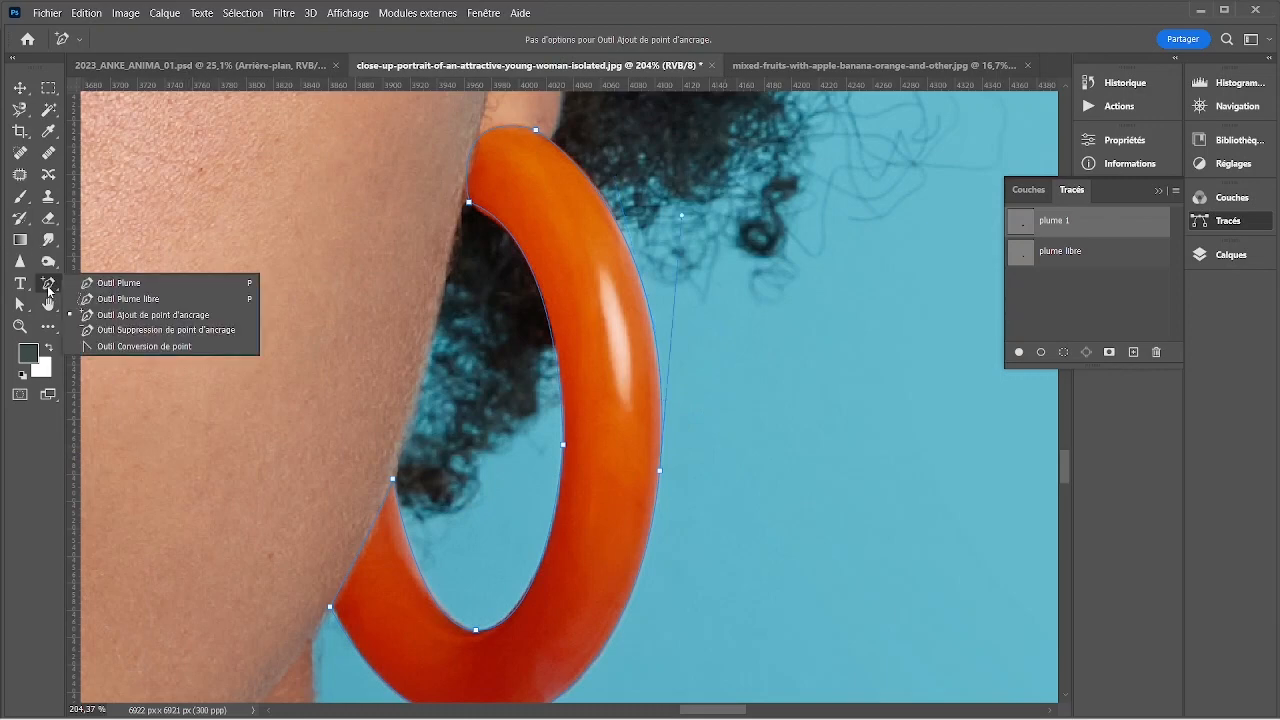
pyautogui.click(155, 331)
pyautogui.press('a')
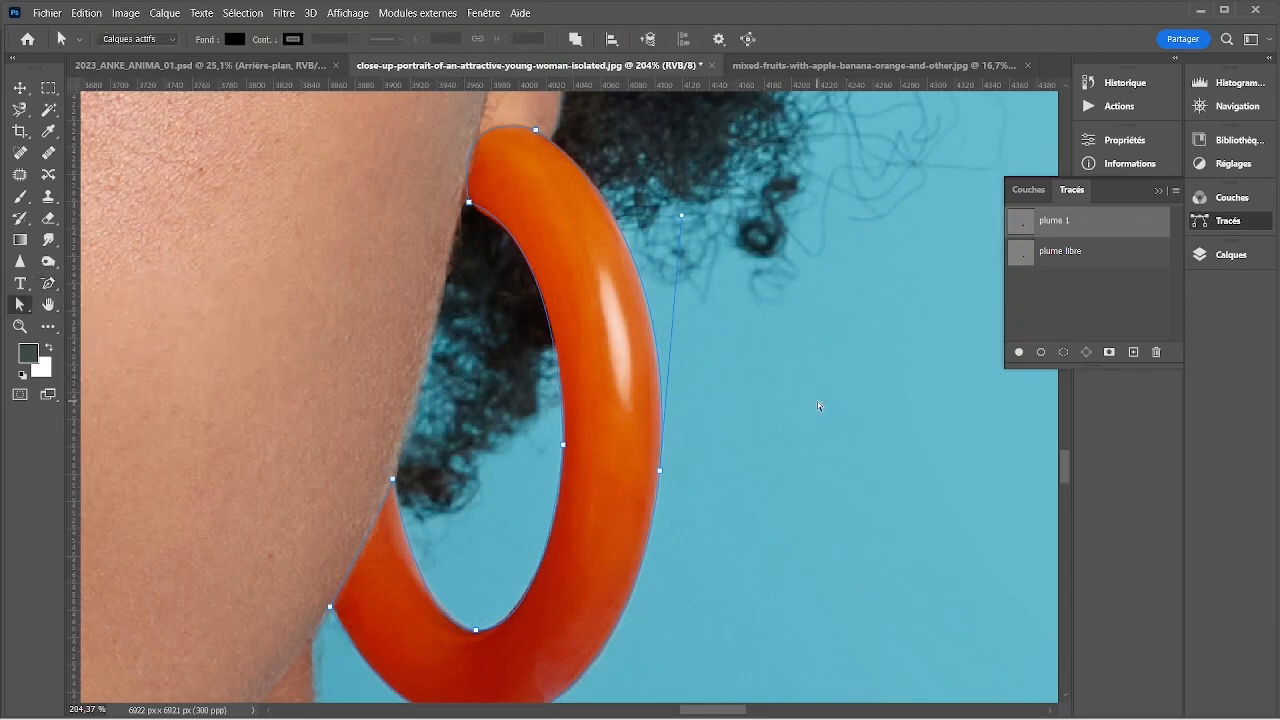
pyautogui.hotkey('ctrl', 'z')
# - Add three new empty layers above the background layer
pyautogui.scroll(-5, 609, 376)
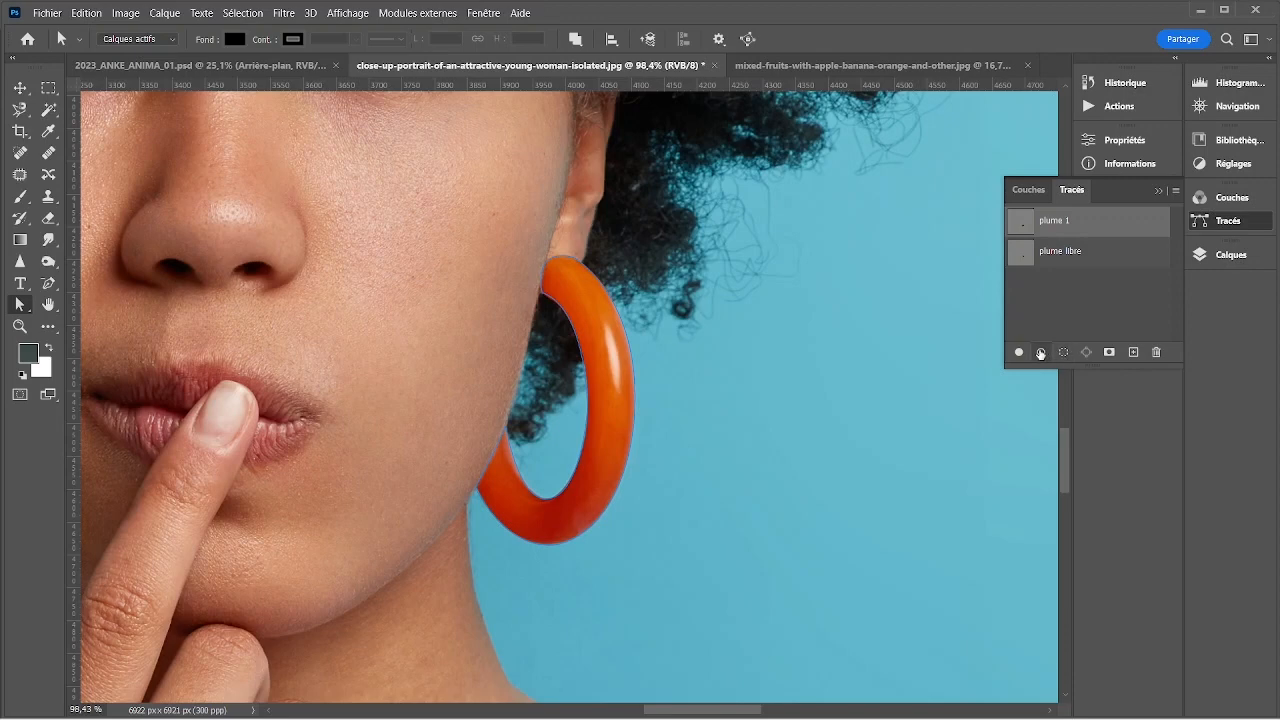
pyautogui.click(1264, 253)
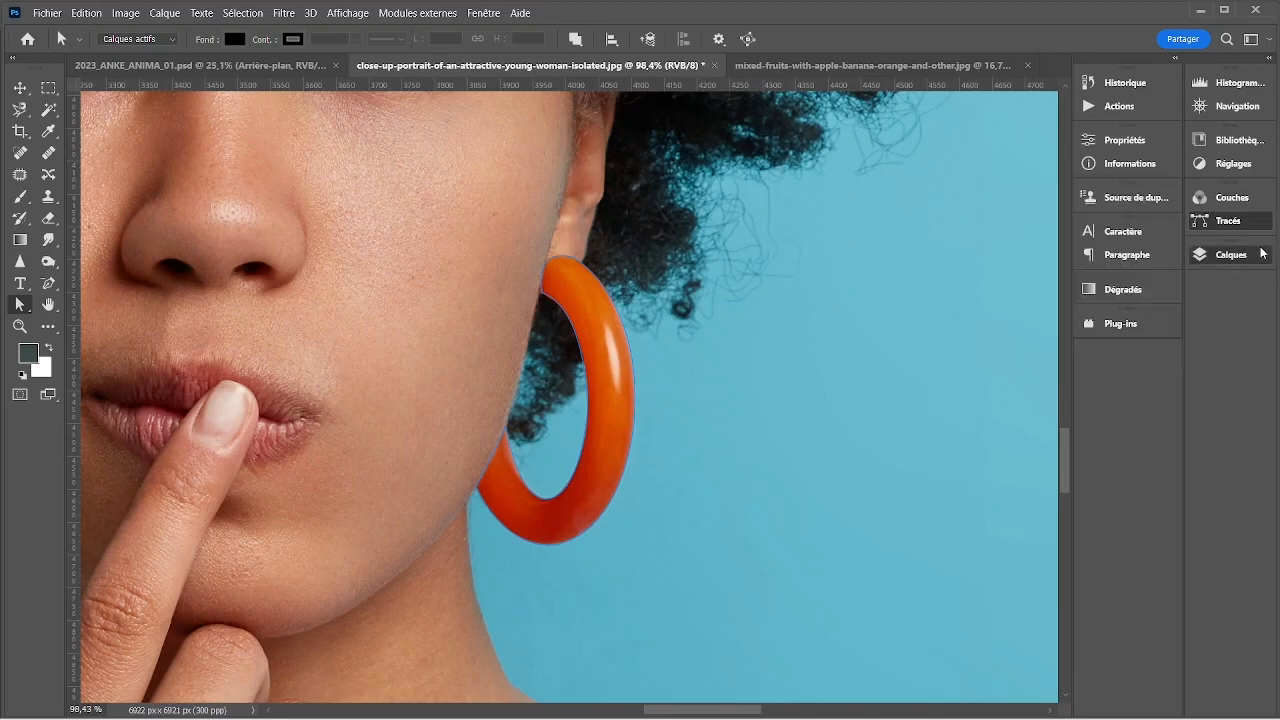
pyautogui.click(1131, 646)
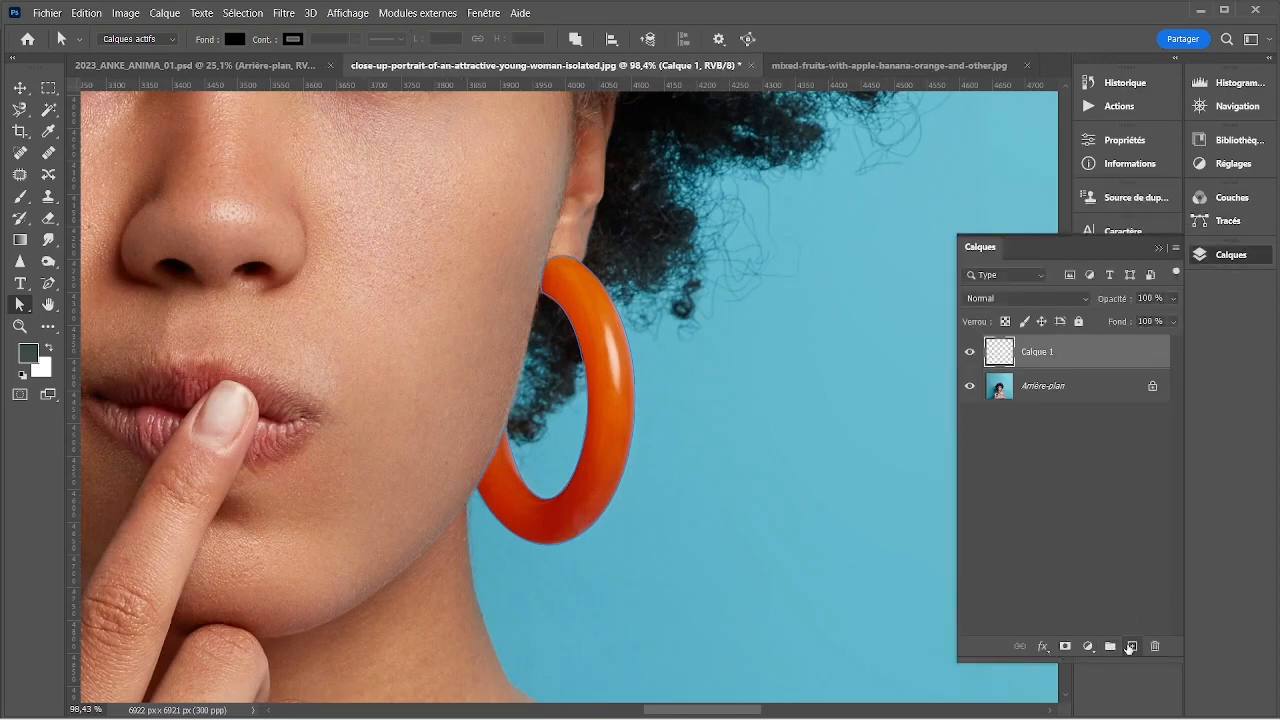
pyautogui.click(1131, 646)
pyautogui.click(1131, 646)
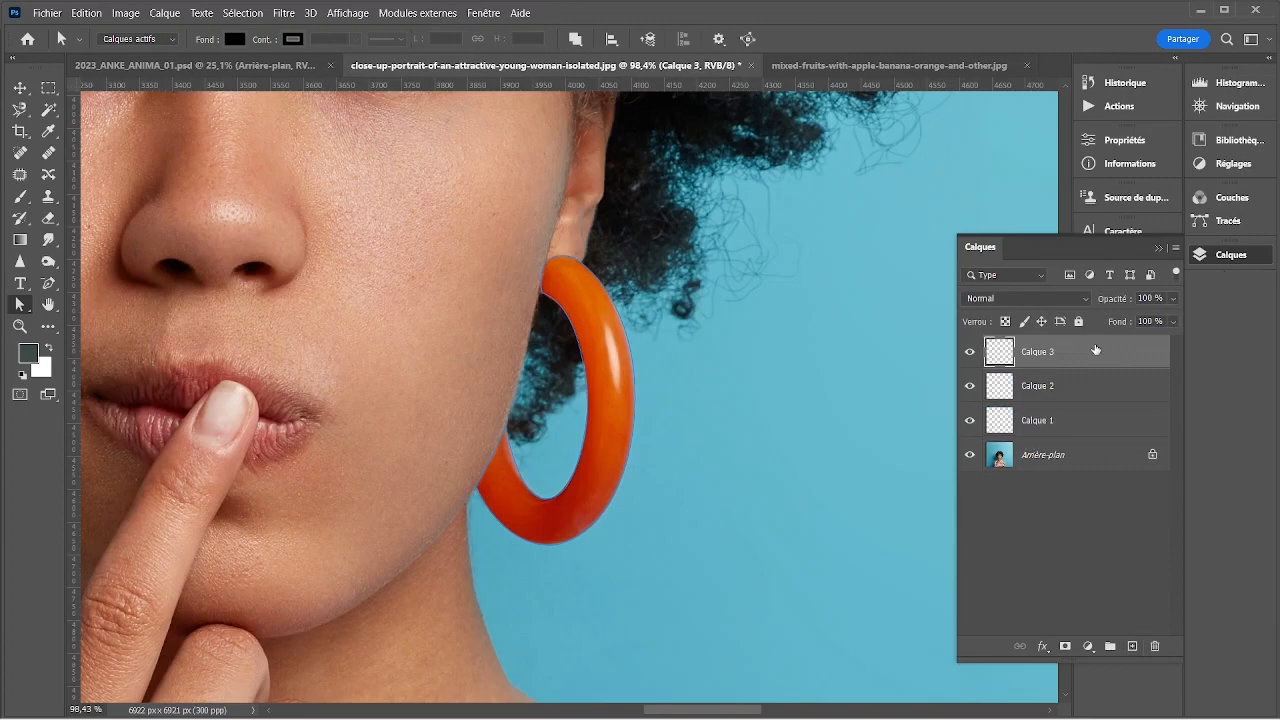
# - Fill the "plume 1" path with the foreground colour on the layer Calque 1
pyautogui.click(1066, 414)
pyautogui.click(1228, 221)
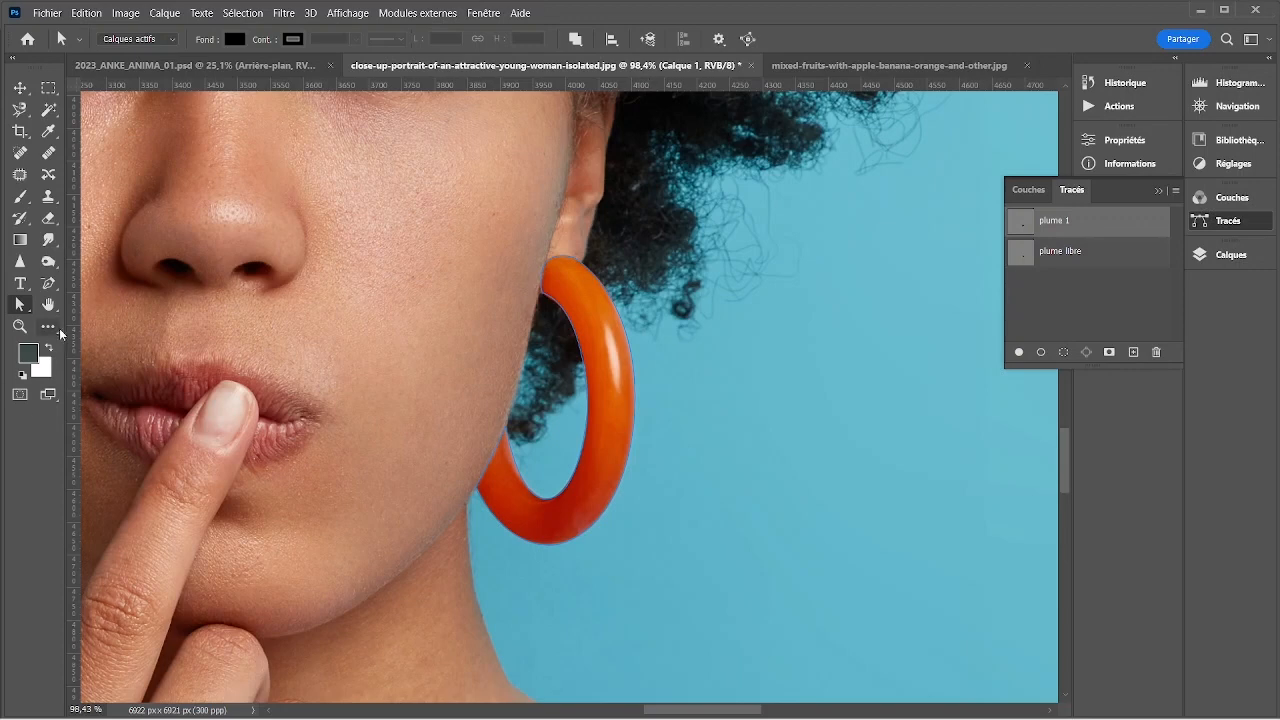
pyautogui.click(1019, 352)
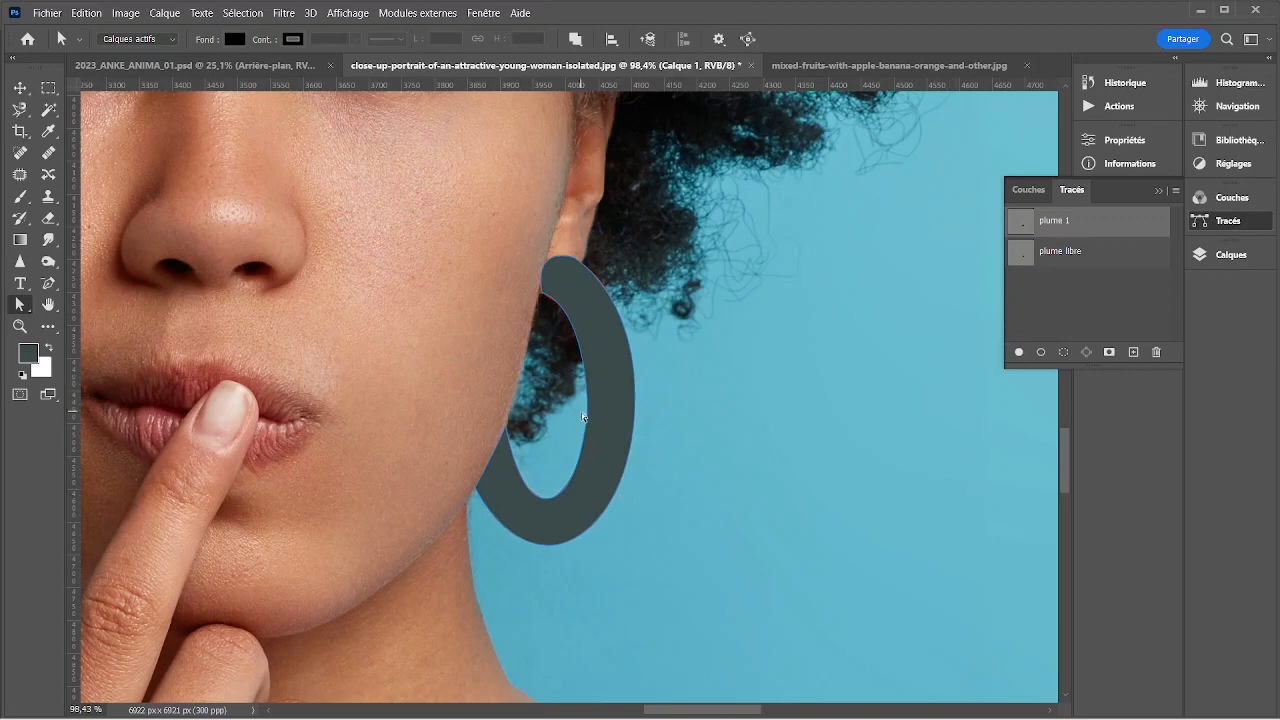
# - Make the layer Calque 2 active and swap the foreground and background colours
pyautogui.click(1222, 254)
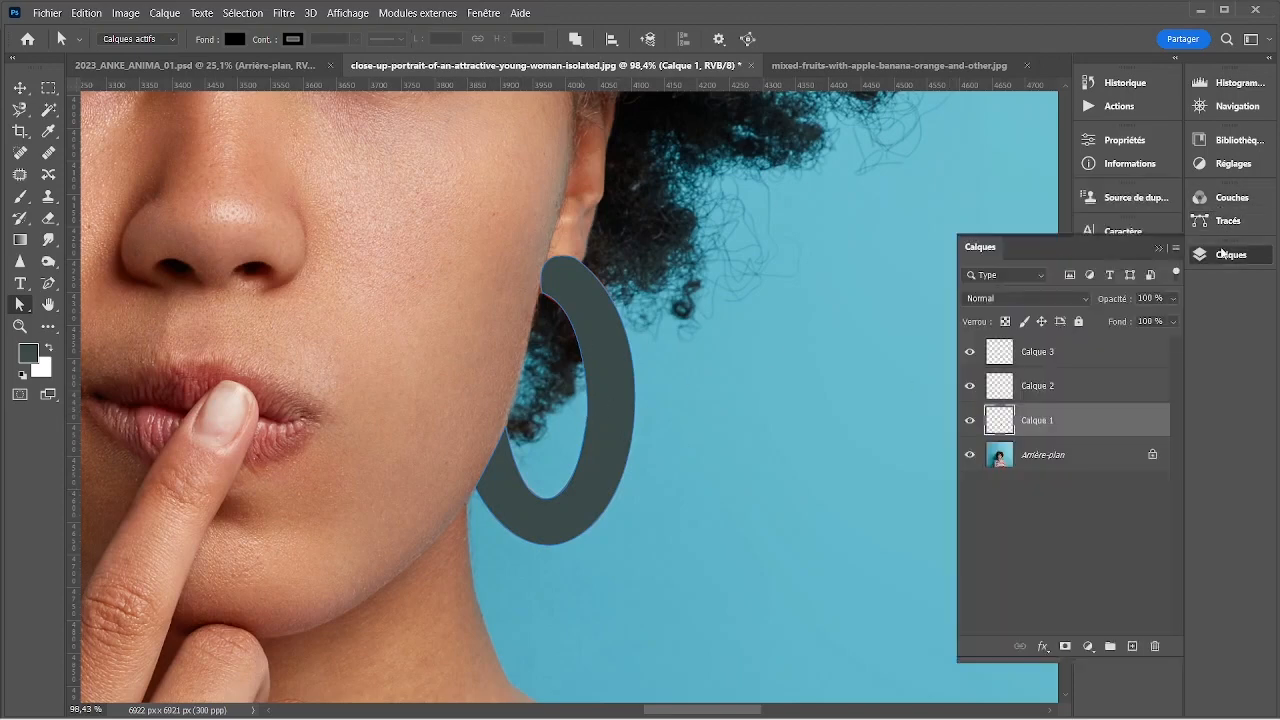
pyautogui.click(1048, 390)
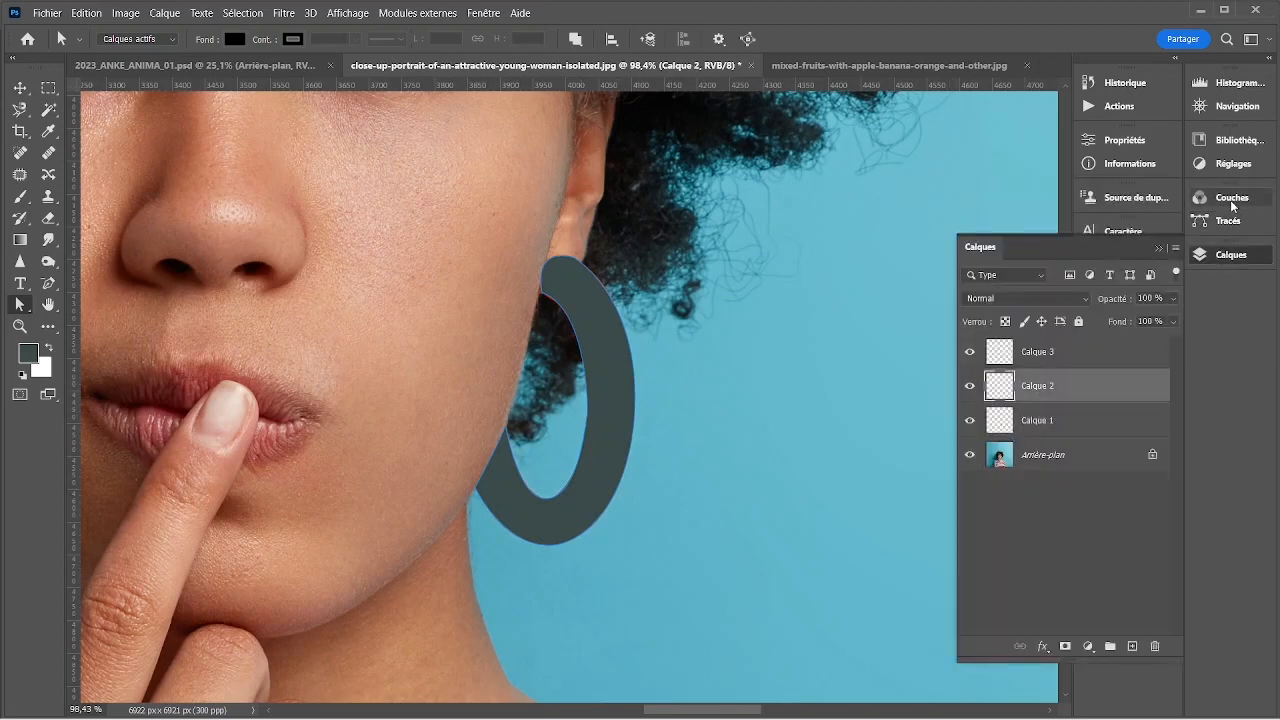
pyautogui.click(1226, 222)
pyautogui.click(1228, 218)
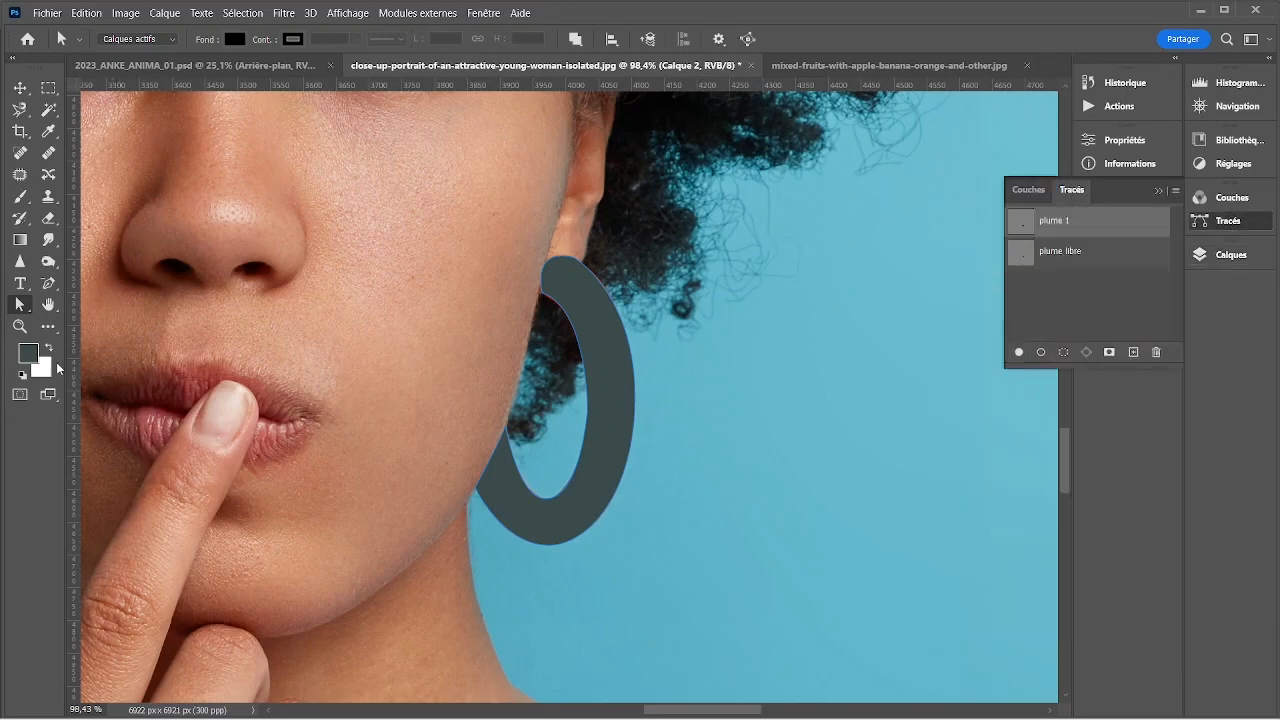
pyautogui.press('x')
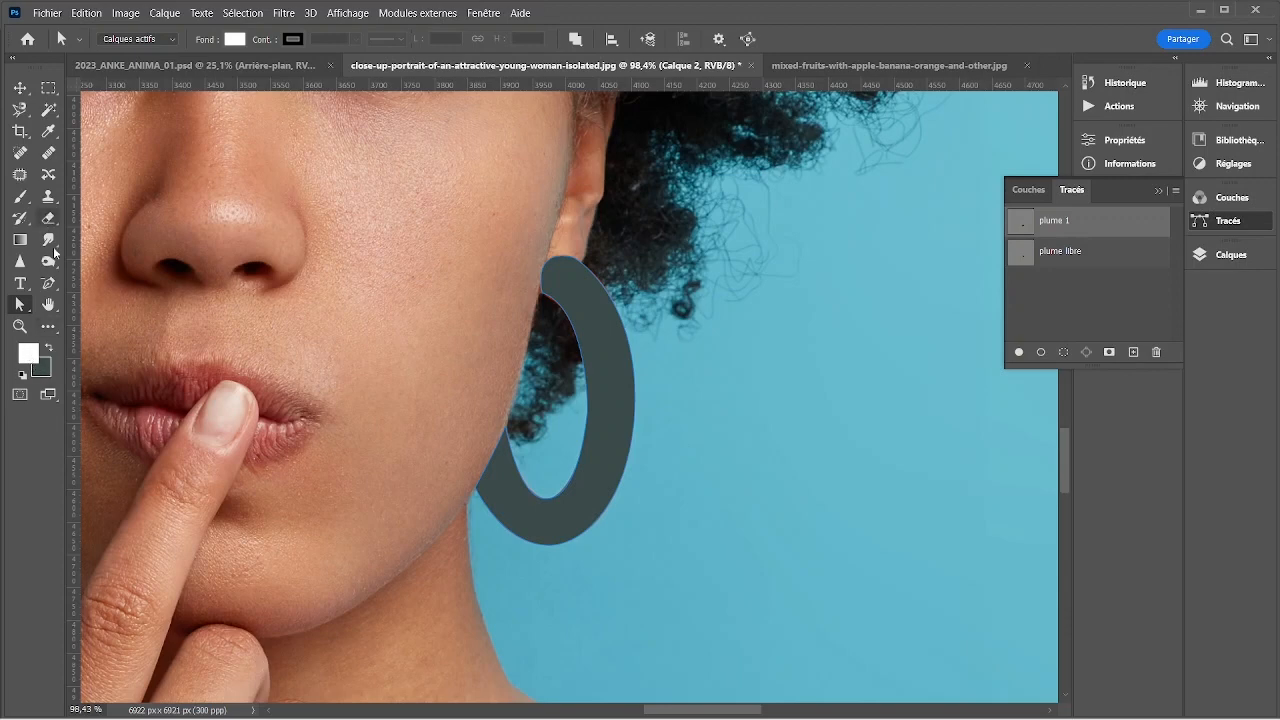
# - Set up the Brush tool with a 23 px soft round tip and 66 % hardness
pyautogui.hotkey('shift', 'b')
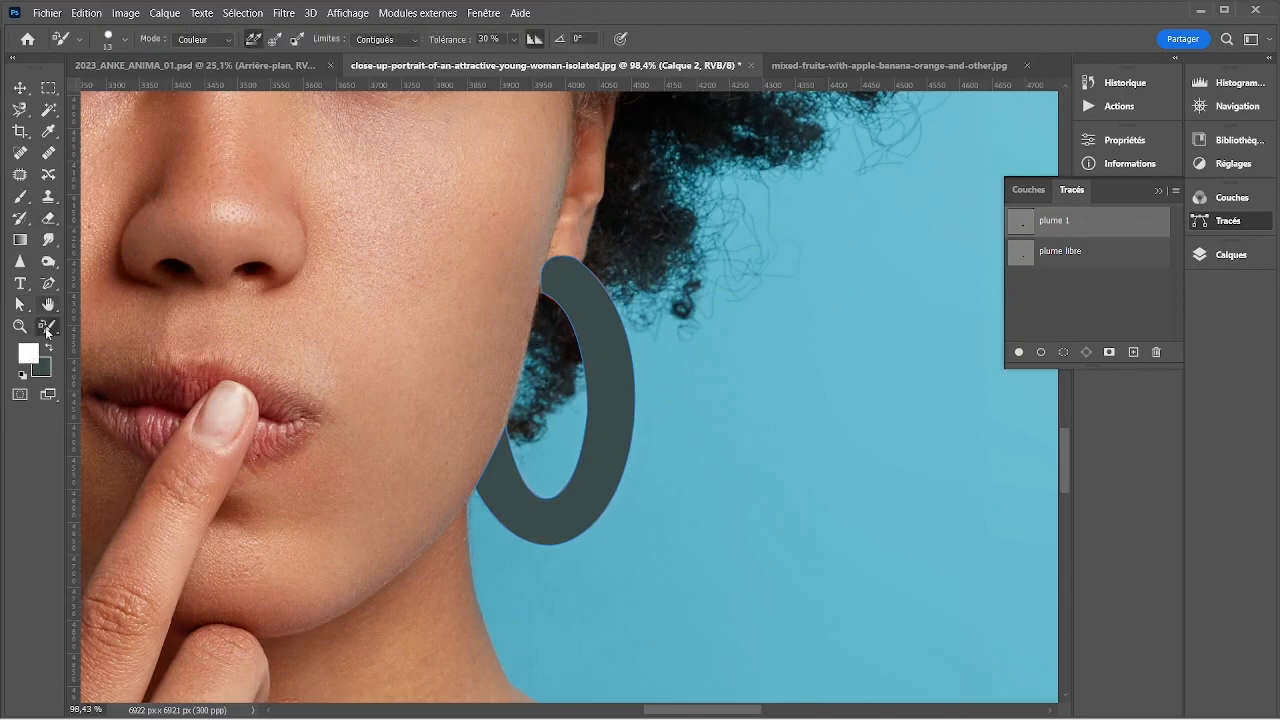
pyautogui.click(16, 200)
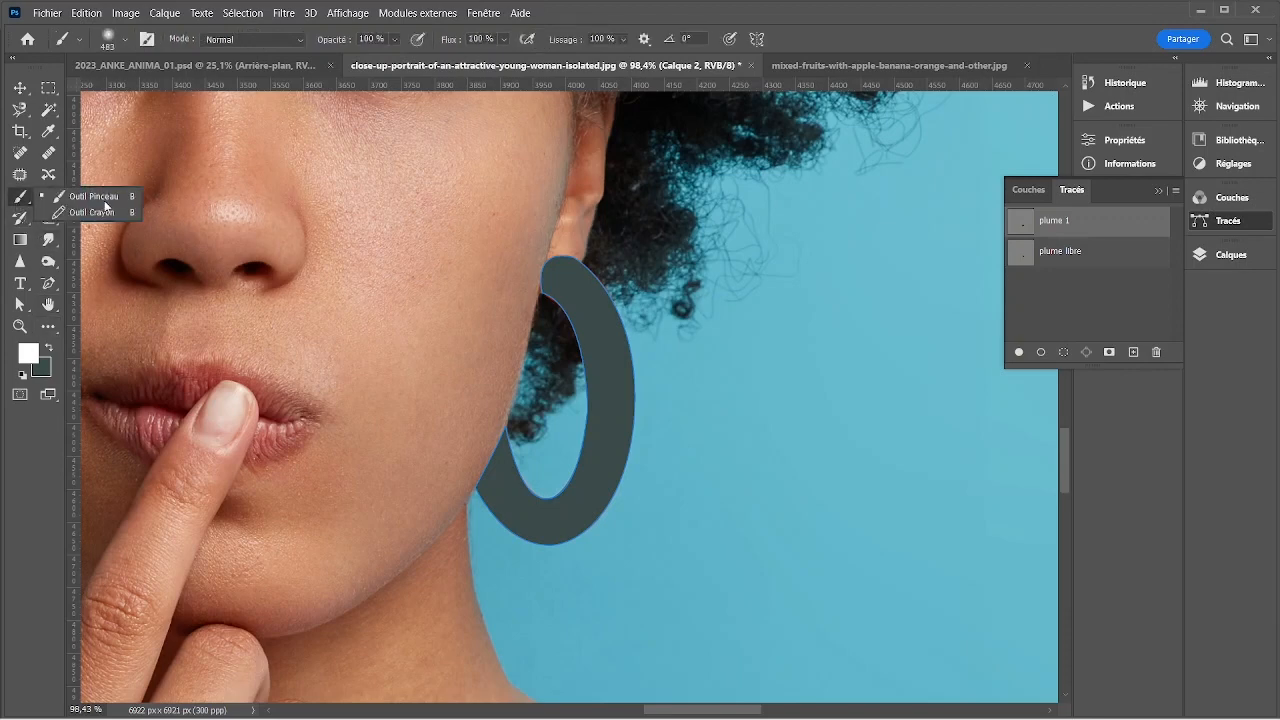
pyautogui.rightClick(562, 330)
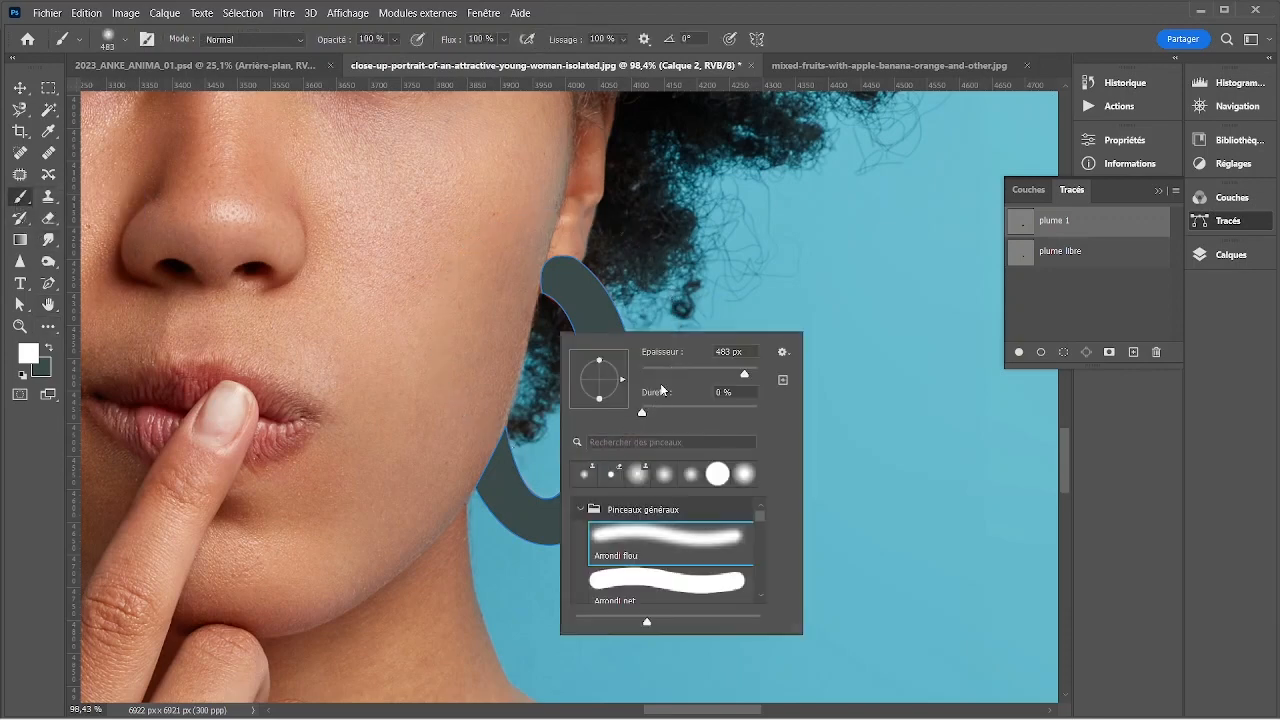
pyautogui.moveTo(697, 375)
pyautogui.mouseDown()
pyautogui.moveTo(655, 373)
pyautogui.moveTo(723, 374)
pyautogui.mouseUp()
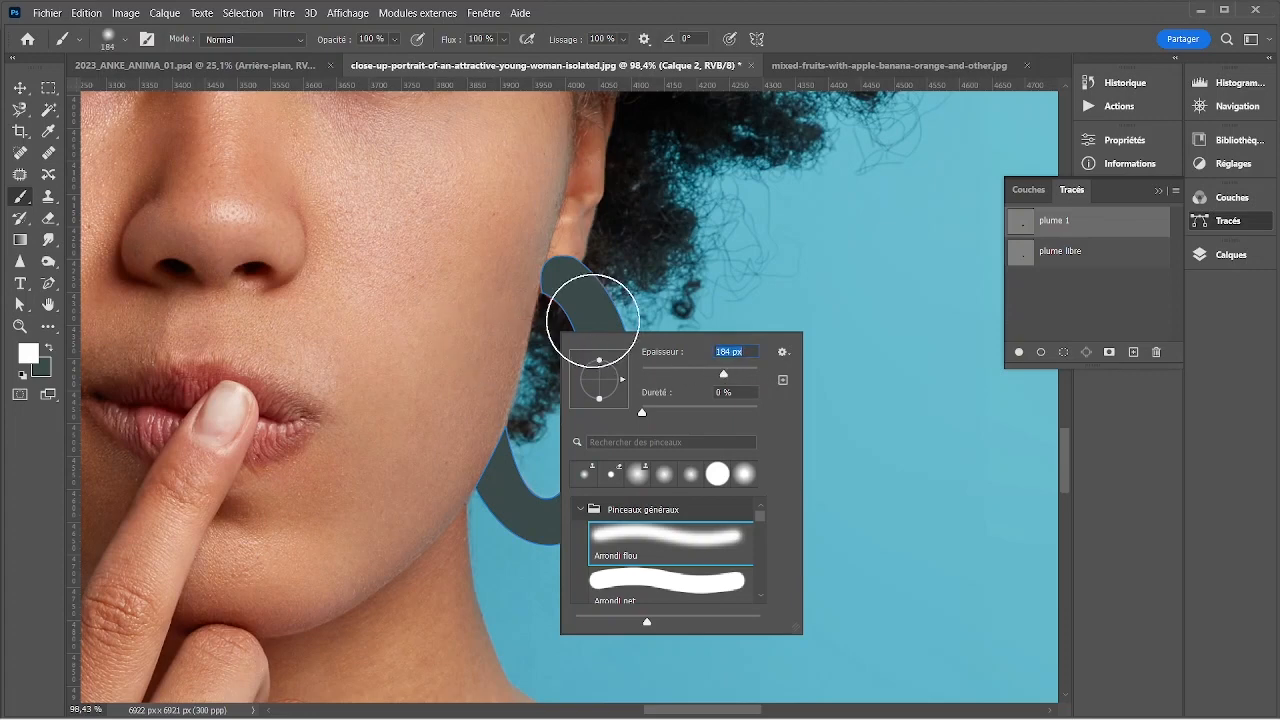
pyautogui.click(647, 374)
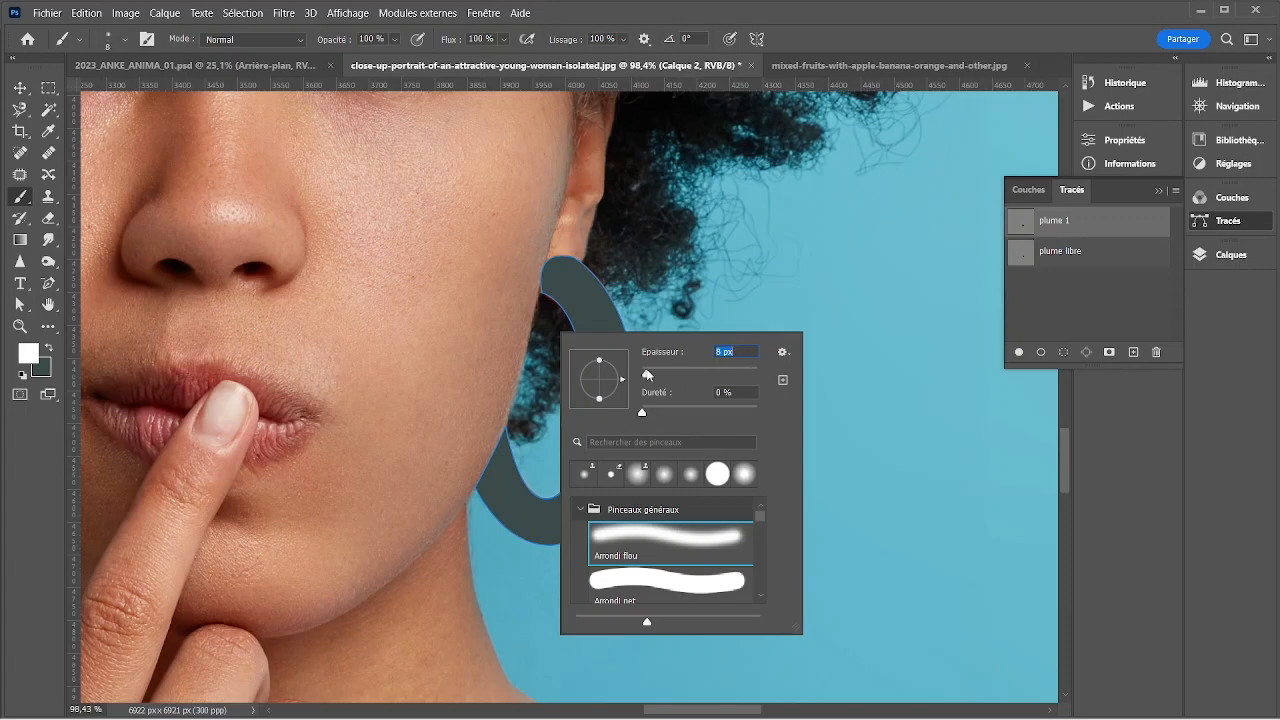
pyautogui.moveTo(648, 372); pyautogui.dragTo(655, 372)
pyautogui.moveTo(657, 416); pyautogui.dragTo(717, 412)
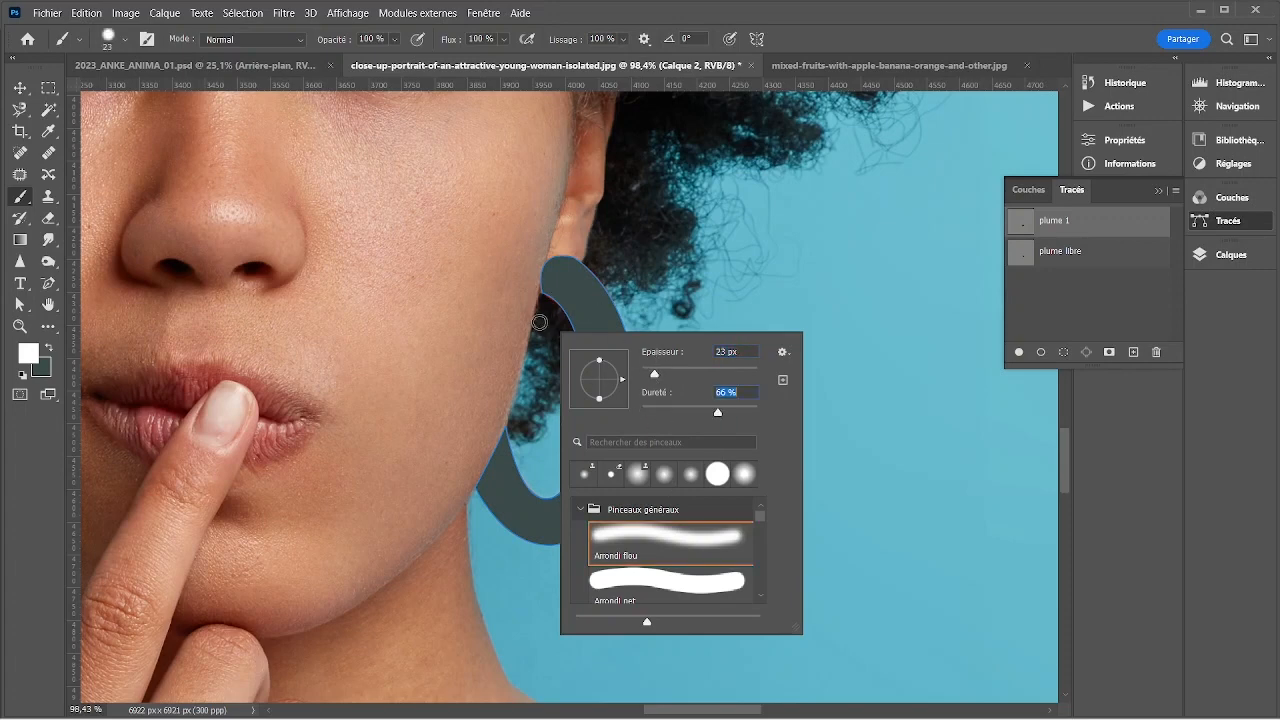
pyautogui.press('Return')
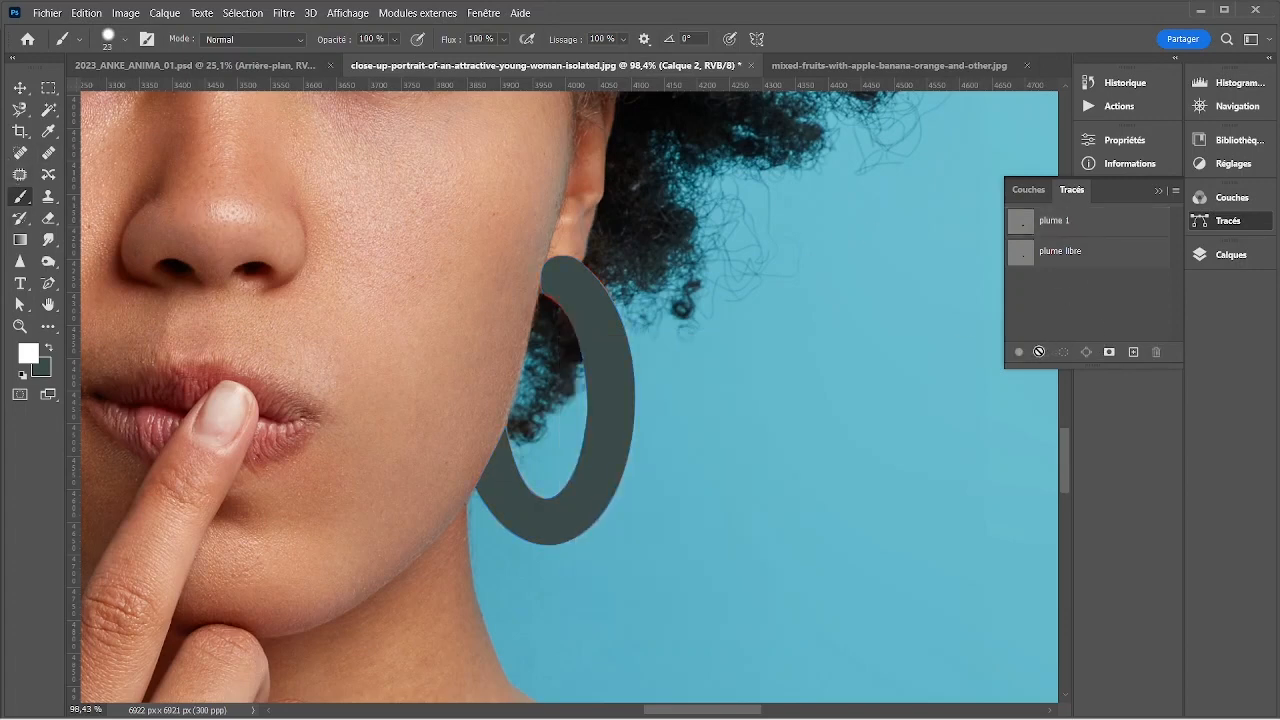
# - Stroke the "plume 1" path in white on Calque 2, choosing the Brush (Pinceau) and enabling simulated pressure in the stroke options
pyautogui.click(1016, 225)
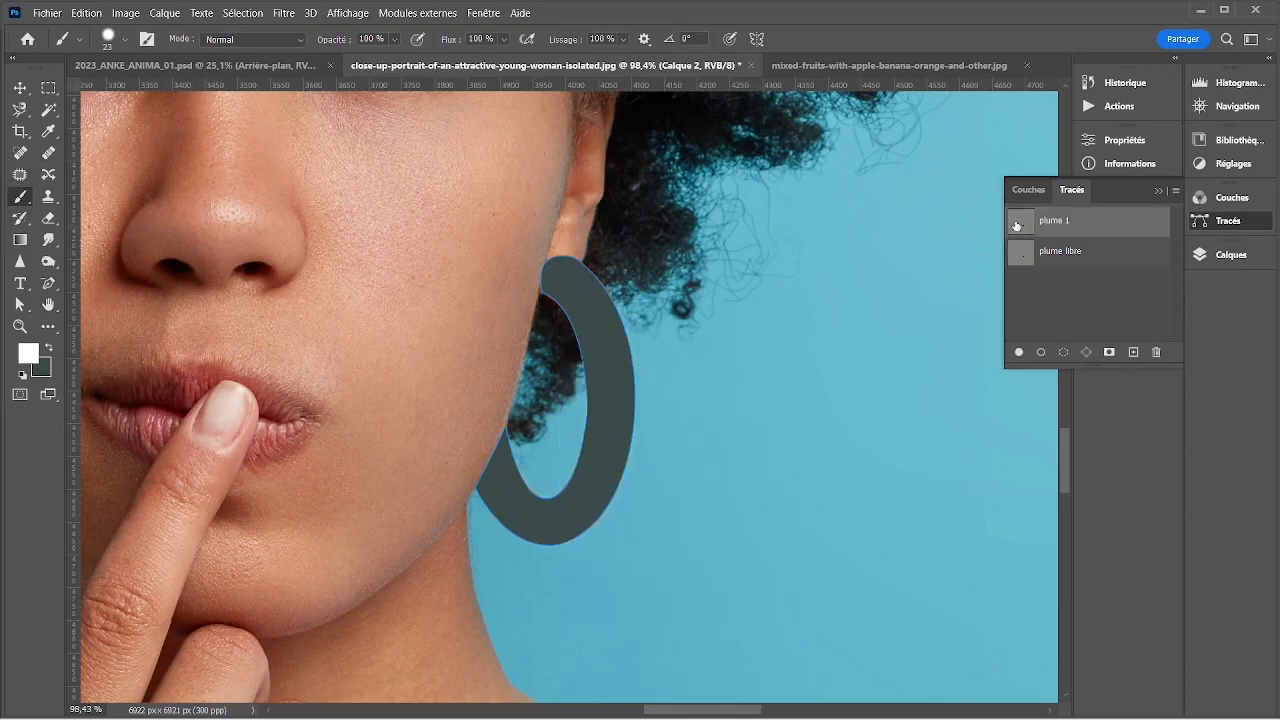
pyautogui.click(1231, 254)
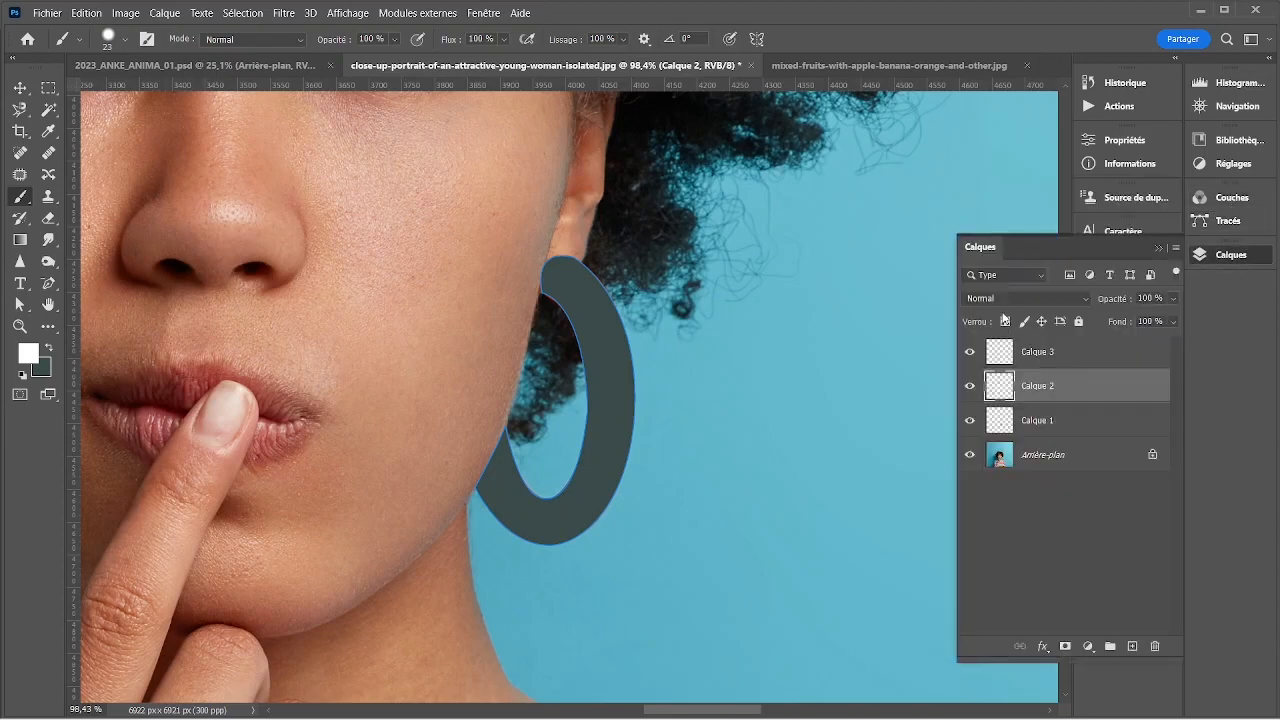
pyautogui.click(1242, 206)
pyautogui.click(1229, 220)
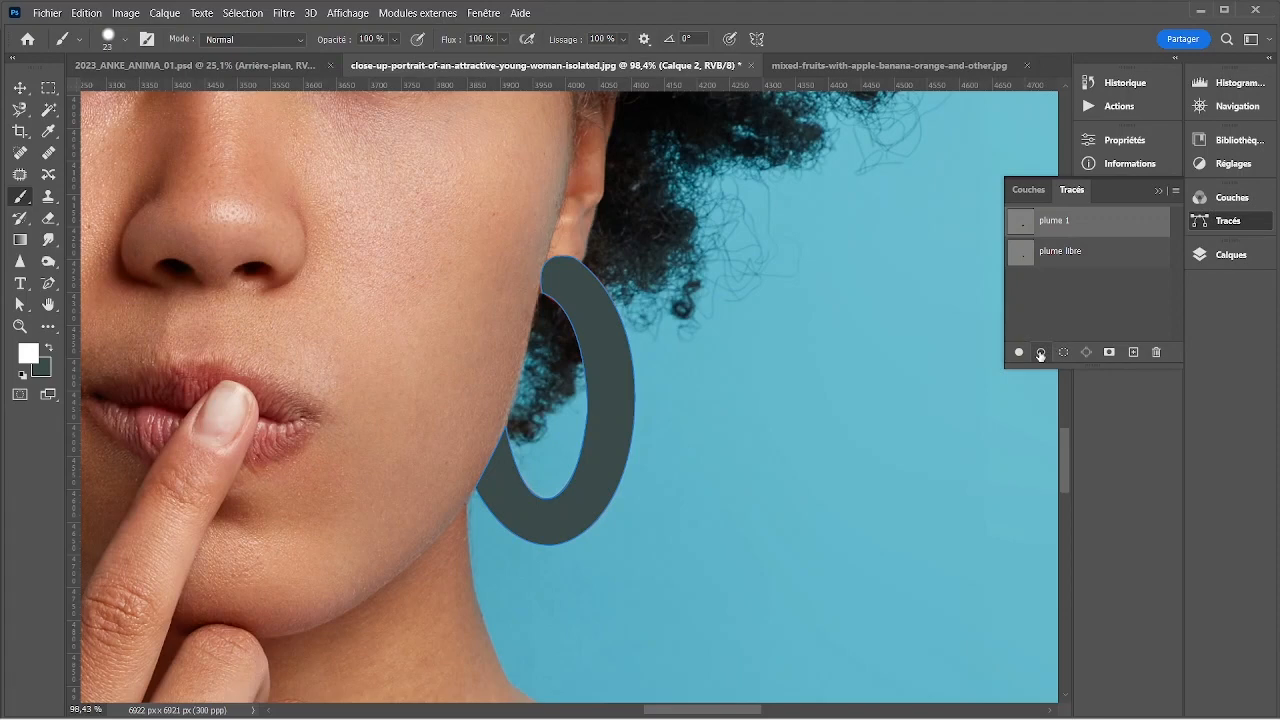
pyautogui.press('alt')
pyautogui.keyDown('alt'); pyautogui.click(1040, 354); pyautogui.keyUp('alt')
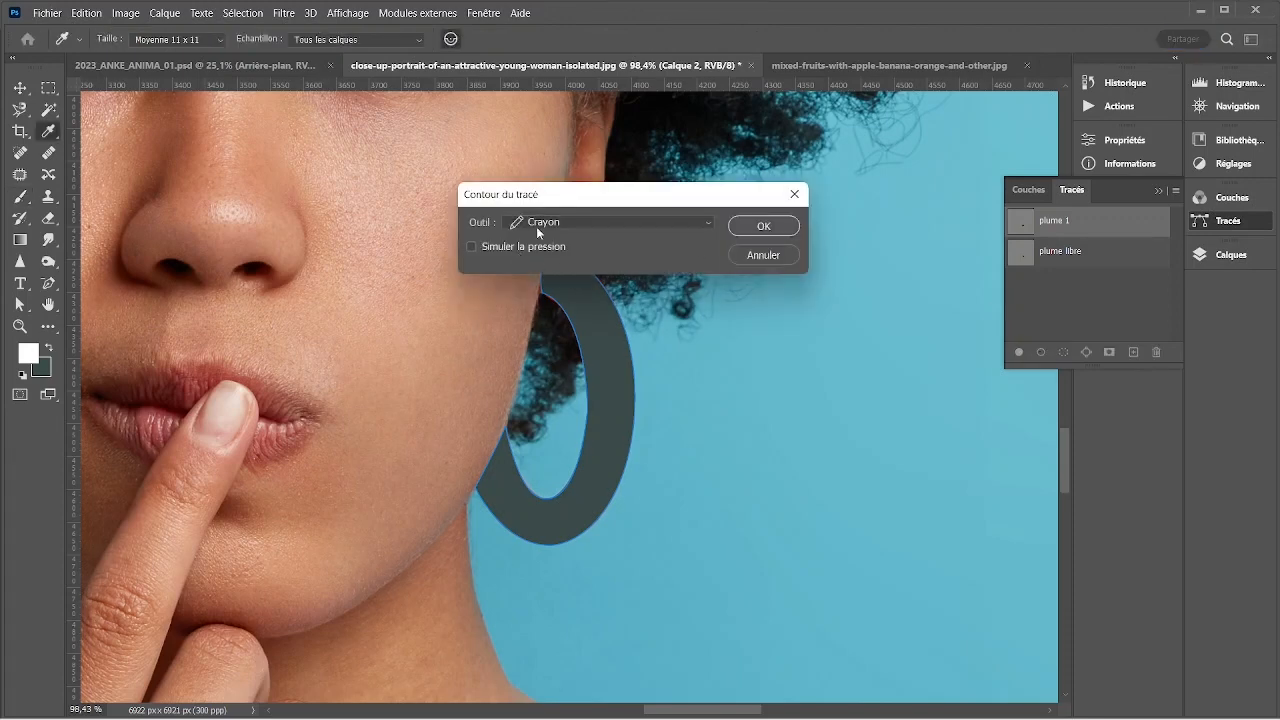
pyautogui.click(542, 222)
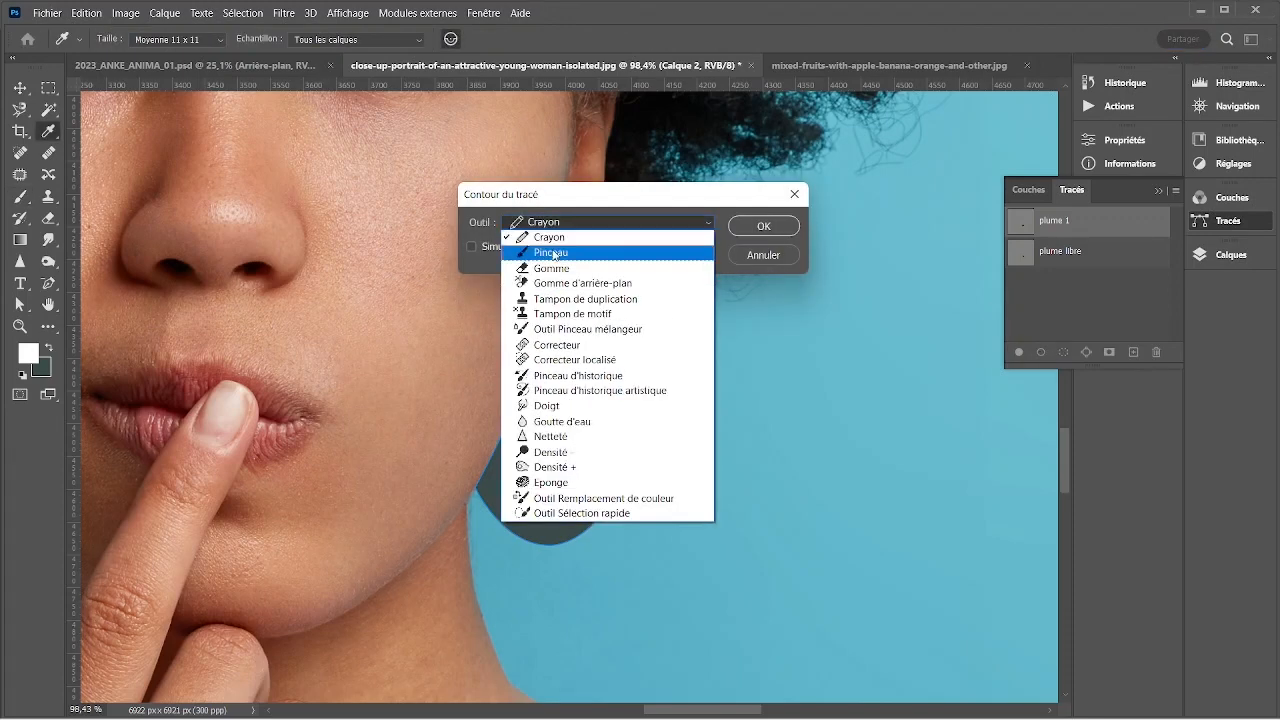
pyautogui.click(553, 254)
pyautogui.click(547, 222)
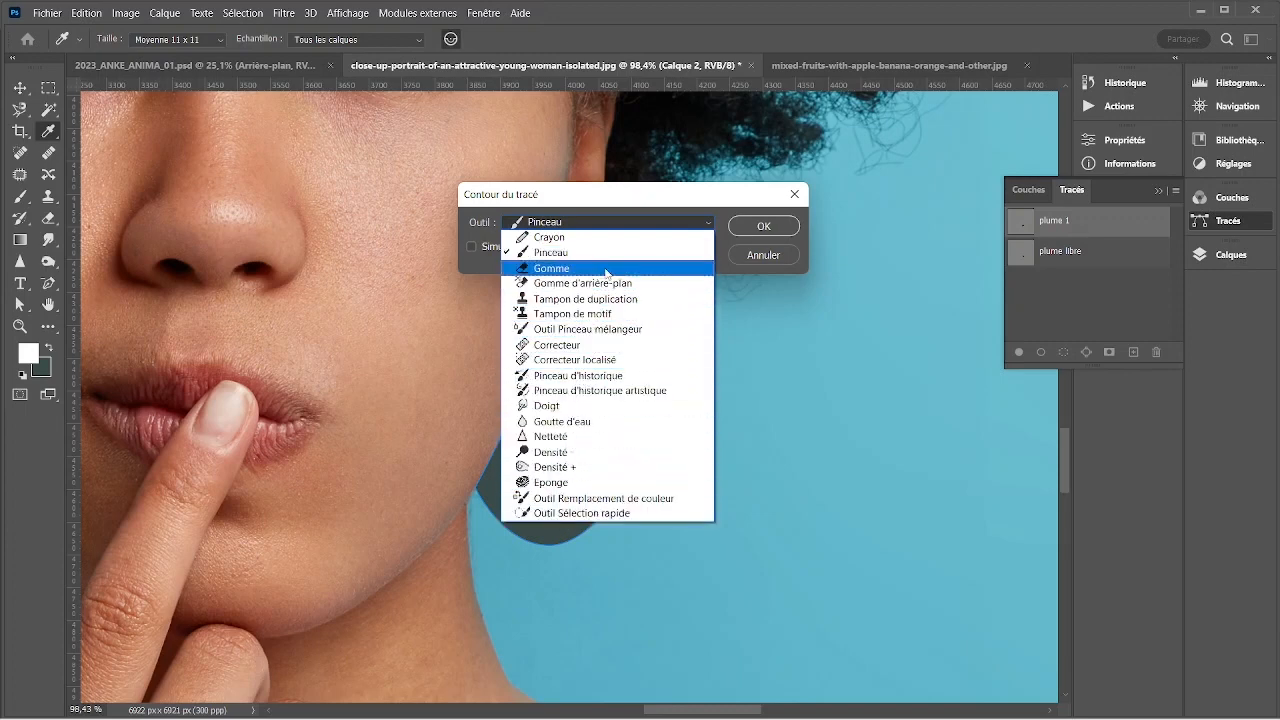
pyautogui.click(594, 213)
pyautogui.click(535, 251)
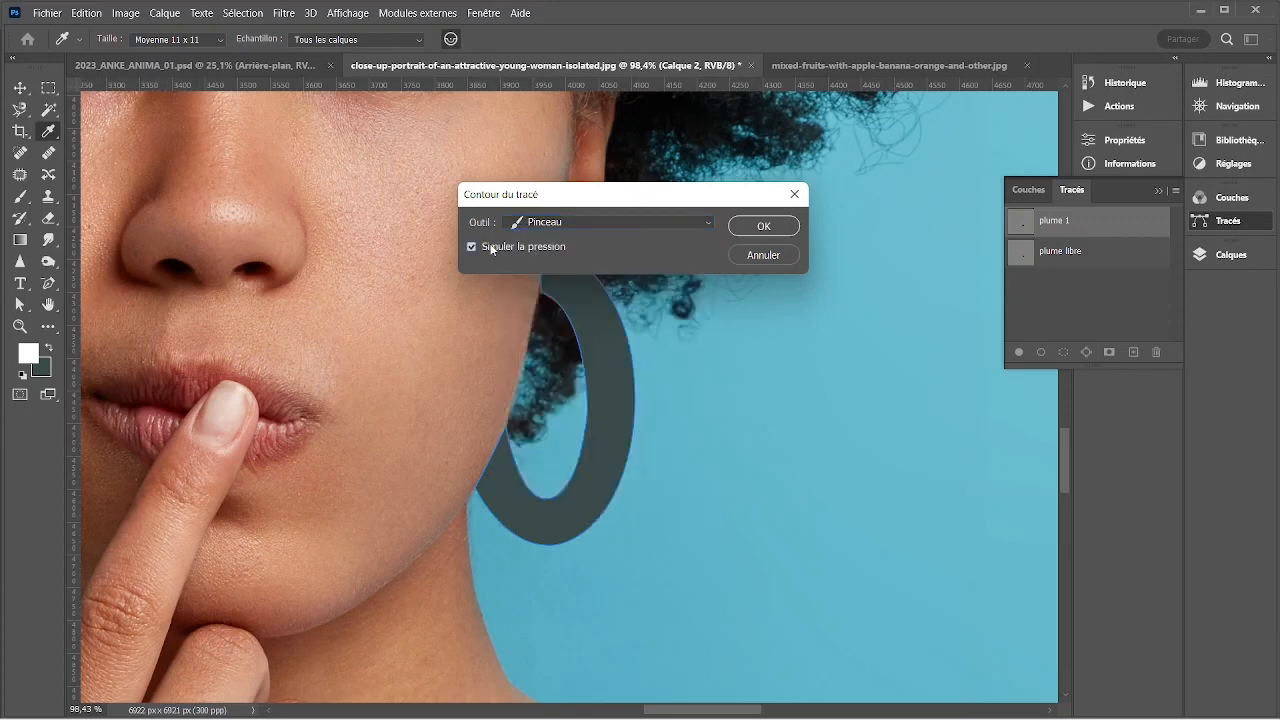
pyautogui.click(757, 227)
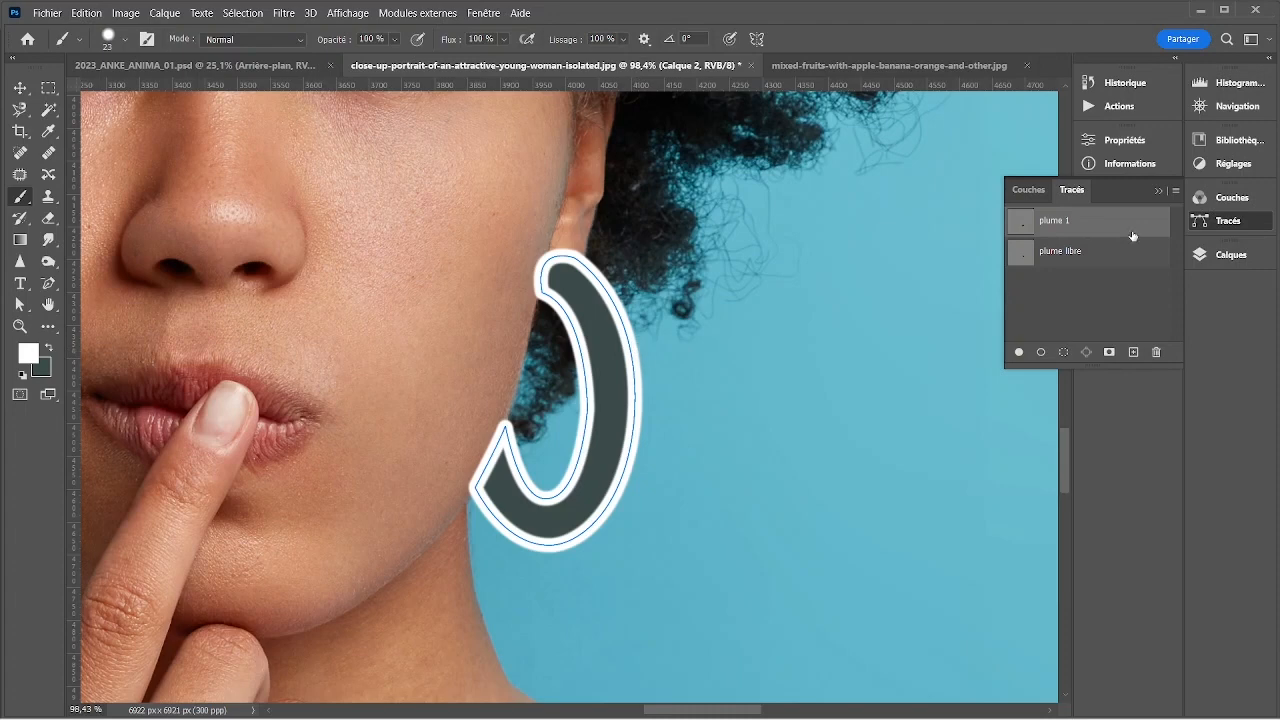
# - Load the "plume 1" path as a selection with the background layer active, clear the selection and reactivate the path
pyautogui.click(1220, 254)
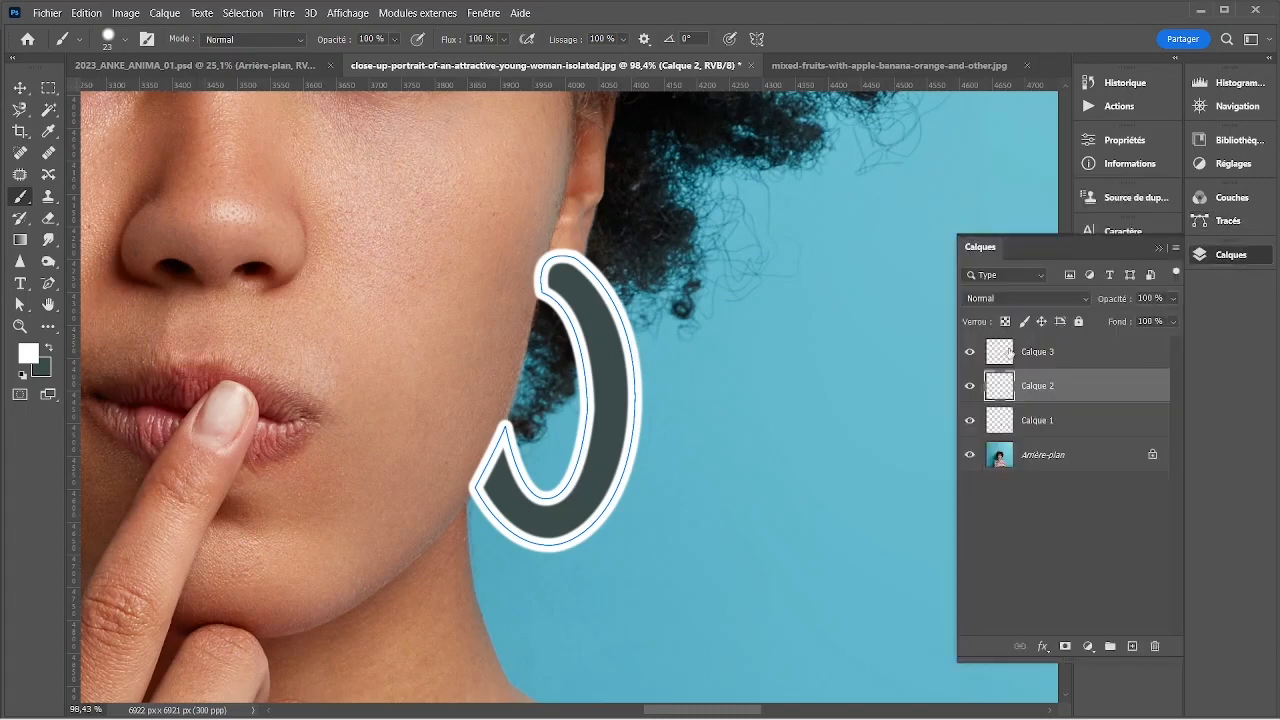
pyautogui.click(1005, 358)
pyautogui.click(1031, 456)
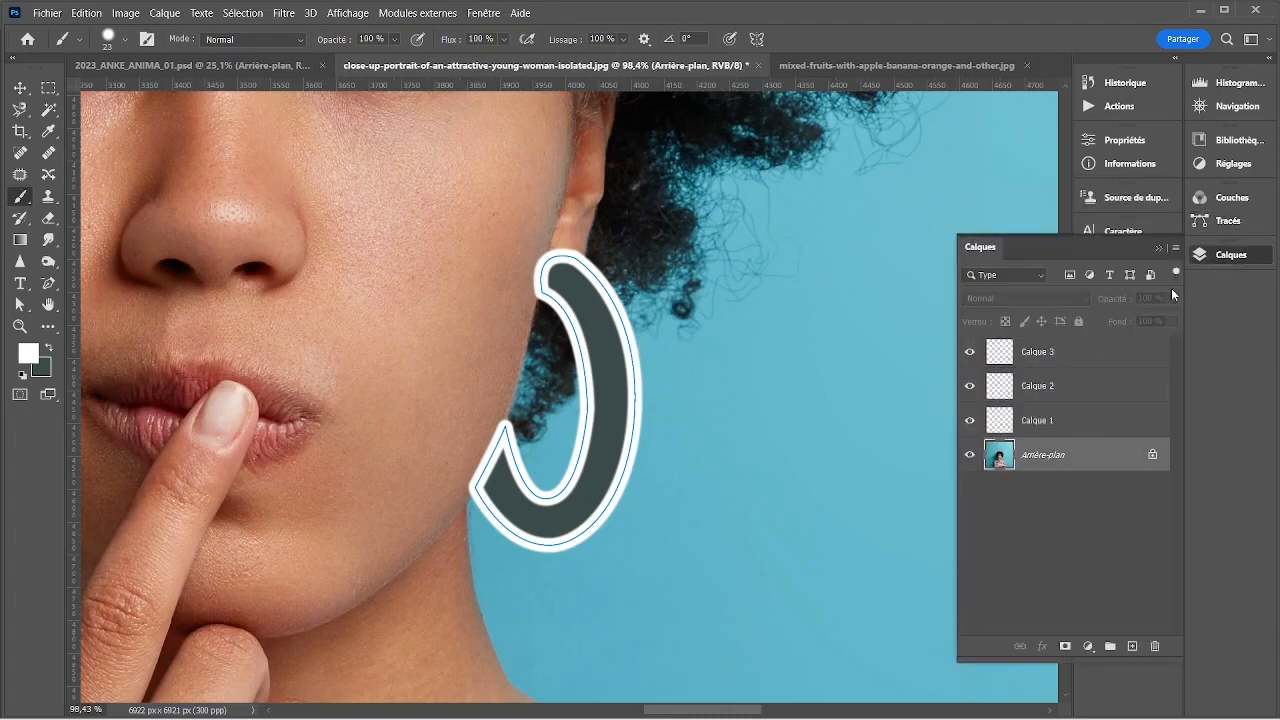
pyautogui.click(1224, 222)
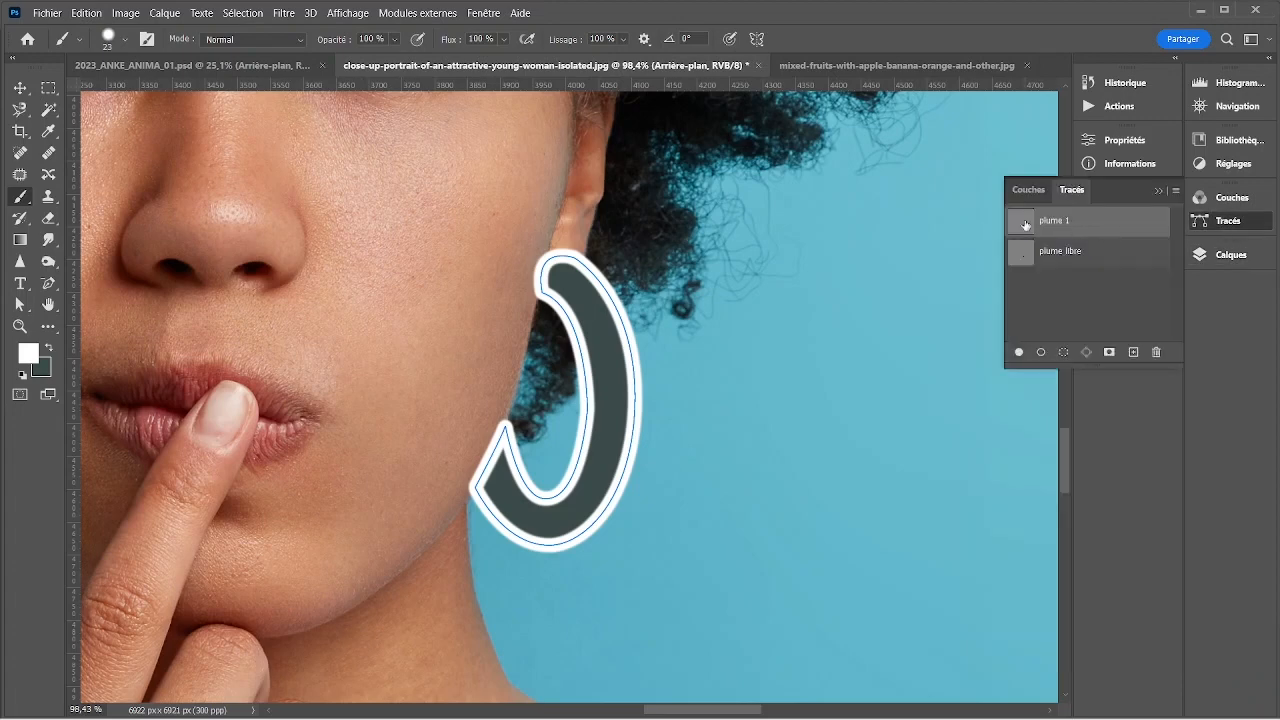
pyautogui.click(1063, 352)
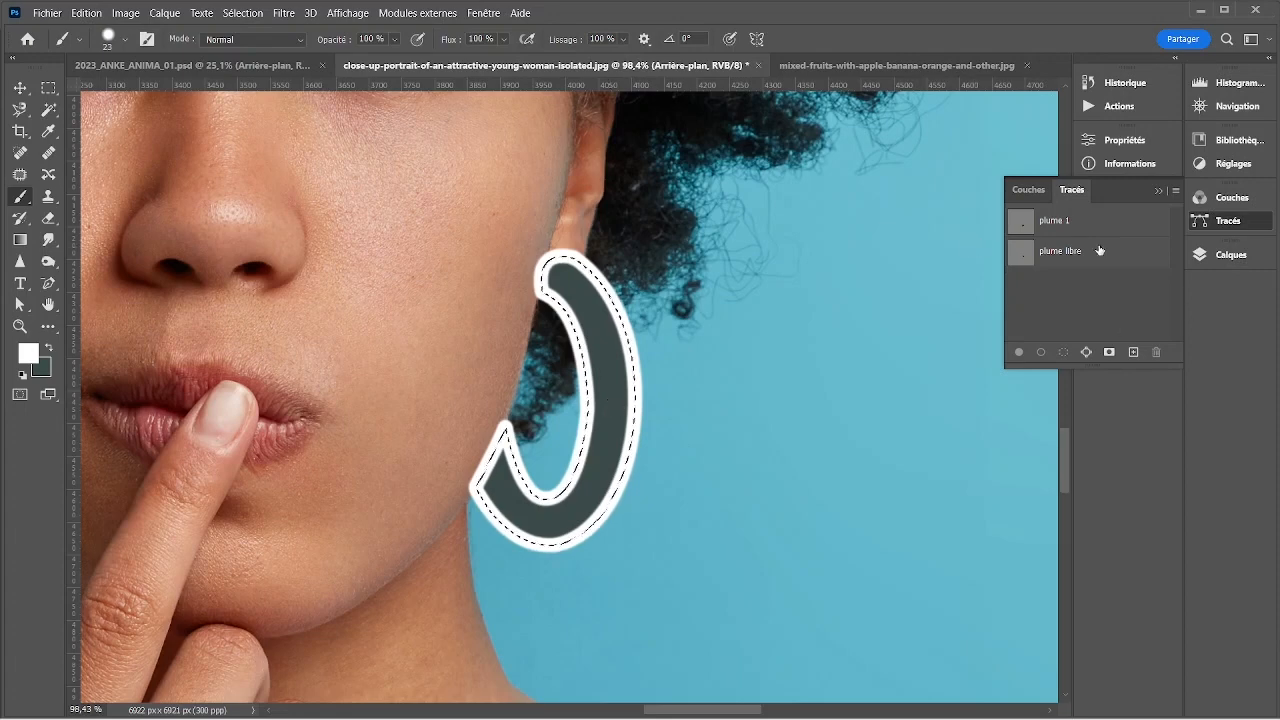
pyautogui.hotkey('ctrl', 'd')
pyautogui.click(1023, 227)
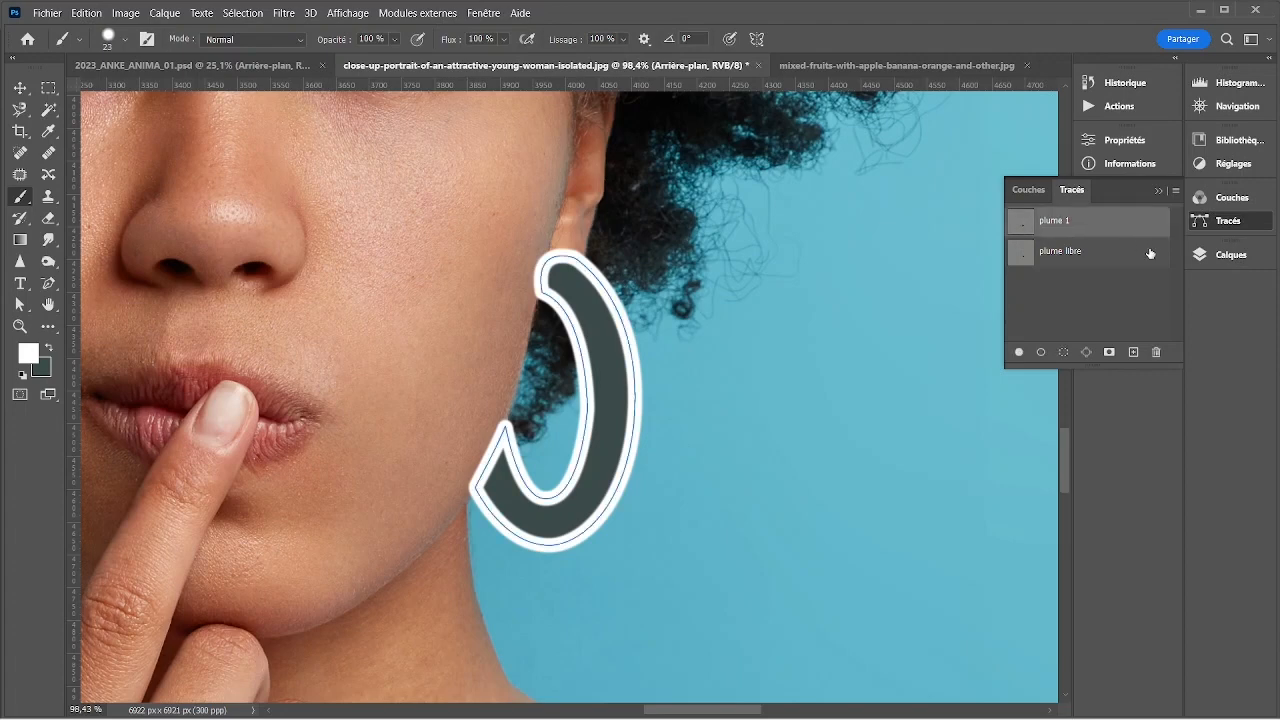
pyautogui.click(1228, 254)
pyautogui.click(1229, 222)
pyautogui.click(1071, 190)
pyautogui.click(1230, 254)
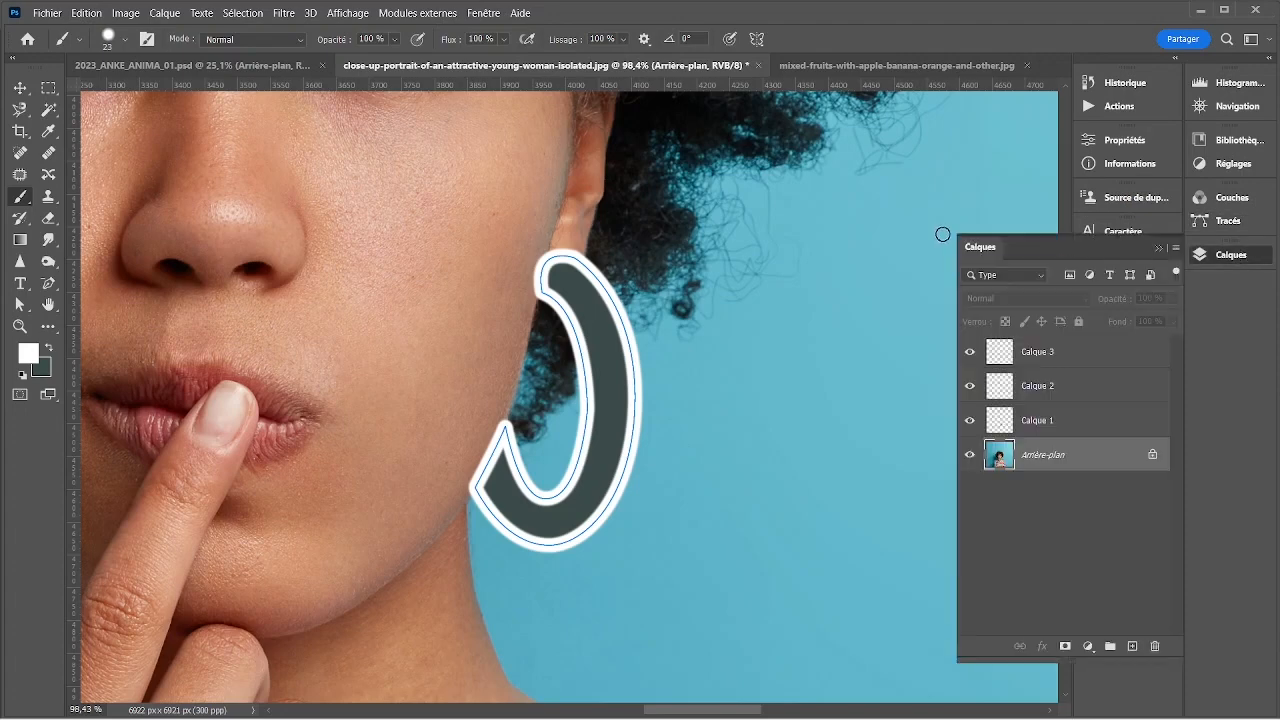
pyautogui.click(1228, 220)
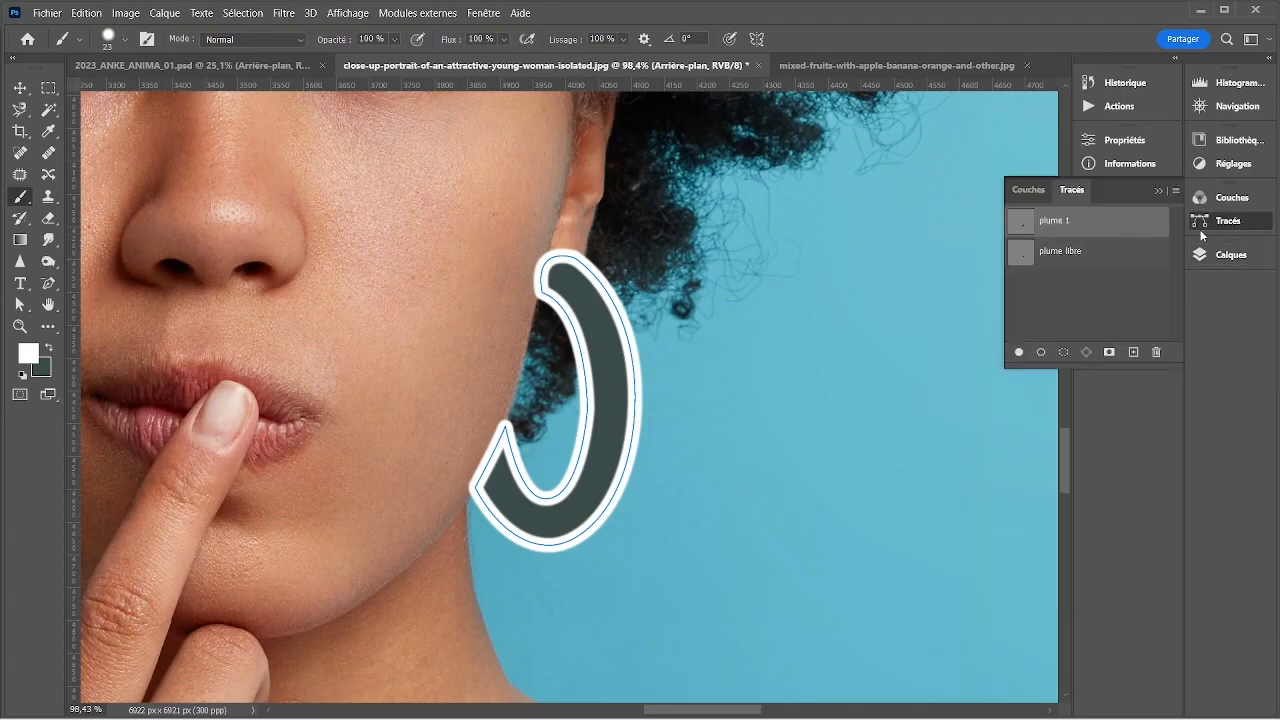
# - Make the layer Calque 3 active, load the "plume 1" path as a selection and deselect it
pyautogui.click(1244, 260)
pyautogui.click(1050, 351)
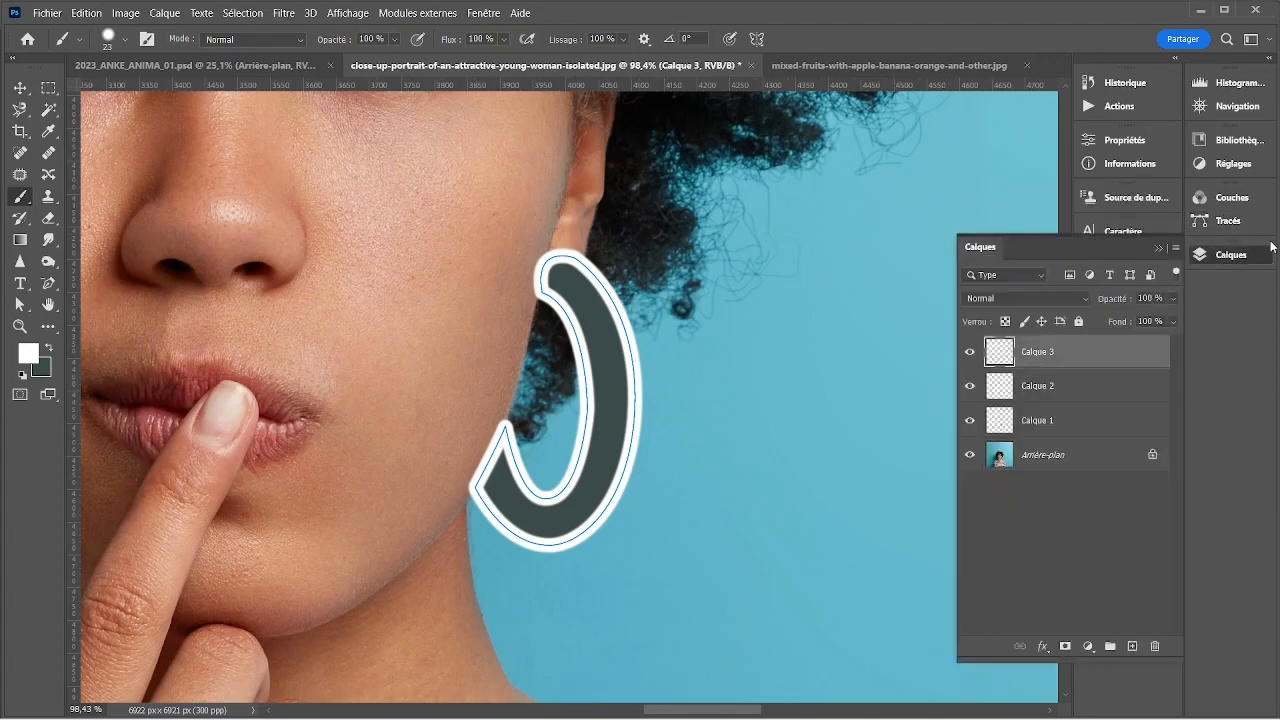
pyautogui.click(1228, 220)
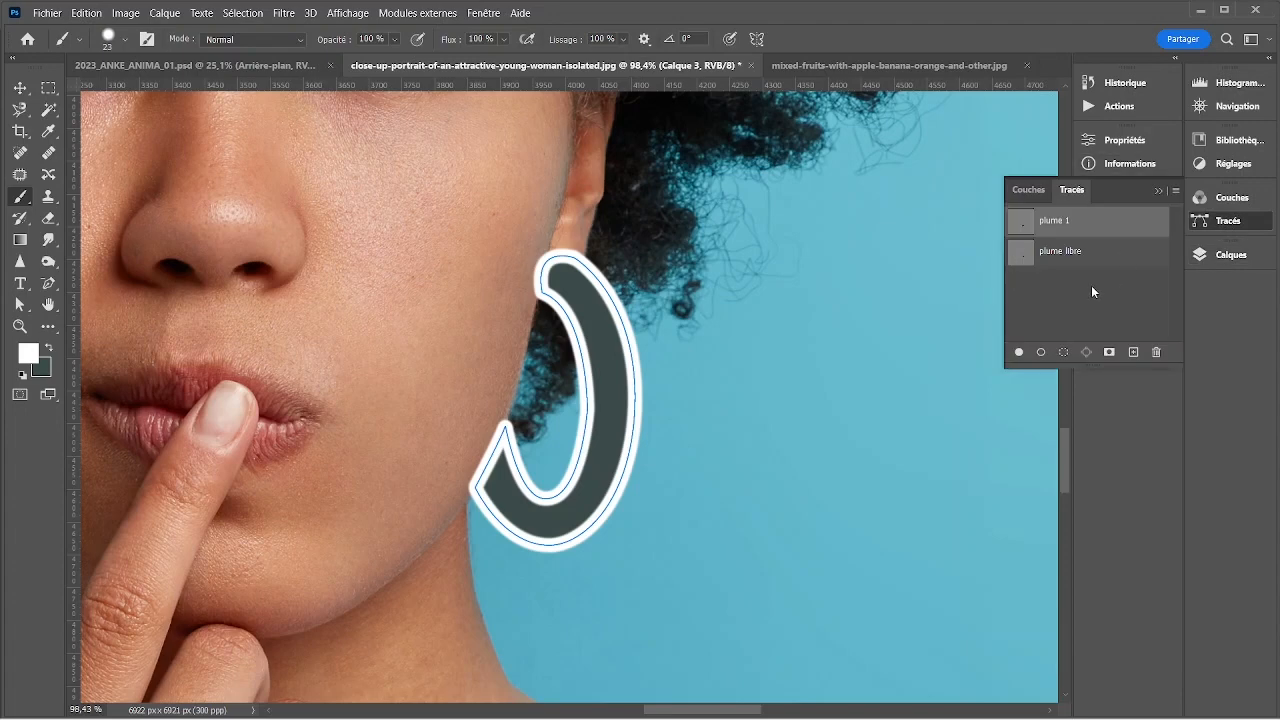
pyautogui.click(1063, 352)
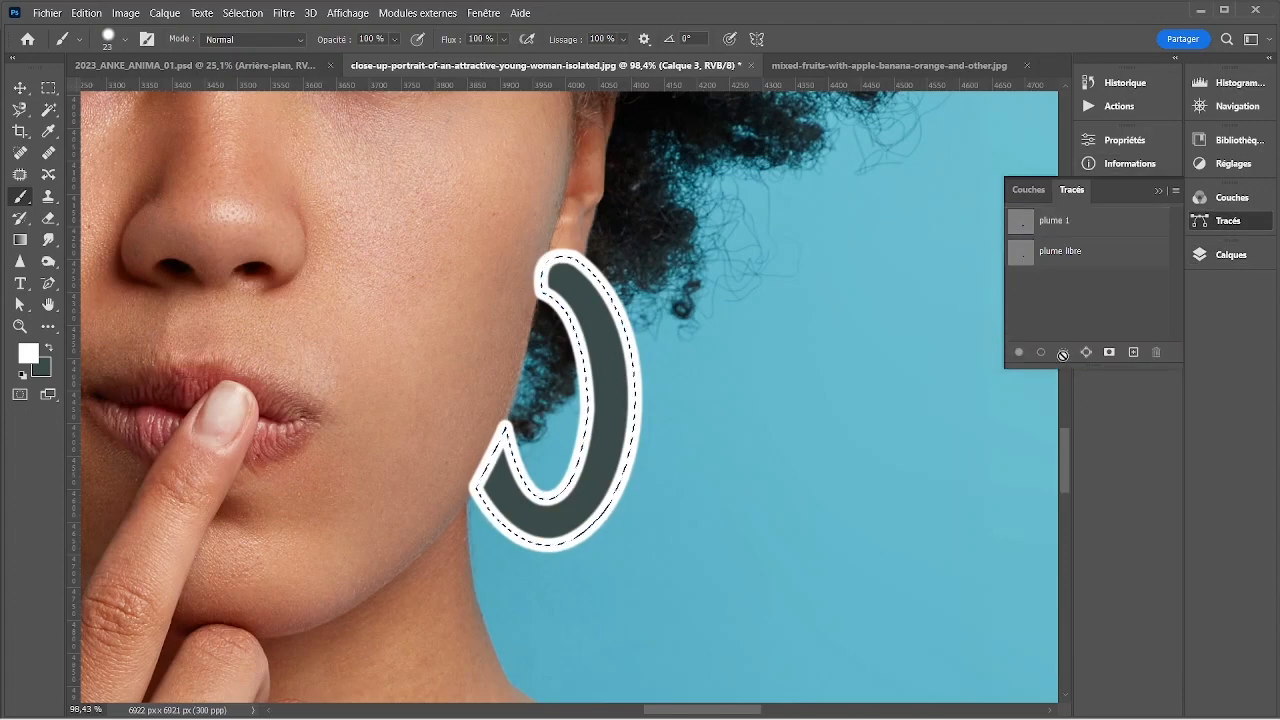
pyautogui.hotkey('ctrl', 'd')
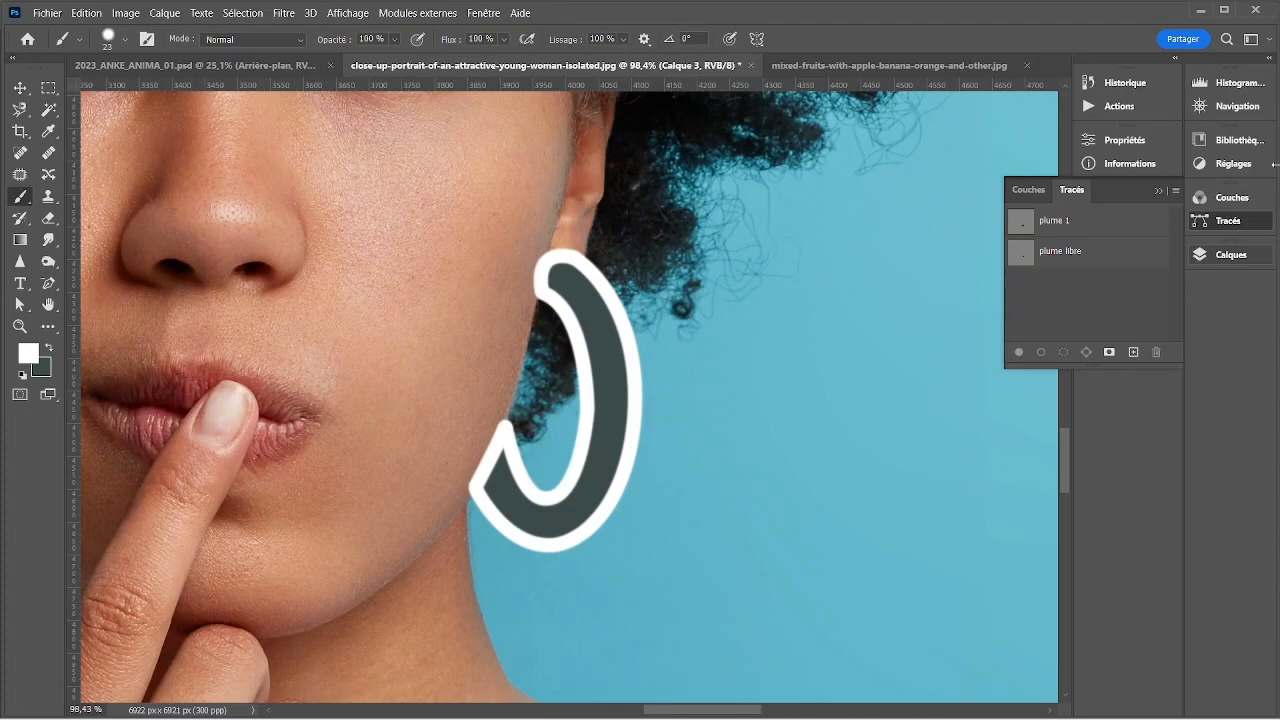
# - Load the "plume 1" path as a selection directly from its path thumbnail, keeping Calque 3 as the active layer
pyautogui.click(1029, 222)
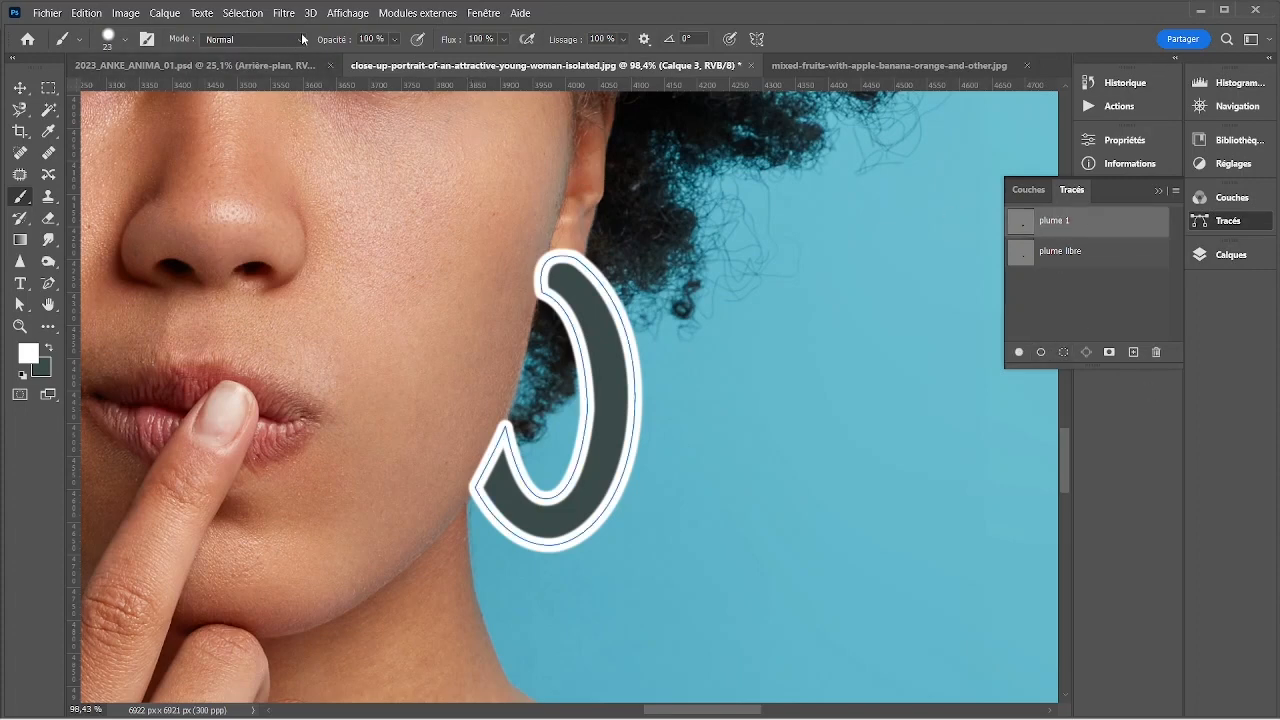
pyautogui.keyDown('ctrl'); pyautogui.click(1025, 231); pyautogui.keyUp('ctrl')
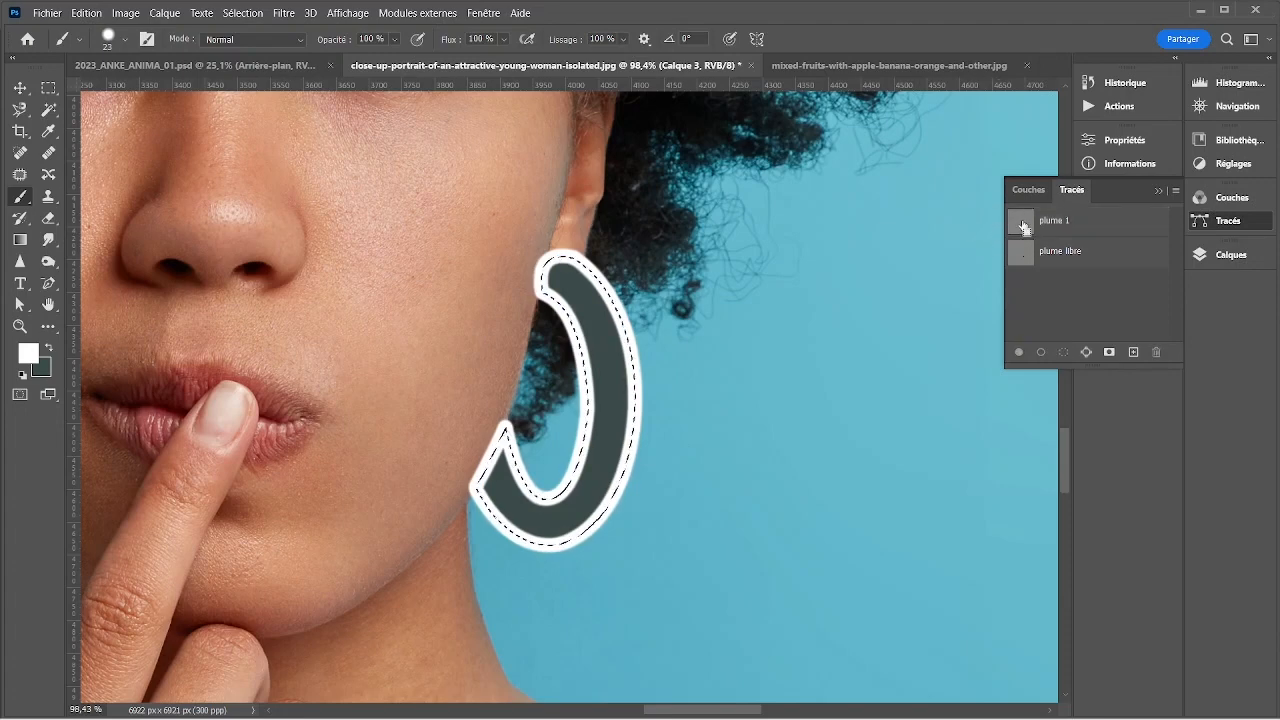
pyautogui.click(1222, 256)
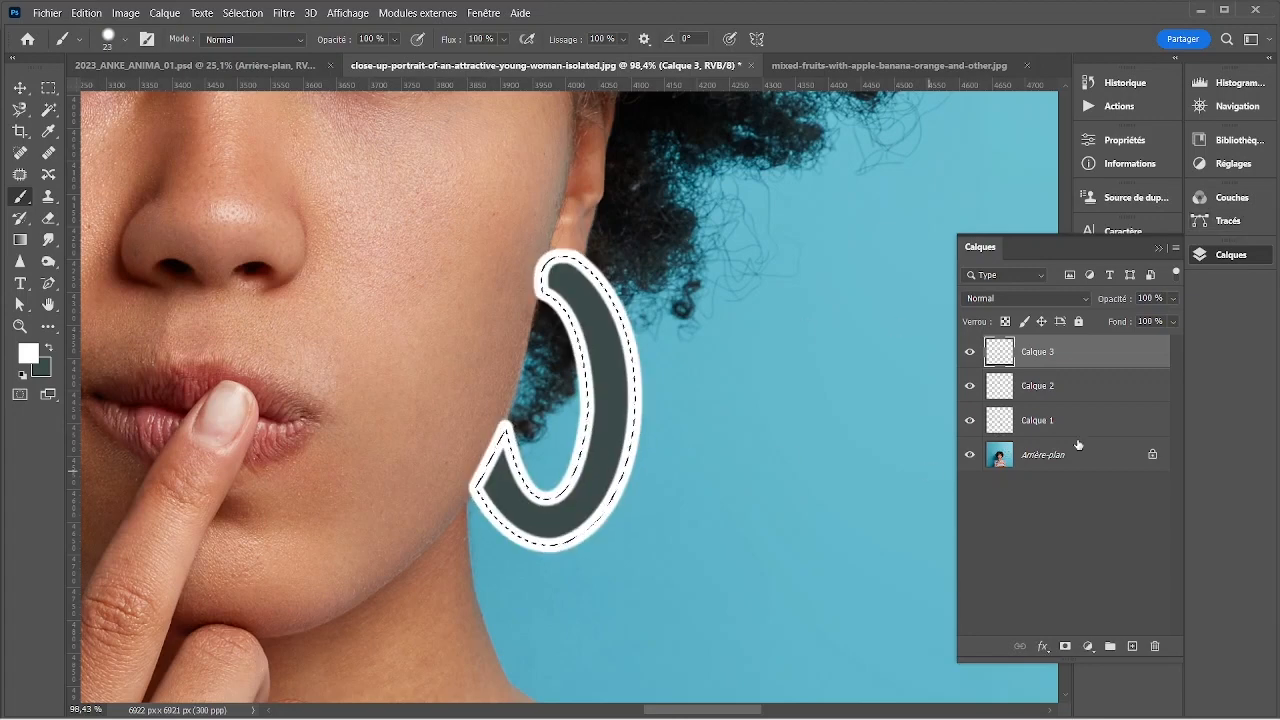
pyautogui.click(1228, 220)
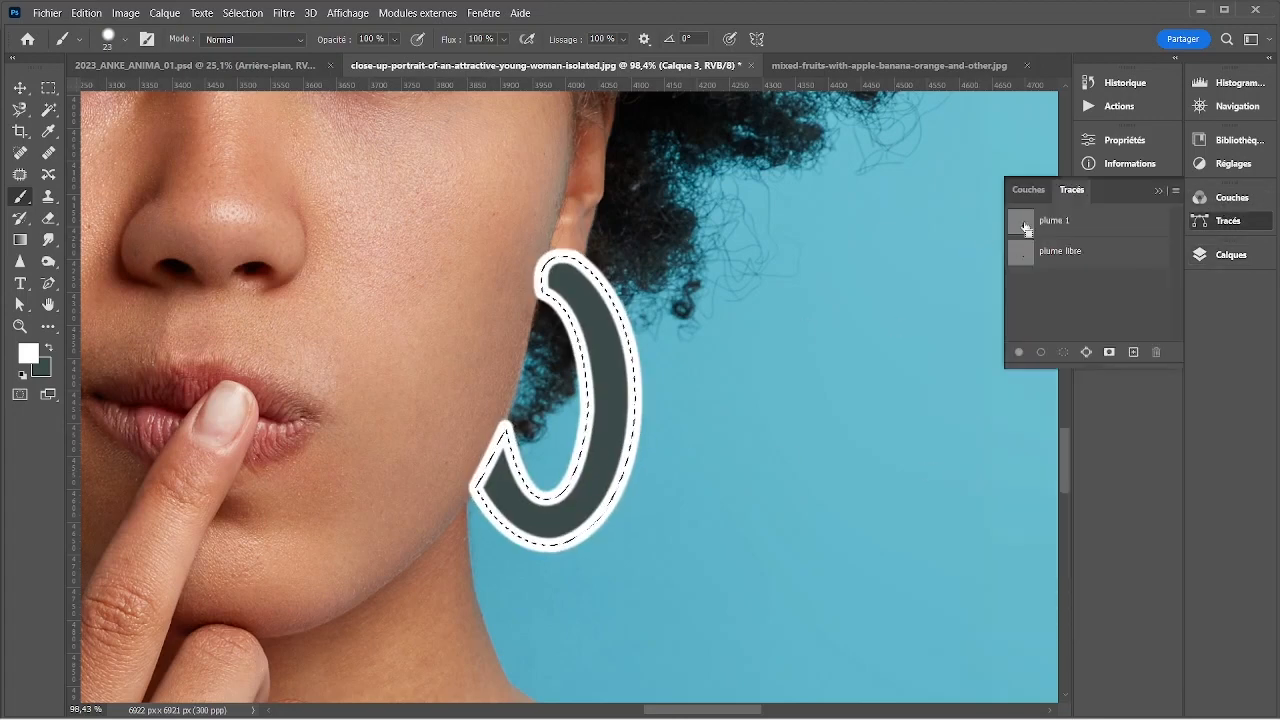
pyautogui.click(1210, 256)
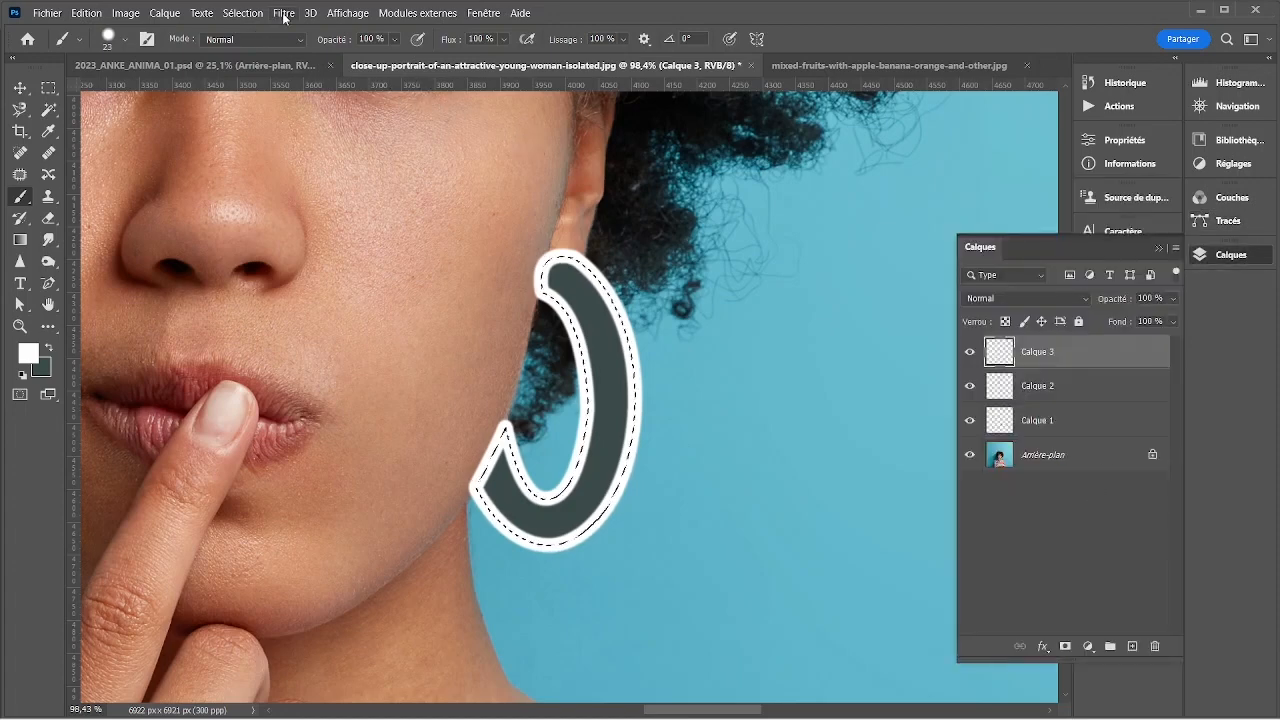
# - Save the earring selection as a new channel named "Boucle d'oreille", deselect it and activate the Move tool
pyautogui.click(245, 12)
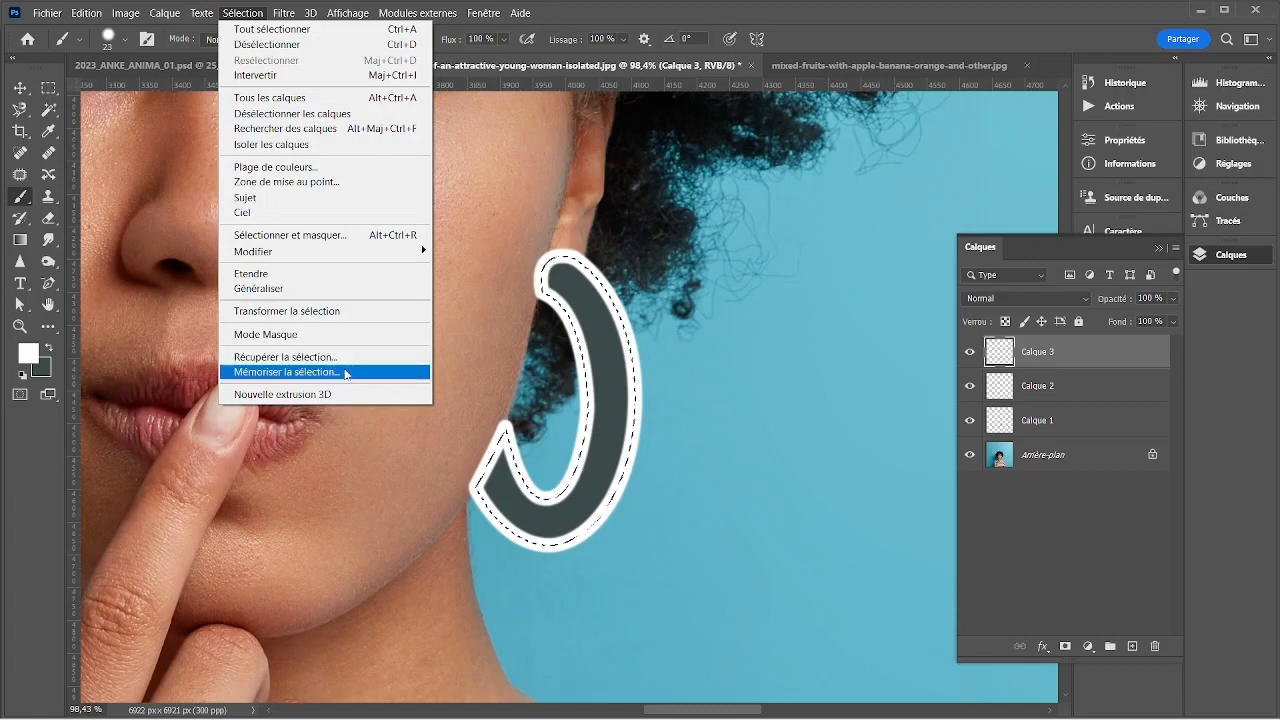
pyautogui.click(346, 373)
pyautogui.click(596, 413)
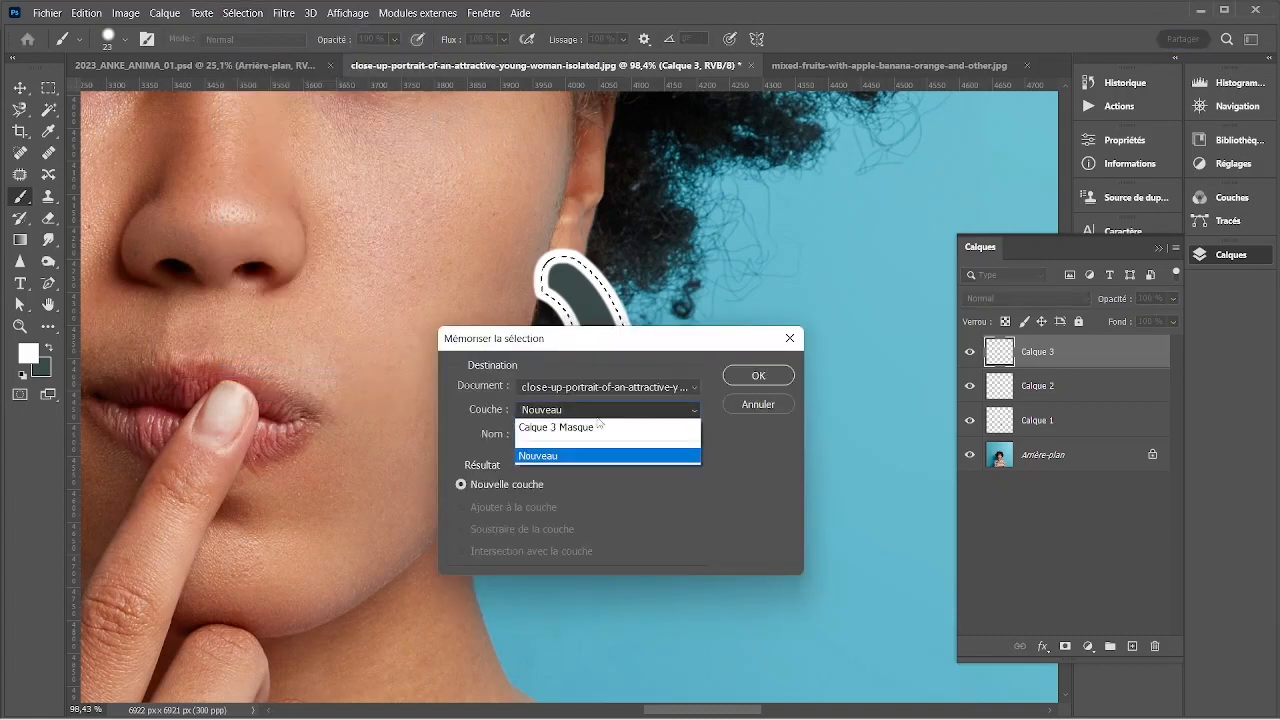
pyautogui.click(560, 455)
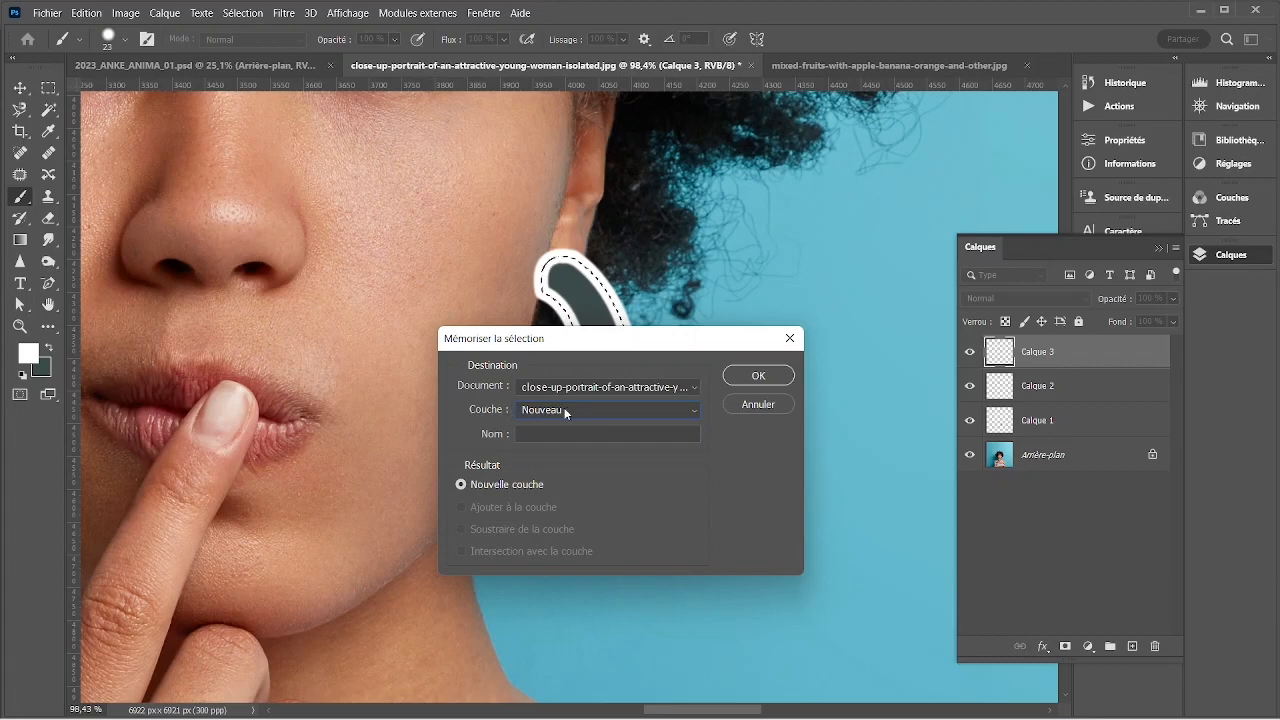
pyautogui.click(566, 413)
pyautogui.click(566, 413)
pyautogui.click(768, 375)
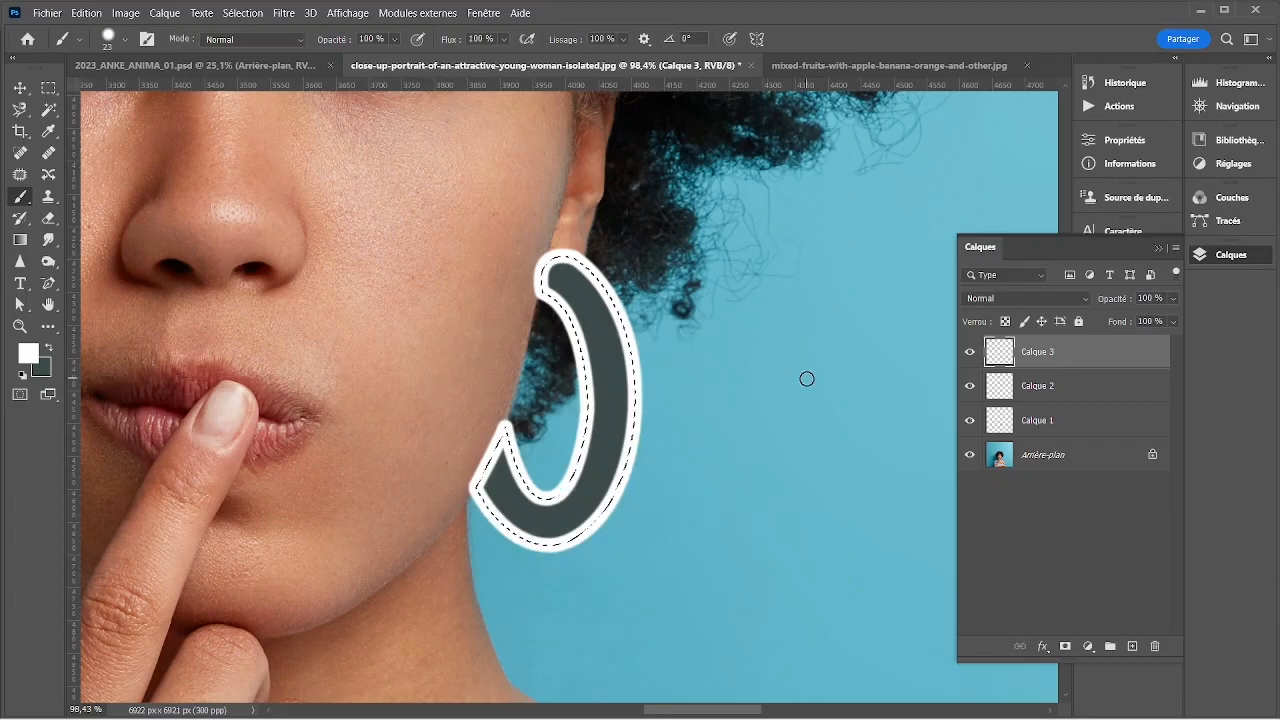
pyautogui.hotkey('ctrl', 'd')
pyautogui.press('v')
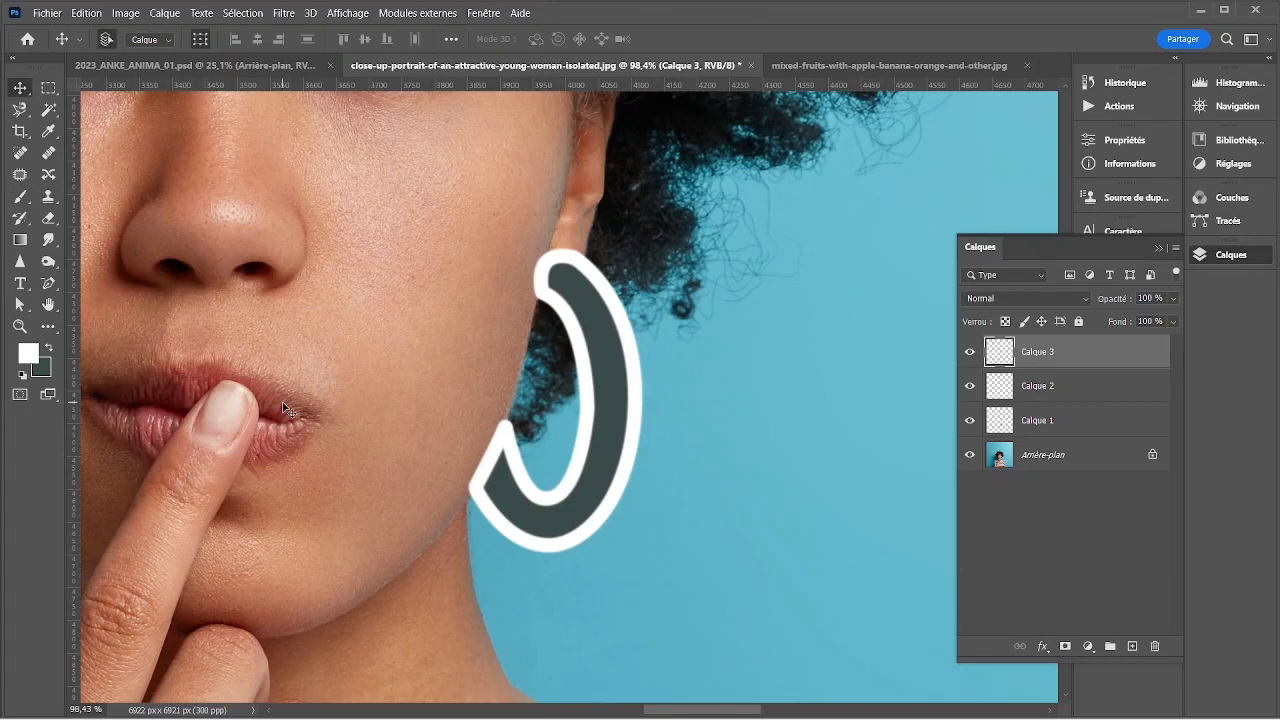
# - Load the saved "Boucle d'oreille" channel as a new selection, without inverting it, and deselect it
pyautogui.click(241, 13)
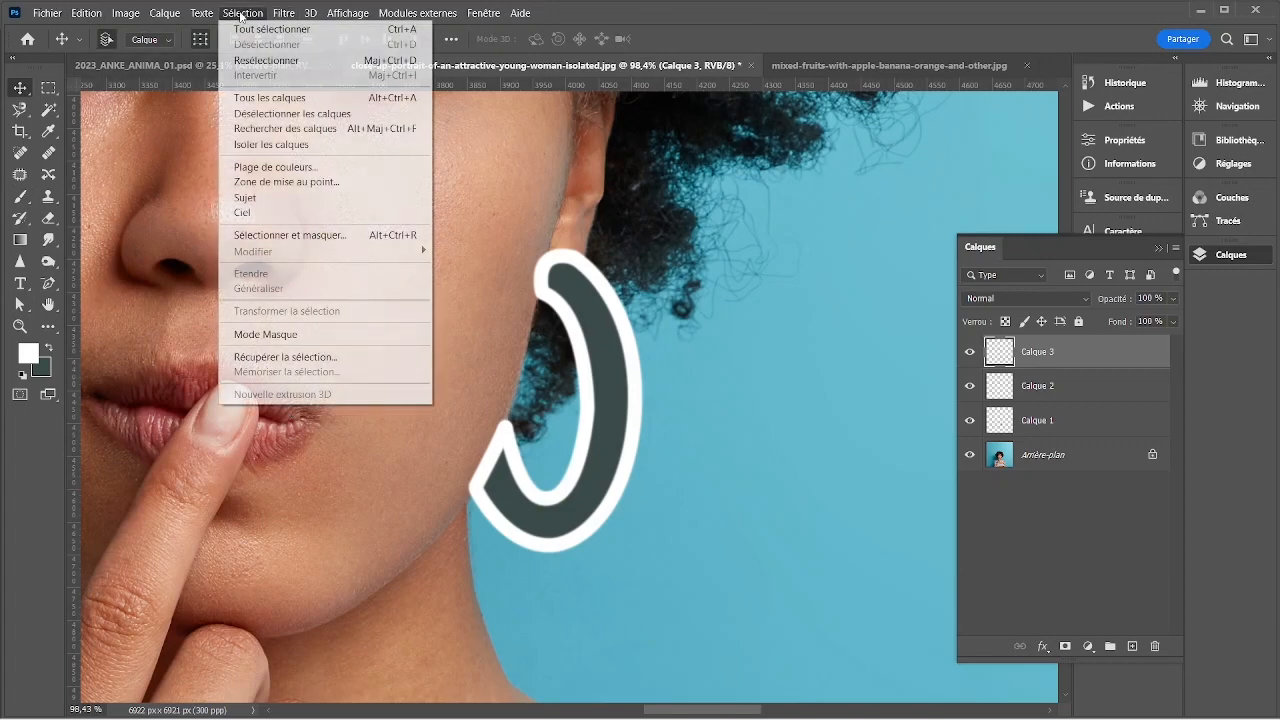
pyautogui.click(336, 356)
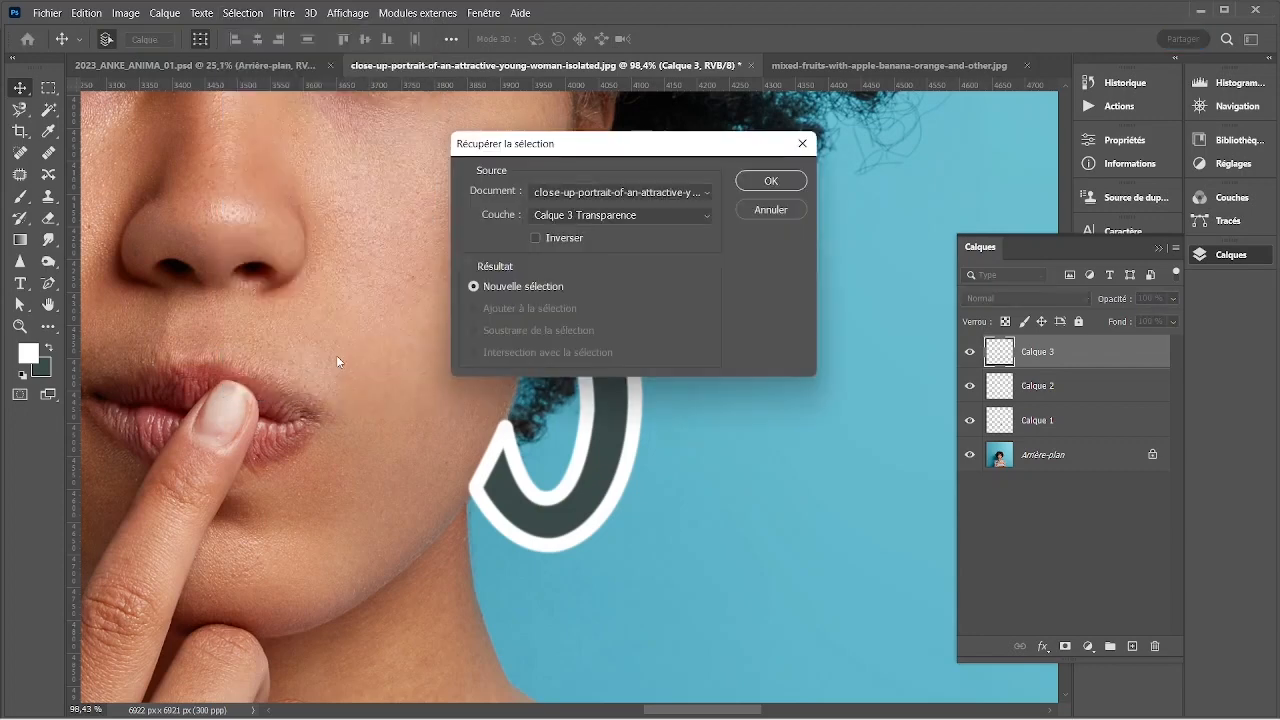
pyautogui.click(589, 216)
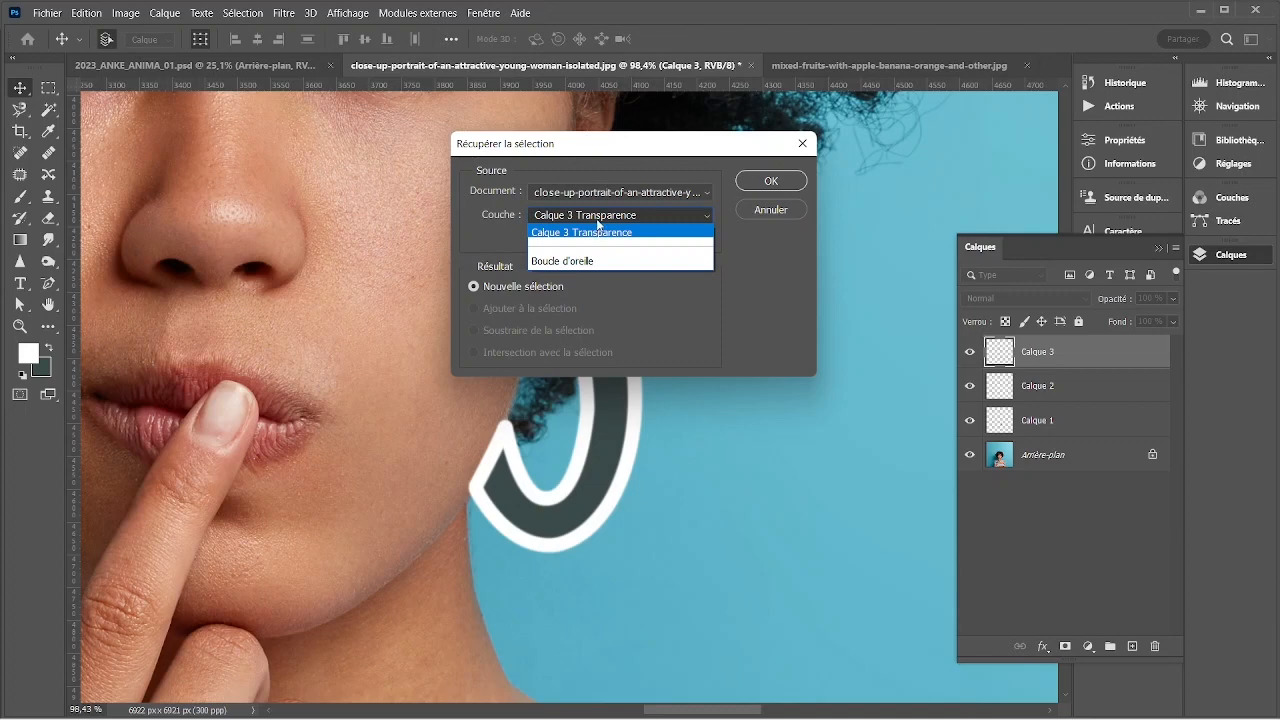
pyautogui.click(557, 261)
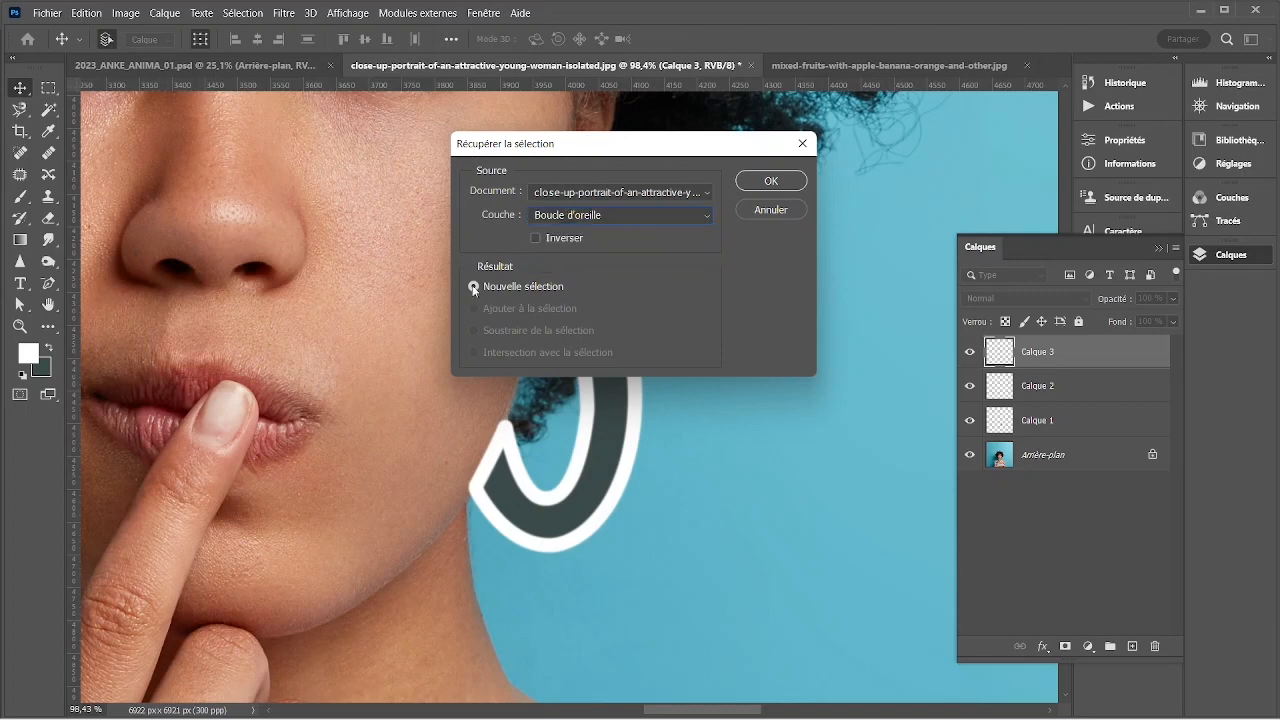
pyautogui.click(766, 182)
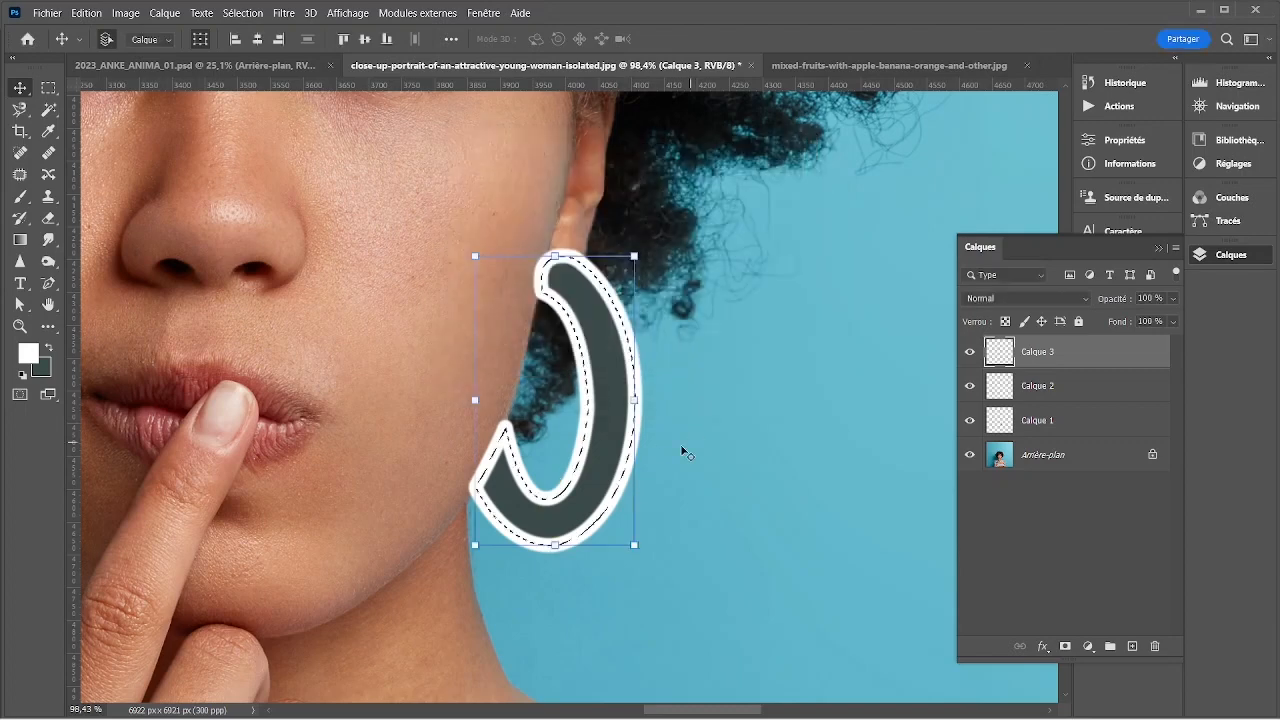
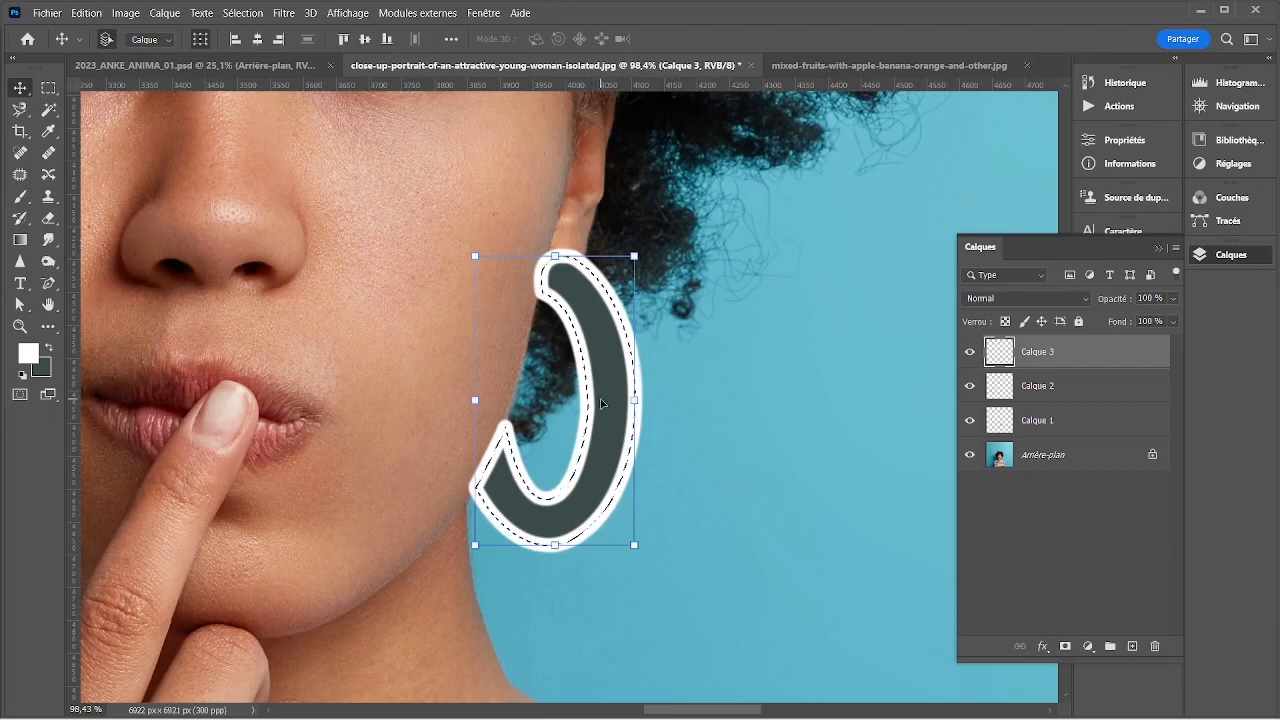
pyautogui.hotkey('ctrl', 'd')
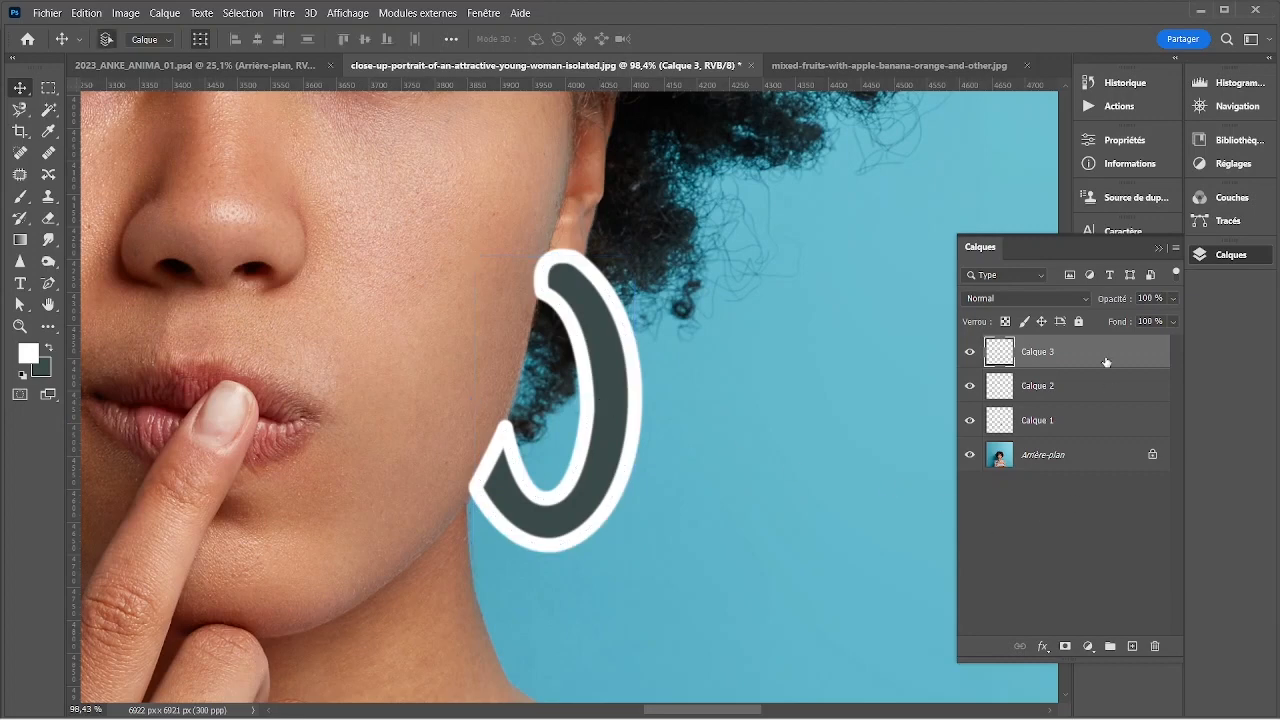
# - Load the contents of Calque 1 as a selection and smooth it (Lisser) with a radius of 18 pixels
pyautogui.click(1038, 422)
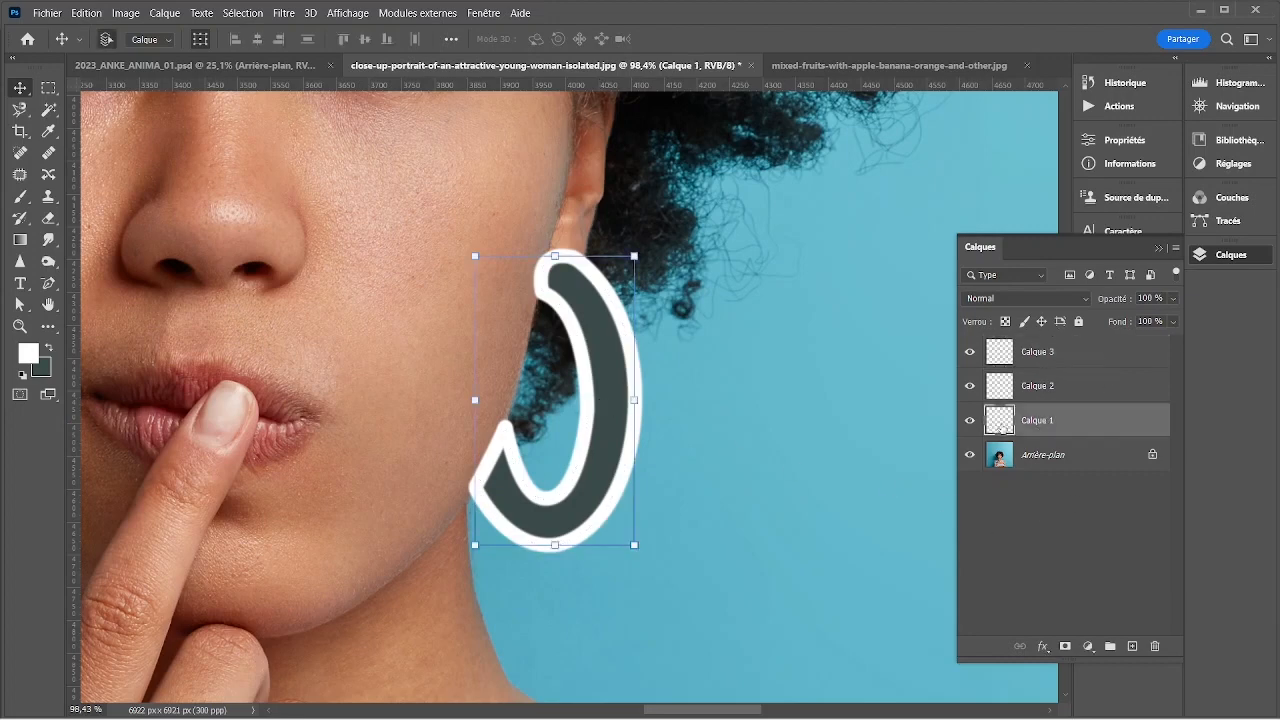
pyautogui.keyDown('ctrl'); pyautogui.click(1001, 421); pyautogui.keyUp('ctrl')
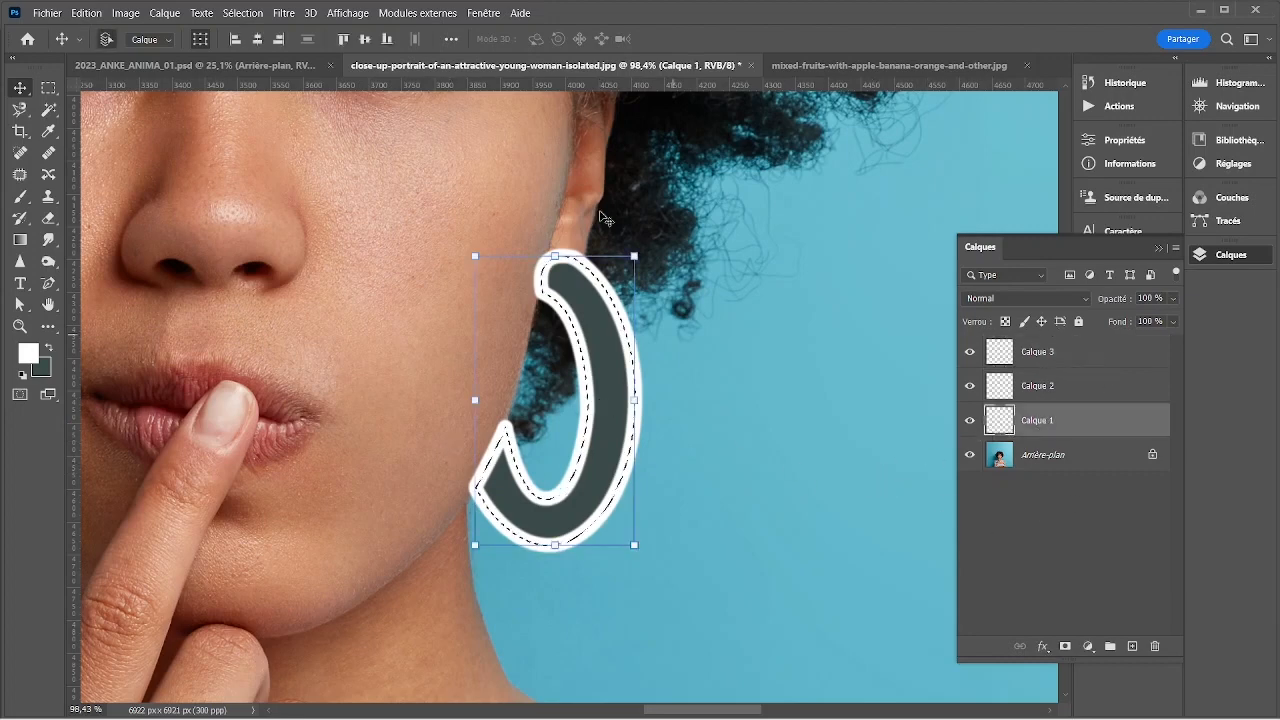
pyautogui.click(240, 13)
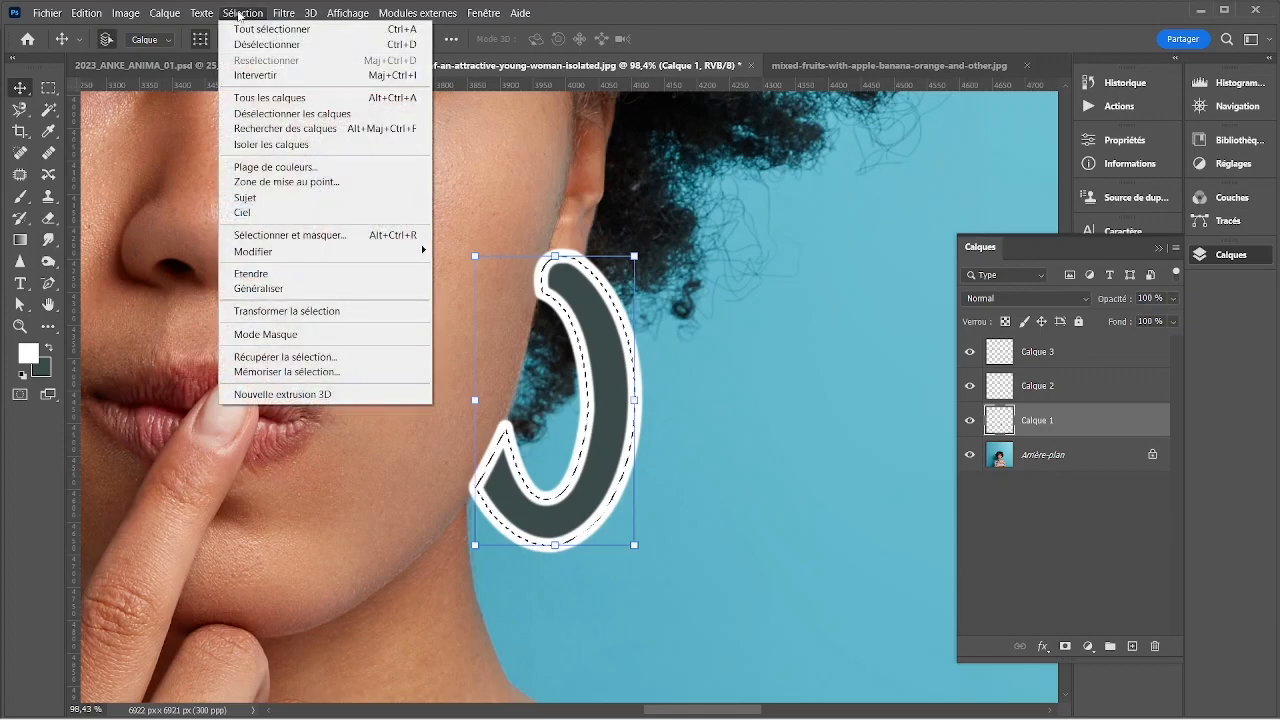
pyautogui.moveTo(336, 258)
pyautogui.moveTo(377, 257)
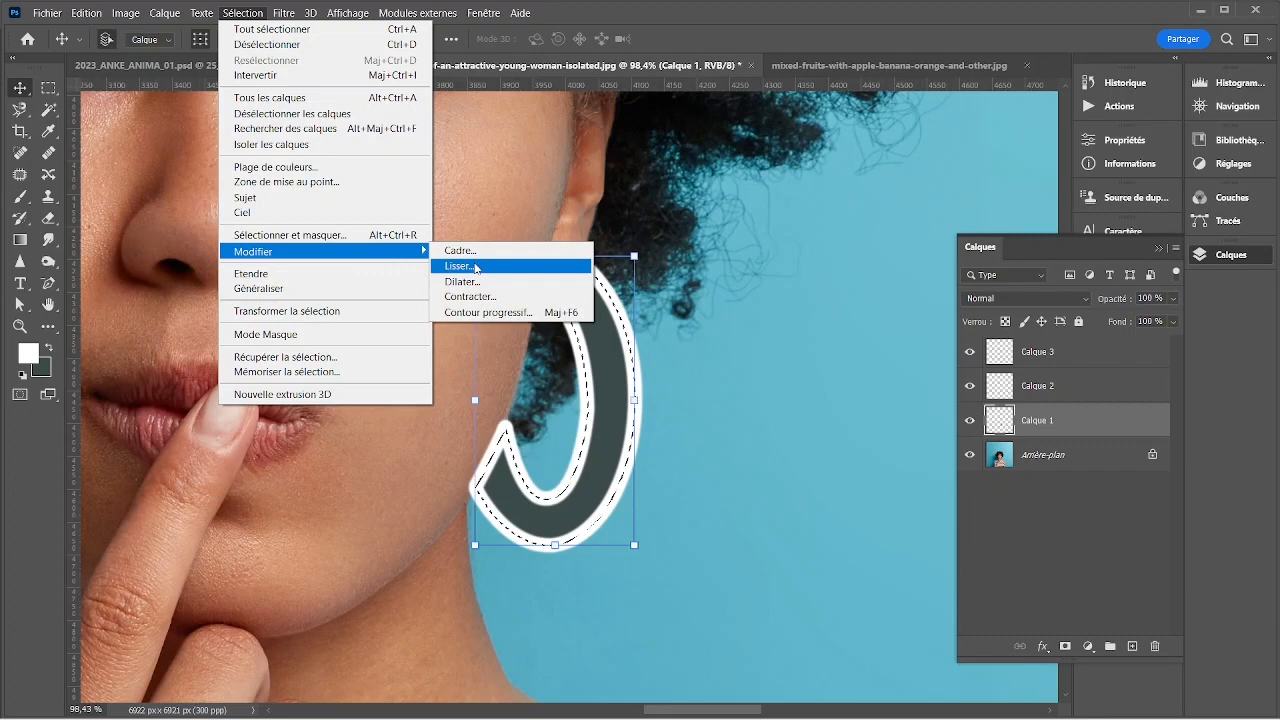
pyautogui.click(460, 266)
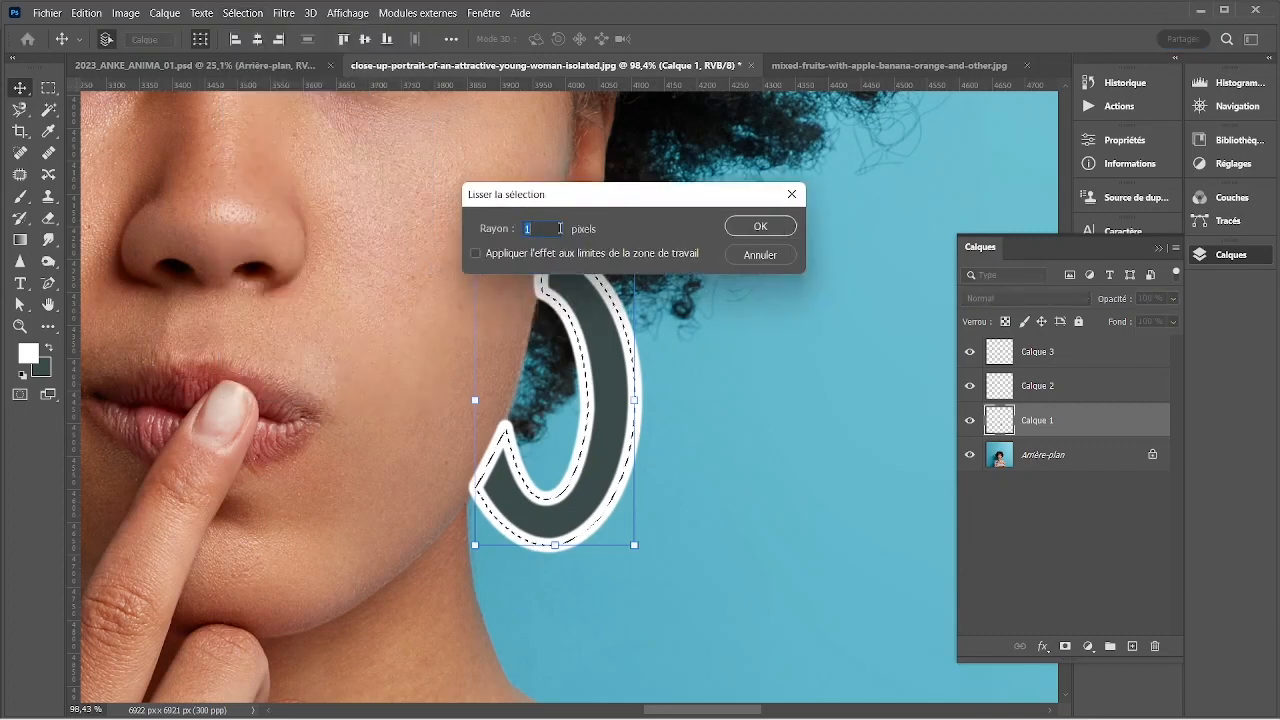
pyautogui.press('Up')
pyautogui.press('Up')
pyautogui.press('Up')
pyautogui.press('Up')
pyautogui.press('Up')
pyautogui.press('Up')
pyautogui.press('Up')
pyautogui.press('Up')
pyautogui.press('Up')
pyautogui.press('Up')
pyautogui.press('Up')
pyautogui.press('Up')
pyautogui.press('Up')
pyautogui.press('Up')
pyautogui.press('Up')
pyautogui.press('Up')
pyautogui.press('Up')
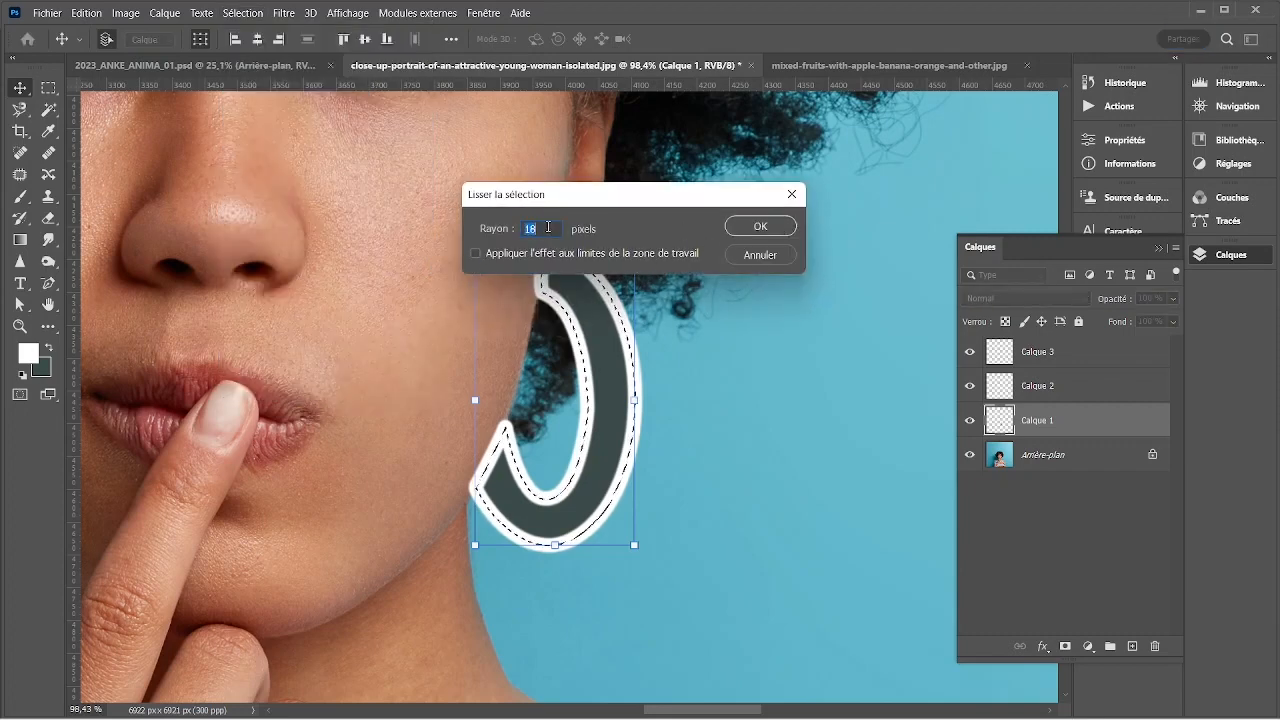
pyautogui.click(792, 226)
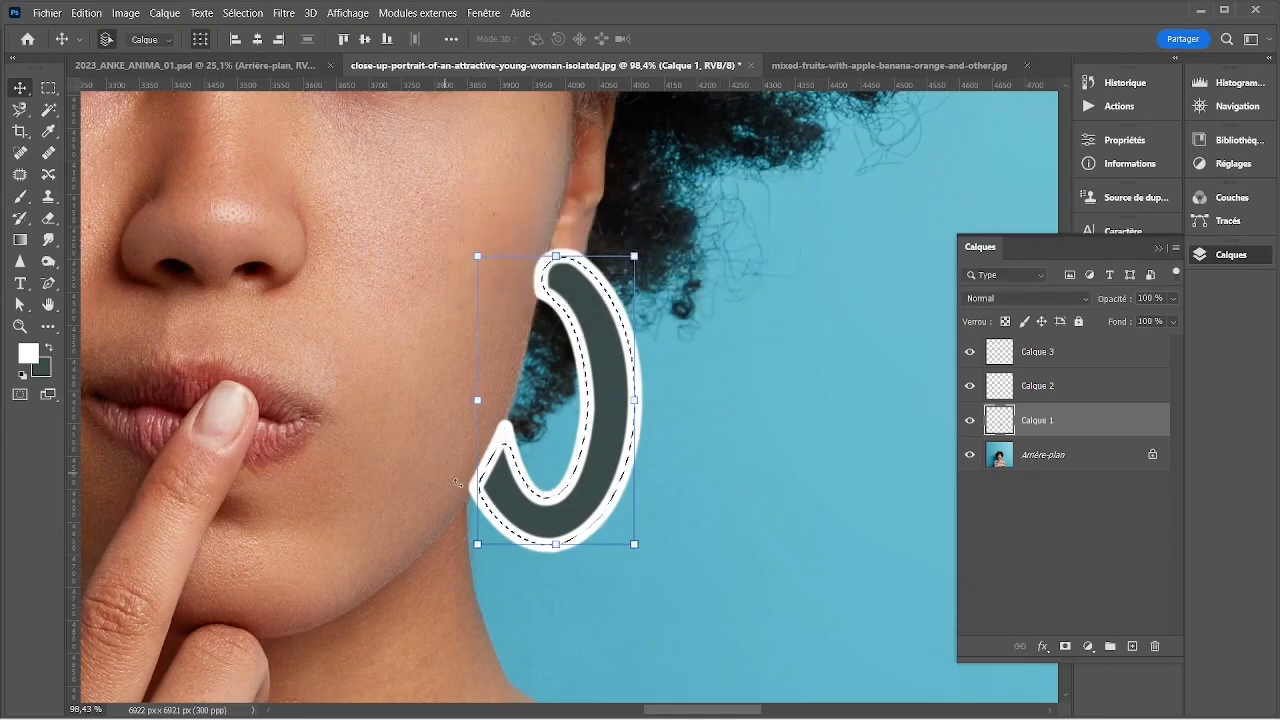
# - Expand (Dilater) the earring selection by 3 pixels
pyautogui.click(281, 14)
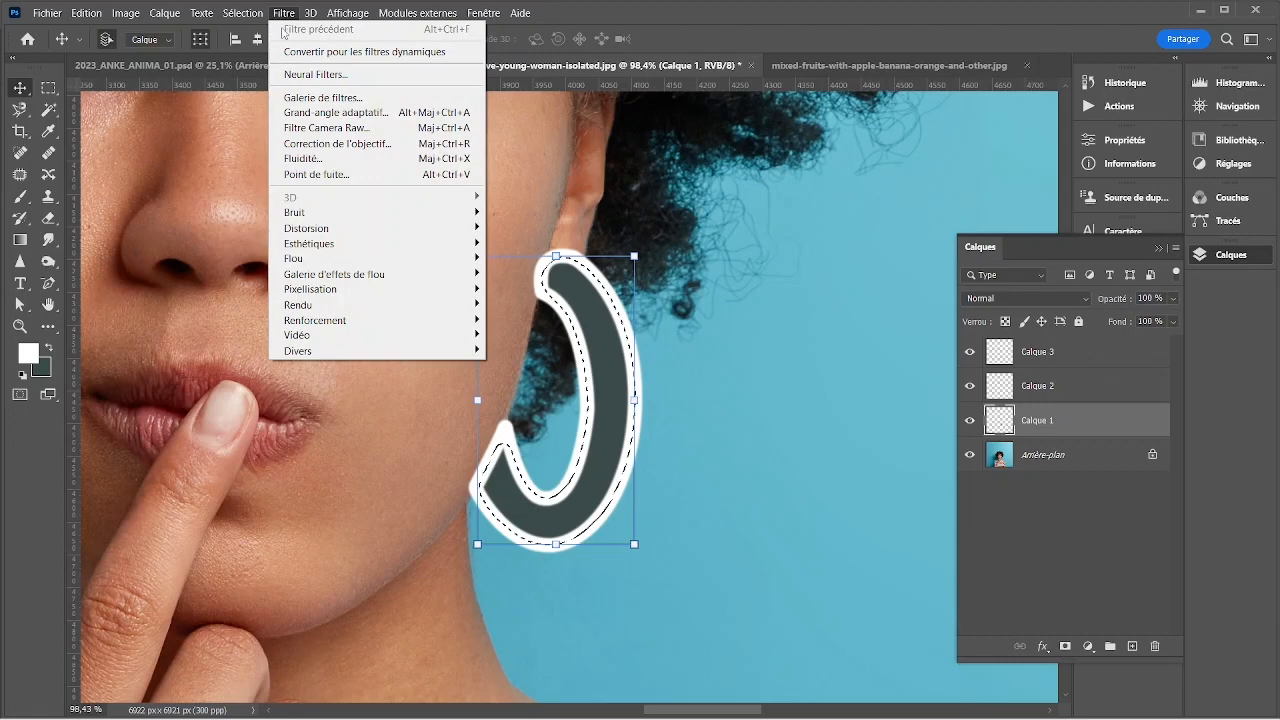
pyautogui.moveTo(242, 13)
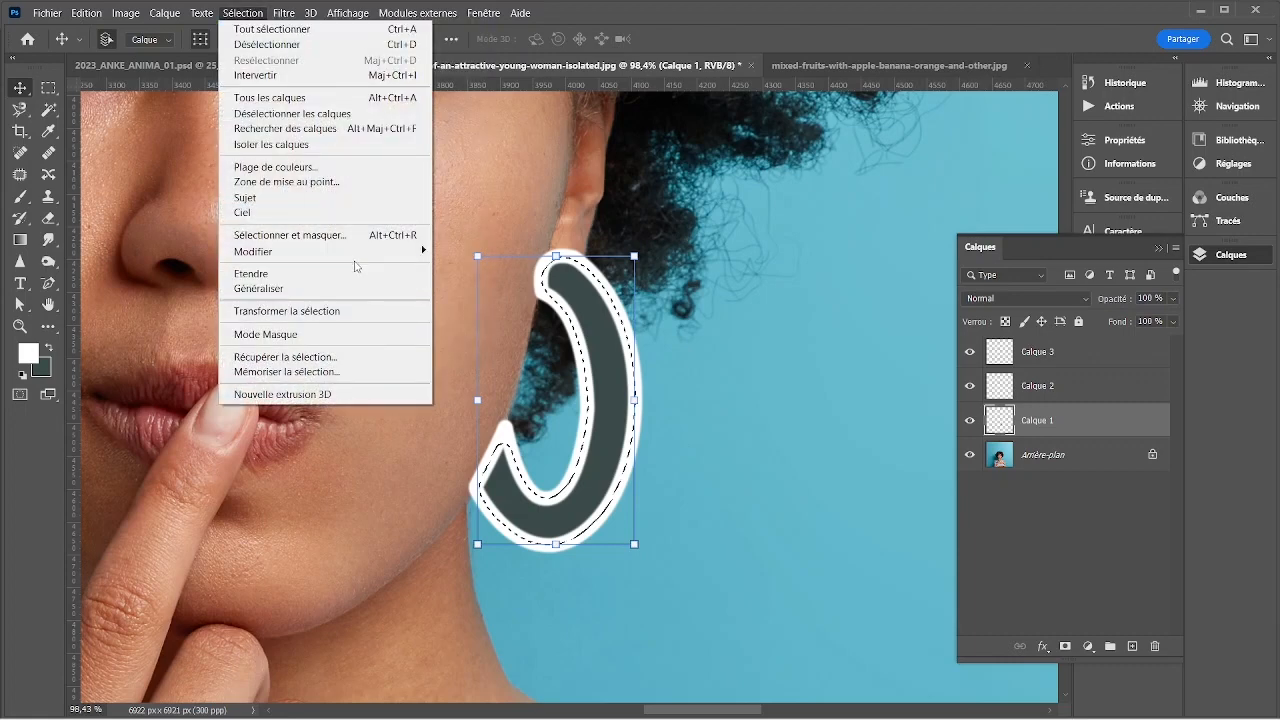
pyautogui.moveTo(424, 251)
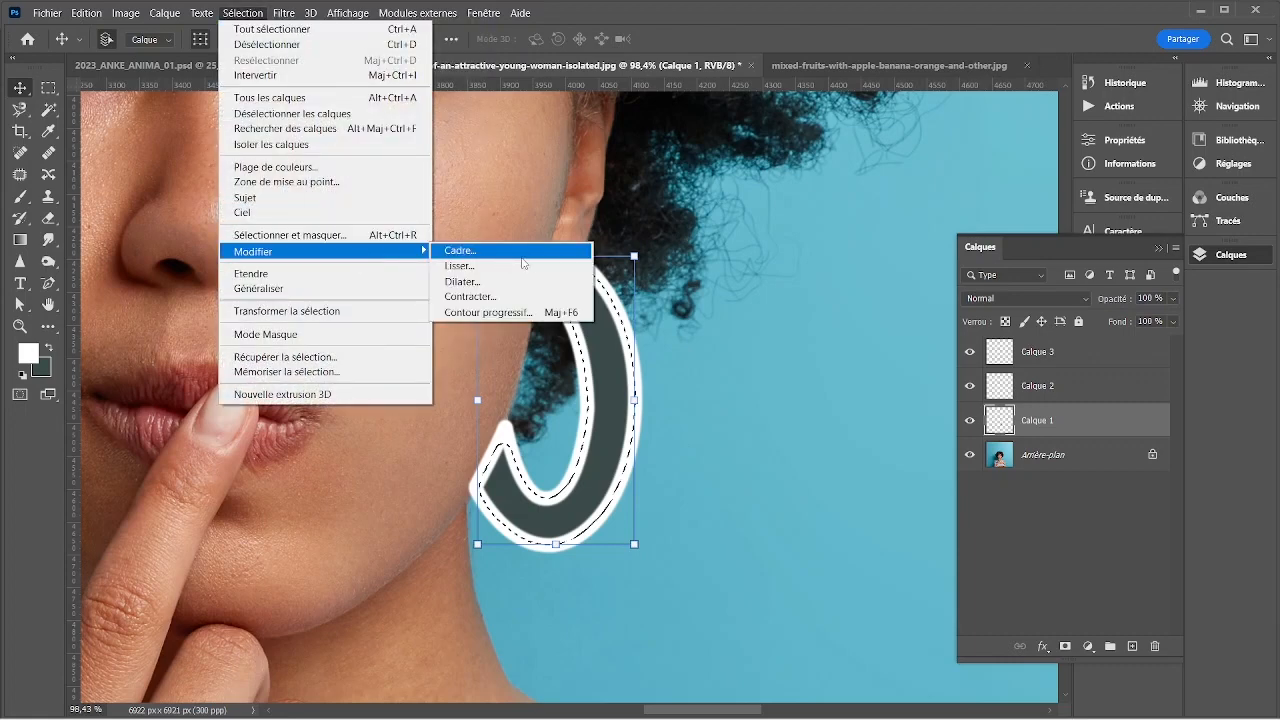
pyautogui.click(475, 281)
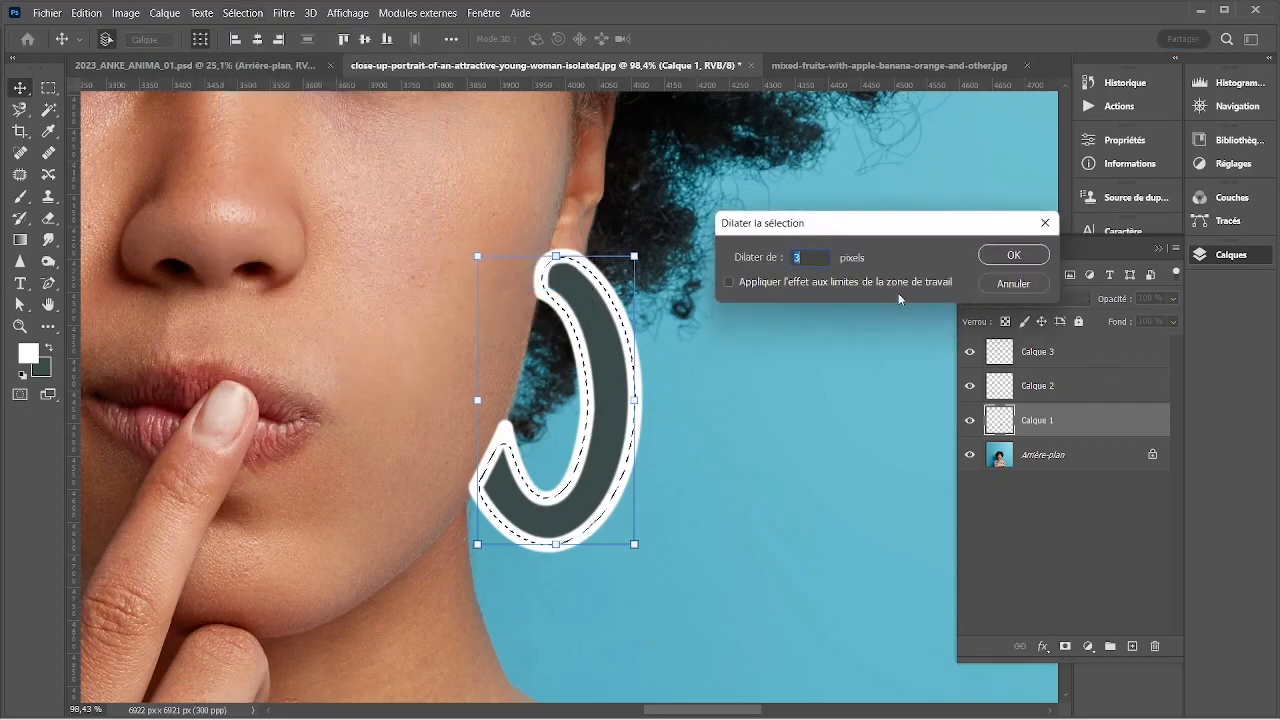
pyautogui.click(1013, 255)
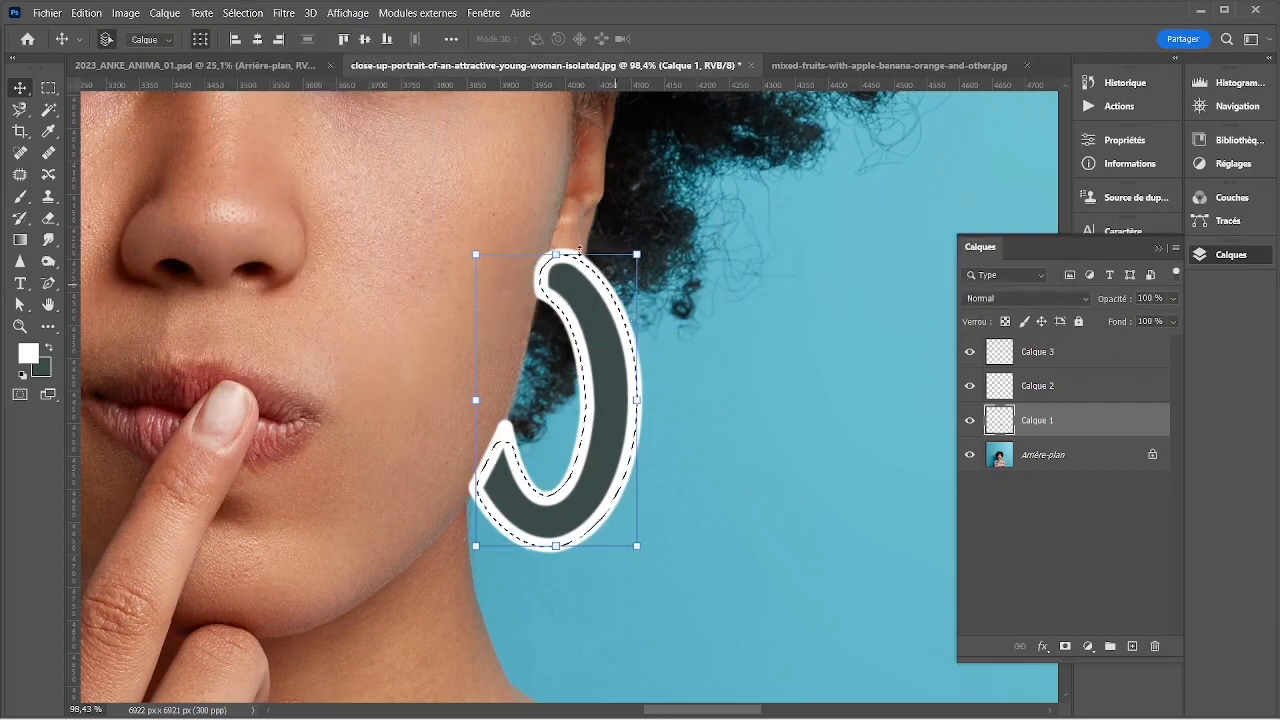
# - Contract (Contracter) the earring selection by 5 pixels
pyautogui.click(243, 13)
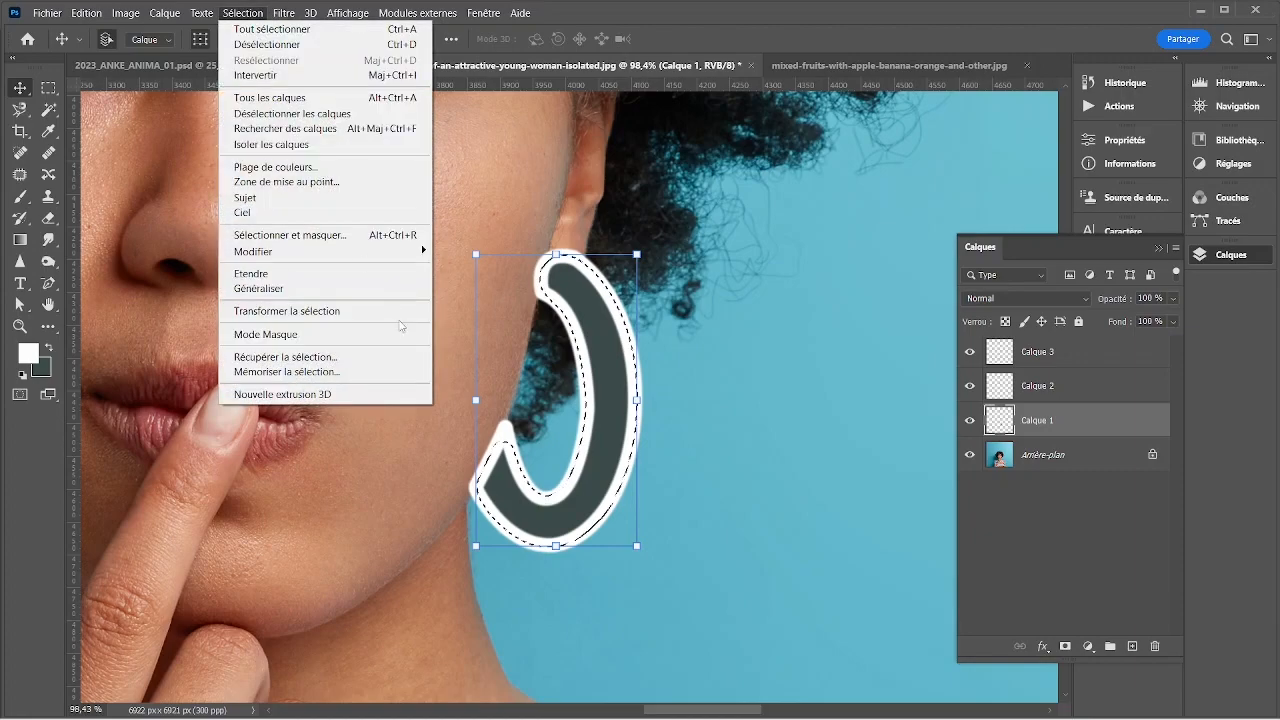
pyautogui.moveTo(410, 251)
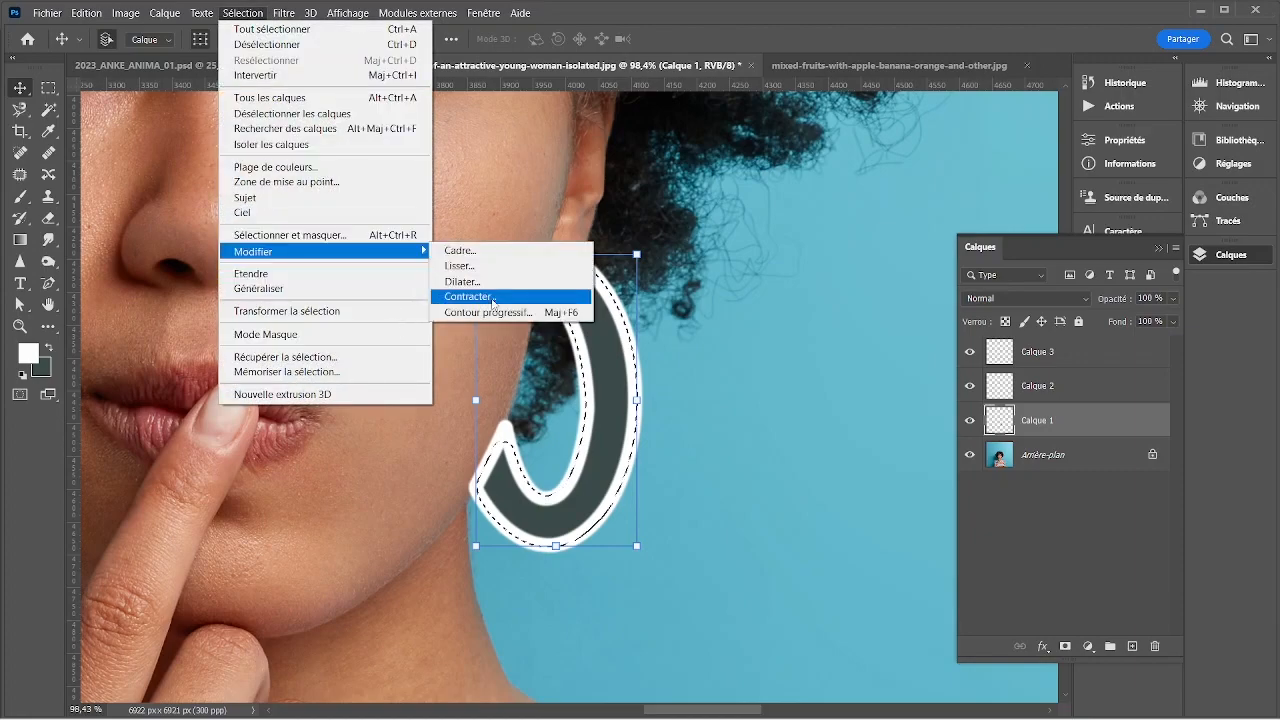
pyautogui.click(492, 298)
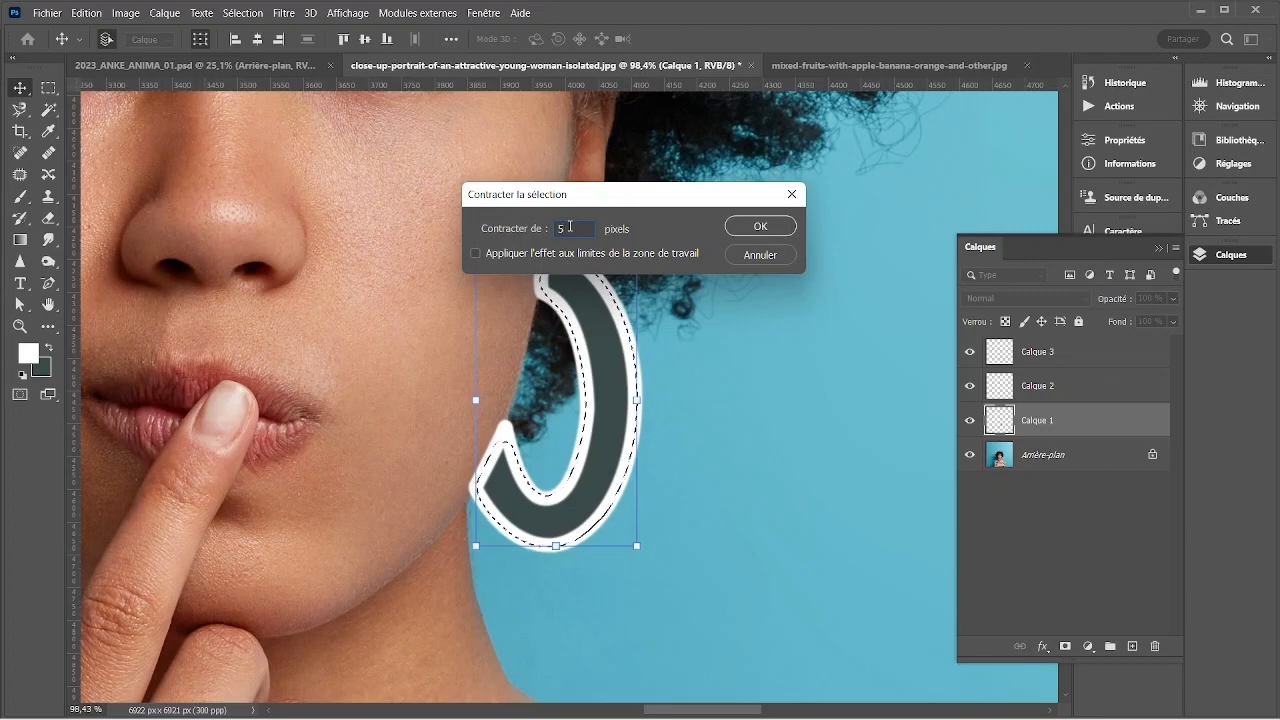
pyautogui.click(749, 226)
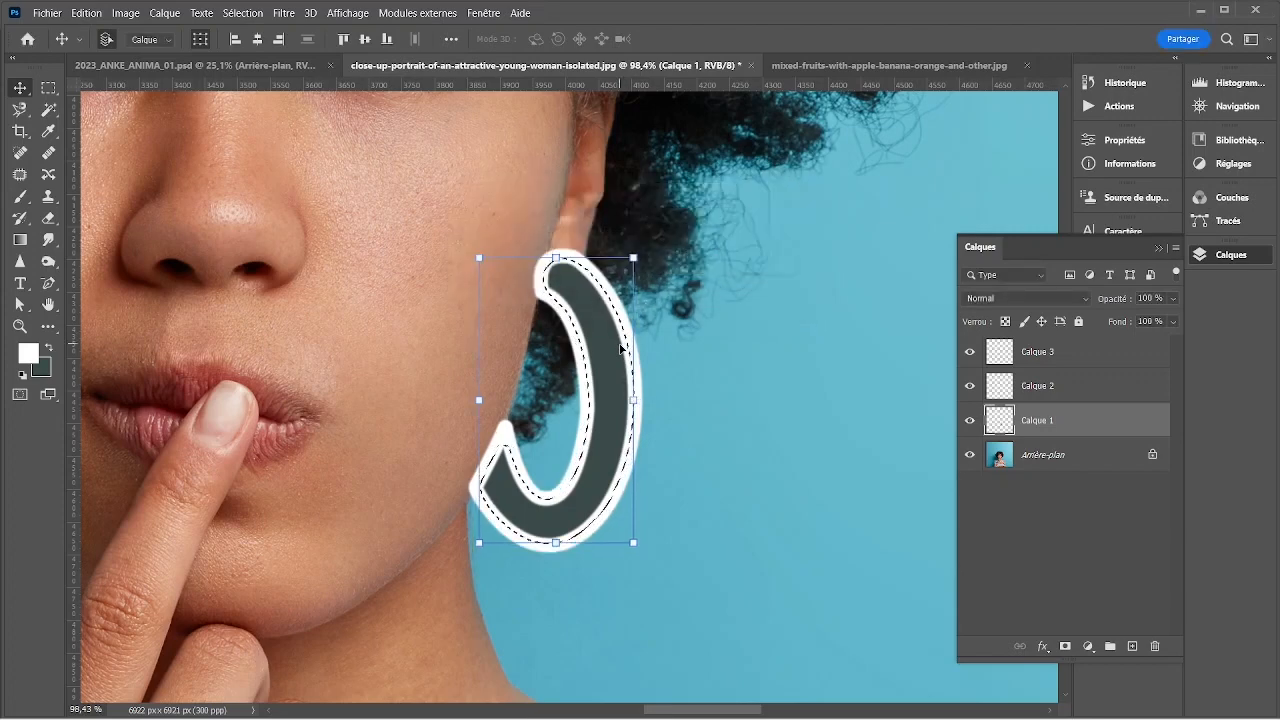
# - Feather the earring selection (Contour progressif) with a radius of 5 pixels
pyautogui.click(249, 17)
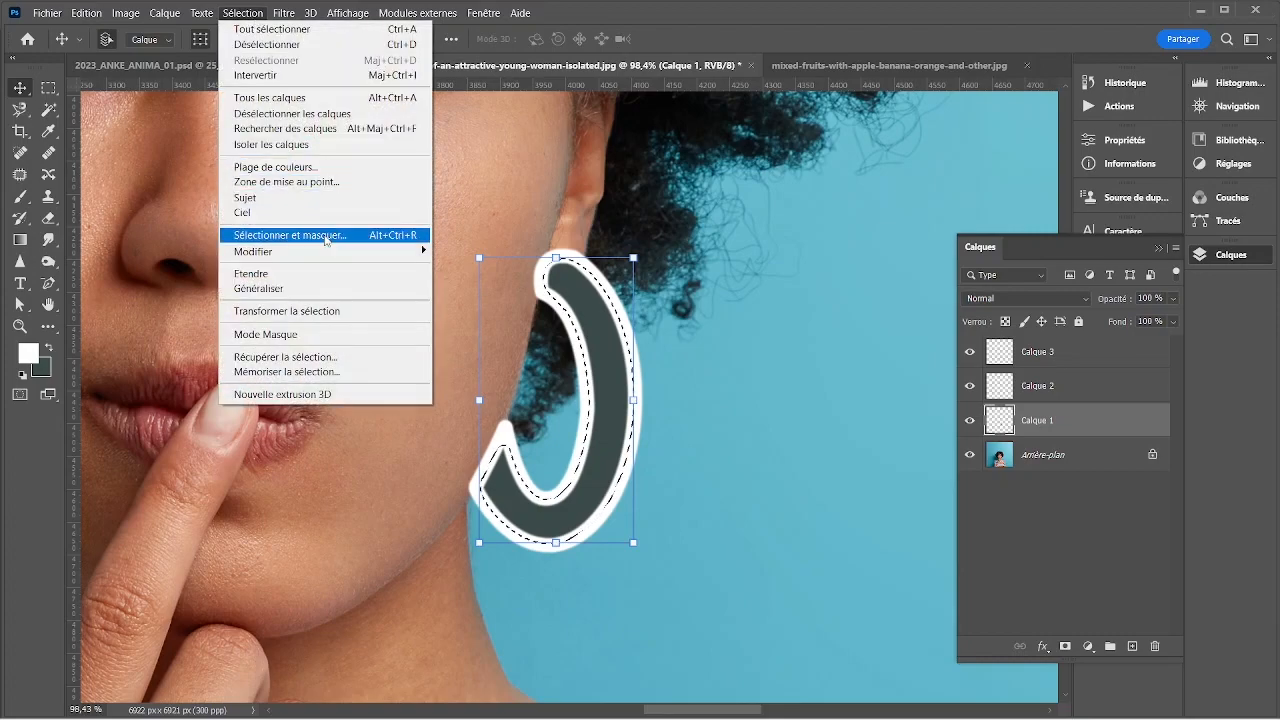
pyautogui.moveTo(321, 251)
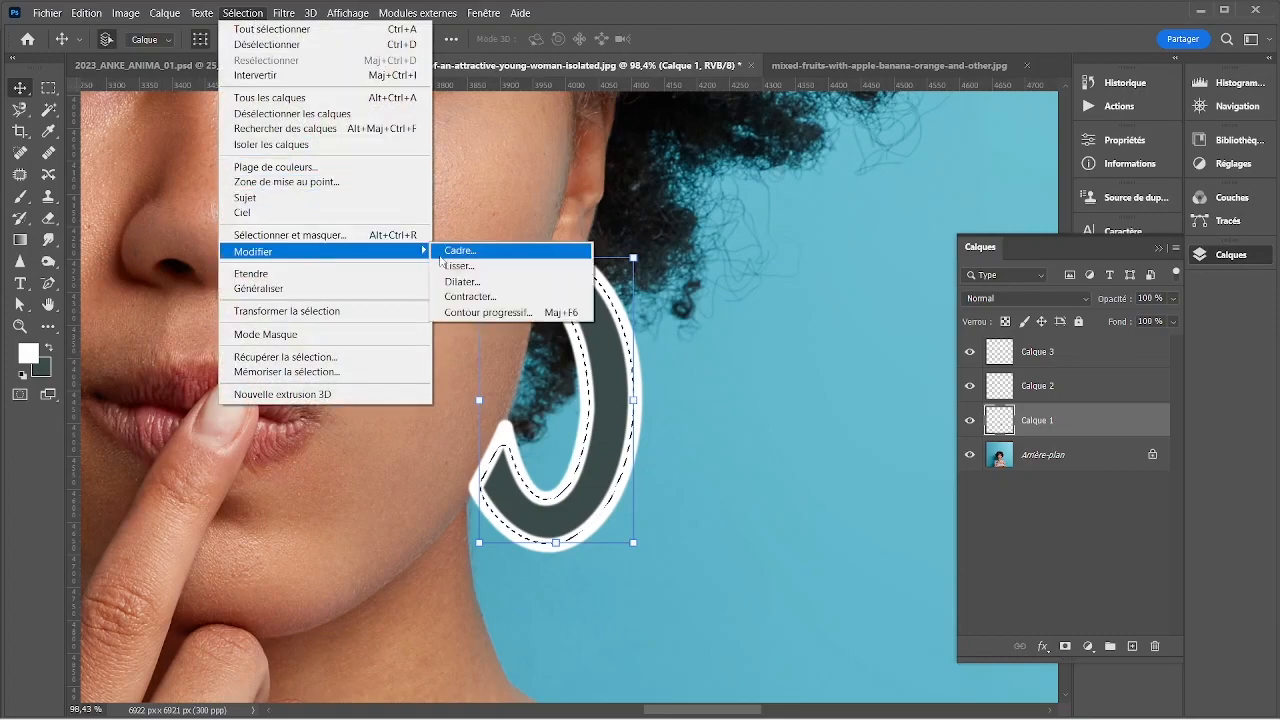
pyautogui.click(511, 322)
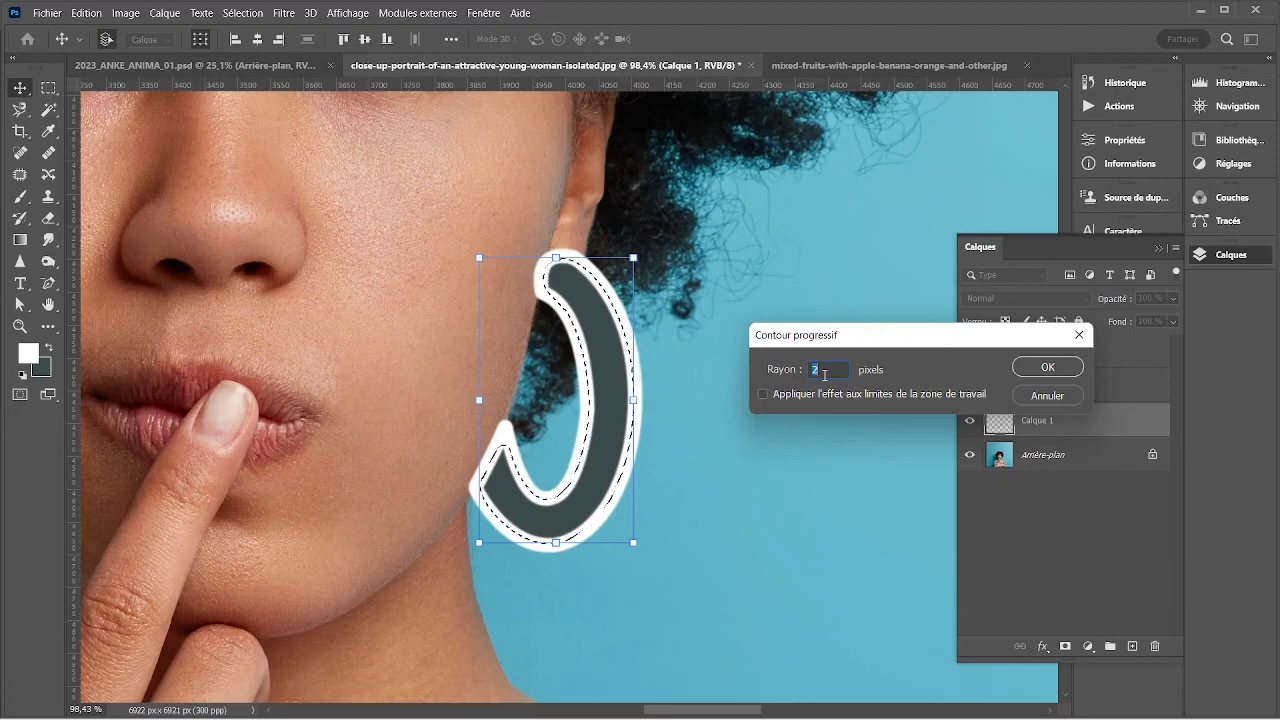
pyautogui.write('5')
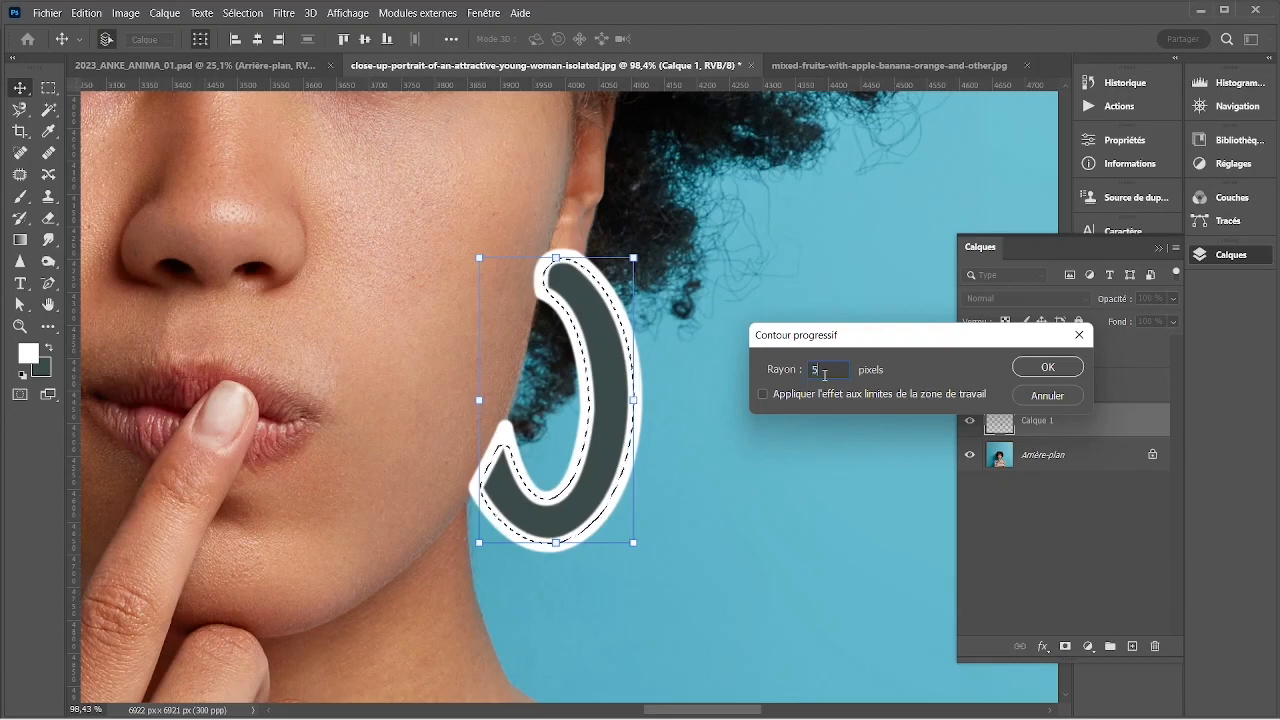
pyautogui.click(1062, 370)
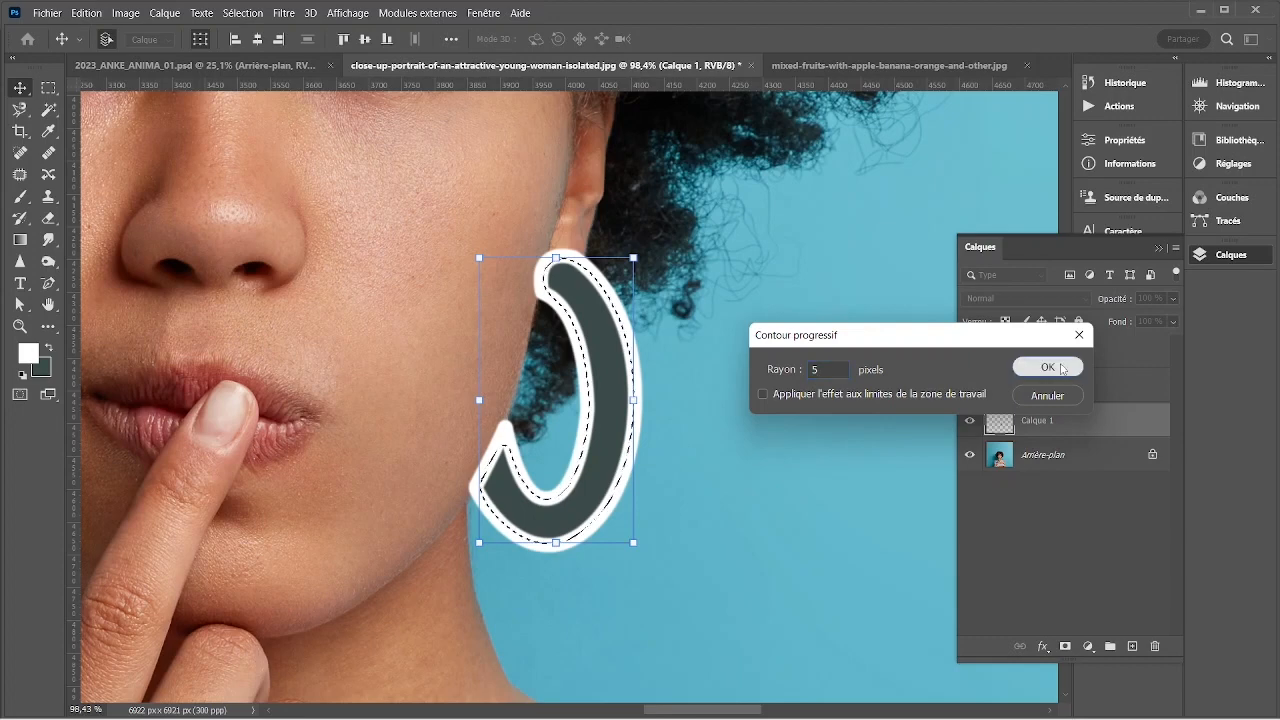
# - Make the layer Calque 3 active and rename it "peinure boucle"
pyautogui.click(1052, 358)
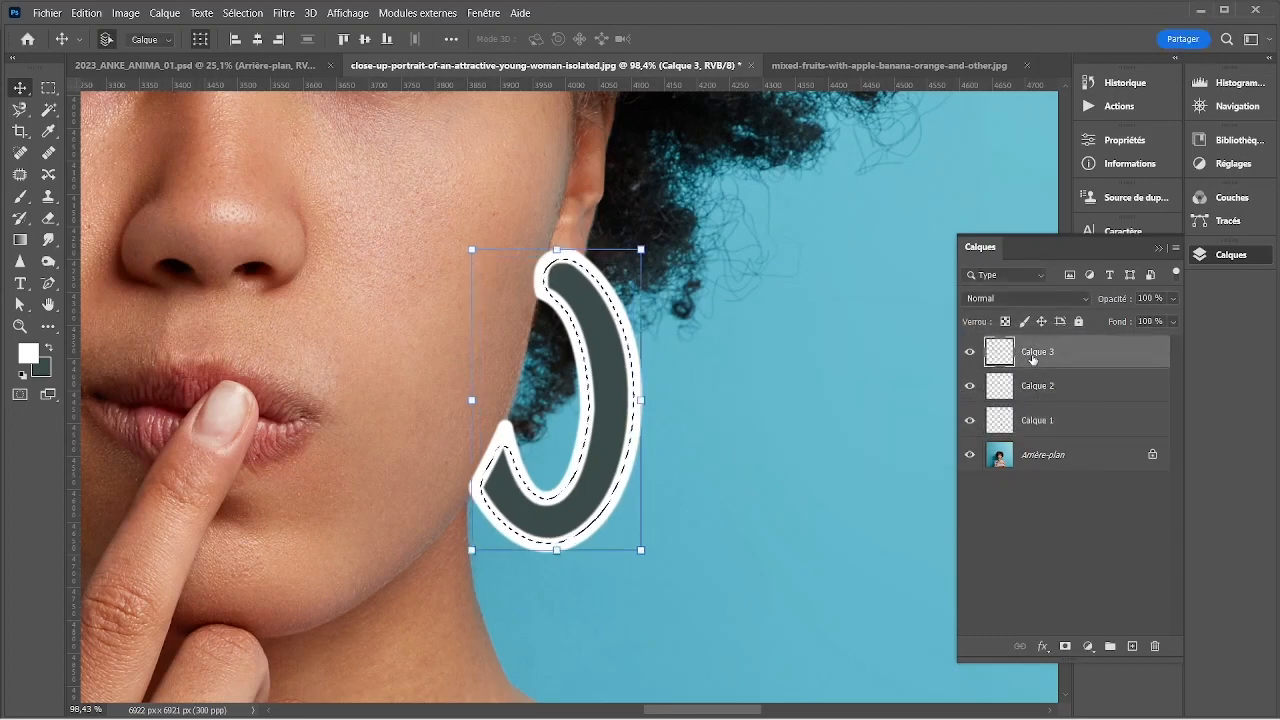
pyautogui.doubleClick(1038, 353)
pyautogui.write('D')
pyautogui.press('Return')
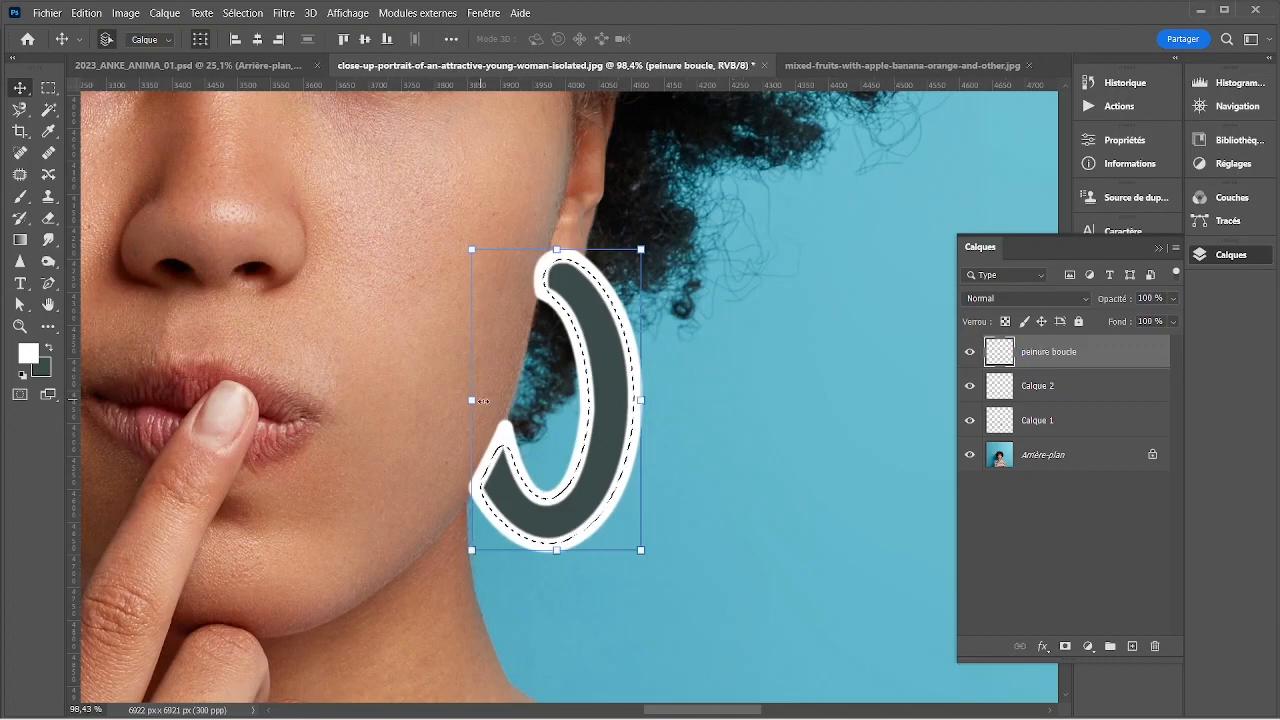
# - Switch to the Brush tool and set the foreground colour to the red cc3333
pyautogui.scroll(5, 545, 456)
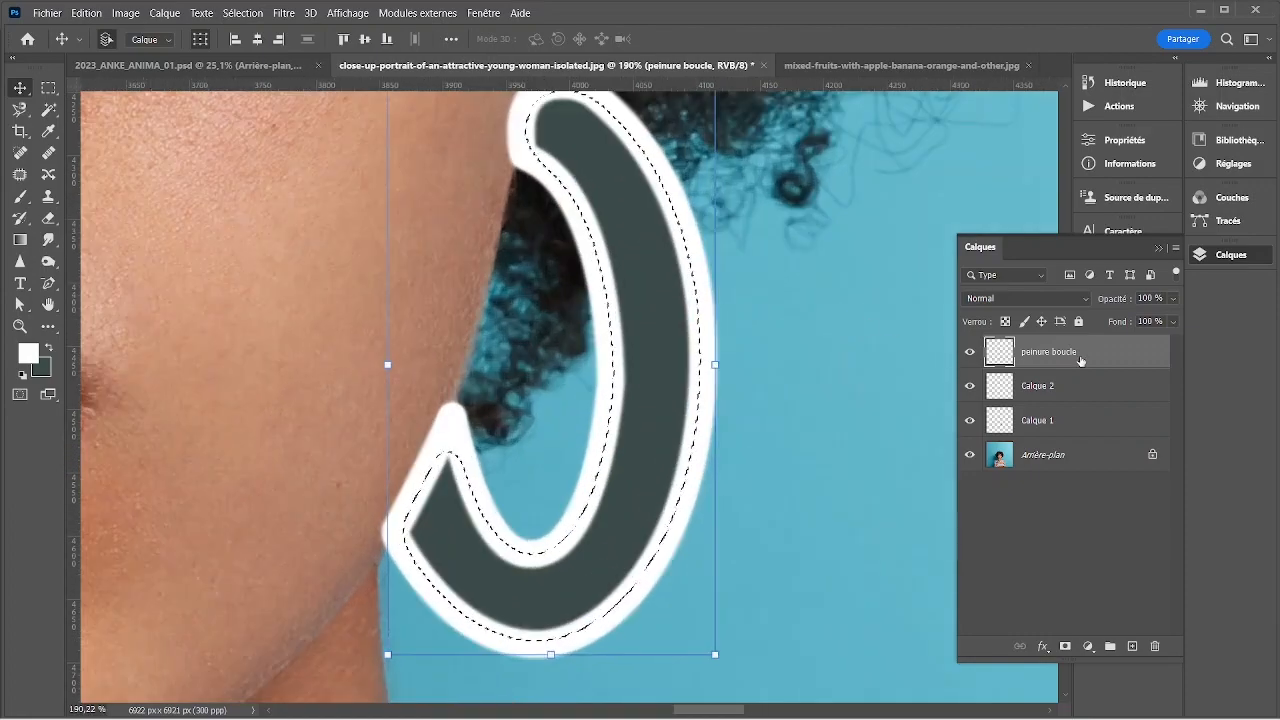
pyautogui.press('b')
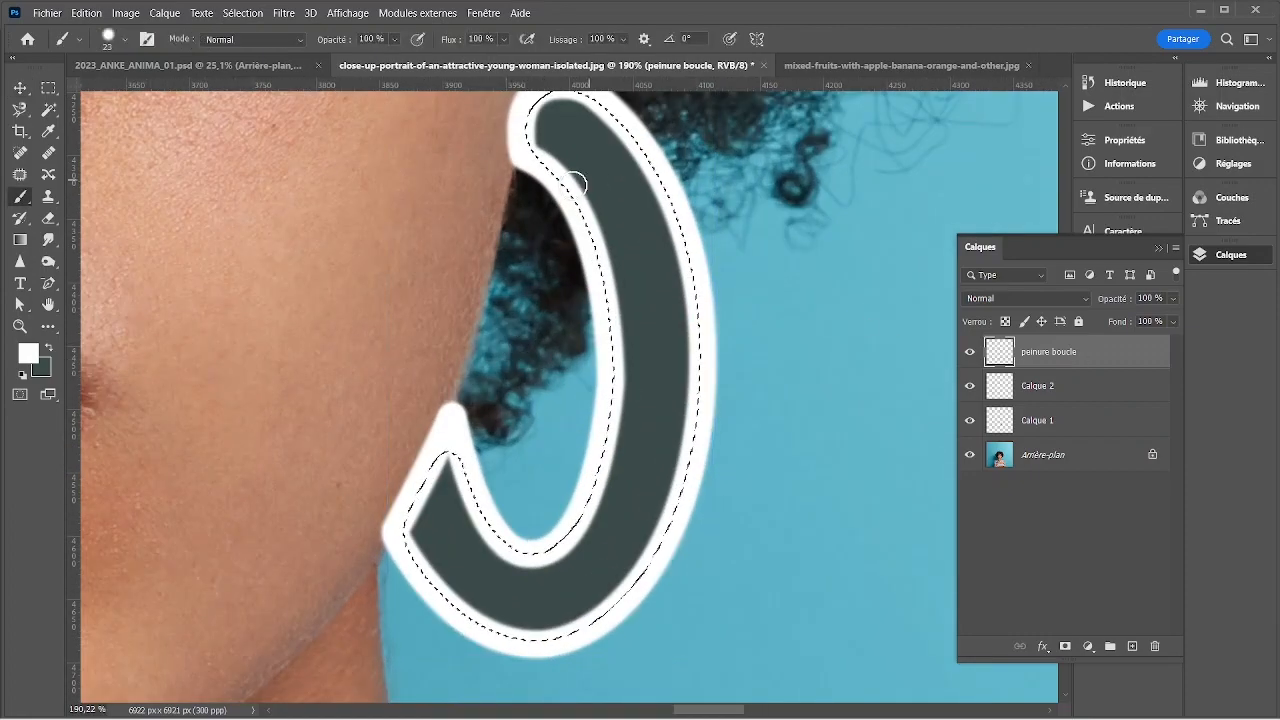
pyautogui.click(28, 353)
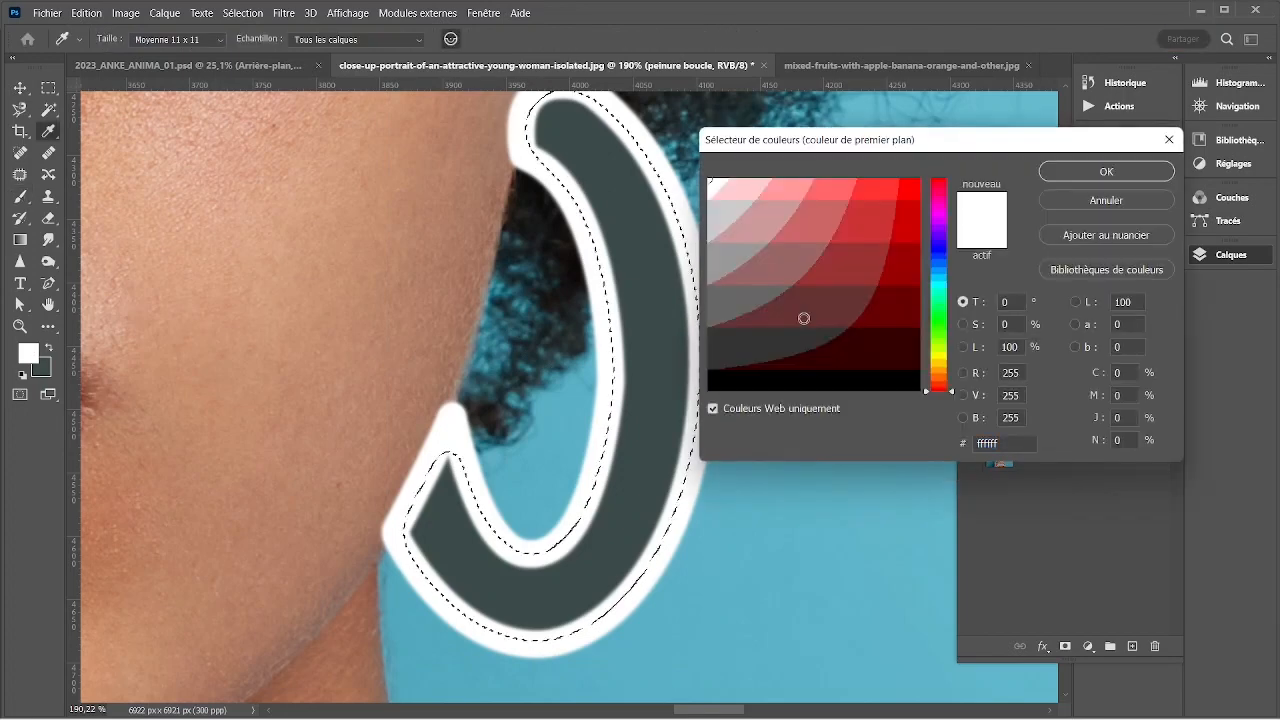
pyautogui.click(891, 203)
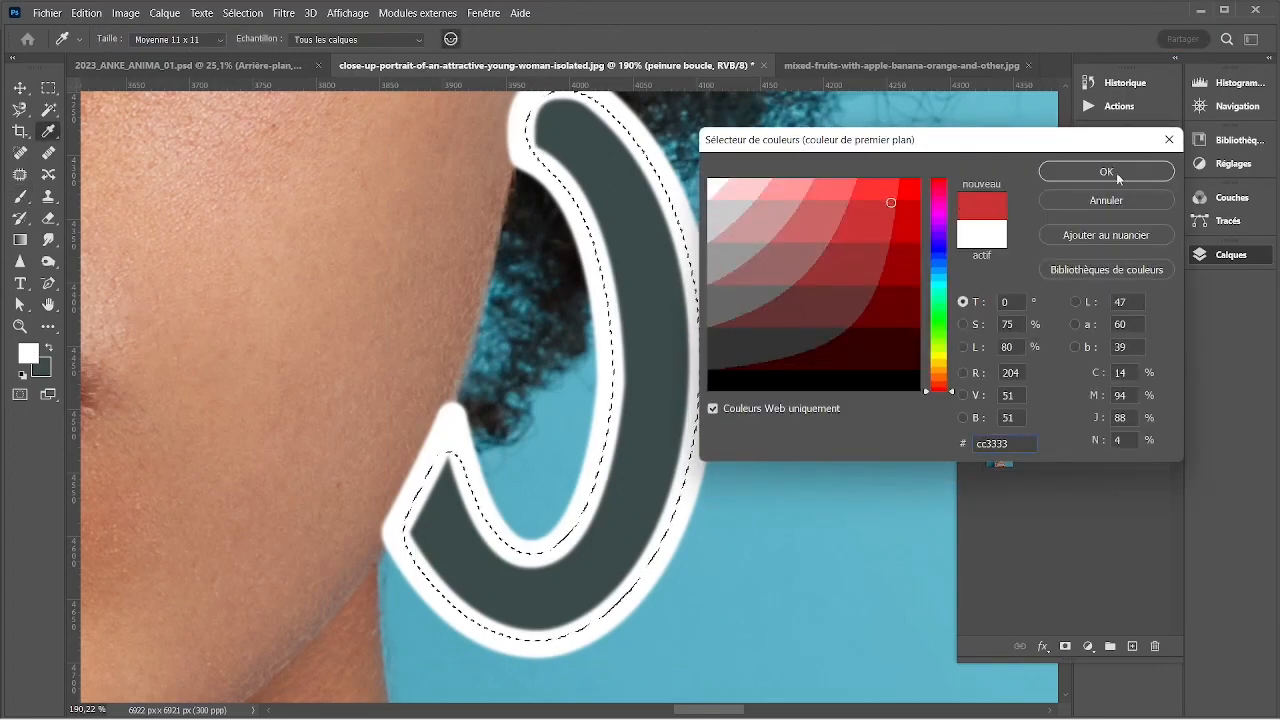
pyautogui.click(1107, 172)
# - Paint red zigzag strokes along the earring inside the feathered selection on the peinure boucle layer
pyautogui.hscroll(2, 634, 280)
pyautogui.scroll(2, 634, 280)
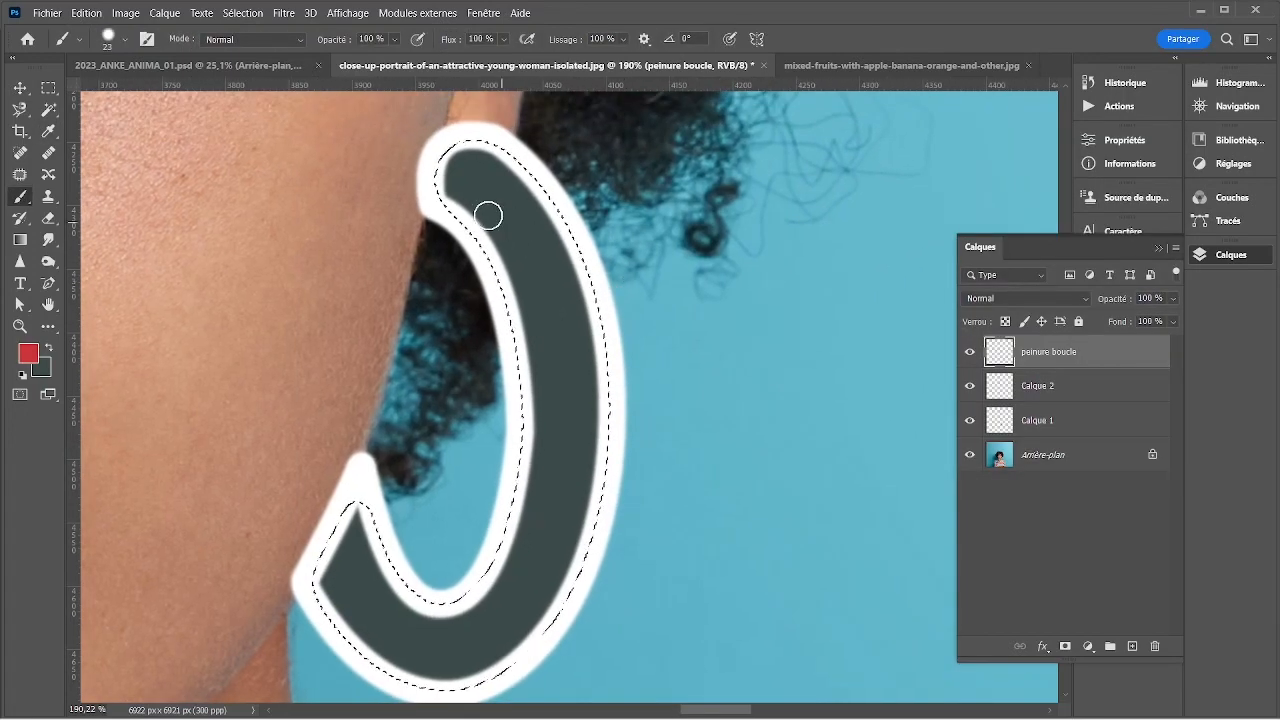
pyautogui.moveTo(437, 196)
pyautogui.mouseDown()
pyautogui.moveTo(525, 196)
pyautogui.moveTo(480, 225)
pyautogui.moveTo(585, 265)
pyautogui.moveTo(552, 302)
pyautogui.moveTo(598, 339)
pyautogui.moveTo(530, 405)
pyautogui.moveTo(608, 429)
pyautogui.mouseUp()
pyautogui.moveTo(512, 493); pyautogui.dragTo(606, 463)
pyautogui.moveTo(495, 557); pyautogui.dragTo(572, 602)
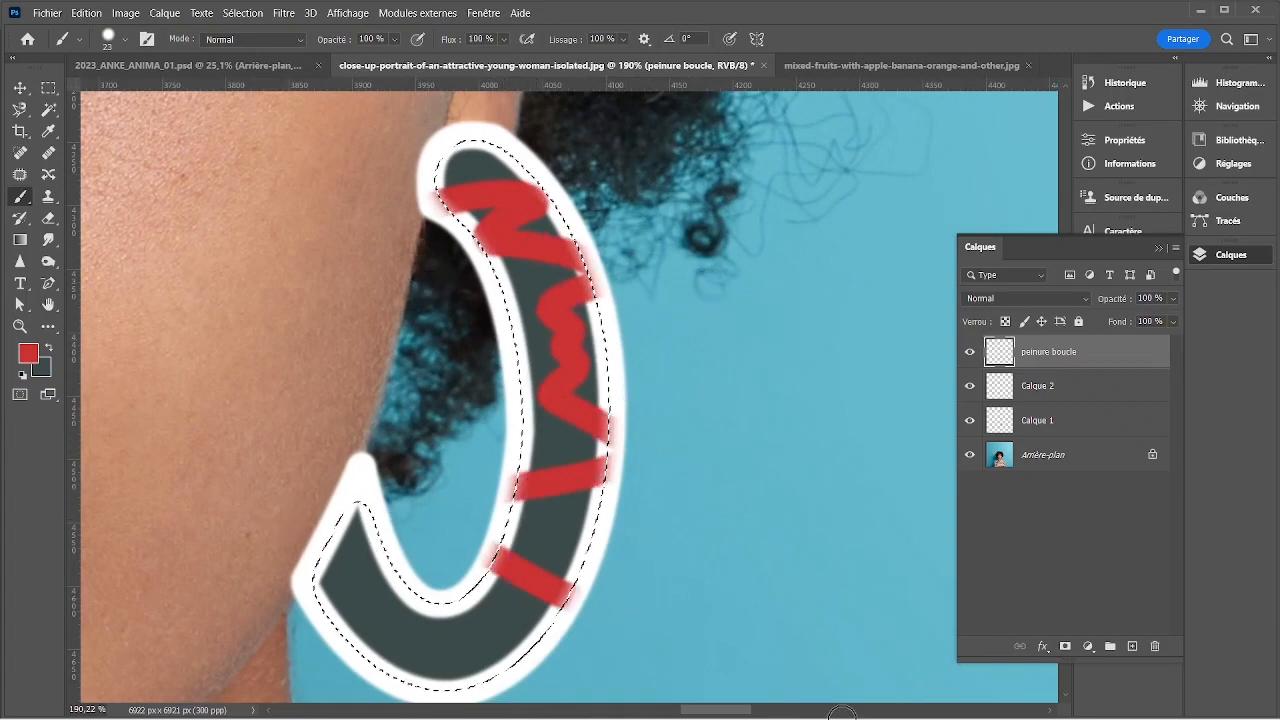
pyautogui.moveTo(363, 659)
pyautogui.mouseDown()
pyautogui.moveTo(216, 636)
pyautogui.moveTo(448, 533)
pyautogui.moveTo(297, 497)
pyautogui.mouseUp()
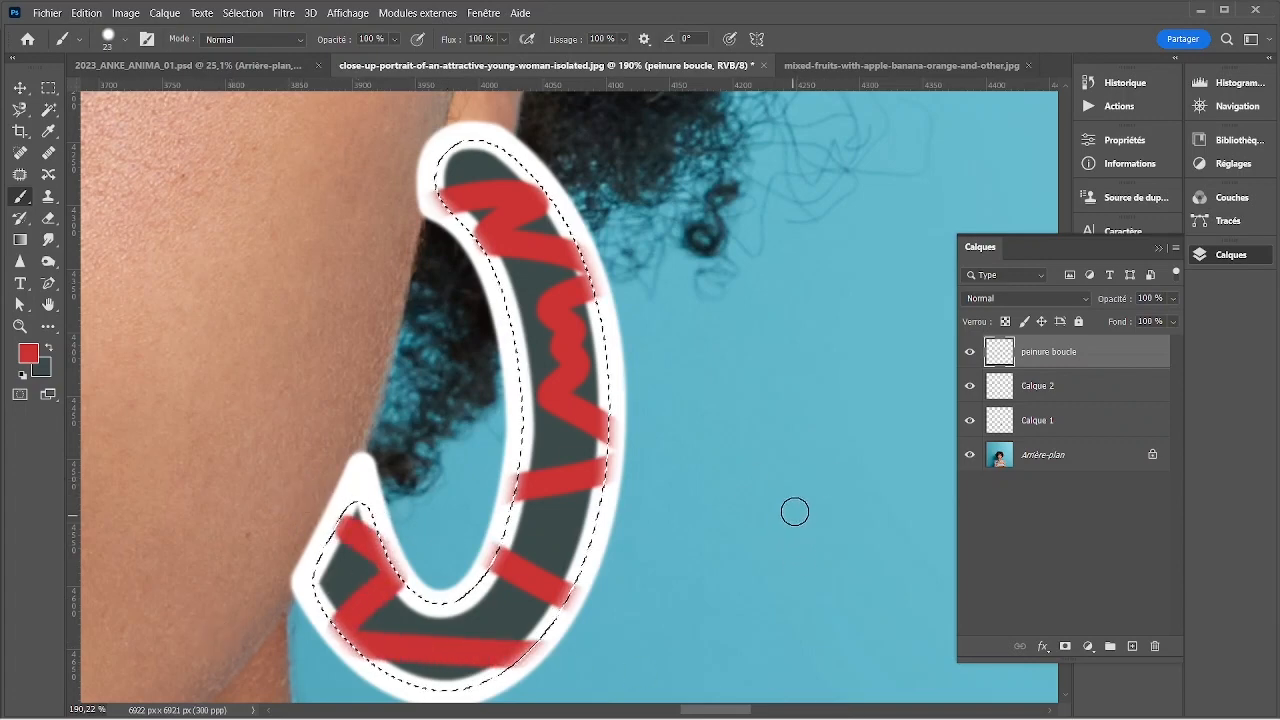
# - Deselect and temporarily hide Calque 2 and Calque 1 to examine the red strokes' edges against the original earring
pyautogui.hotkey('ctrl', 'd')
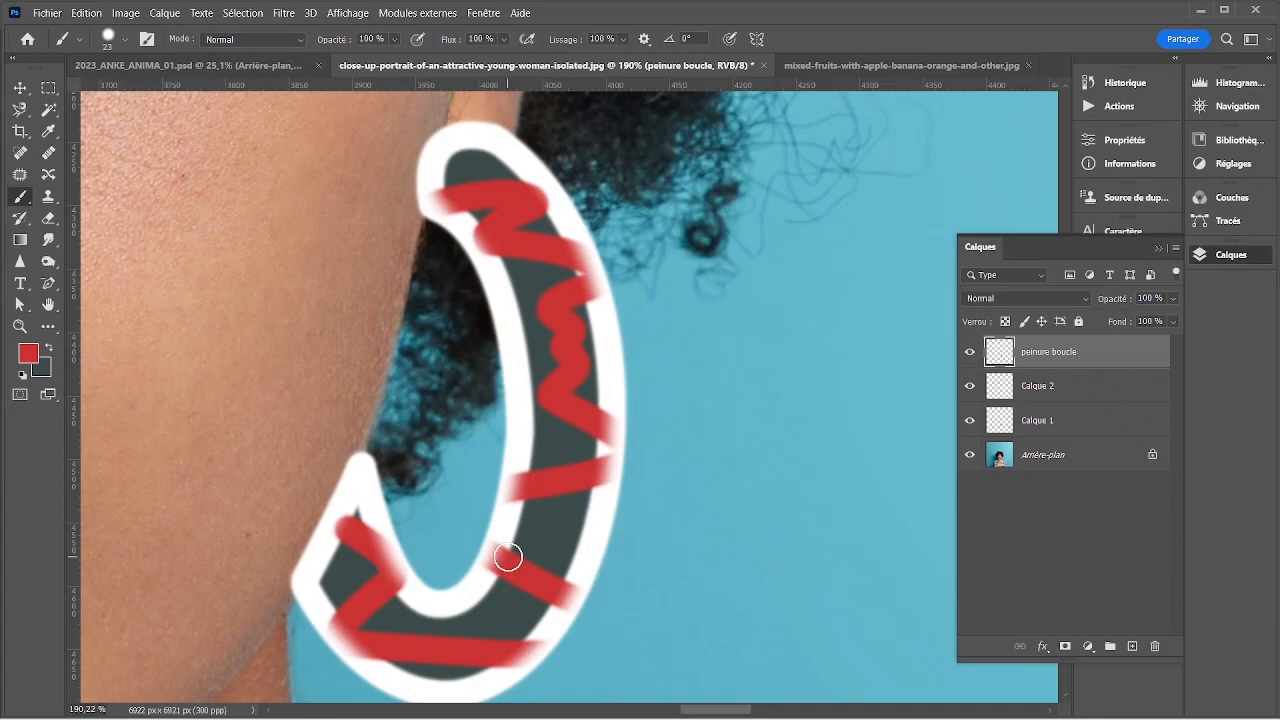
pyautogui.scroll(2, 496, 566)
pyautogui.moveTo(524, 566); pyautogui.dragTo(524, 488)
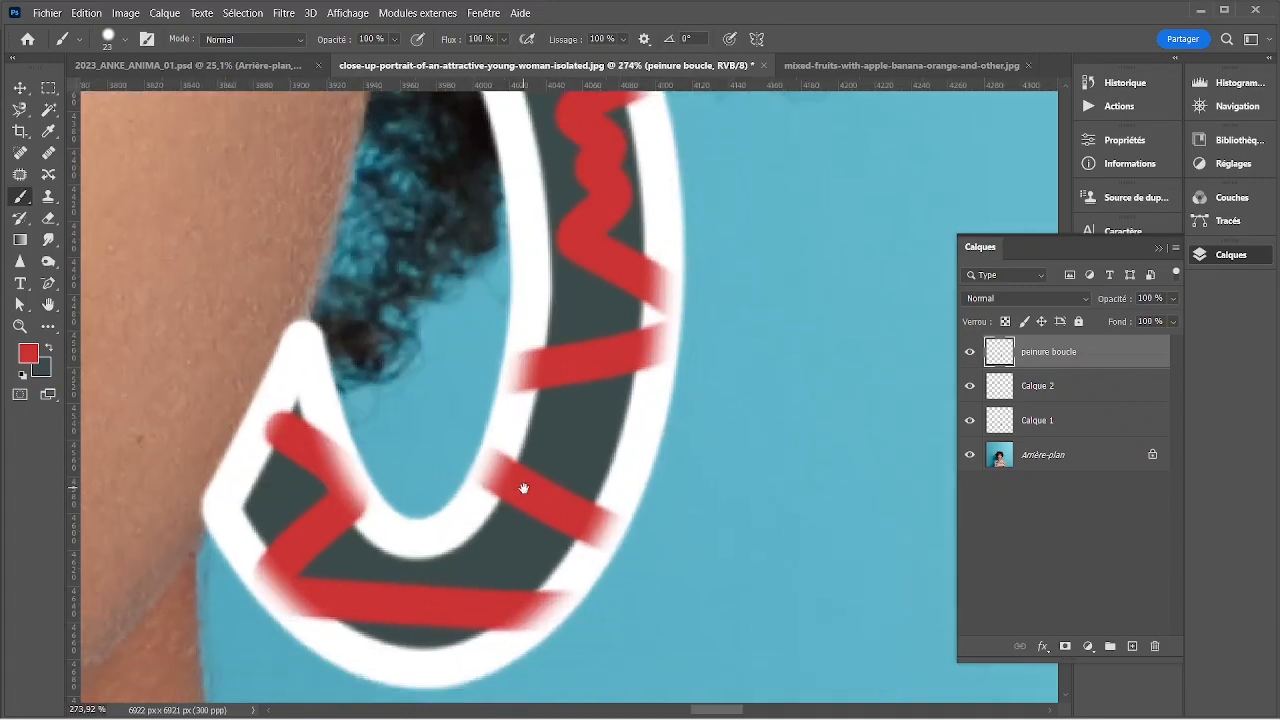
pyautogui.click(970, 386)
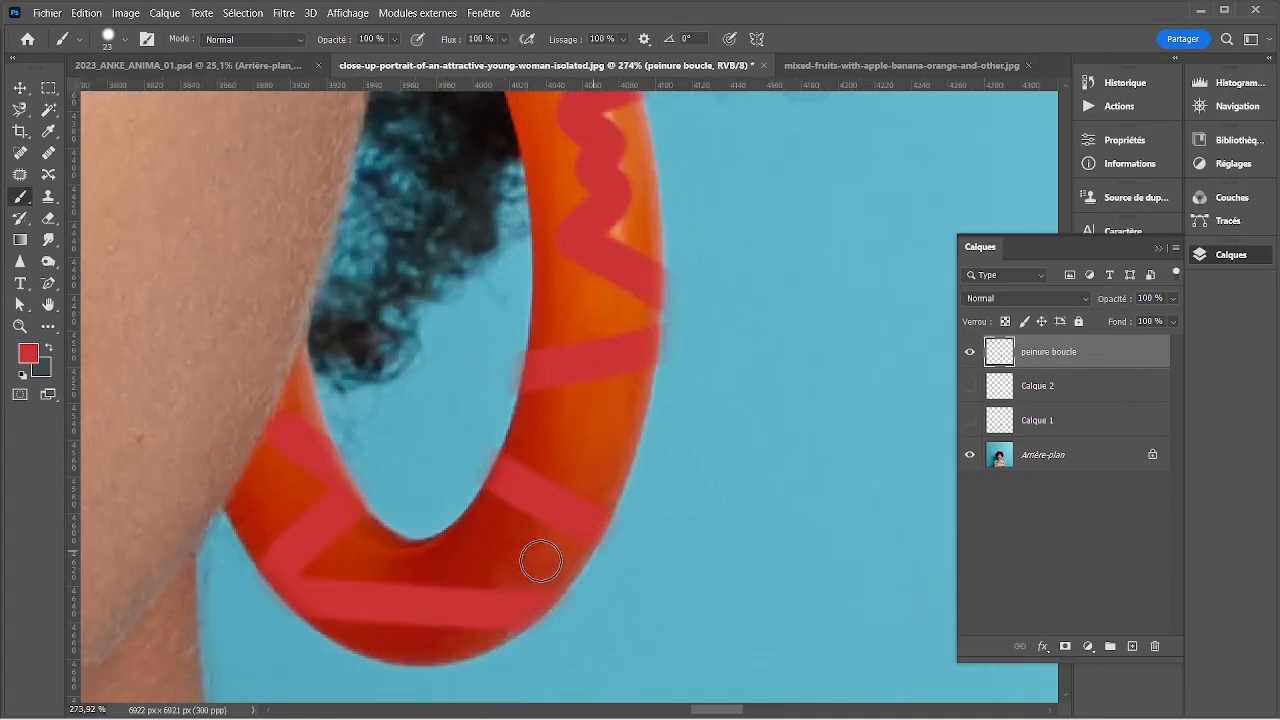
pyautogui.click(970, 420)
pyautogui.press('a')
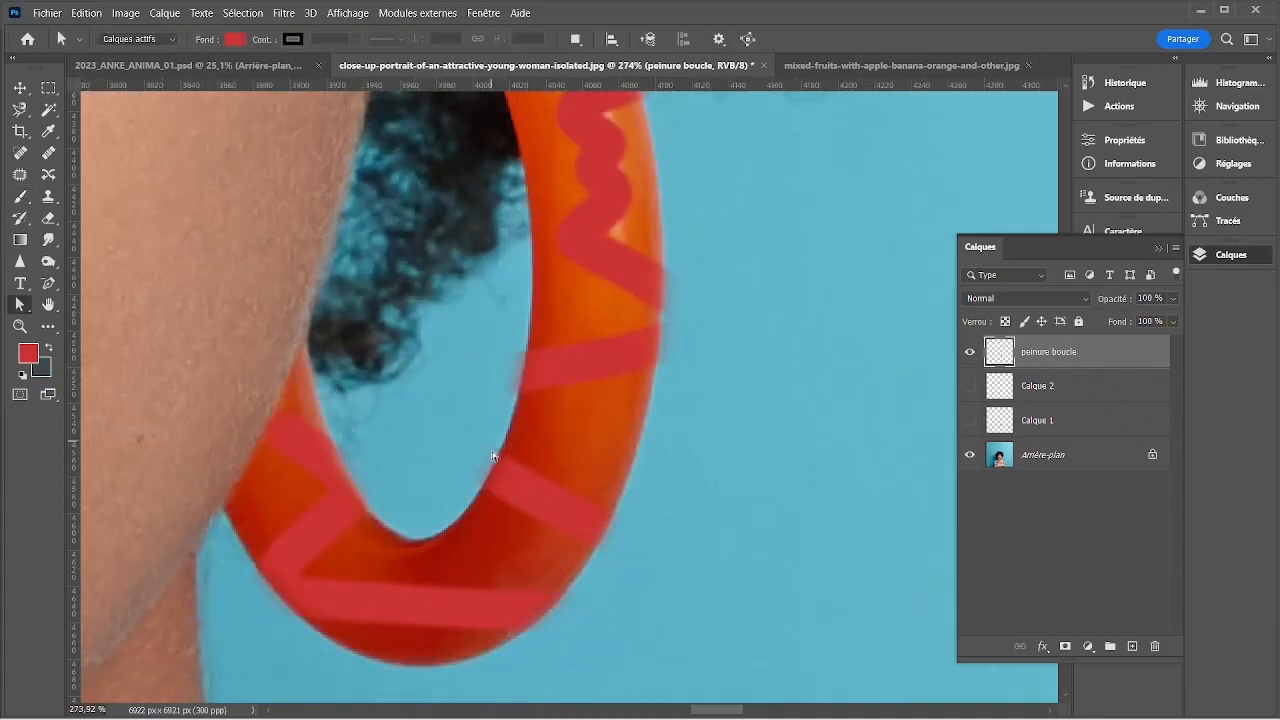
pyautogui.click(970, 421)
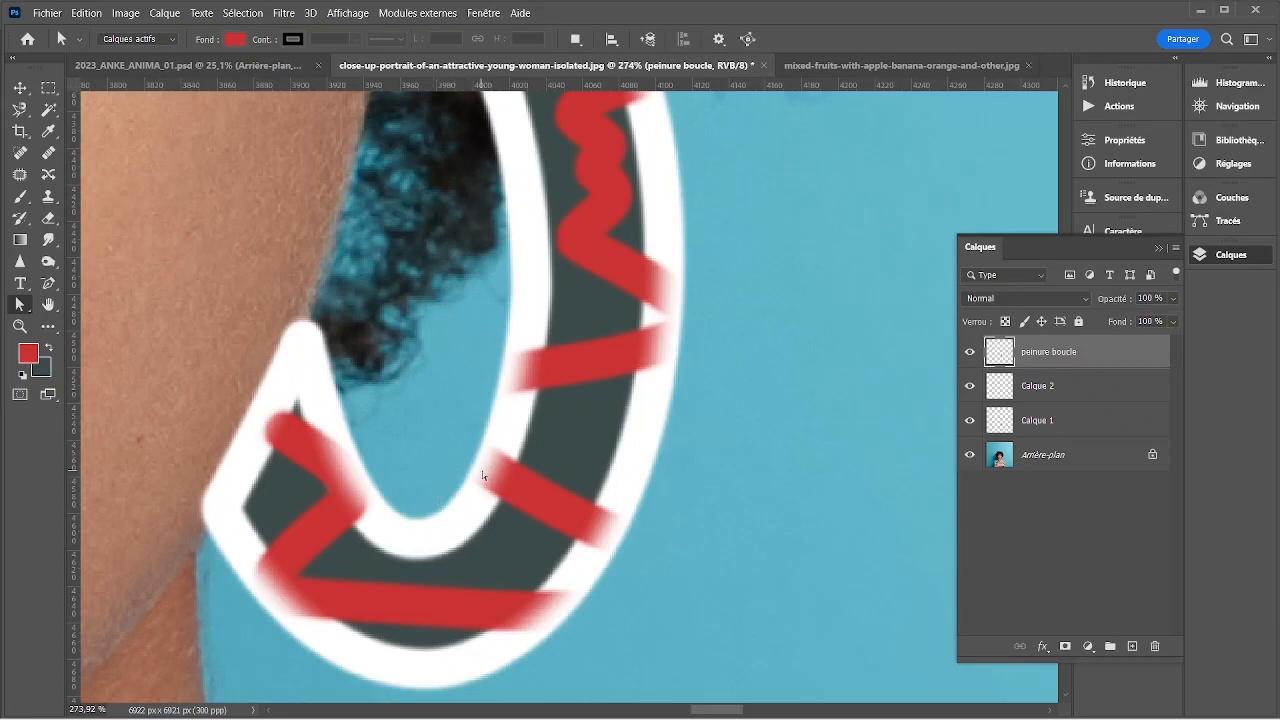
# - Step back and forth through the history to compare the layer visibility and bring back the feathered selection
pyautogui.hotkey('ctrl', 'z')
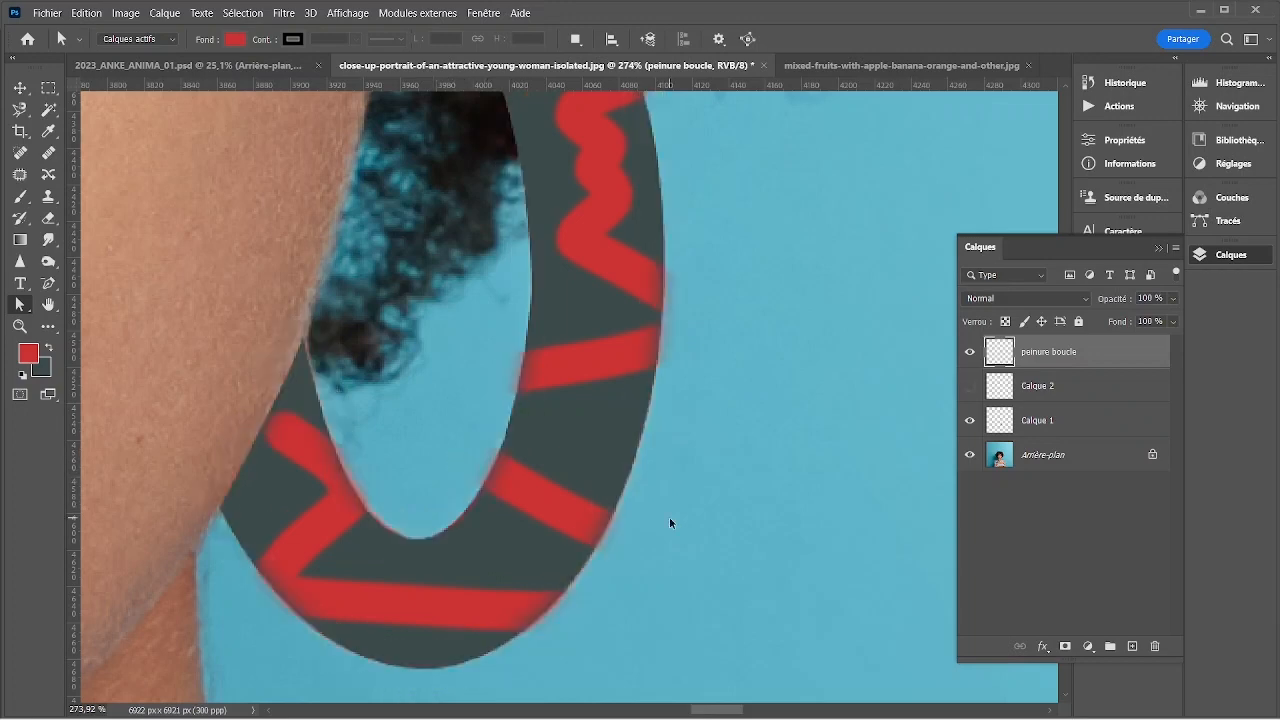
pyautogui.hotkey('ctrl', 'z')
pyautogui.hotkey('ctrl', 'shift', 'z')
pyautogui.hotkey('ctrl', 'shift', 'z')
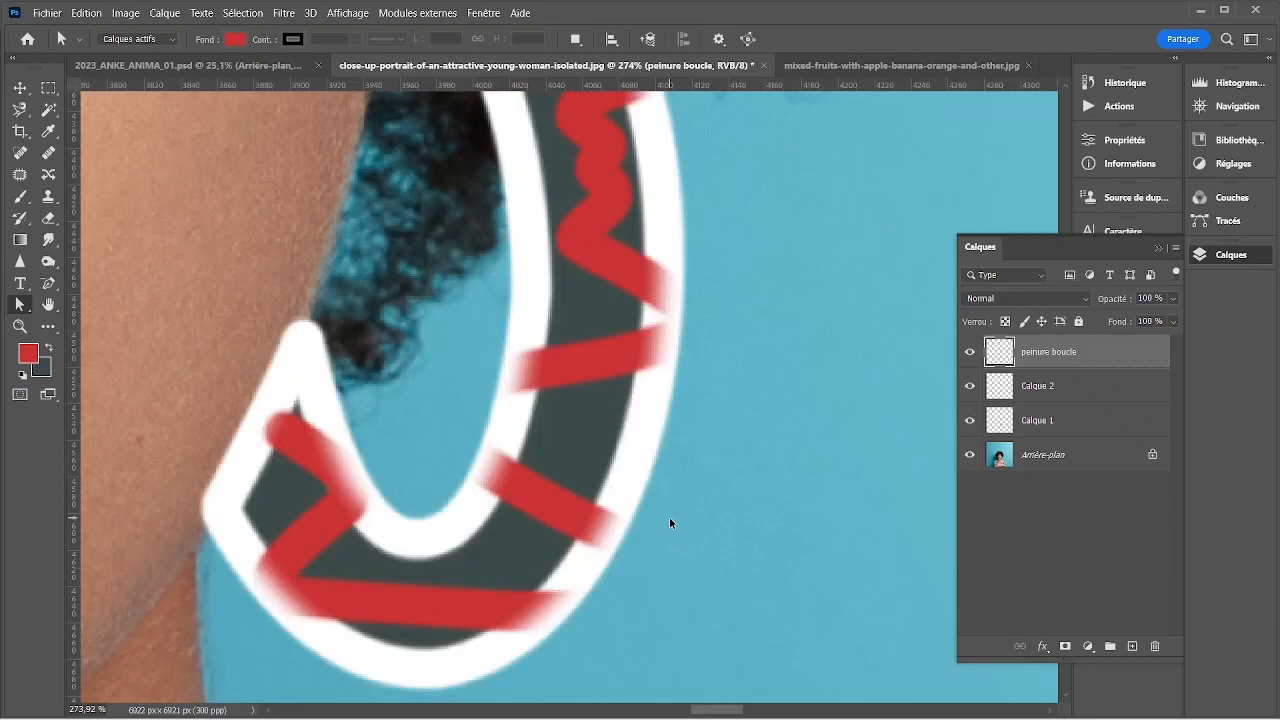
pyautogui.hotkey('ctrl', 'shift', 'z')
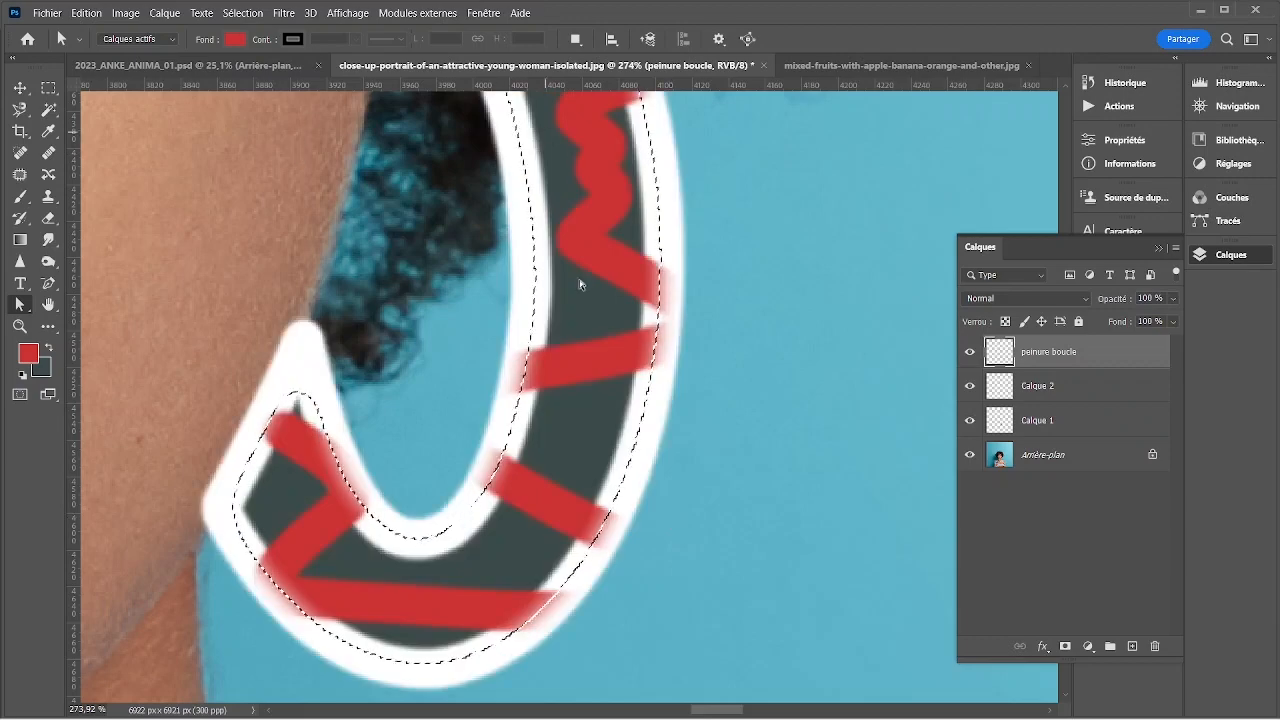
# - Save the feathered earring selection to a new channel named "Sélection progressive"
pyautogui.click(243, 13)
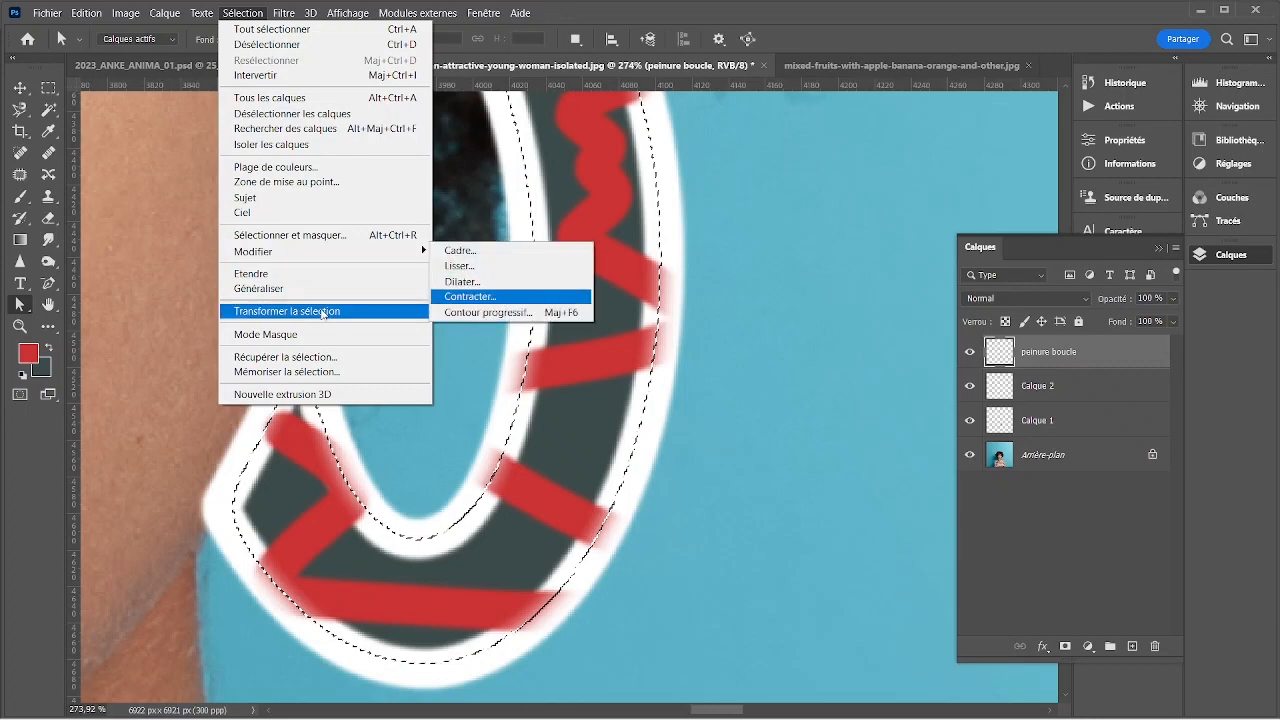
pyautogui.click(276, 371)
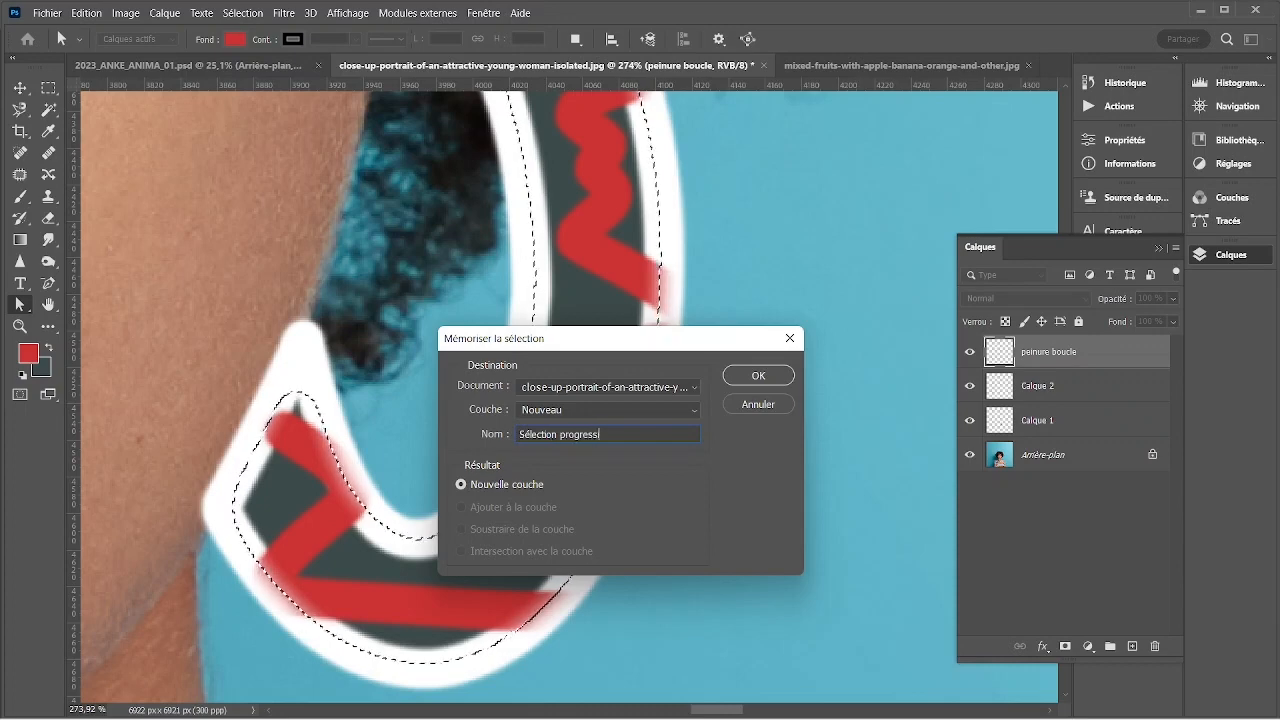
pyautogui.press('Return')
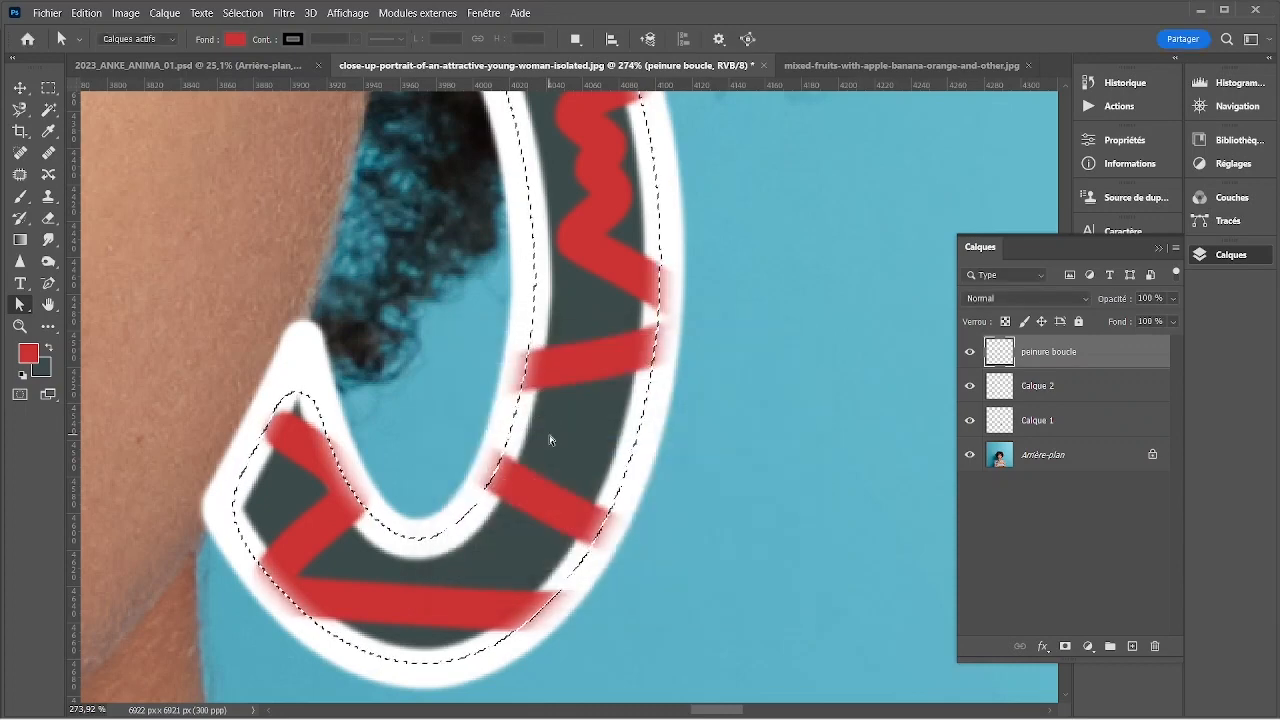
# - Deselect the earring and reload the saved channel "Sélection progressive" as a new selection
pyautogui.hotkey('ctrl', 'd')
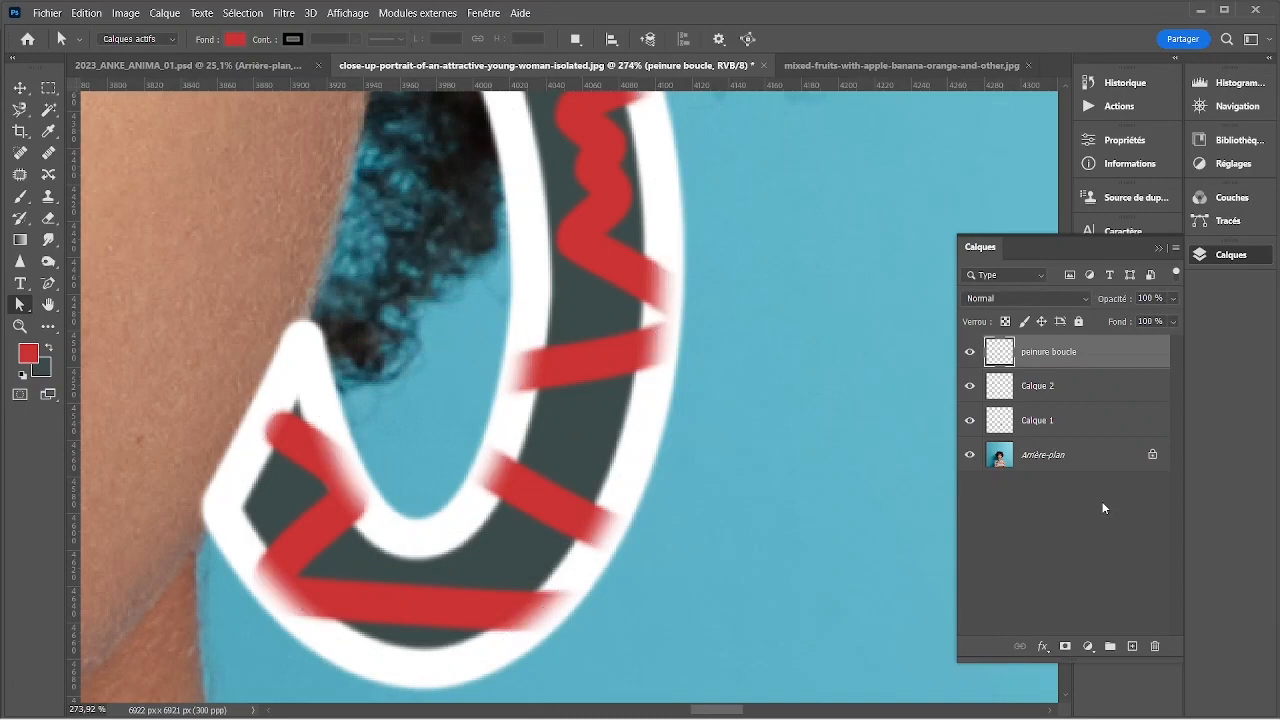
pyautogui.click(243, 13)
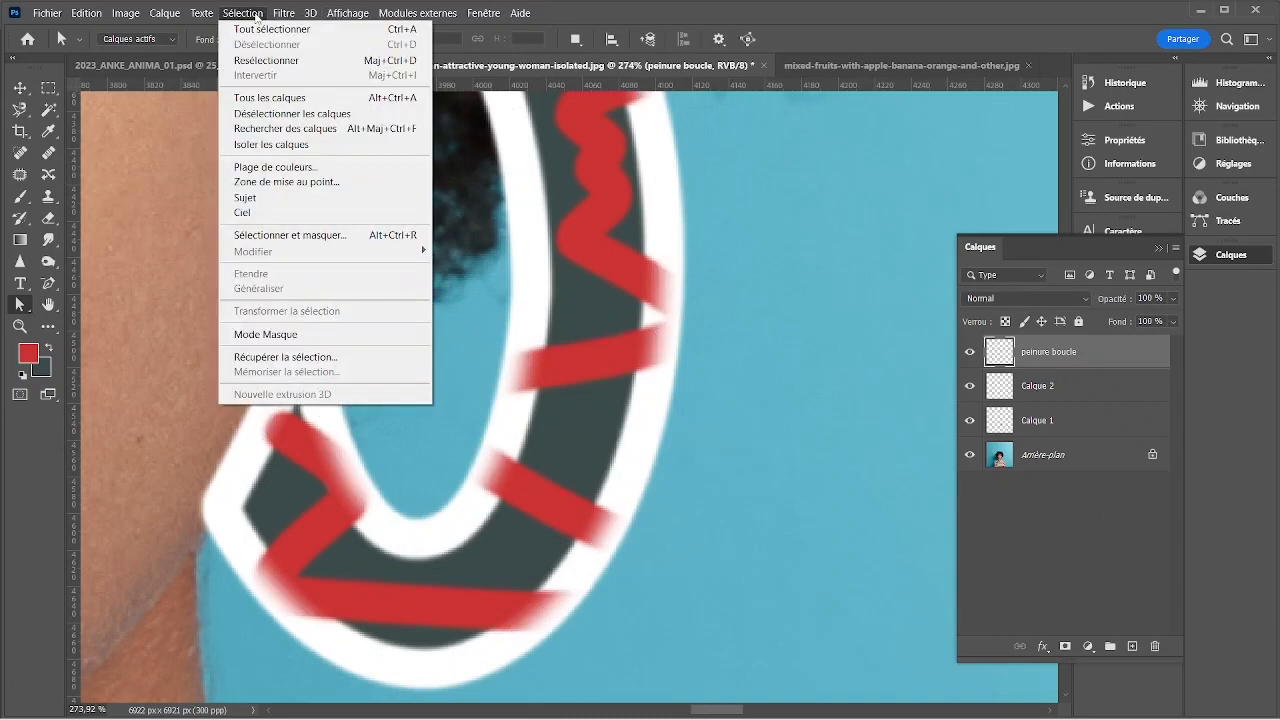
pyautogui.click(332, 358)
pyautogui.click(600, 216)
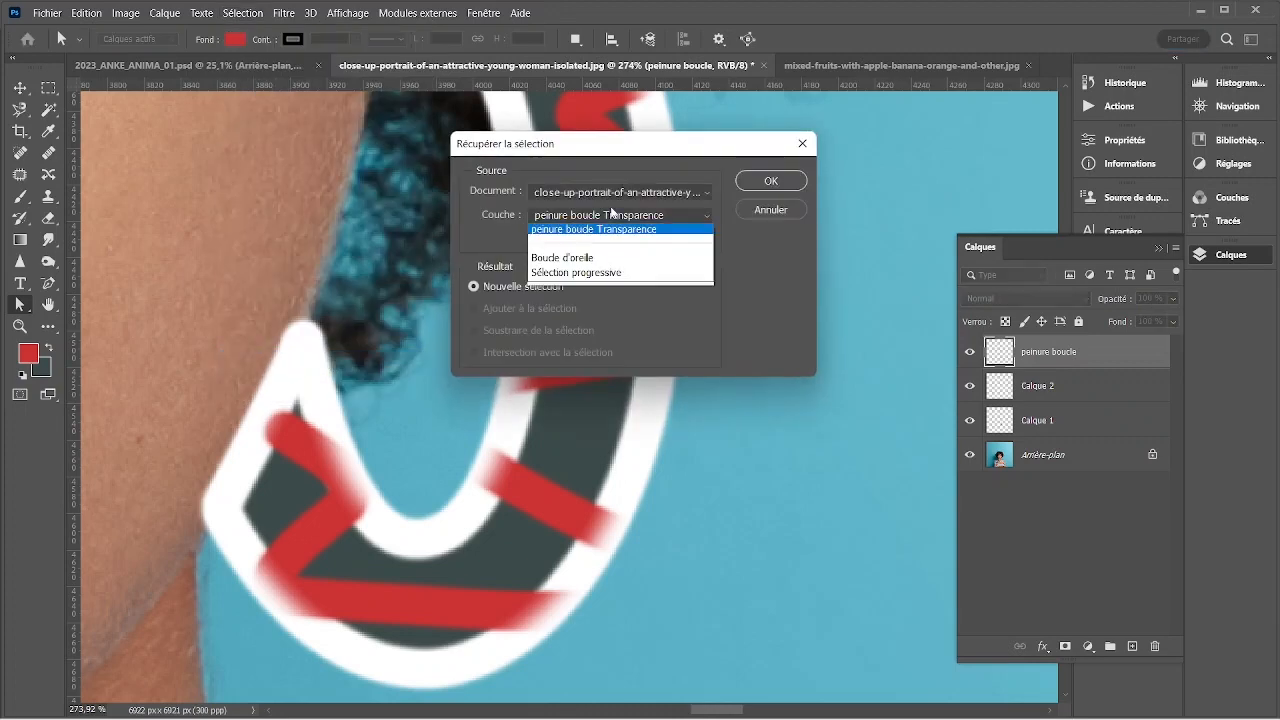
pyautogui.click(593, 278)
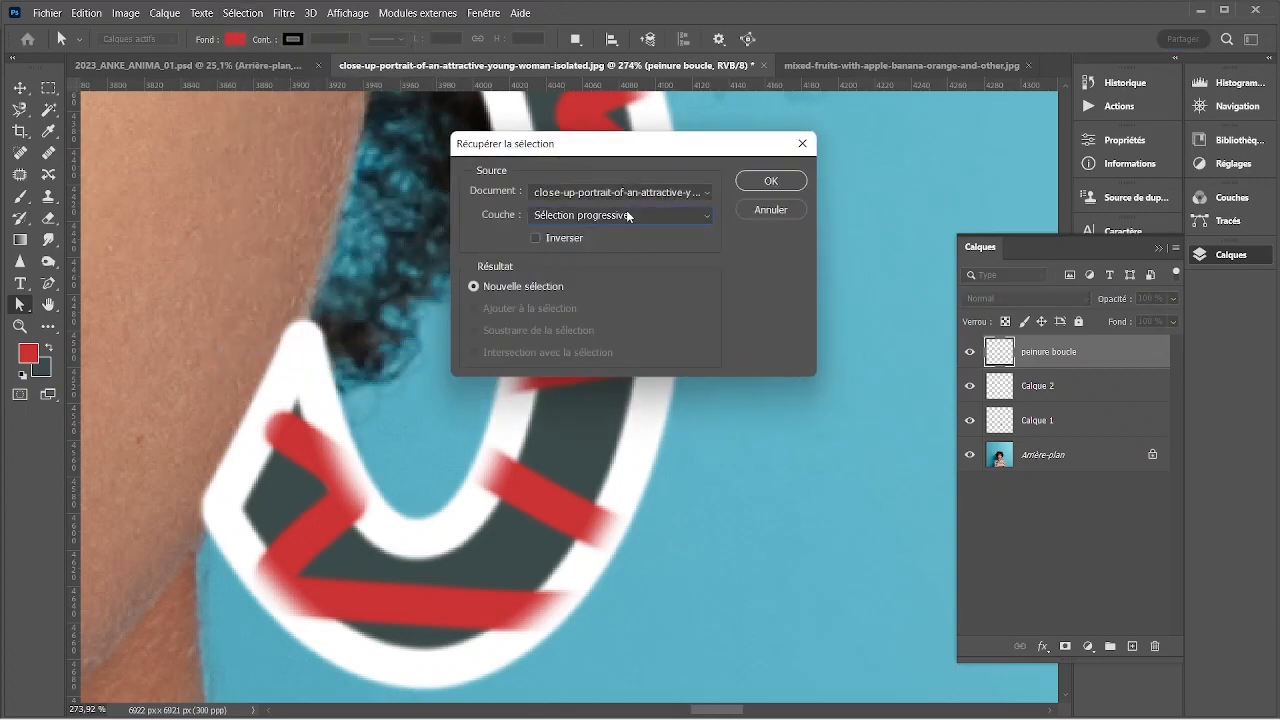
pyautogui.click(771, 180)
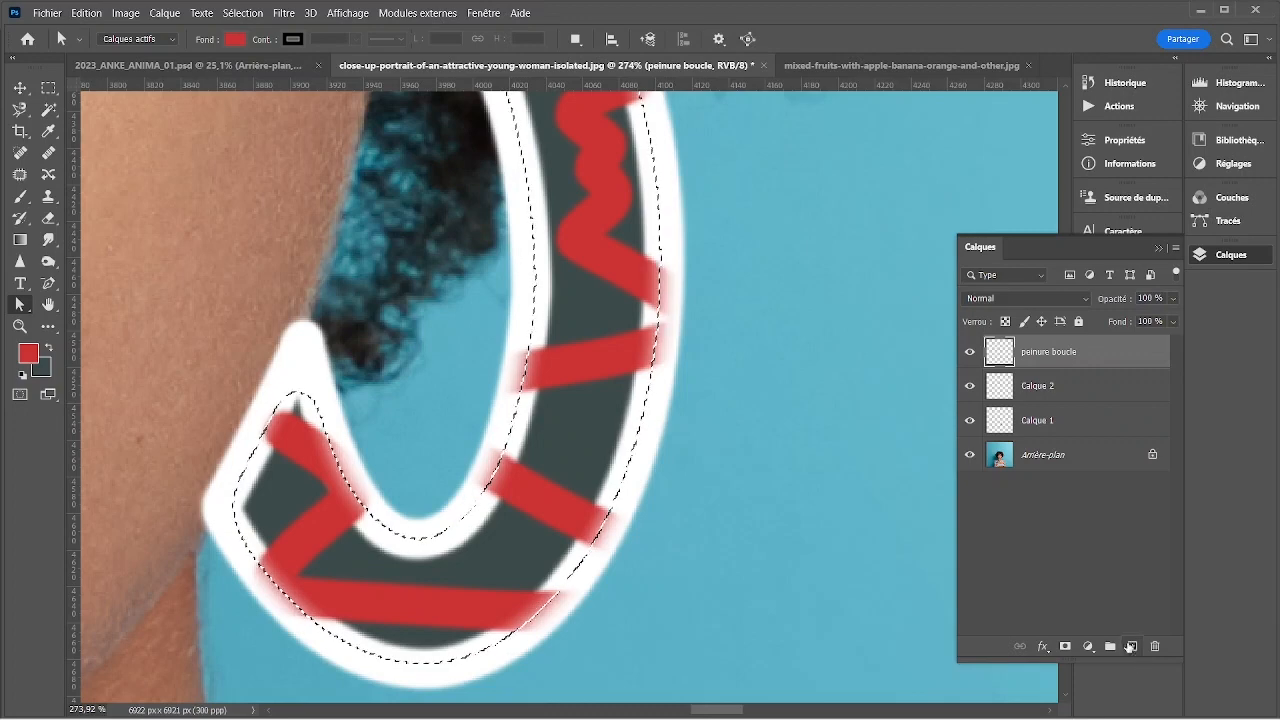
# - Add a new layer above peinure boucle and set the foreground colour to light blue
pyautogui.hotkey('ctrl', 'shift', 'alt', 'n')
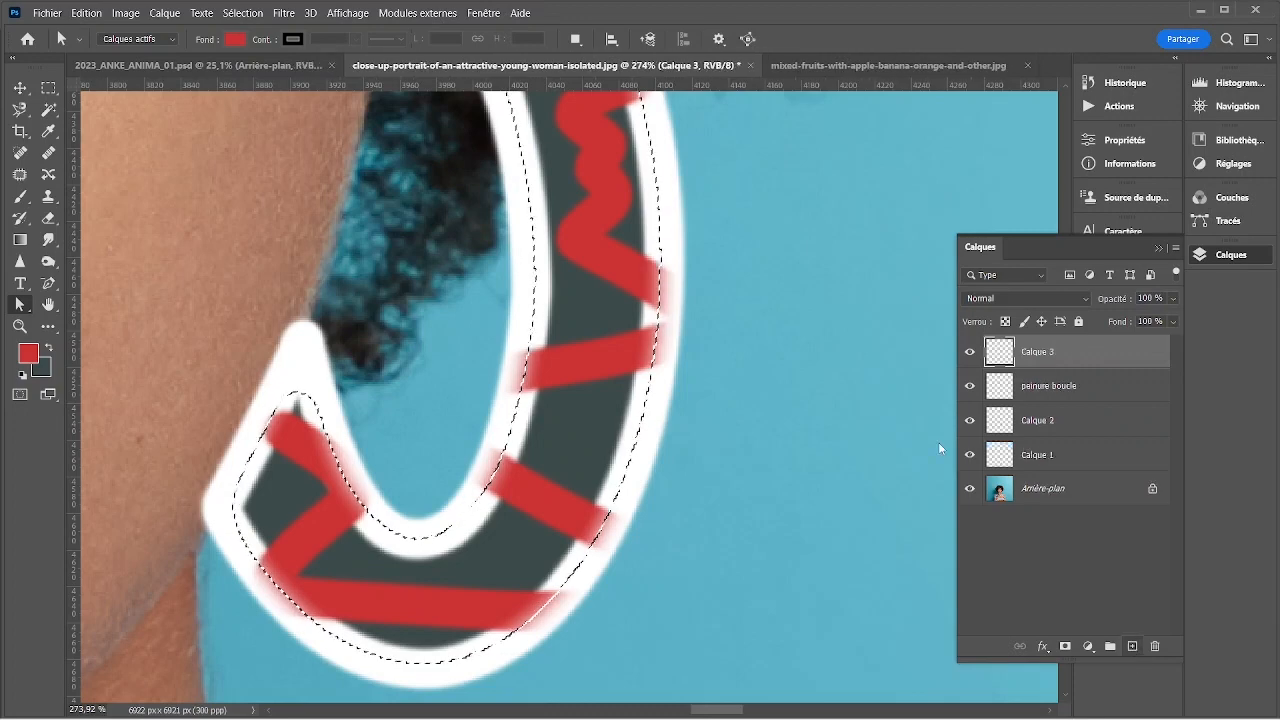
pyautogui.click(28, 353)
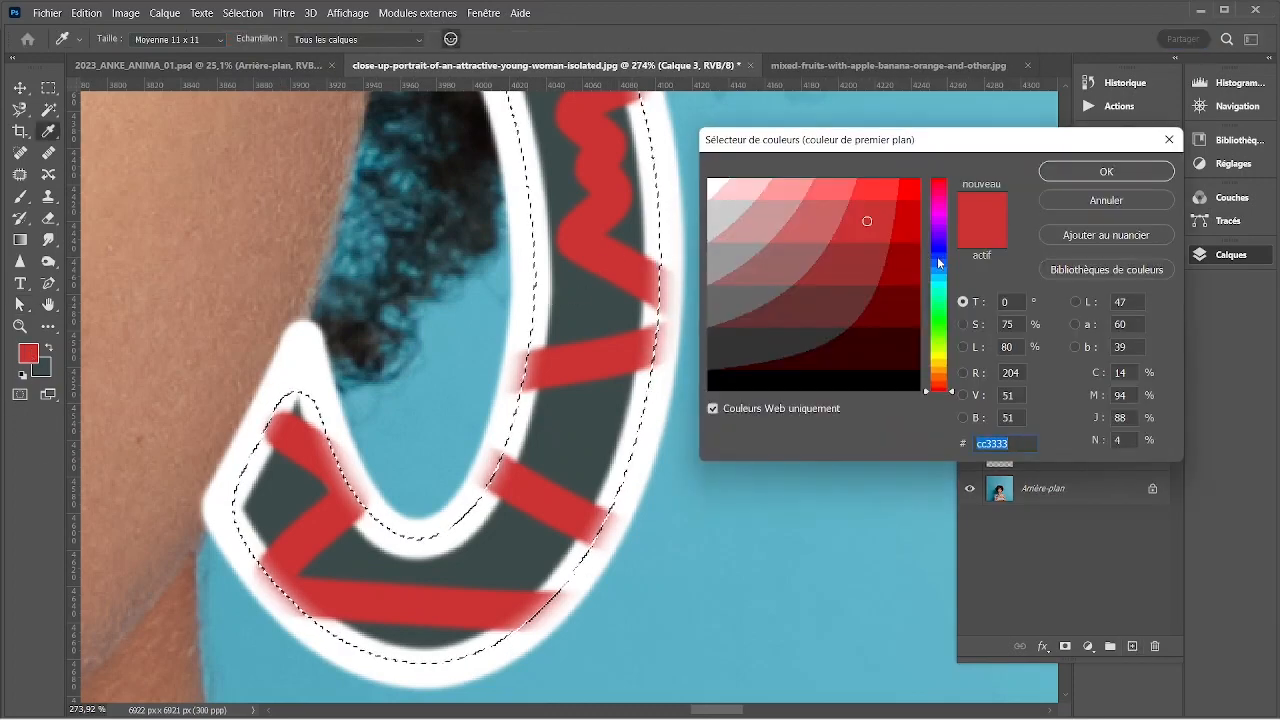
pyautogui.click(942, 278)
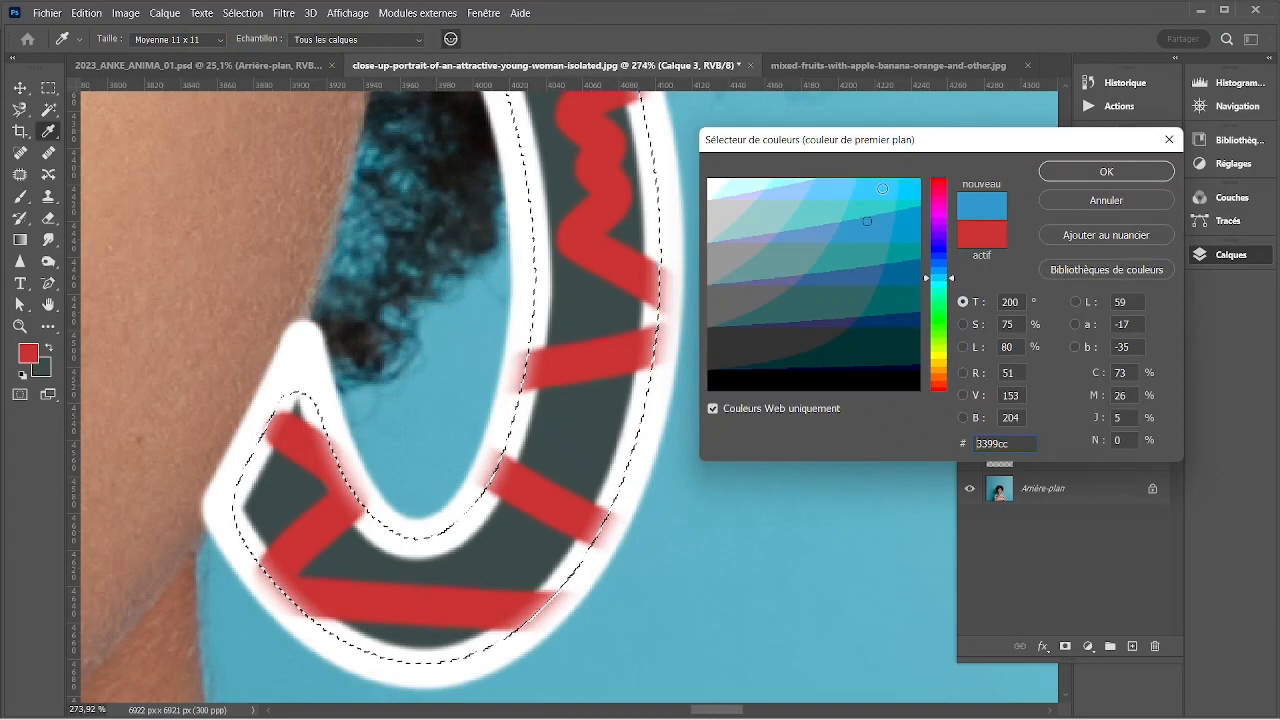
pyautogui.click(1106, 171)
pyautogui.press('a')
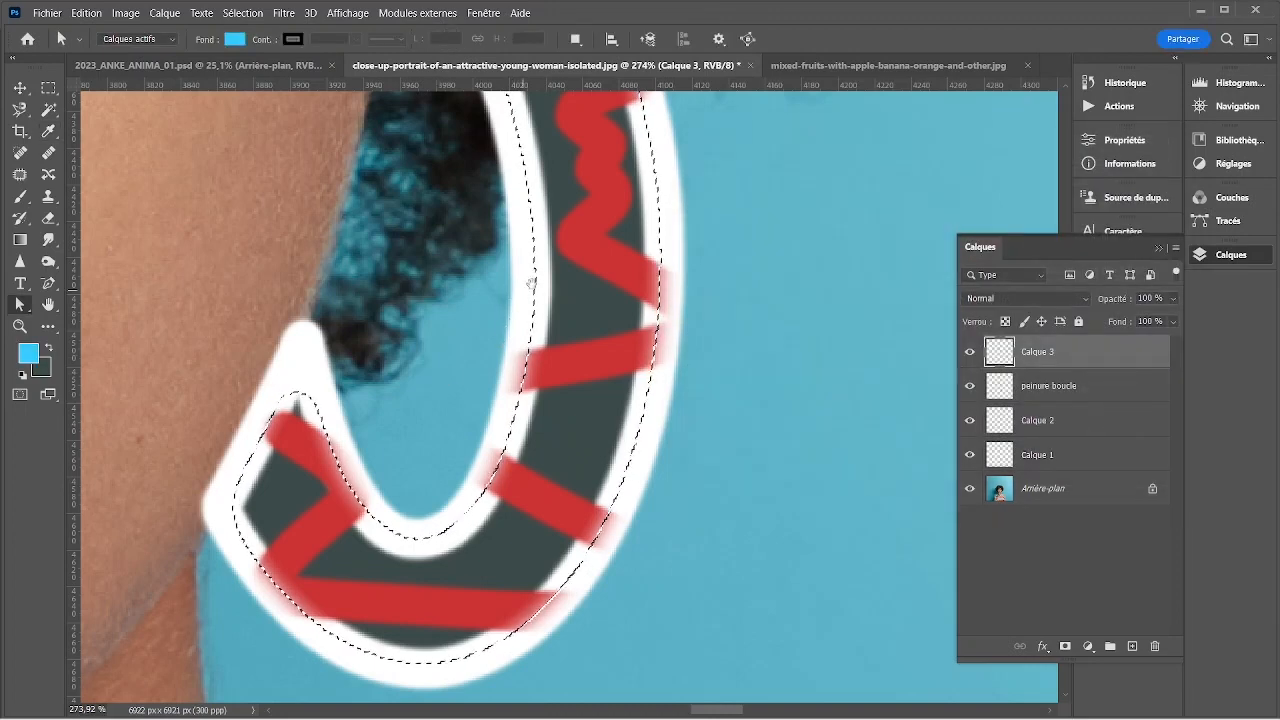
# - Paint light blue strokes between the red ones with a 10 px brush on Calque 3 inside the reloaded selection, and deselect
pyautogui.moveTo(530, 282); pyautogui.dragTo(494, 422)
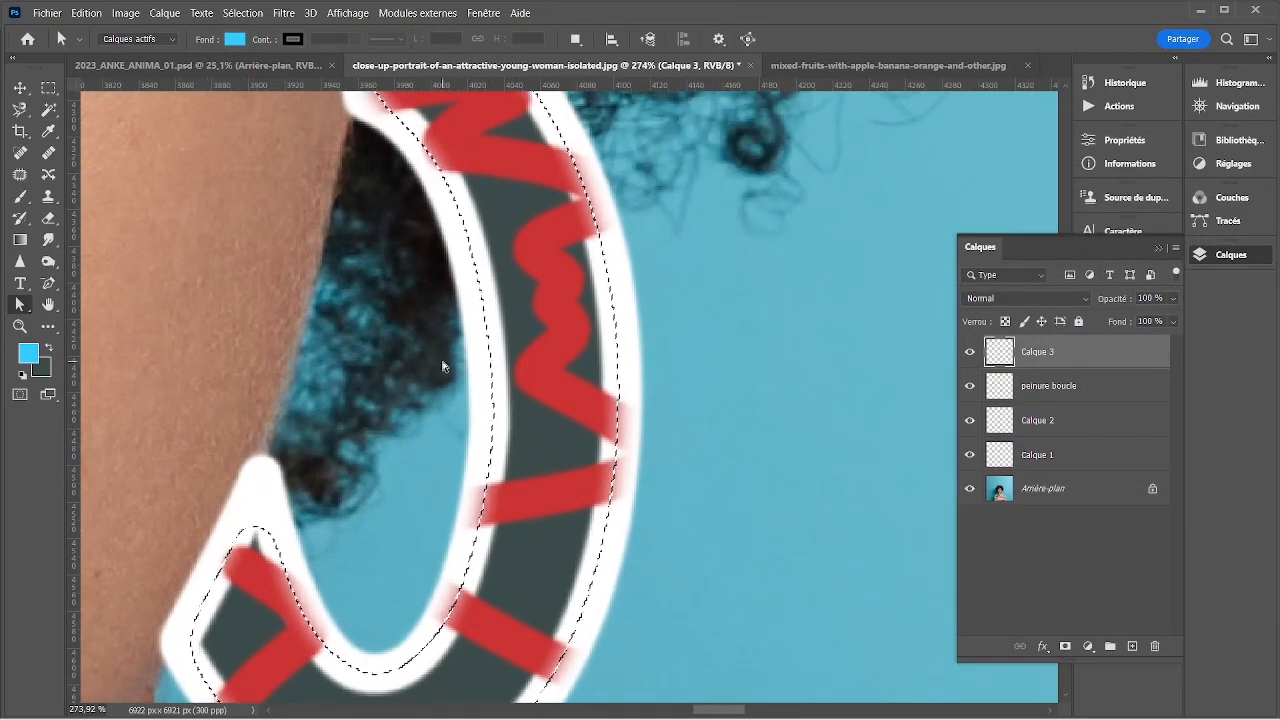
pyautogui.press('b')
pyautogui.moveTo(468, 296); pyautogui.dragTo(498, 426)
pyautogui.rightClick(512, 338)
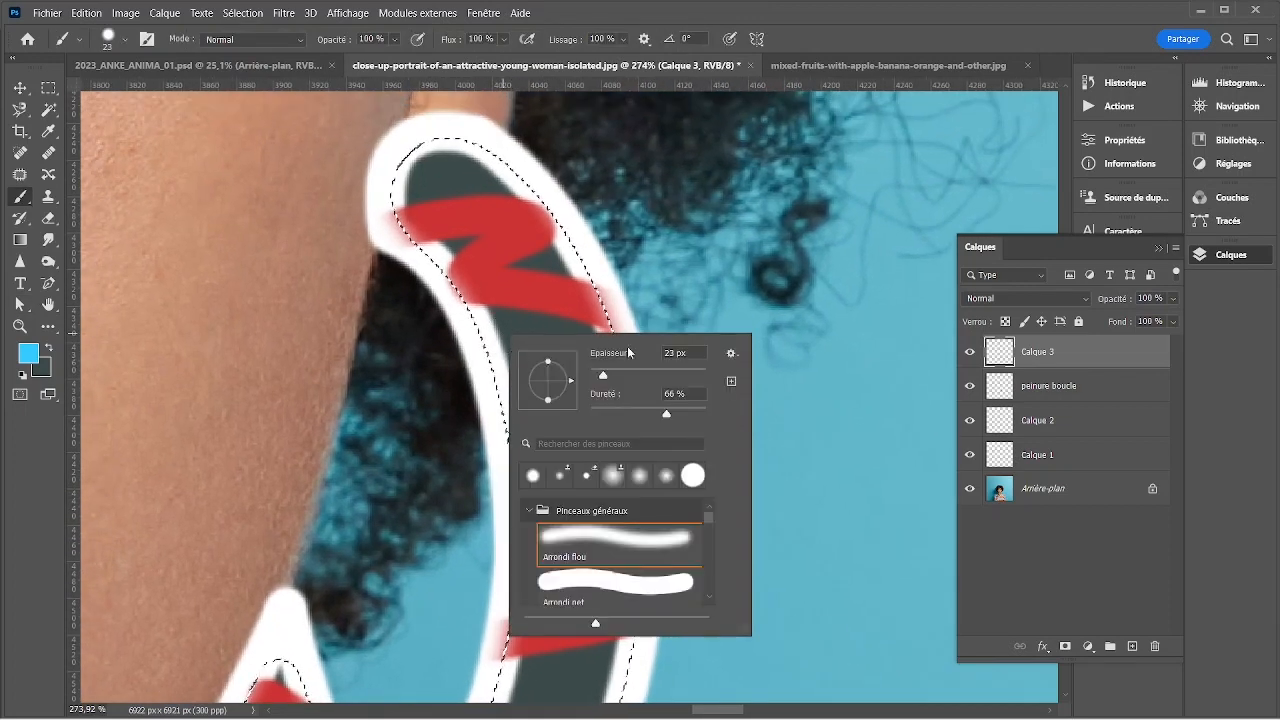
pyautogui.moveTo(604, 375); pyautogui.dragTo(596, 375)
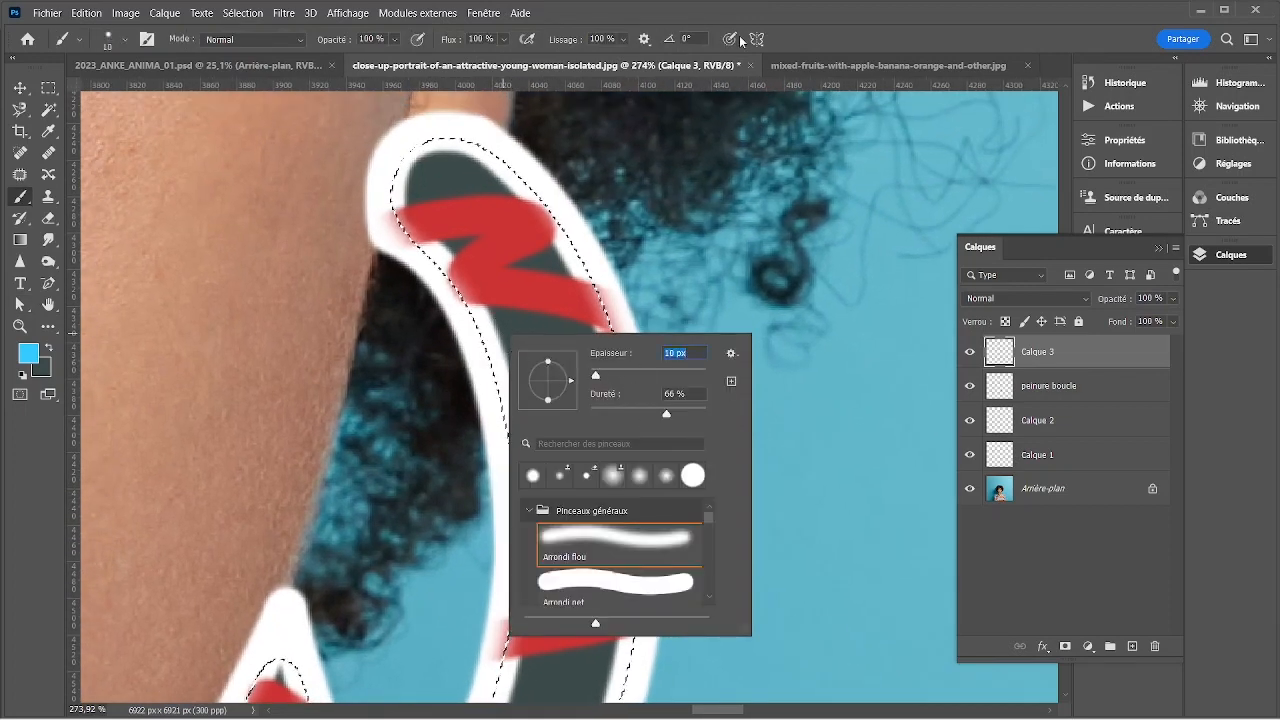
pyautogui.press('Return')
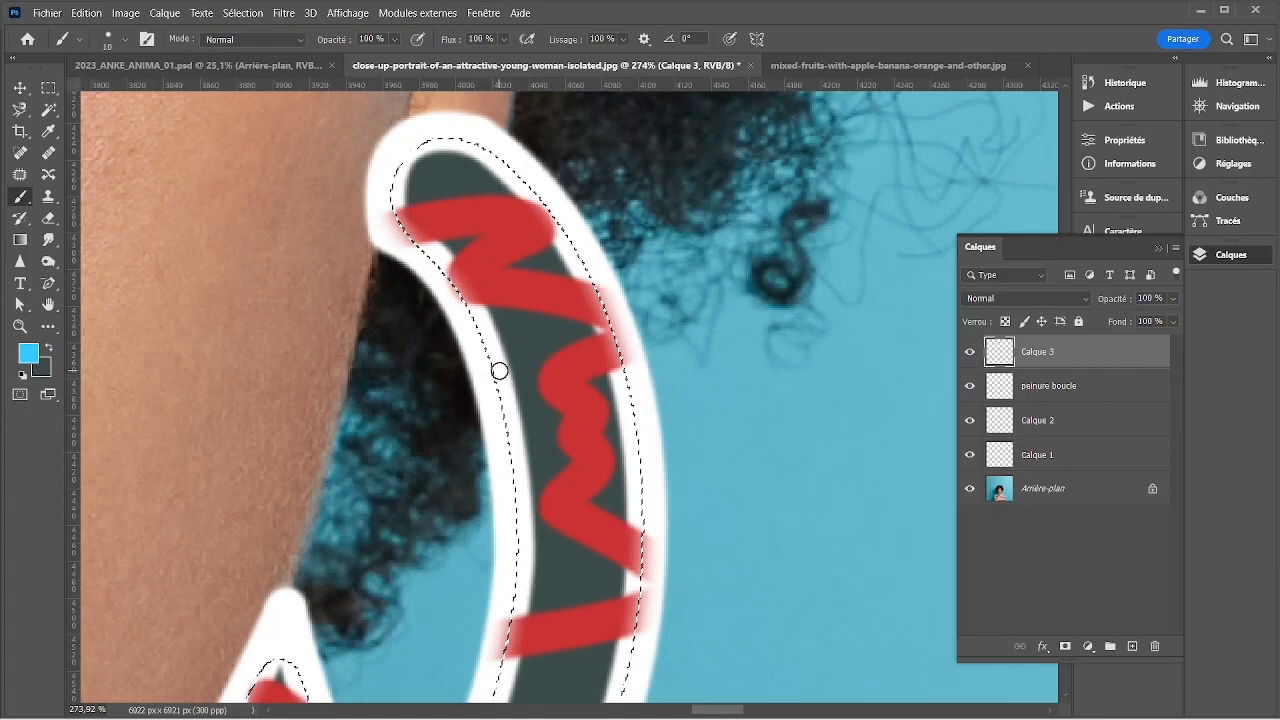
pyautogui.moveTo(500, 370)
pyautogui.mouseDown()
pyautogui.moveTo(507, 276)
pyautogui.moveTo(557, 381)
pyautogui.moveTo(509, 378)
pyautogui.moveTo(566, 318)
pyautogui.moveTo(527, 380)
pyautogui.moveTo(581, 435)
pyautogui.moveTo(629, 343)
pyautogui.moveTo(568, 368)
pyautogui.mouseUp()
pyautogui.scroll(-3, 514, 380)
pyautogui.scroll(-3, 586, 320)
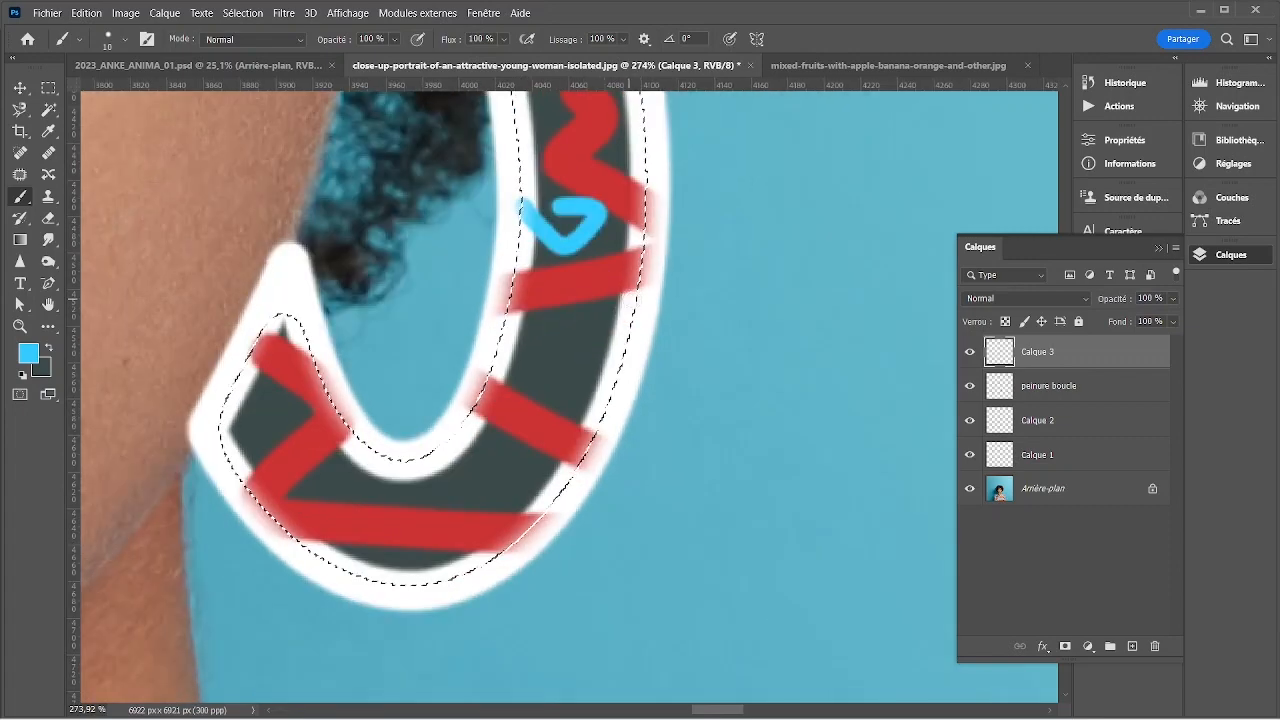
pyautogui.moveTo(632, 312)
pyautogui.mouseDown()
pyautogui.moveTo(479, 331)
pyautogui.moveTo(606, 409)
pyautogui.mouseUp()
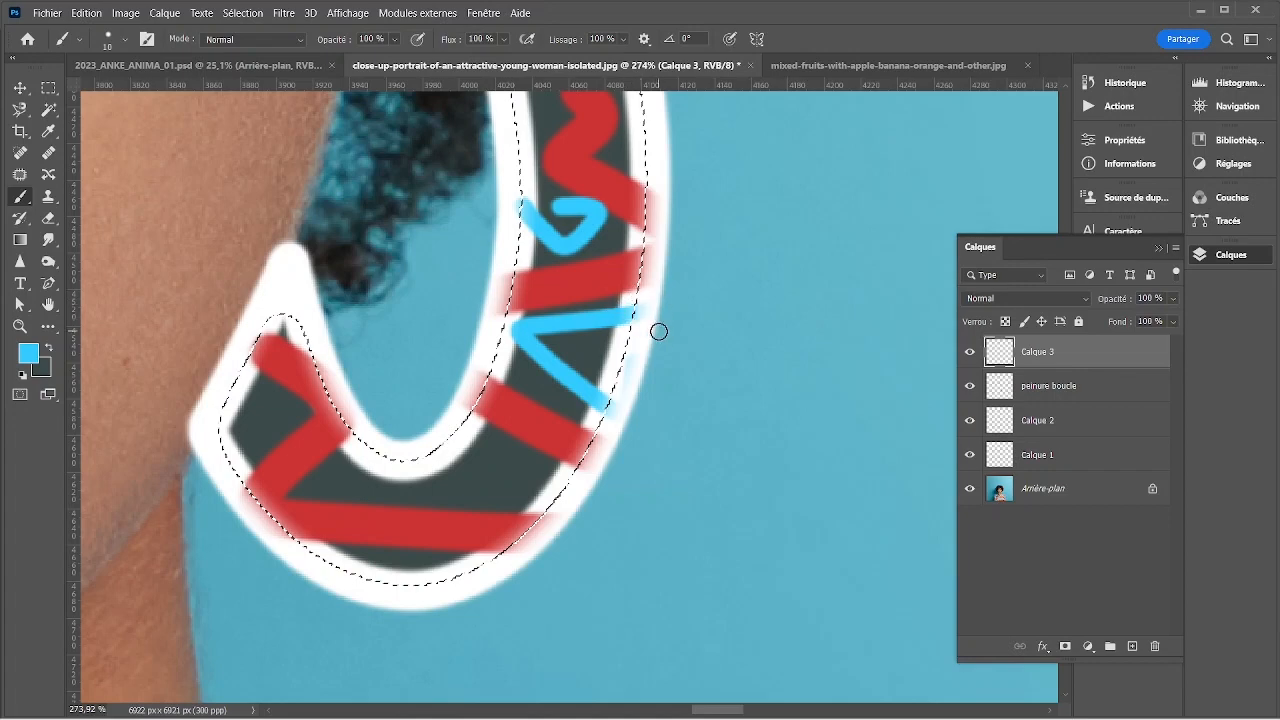
pyautogui.hotkey('ctrl', 'd')
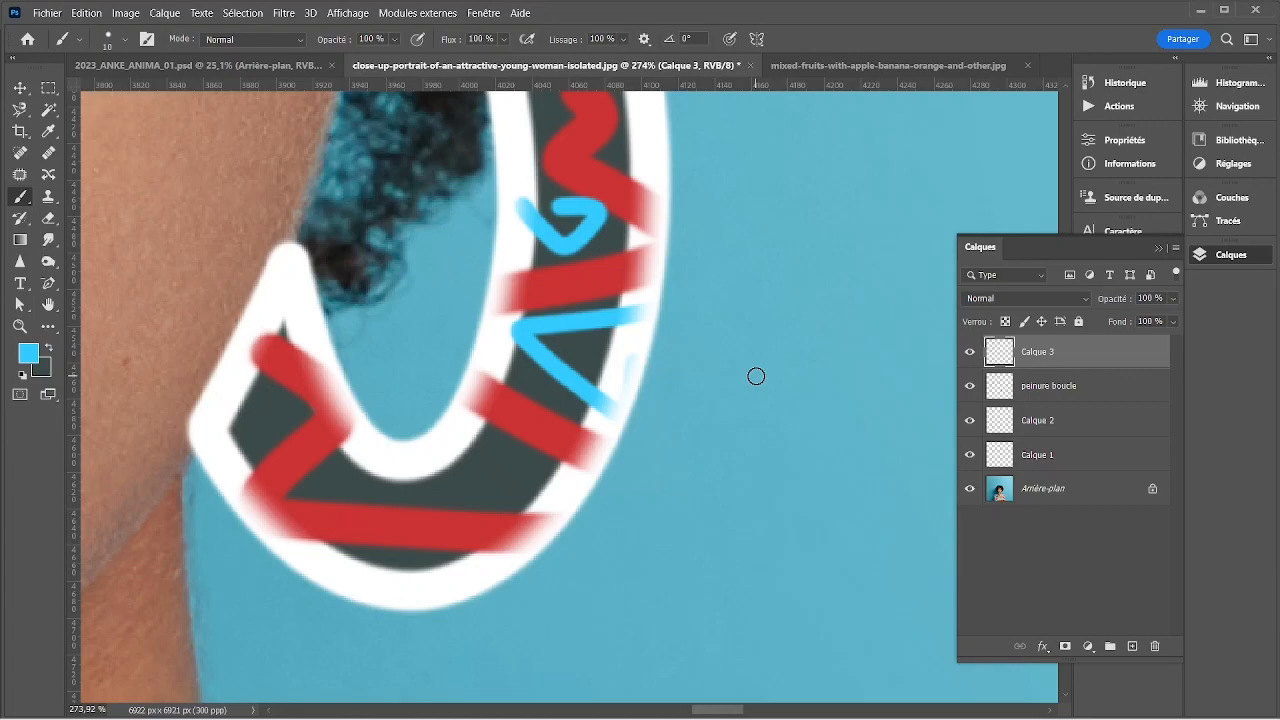
pyautogui.scroll(-5, 458, 376)
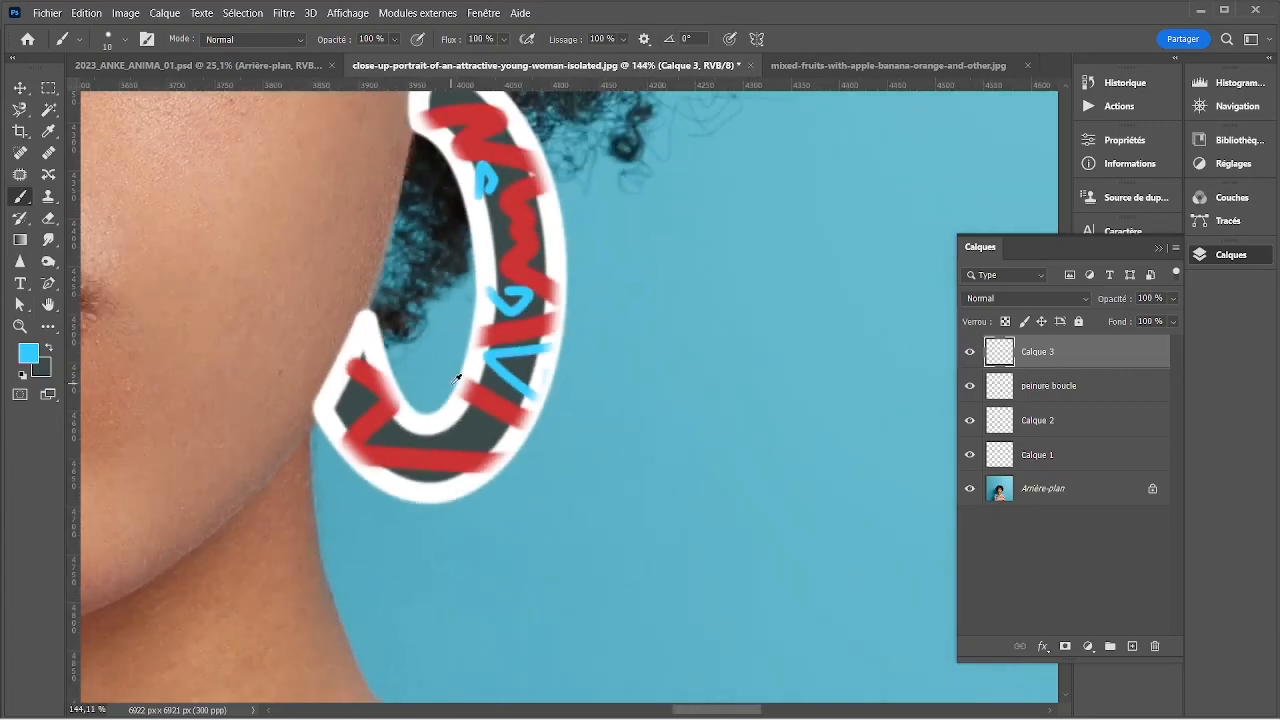
# - Group the layers Calque 1 through Calque 3 under the name "selections exemples 1" and hide the group
pyautogui.scroll(-8, 458, 376)
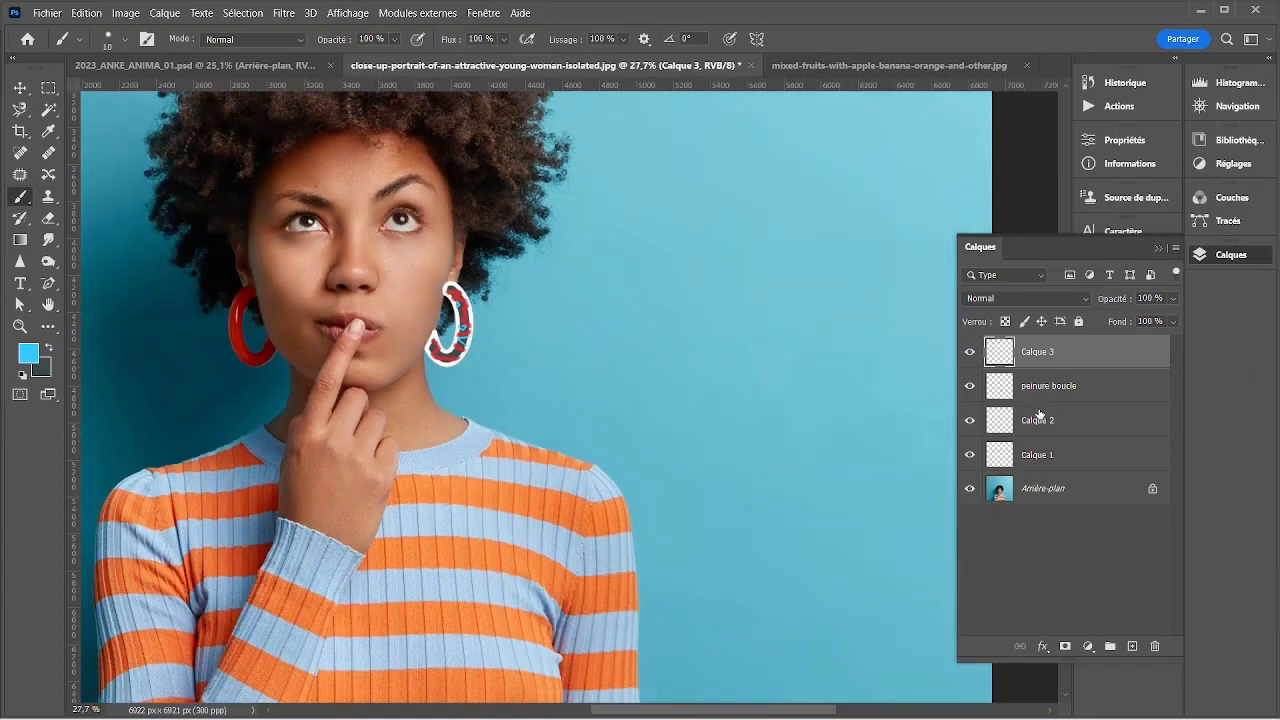
pyautogui.keyDown('shift'); pyautogui.click(1041, 456); pyautogui.keyUp('shift')
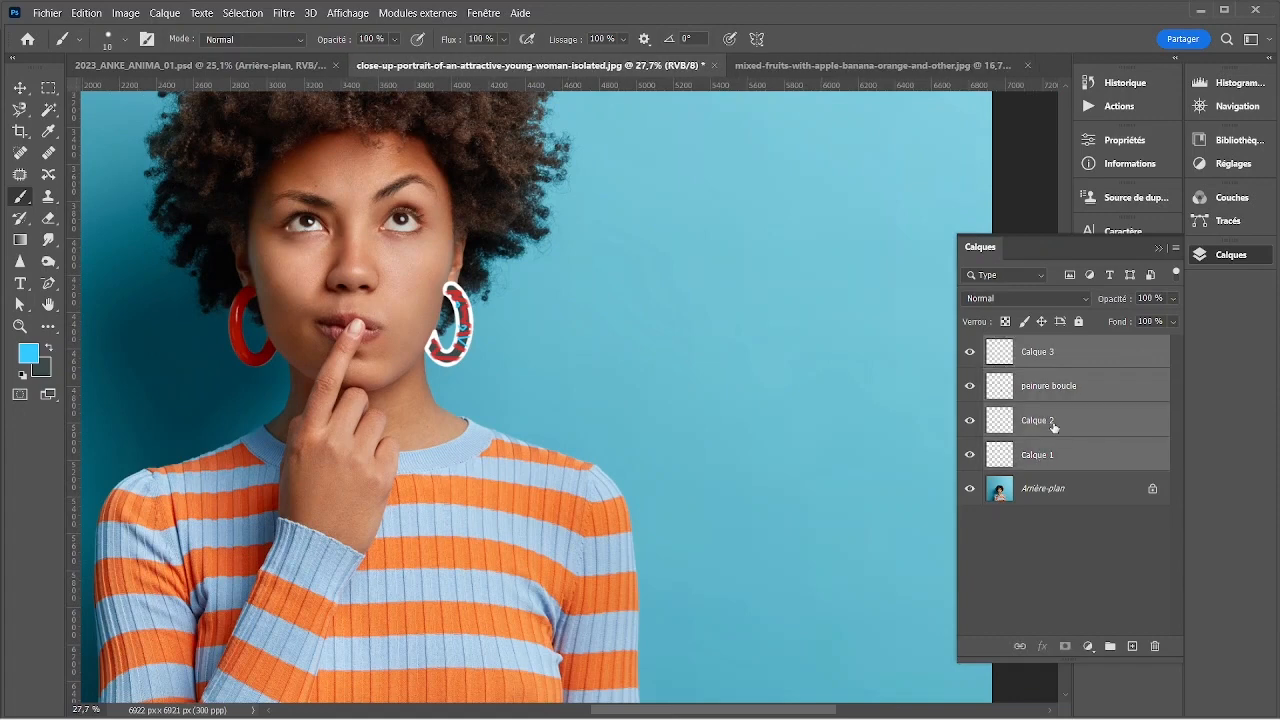
pyautogui.click(1109, 648)
pyautogui.doubleClick(1035, 346)
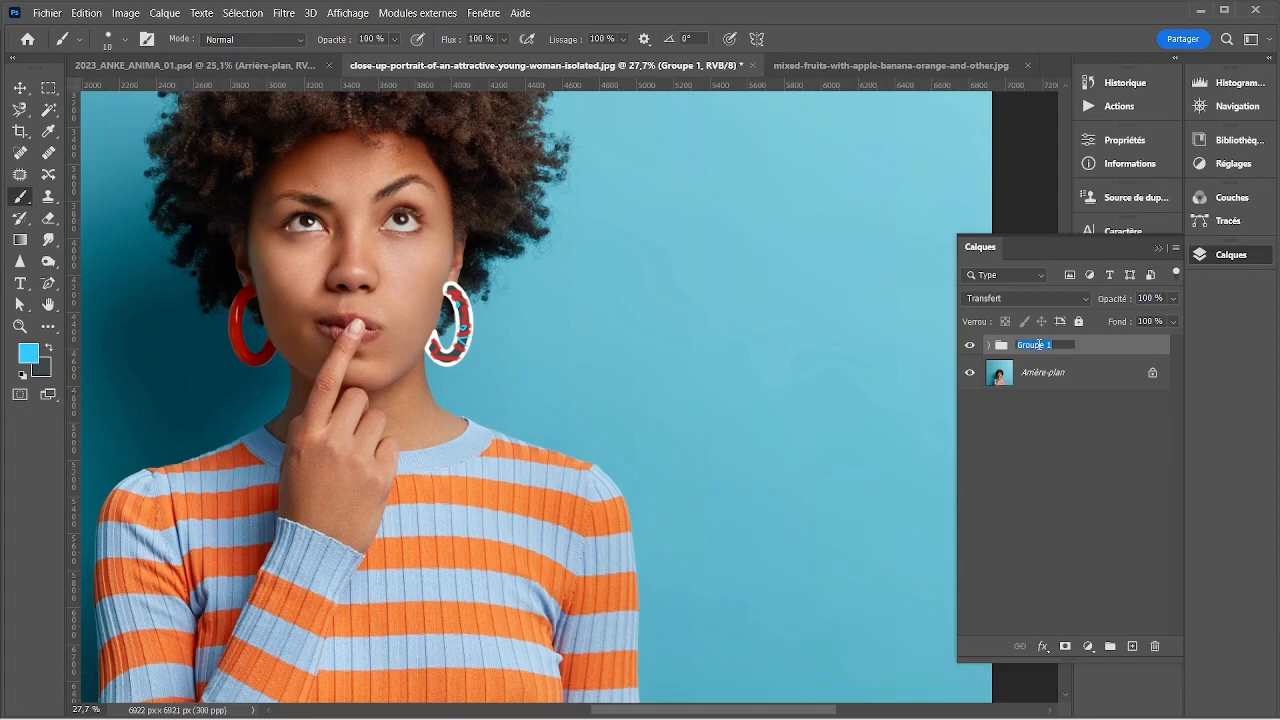
pyautogui.write('selections exemples')
pyautogui.press('Return')
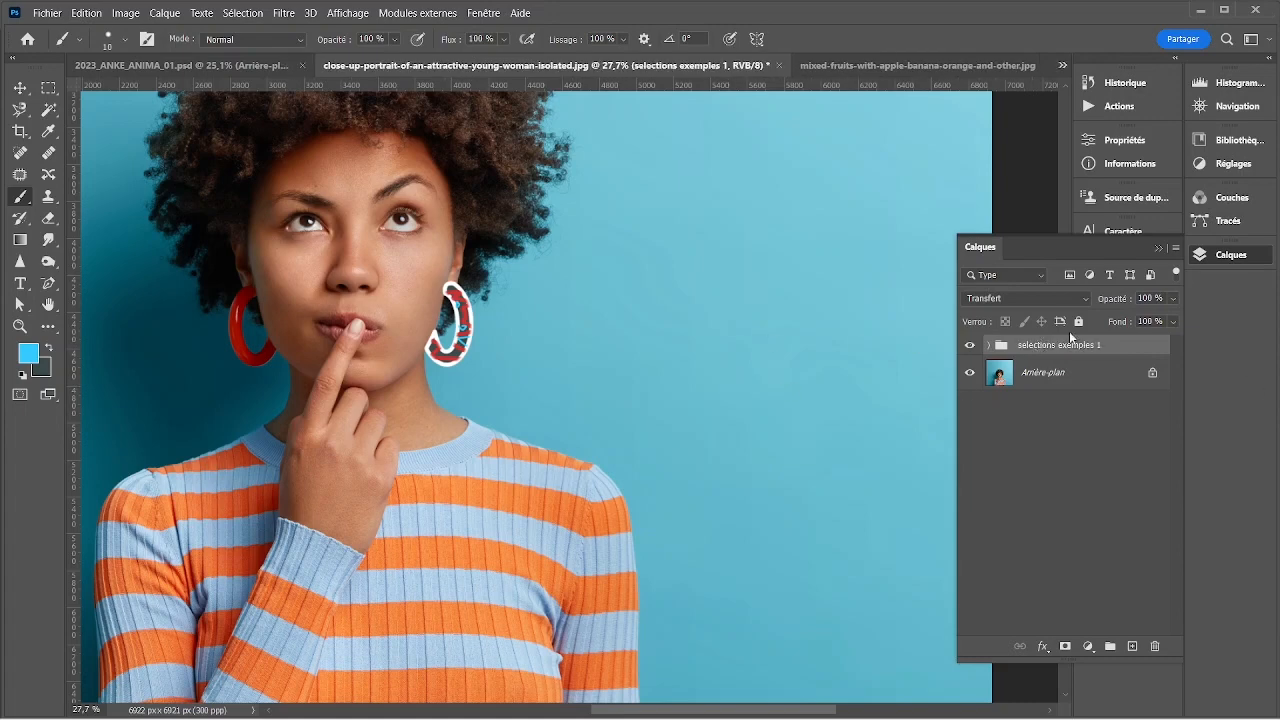
pyautogui.click(969, 347)
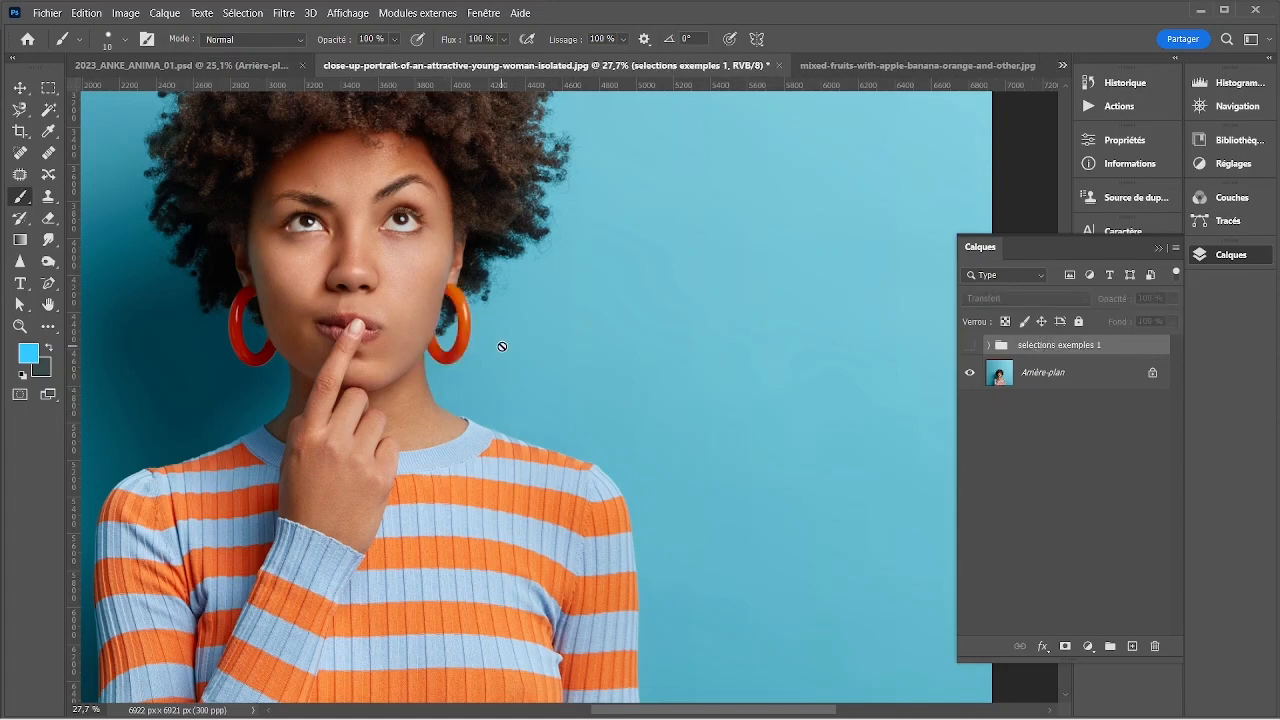
# - Make Arrière-plan the active layer and select the woman automatically with the Sujet command
pyautogui.press('v')
pyautogui.moveTo(613, 342); pyautogui.dragTo(716, 399)
pyautogui.click(716, 399)
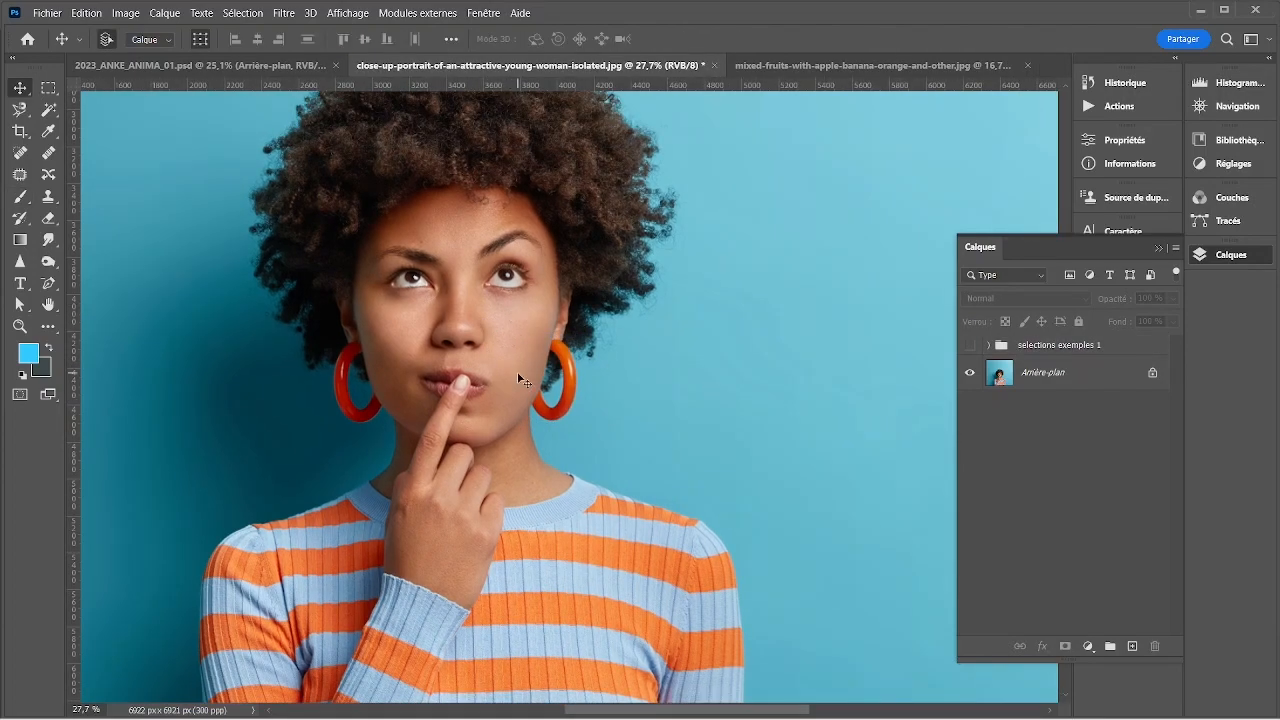
pyautogui.scroll(-4, 500, 381)
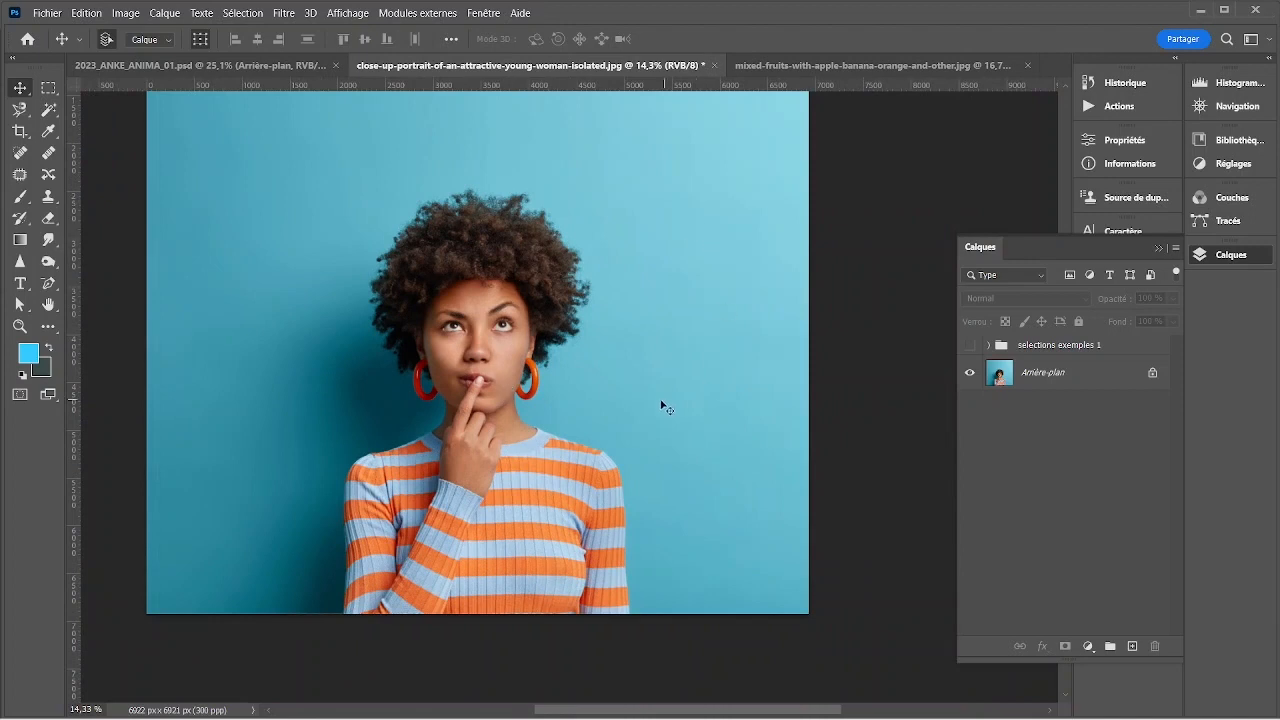
pyautogui.moveTo(354, 249); pyautogui.dragTo(365, 261)
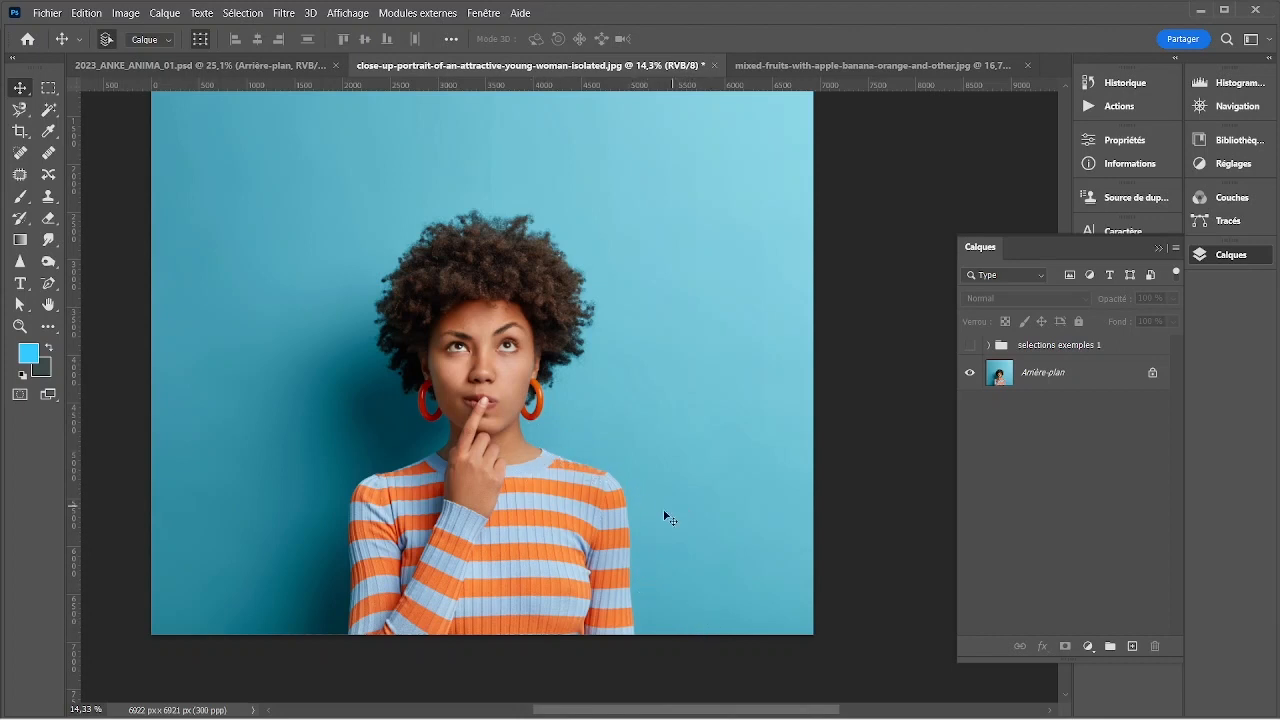
pyautogui.click(242, 13)
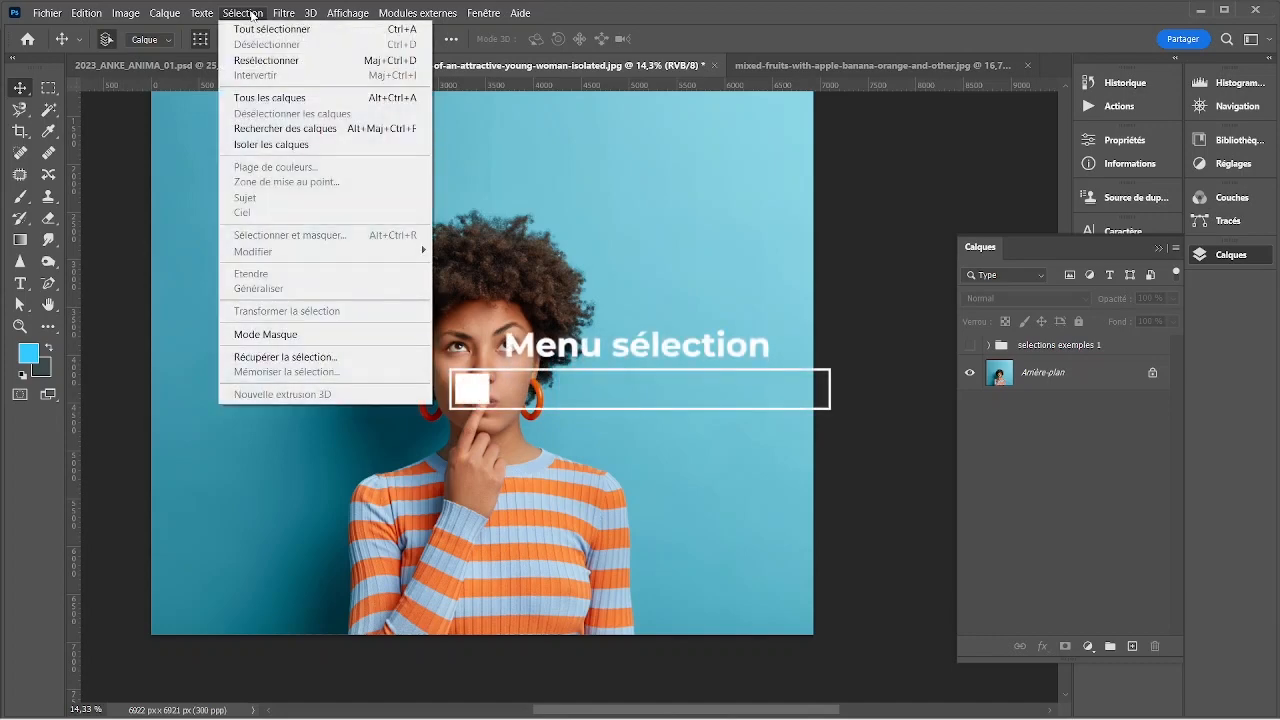
pyautogui.click(617, 300)
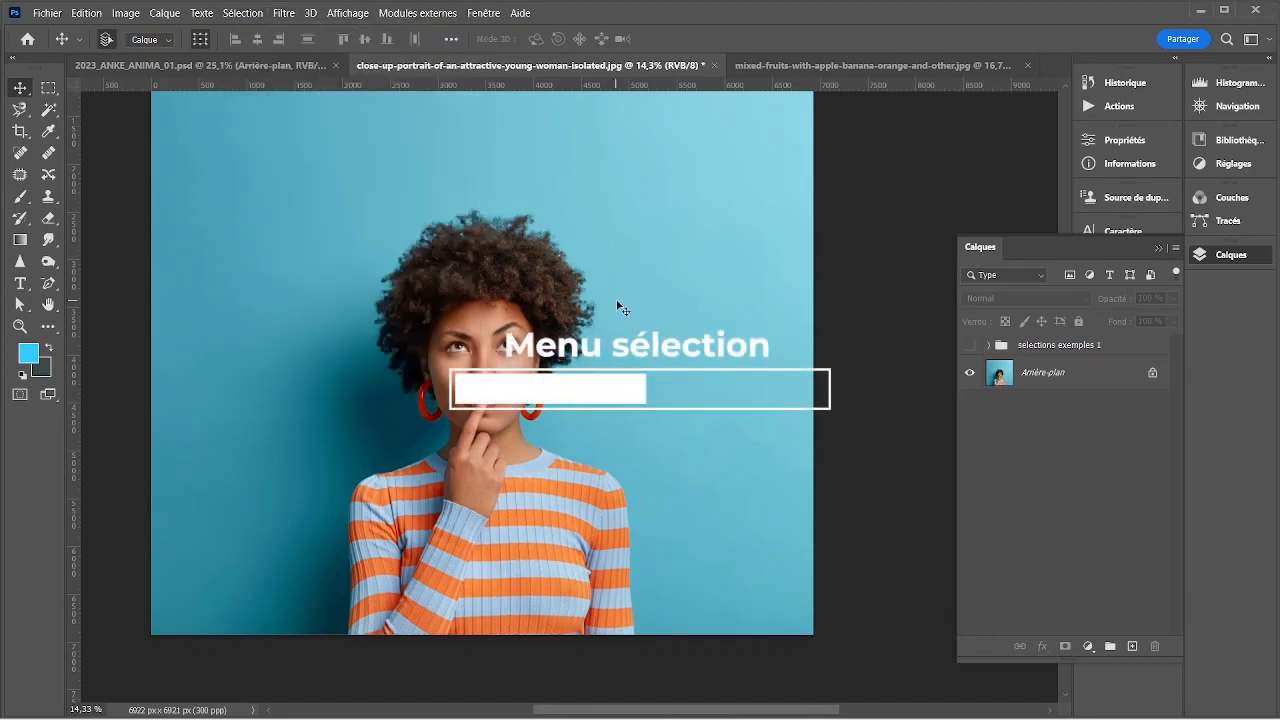
pyautogui.click(737, 158)
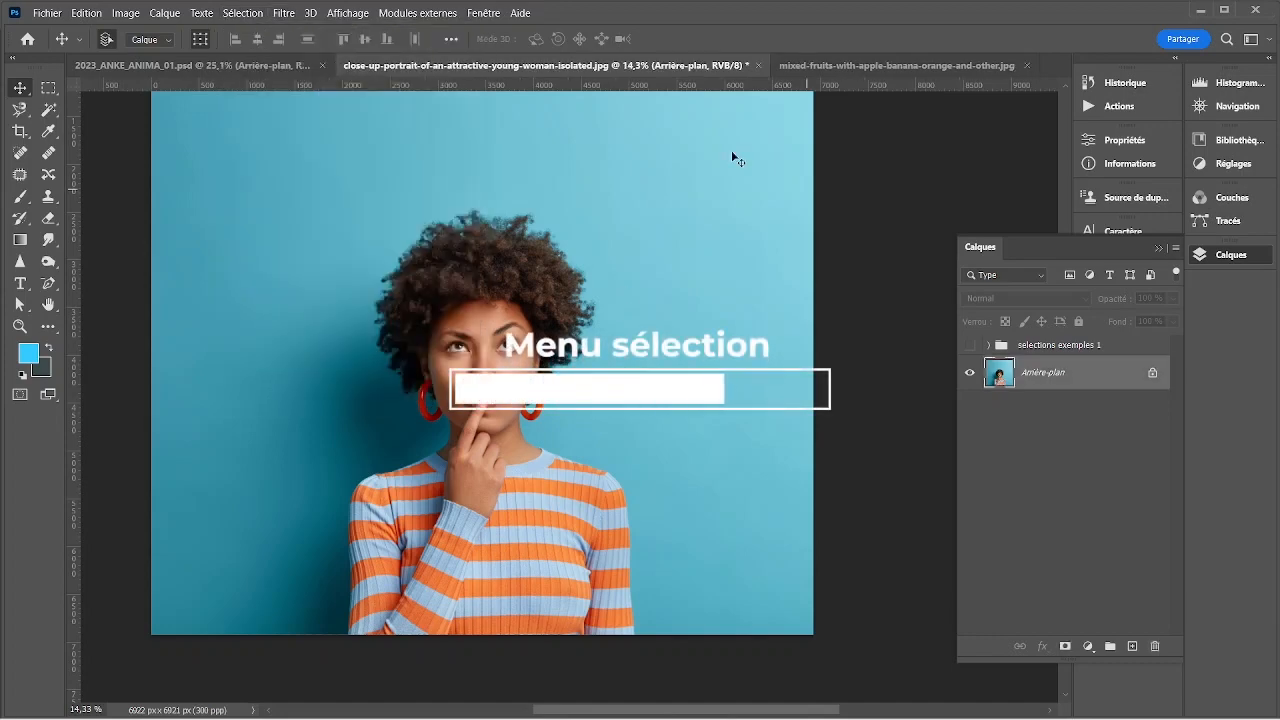
pyautogui.click(242, 13)
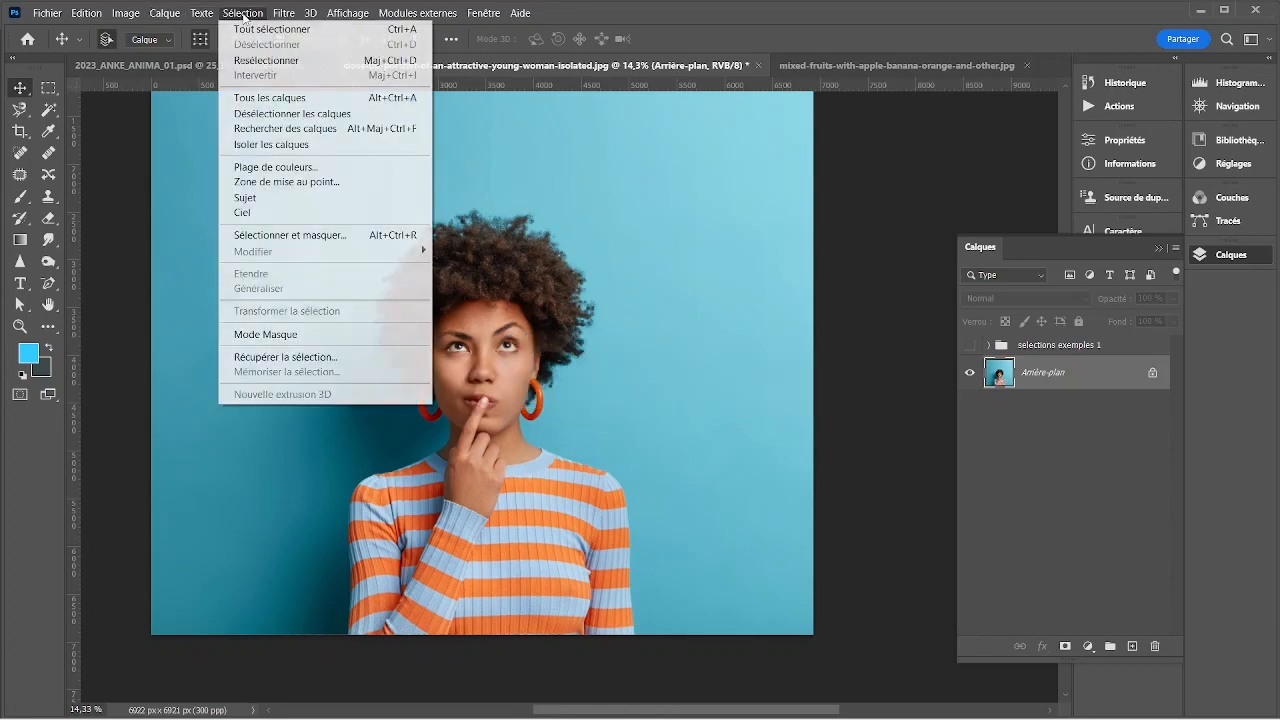
pyautogui.click(336, 197)
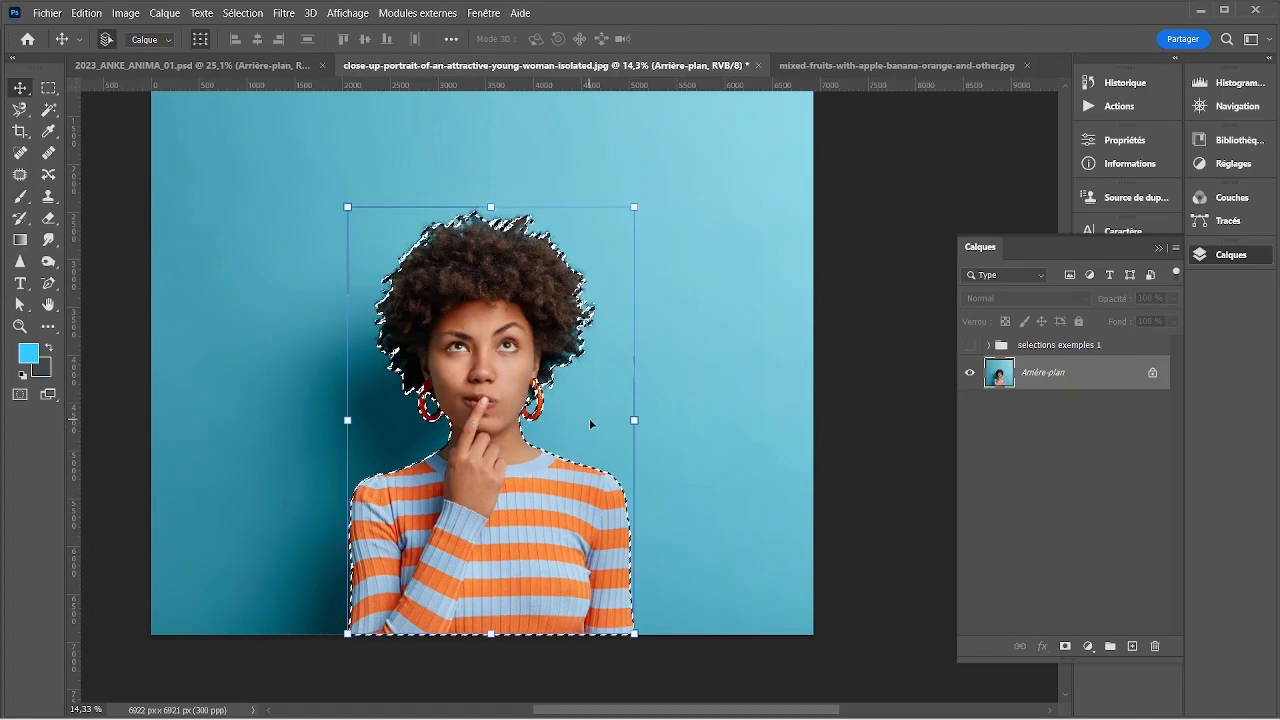
# - Add the missing areas of the earring on the image's right side to the subject selection, using the freehand Lasso in add mode
pyautogui.scroll(3, 535, 421)
pyautogui.scroll(5, 535, 421)
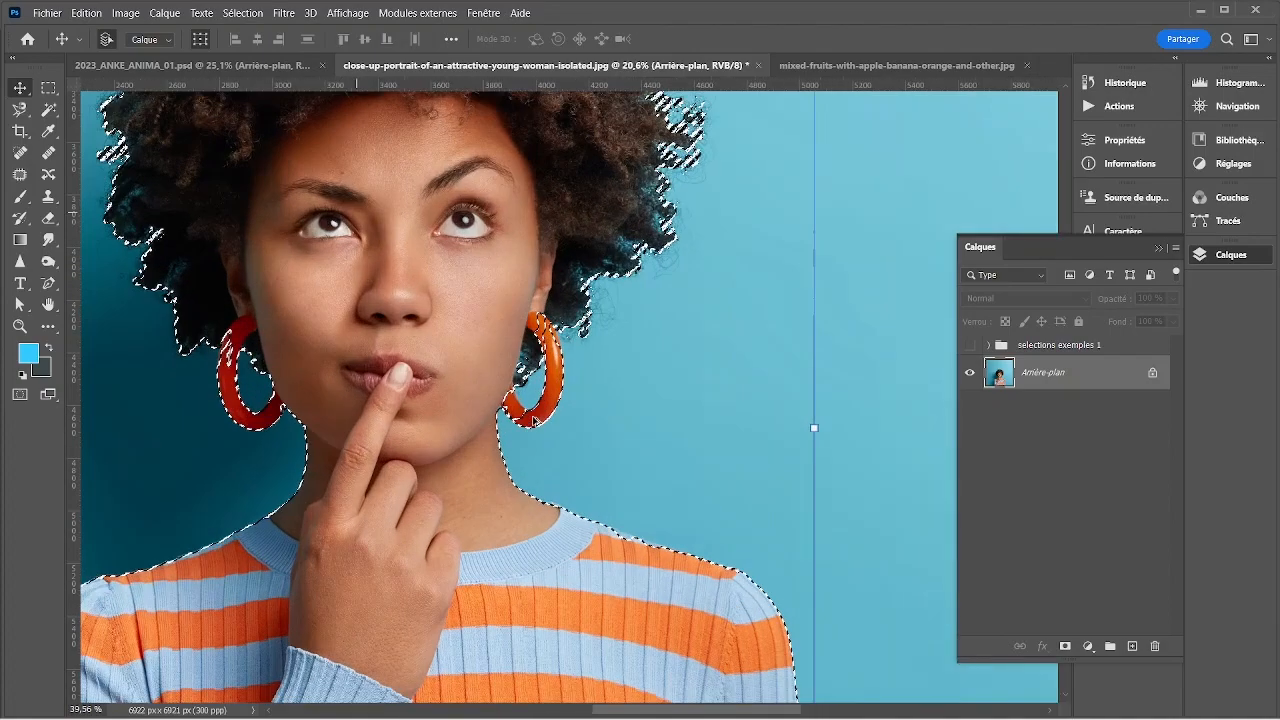
pyautogui.scroll(2, 505, 410)
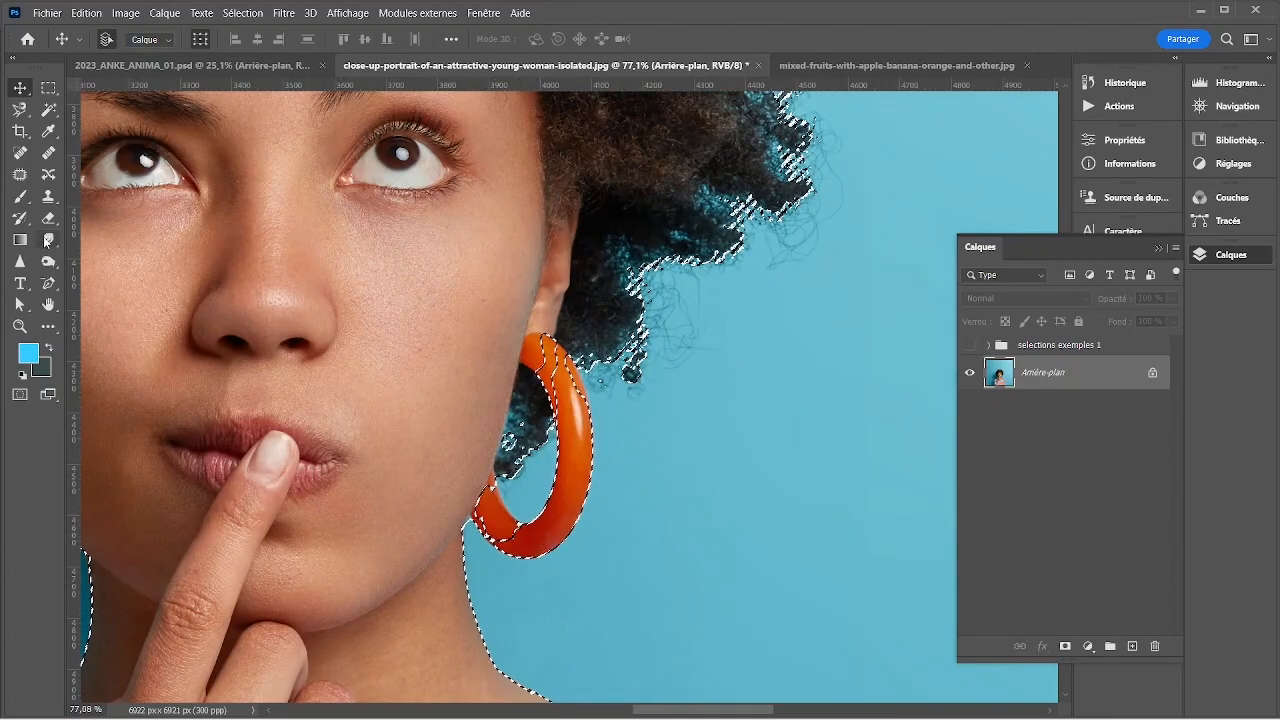
pyautogui.click(20, 112)
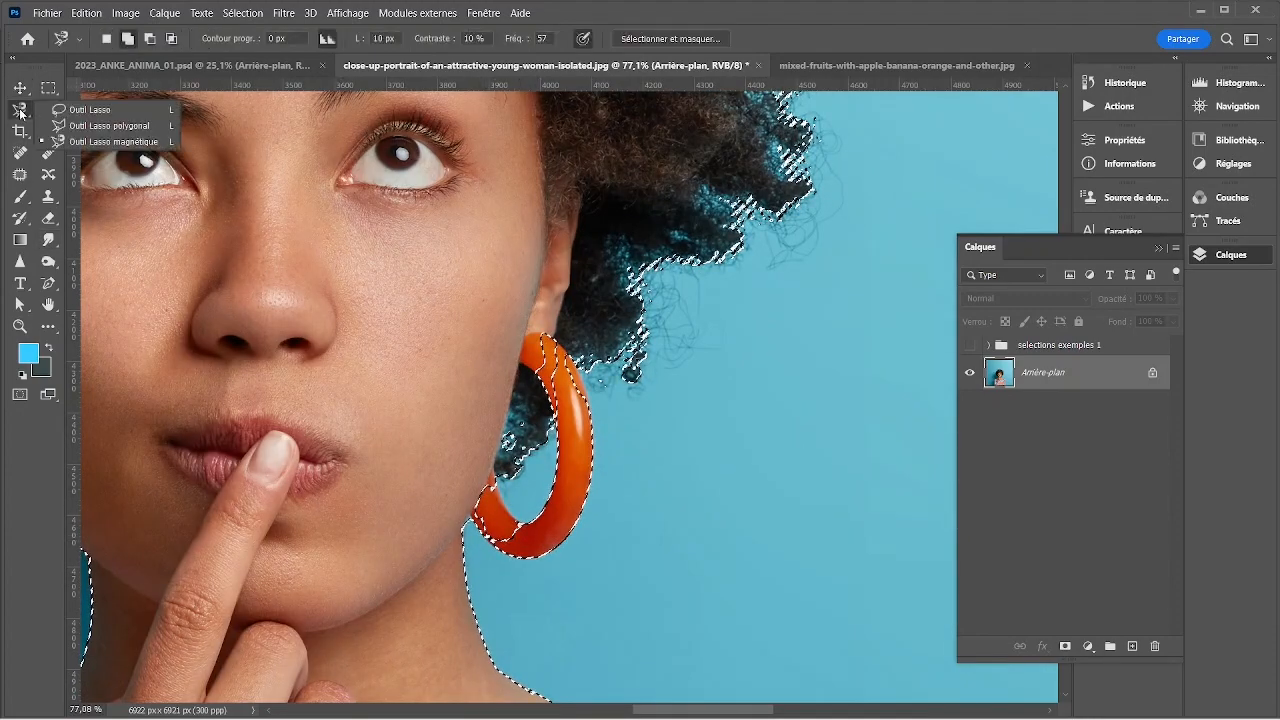
pyautogui.click(90, 110)
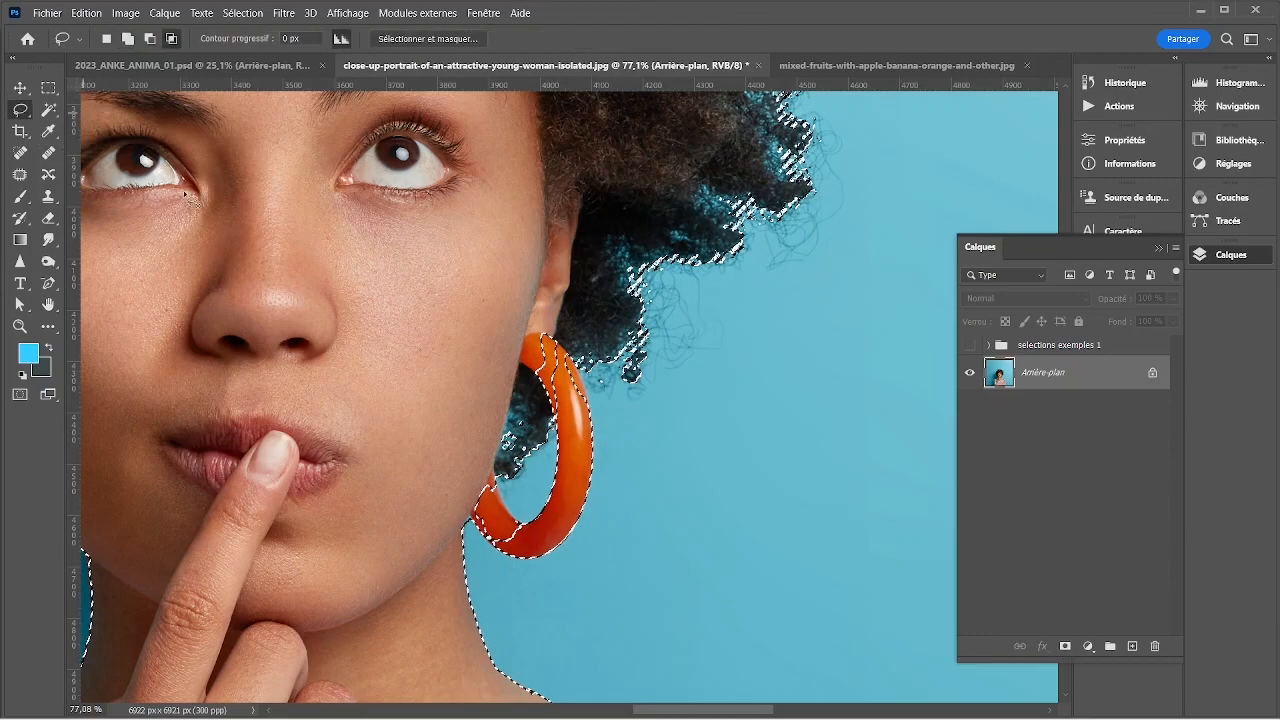
pyautogui.scroll(4, 459, 520)
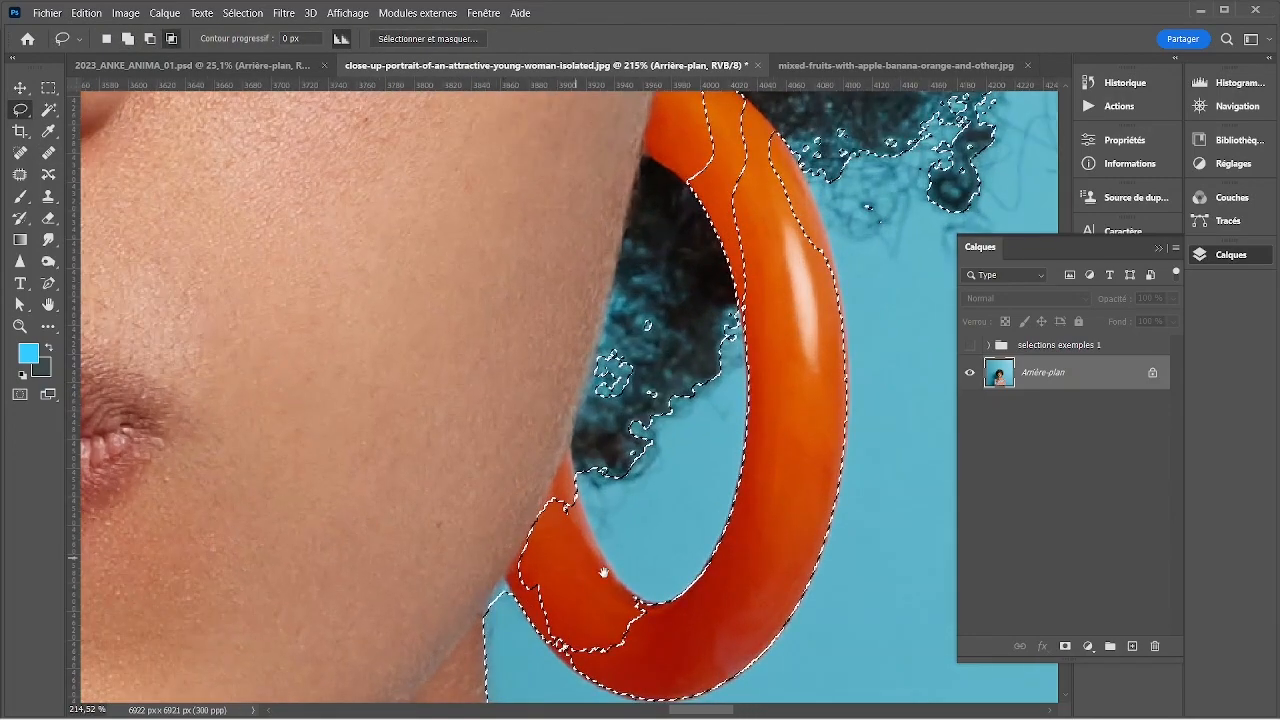
pyautogui.moveTo(490, 540); pyautogui.dragTo(430, 400)
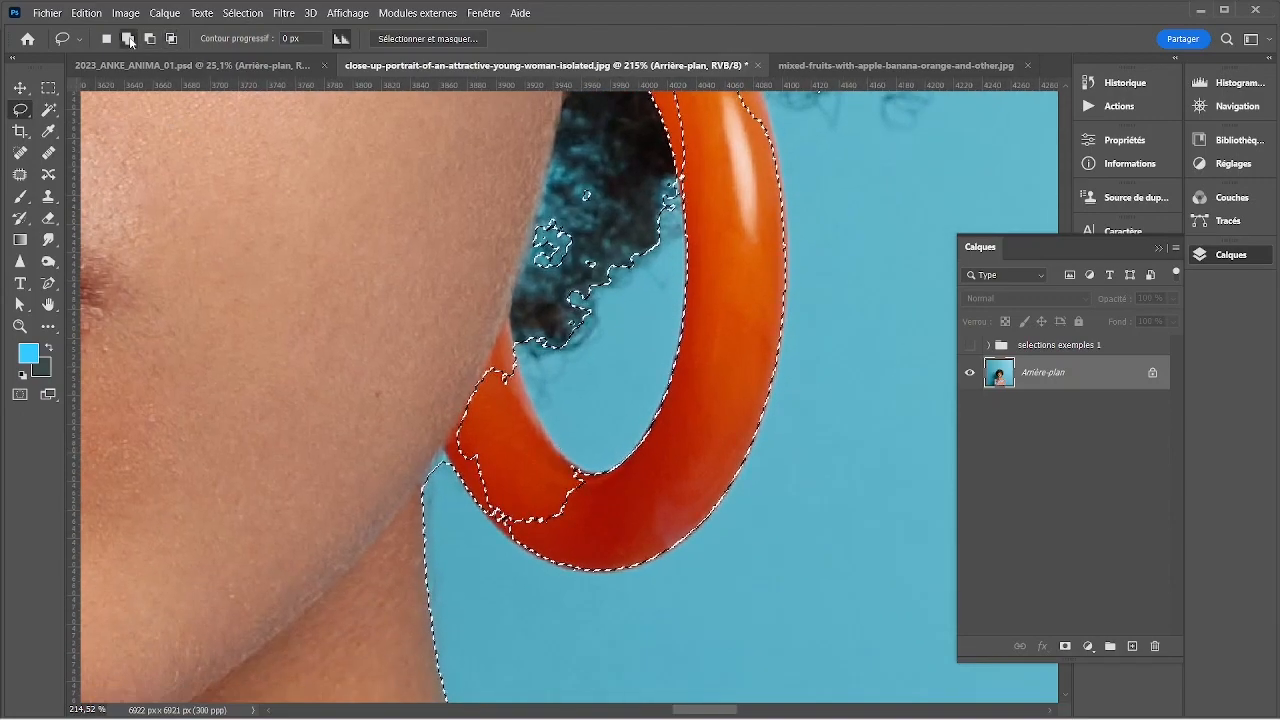
pyautogui.click(128, 38)
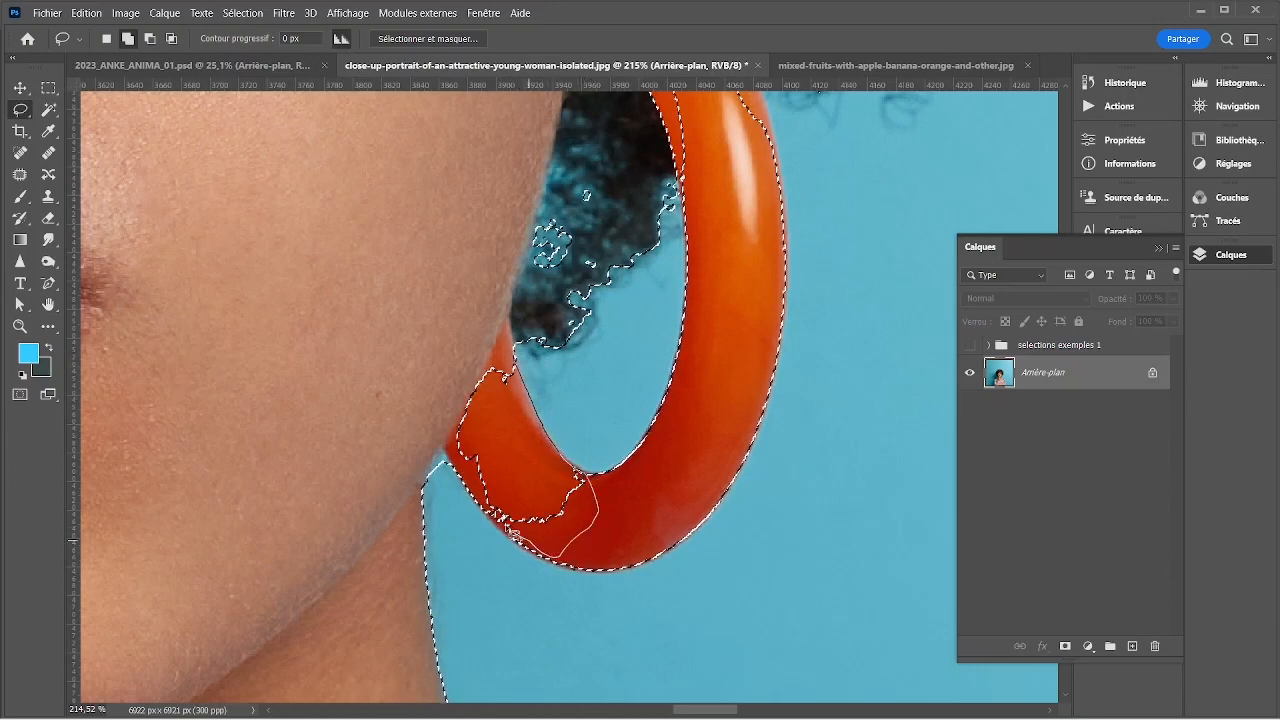
pyautogui.moveTo(479, 345); pyautogui.dragTo(478, 343)
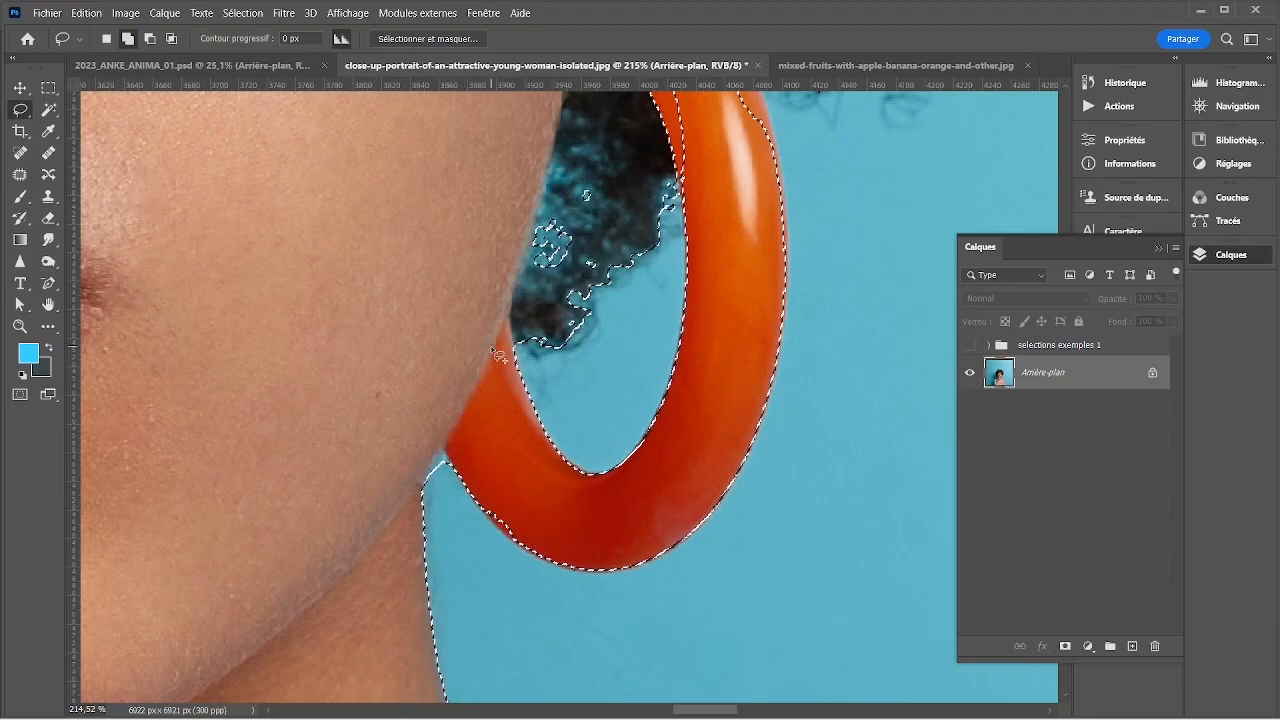
pyautogui.scroll(-2, 500, 530)
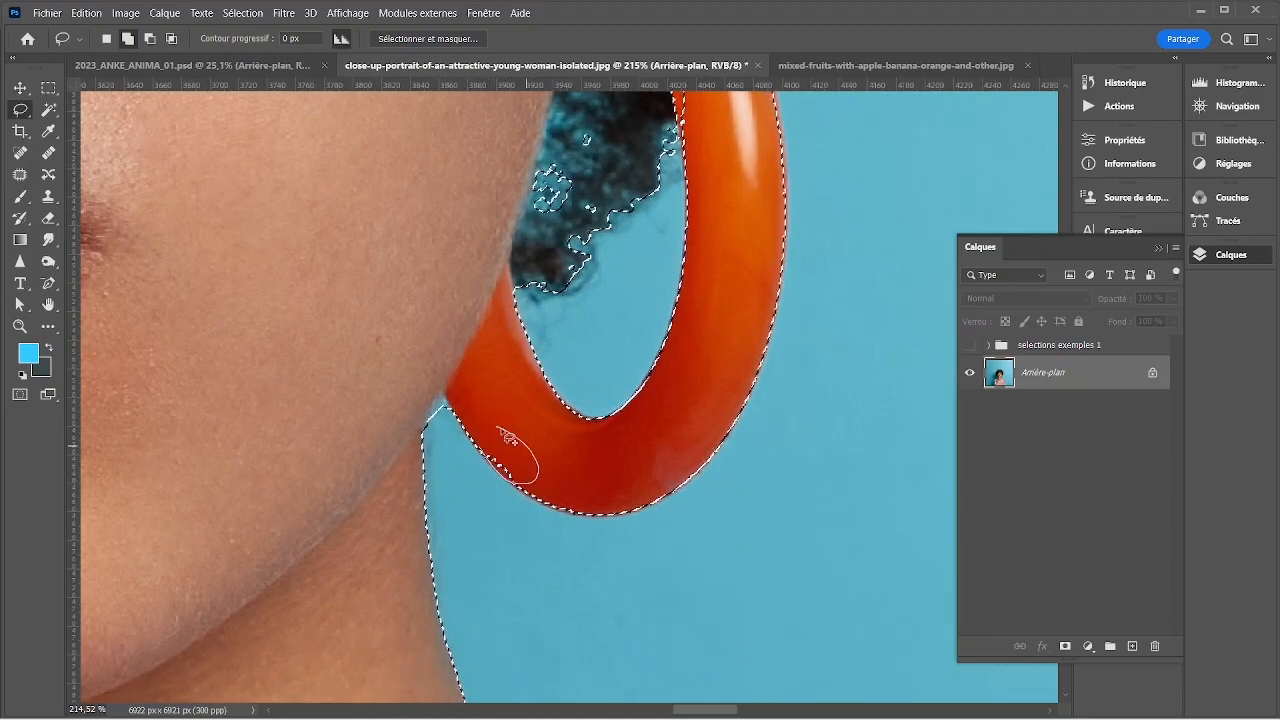
pyautogui.moveTo(508, 438); pyautogui.dragTo(500, 429)
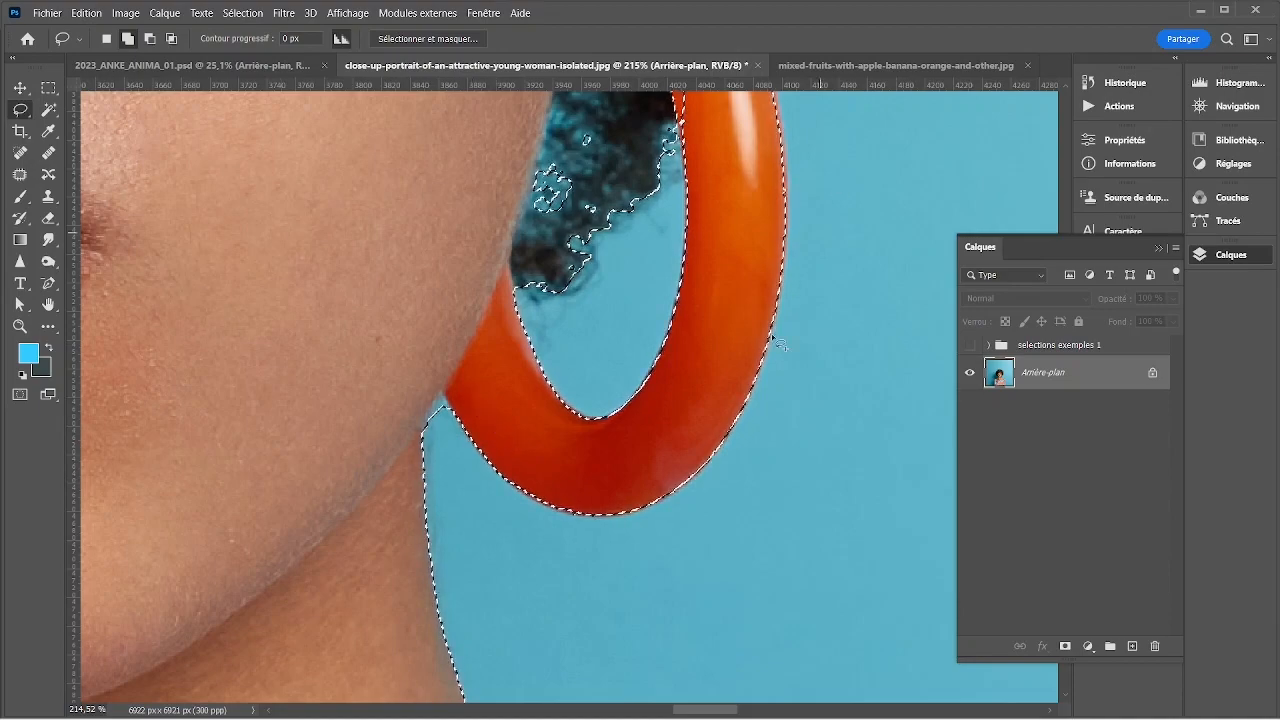
pyautogui.moveTo(520, 397)
pyautogui.mouseDown()
pyautogui.moveTo(520, 497)
pyautogui.moveTo(420, 647)
pyautogui.mouseUp()
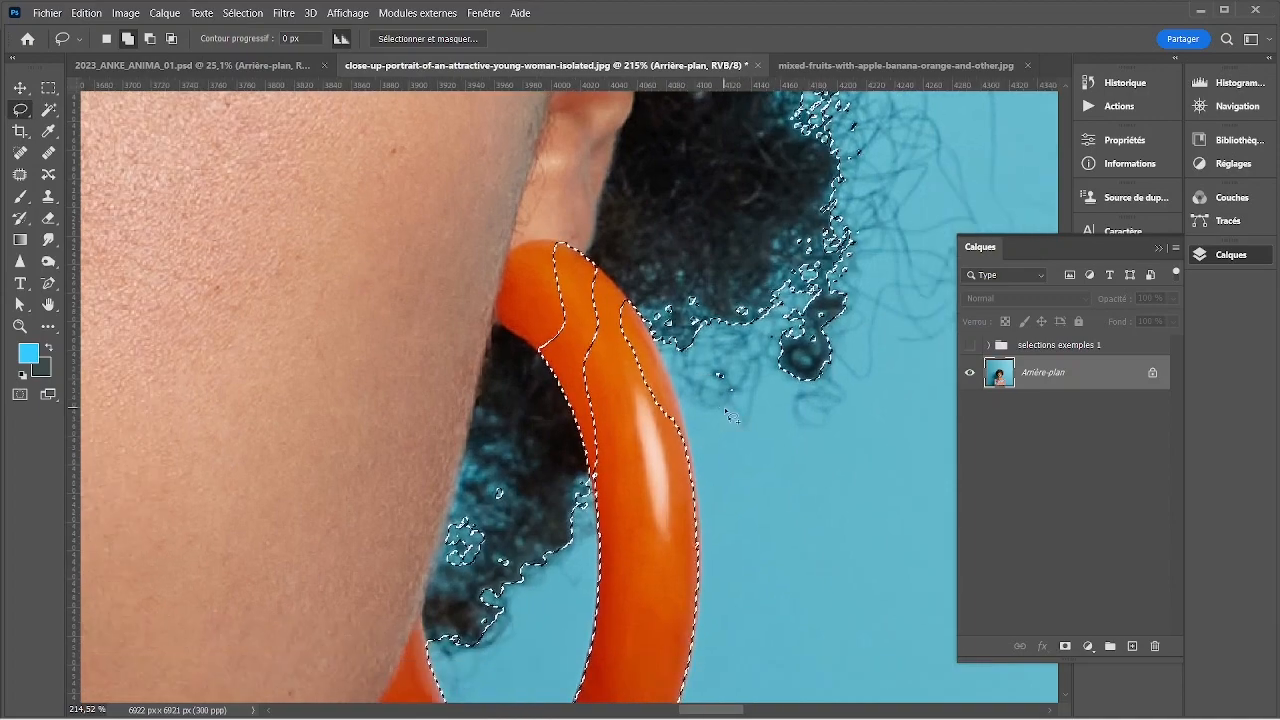
pyautogui.moveTo(703, 598)
pyautogui.mouseDown()
pyautogui.moveTo(552, 528)
pyautogui.moveTo(458, 354)
pyautogui.mouseUp()
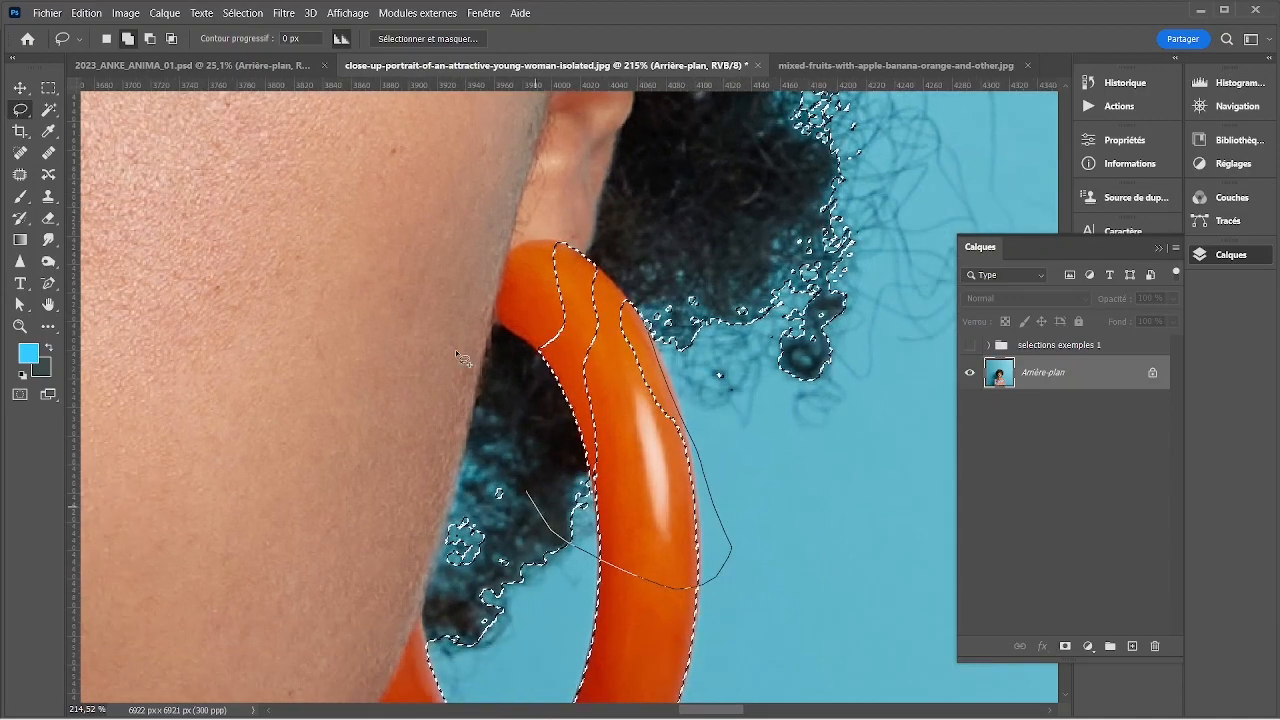
pyautogui.moveTo(670, 244); pyautogui.dragTo(662, 236)
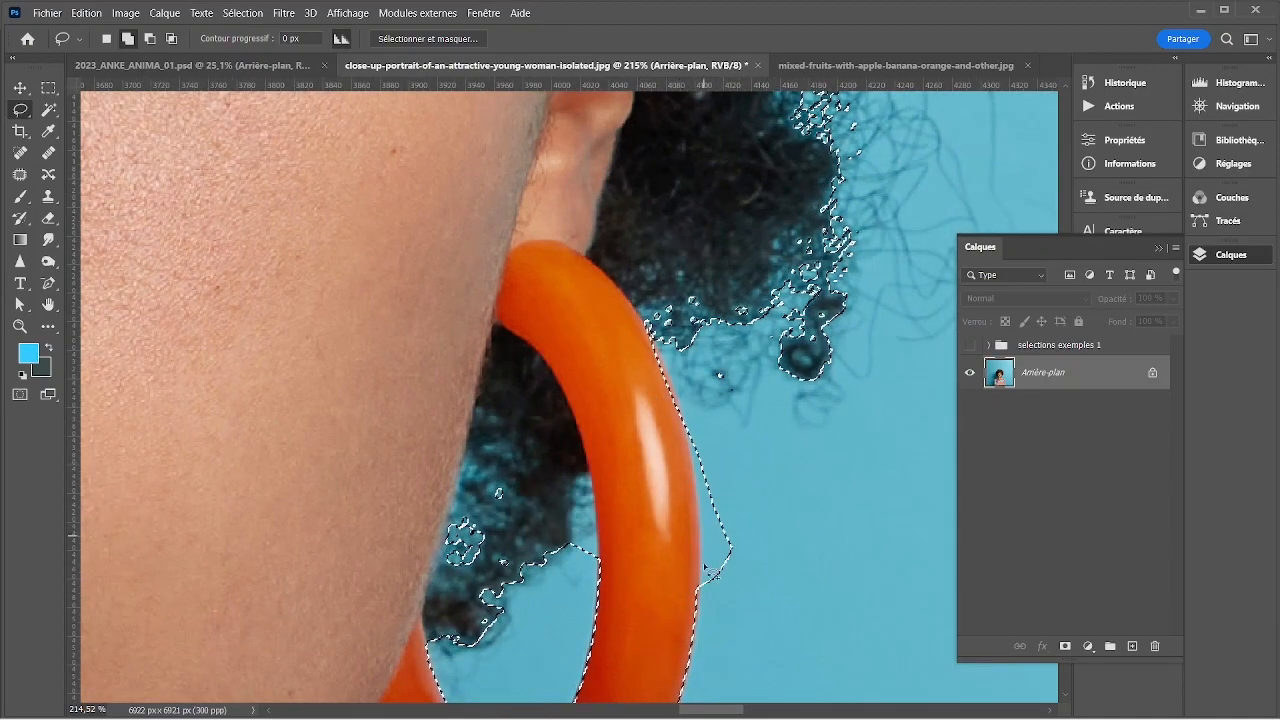
pyautogui.hotkey('ctrl', 'z')
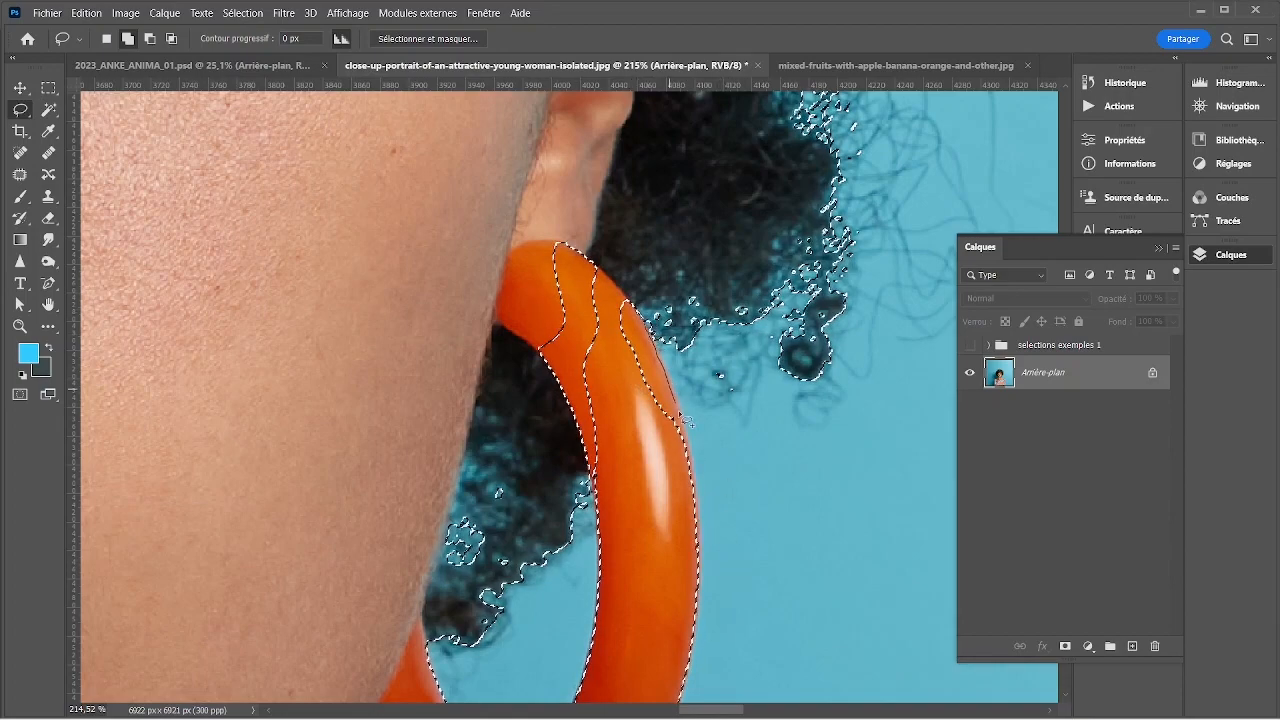
# - Add the missing parts of the orange earring to the selection with the Lasso and trim the background sliver beside the jaw
pyautogui.moveTo(632, 405); pyautogui.dragTo(622, 300)
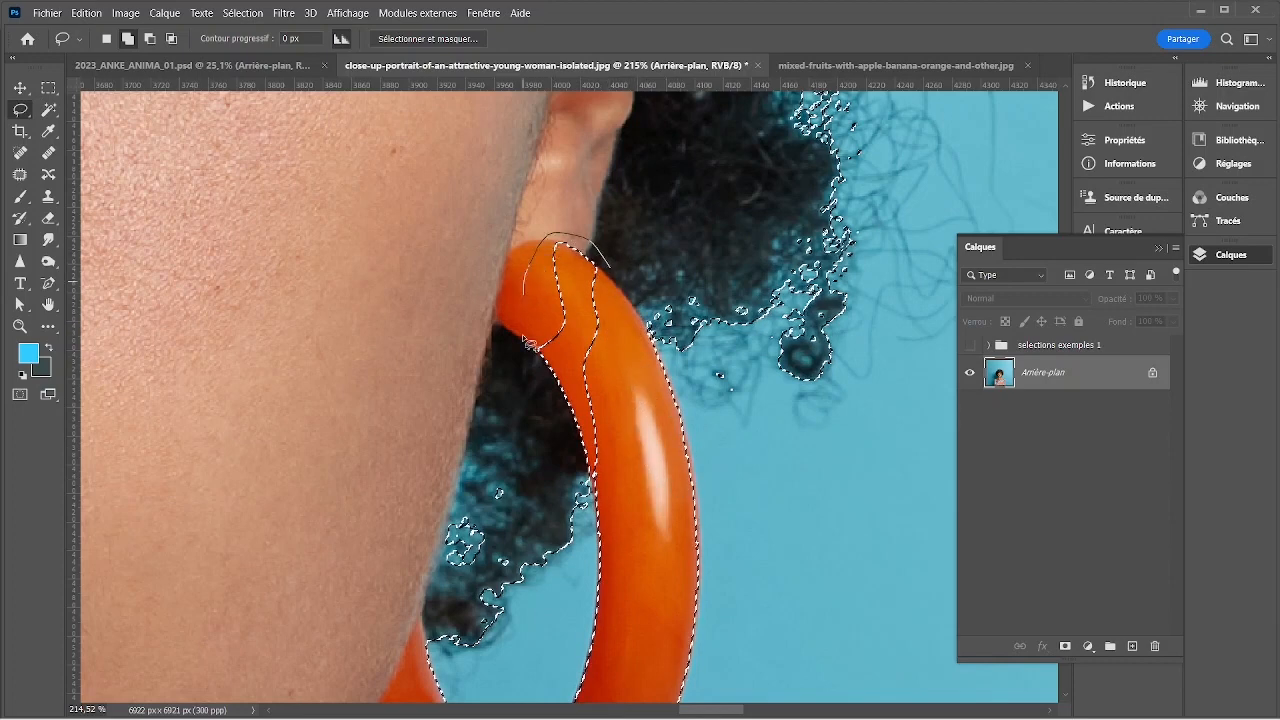
pyautogui.moveTo(614, 470); pyautogui.dragTo(622, 432)
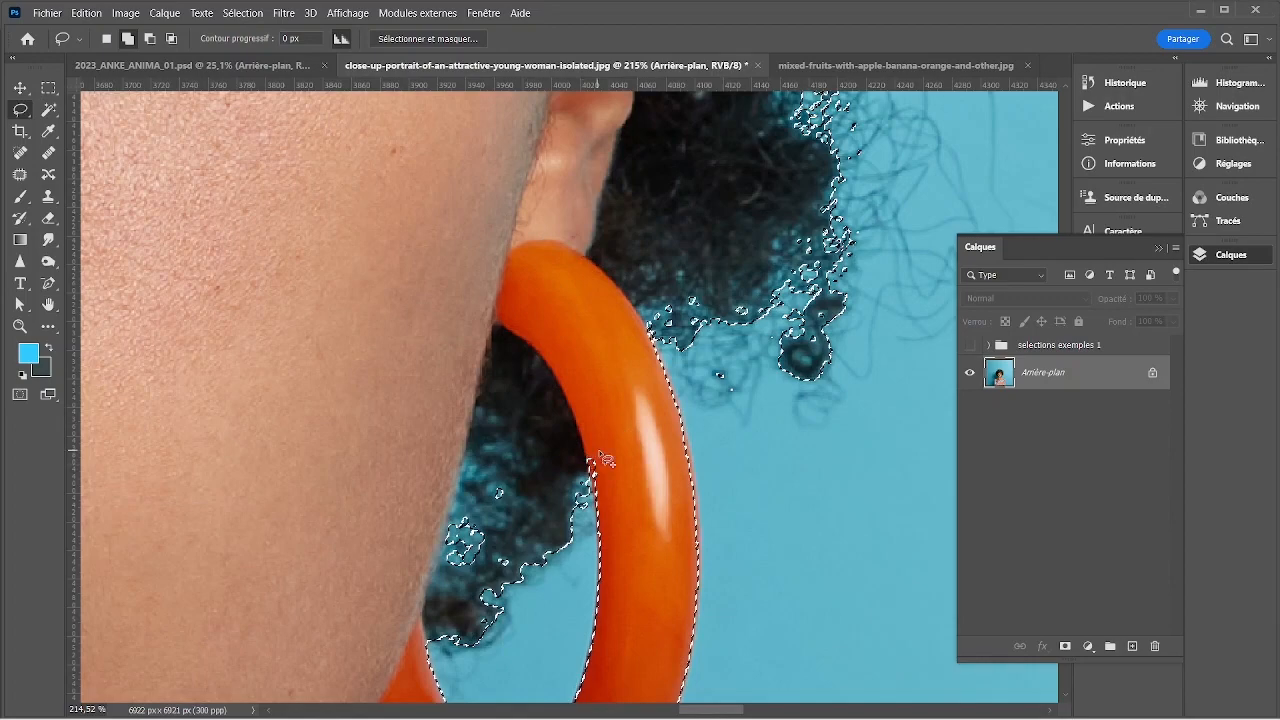
pyautogui.scroll(-3, 645, 467)
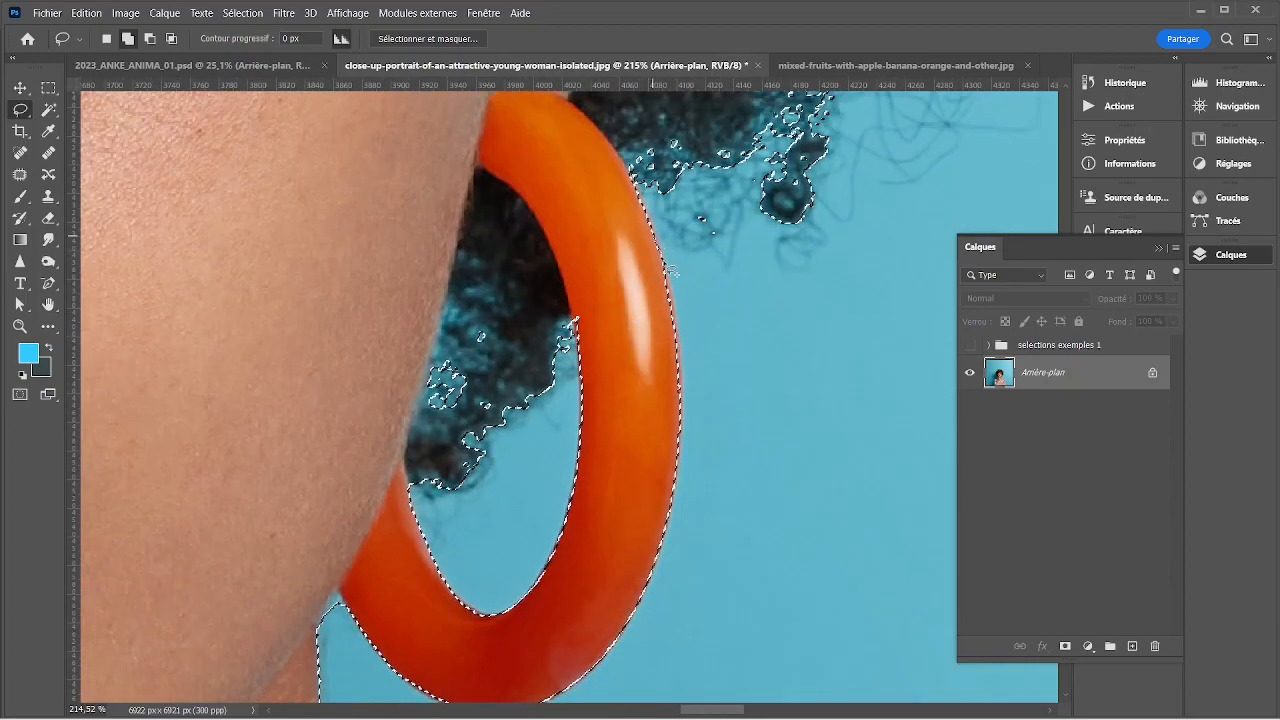
pyautogui.moveTo(646, 326); pyautogui.dragTo(668, 326)
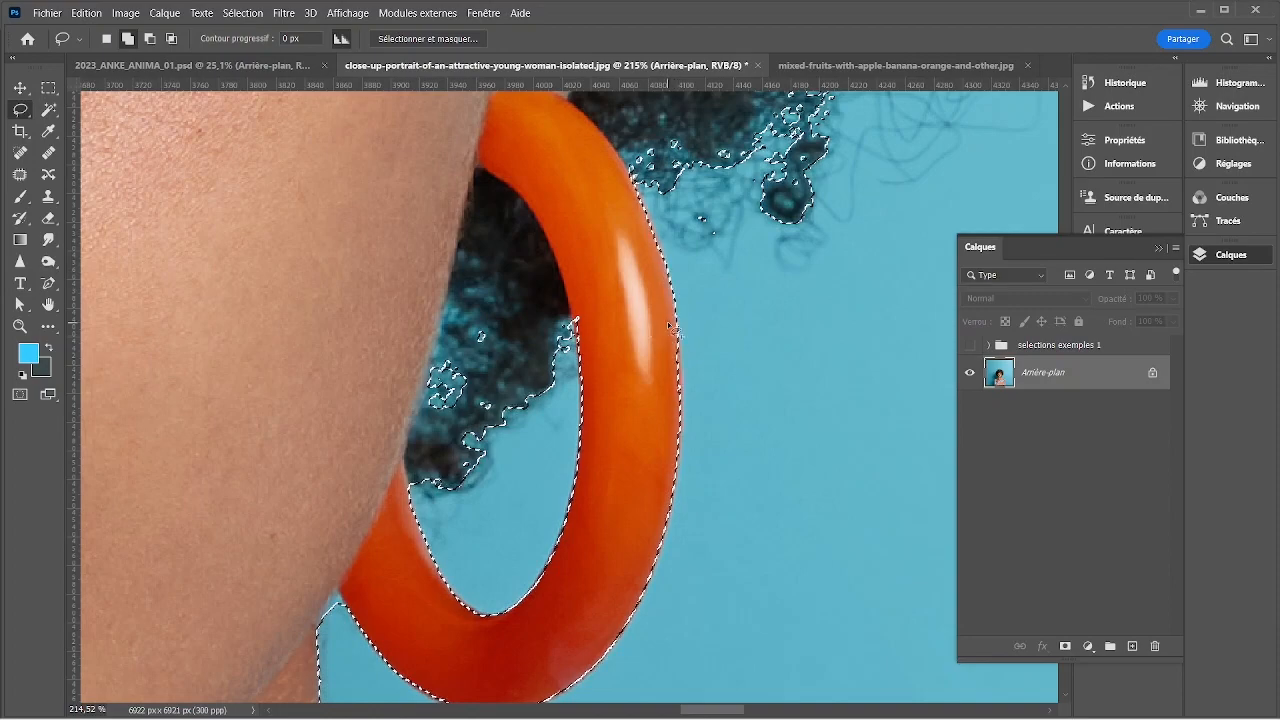
pyautogui.moveTo(604, 521); pyautogui.dragTo(684, 369)
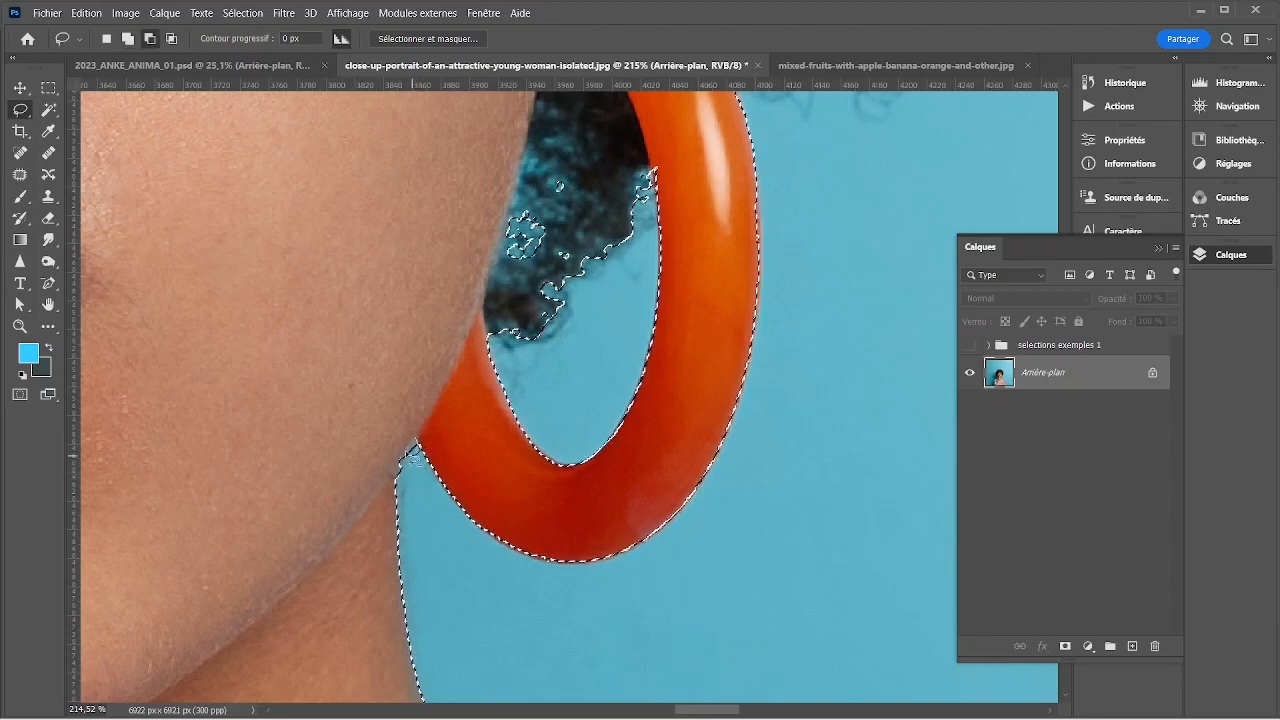
pyautogui.scroll(-5, 420, 450)
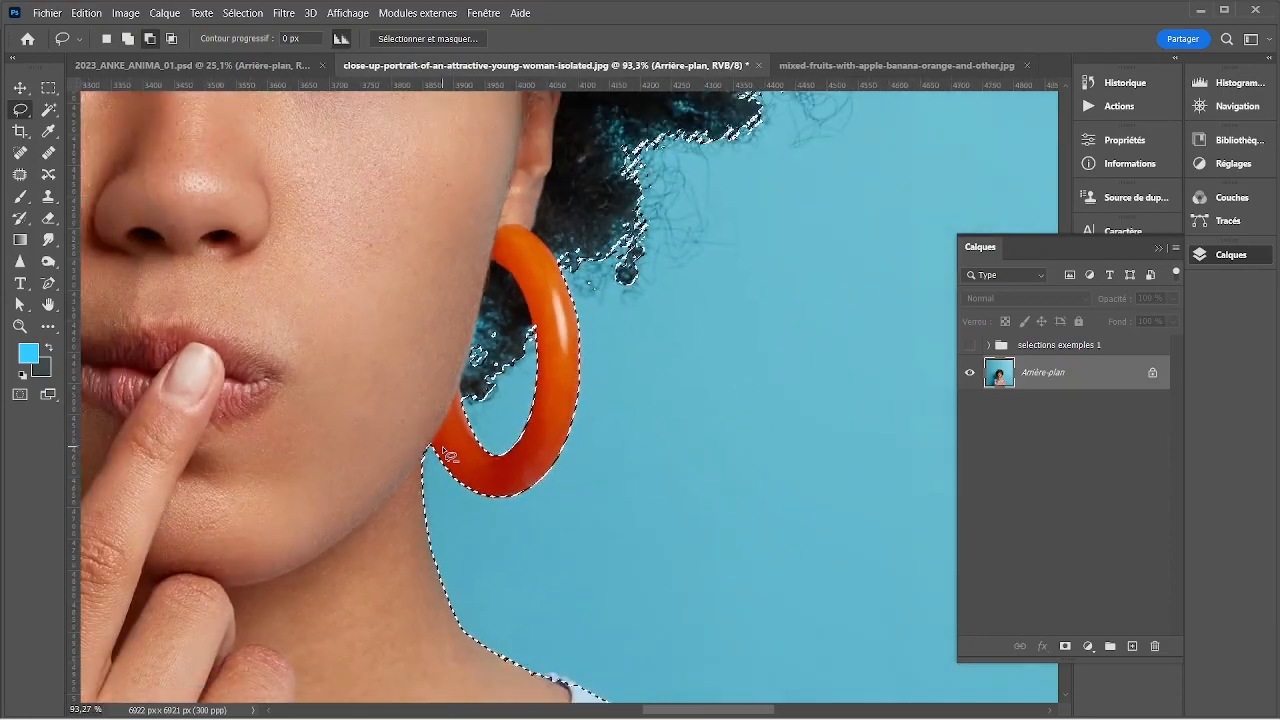
# - Add the missed highlight and outer edge on the upper part of the red earring to the selection with the Lasso
pyautogui.moveTo(515, 399); pyautogui.dragTo(712, 392)
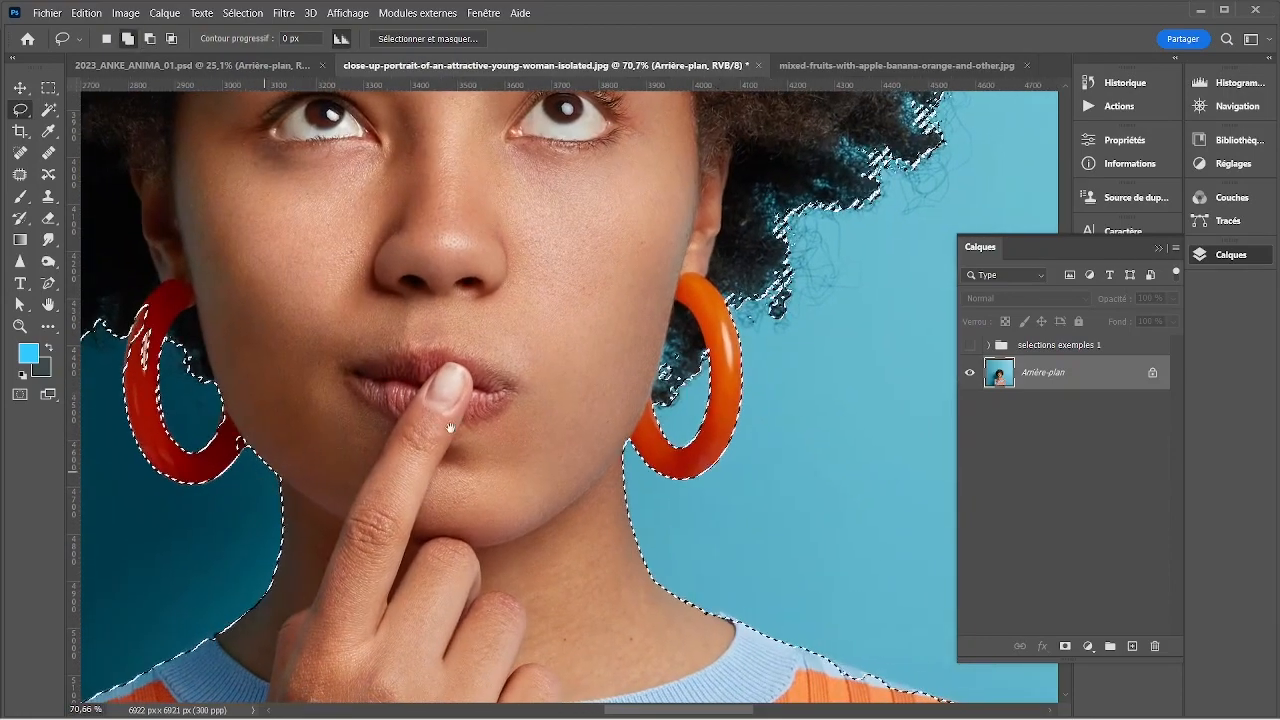
pyautogui.moveTo(450, 427); pyautogui.dragTo(640, 367)
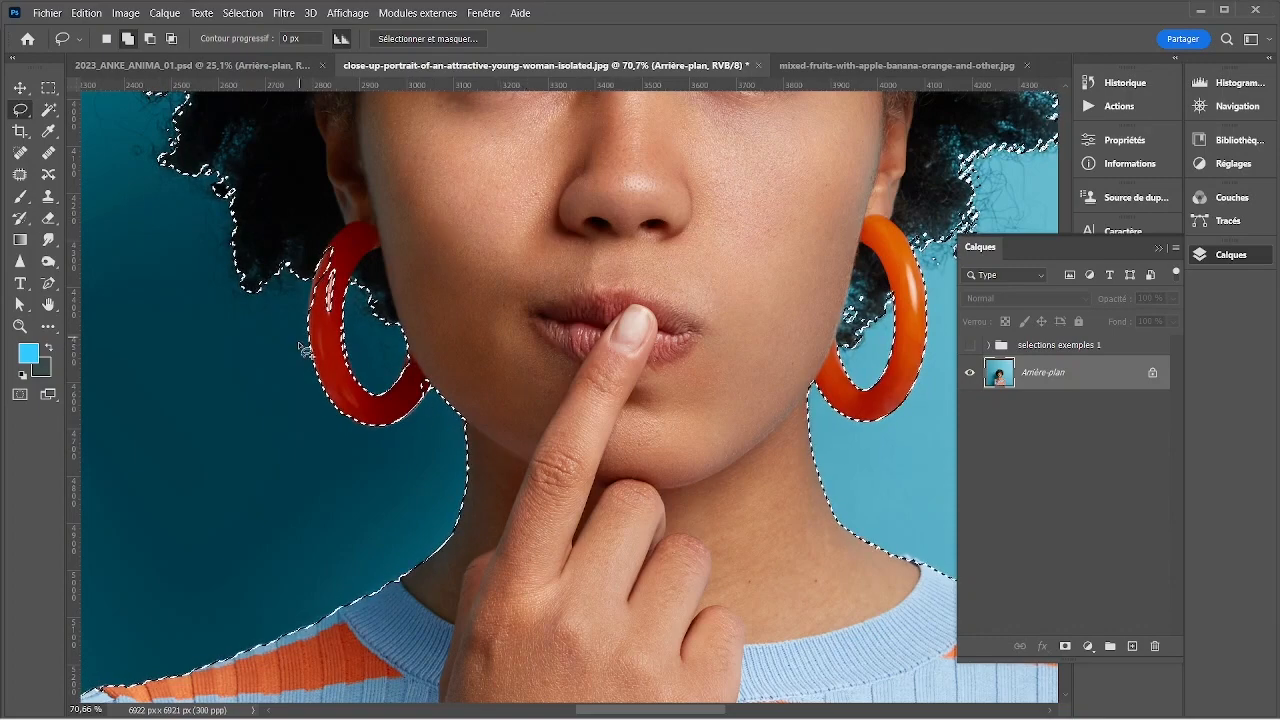
pyautogui.scroll(2, 333, 283)
pyautogui.scroll(3, 334, 283)
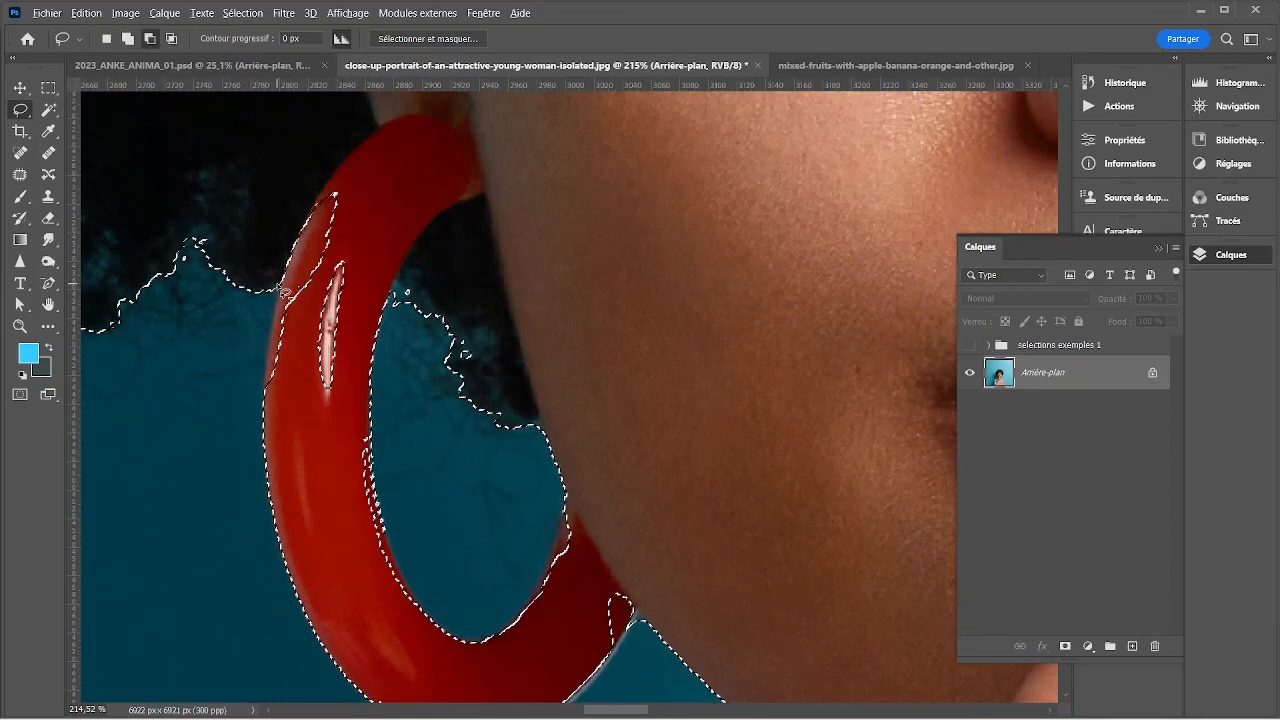
pyautogui.moveTo(284, 293); pyautogui.dragTo(281, 337)
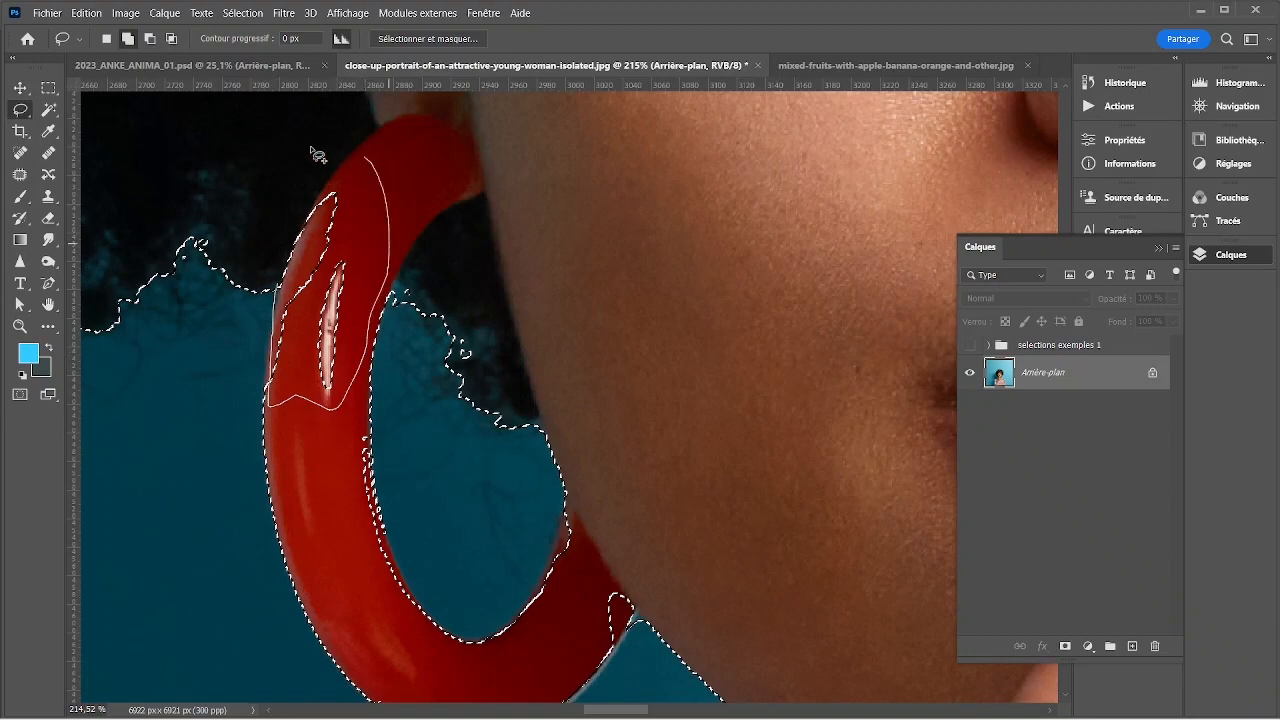
pyautogui.moveTo(316, 155); pyautogui.dragTo(318, 158)
pyautogui.scroll(-2, 358, 510)
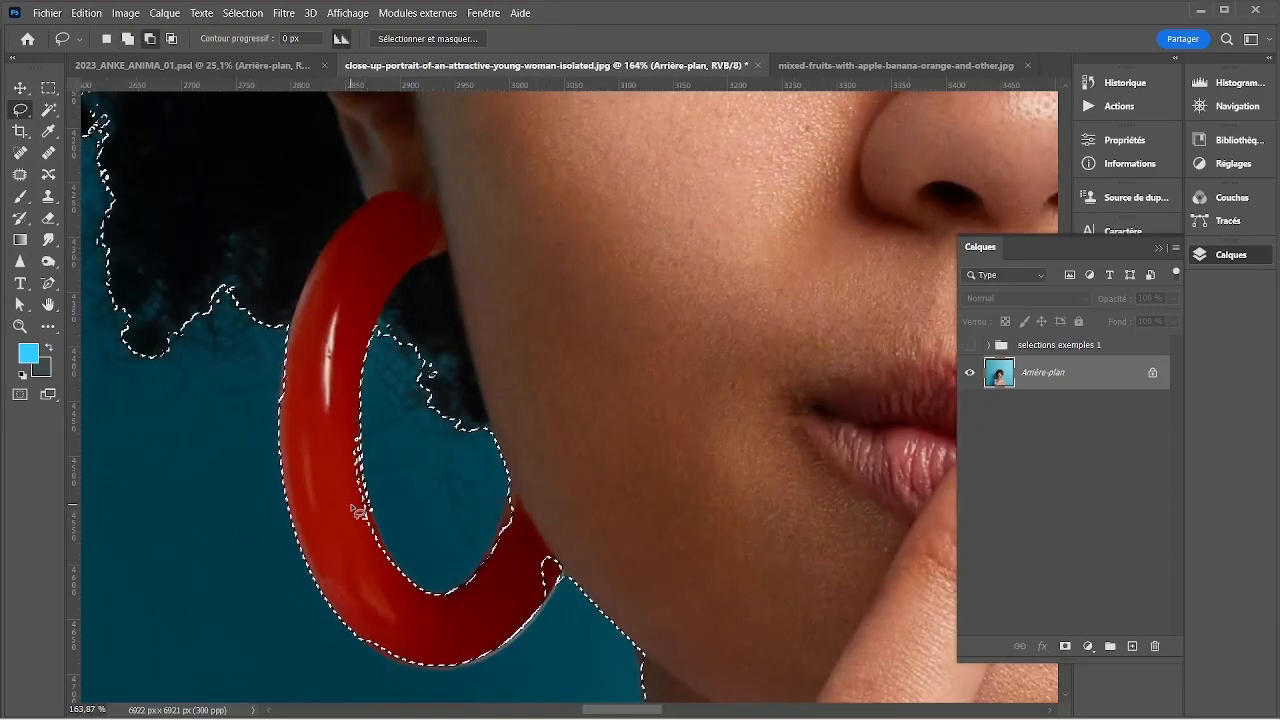
# - Add the missed patches on the red earring's inner rim and beside the jaw to the selection, and subtract the background sliver there
pyautogui.scroll(2, 358, 510)
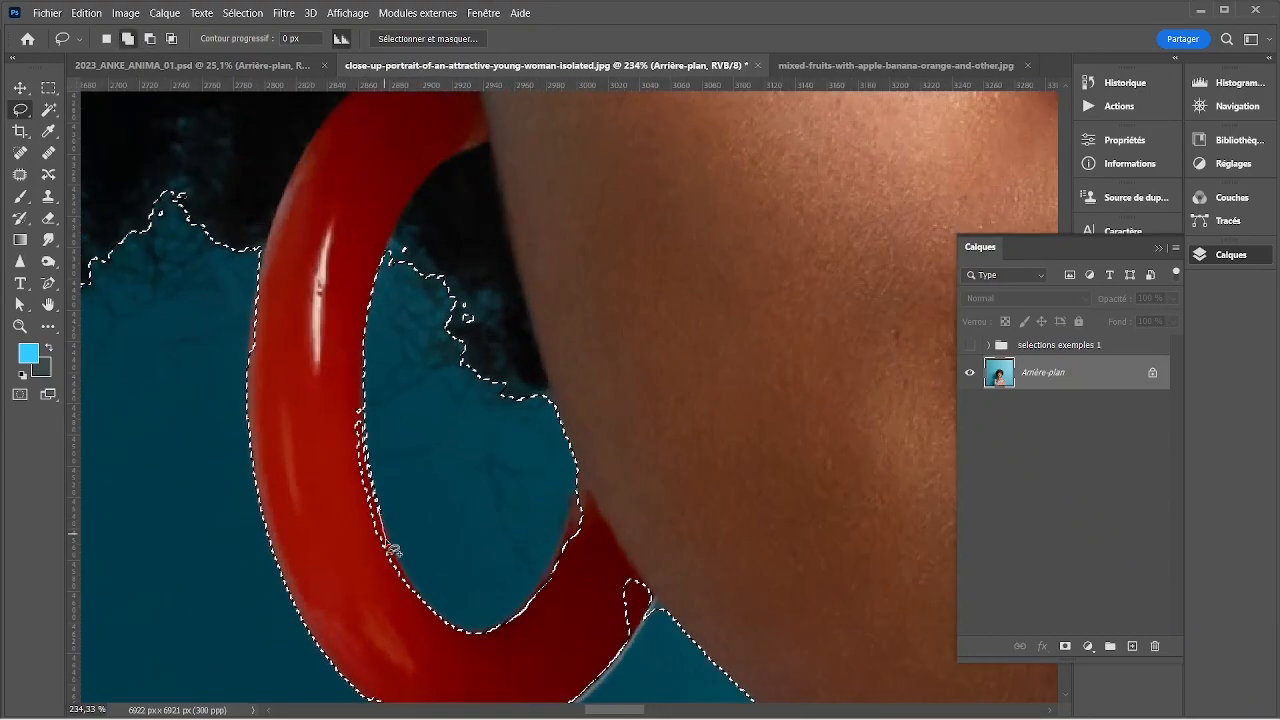
pyautogui.moveTo(358, 389); pyautogui.dragTo(357, 386)
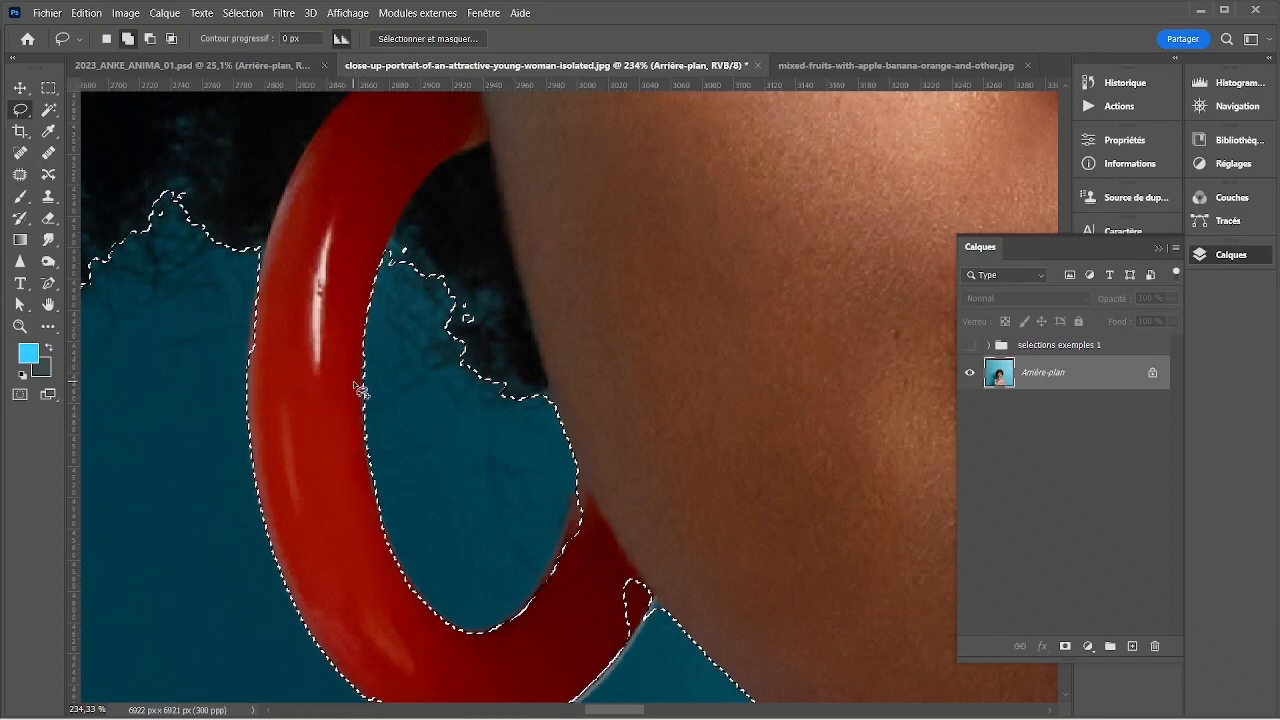
pyautogui.moveTo(557, 543)
pyautogui.mouseDown()
pyautogui.moveTo(536, 451)
pyautogui.moveTo(471, 349)
pyautogui.mouseUp()
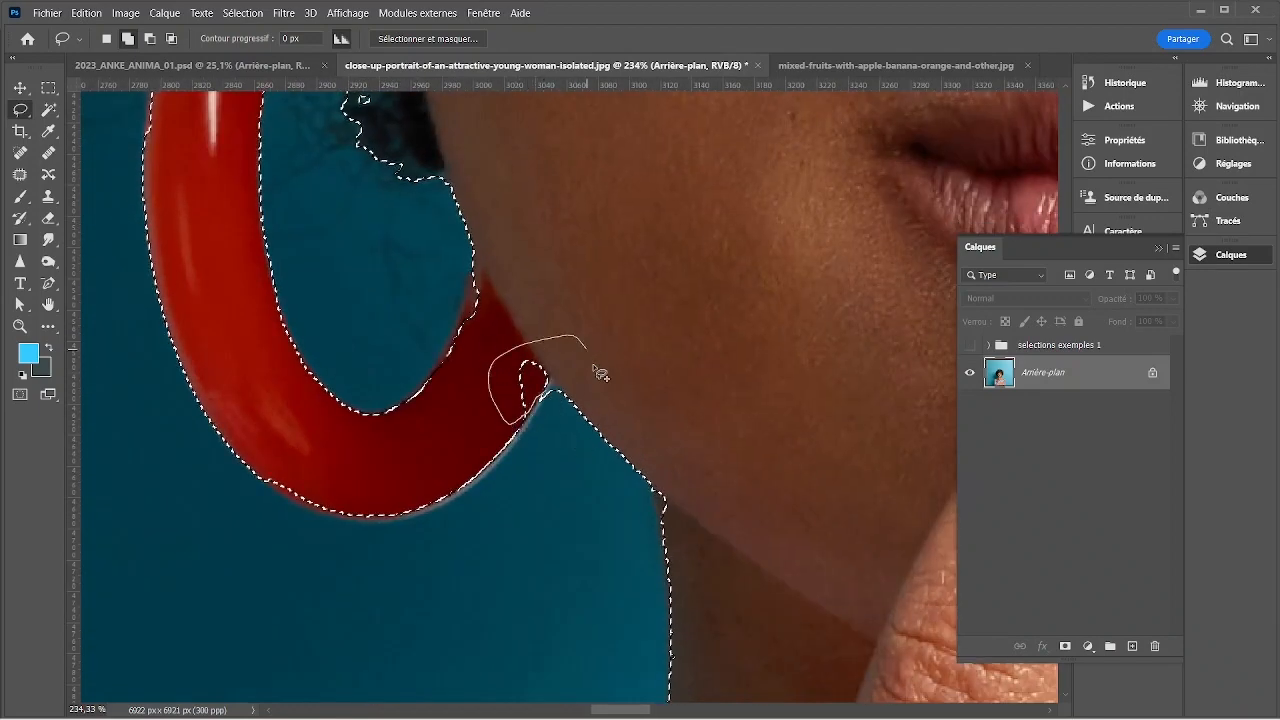
pyautogui.moveTo(600, 373); pyautogui.dragTo(600, 372)
pyautogui.scroll(3, 560, 400)
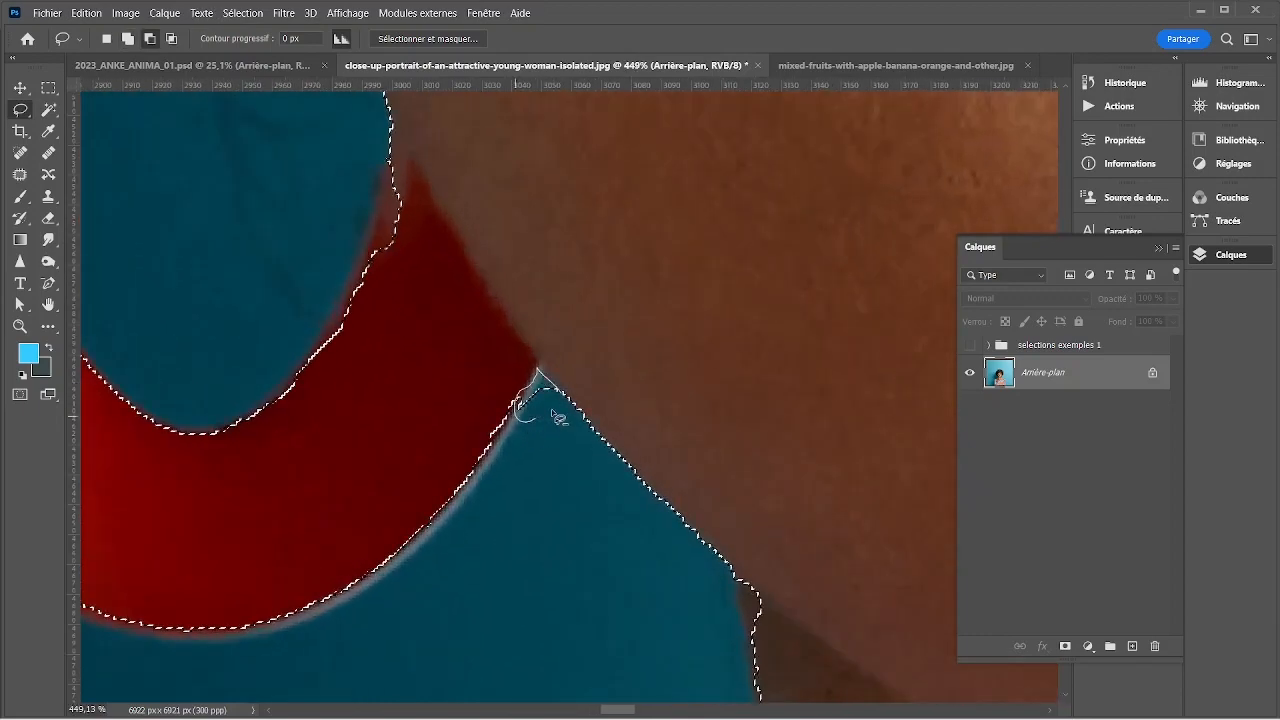
pyautogui.scroll(-5, 557, 418)
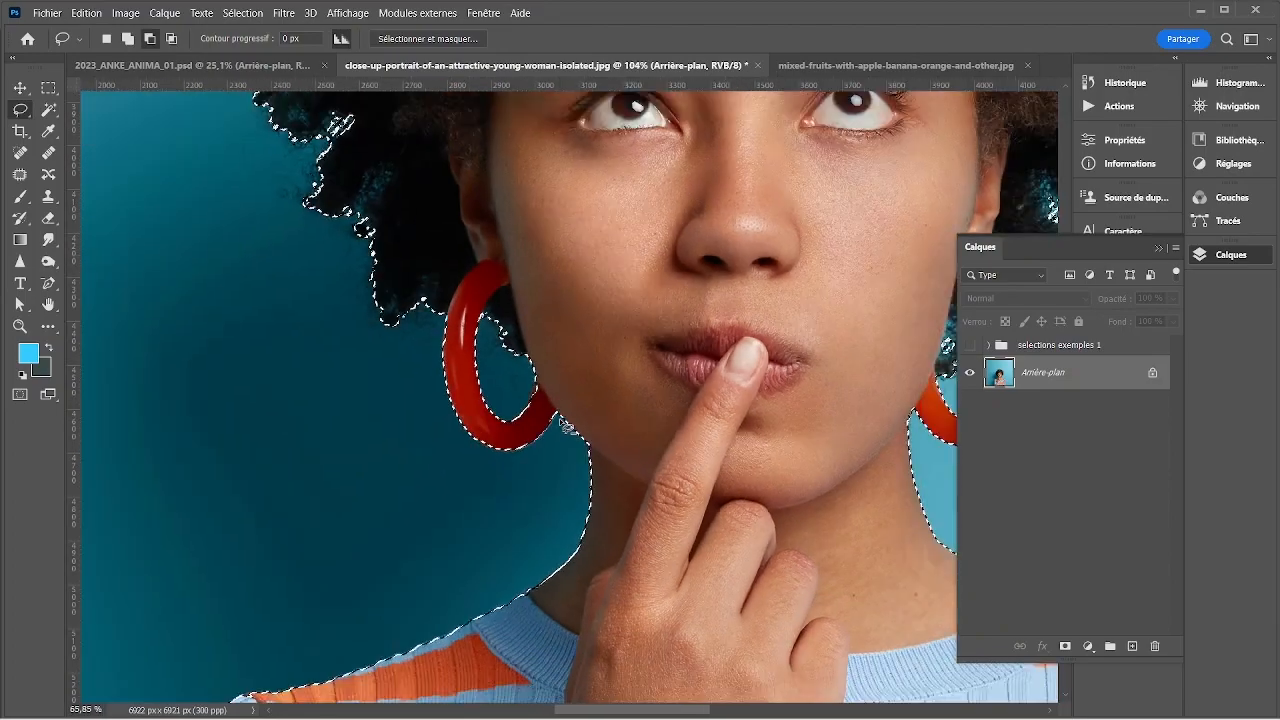
# - Examine the selection edge around the whole figure and up close along the fine curls on top of the hair
pyautogui.scroll(-5, 567, 425)
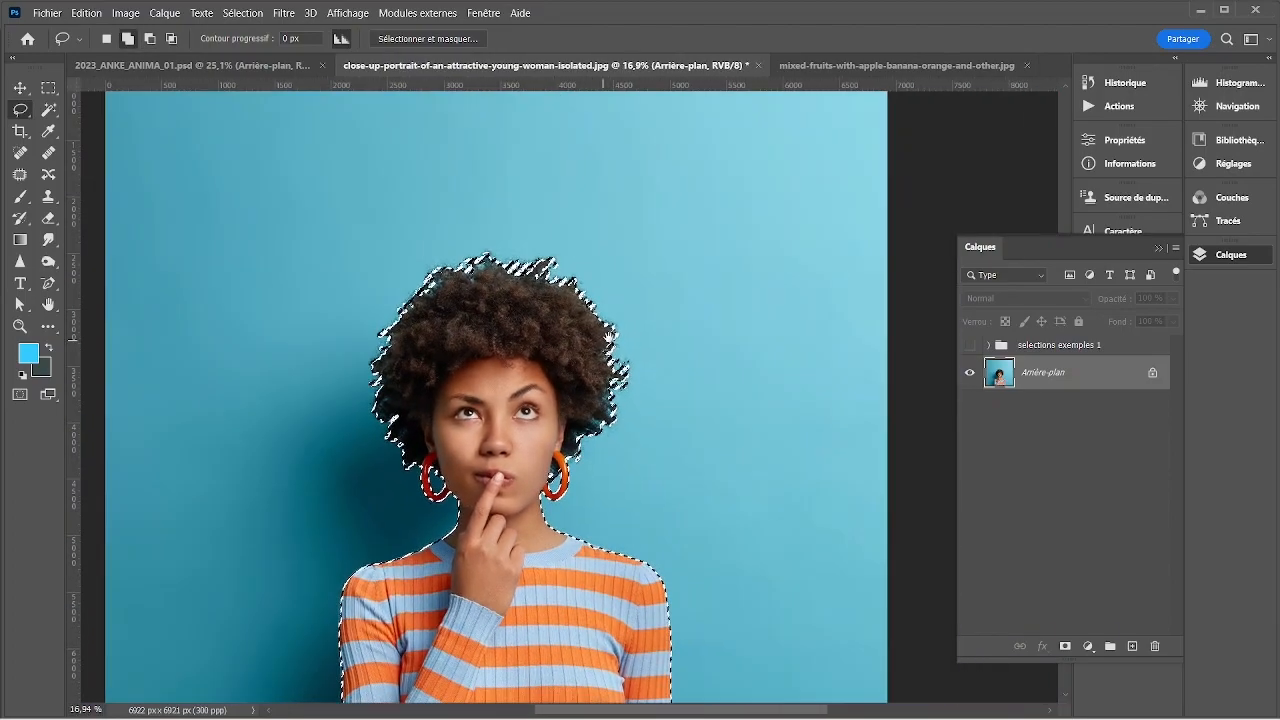
pyautogui.scroll(4, 530, 262)
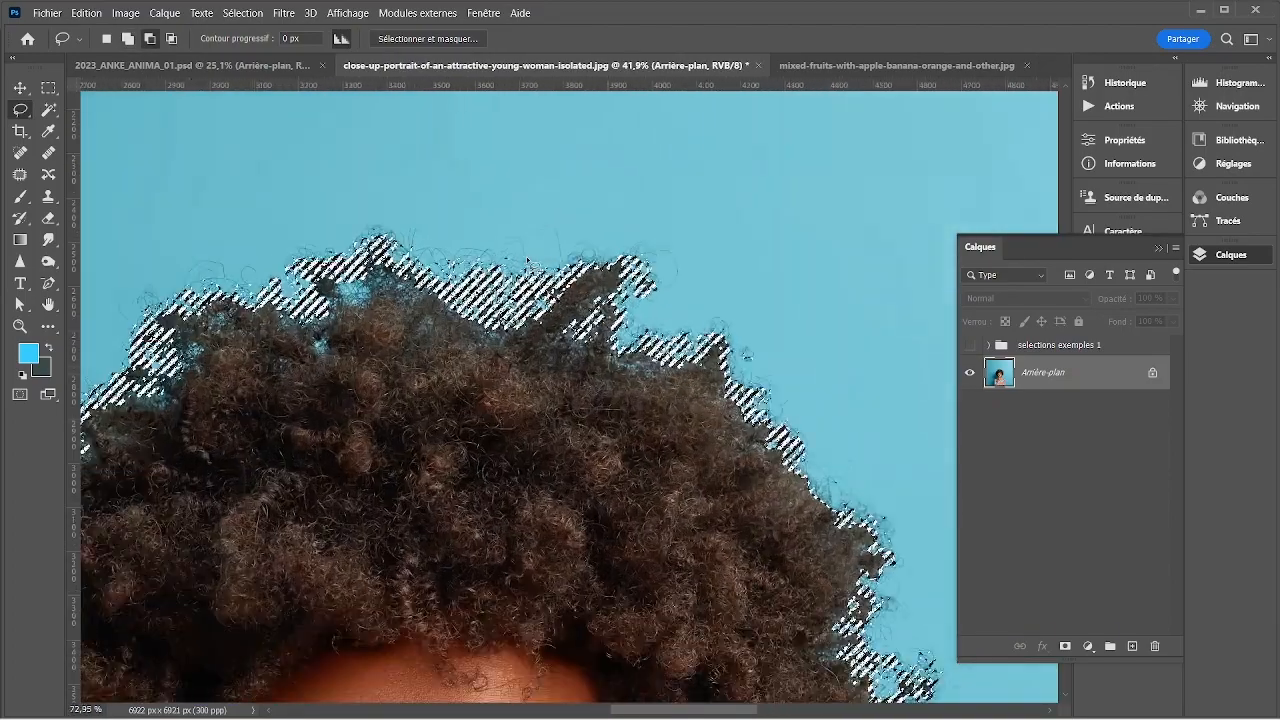
pyautogui.scroll(5, 530, 262)
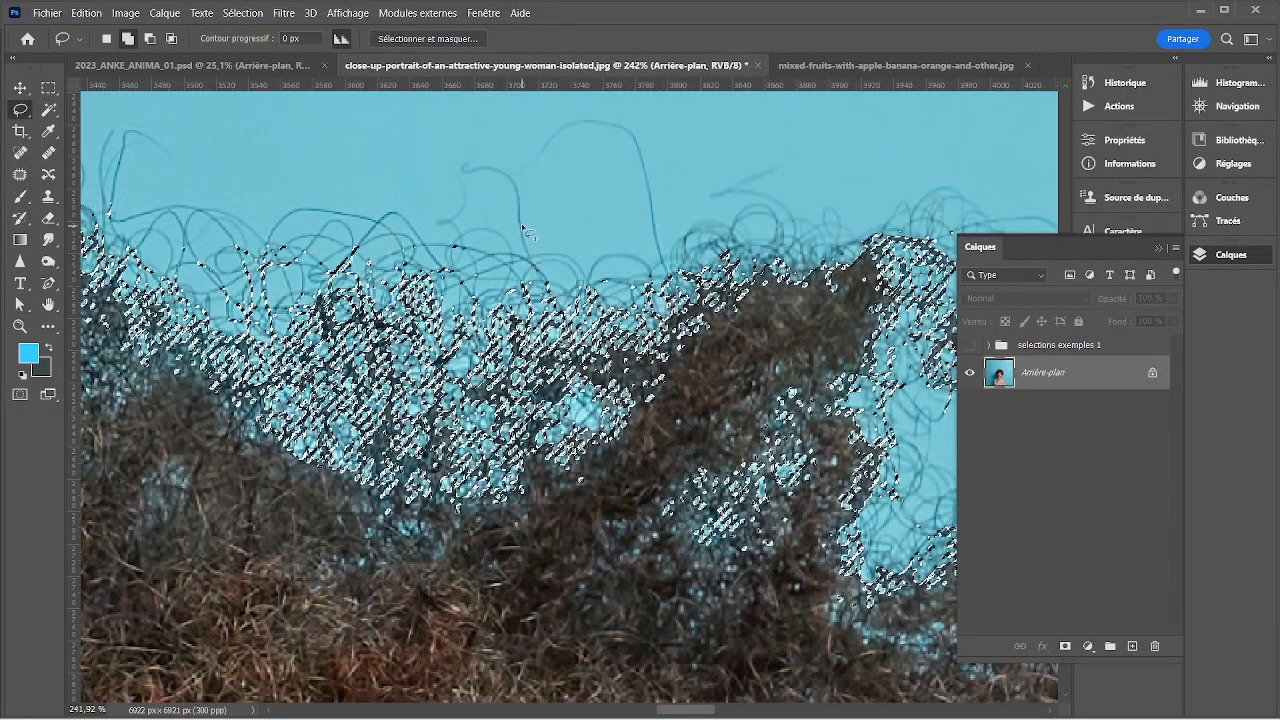
pyautogui.moveTo(410, 215); pyautogui.dragTo(700, 271)
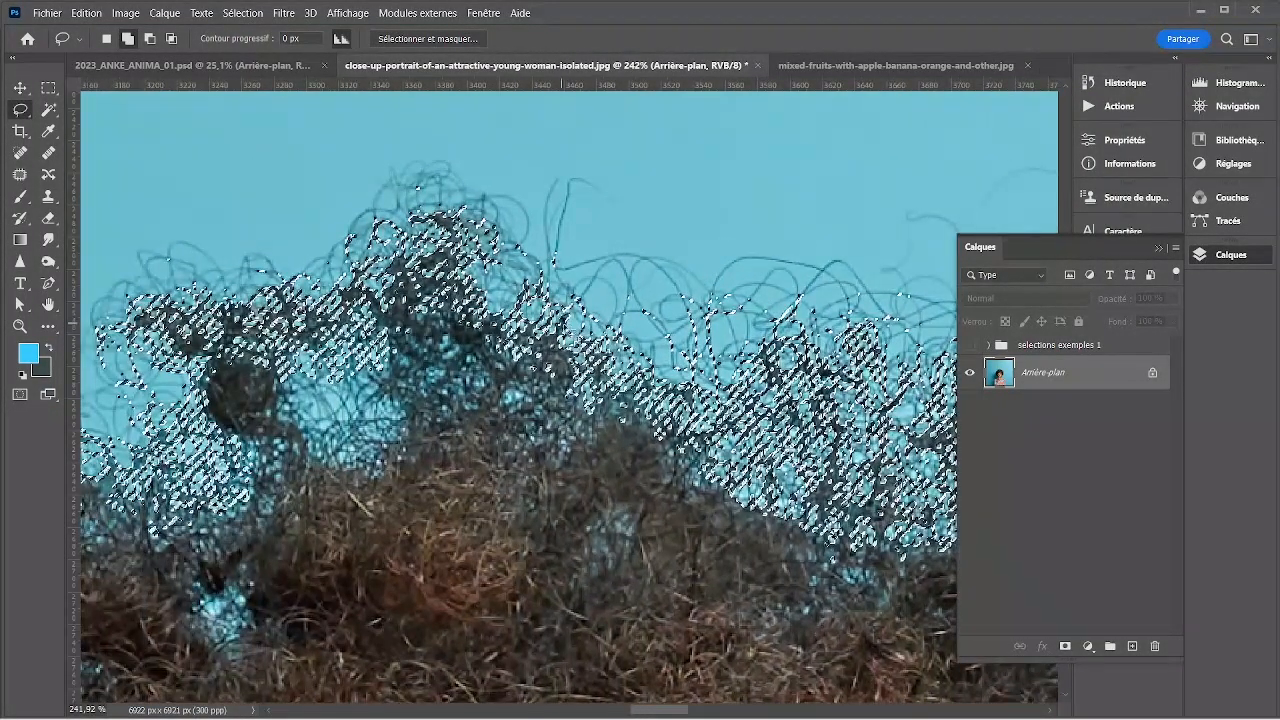
pyautogui.scroll(-3, 577, 437)
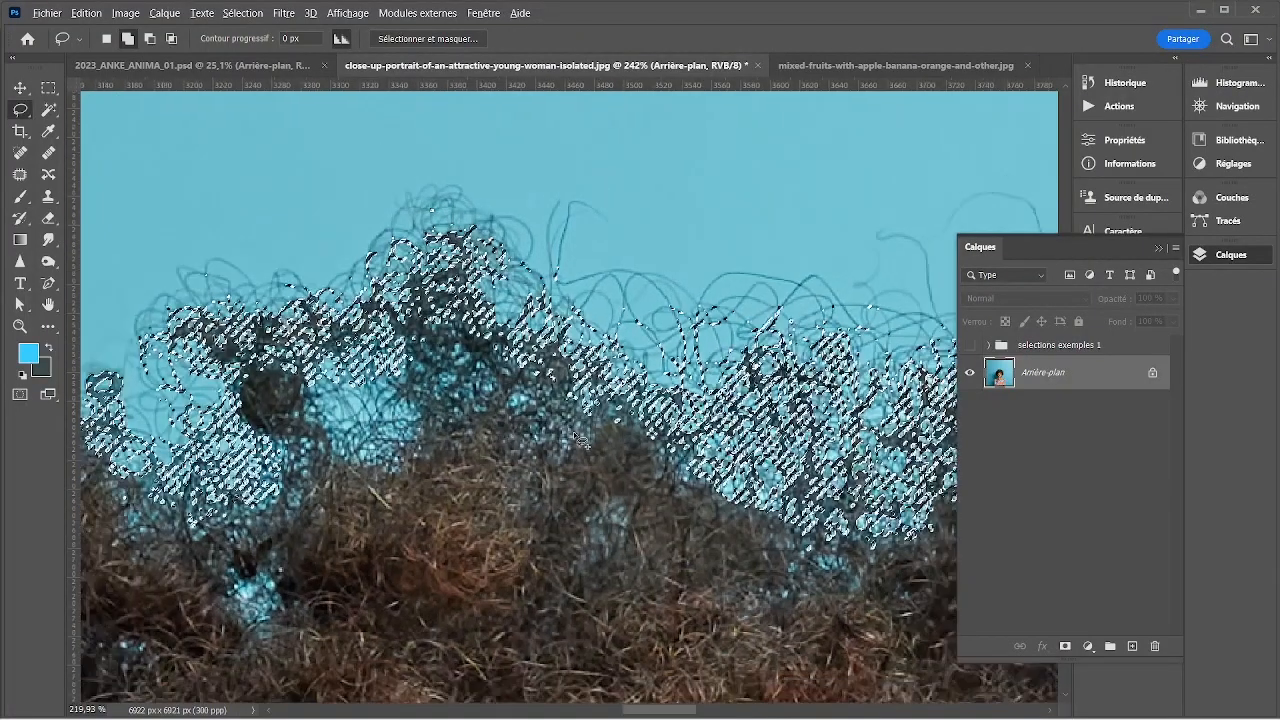
pyautogui.scroll(-3, 573, 431)
pyautogui.moveTo(706, 540); pyautogui.dragTo(678, 270)
pyautogui.scroll(-3, 657, 432)
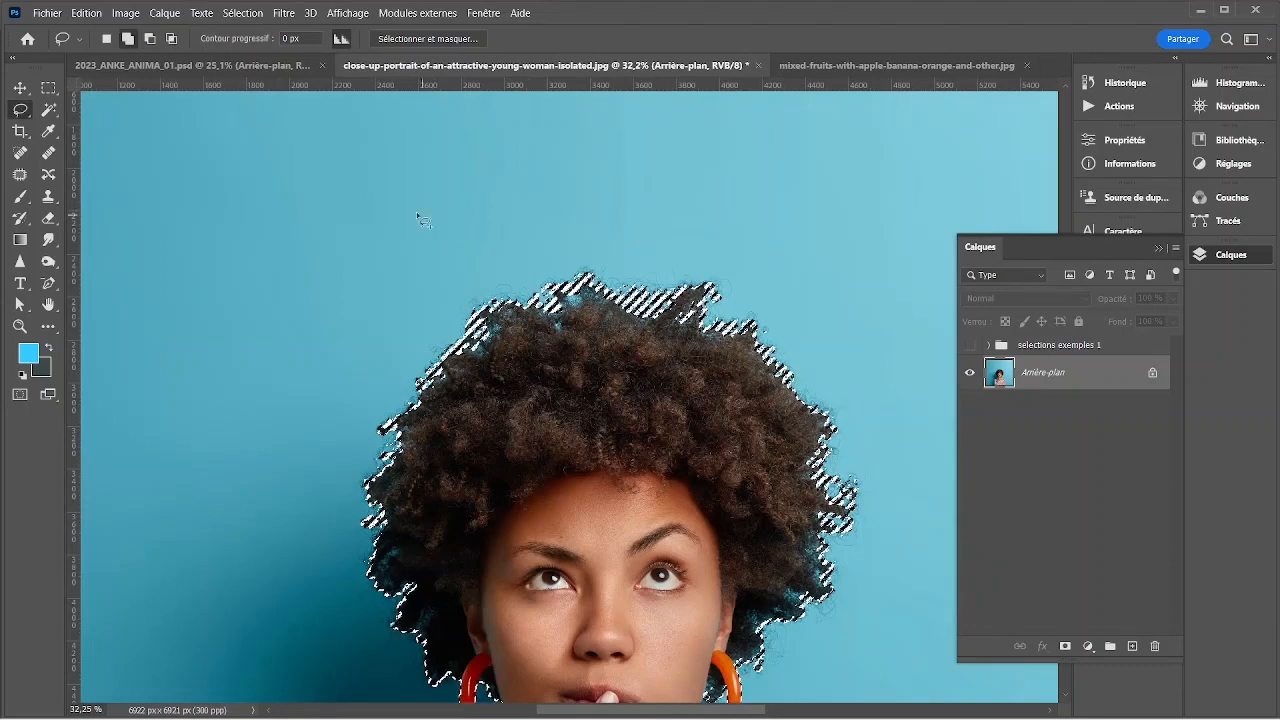
# - Contract the selection by 2 pixels
pyautogui.click(242, 12)
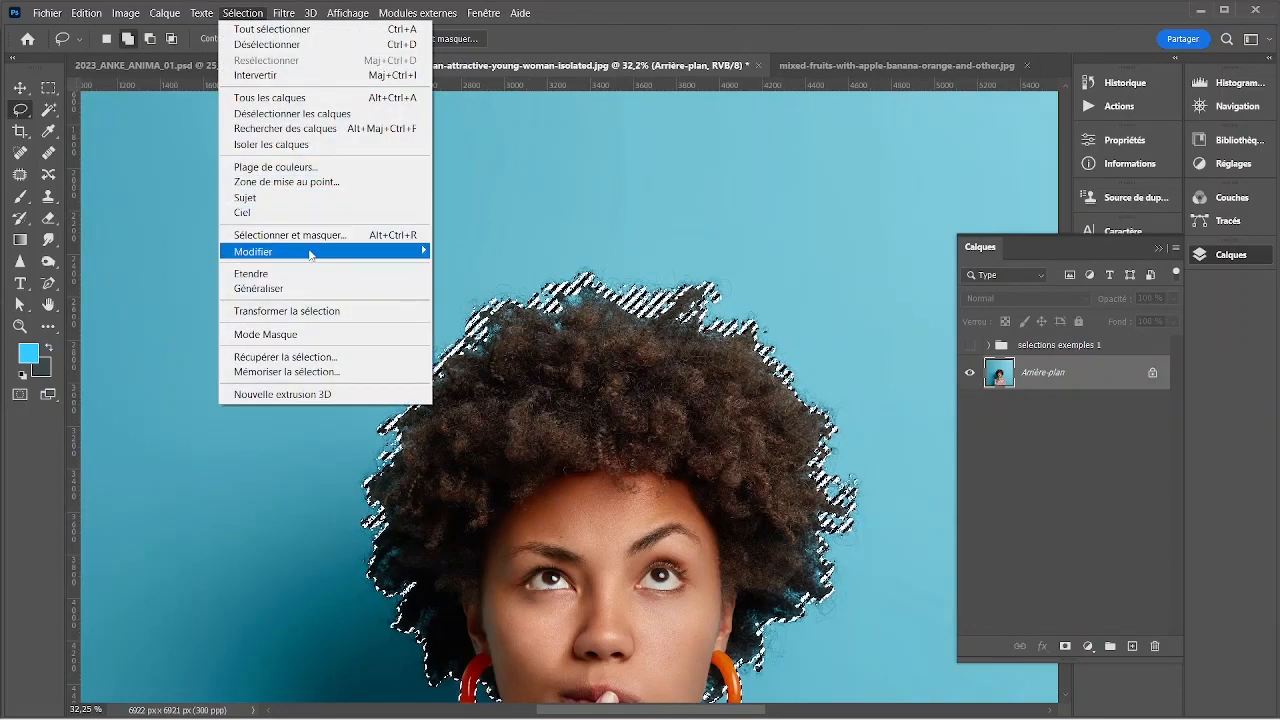
pyautogui.moveTo(310, 257)
pyautogui.click(532, 297)
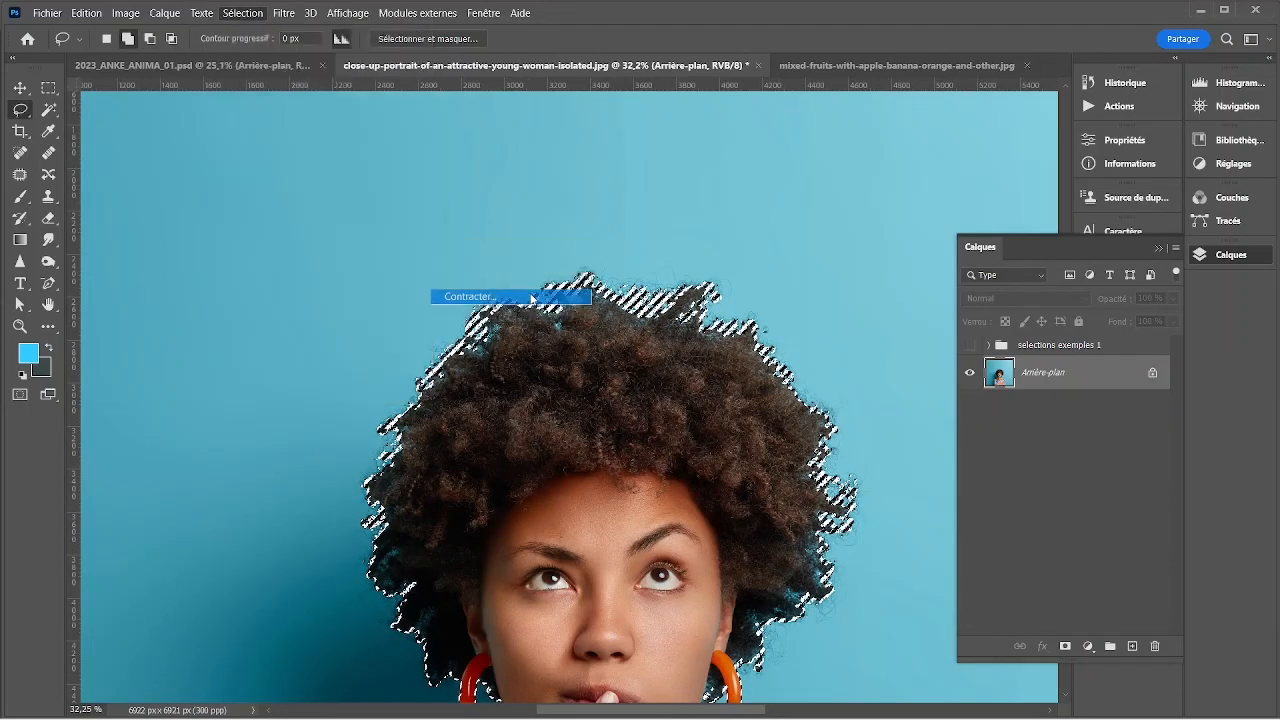
pyautogui.write('2')
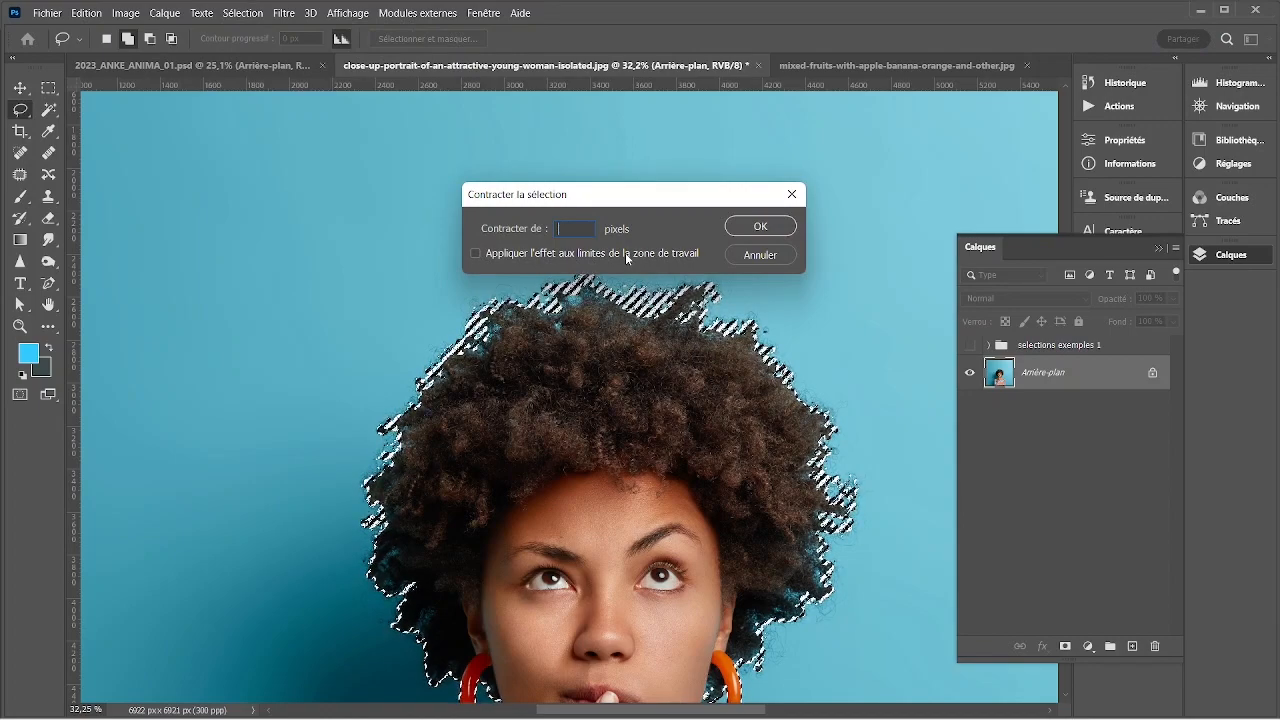
pyautogui.press('Return')
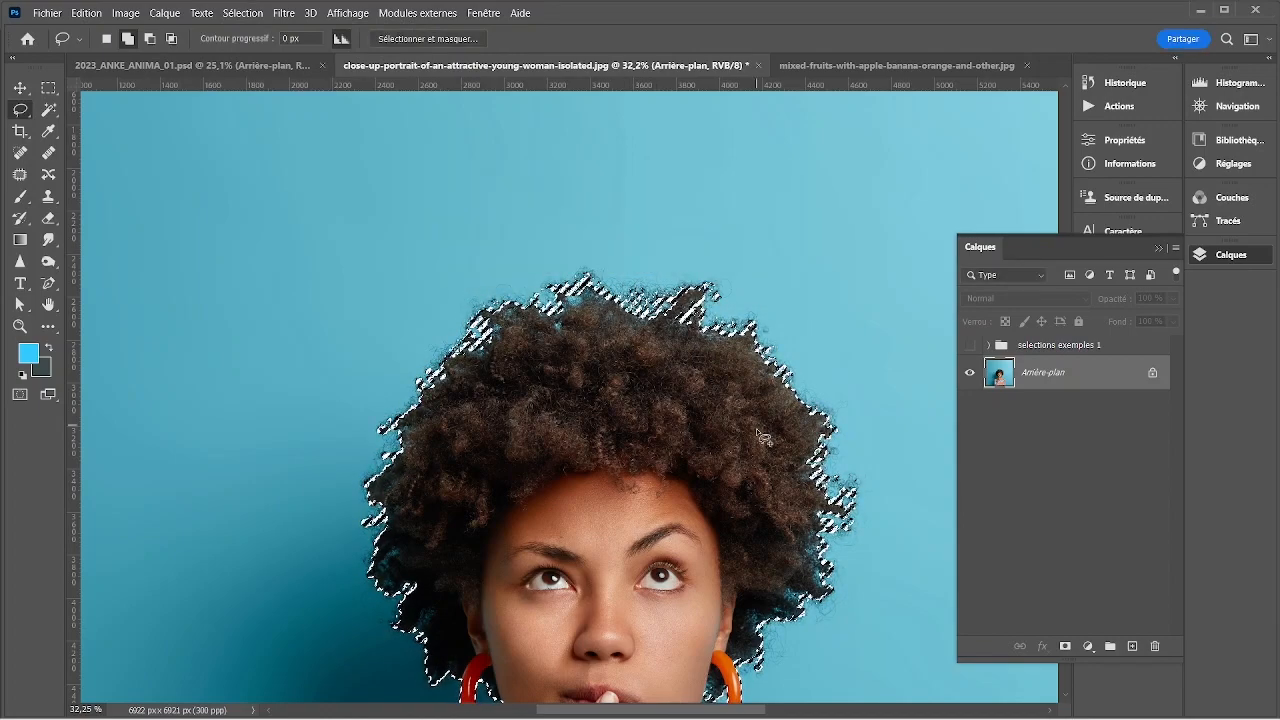
# - Feather the selection edge with a radius of 2 pixels
pyautogui.click(236, 13)
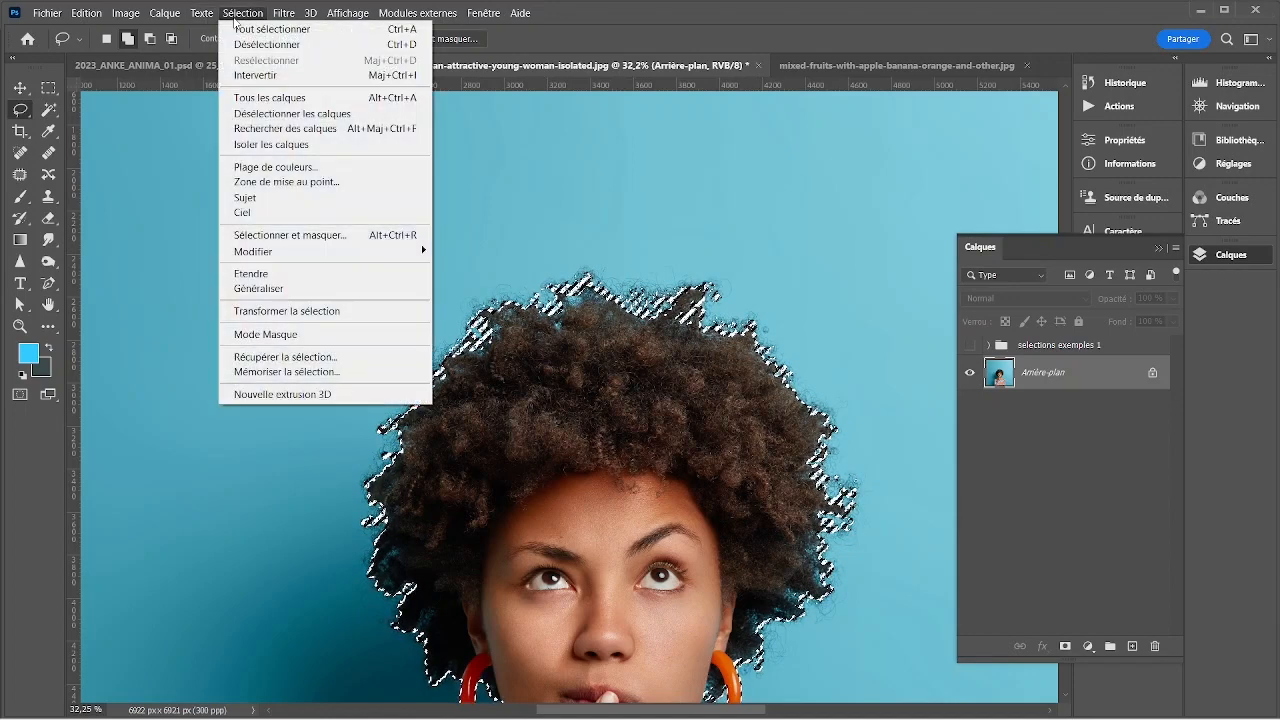
pyautogui.moveTo(300, 251)
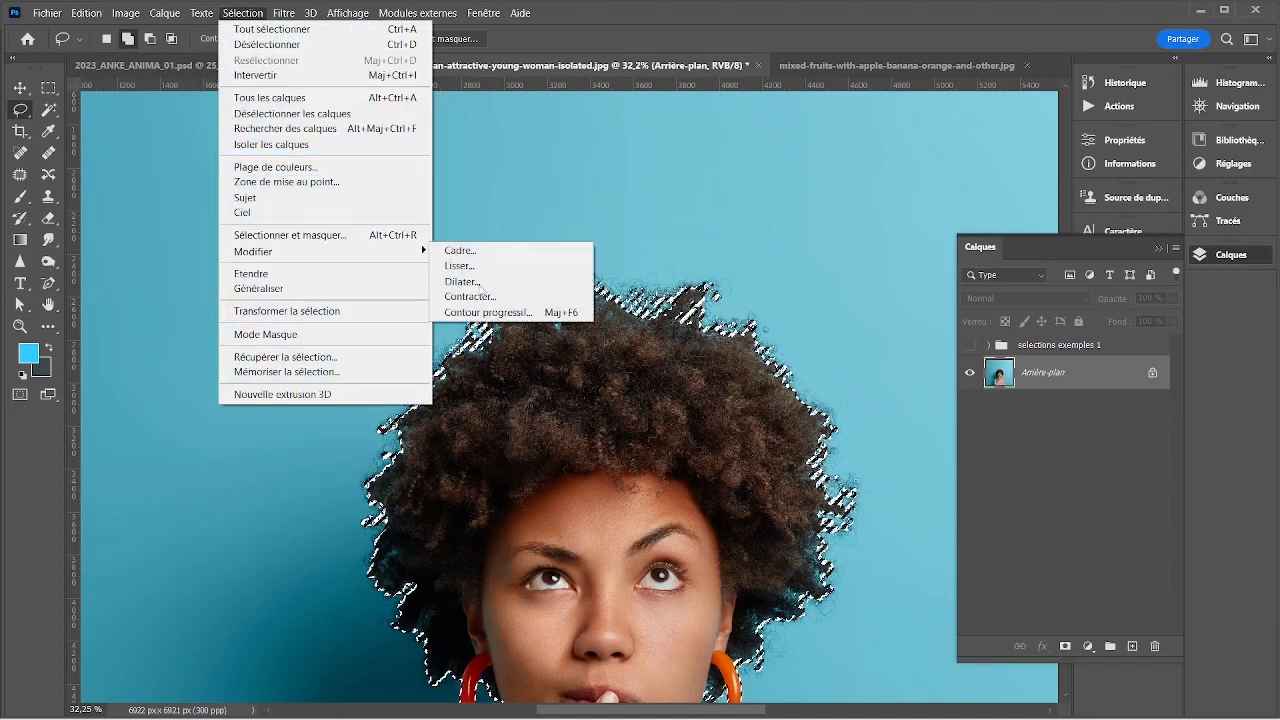
pyautogui.click(549, 316)
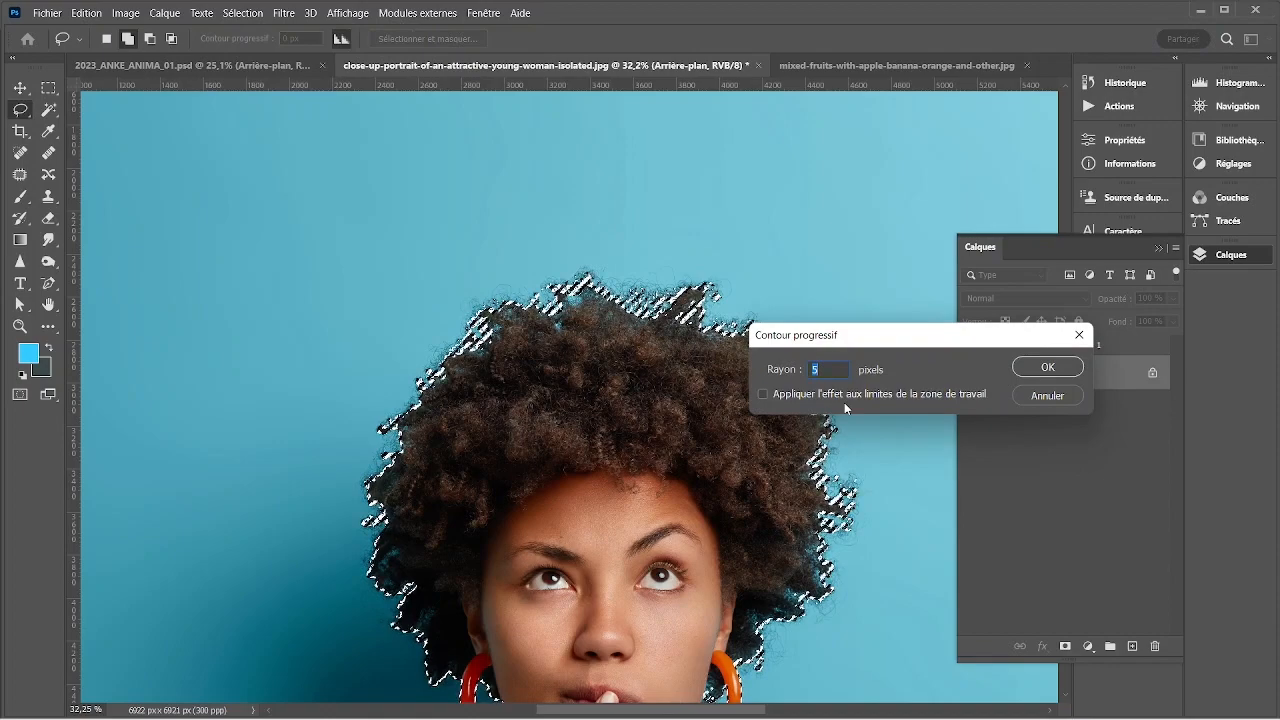
pyautogui.write('1')
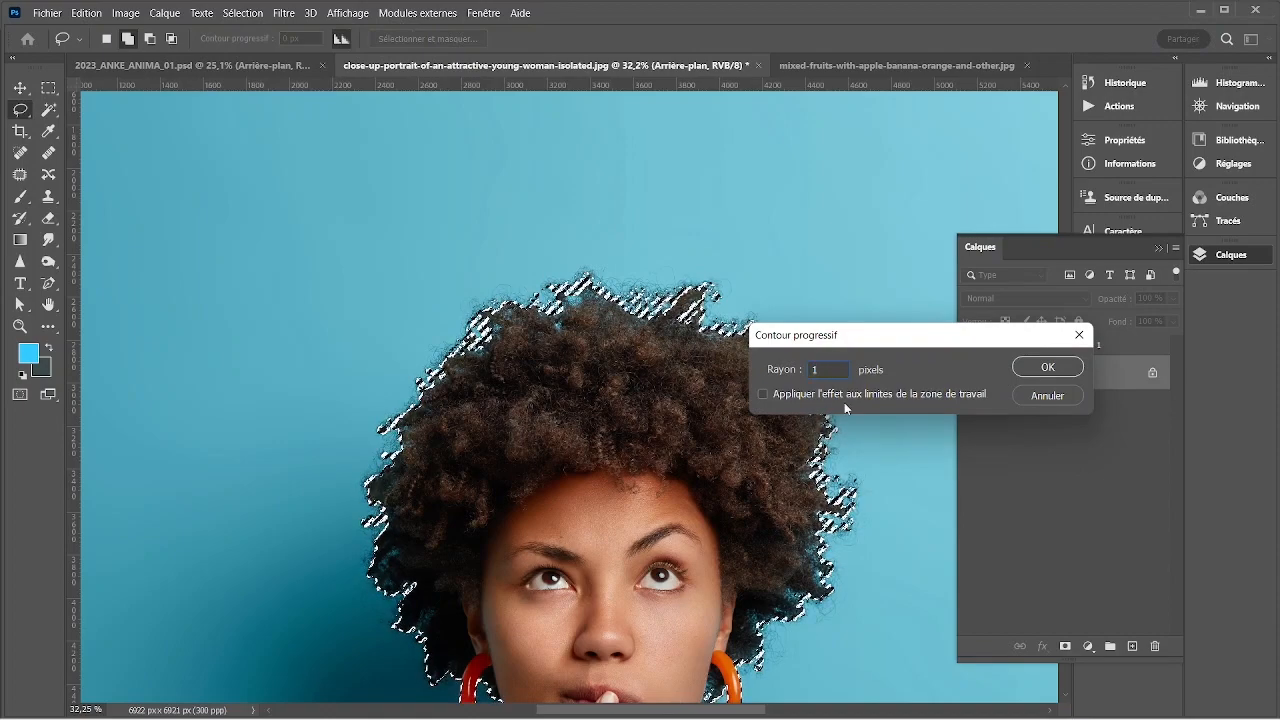
pyautogui.press('BackSpace')
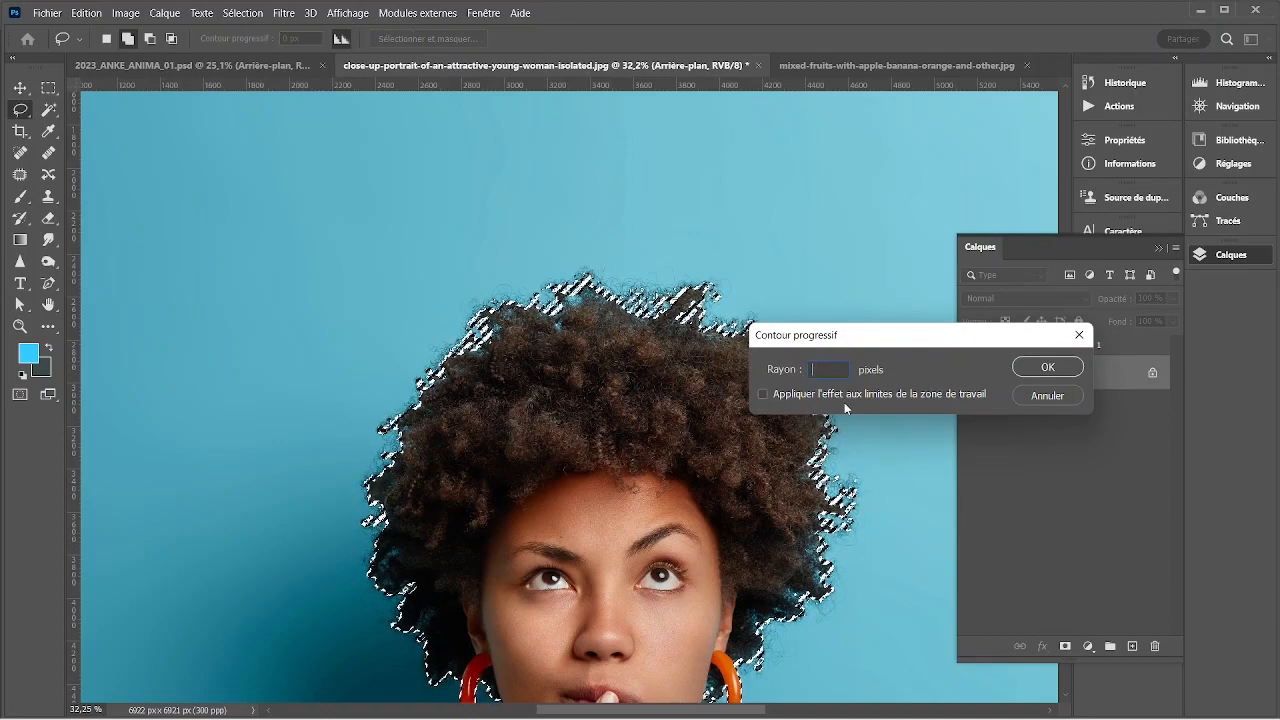
pyautogui.write('2')
pyautogui.press('Return')
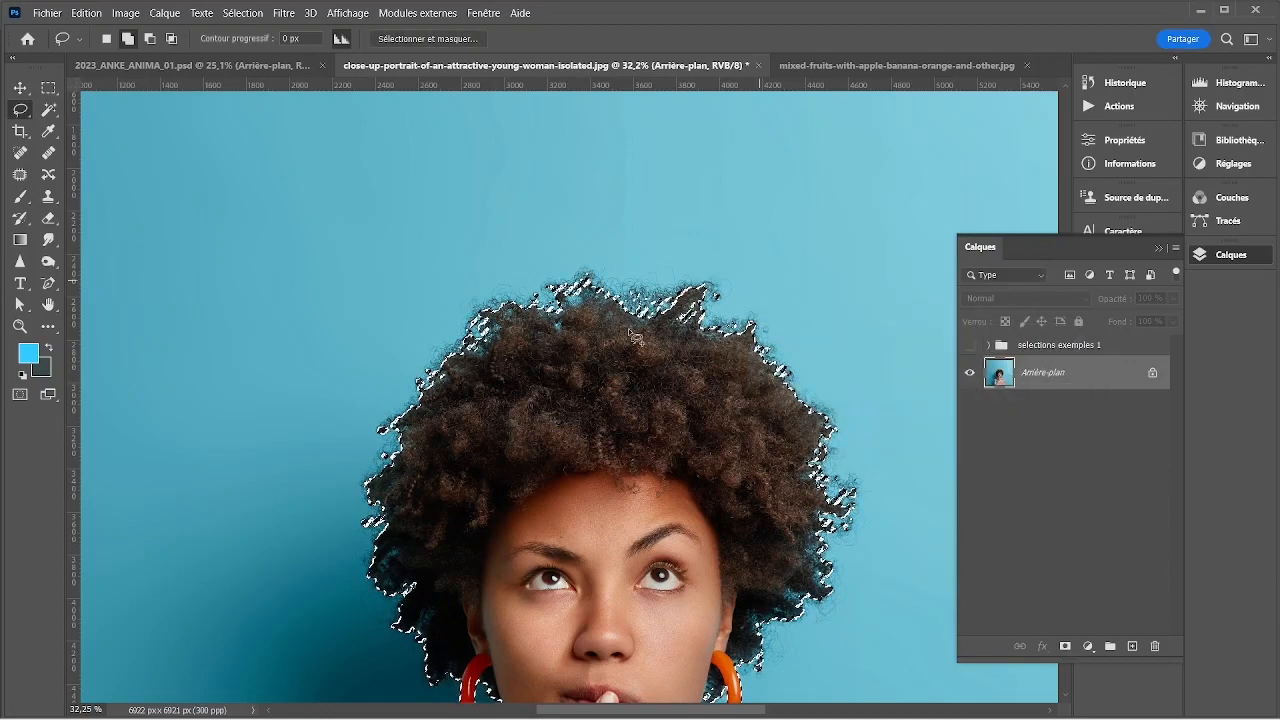
# - Copy the selected woman onto a new layer above the background photo
pyautogui.scroll(3, 815, 385)
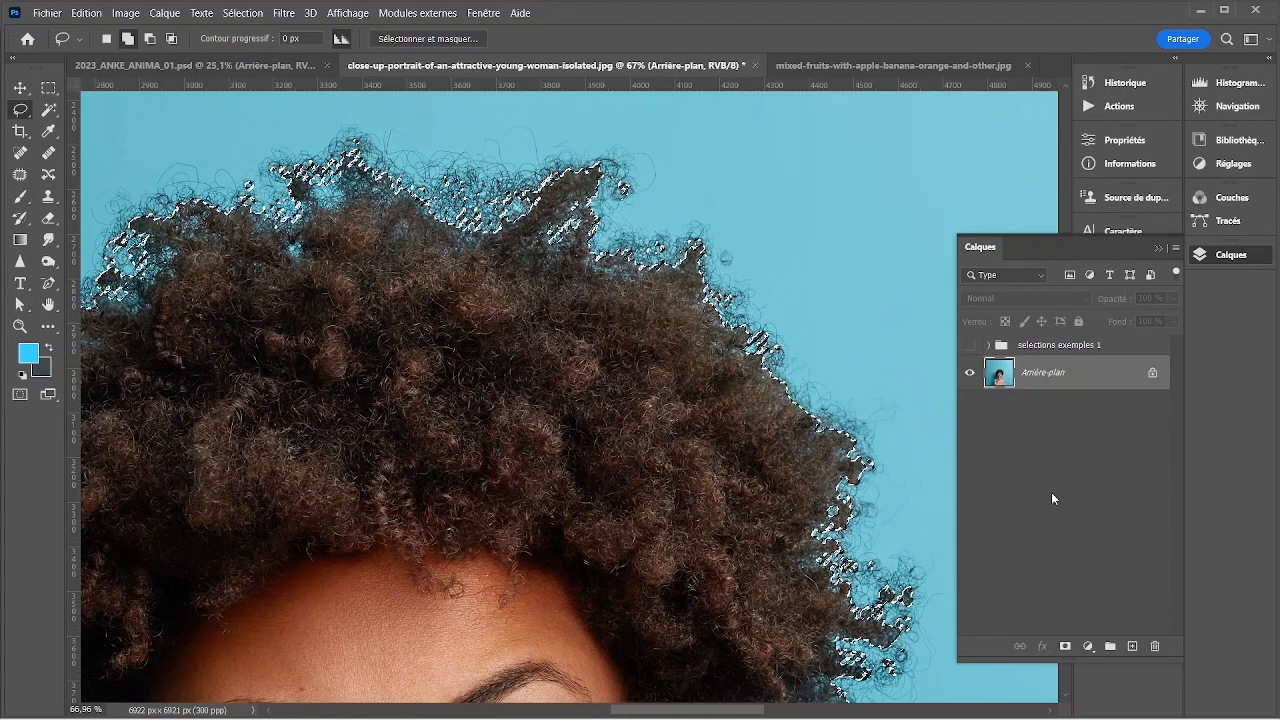
pyautogui.click(1132, 646)
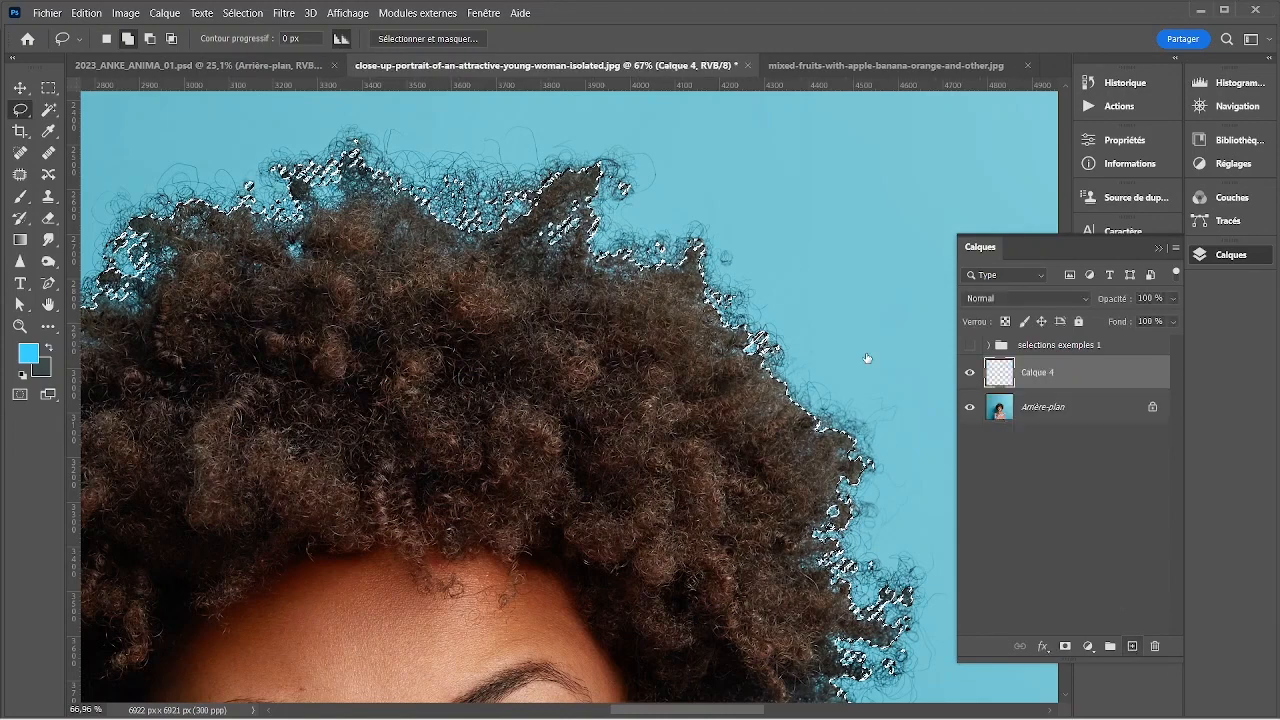
pyautogui.hotkey('ctrl', 'v')
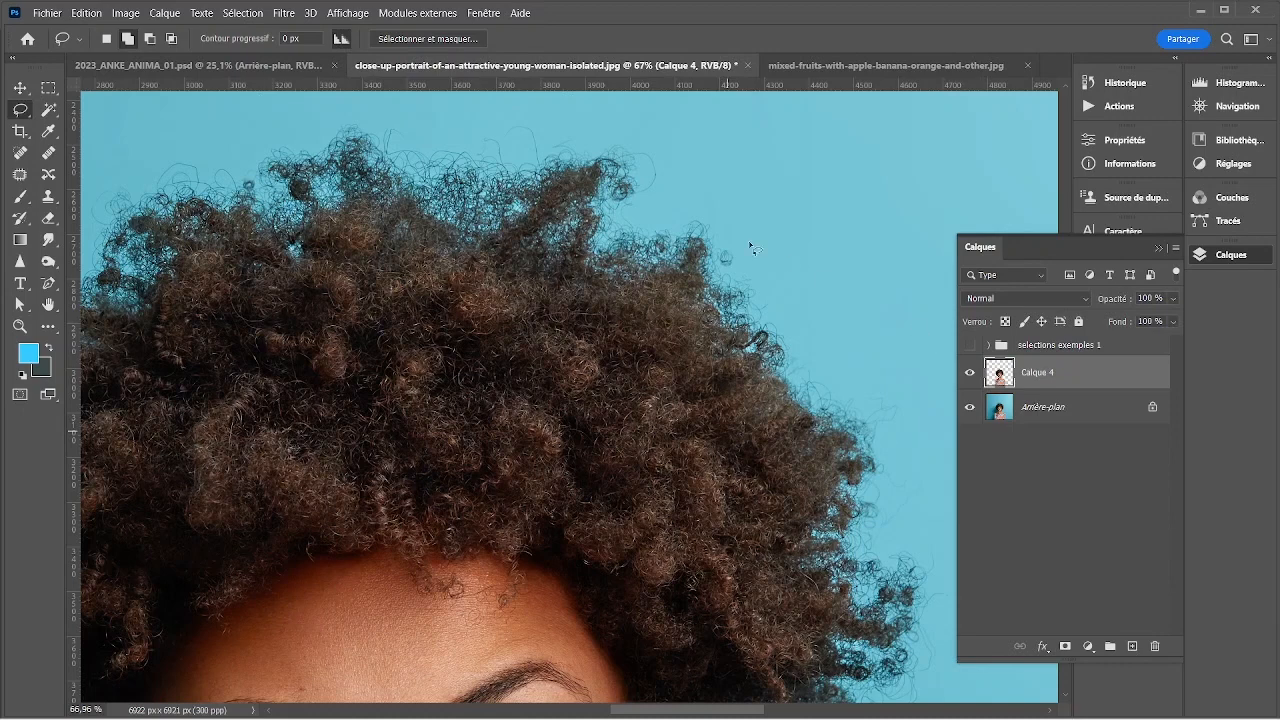
# - Add a layer between the cutout and the background photo and fill it with the purple 9933ff
pyautogui.click(1133, 647)
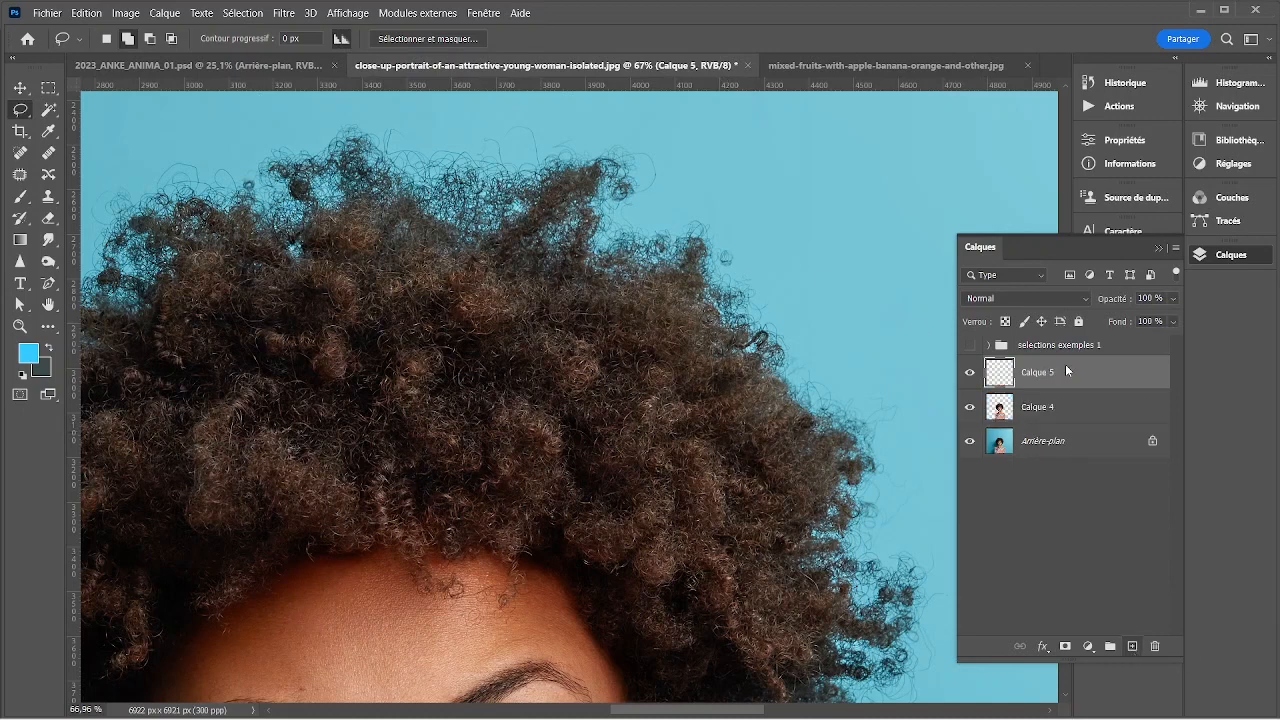
pyautogui.moveTo(1046, 420); pyautogui.dragTo(1020, 424)
pyautogui.press('g')
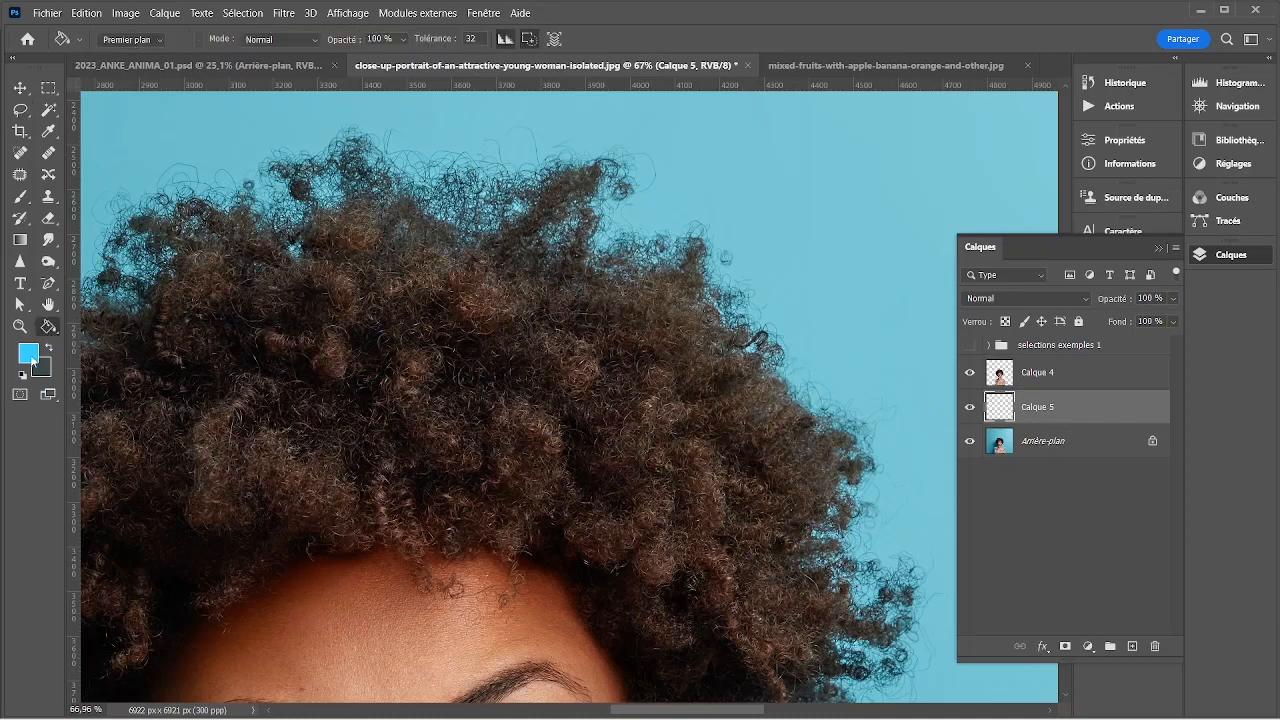
pyautogui.click(28, 352)
pyautogui.click(940, 228)
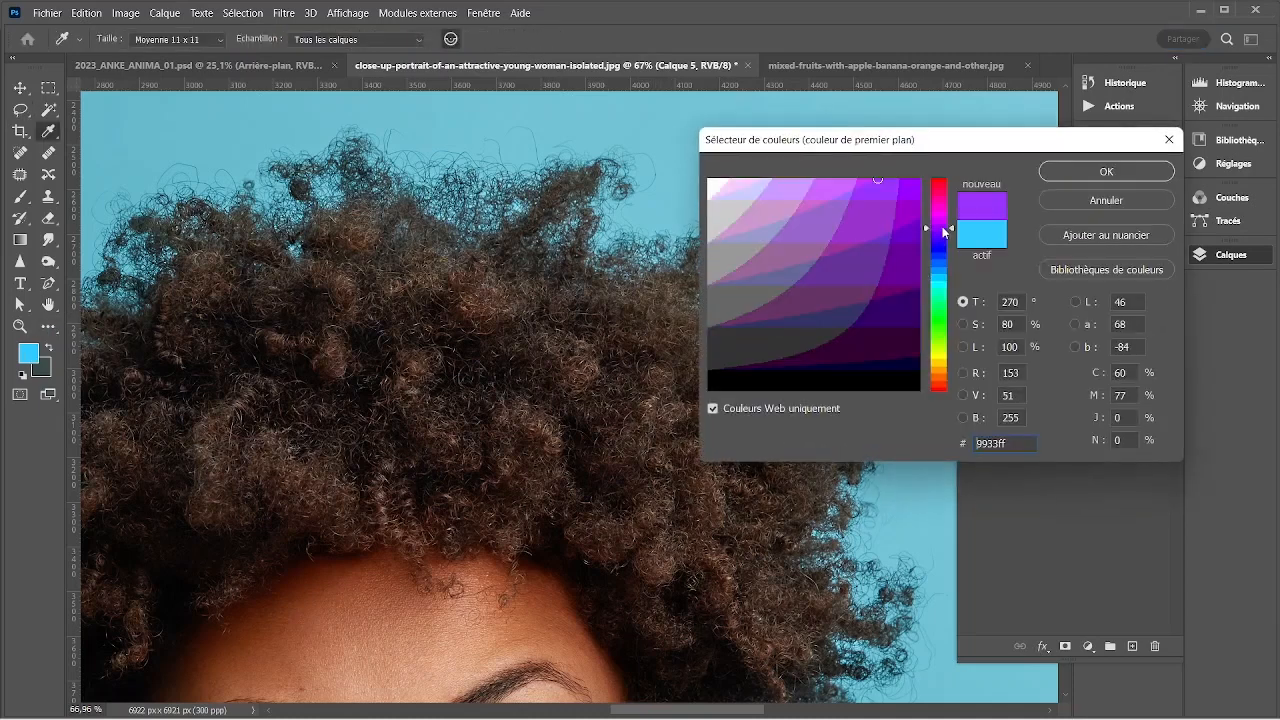
pyautogui.click(1104, 170)
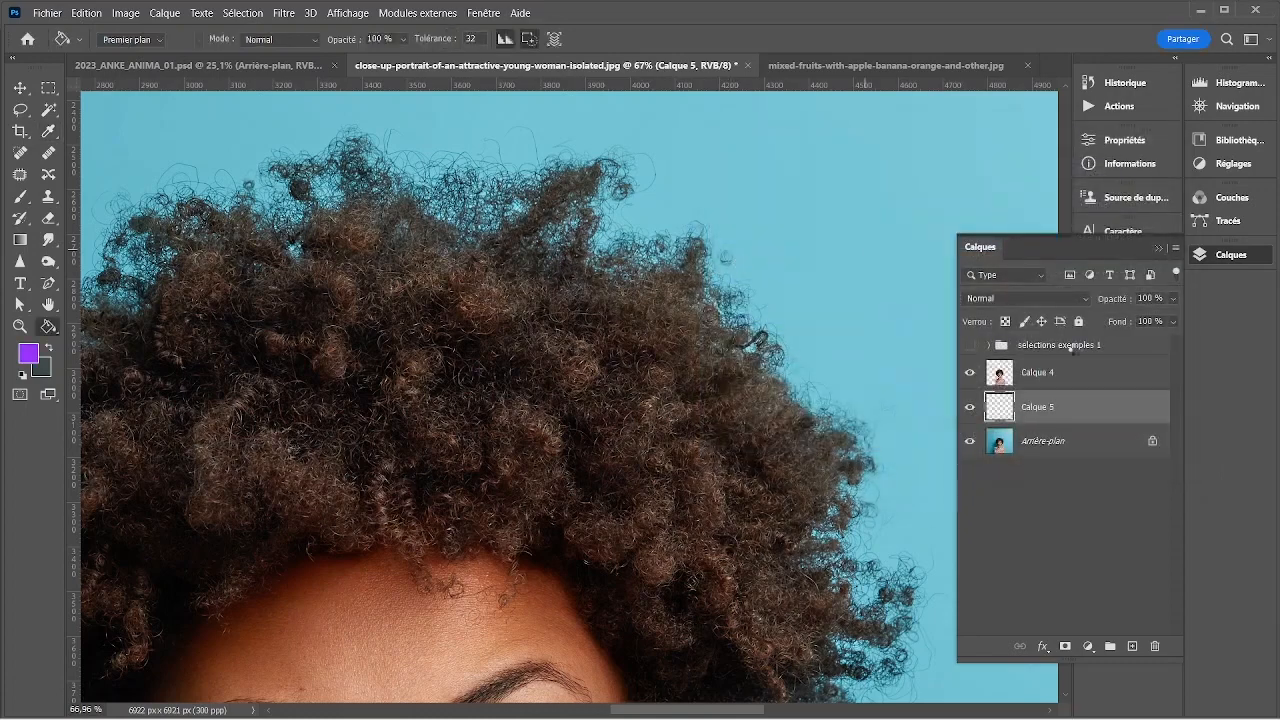
pyautogui.hotkey('alt', 'BackSpace')
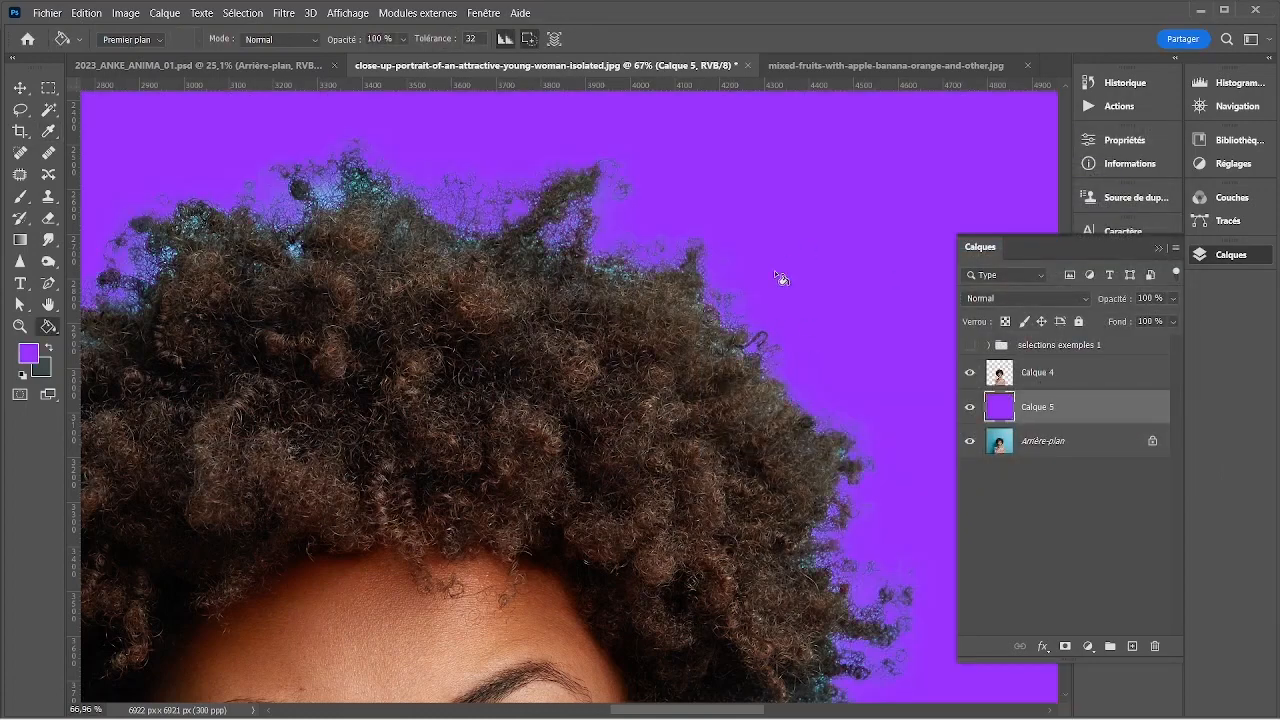
# - Examine the cutout against the purple fill along the curls and around the orange earring and jaw
pyautogui.scroll(3, 747, 281)
pyautogui.scroll(-6, 752, 279)
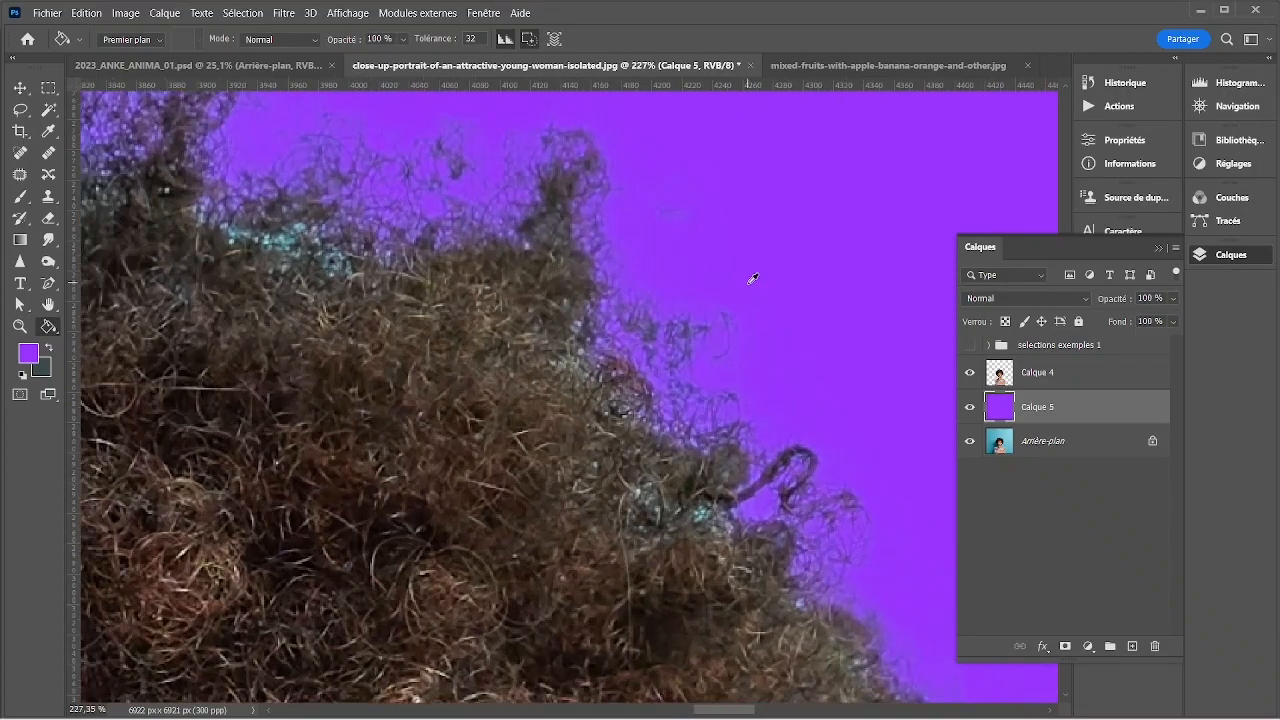
pyautogui.scroll(-3, 760, 340)
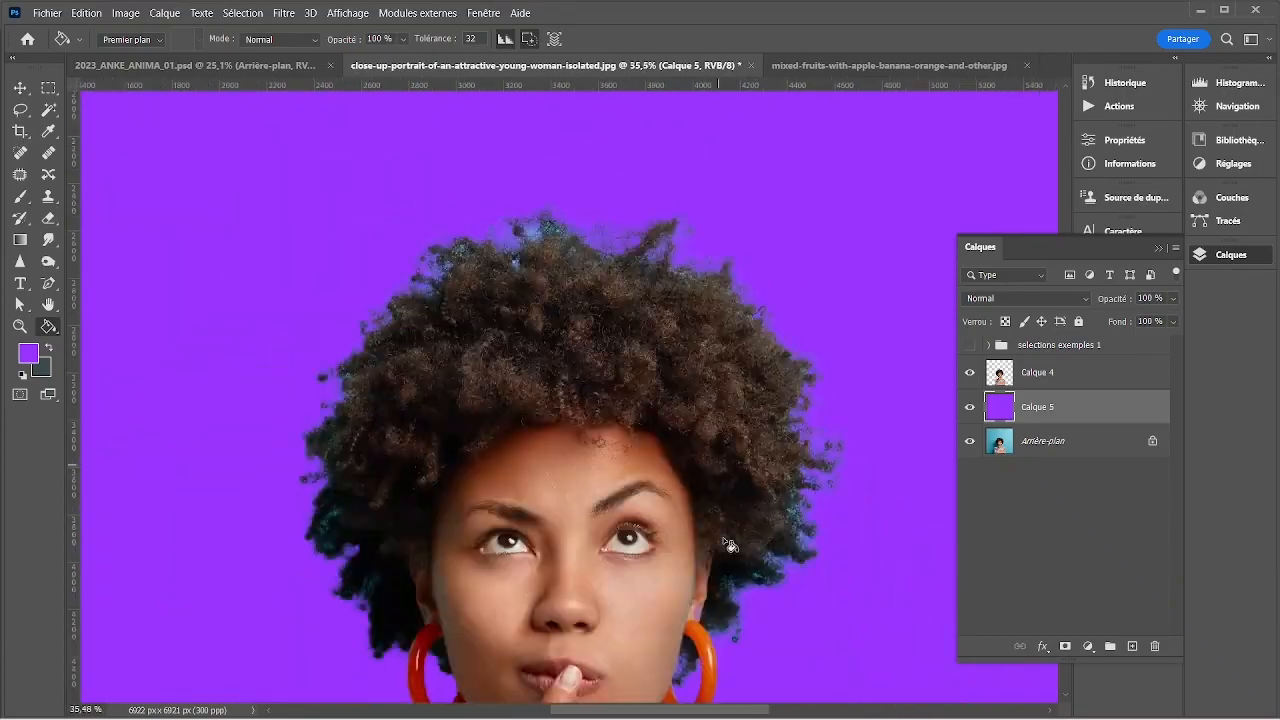
pyautogui.scroll(6, 730, 545)
pyautogui.scroll(10, 706, 549)
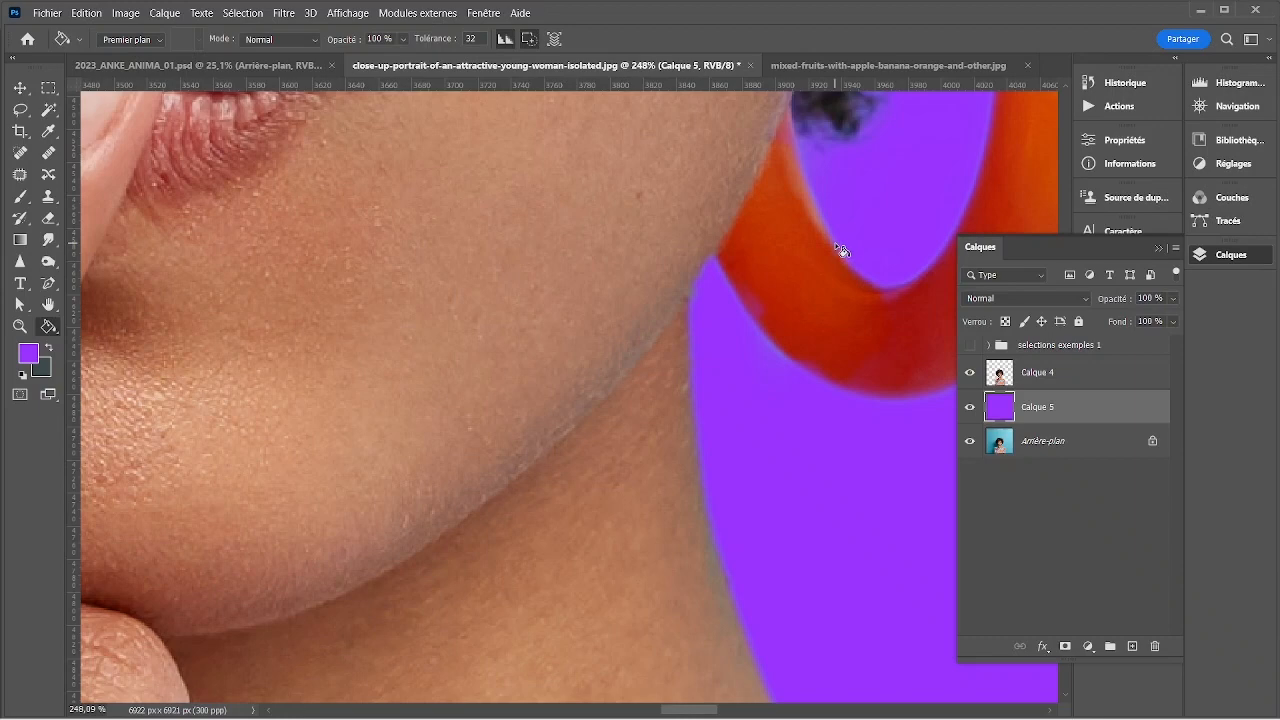
pyautogui.scroll(3, 841, 251)
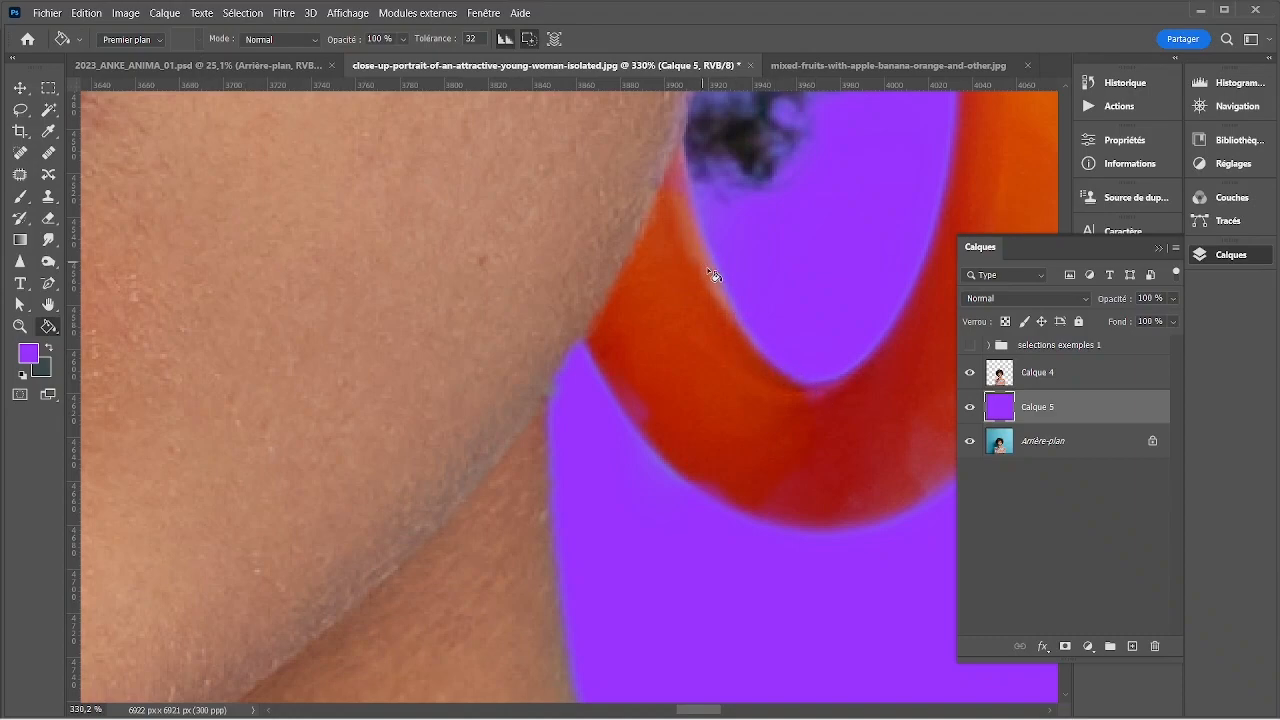
pyautogui.scroll(-3, 790, 328)
pyautogui.moveTo(792, 268); pyautogui.dragTo(765, 334)
pyautogui.scroll(-2, 401, 388)
pyautogui.scroll(-2, 674, 449)
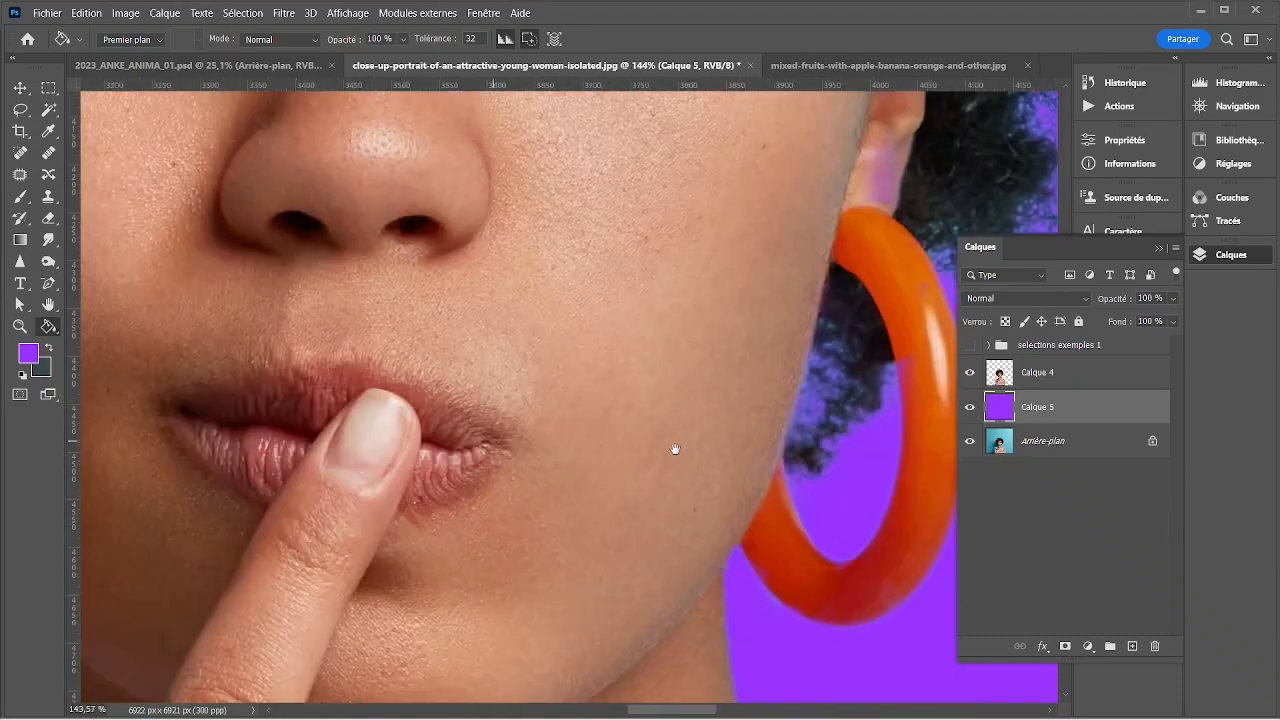
# - Examine the cutout edge beside the red earring, along the striped shoulder and sleeve, and at the neck and collar below the orange earring
pyautogui.moveTo(100, 440); pyautogui.dragTo(588, 642)
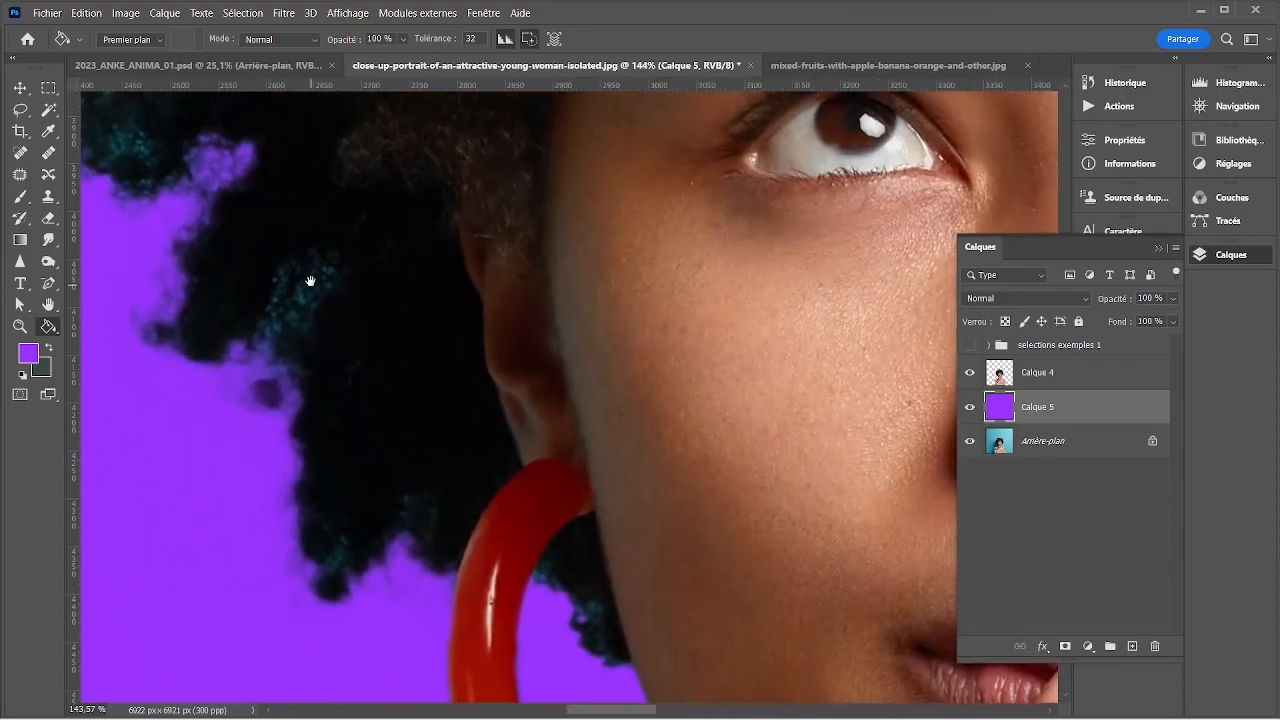
pyautogui.scroll(-5, 595, 490)
pyautogui.scroll(-5, 763, 417)
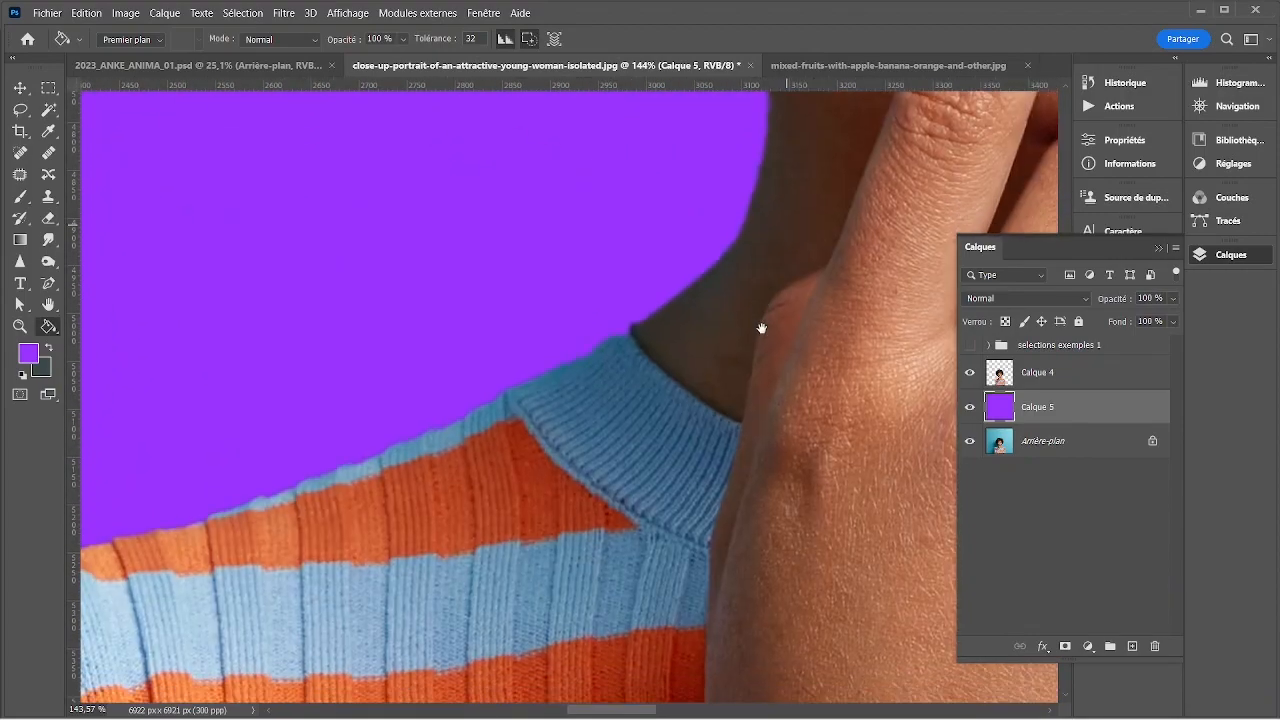
pyautogui.moveTo(392, 528); pyautogui.dragTo(776, 318)
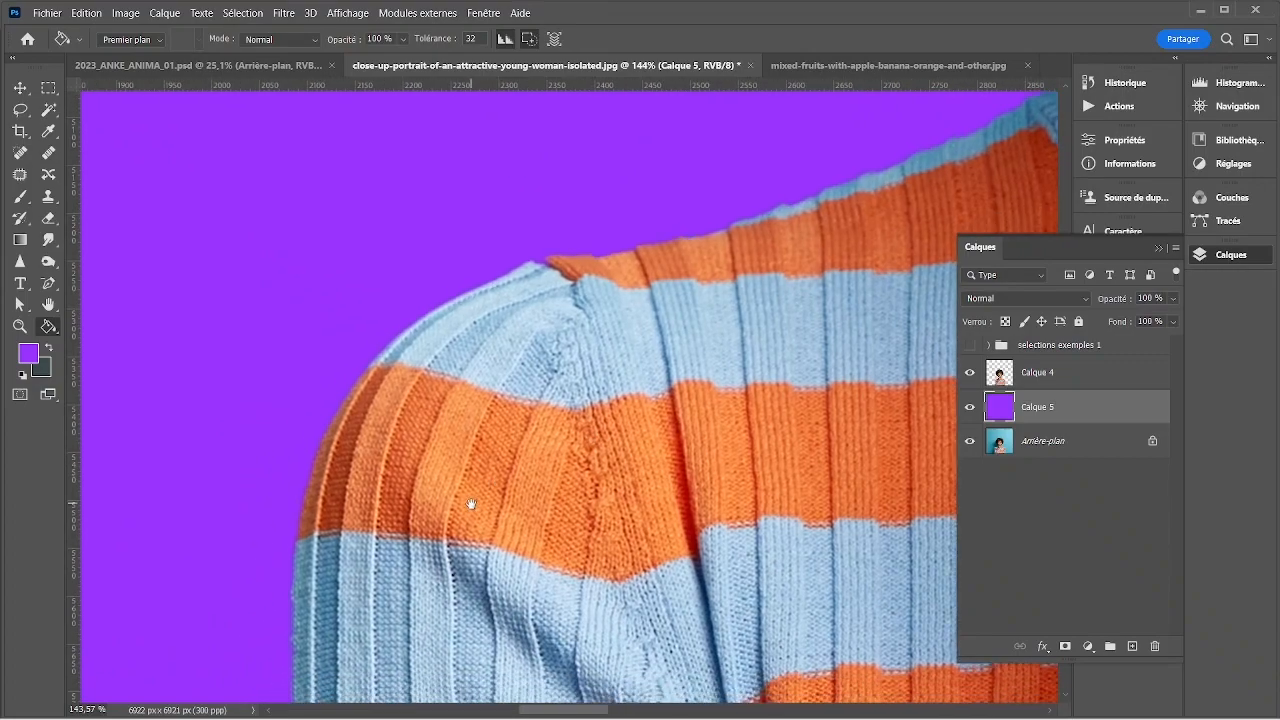
pyautogui.moveTo(466, 518); pyautogui.dragTo(478, 454)
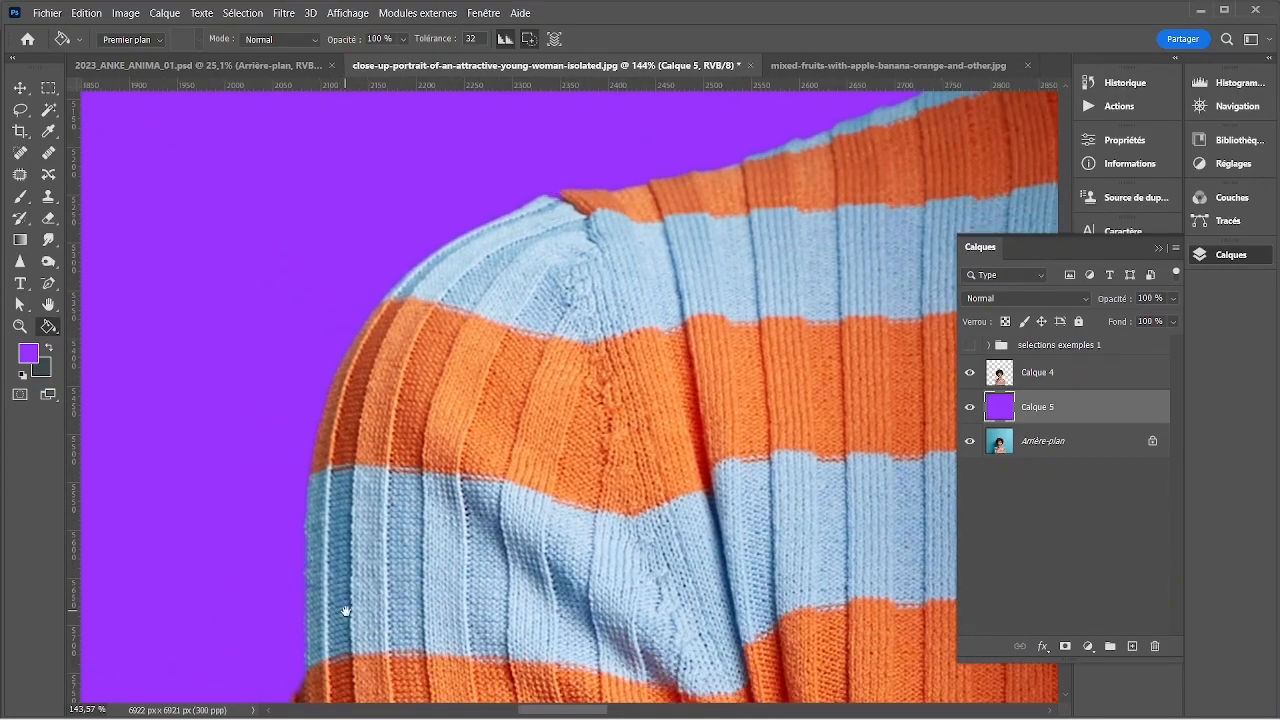
pyautogui.moveTo(346, 609); pyautogui.dragTo(422, 594)
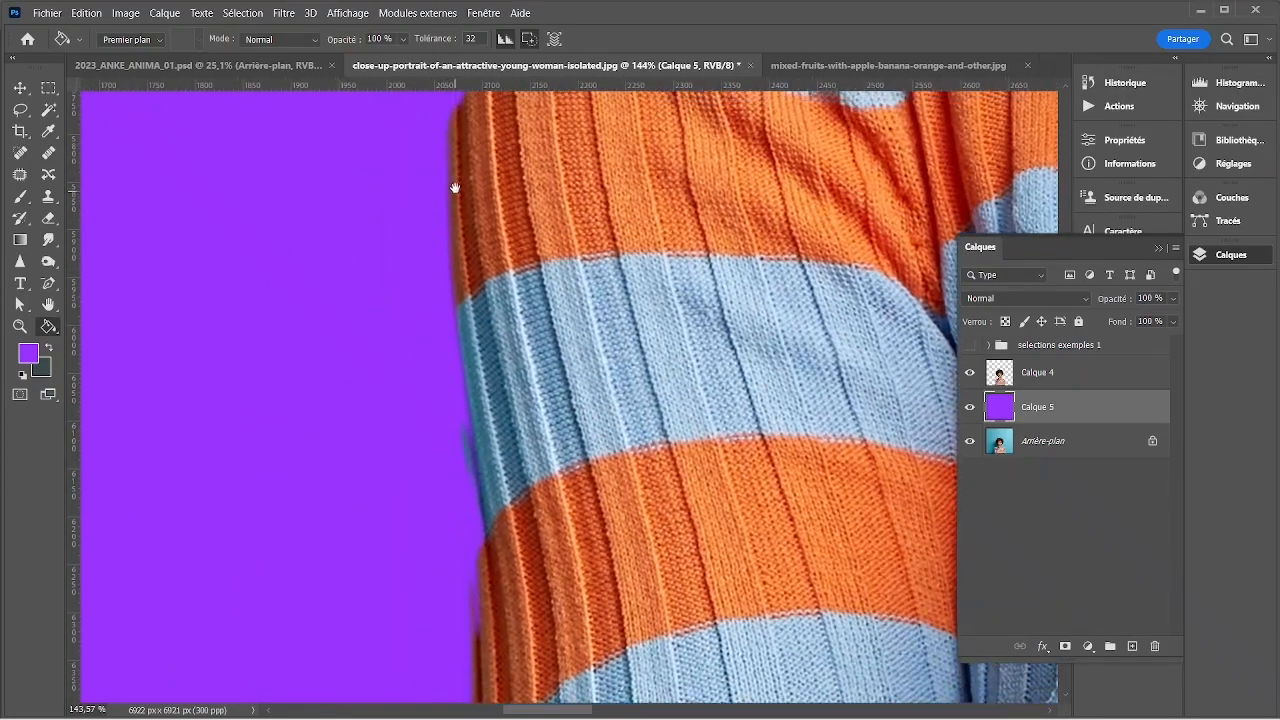
pyautogui.scroll(-5, 706, 489)
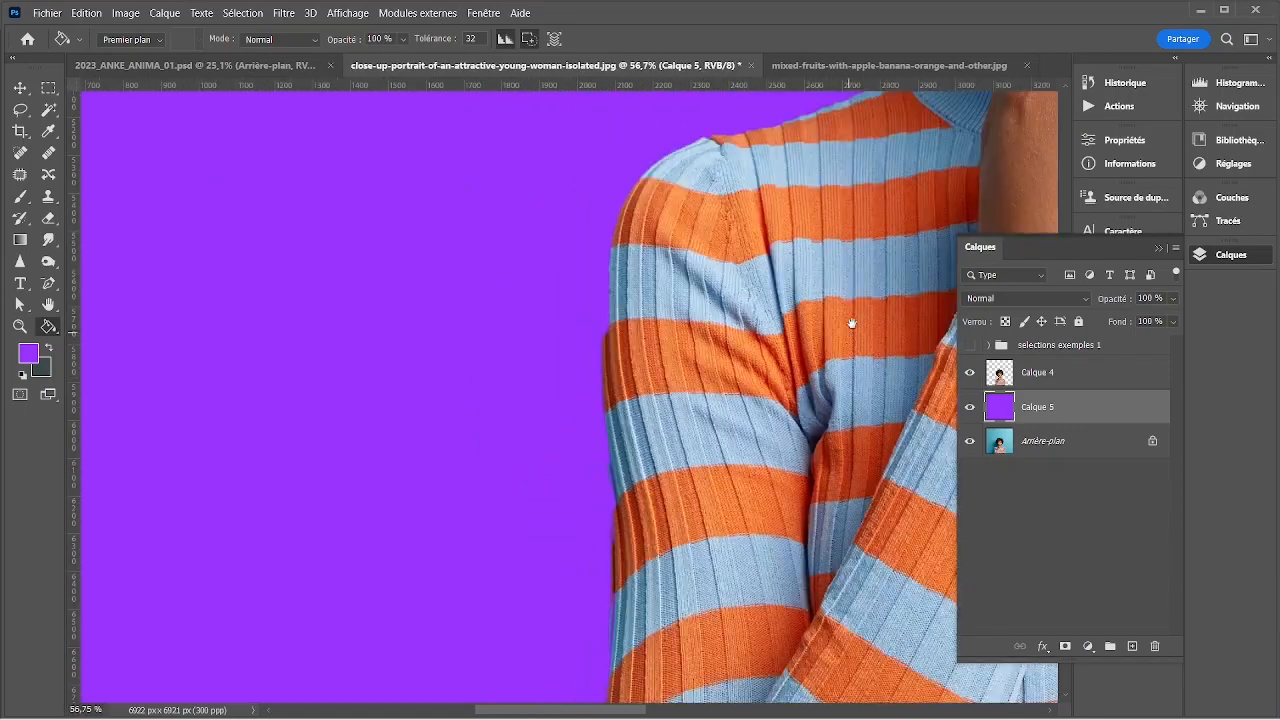
pyautogui.scroll(5, 540, 456)
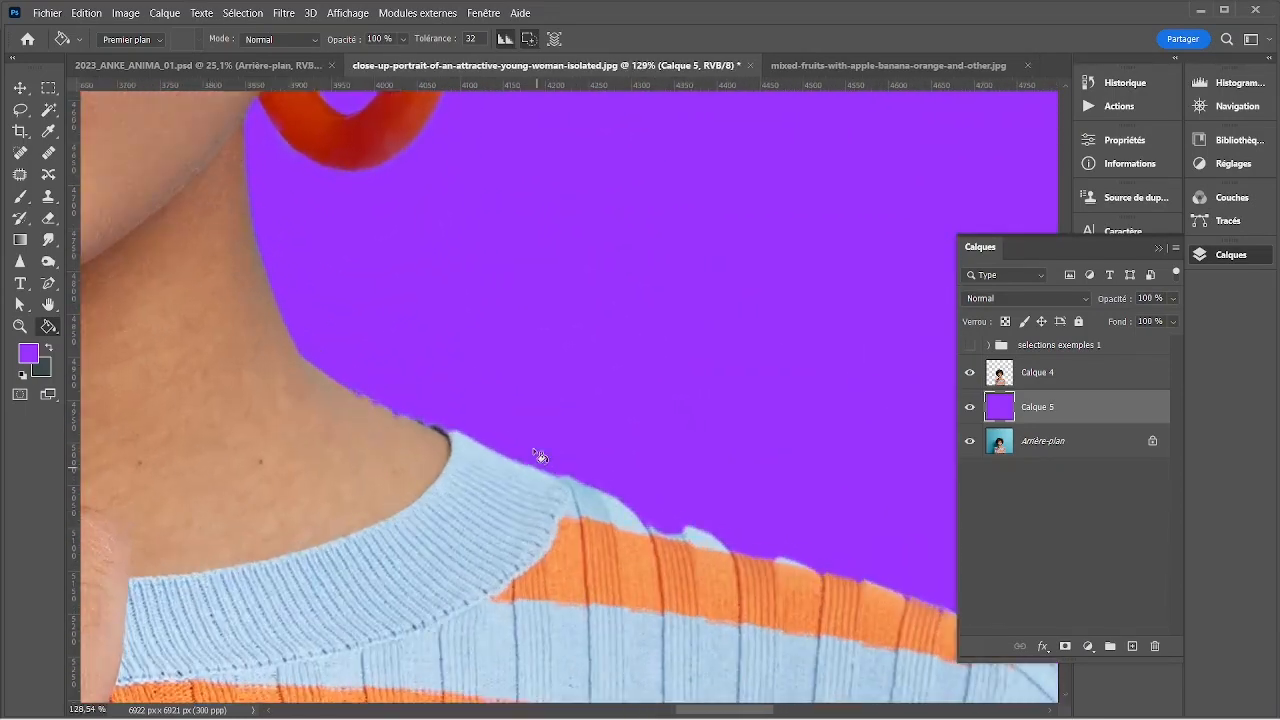
pyautogui.moveTo(540, 456); pyautogui.dragTo(569, 514)
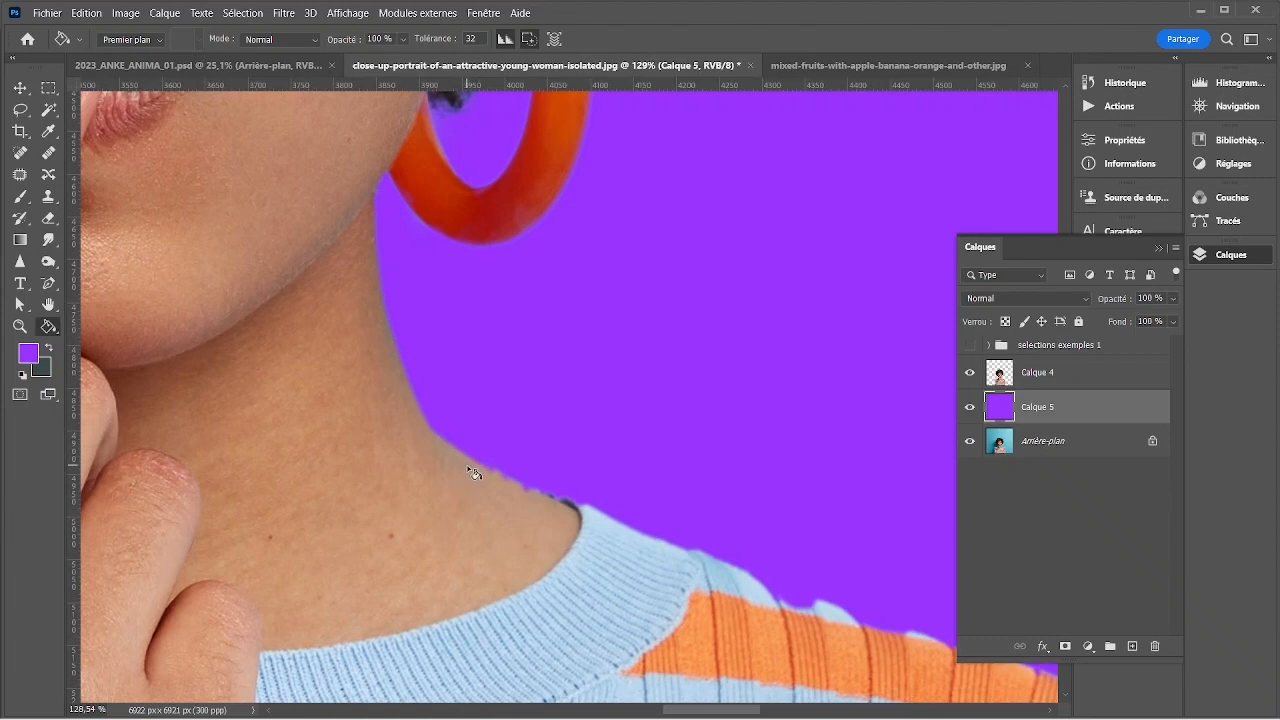
pyautogui.scroll(4, 470, 468)
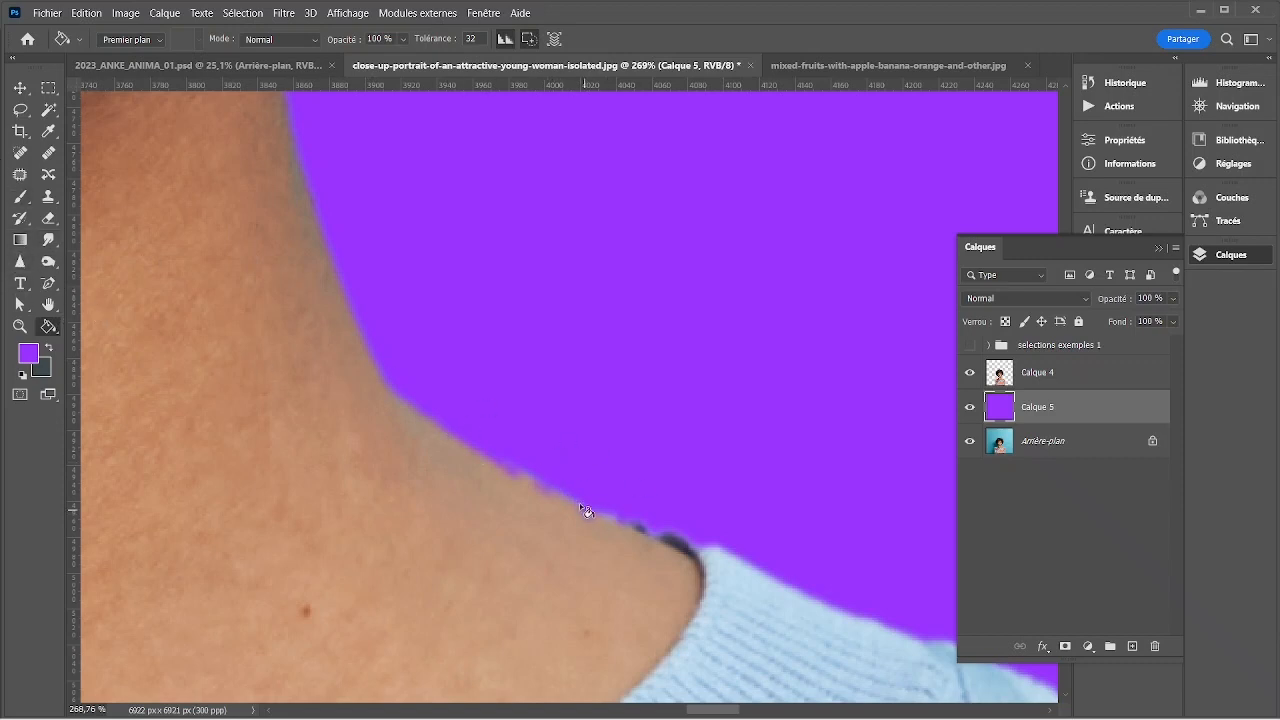
pyautogui.scroll(-2, 590, 494)
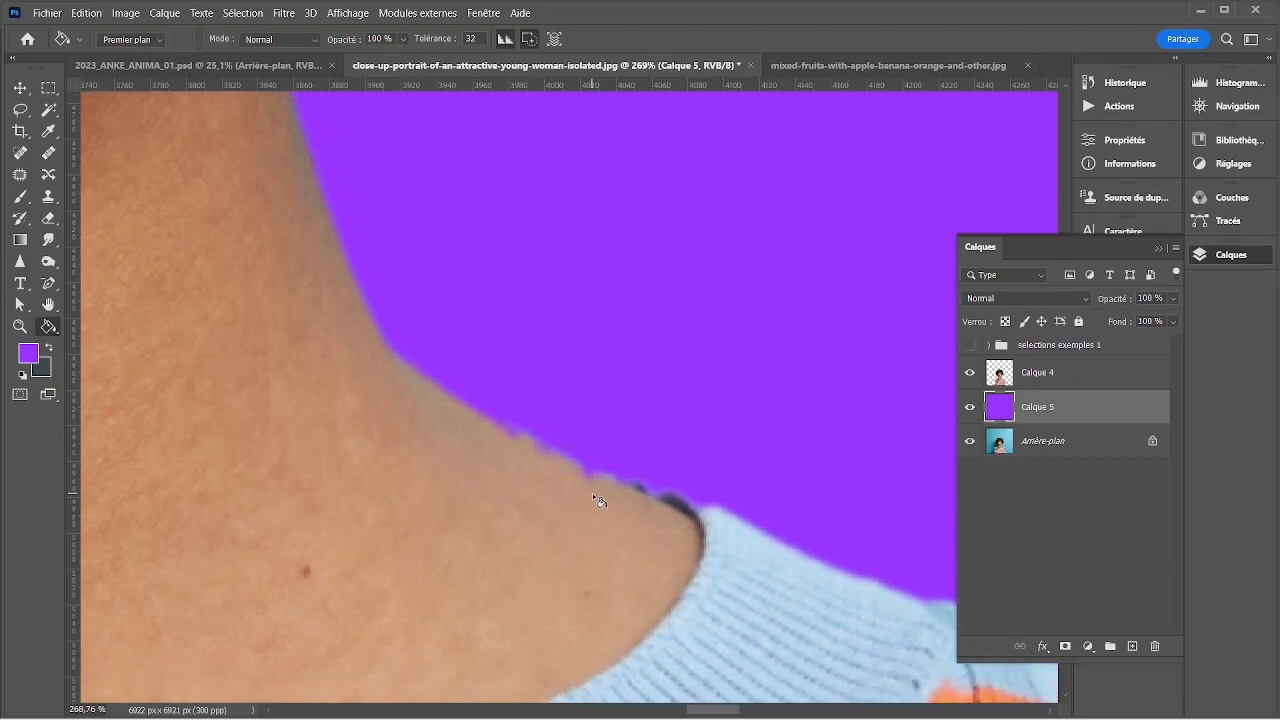
pyautogui.scroll(-10, 675, 490)
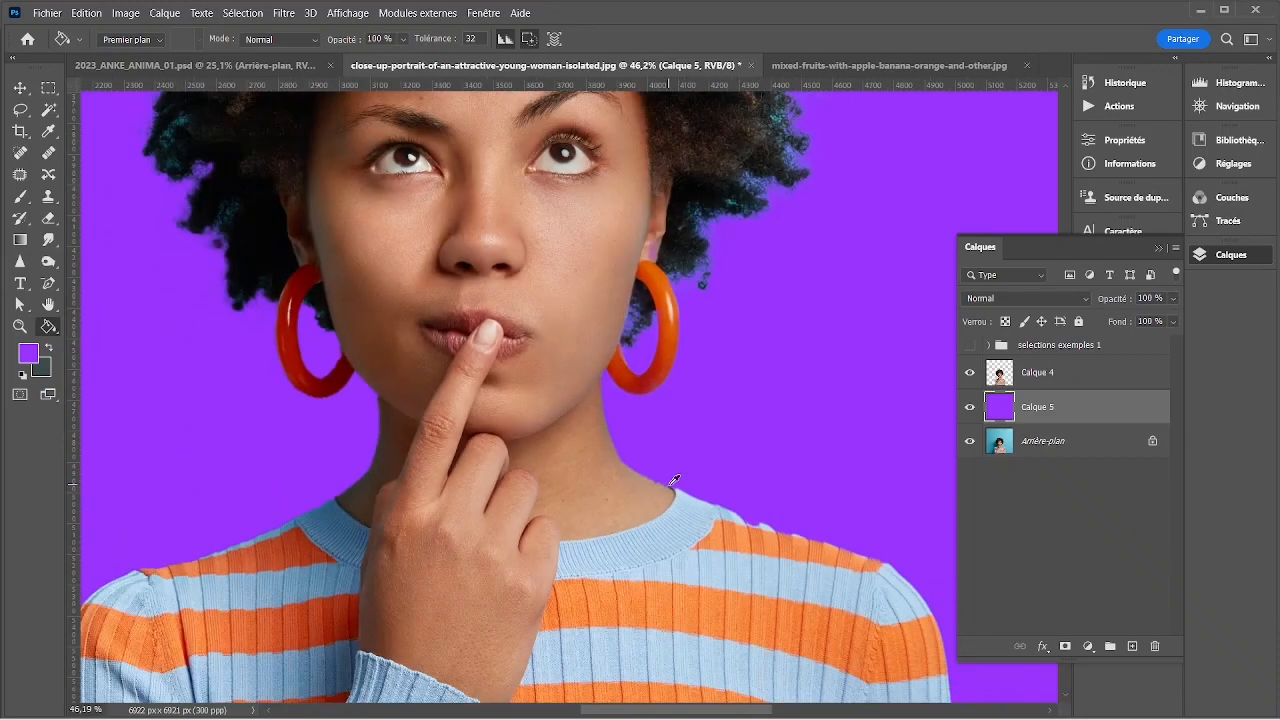
# - Examine the whole hair outline against the purple fill, with a close look at the curls on top of the head
pyautogui.press('v')
pyautogui.moveTo(703, 311); pyautogui.dragTo(723, 586)
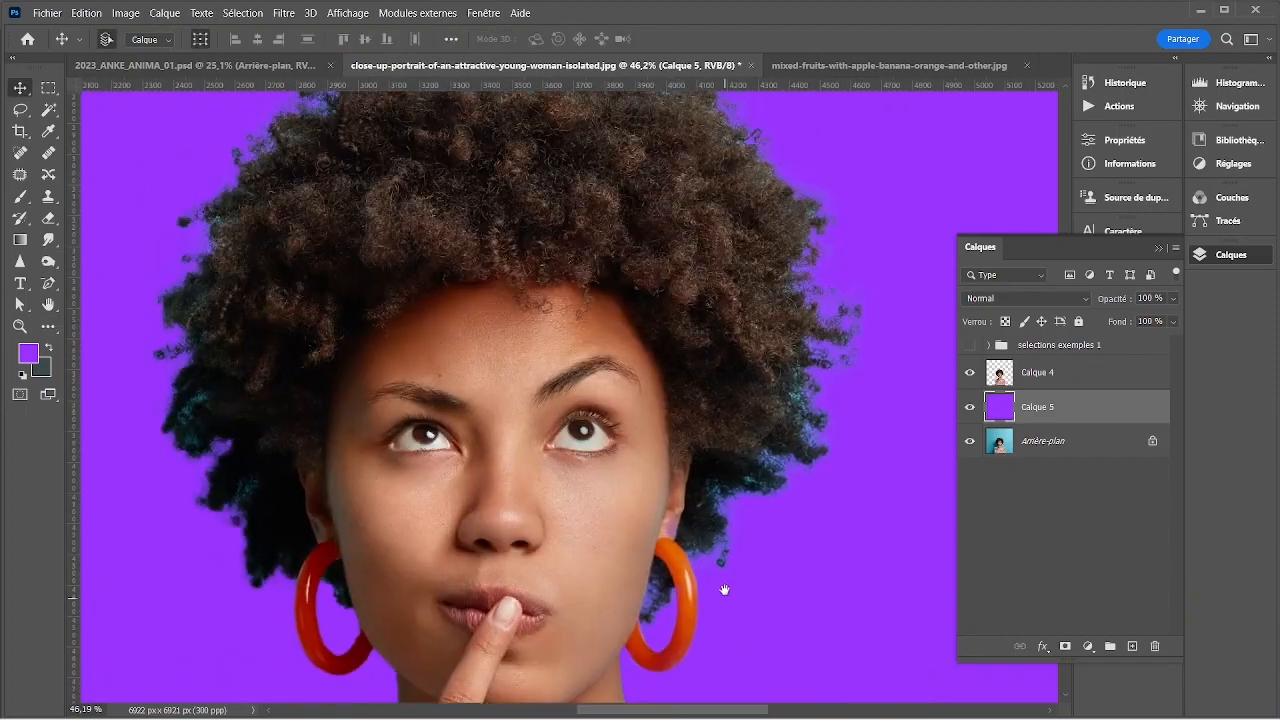
pyautogui.scroll(5, 899, 249)
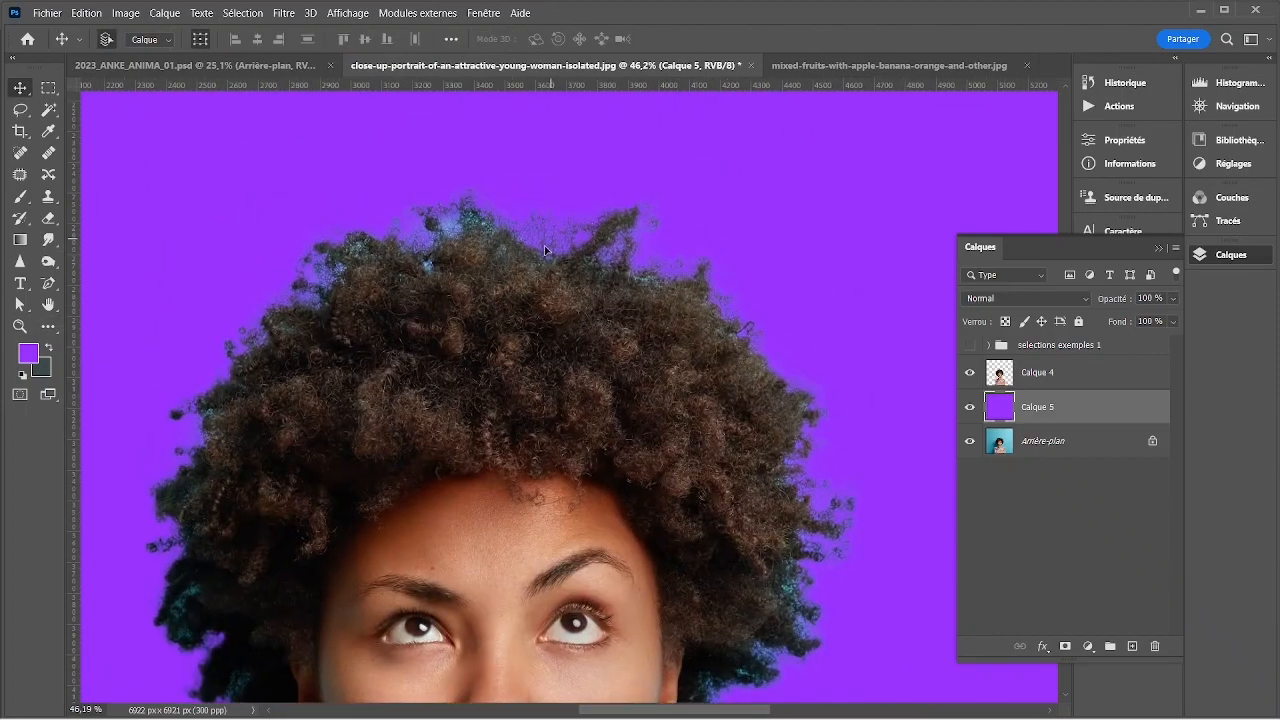
pyautogui.scroll(8, 468, 212)
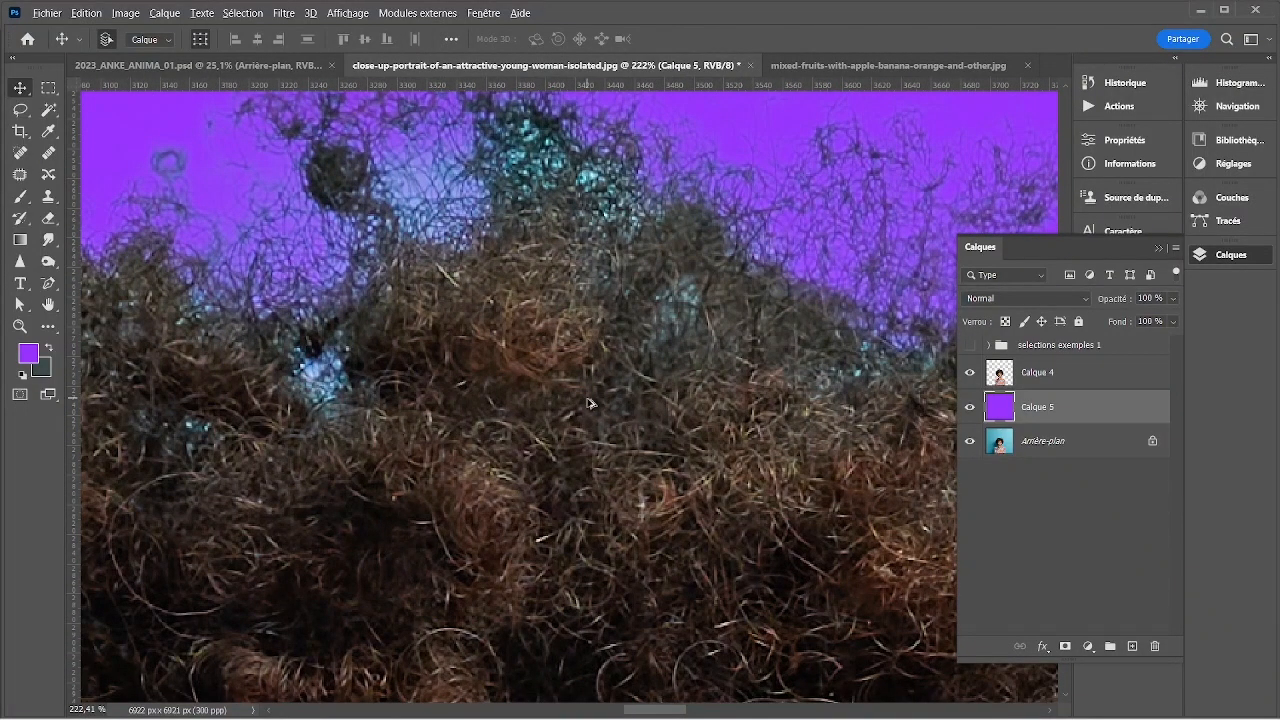
pyautogui.scroll(-9, 590, 403)
pyautogui.scroll(-4, 634, 400)
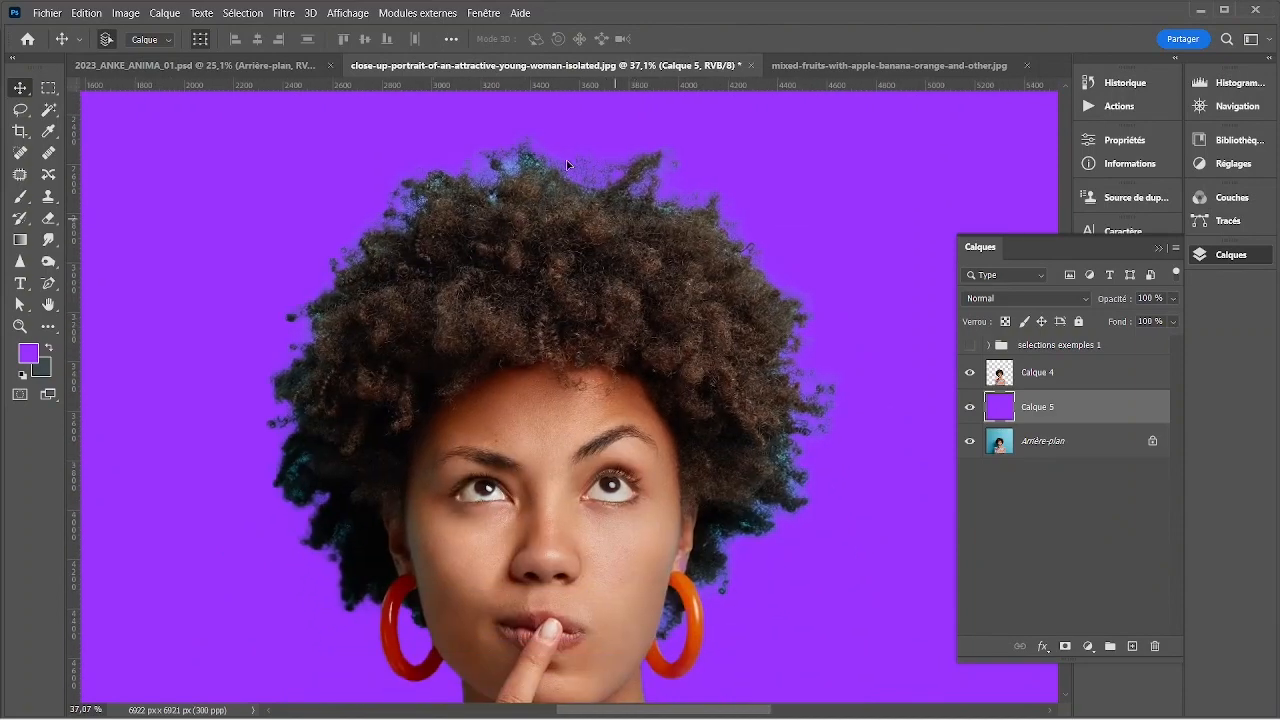
# - Hide the purple fill layer and the cutout layer, and make the background photo the active layer
pyautogui.click(243, 13)
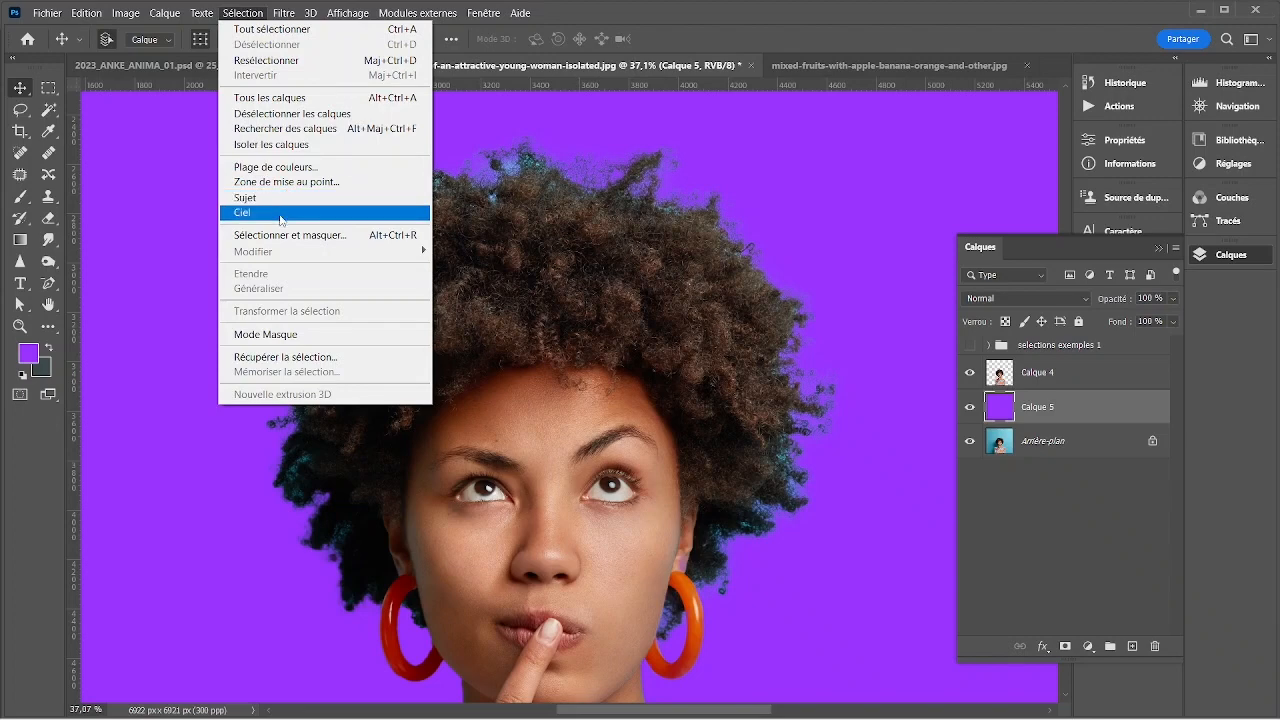
pyautogui.click(944, 410)
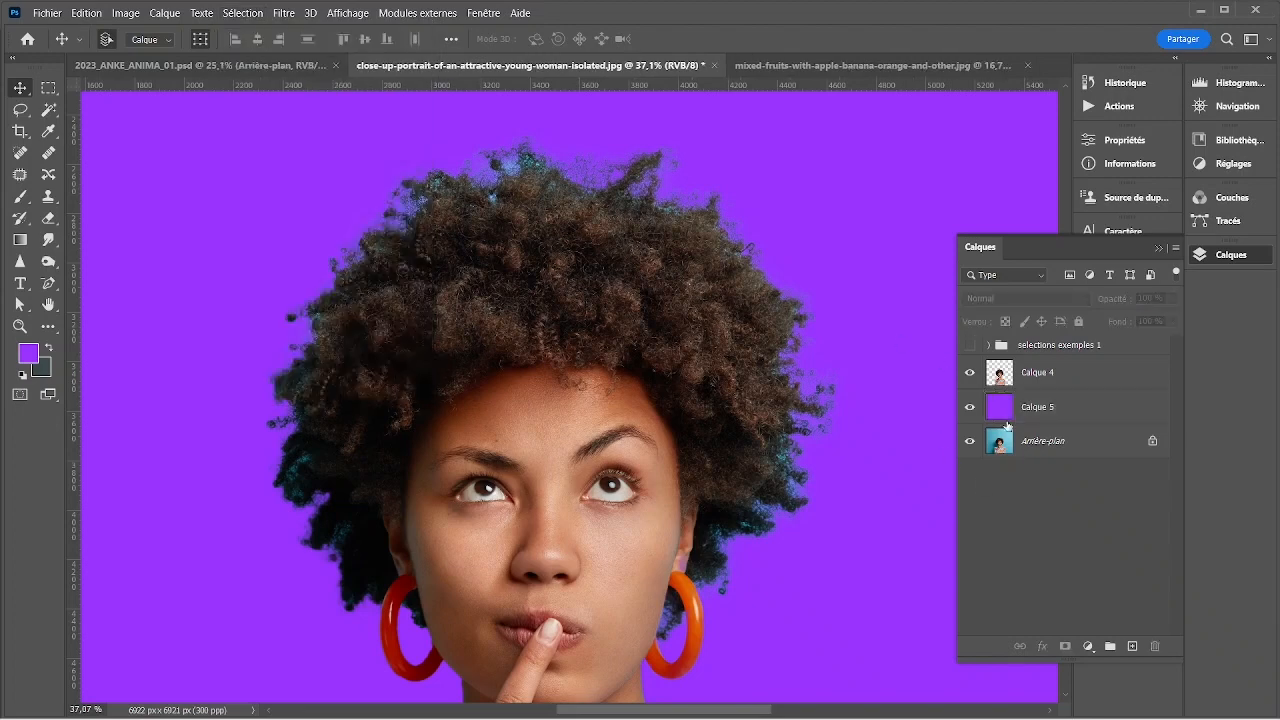
pyautogui.click(969, 407)
pyautogui.click(971, 374)
pyautogui.click(1080, 441)
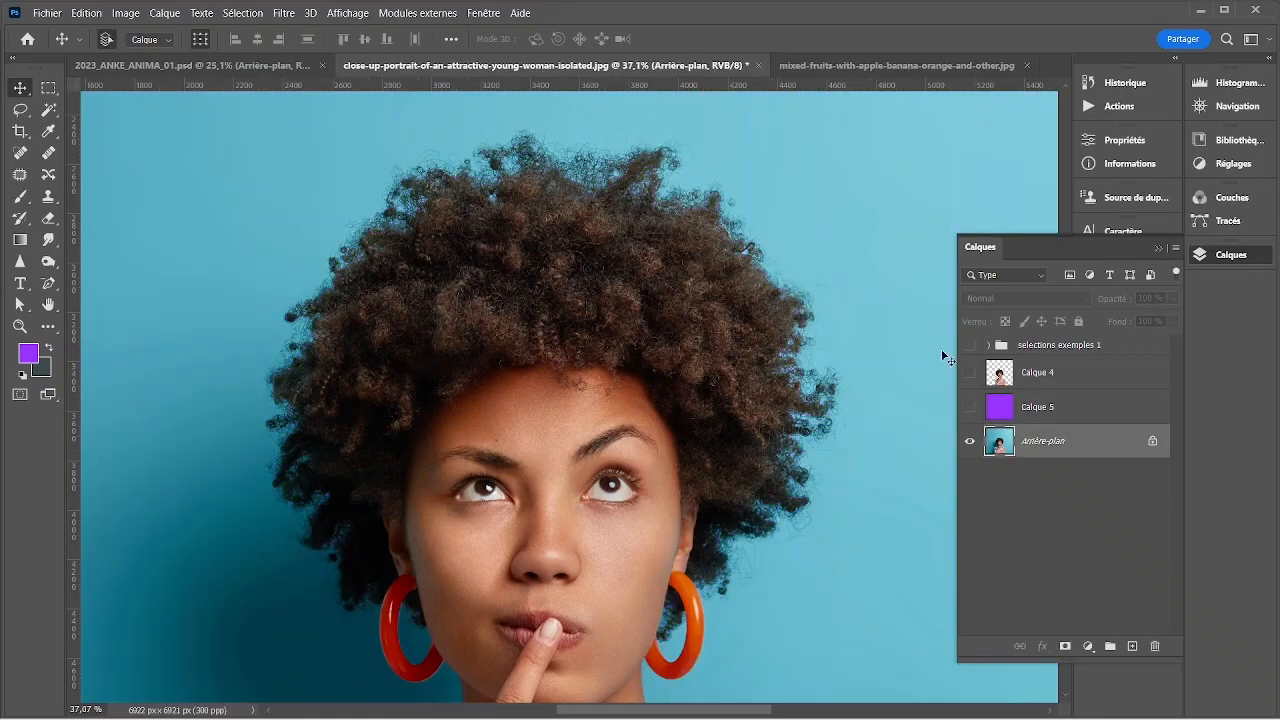
# - Start a Color Range selection on the background photo and sample the light blue beside the woman's hair
pyautogui.click(243, 13)
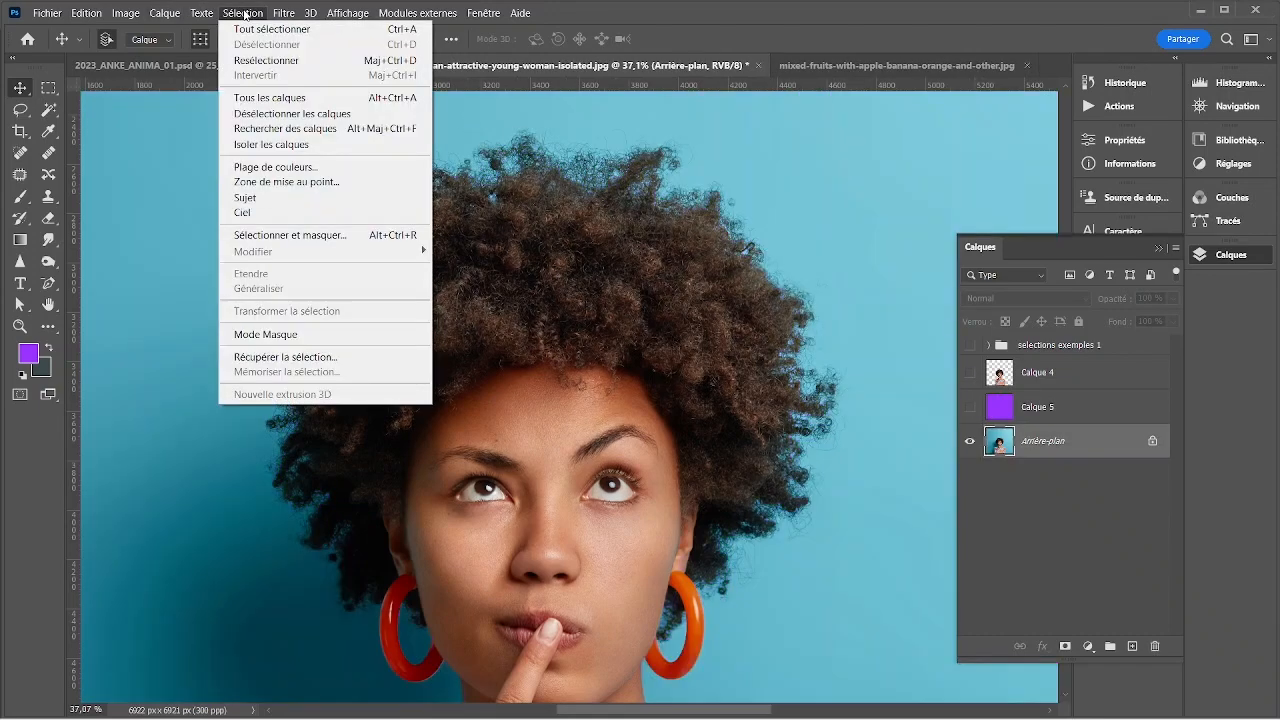
pyautogui.click(296, 168)
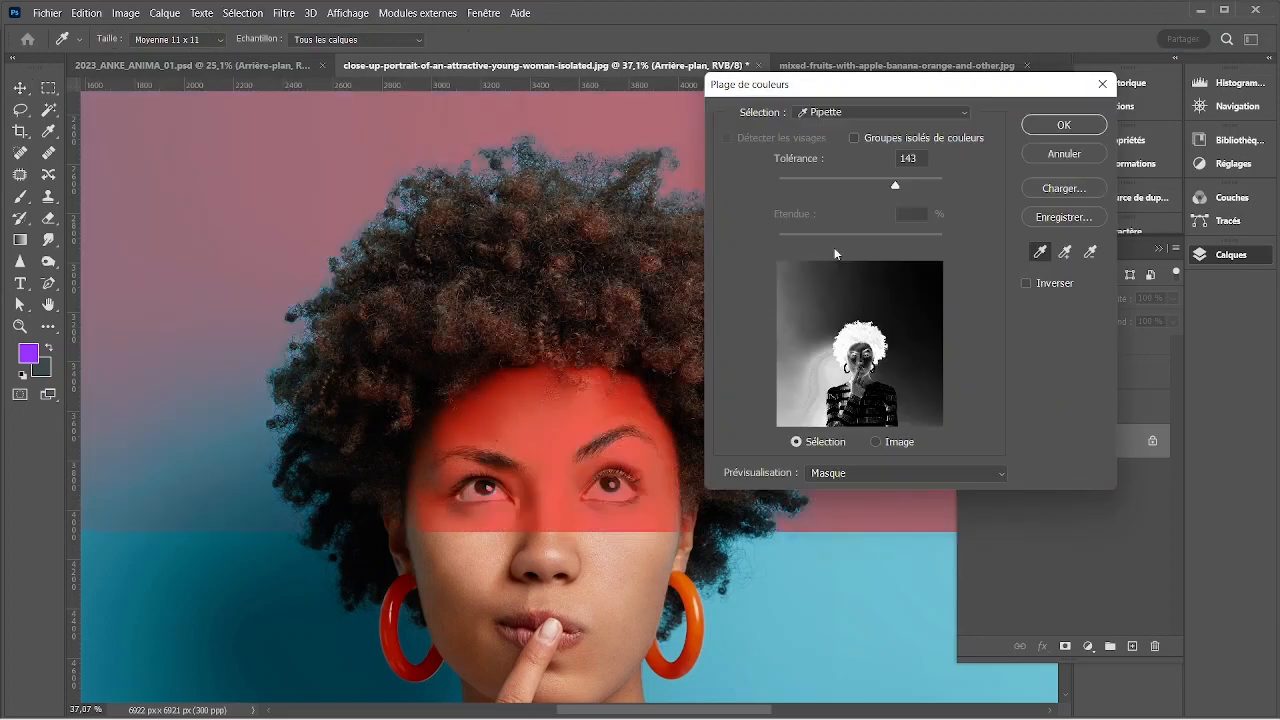
pyautogui.click(262, 180)
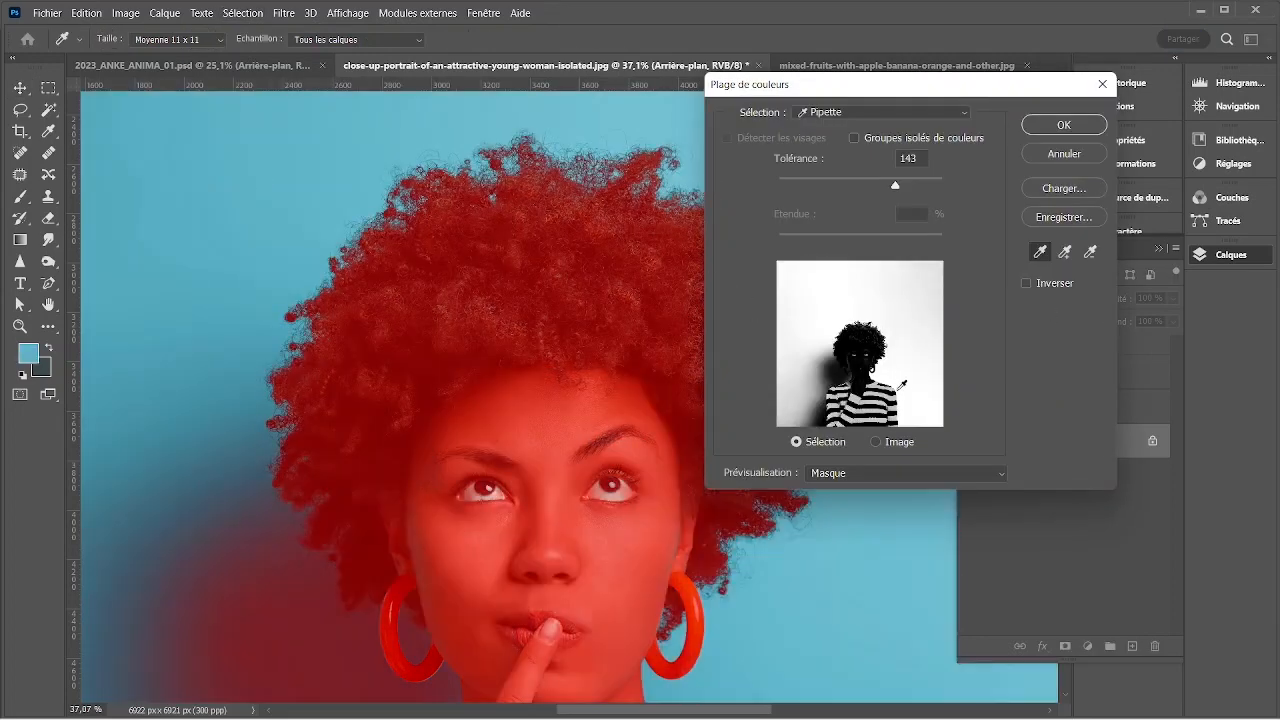
pyautogui.scroll(-5, 443, 437)
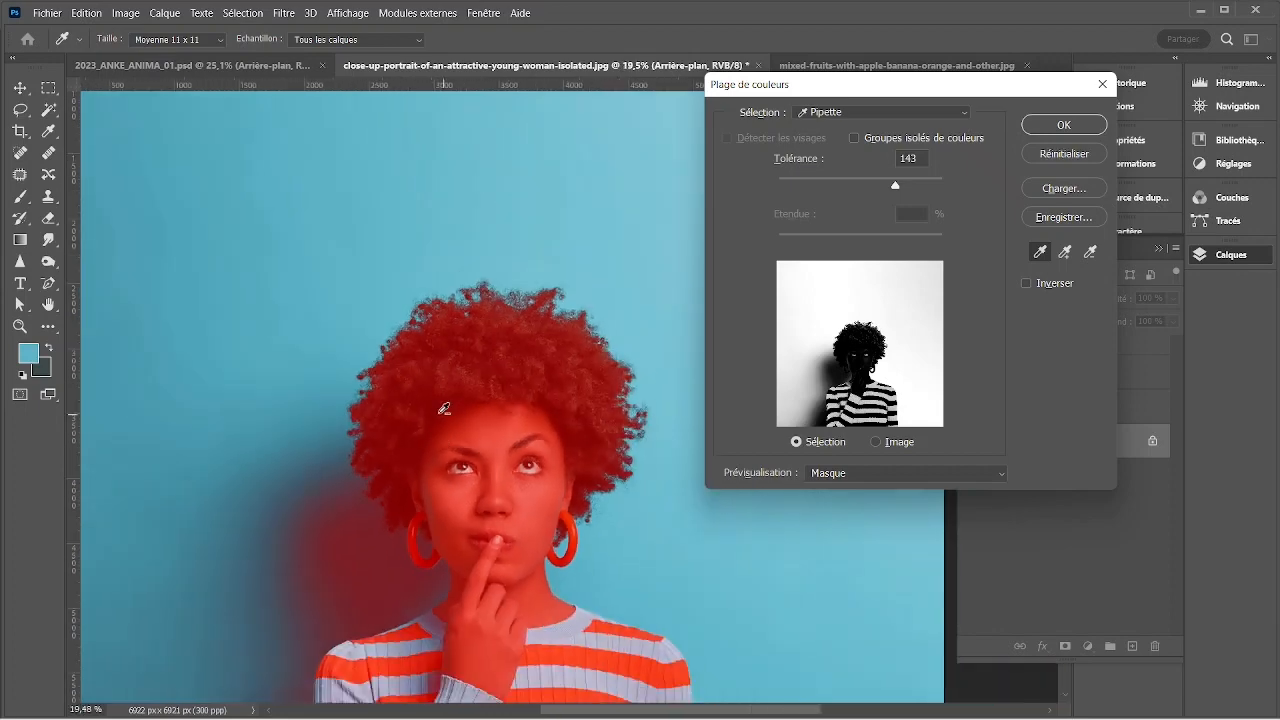
pyautogui.scroll(-2, 437, 406)
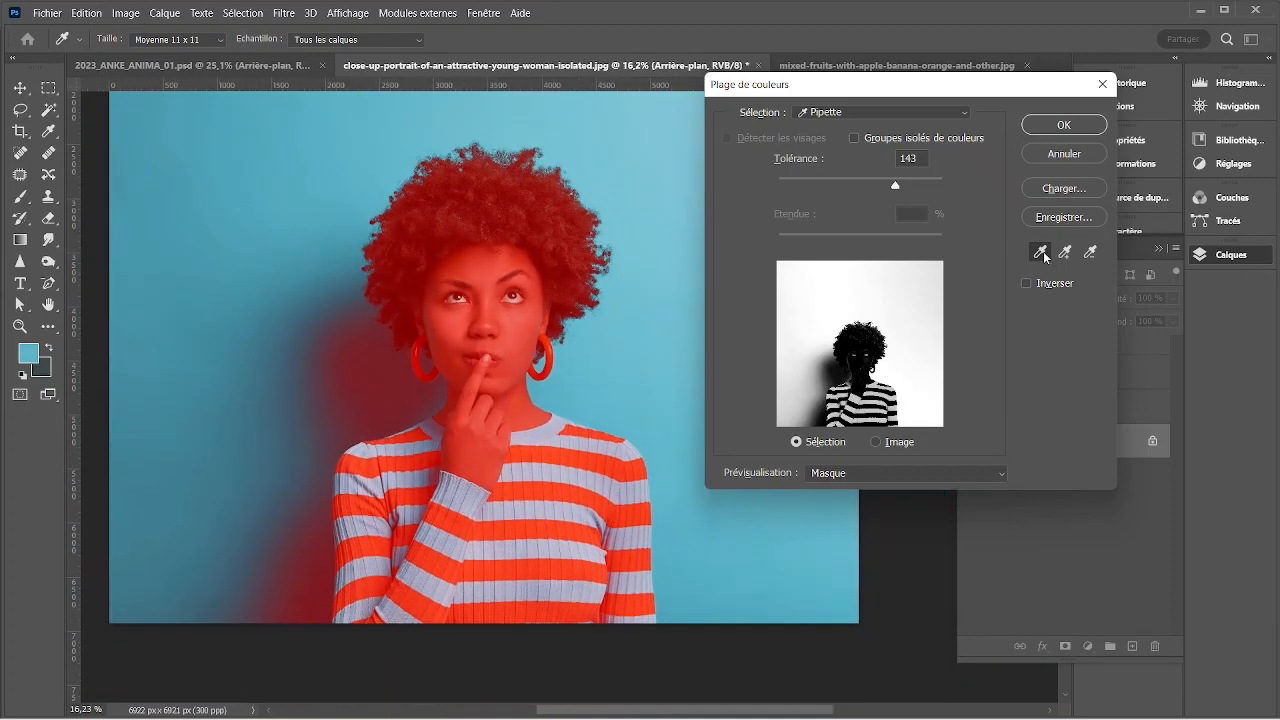
pyautogui.moveTo(820, 94); pyautogui.dragTo(793, 107)
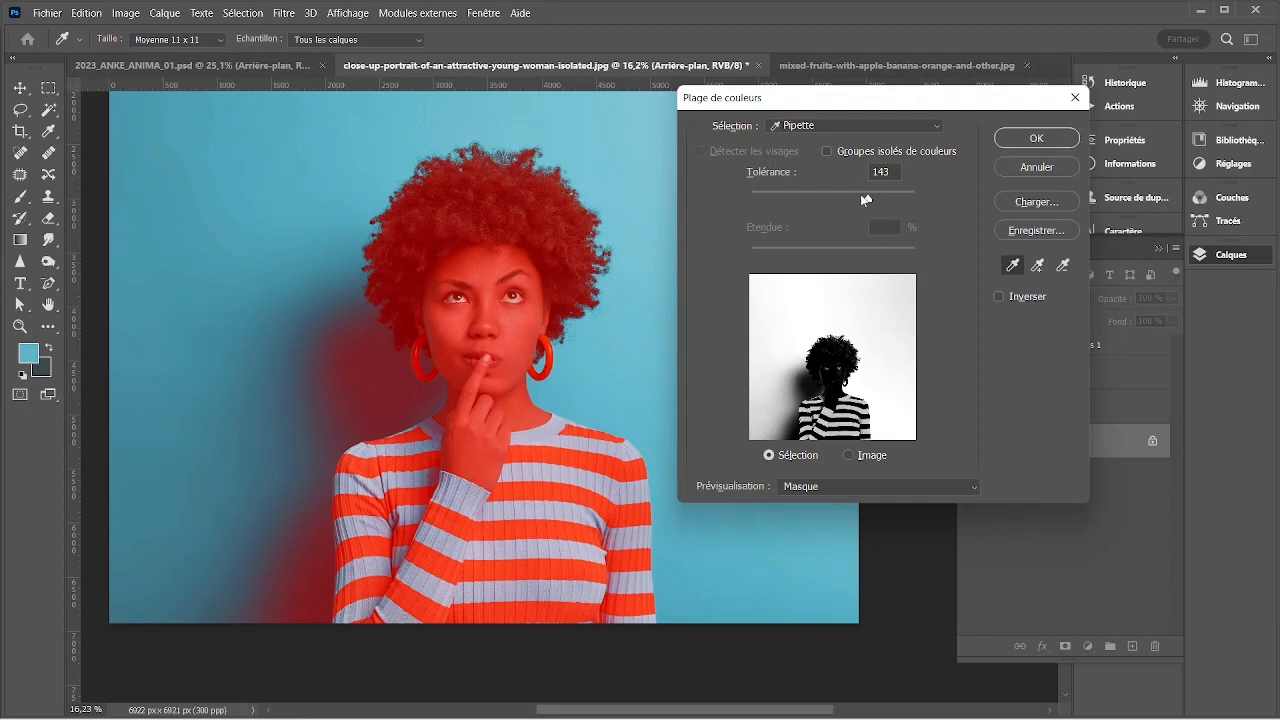
# - Try the Color Range tolerance at 200 and at 11 on the sampled blue
pyautogui.moveTo(901, 200); pyautogui.dragTo(916, 201)
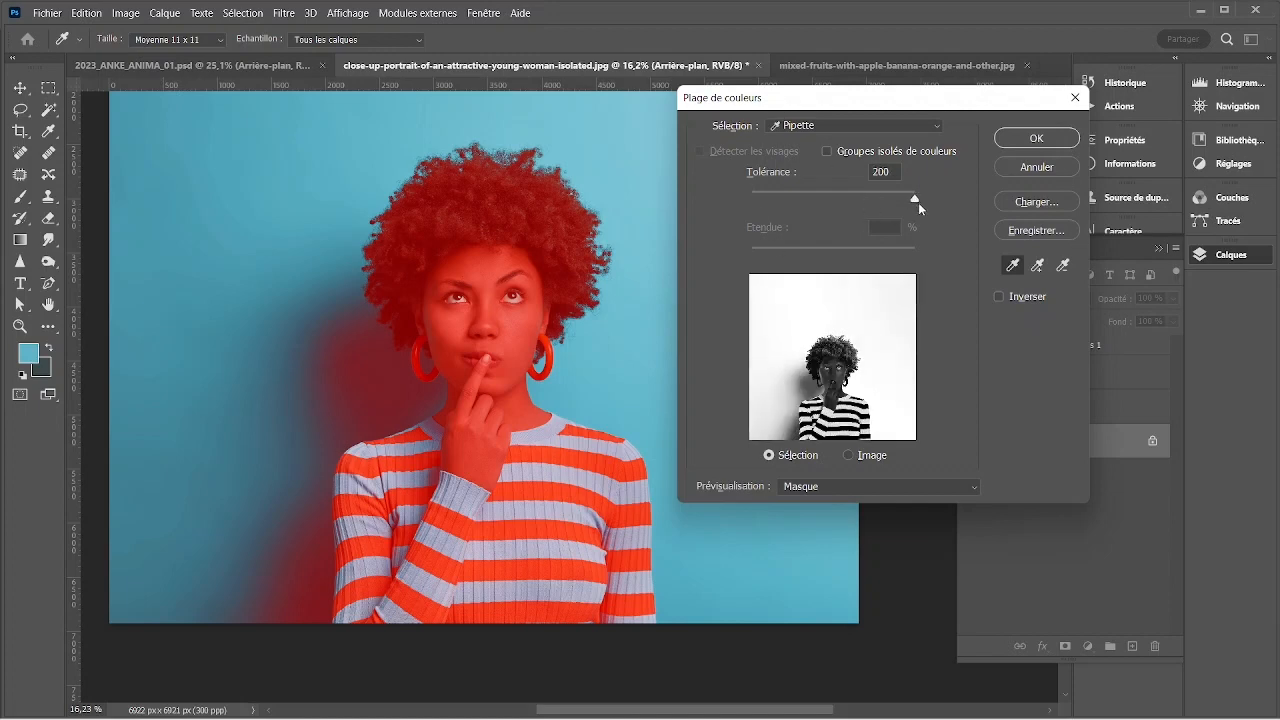
pyautogui.click(773, 194)
pyautogui.moveTo(773, 194)
pyautogui.mouseDown()
pyautogui.moveTo(831, 196)
pyautogui.moveTo(760, 196)
pyautogui.mouseUp()
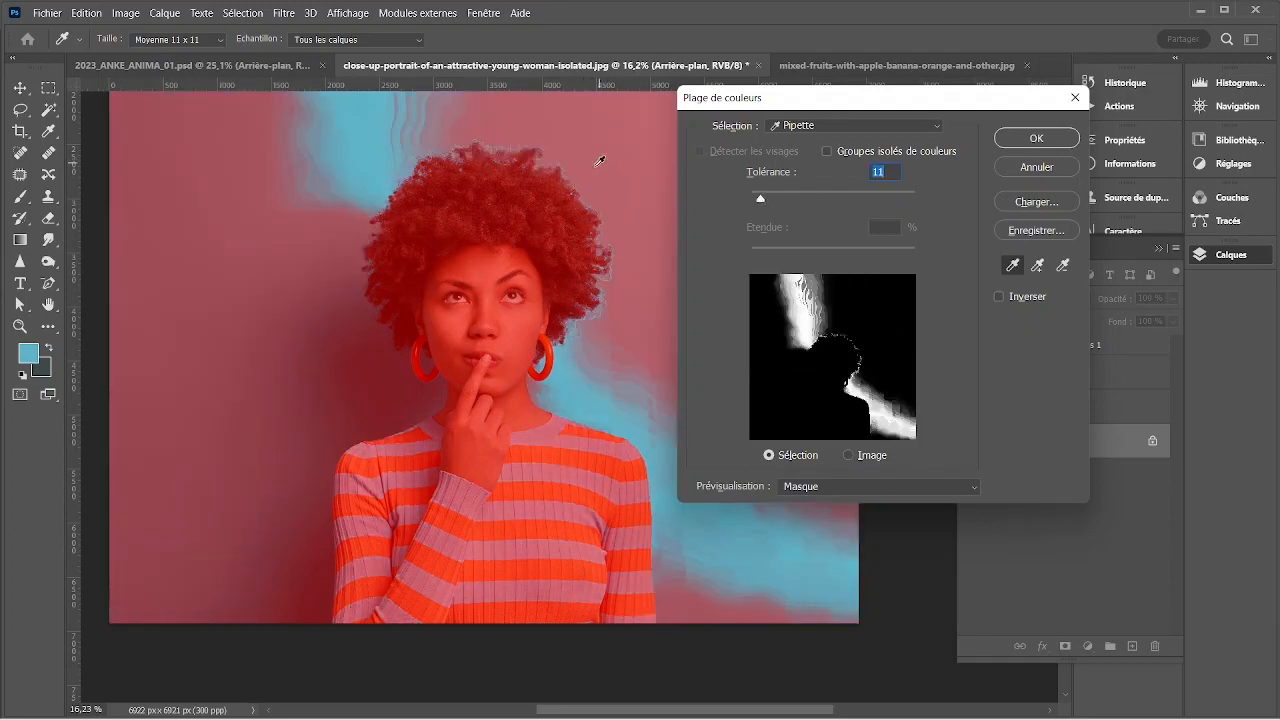
# - Sample different background blues one at a time, ending on the light blue above the hair, and raise the tolerance to 163
pyautogui.click(381, 136)
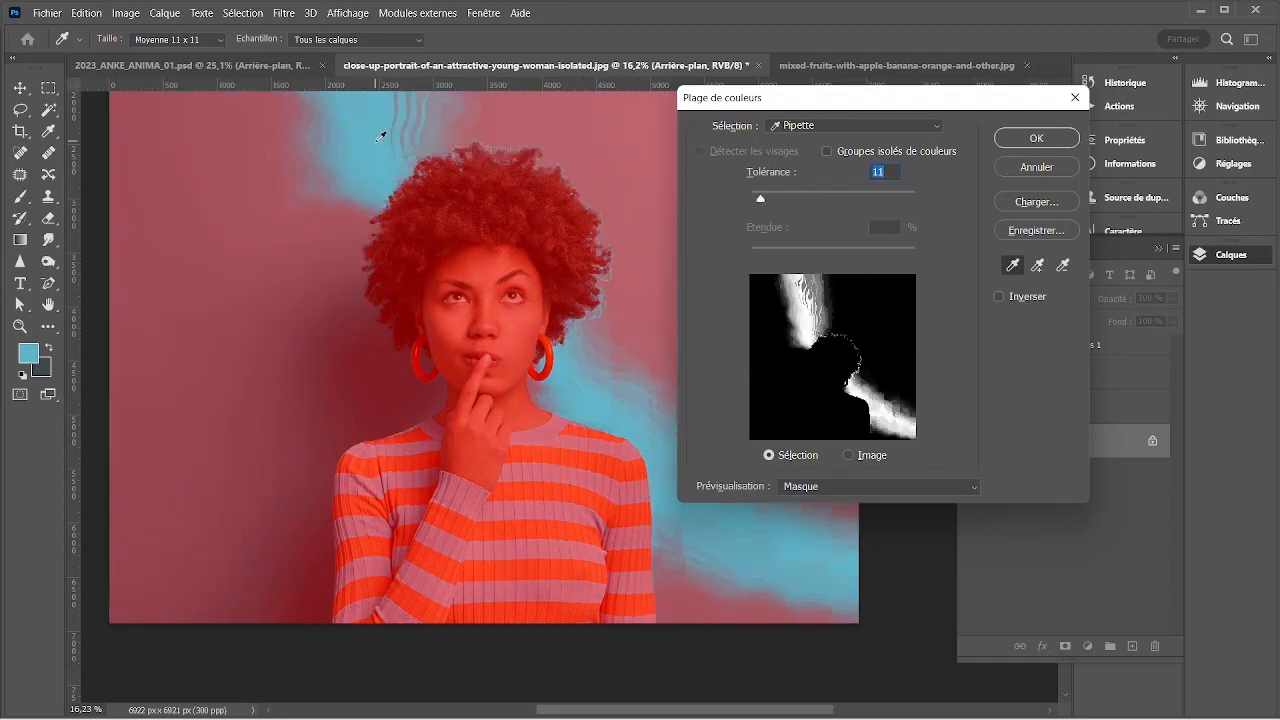
pyautogui.click(258, 259)
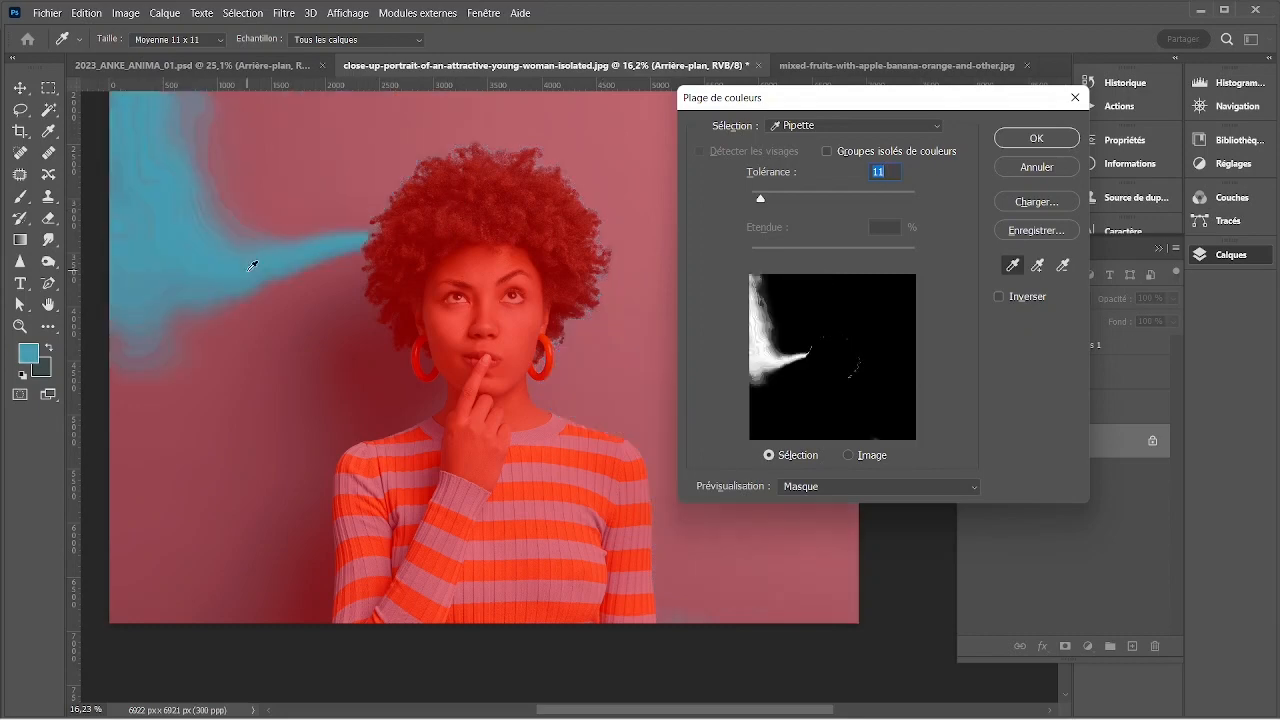
pyautogui.click(283, 372)
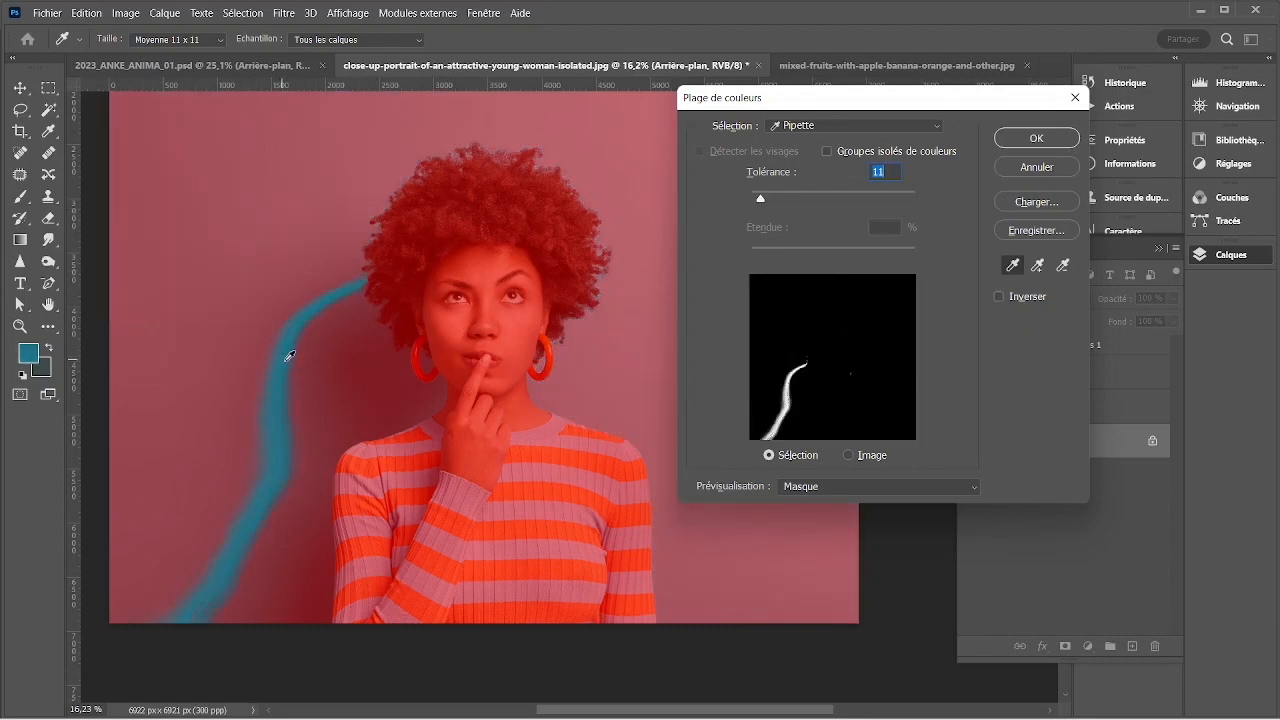
pyautogui.click(310, 227)
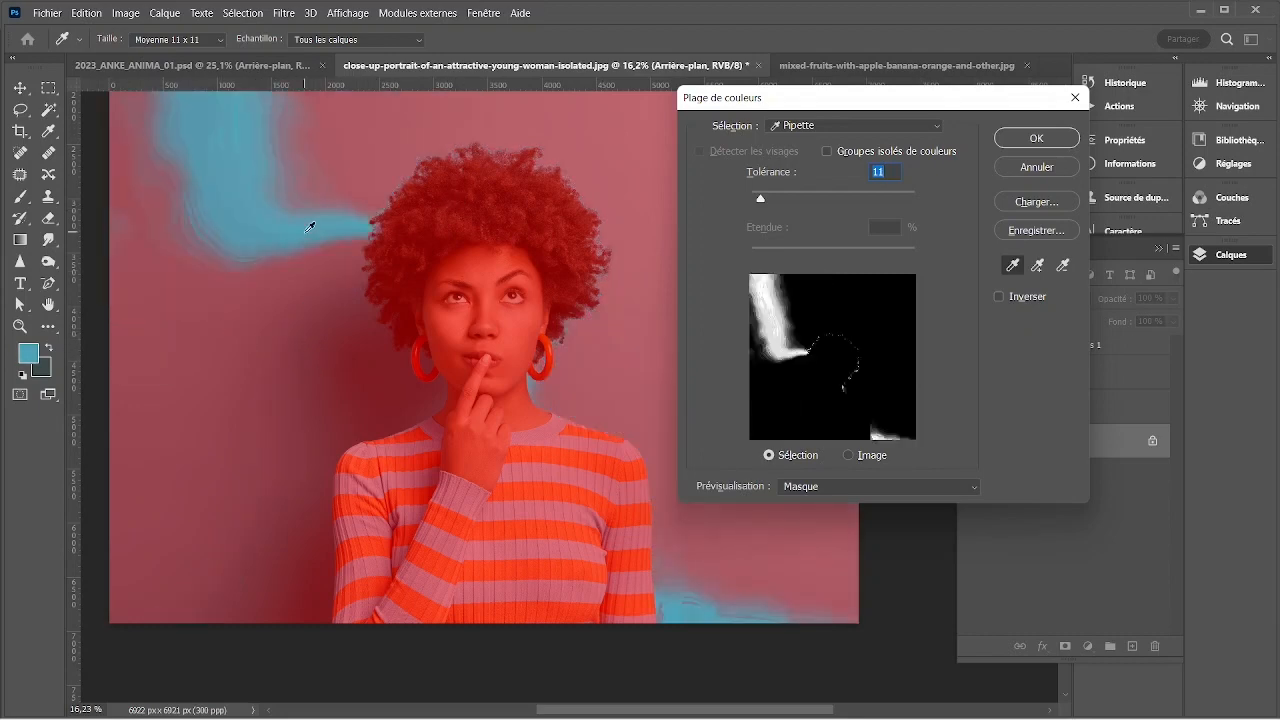
pyautogui.click(380, 116)
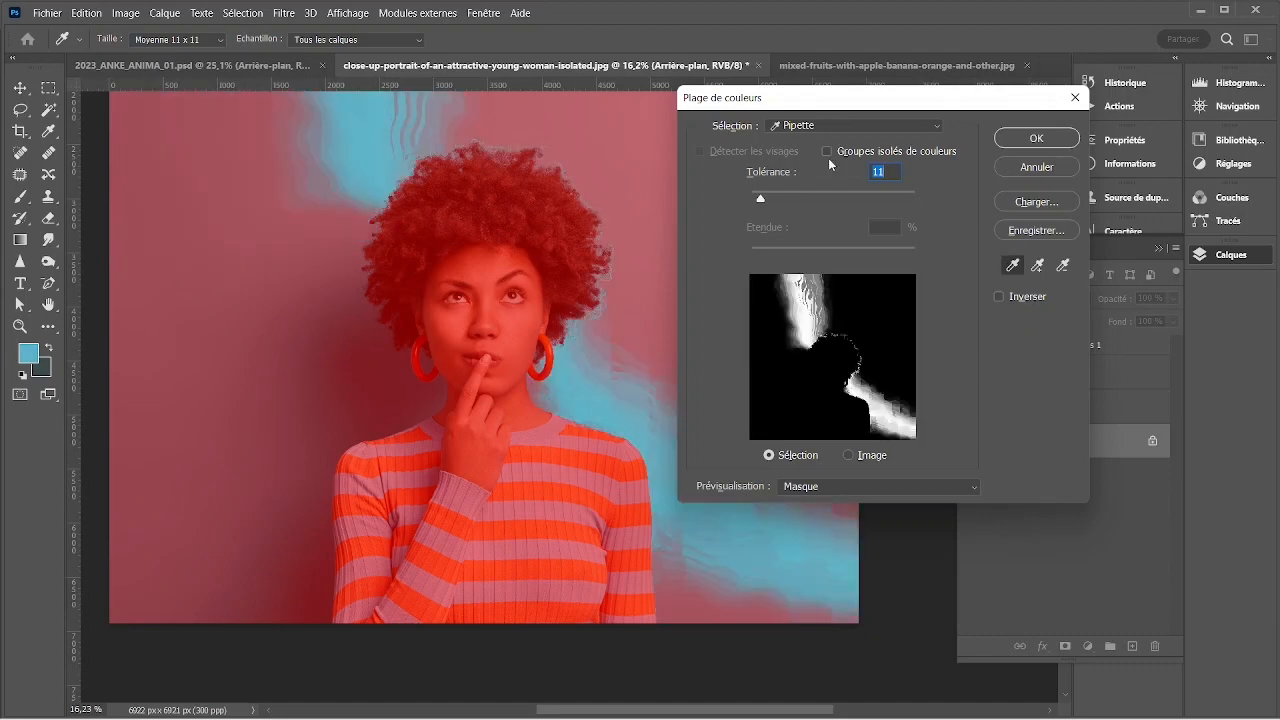
pyautogui.moveTo(773, 199); pyautogui.dragTo(885, 200)
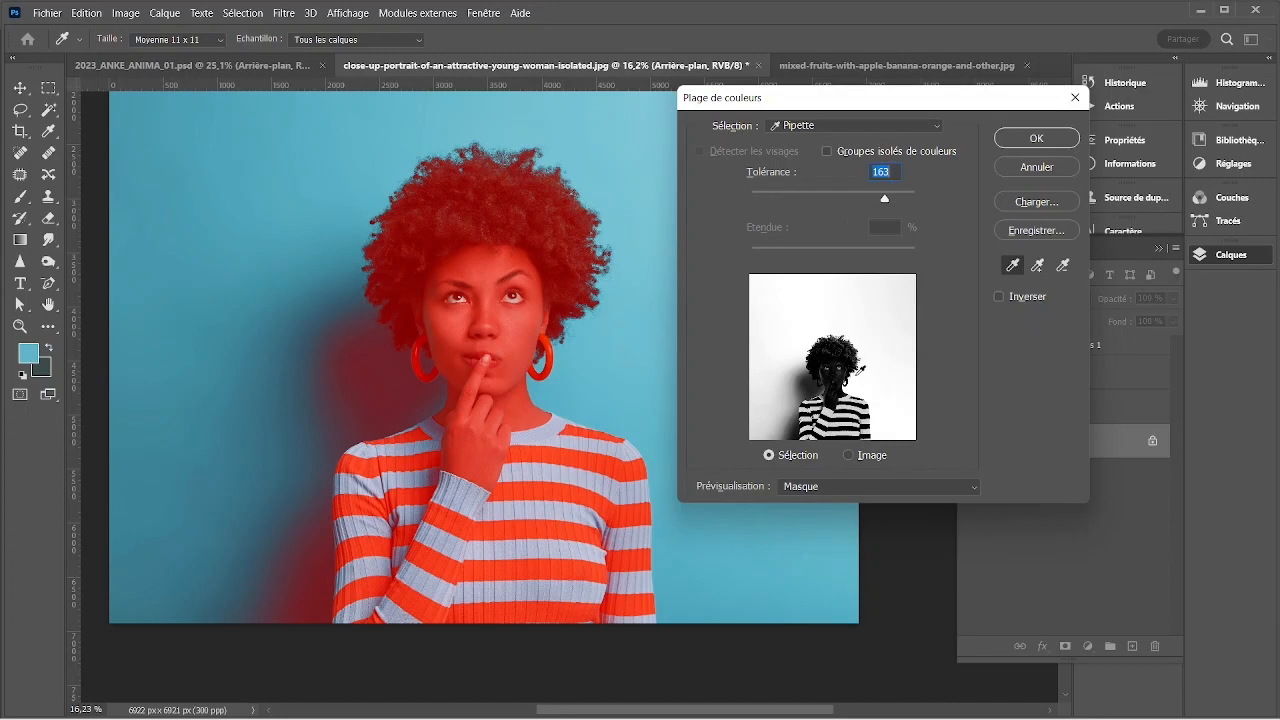
# - Lower the tolerance to 53 and add the shadow tones beside the woman and the bright blue beyond her hair to the sampled colors
pyautogui.click(1037, 265)
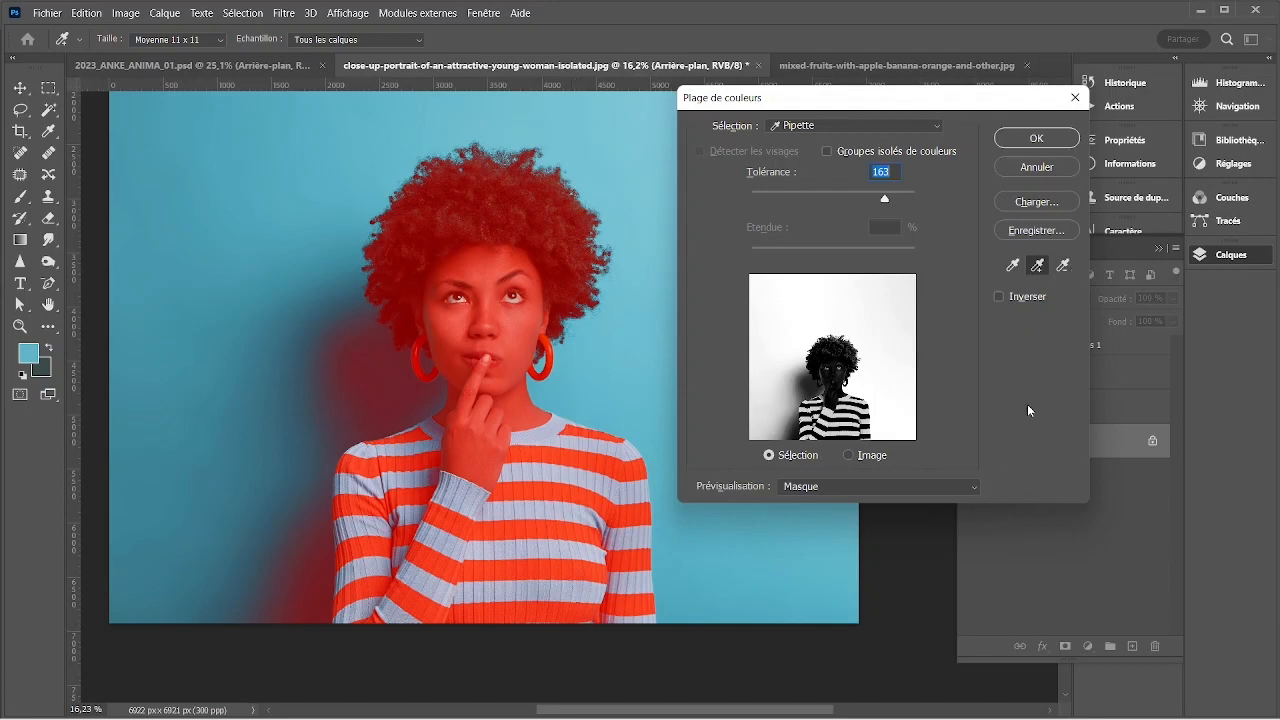
pyautogui.click(801, 198)
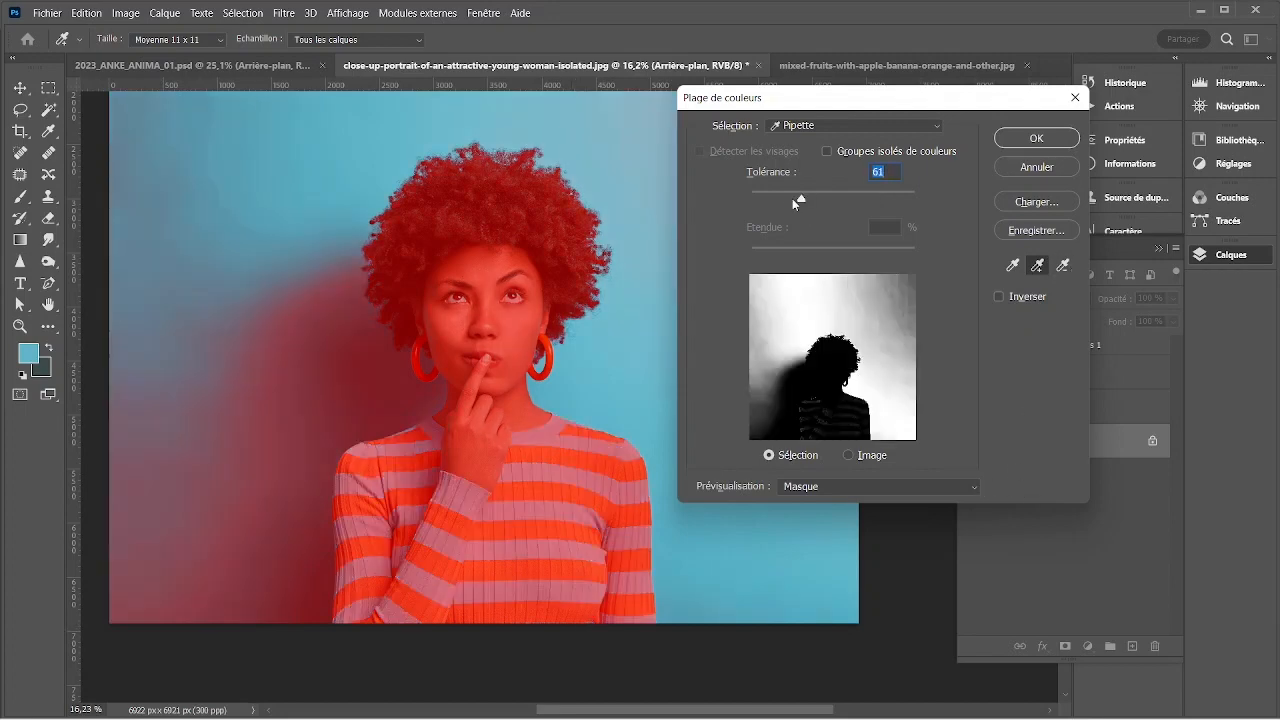
pyautogui.moveTo(792, 198); pyautogui.dragTo(795, 198)
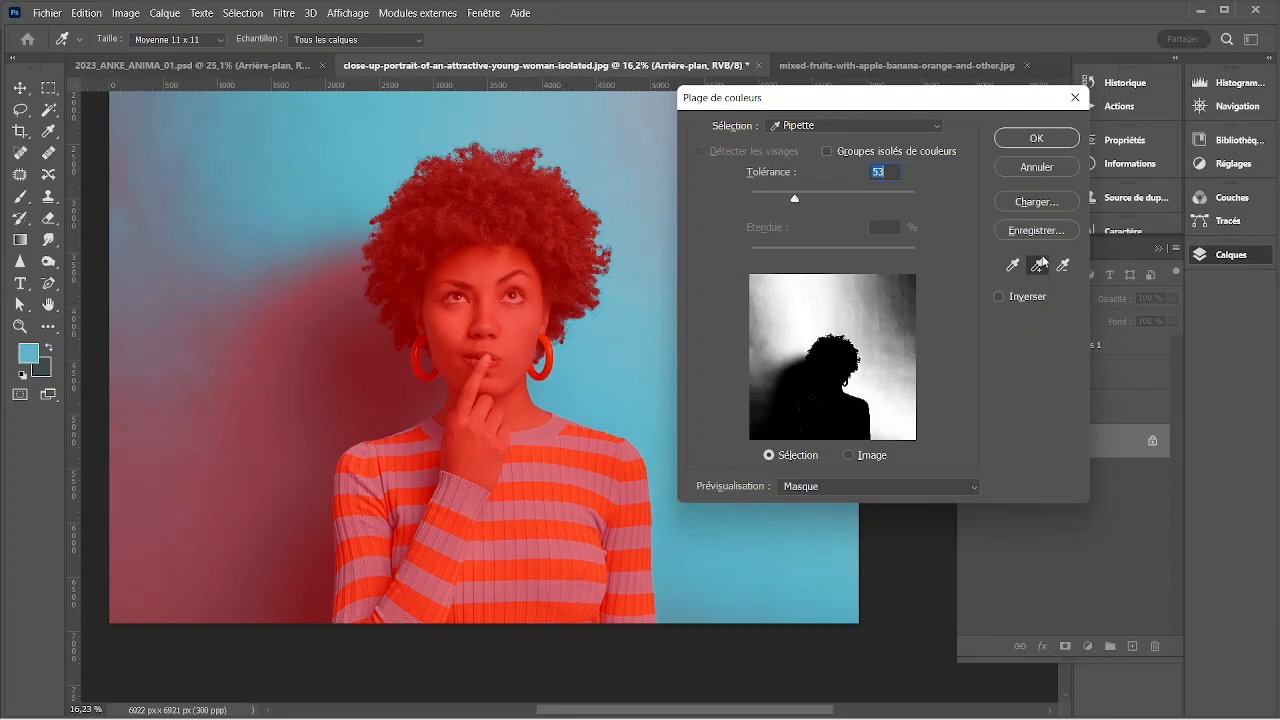
pyautogui.click(298, 407)
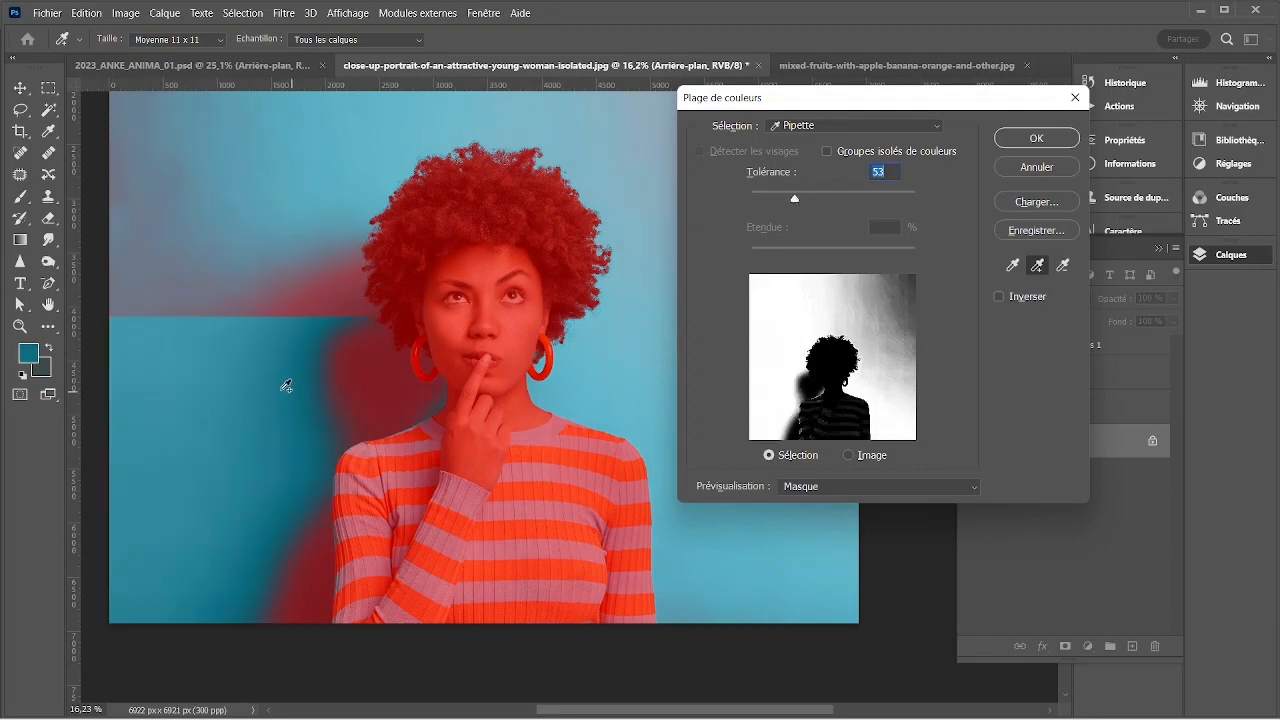
pyautogui.click(302, 548)
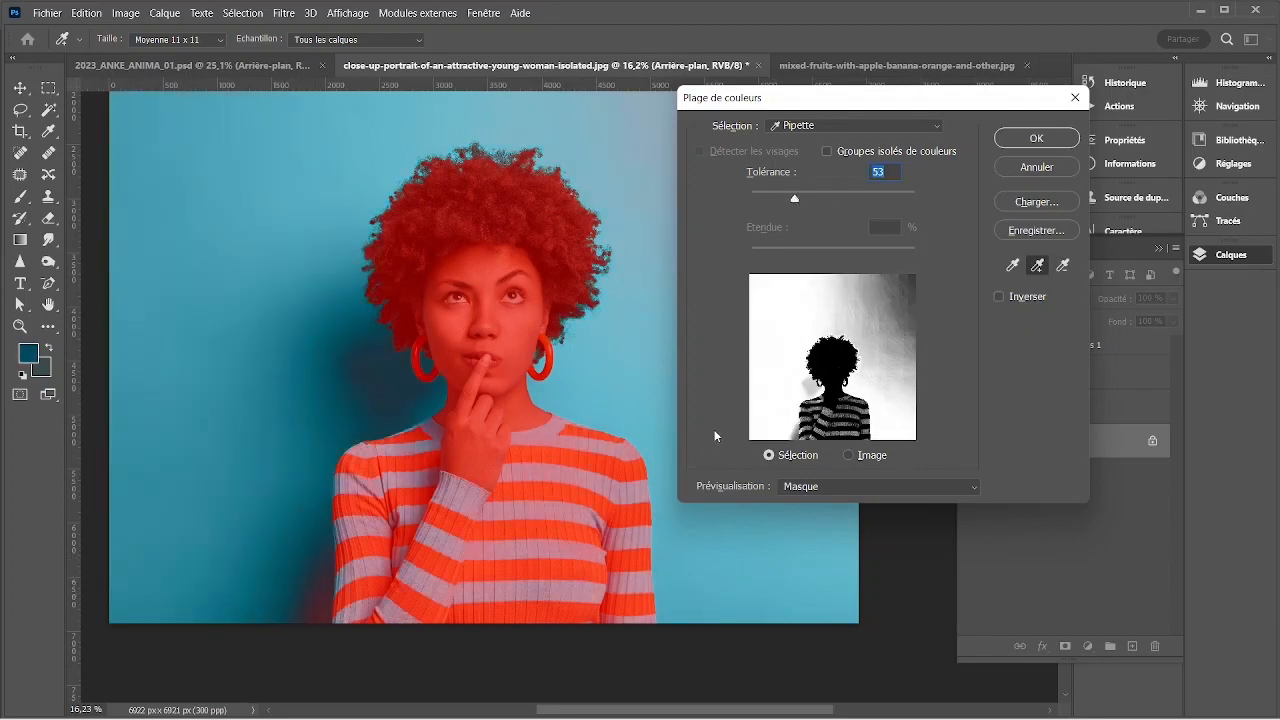
pyautogui.click(667, 117)
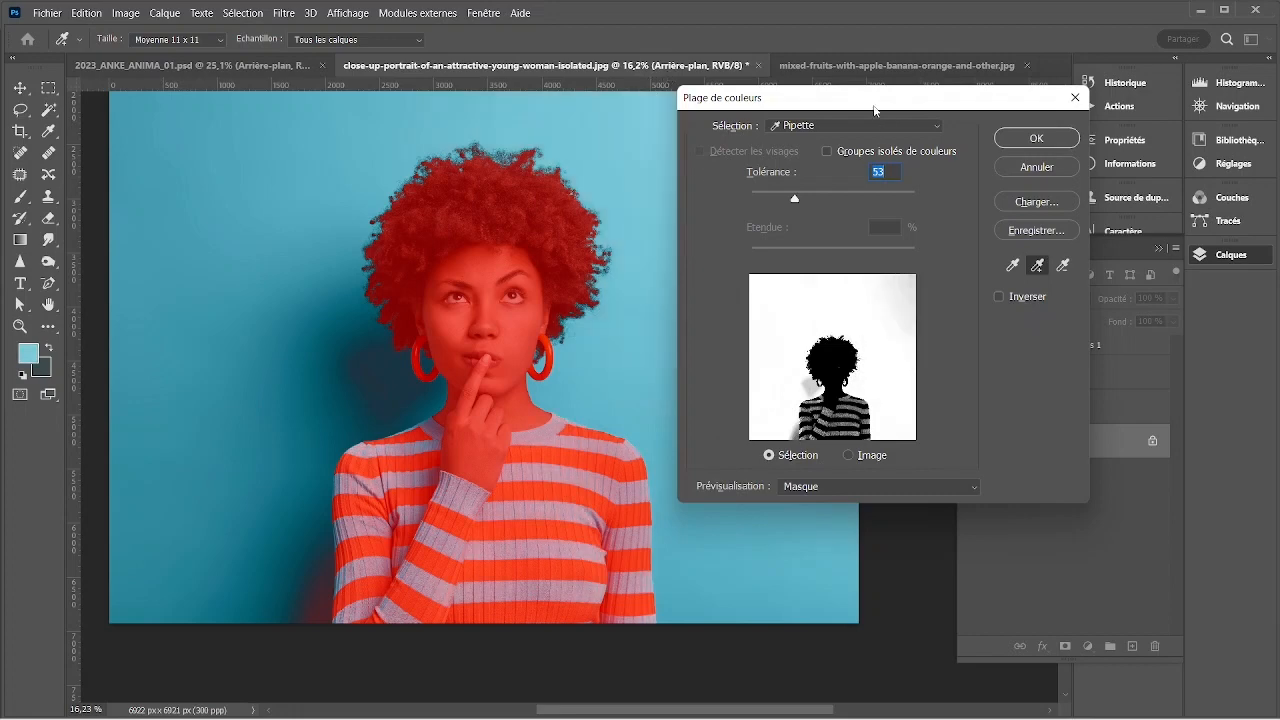
# - Move the dialog off the bright background area and add samples from there and from the dark shadow beside the red earring
pyautogui.moveTo(720, 97); pyautogui.dragTo(644, 296)
pyautogui.click(828, 163)
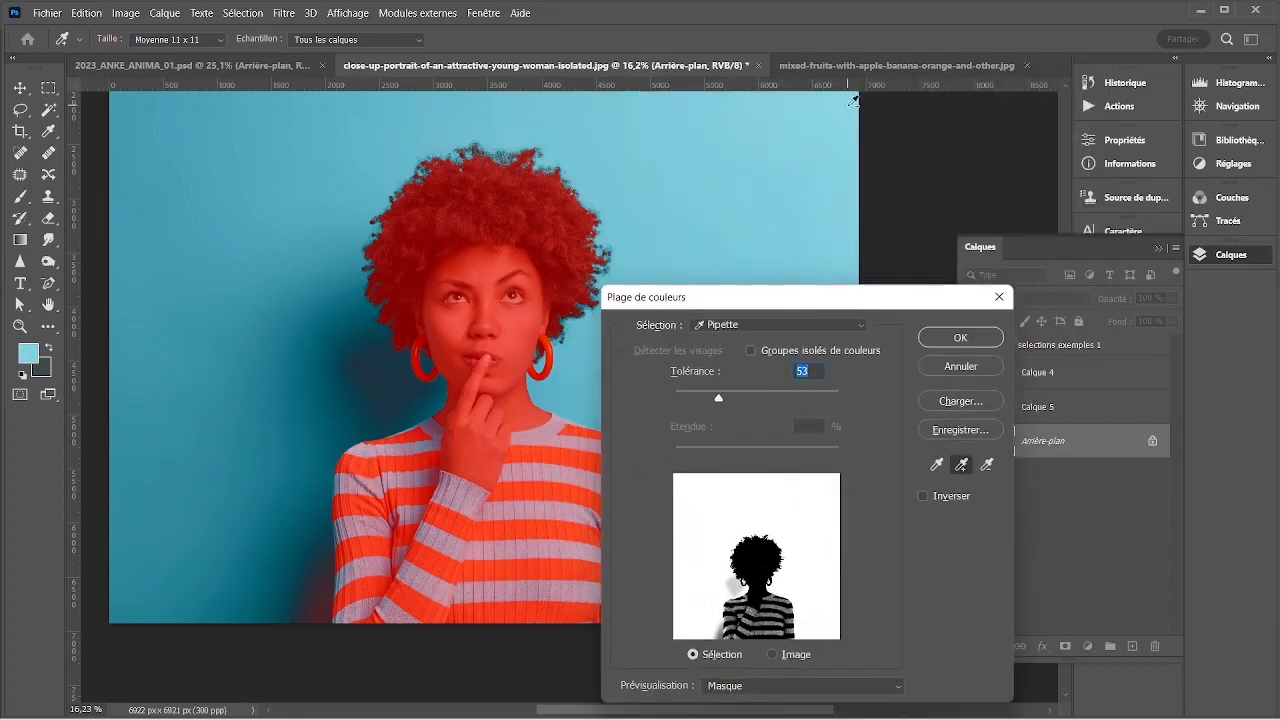
pyautogui.click(718, 185)
pyautogui.keyDown('alt'); pyautogui.click(388, 374); pyautogui.keyUp('alt')
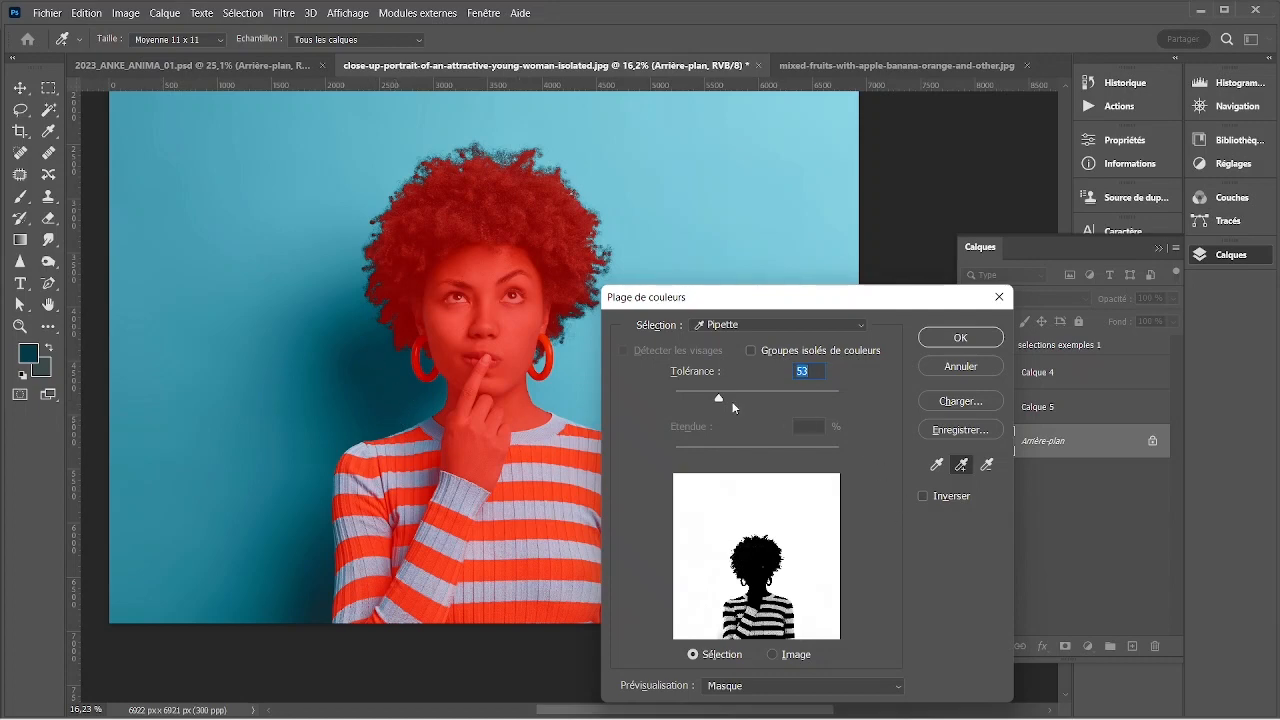
# - Reduce the tolerance to 14 and add the remaining background patches in the shaded area beside the striped sleeve to the samples
pyautogui.moveTo(710, 398); pyautogui.dragTo(695, 399)
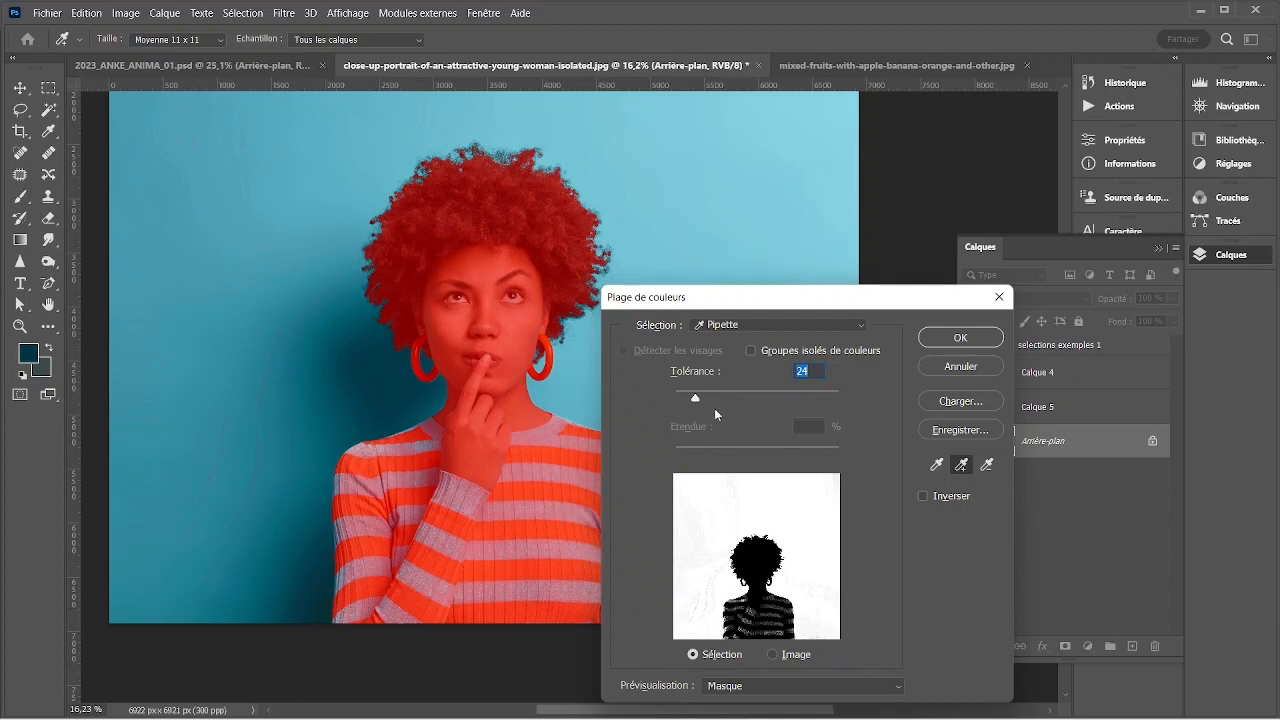
pyautogui.moveTo(696, 400); pyautogui.dragTo(687, 401)
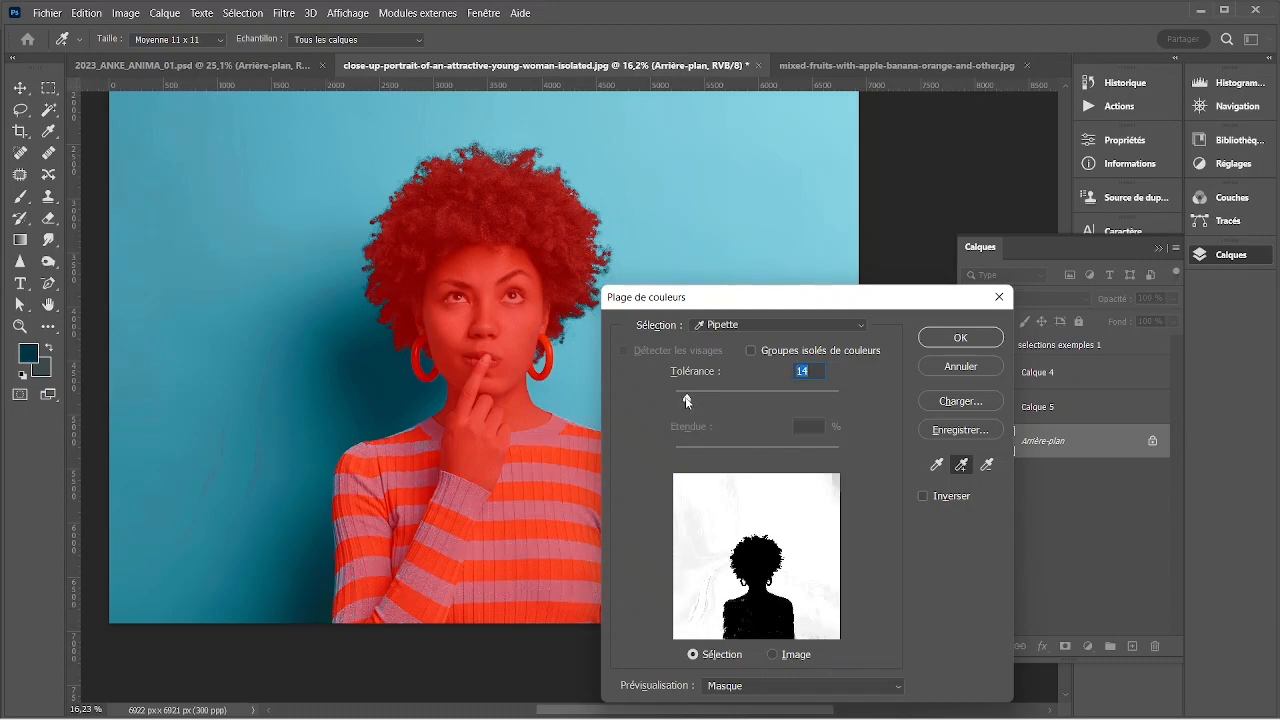
pyautogui.click(263, 457)
pyautogui.click(224, 455)
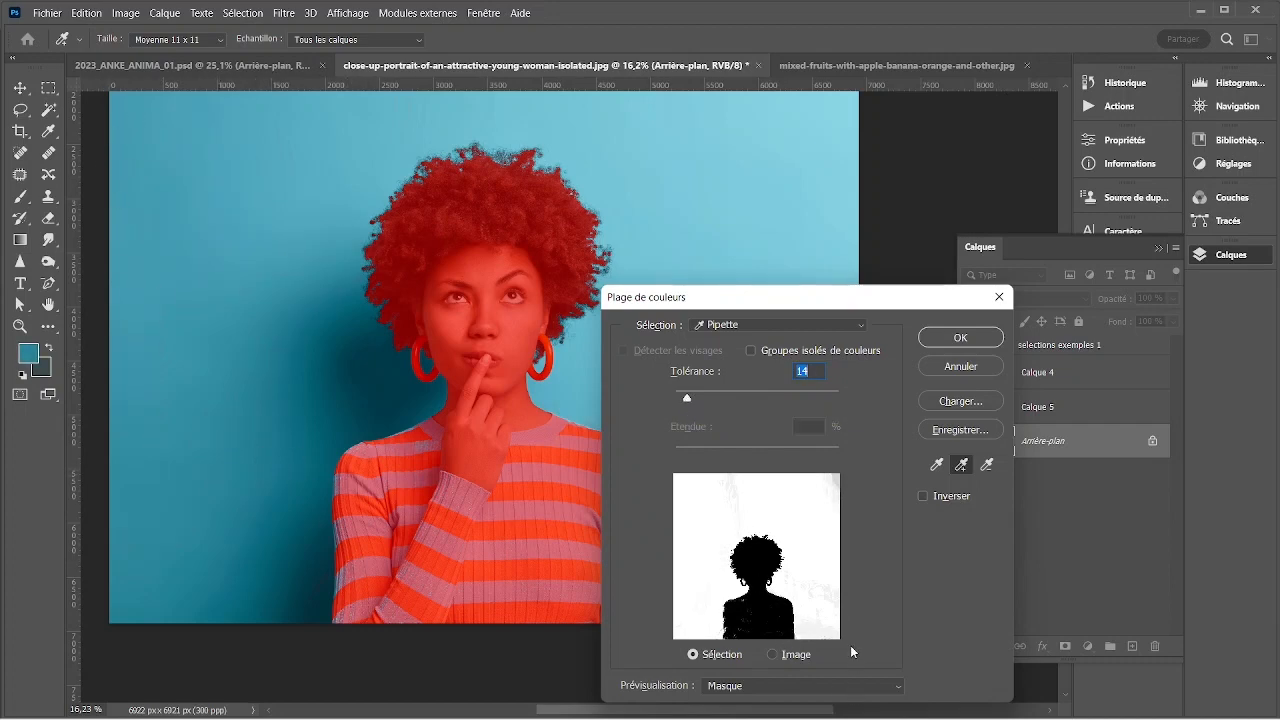
pyautogui.click(326, 567)
# - Apply the Color Range selection and invert it to select the woman instead of the background
pyautogui.click(961, 338)
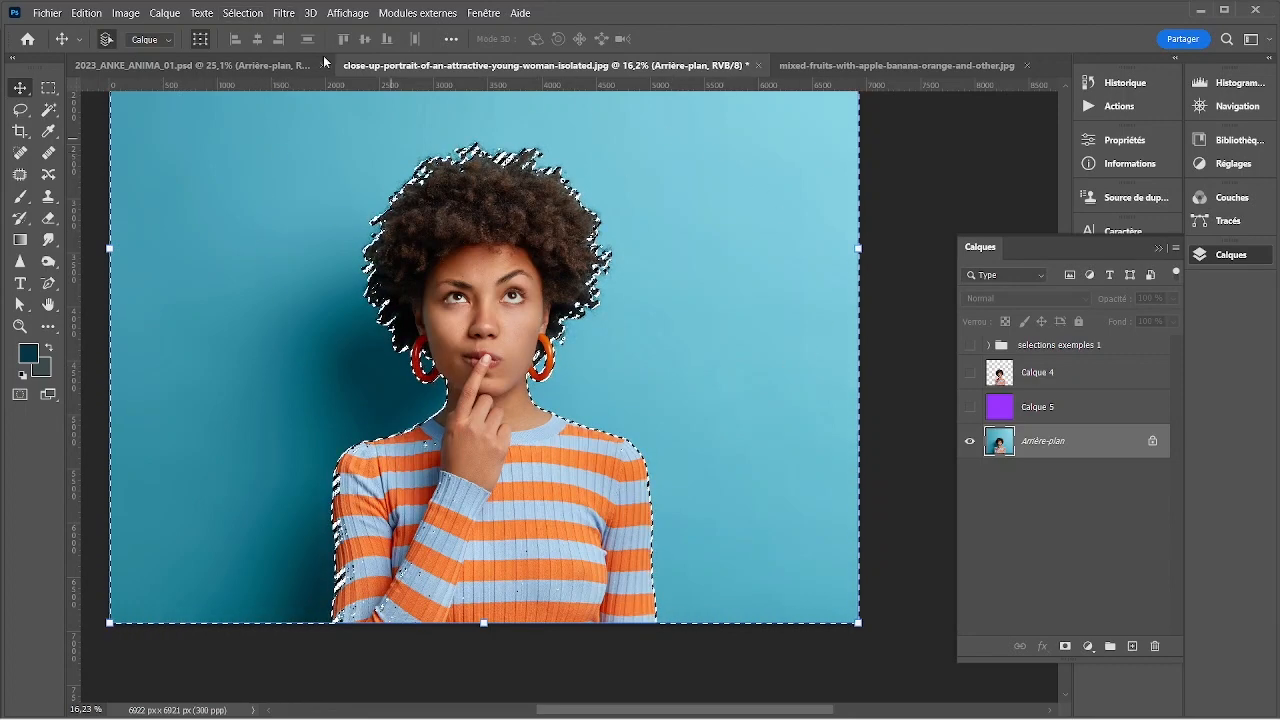
pyautogui.click(251, 14)
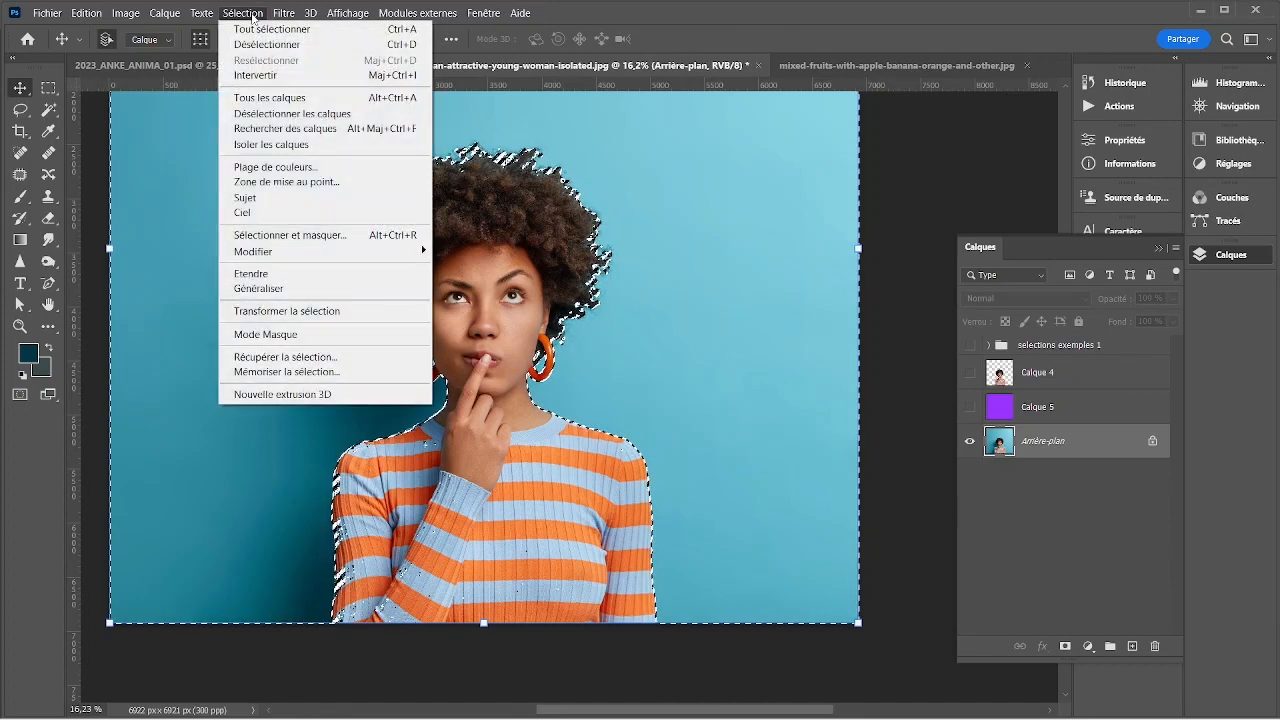
pyautogui.click(255, 75)
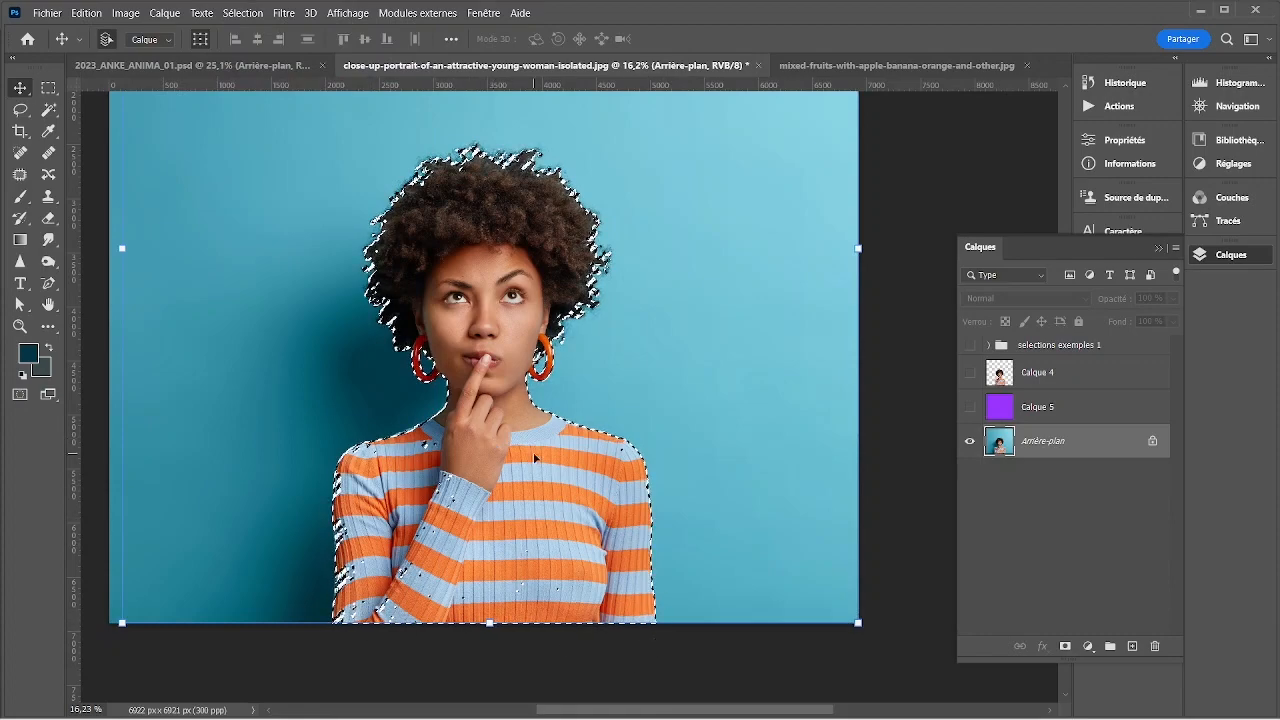
# - Add the unselected specks on the sweater's collar, cuff and upper sleeve to the selection with the Lasso
pyautogui.scroll(4, 535, 458)
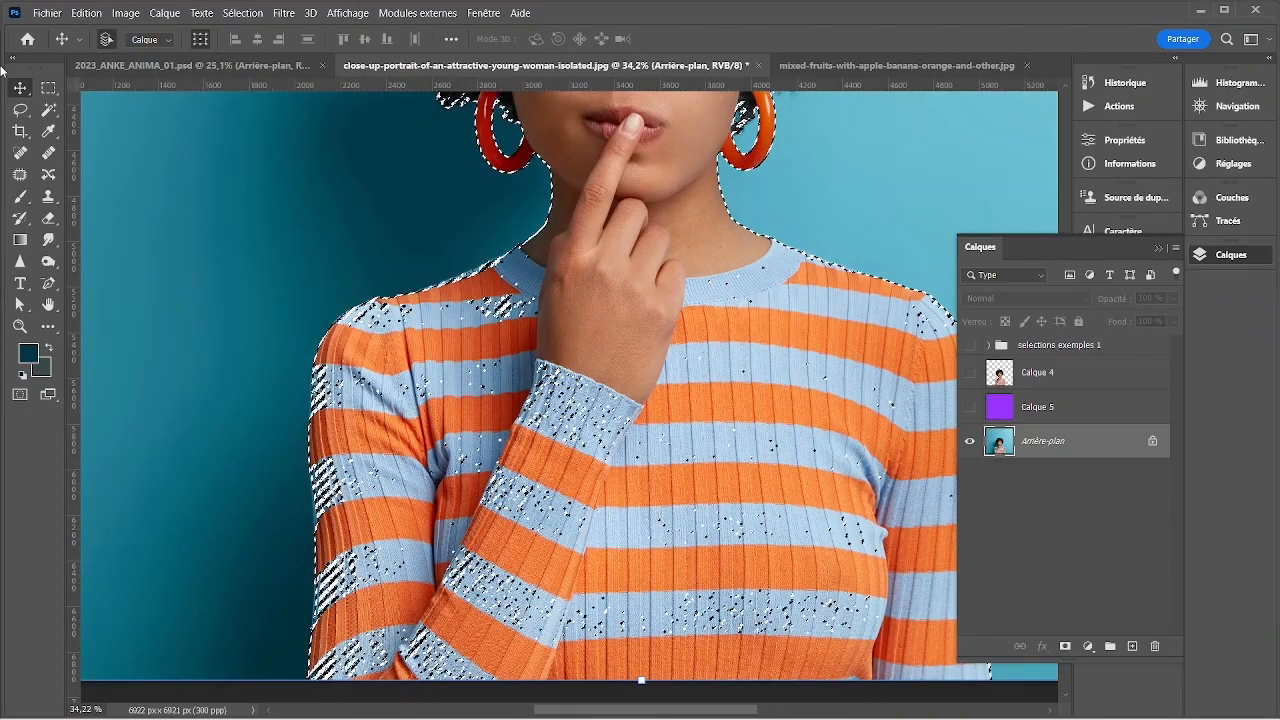
pyautogui.click(20, 109)
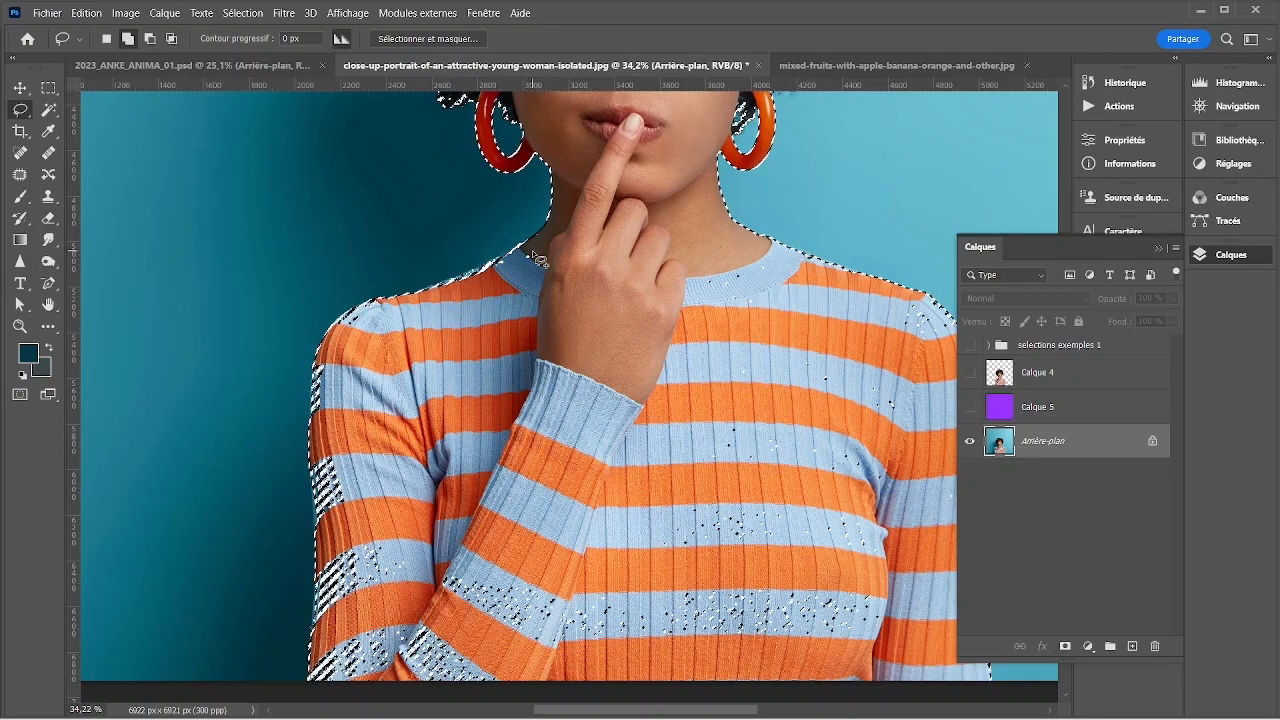
pyautogui.moveTo(548, 250); pyautogui.dragTo(550, 258)
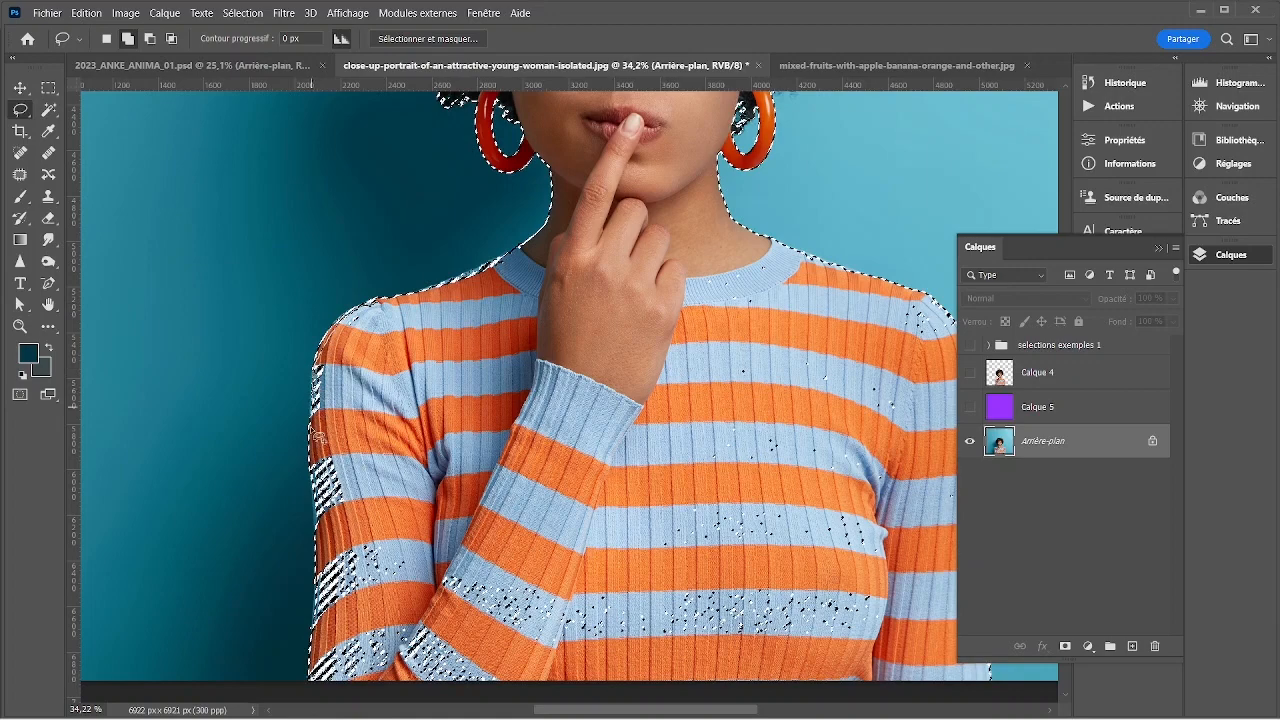
pyautogui.moveTo(328, 450); pyautogui.dragTo(397, 310)
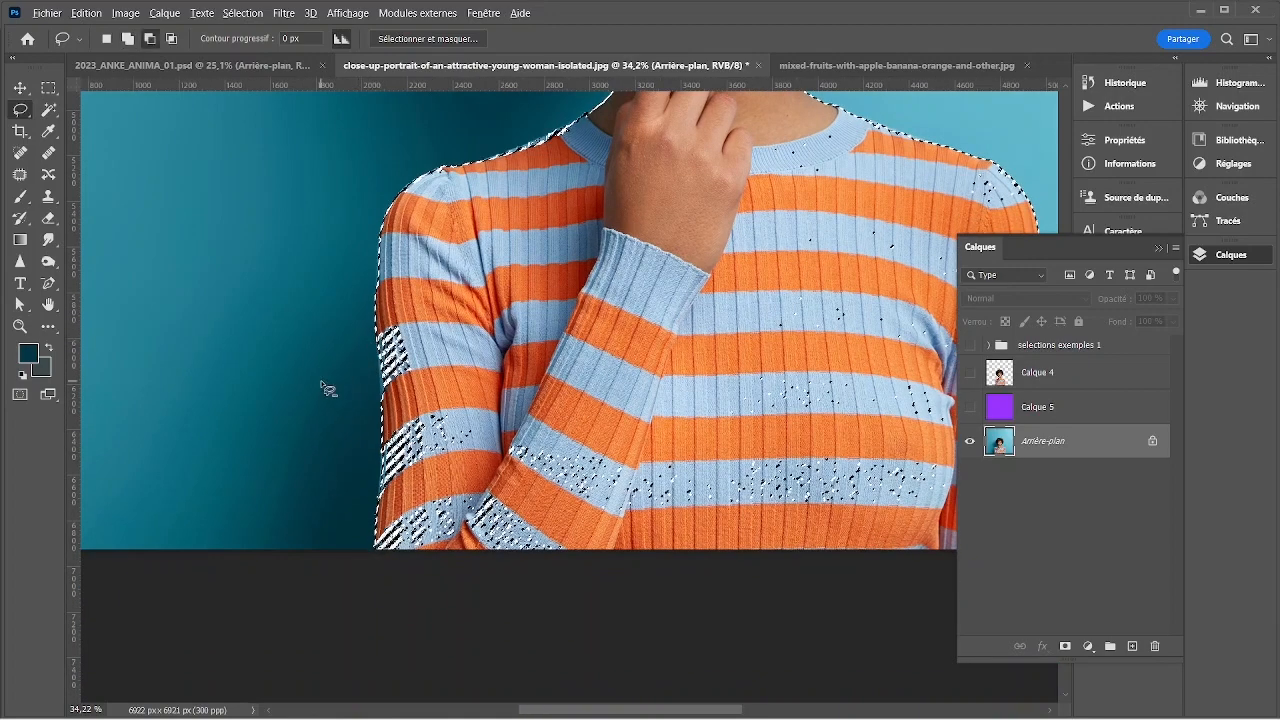
# - Add the unselected gaps in the upper and middle blue stripes of the sleeve on the dark side to the selection with the Lasso
pyautogui.scroll(3, 397, 310)
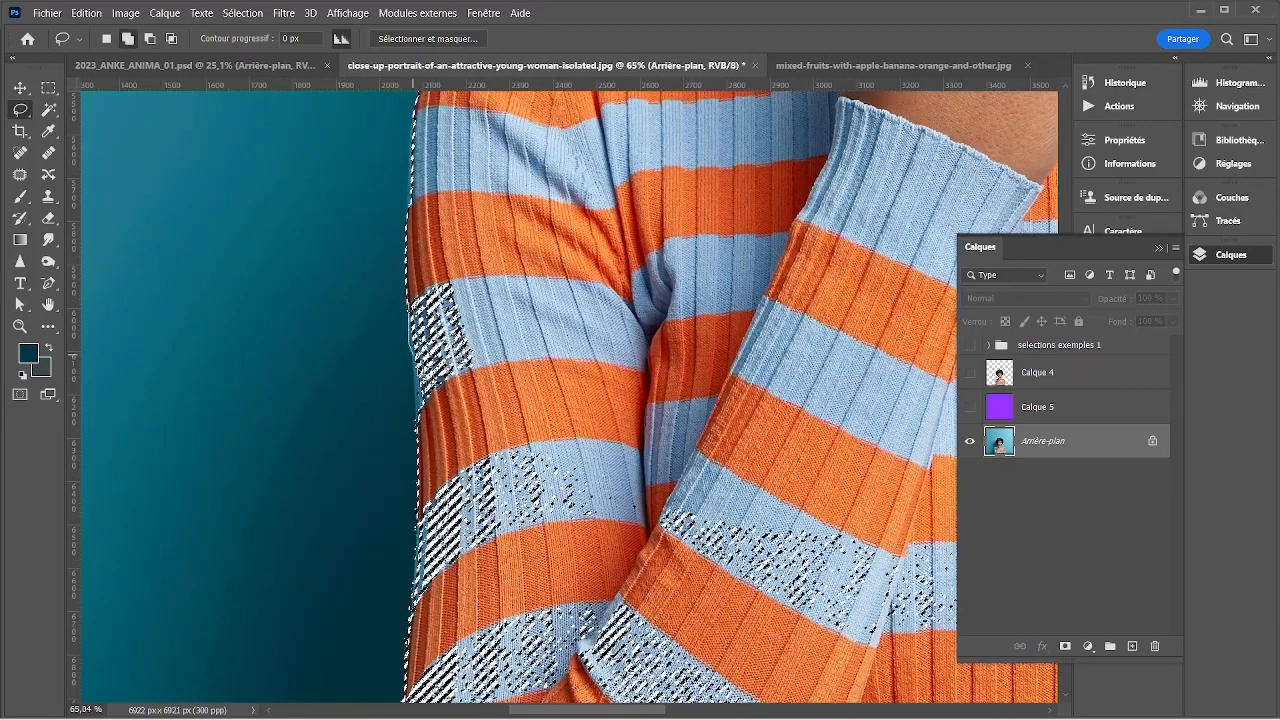
pyautogui.moveTo(413, 354)
pyautogui.mouseDown()
pyautogui.moveTo(432, 455)
pyautogui.moveTo(428, 290)
pyautogui.moveTo(412, 294)
pyautogui.mouseUp()
pyautogui.moveTo(521, 394); pyautogui.dragTo(492, 254)
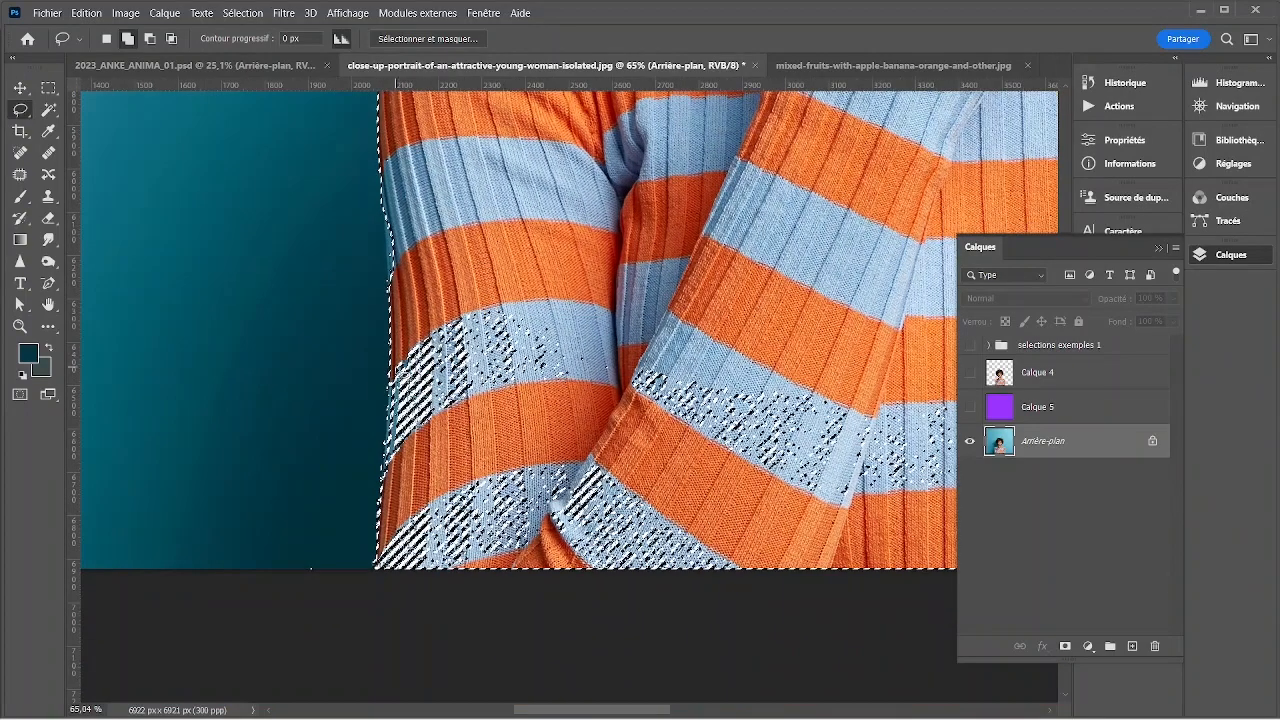
pyautogui.moveTo(394, 372)
pyautogui.mouseDown()
pyautogui.moveTo(394, 456)
pyautogui.moveTo(430, 492)
pyautogui.moveTo(628, 331)
pyautogui.moveTo(398, 365)
pyautogui.mouseUp()
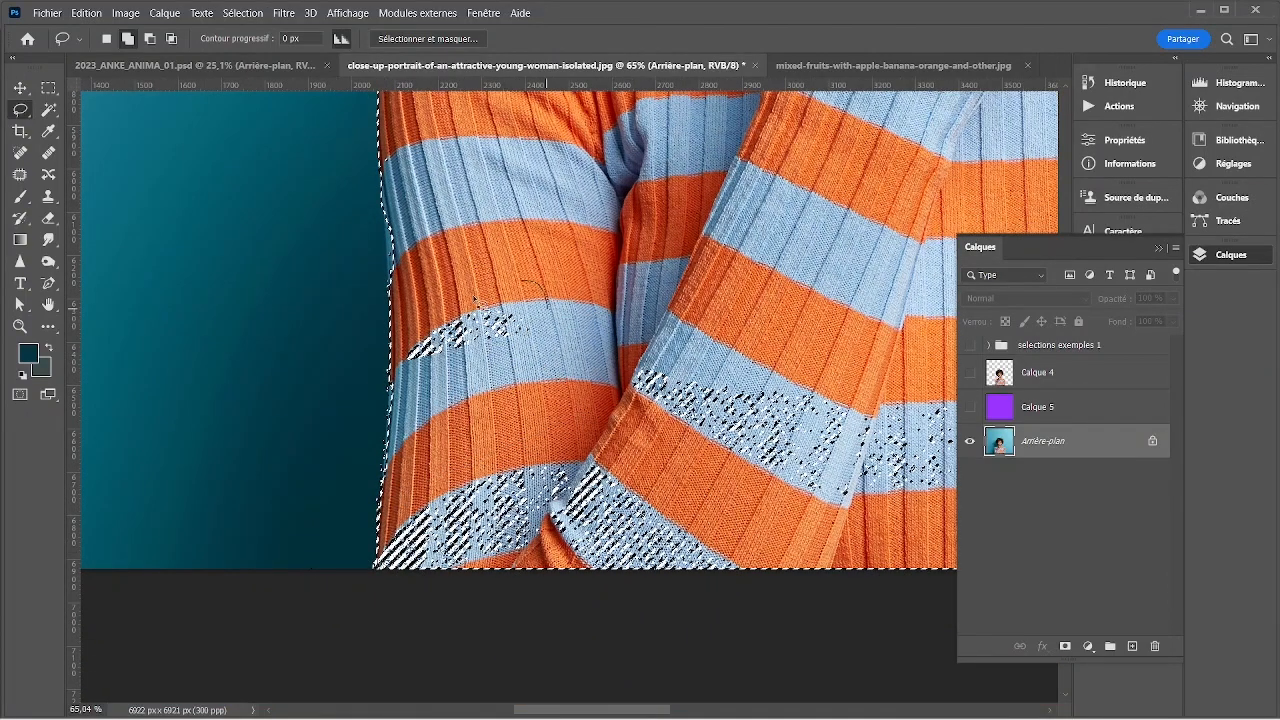
pyautogui.moveTo(476, 300); pyautogui.dragTo(403, 352)
pyautogui.moveTo(560, 344); pyautogui.dragTo(308, 538)
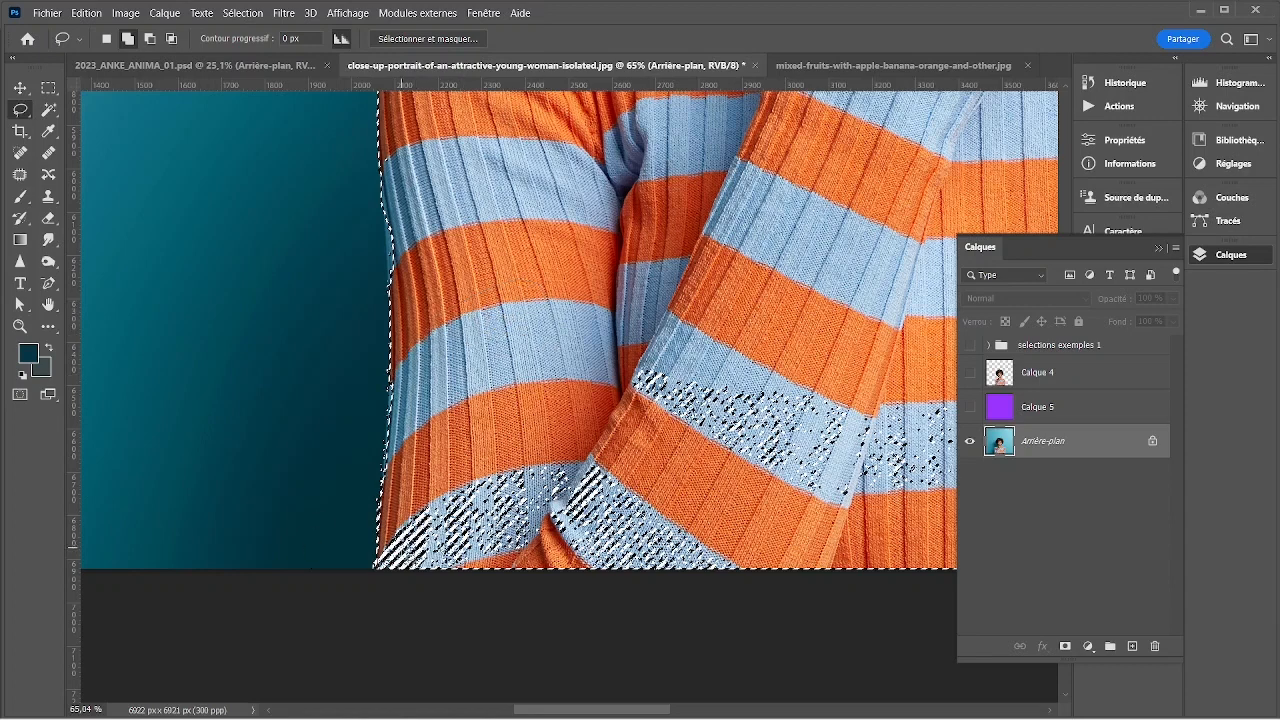
# - Add the unselected gaps in the lower sleeve, forearm and the chest's blue stripes to the selection with the Lasso
pyautogui.moveTo(383, 572)
pyautogui.mouseDown()
pyautogui.moveTo(416, 512)
pyautogui.moveTo(564, 442)
pyautogui.moveTo(650, 372)
pyautogui.moveTo(886, 576)
pyautogui.moveTo(860, 578)
pyautogui.mouseUp()
pyautogui.hscroll(10, 828, 443)
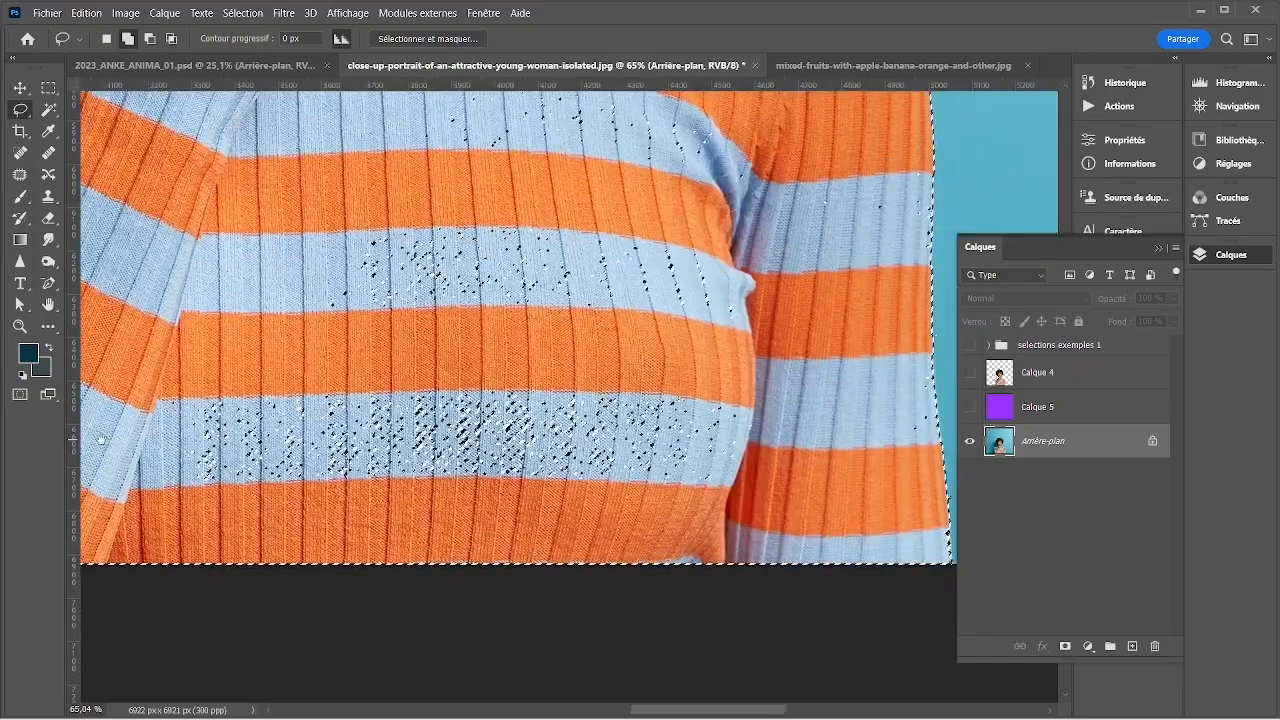
pyautogui.moveTo(180, 518)
pyautogui.mouseDown()
pyautogui.moveTo(408, 523)
pyautogui.moveTo(816, 492)
pyautogui.moveTo(911, 453)
pyautogui.moveTo(794, 237)
pyautogui.moveTo(570, 159)
pyautogui.moveTo(470, 157)
pyautogui.moveTo(72, 410)
pyautogui.mouseUp()
pyautogui.scroll(5, 230, 470)
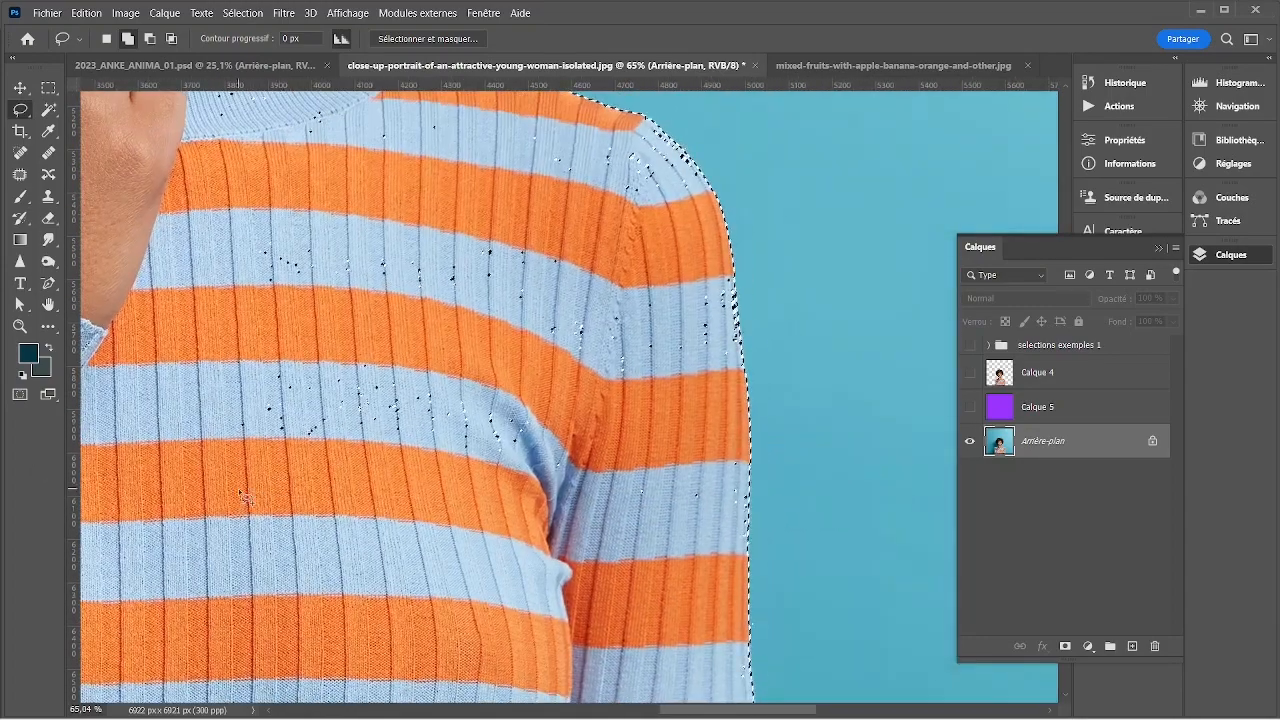
pyautogui.moveTo(215, 455)
pyautogui.mouseDown()
pyautogui.moveTo(543, 474)
pyautogui.moveTo(673, 447)
pyautogui.moveTo(682, 375)
pyautogui.moveTo(648, 252)
pyautogui.moveTo(283, 203)
pyautogui.mouseUp()
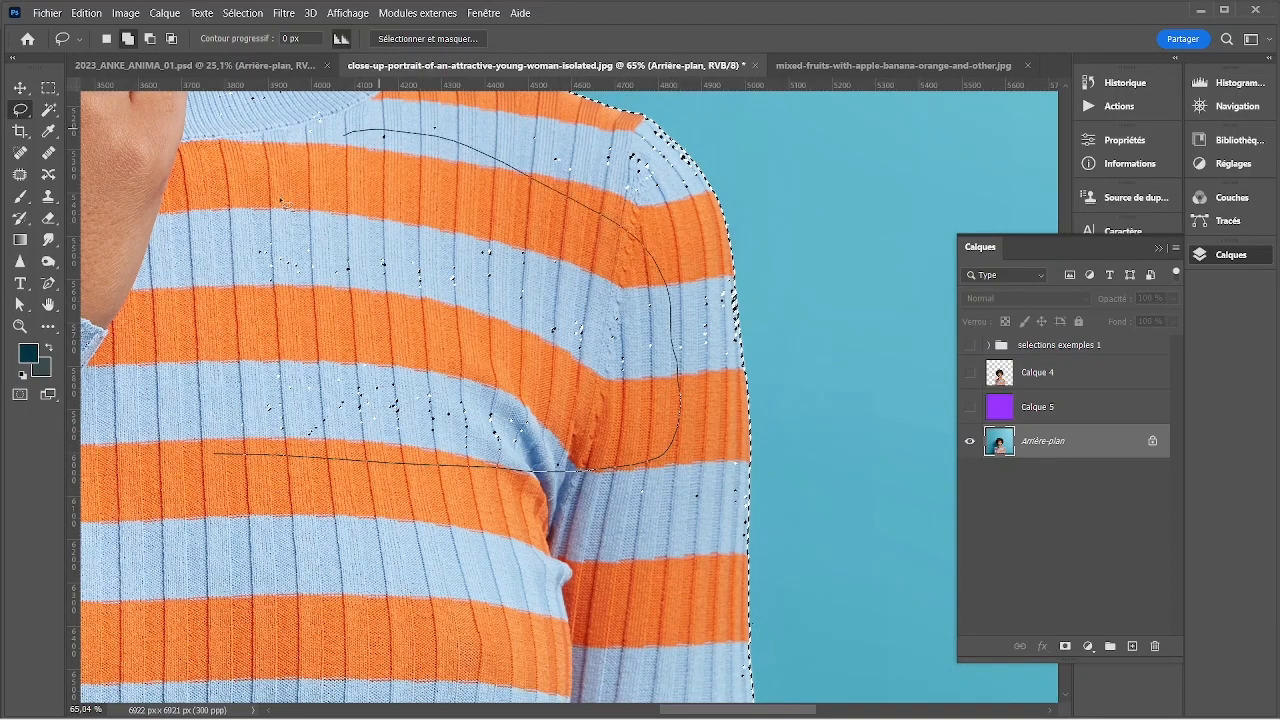
pyautogui.moveTo(232, 352); pyautogui.dragTo(232, 352)
# - Add the unselected specks on the bright-side upper sleeve, shoulder and front collar to the selection with the Lasso
pyautogui.scroll(5, 232, 352)
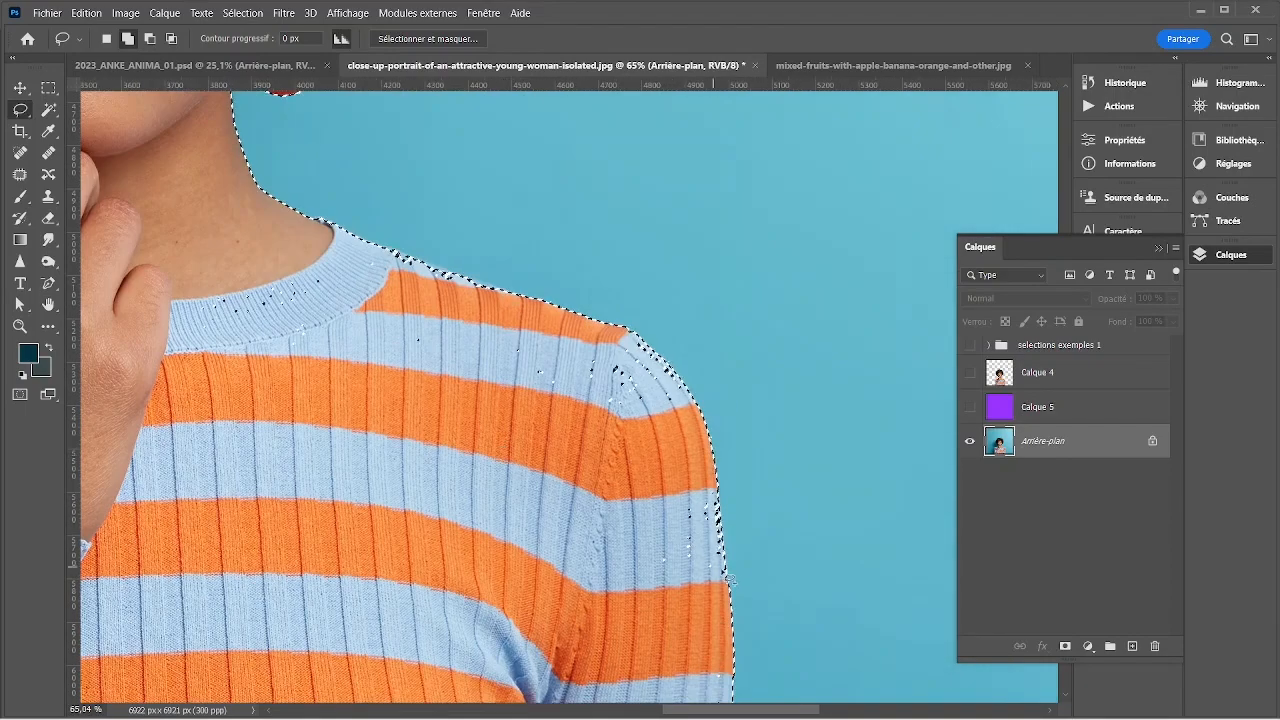
pyautogui.moveTo(706, 484)
pyautogui.mouseDown()
pyautogui.moveTo(669, 494)
pyautogui.moveTo(618, 596)
pyautogui.moveTo(668, 368)
pyautogui.mouseUp()
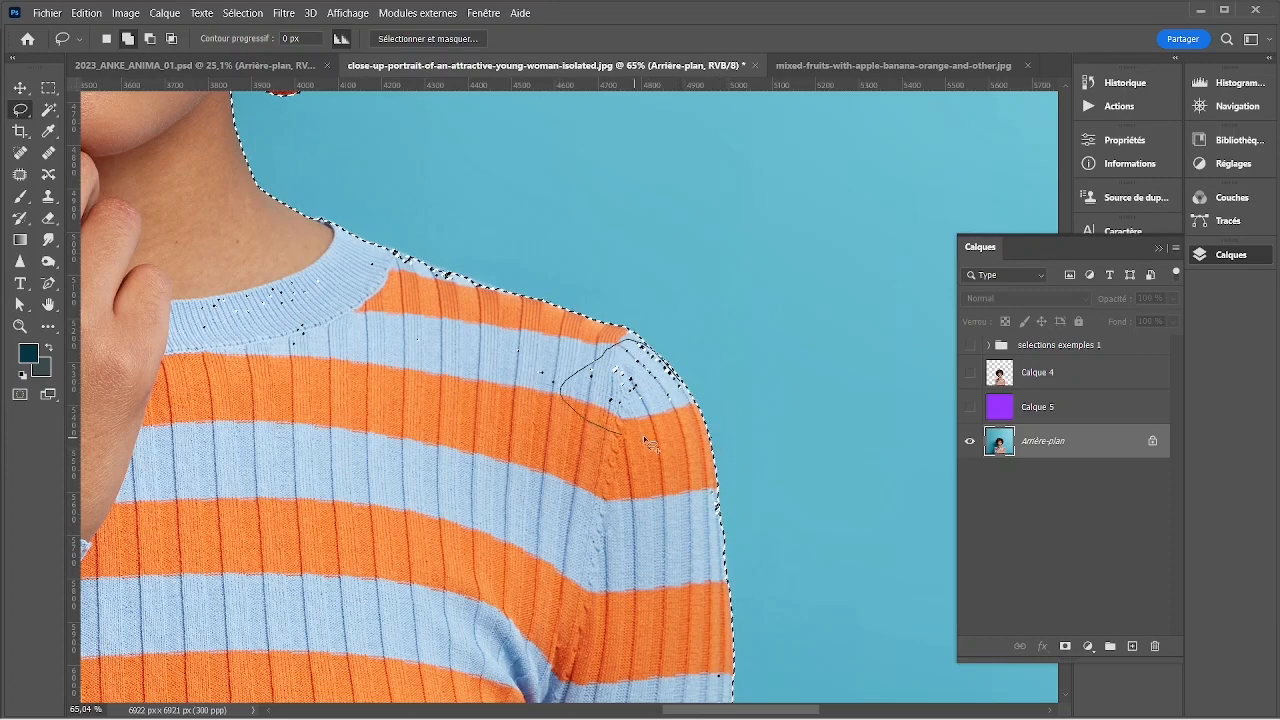
pyautogui.moveTo(643, 435); pyautogui.dragTo(640, 436)
pyautogui.scroll(3, 560, 400)
pyautogui.hscroll(-3, 560, 400)
pyautogui.moveTo(742, 455)
pyautogui.mouseDown()
pyautogui.moveTo(625, 393)
pyautogui.moveTo(450, 371)
pyautogui.mouseUp()
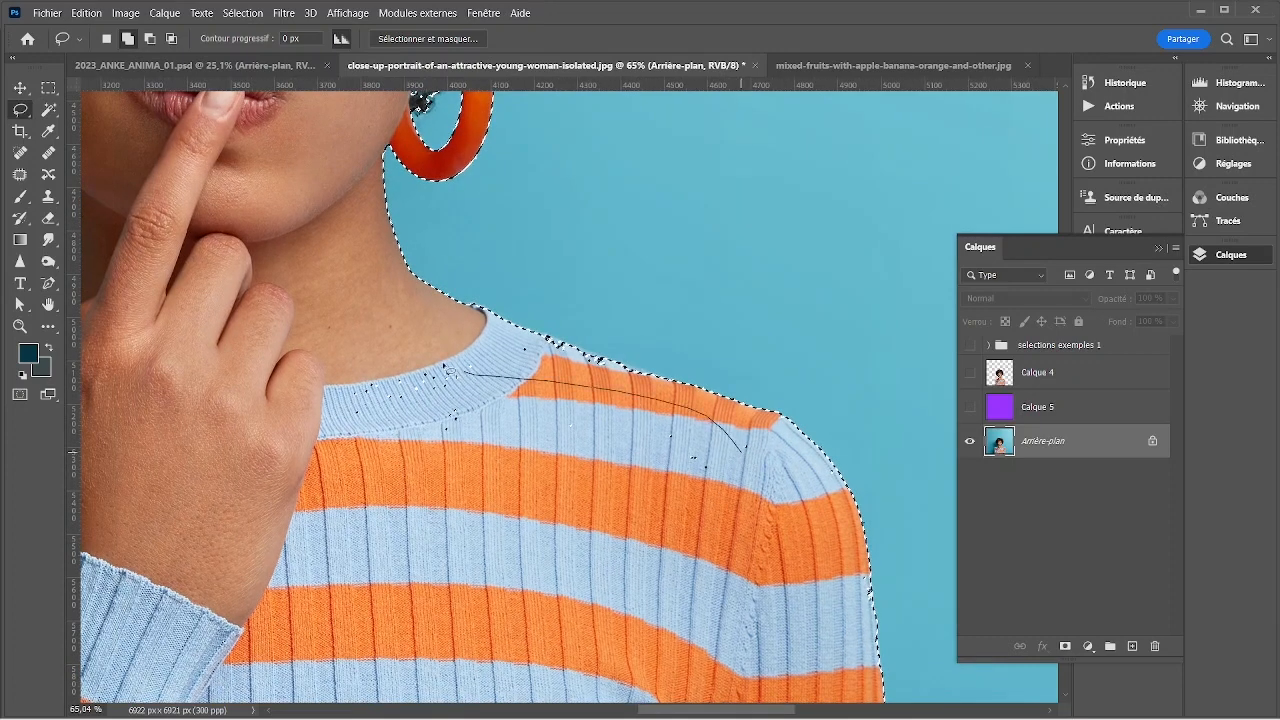
pyautogui.moveTo(336, 475)
pyautogui.mouseDown()
pyautogui.moveTo(728, 540)
pyautogui.moveTo(738, 530)
pyautogui.moveTo(701, 454)
pyautogui.moveTo(765, 454)
pyautogui.mouseUp()
pyautogui.scroll(-2, 700, 400)
pyautogui.hscroll(-5, 608, 329)
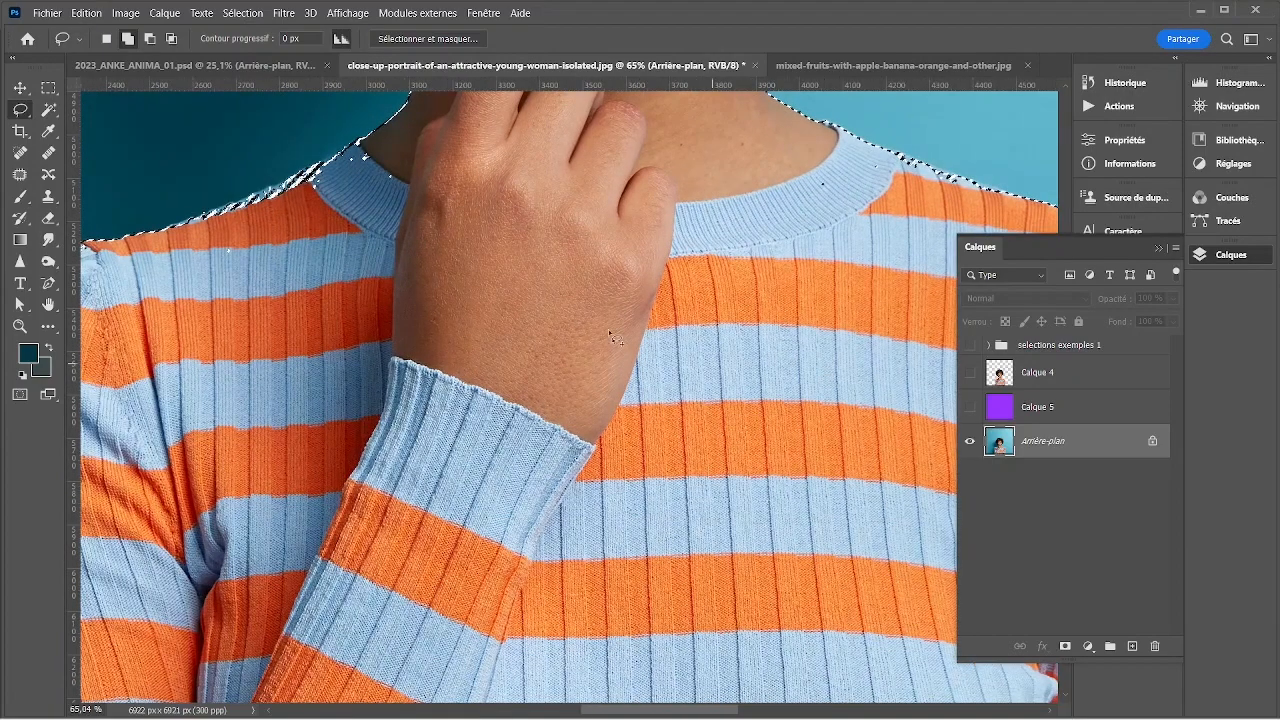
# - Add the unselected gaps along the dark-side shoulder between the collar and sleeve to the selection with the Lasso
pyautogui.scroll(3, 402, 437)
pyautogui.hscroll(-2, 402, 437)
pyautogui.moveTo(257, 437)
pyautogui.mouseDown()
pyautogui.moveTo(415, 356)
pyautogui.moveTo(497, 340)
pyautogui.moveTo(308, 442)
pyautogui.mouseUp()
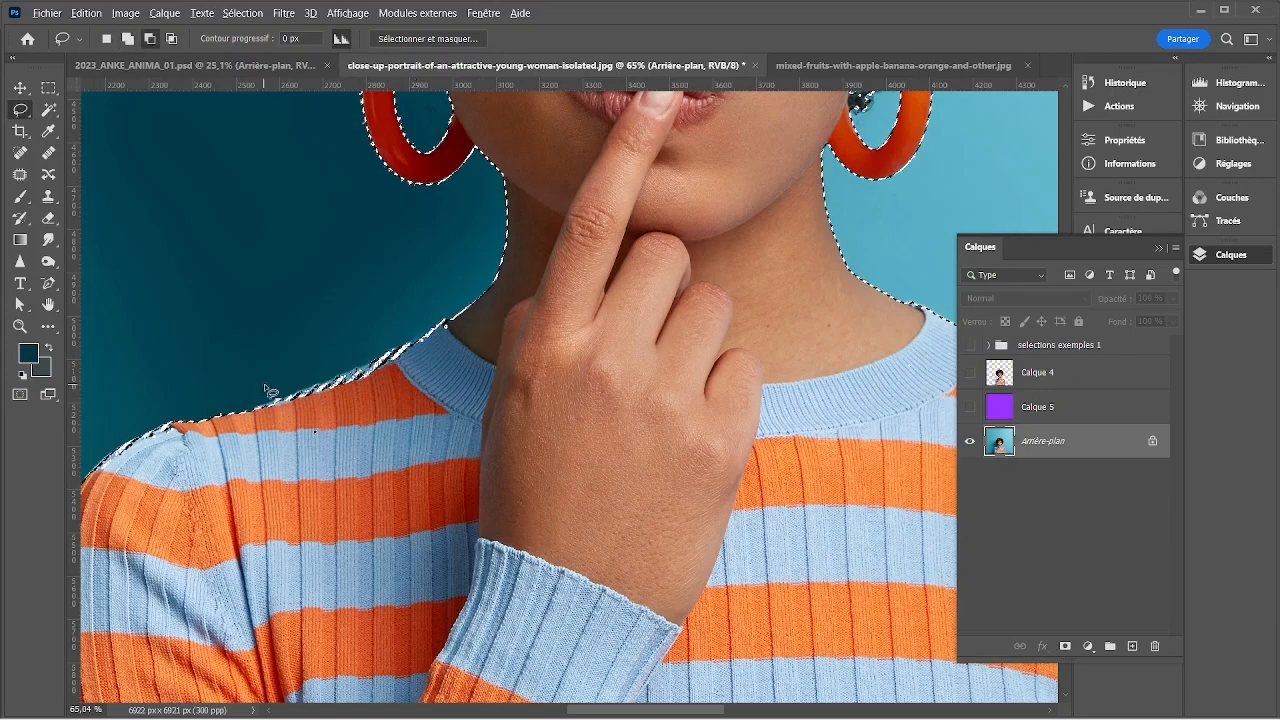
pyautogui.scroll(3, 279, 398)
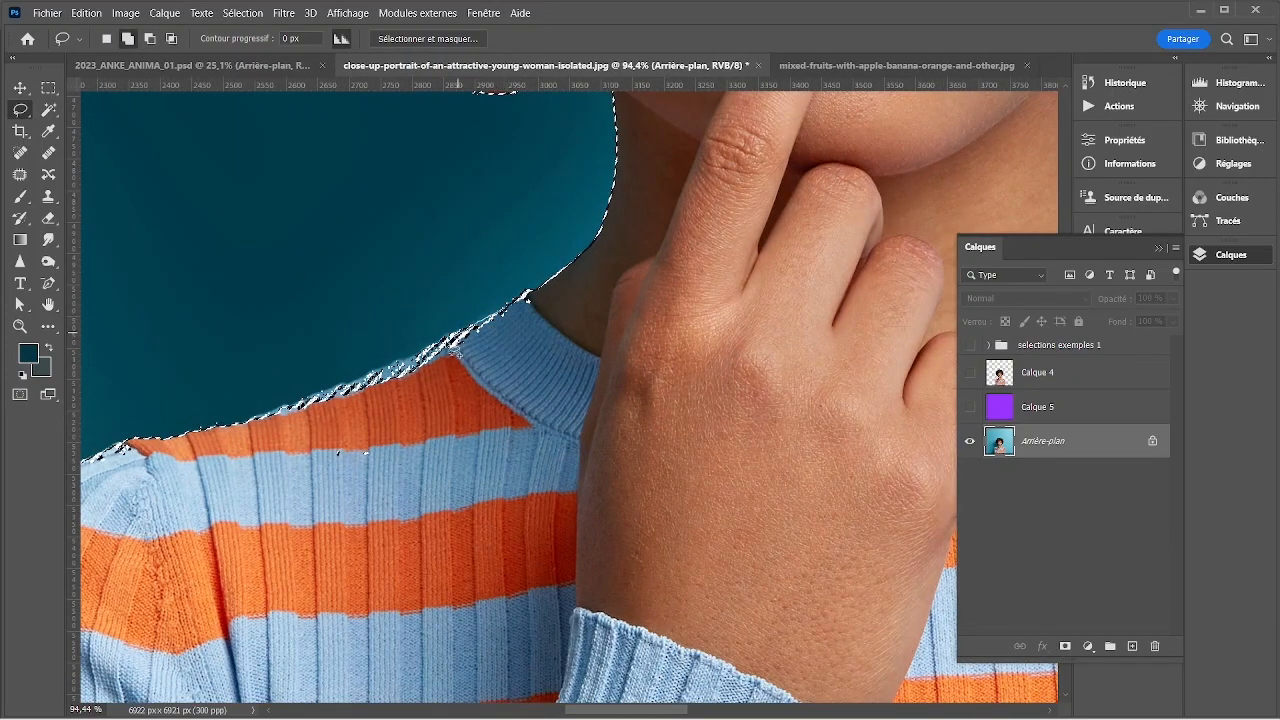
pyautogui.moveTo(357, 380)
pyautogui.mouseDown()
pyautogui.moveTo(235, 435)
pyautogui.moveTo(238, 415)
pyautogui.mouseUp()
pyautogui.scroll(2, 240, 415)
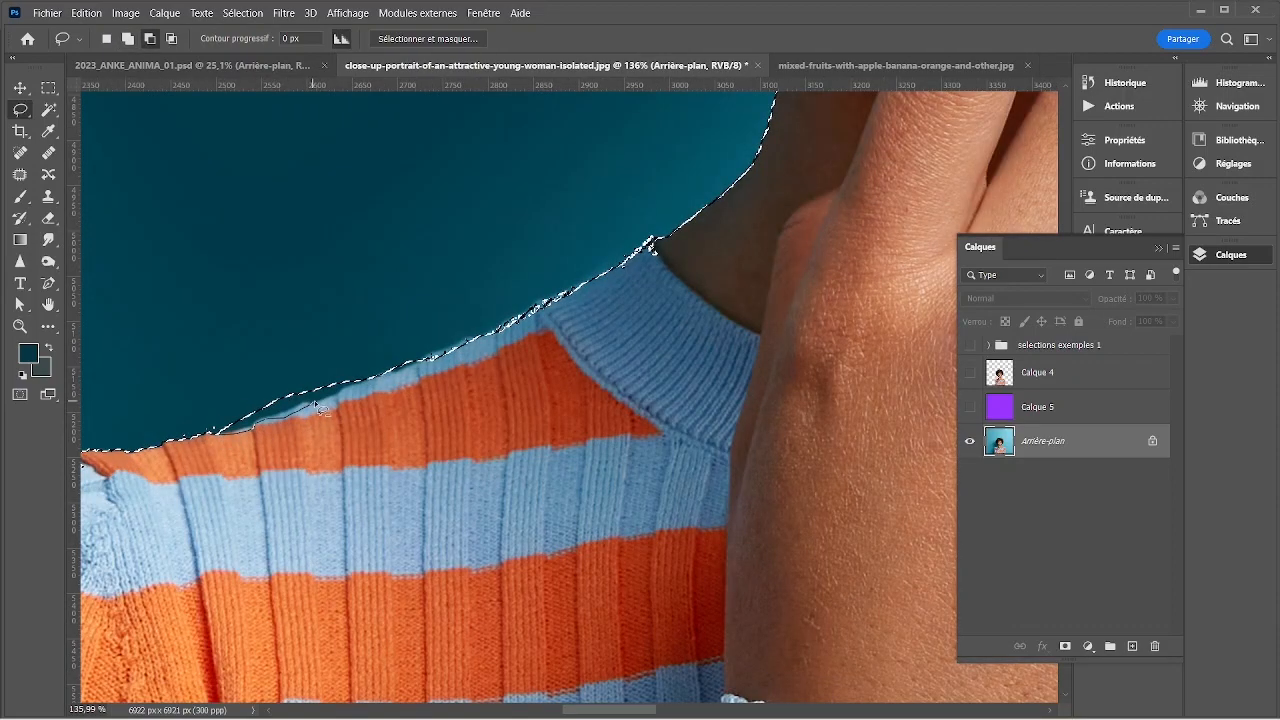
# - Trim the excess background from the selection along the dark-side shoulder and add the gaps on its rounded edge with the Lasso
pyautogui.moveTo(358, 395)
pyautogui.mouseDown()
pyautogui.moveTo(266, 366)
pyautogui.moveTo(290, 378)
pyautogui.mouseUp()
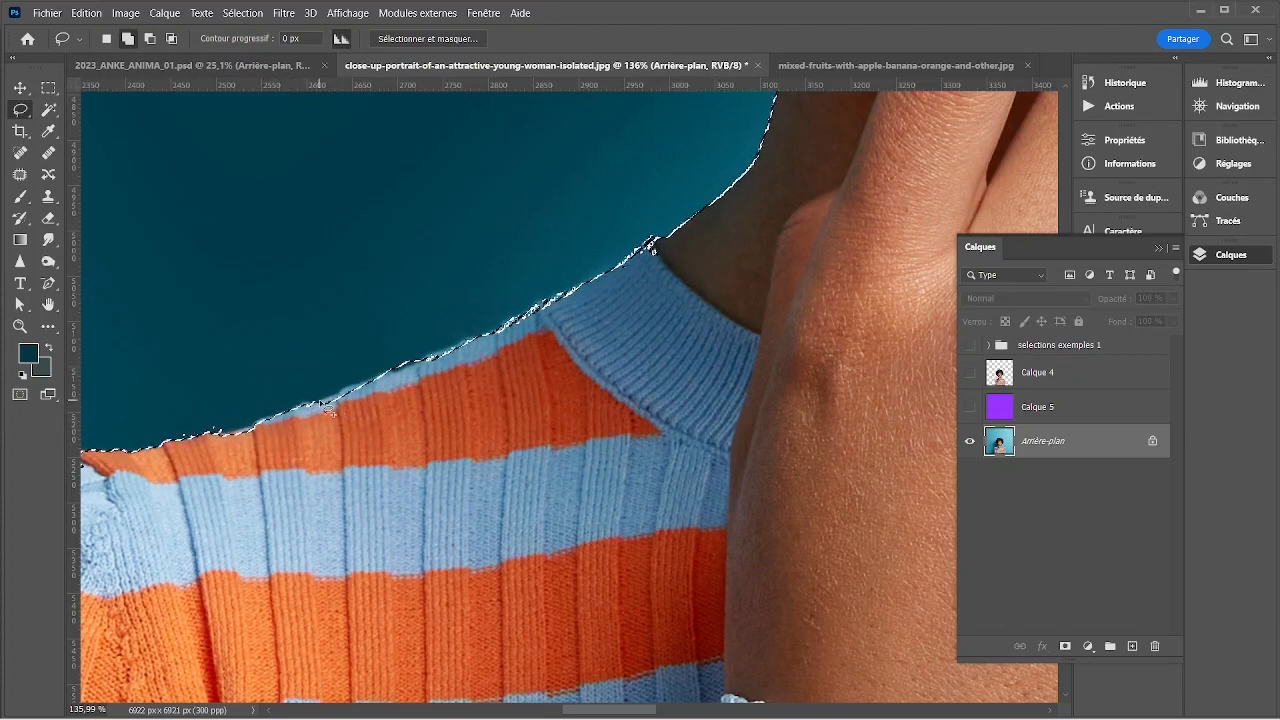
pyautogui.moveTo(336, 405)
pyautogui.mouseDown()
pyautogui.moveTo(413, 394)
pyautogui.moveTo(405, 375)
pyautogui.moveTo(393, 379)
pyautogui.moveTo(424, 376)
pyautogui.moveTo(424, 362)
pyautogui.moveTo(381, 364)
pyautogui.mouseUp()
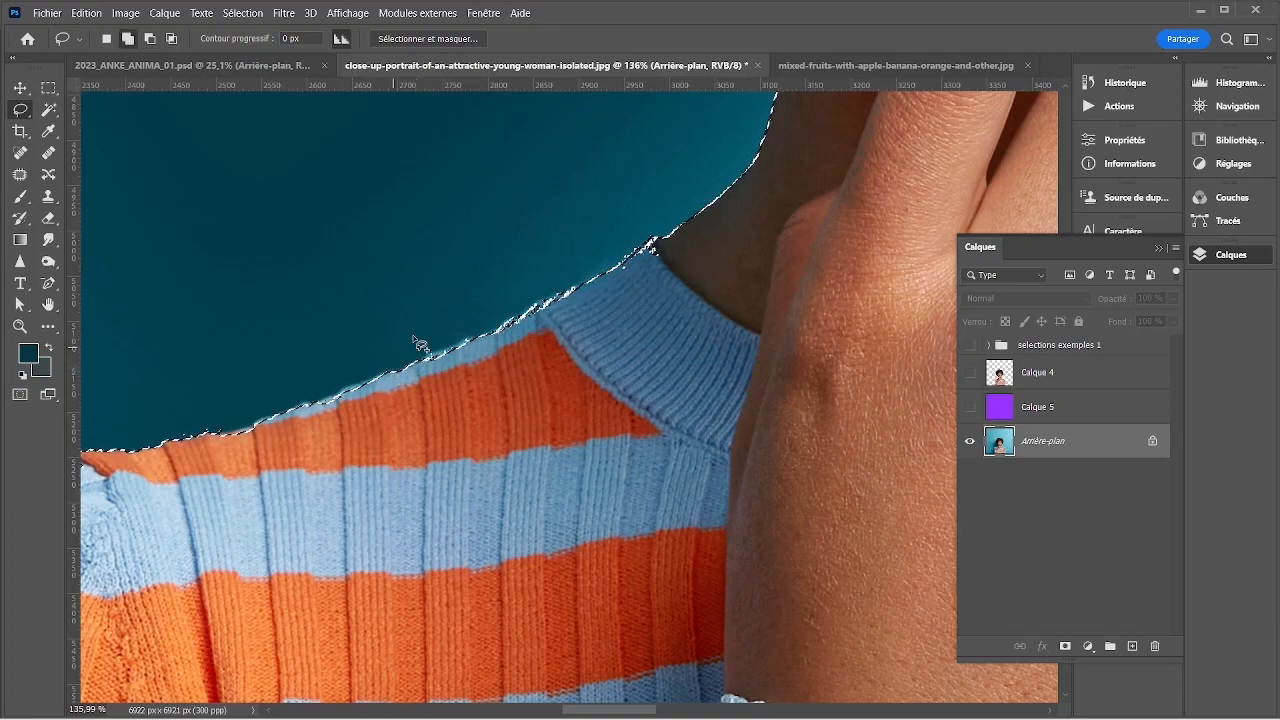
pyautogui.scroll(-5, 668, 270)
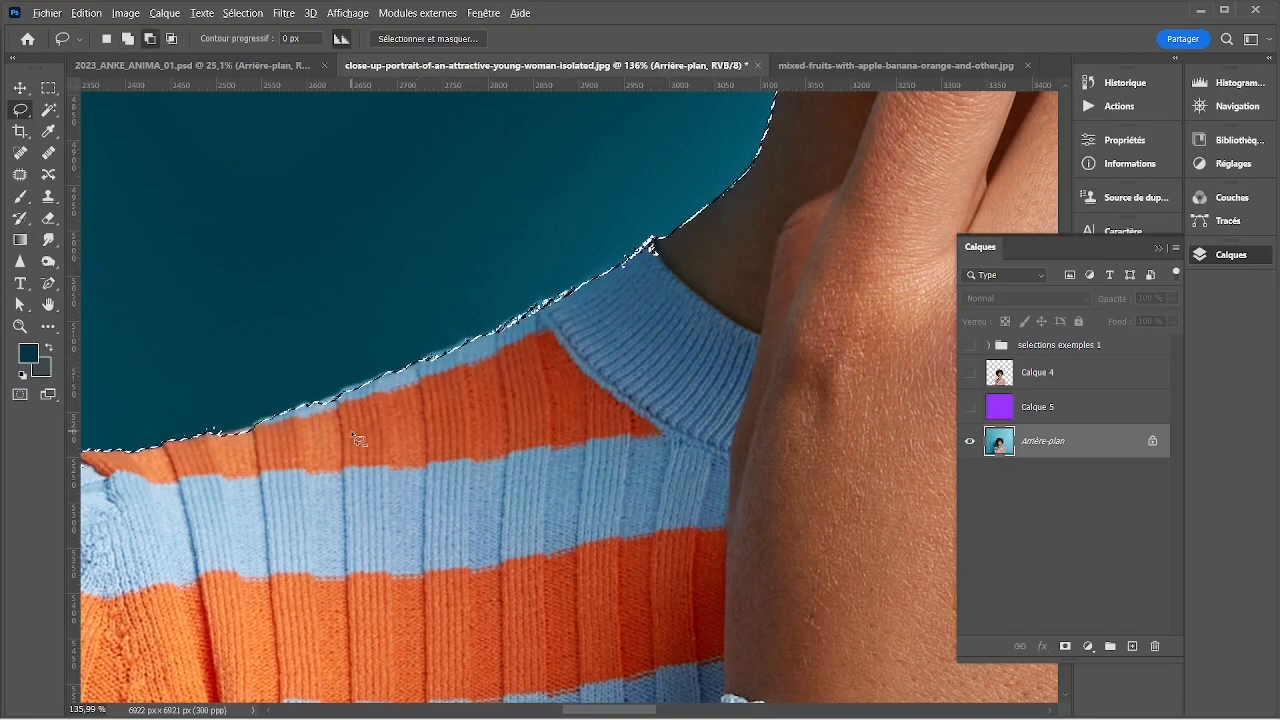
pyautogui.scroll(5, 155, 490)
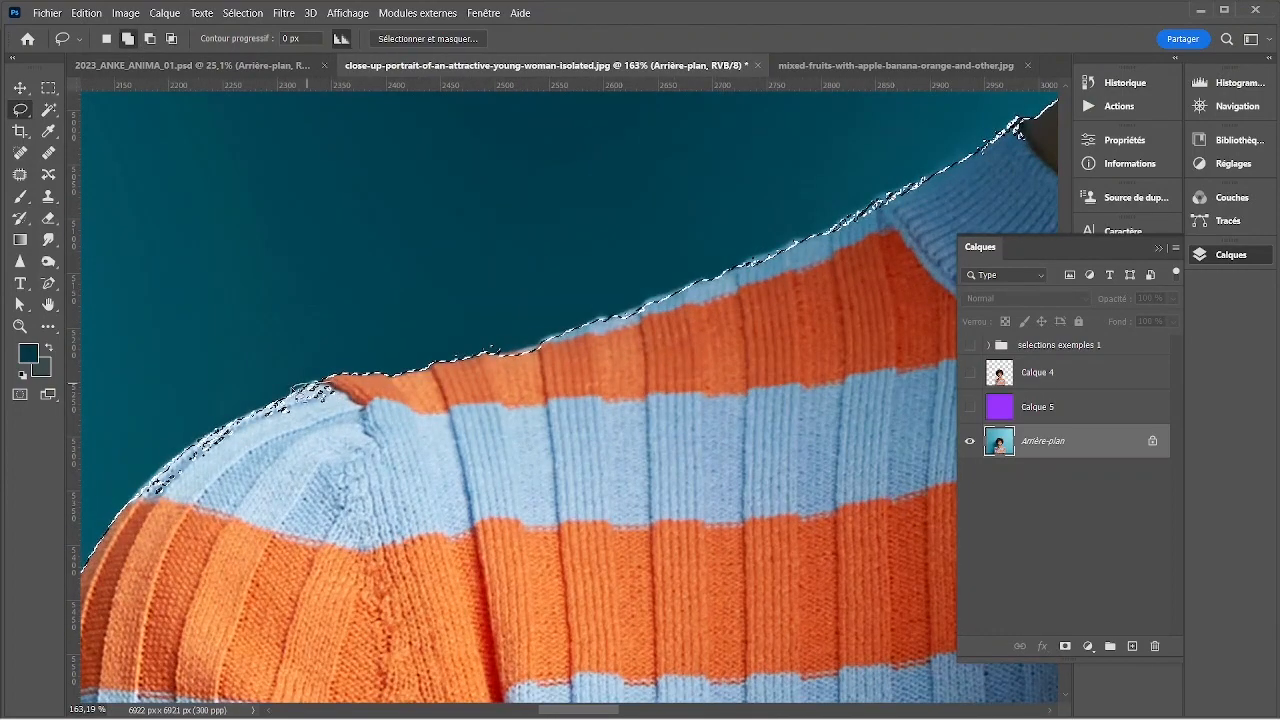
pyautogui.moveTo(152, 490); pyautogui.dragTo(345, 390)
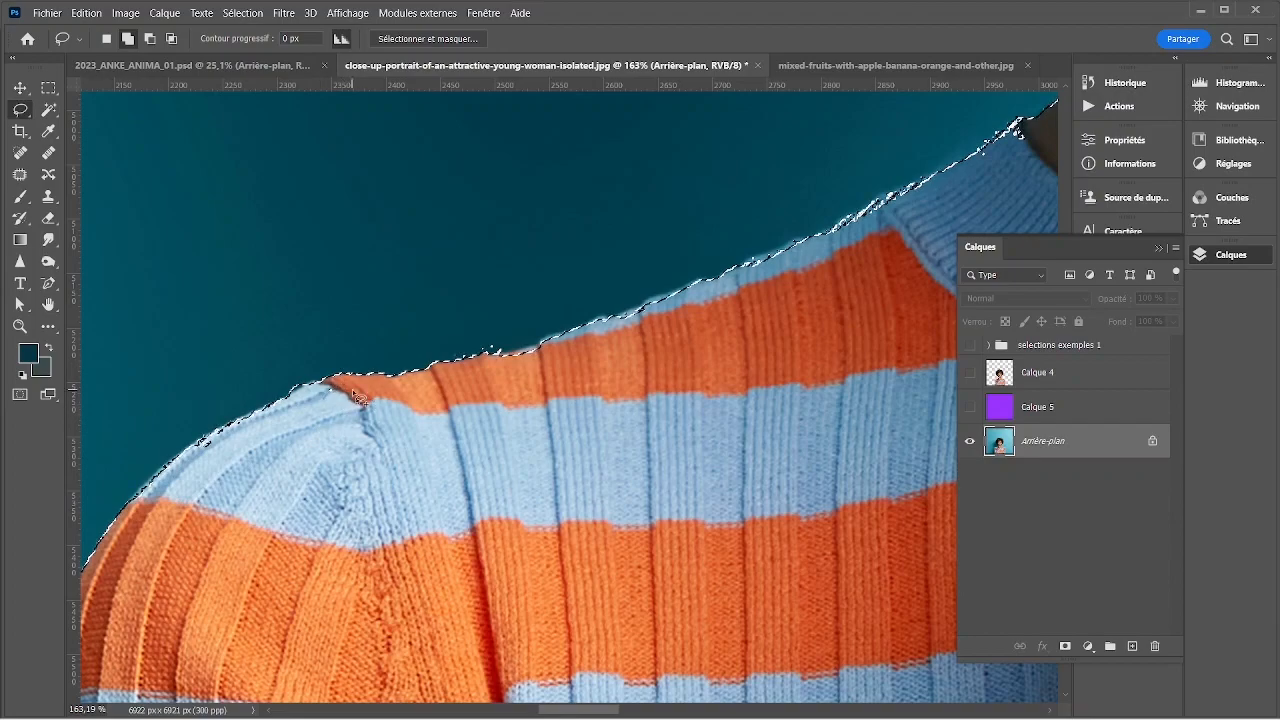
# - Examine the selection outline around the woman's hair, earrings, shoulders and sweater
pyautogui.scroll(-6, 350, 418)
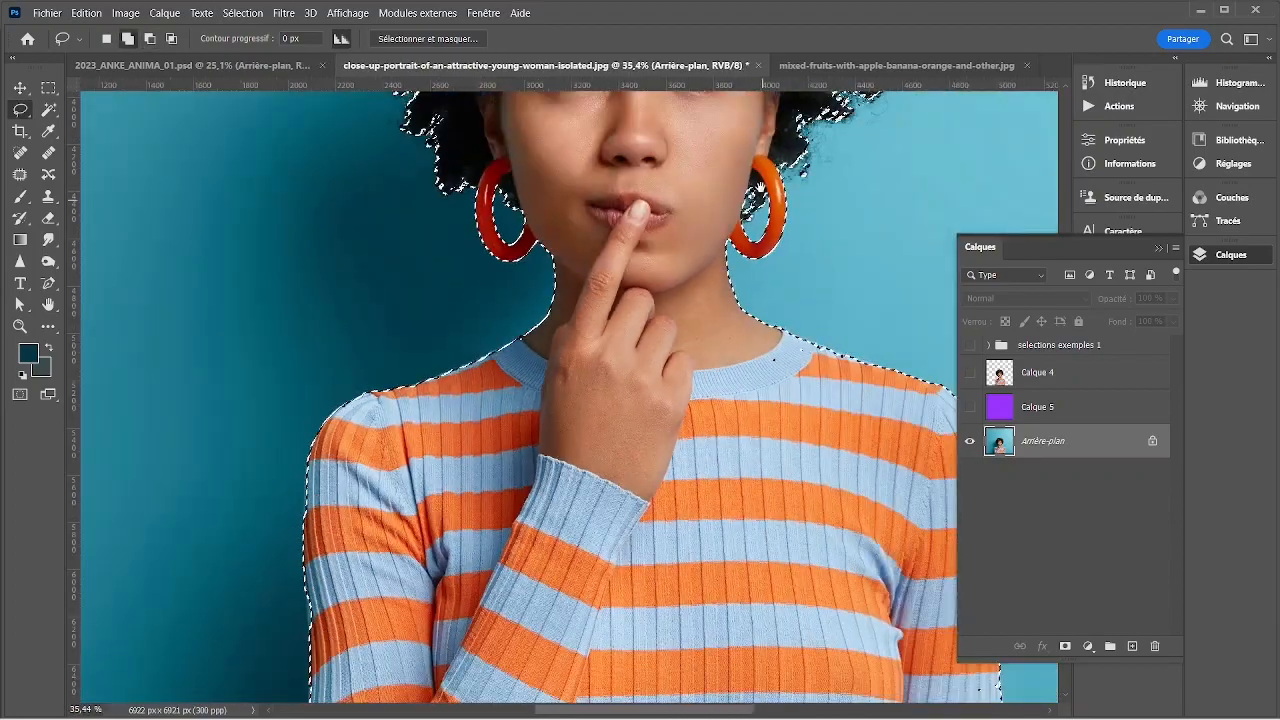
pyautogui.moveTo(760, 187); pyautogui.dragTo(546, 377)
pyautogui.moveTo(465, 204); pyautogui.dragTo(500, 449)
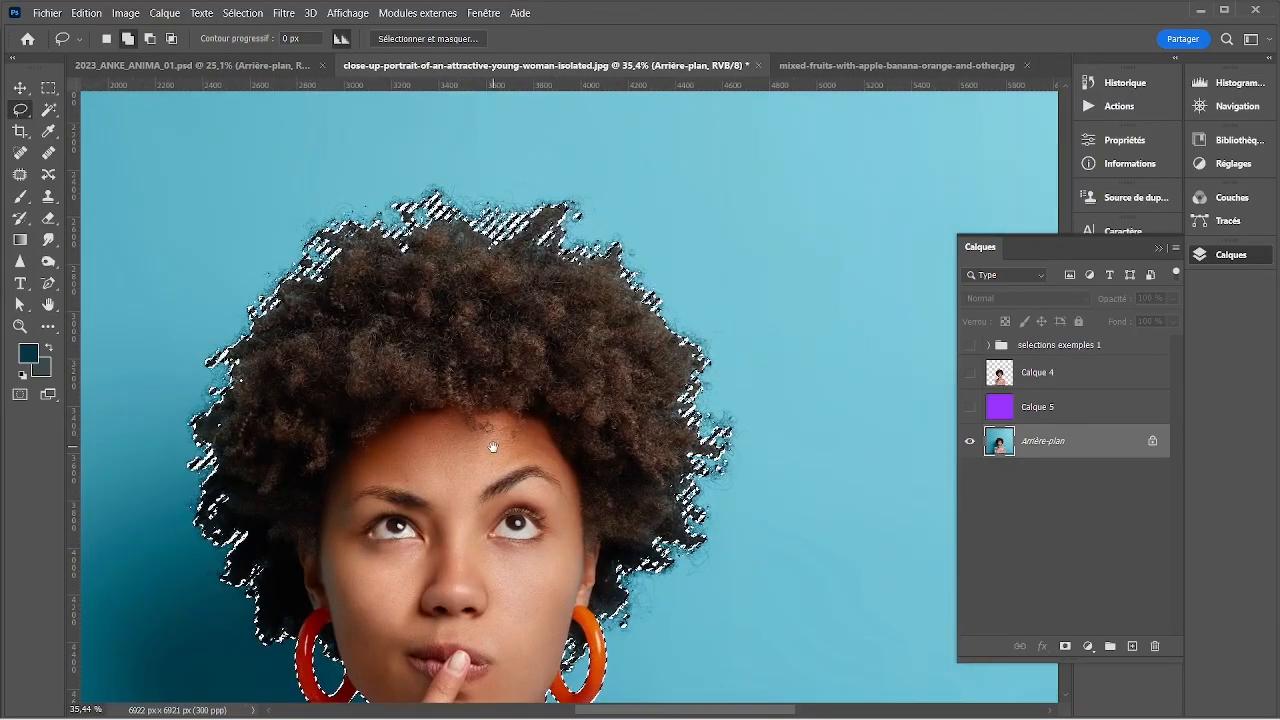
pyautogui.scroll(-1, 648, 502)
pyautogui.scroll(-1, 648, 502)
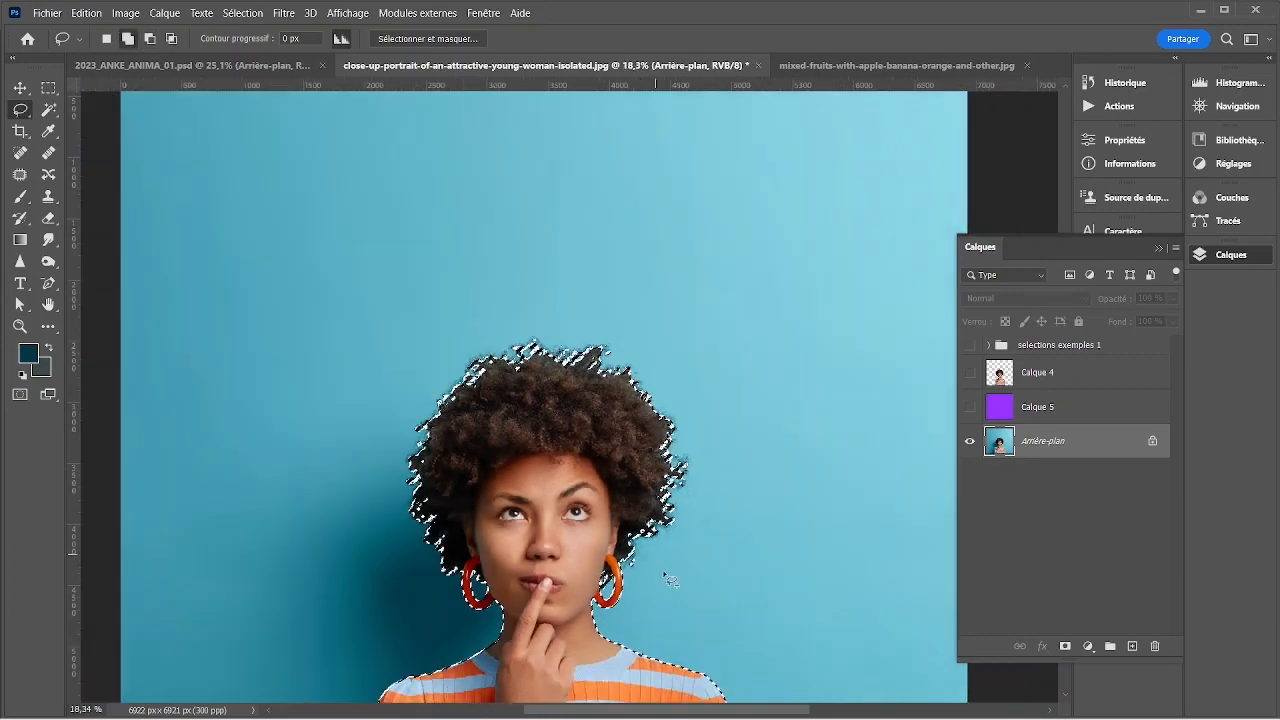
pyautogui.moveTo(672, 580); pyautogui.dragTo(678, 298)
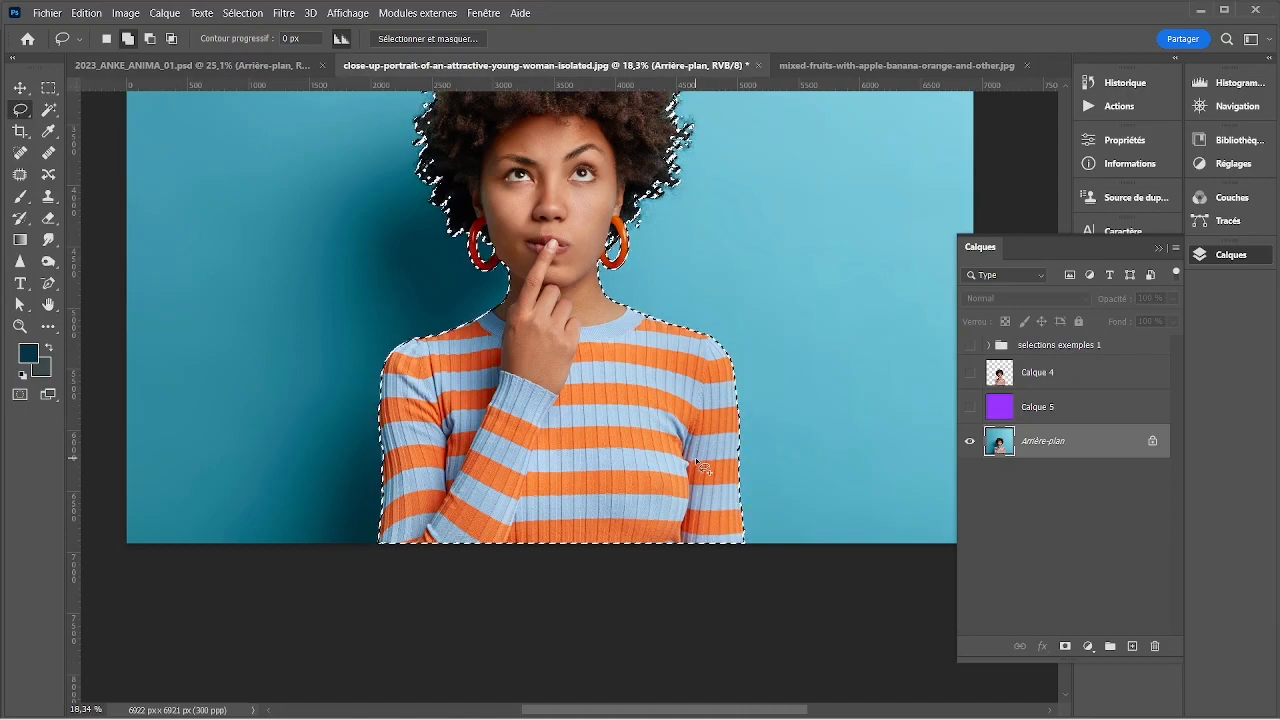
pyautogui.scroll(1, 570, 327)
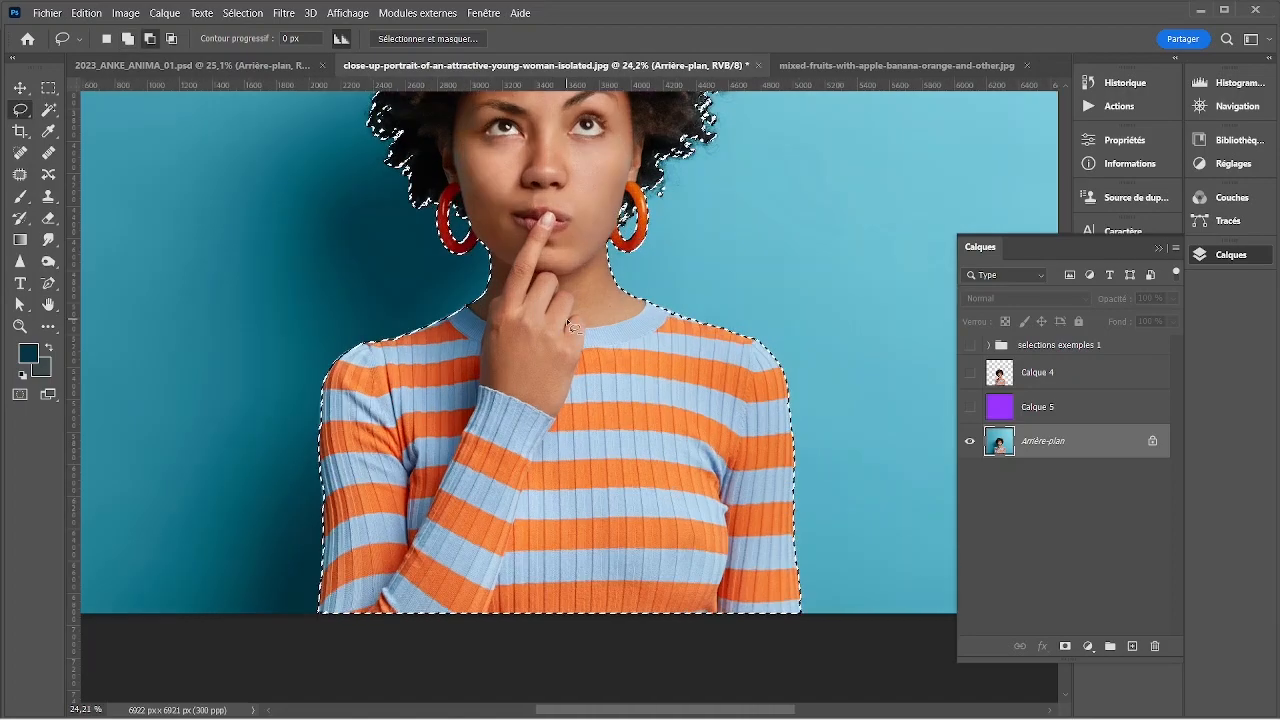
pyautogui.scroll(1, 566, 318)
pyautogui.scroll(5, 745, 398)
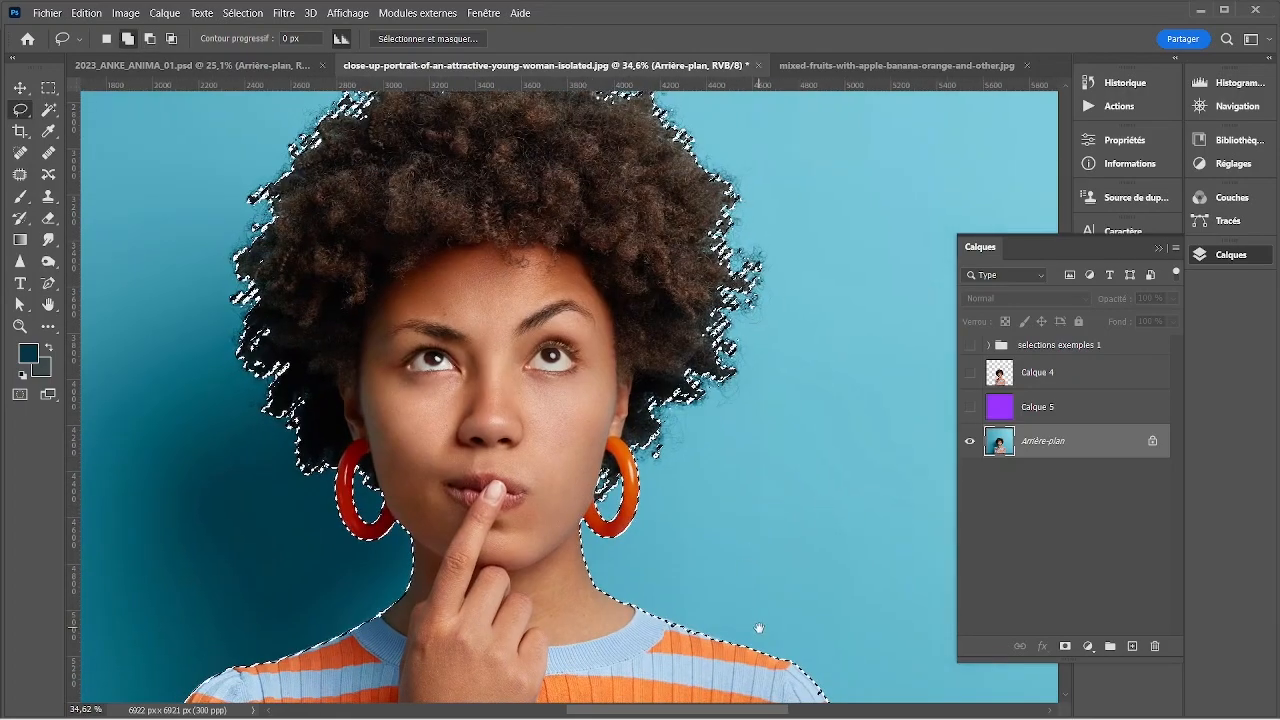
pyautogui.scroll(-5, 759, 628)
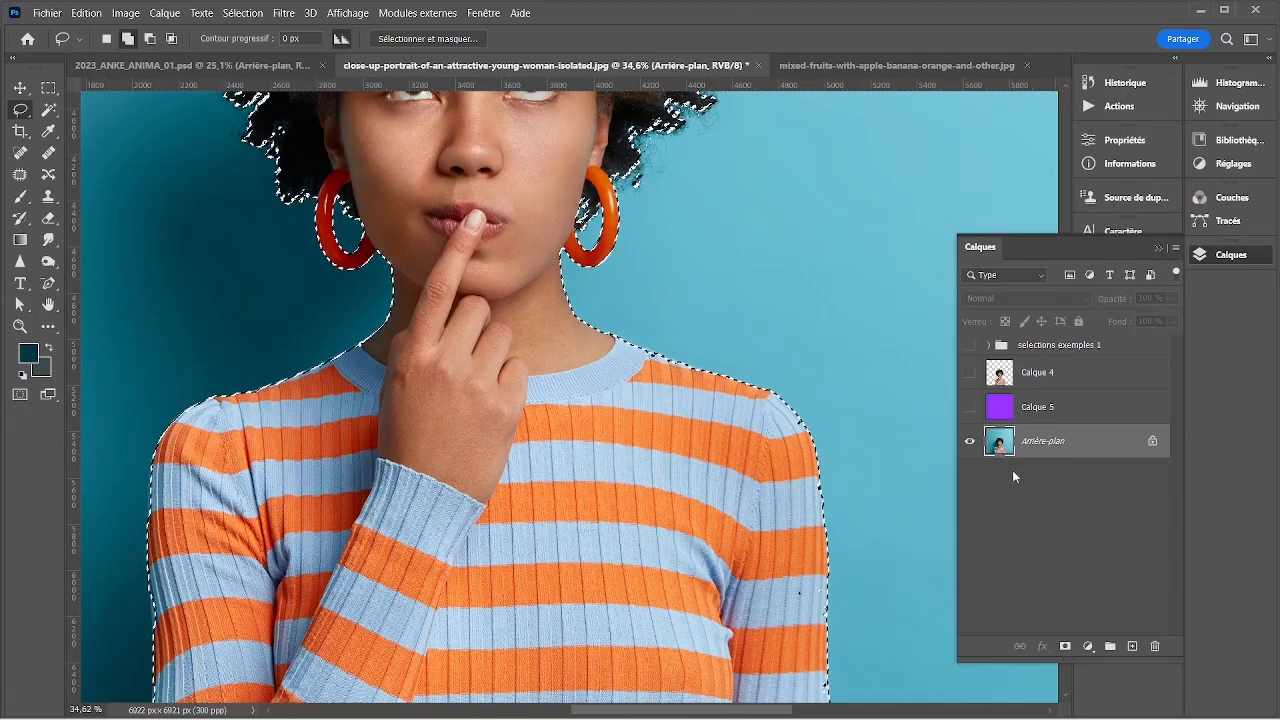
# - Copy the selected woman to a new layer above the purple Calque 5, show the purple layer and check the neck and collar edges
pyautogui.hotkey('ctrl', 'j')
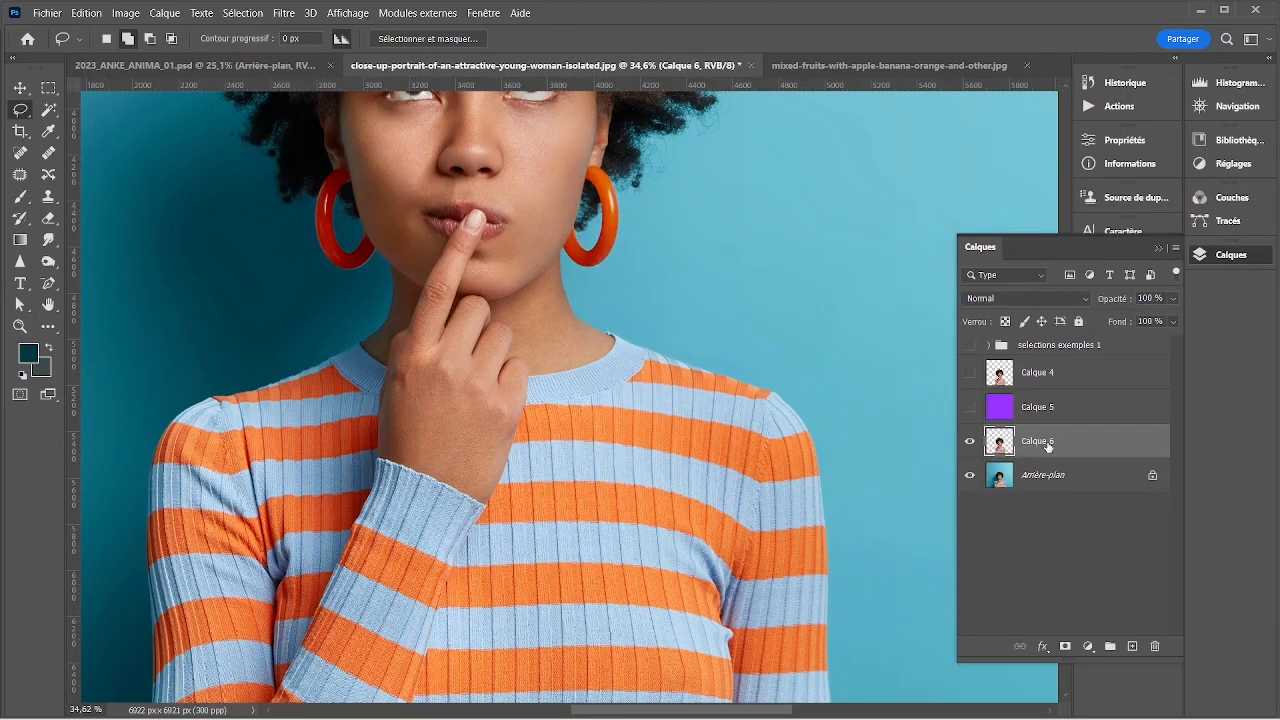
pyautogui.moveTo(1048, 446); pyautogui.dragTo(980, 406)
pyautogui.click(969, 445)
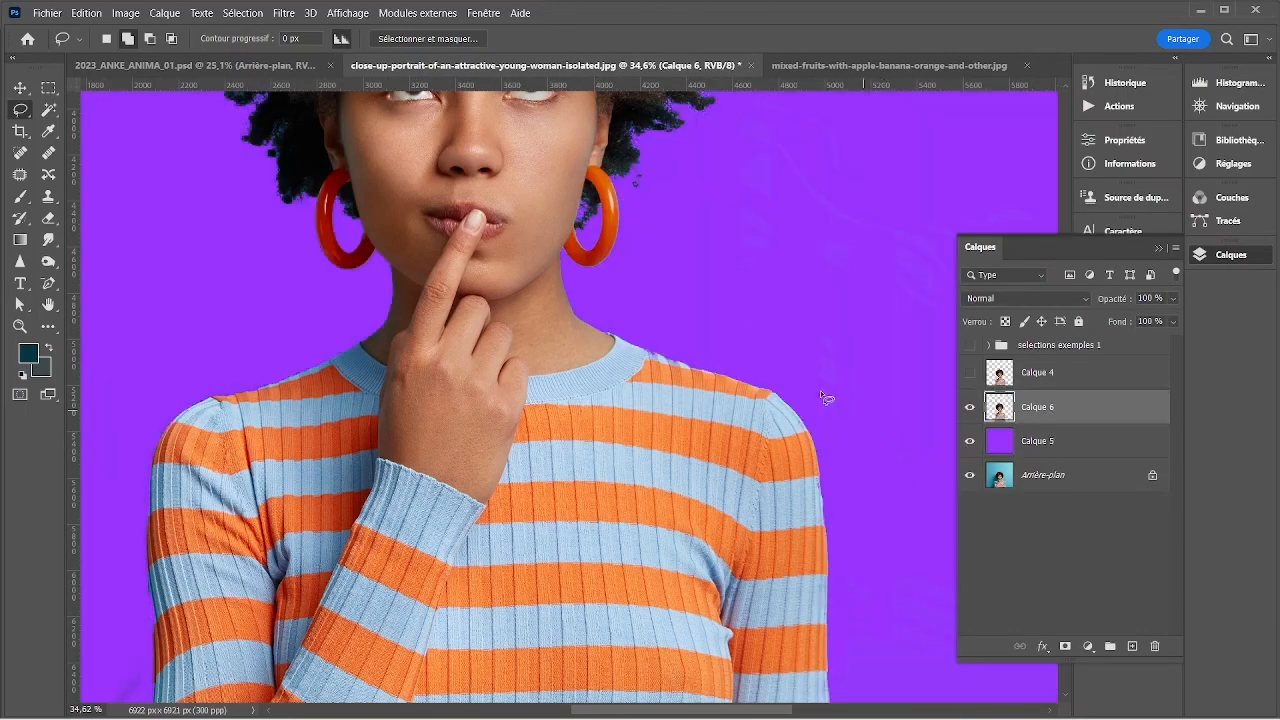
pyautogui.scroll(8, 820, 390)
pyautogui.scroll(4, 665, 378)
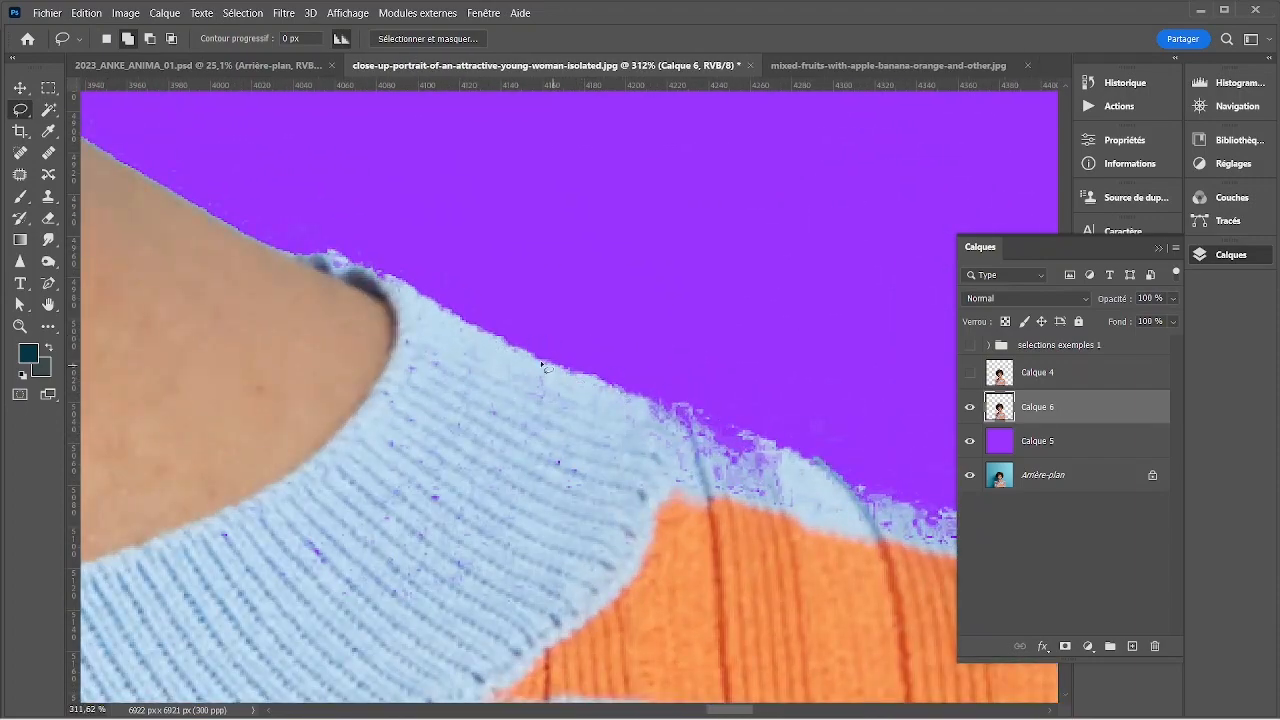
pyautogui.moveTo(260, 252); pyautogui.dragTo(491, 378)
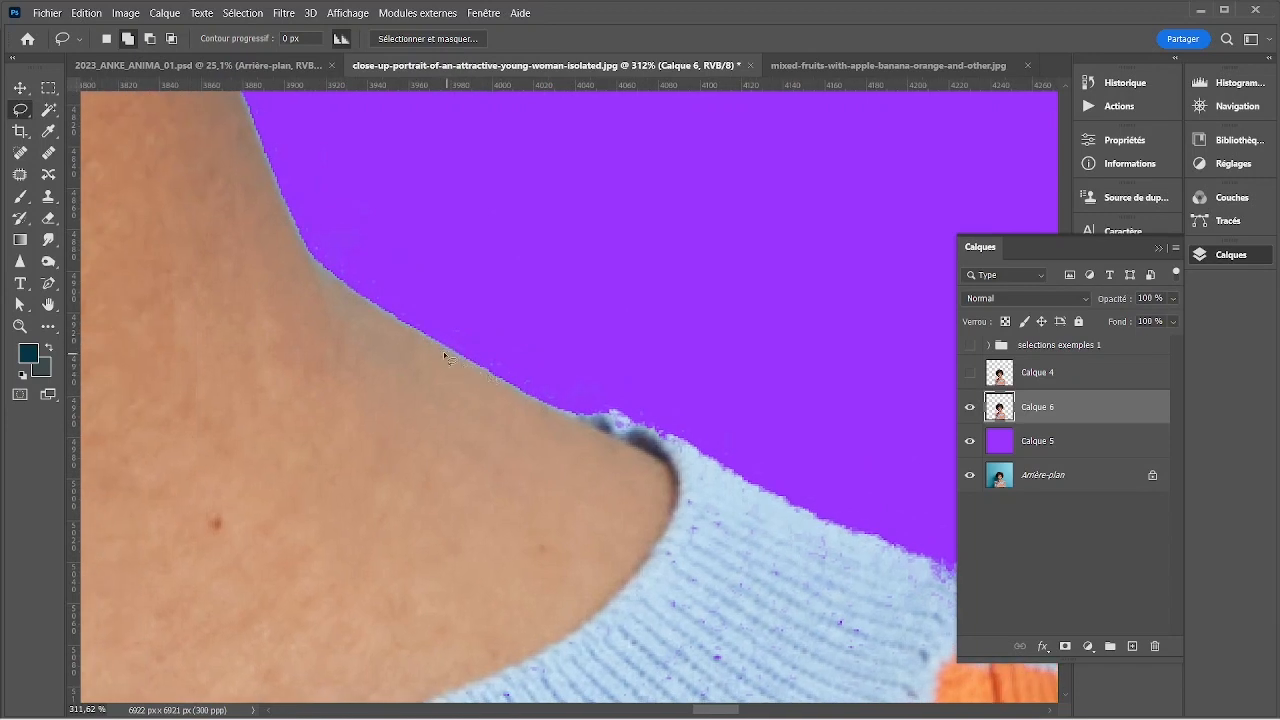
# - Hide the purple layer and undo the layer copy and reordering to return to the active selection on the background layer
pyautogui.click(969, 441)
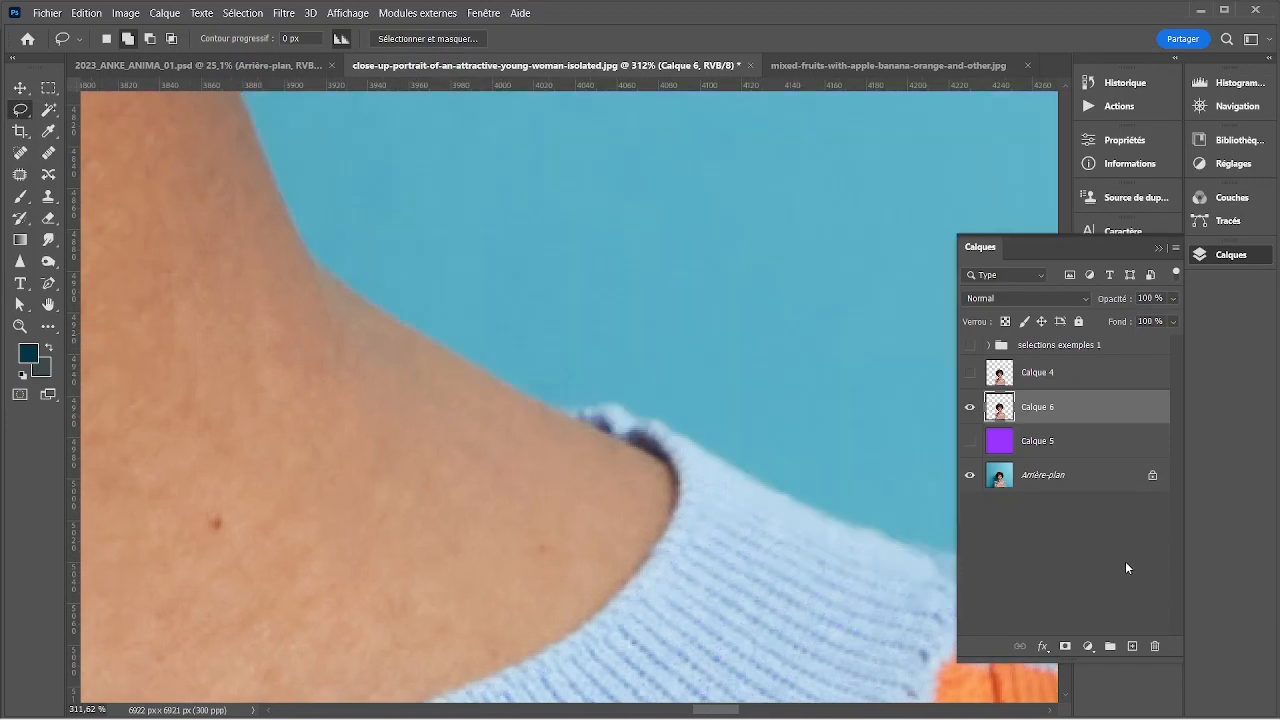
pyautogui.hotkey('ctrl', '[')
pyautogui.hotkey('ctrl', 'z')
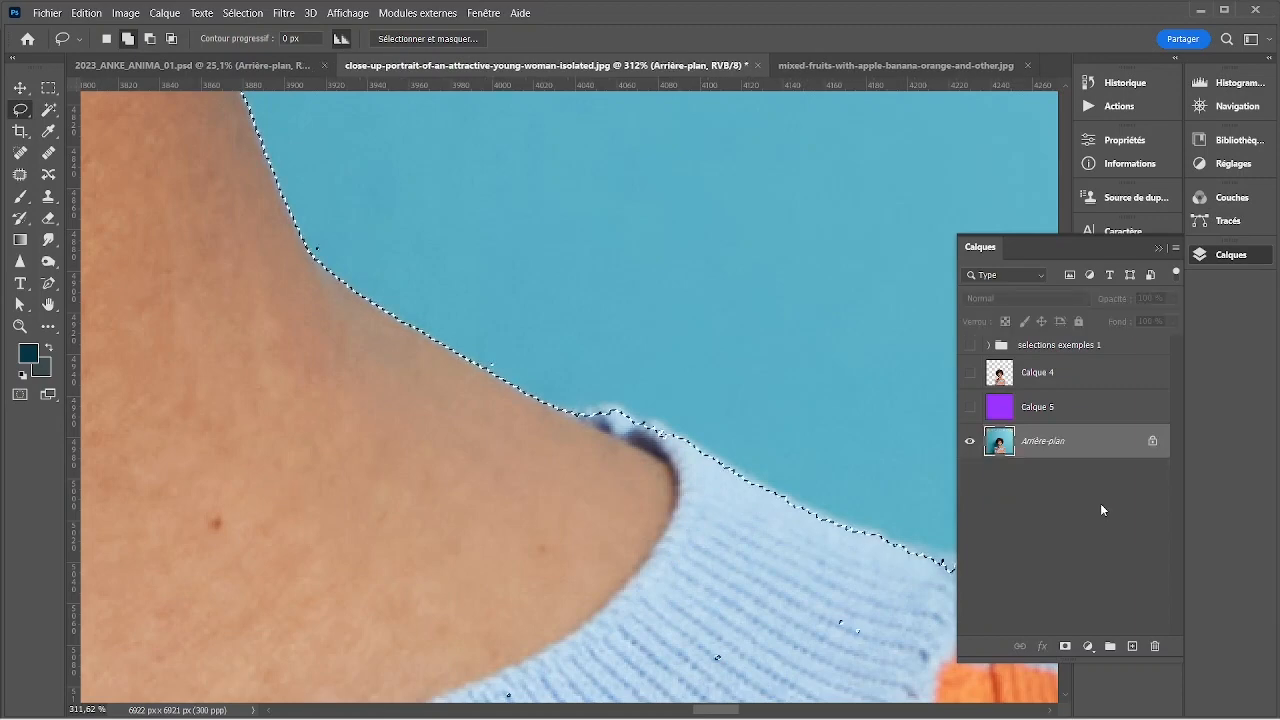
pyautogui.click(240, 14)
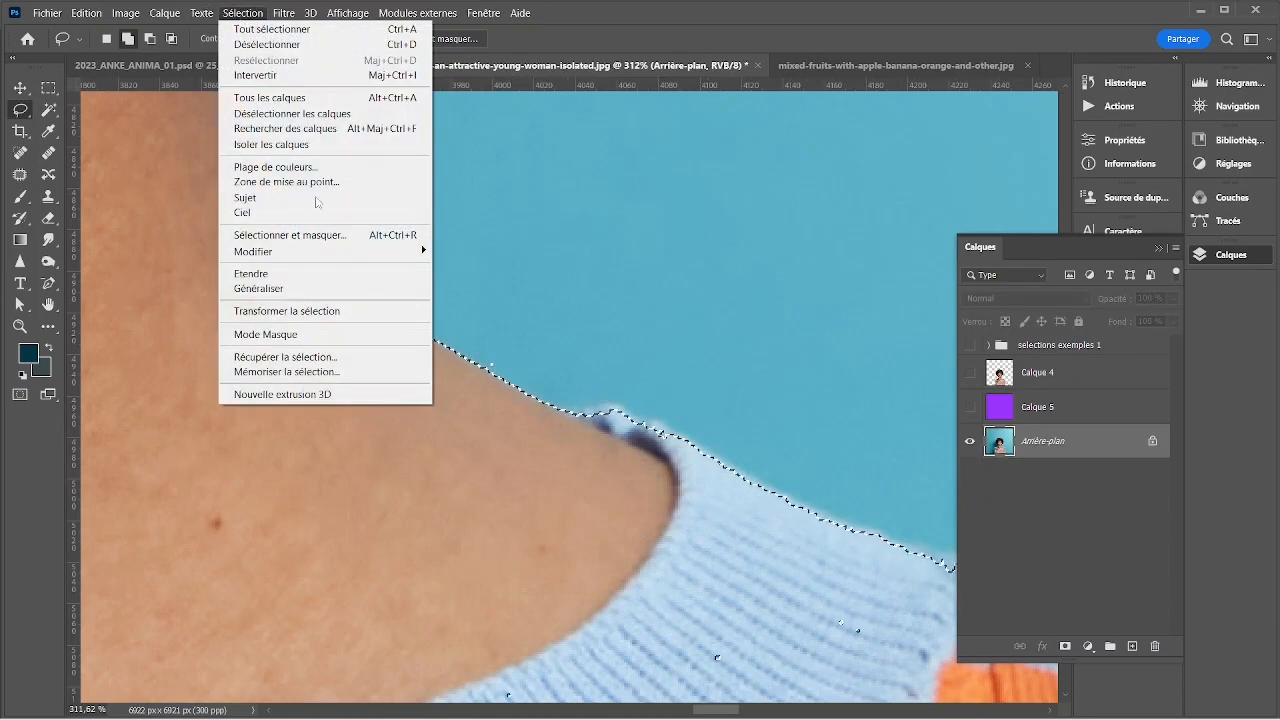
pyautogui.moveTo(347, 254)
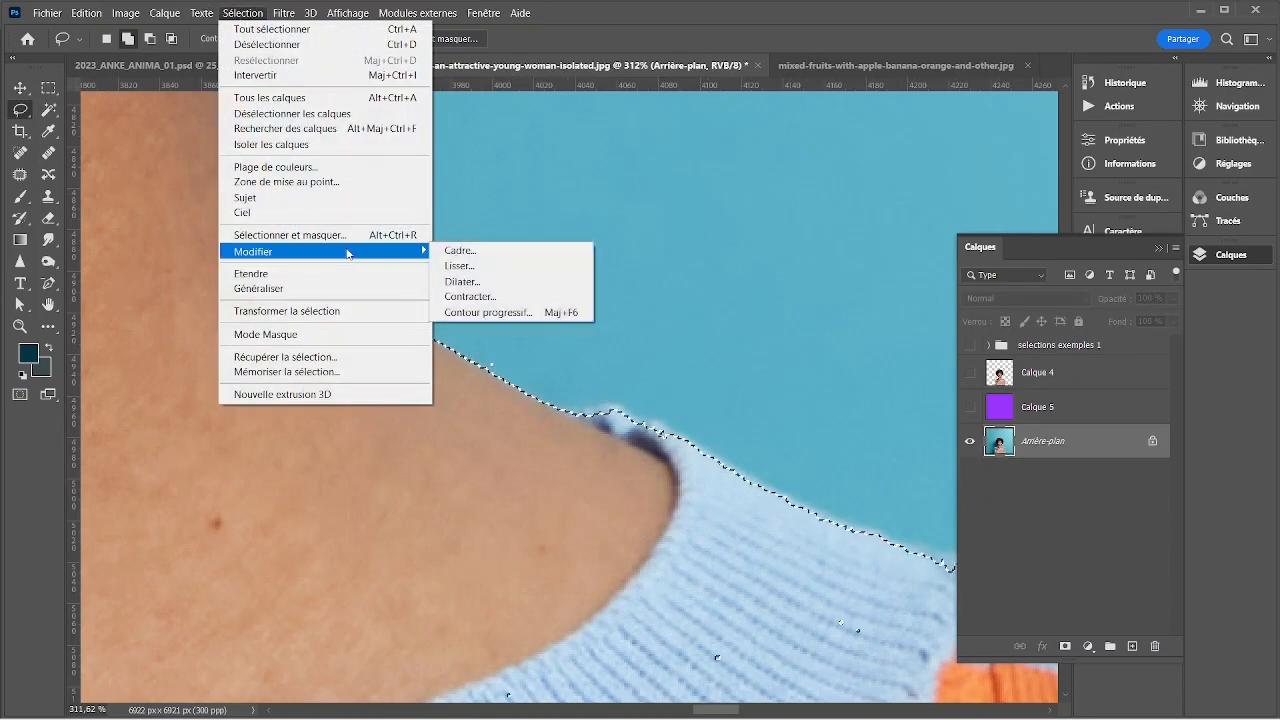
pyautogui.click(466, 282)
pyautogui.press('Return')
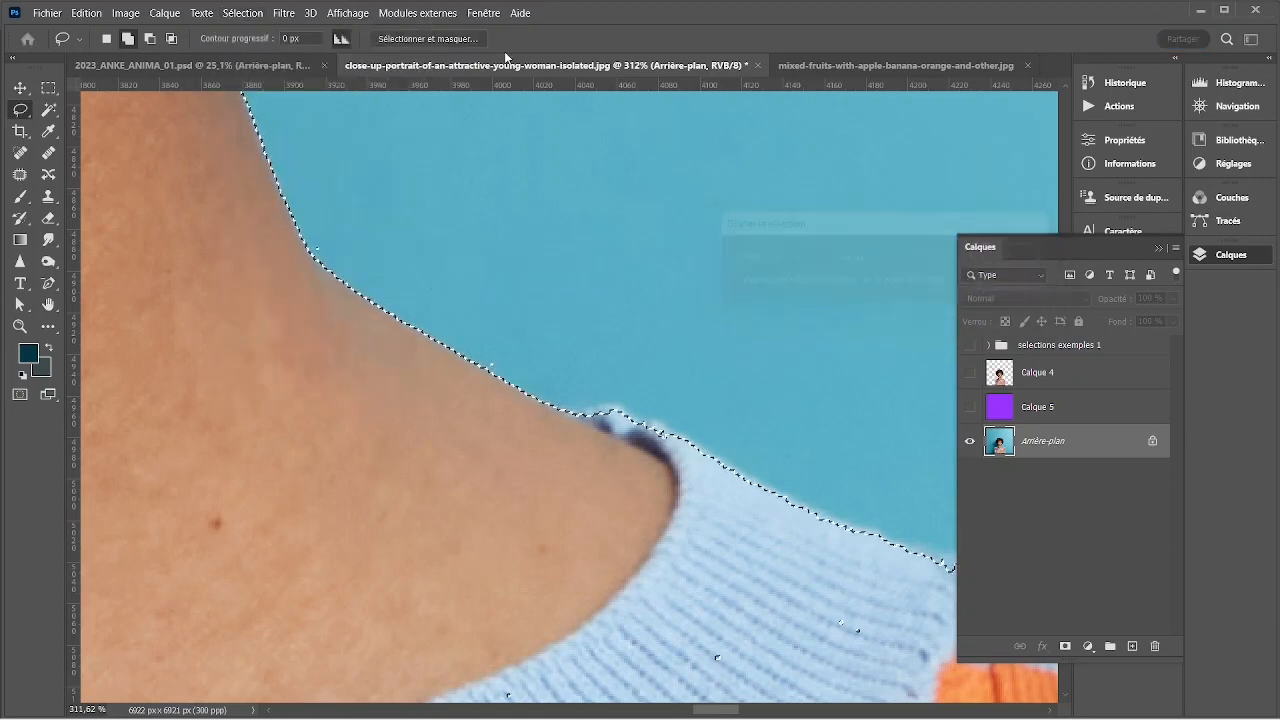
# - Contract the woman's selection by 1 pixel
pyautogui.click(231, 14)
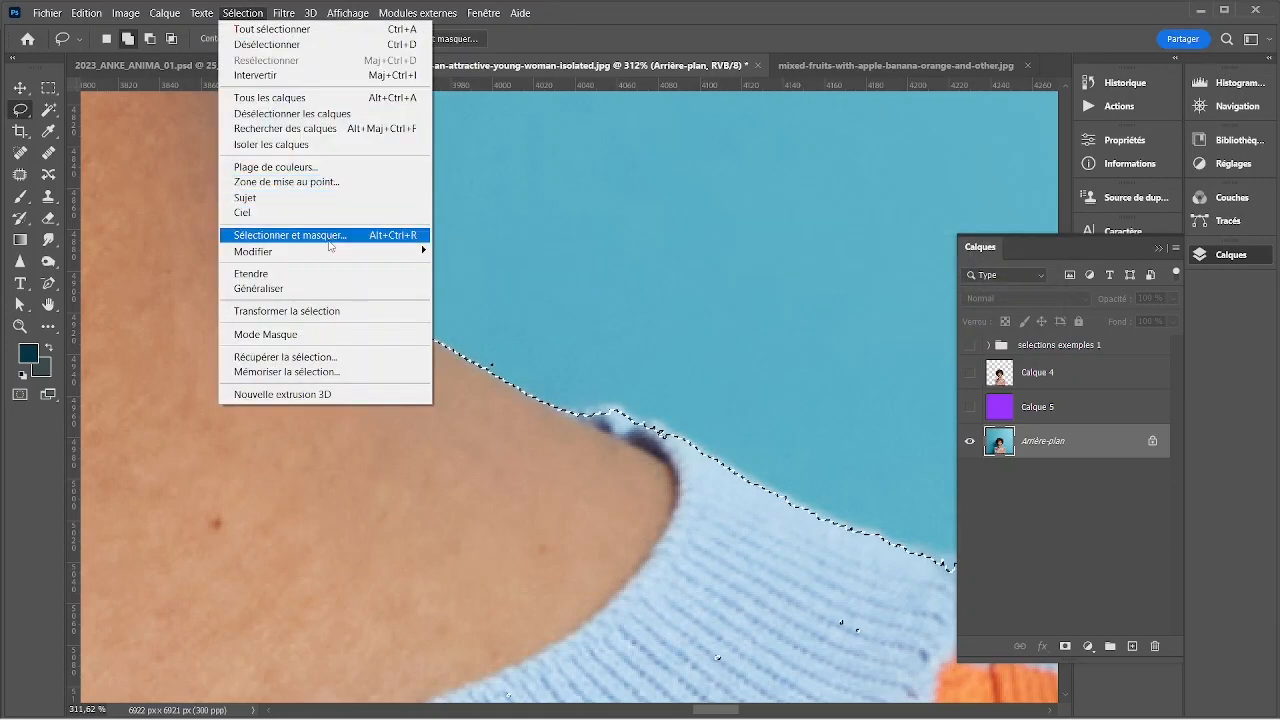
pyautogui.moveTo(329, 251)
pyautogui.click(480, 296)
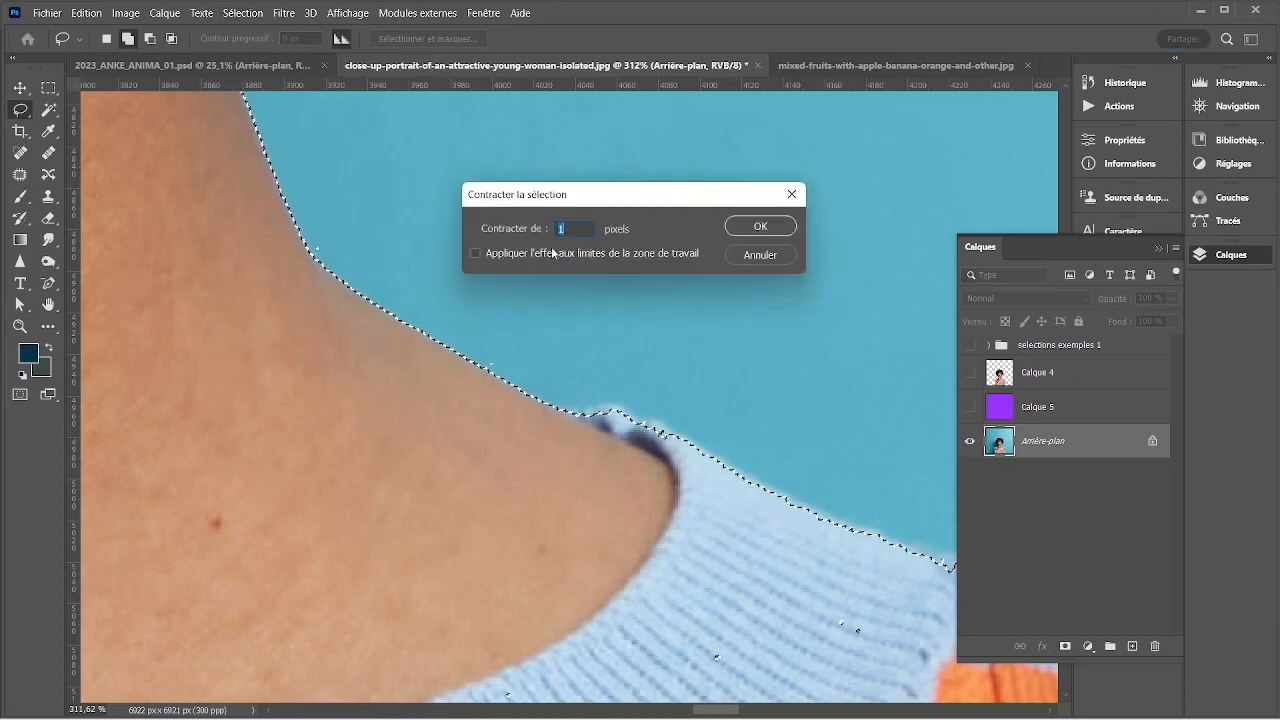
pyautogui.press('Return')
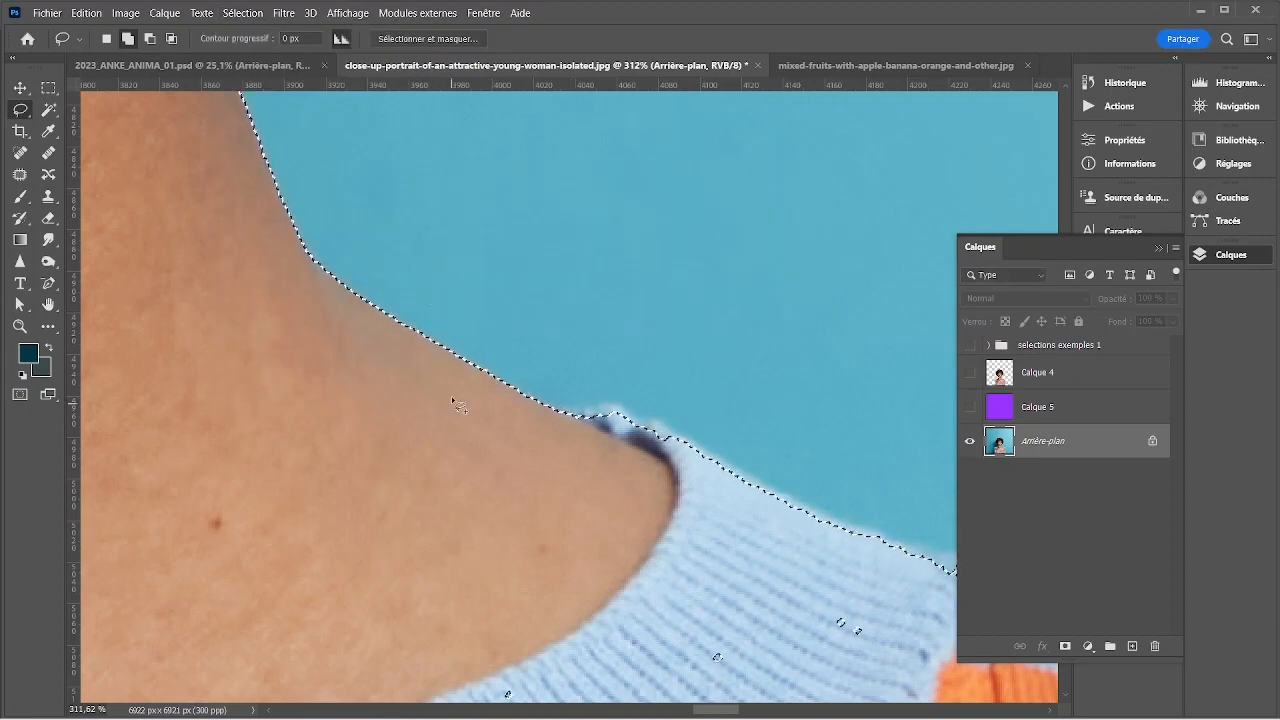
# - Feather the contracted selection with a radius of 1 pixel
pyautogui.click(201, 14)
pyautogui.click(228, 13)
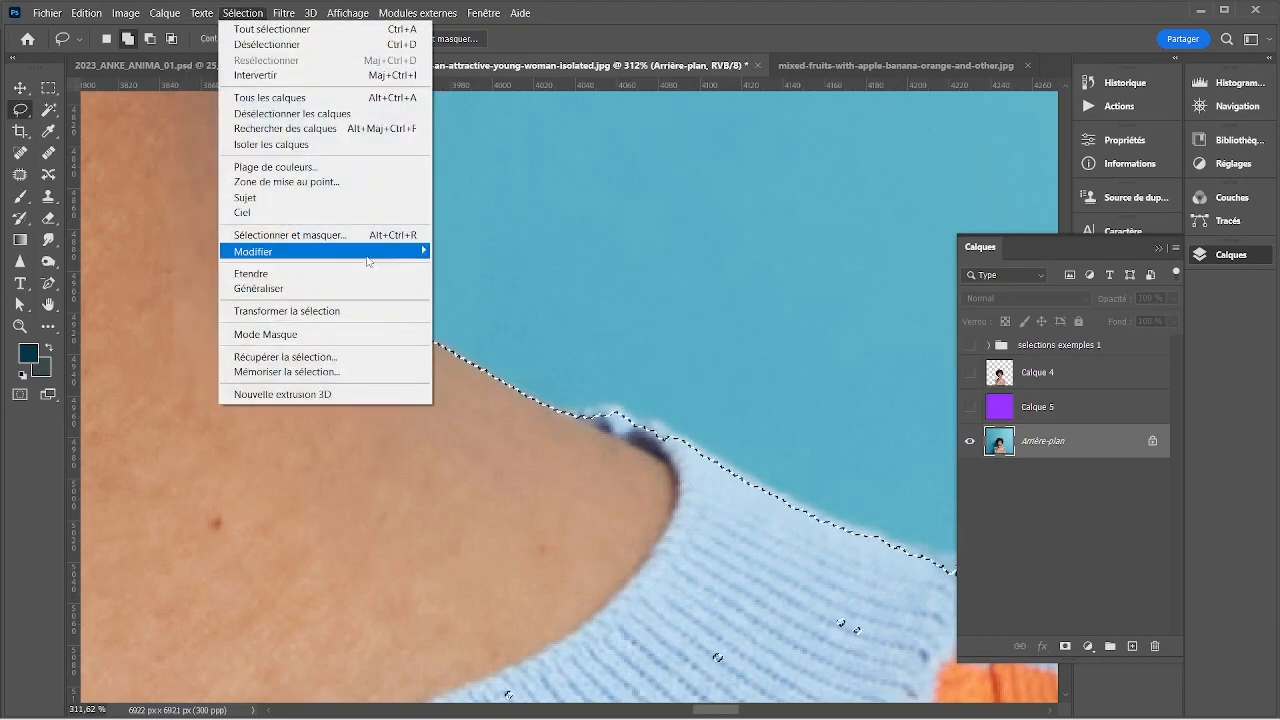
pyautogui.moveTo(400, 251)
pyautogui.click(556, 313)
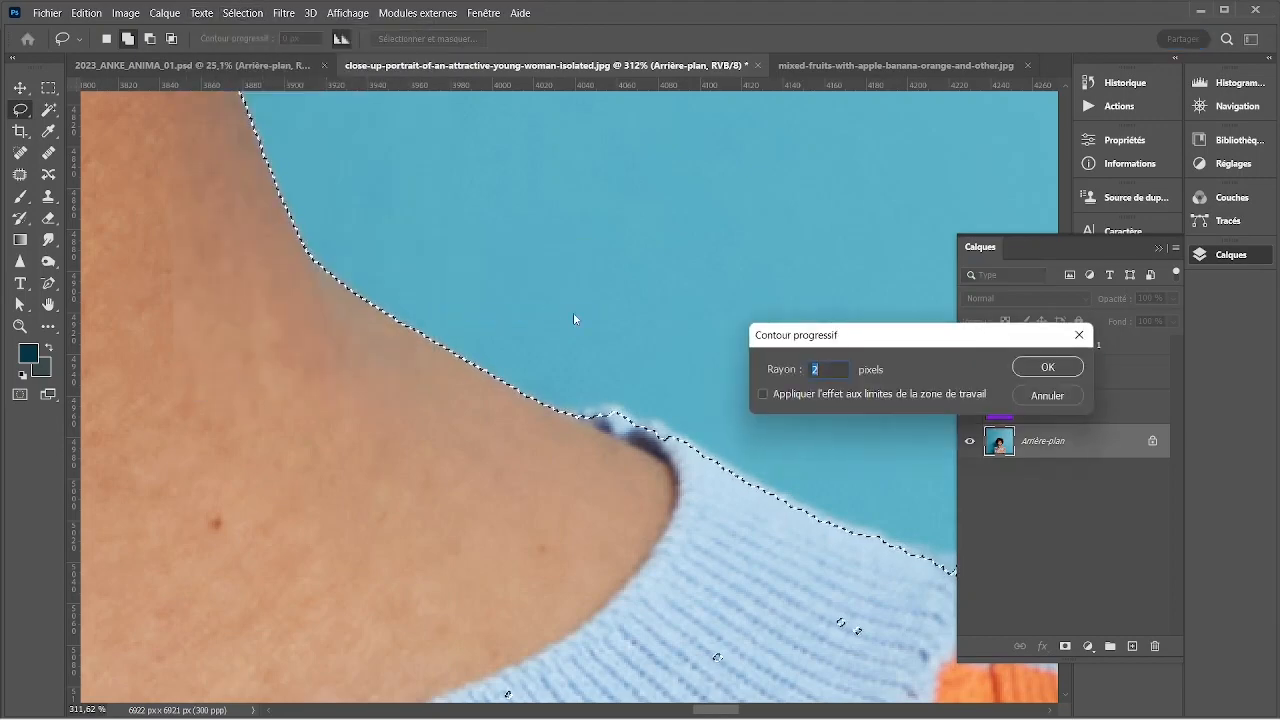
pyautogui.write('1')
pyautogui.press('Return')
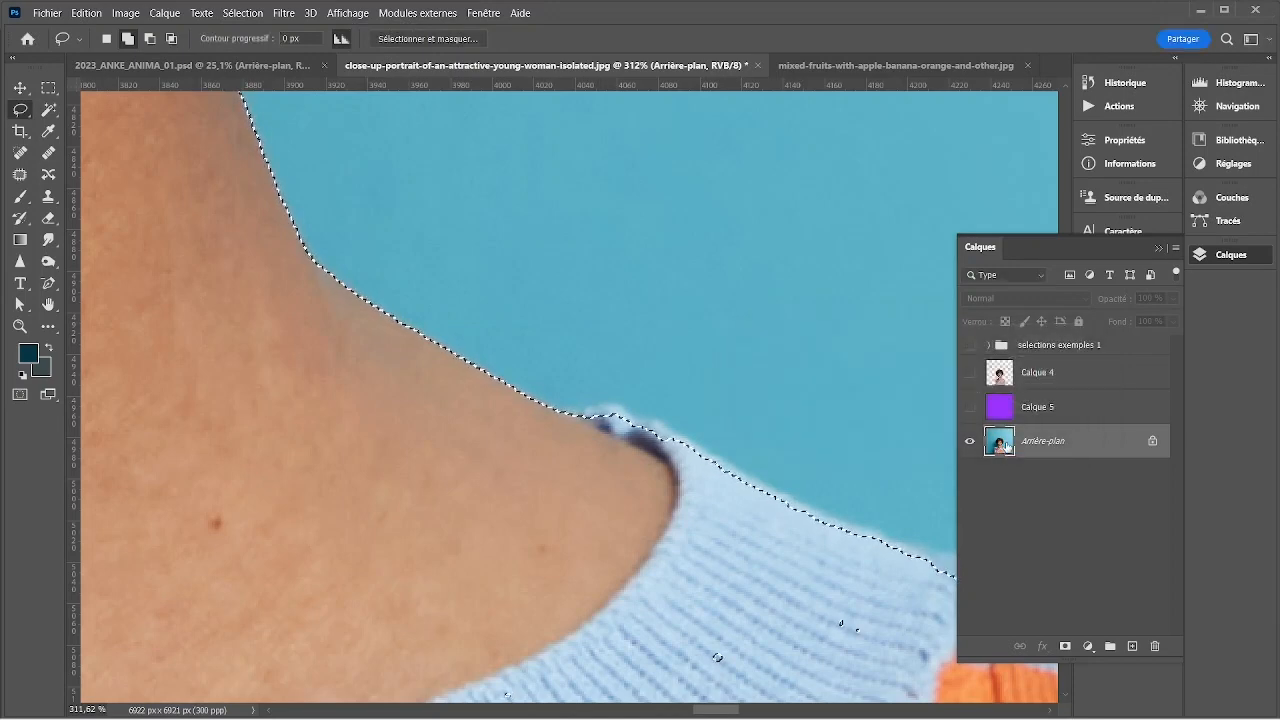
# - Copy the selected woman to a new layer, place it above the purple Calque 5 and show the purple layer
pyautogui.hotkey('ctrl', 'j')
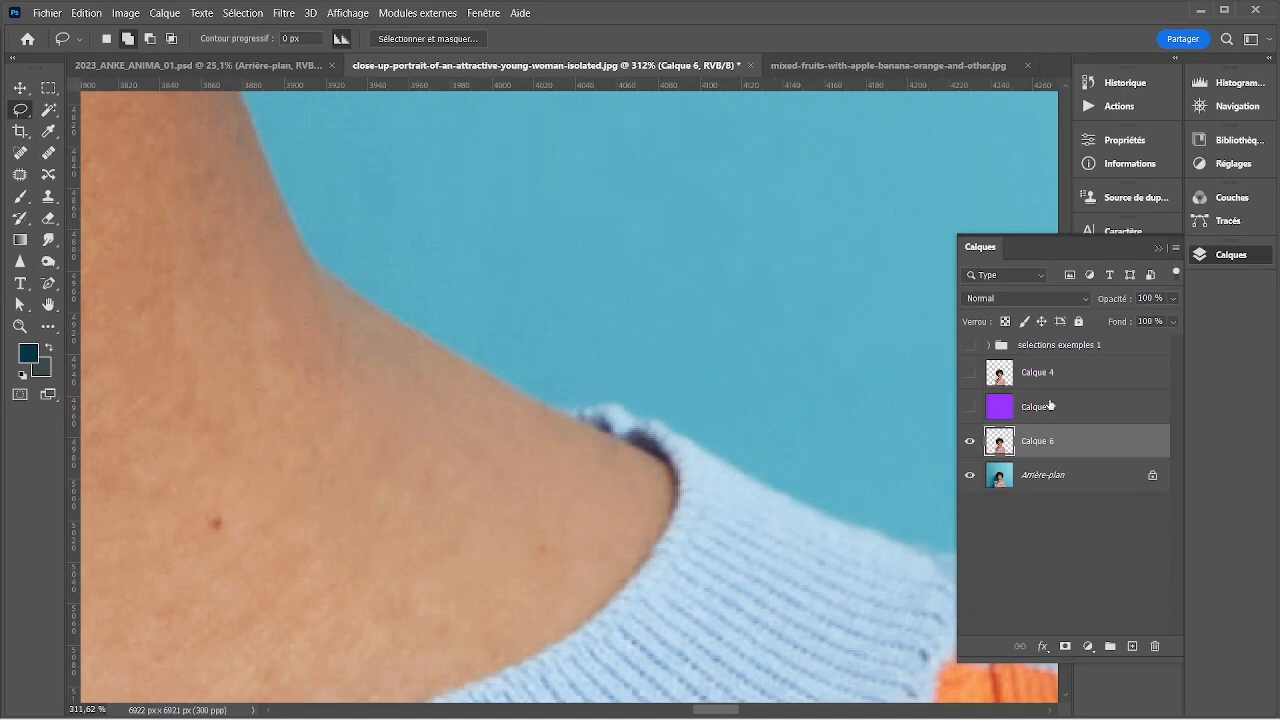
pyautogui.moveTo(1050, 404); pyautogui.dragTo(985, 418)
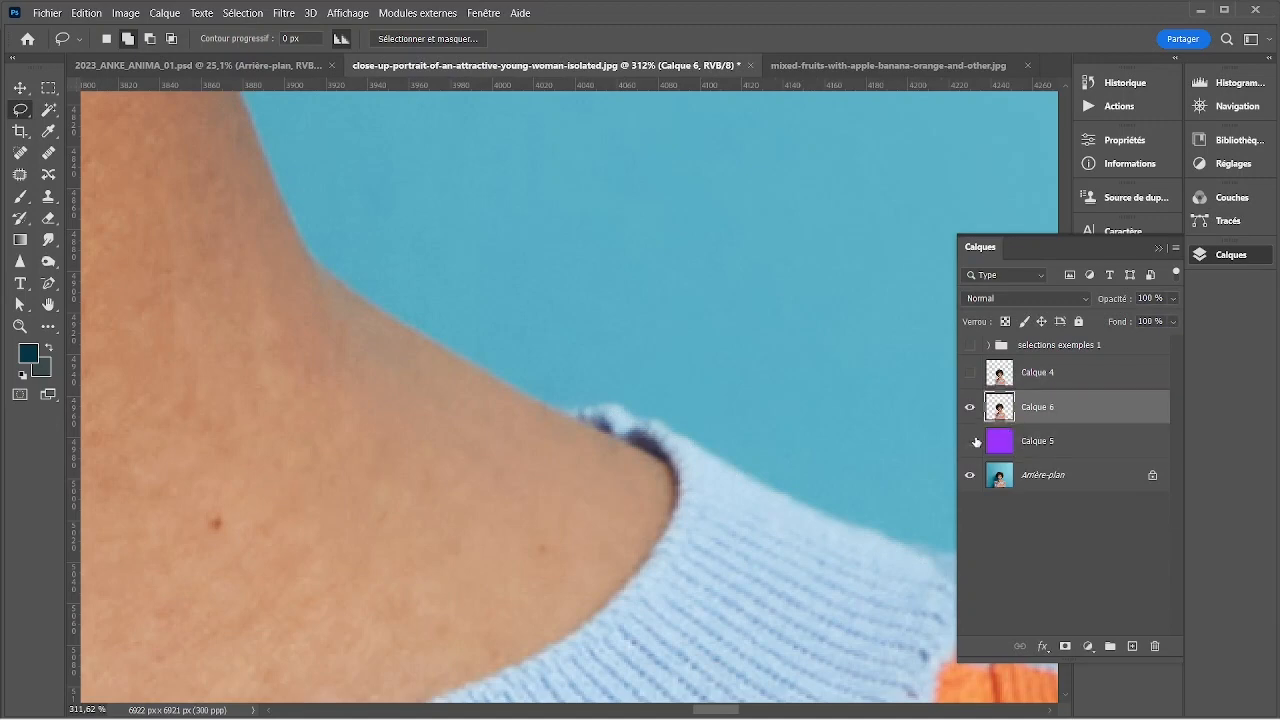
pyautogui.click(969, 441)
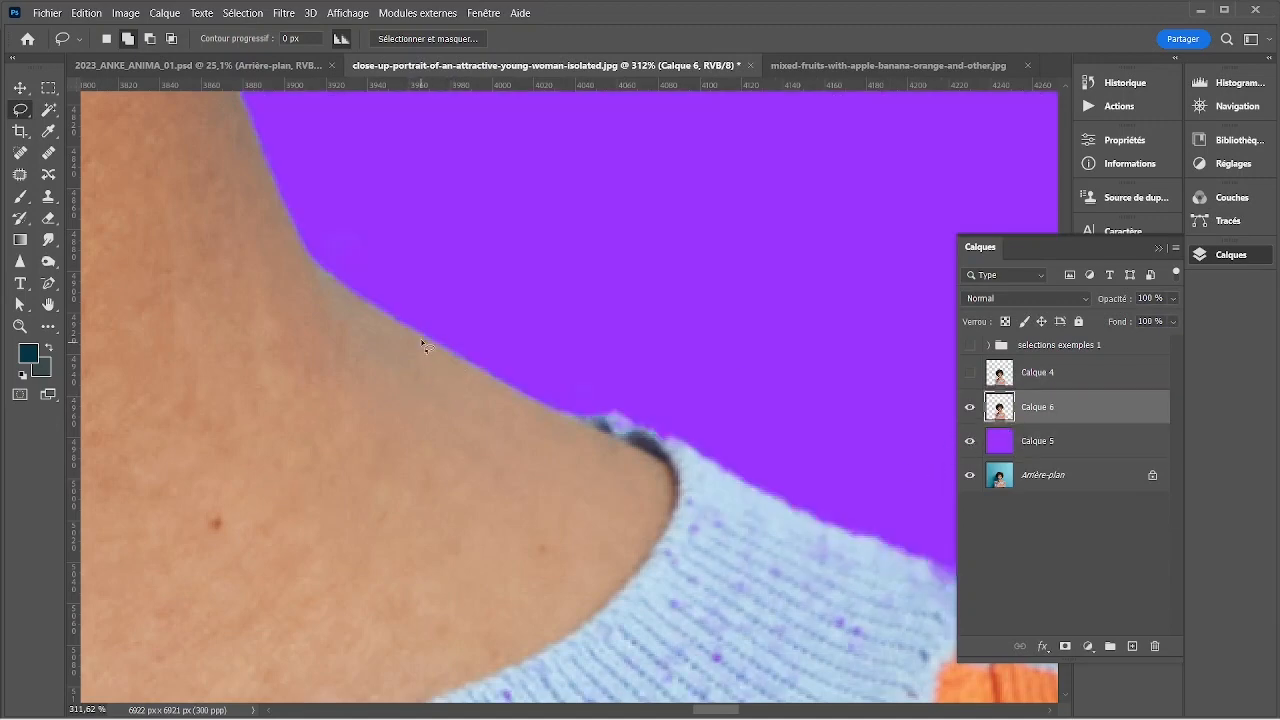
# - Examine the cutout's edges against purple along the neck, sweater collar, earrings and hair
pyautogui.scroll(-3, 788, 524)
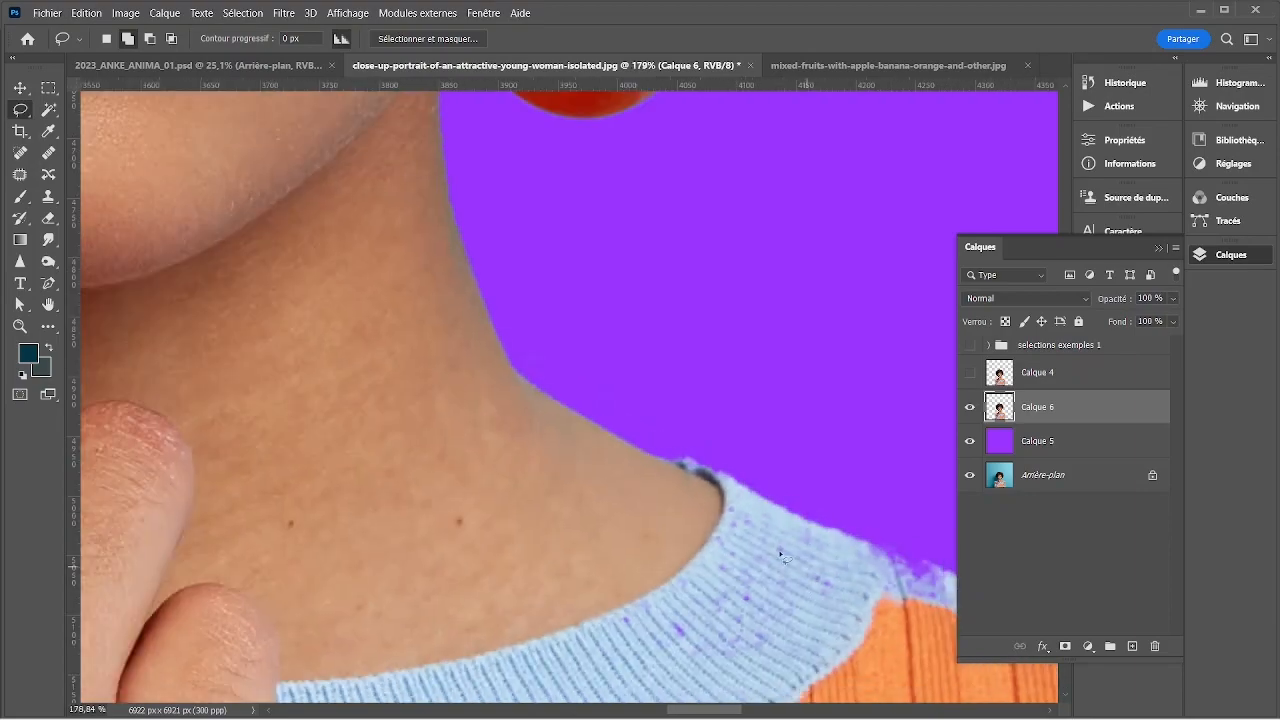
pyautogui.scroll(-4, 764, 617)
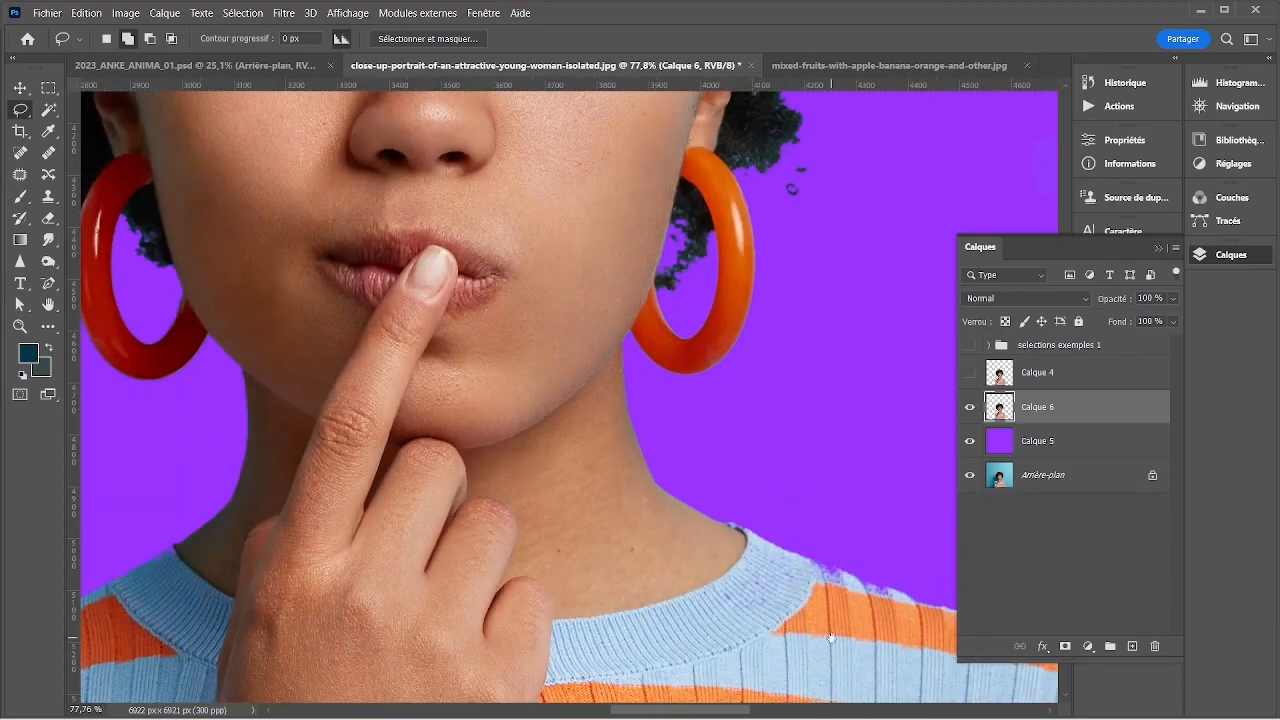
pyautogui.moveTo(764, 617); pyautogui.dragTo(701, 482)
pyautogui.scroll(-5, 701, 482)
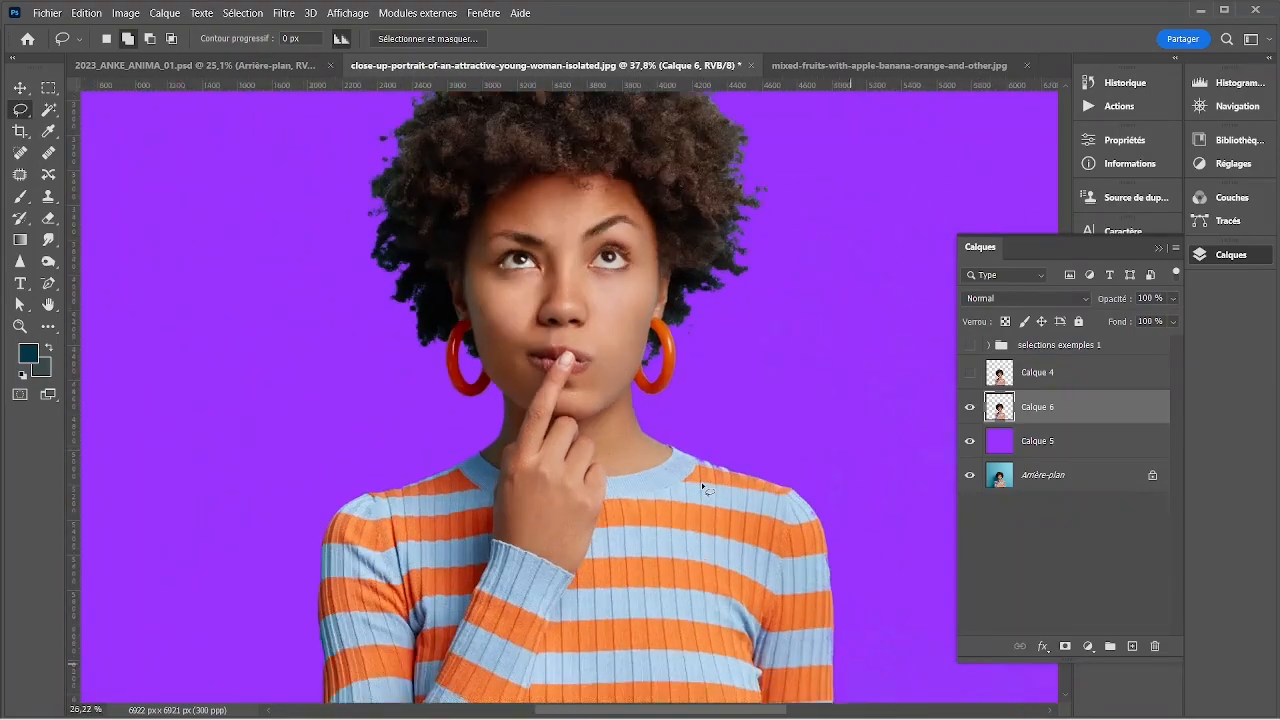
pyautogui.moveTo(790, 130); pyautogui.dragTo(771, 343)
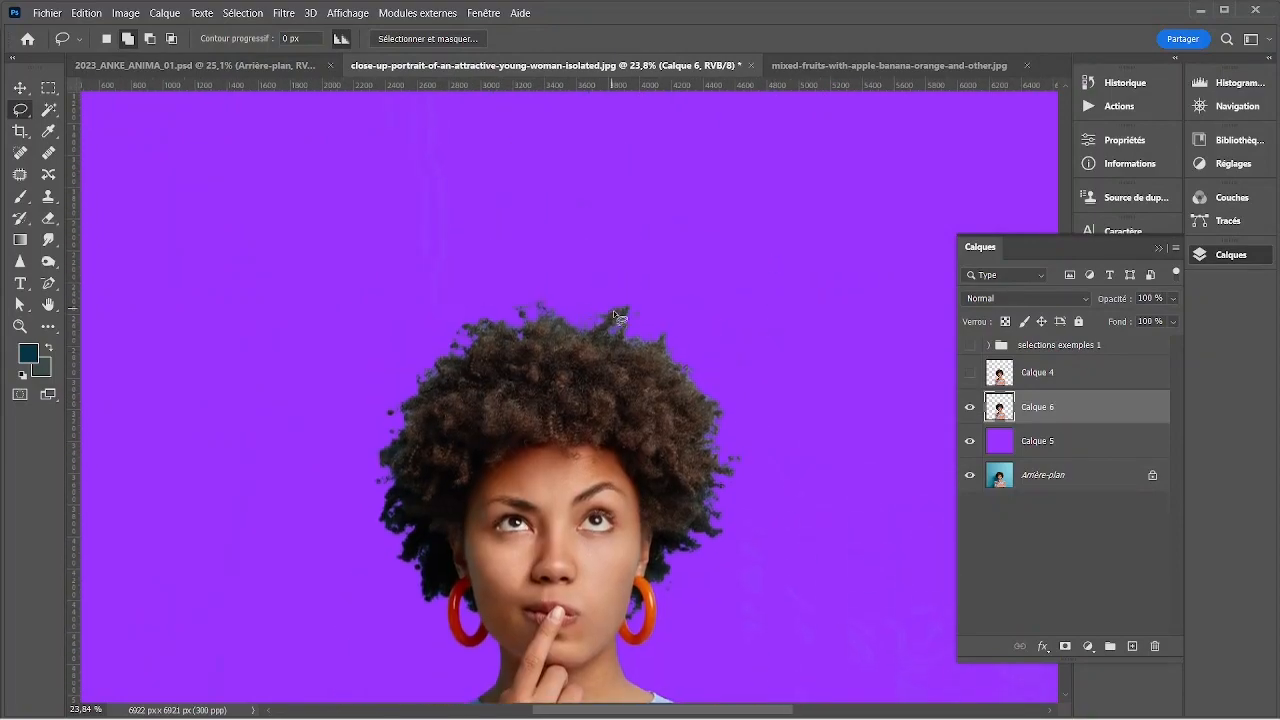
pyautogui.scroll(4, 771, 343)
pyautogui.scroll(4, 616, 324)
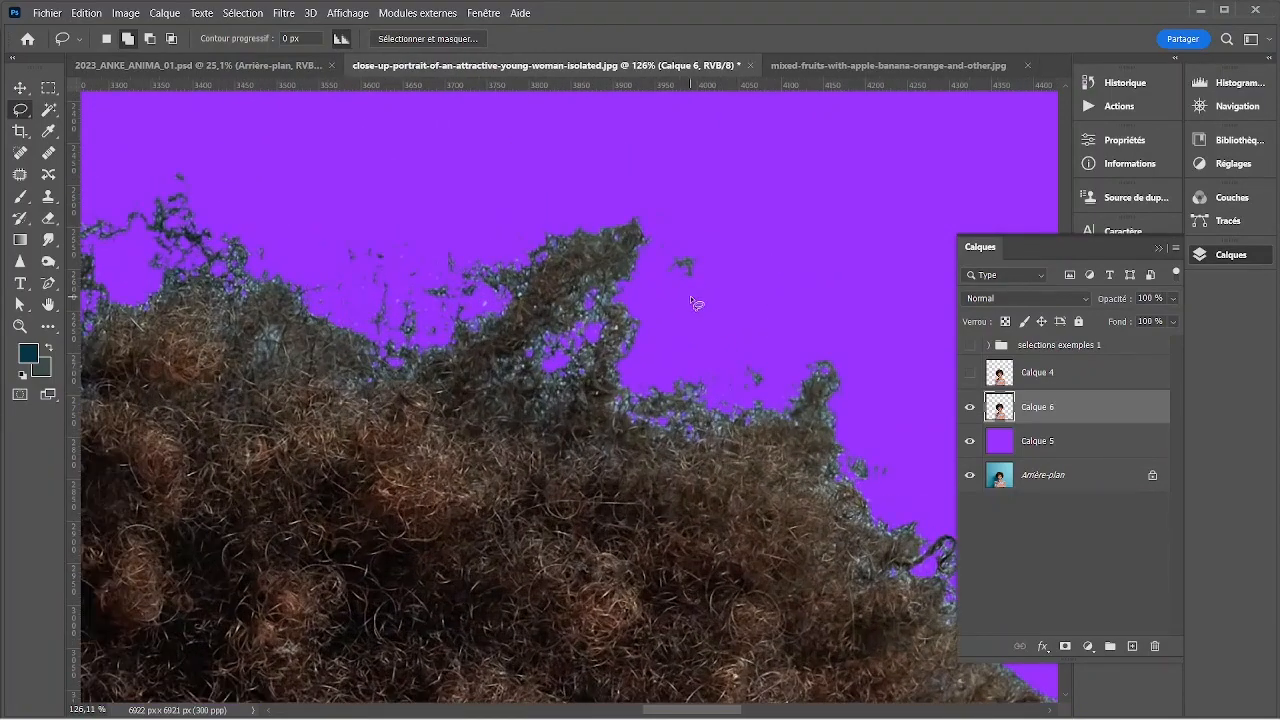
# - Compare the hair edges of Calque 6 and Calque 4 over purple with the original hair on the background layer
pyautogui.click(970, 409)
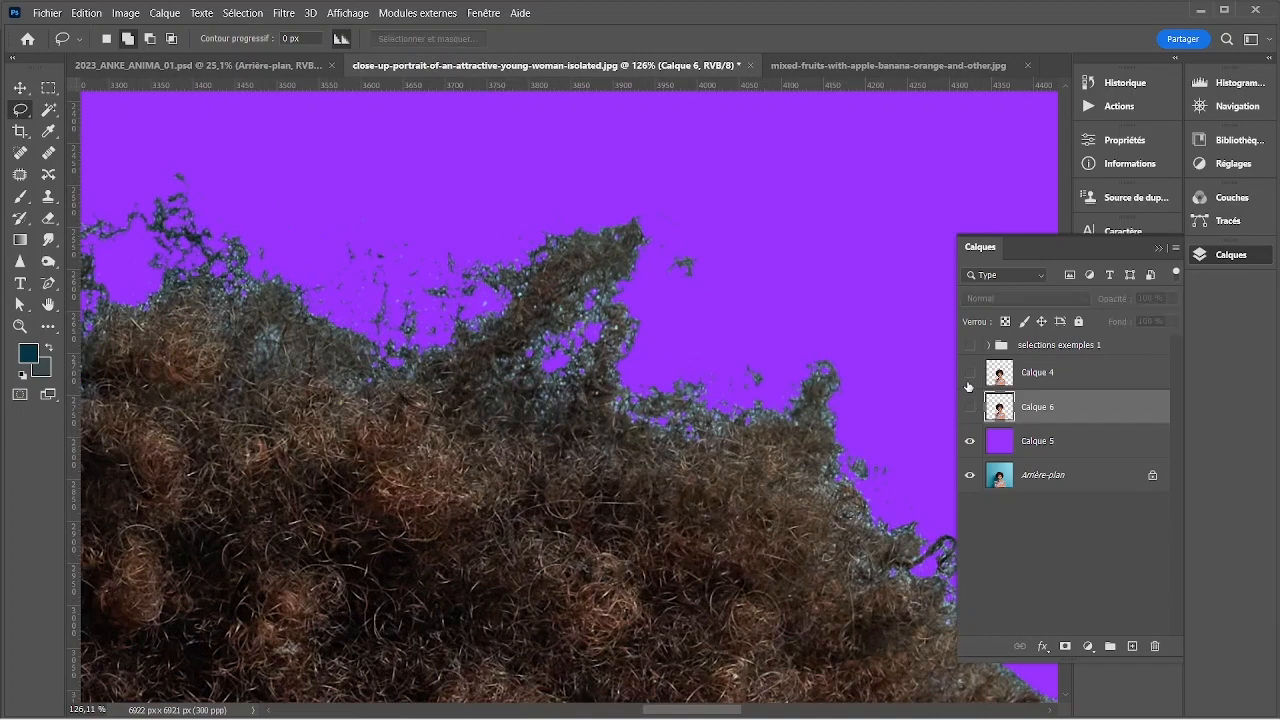
pyautogui.click(969, 374)
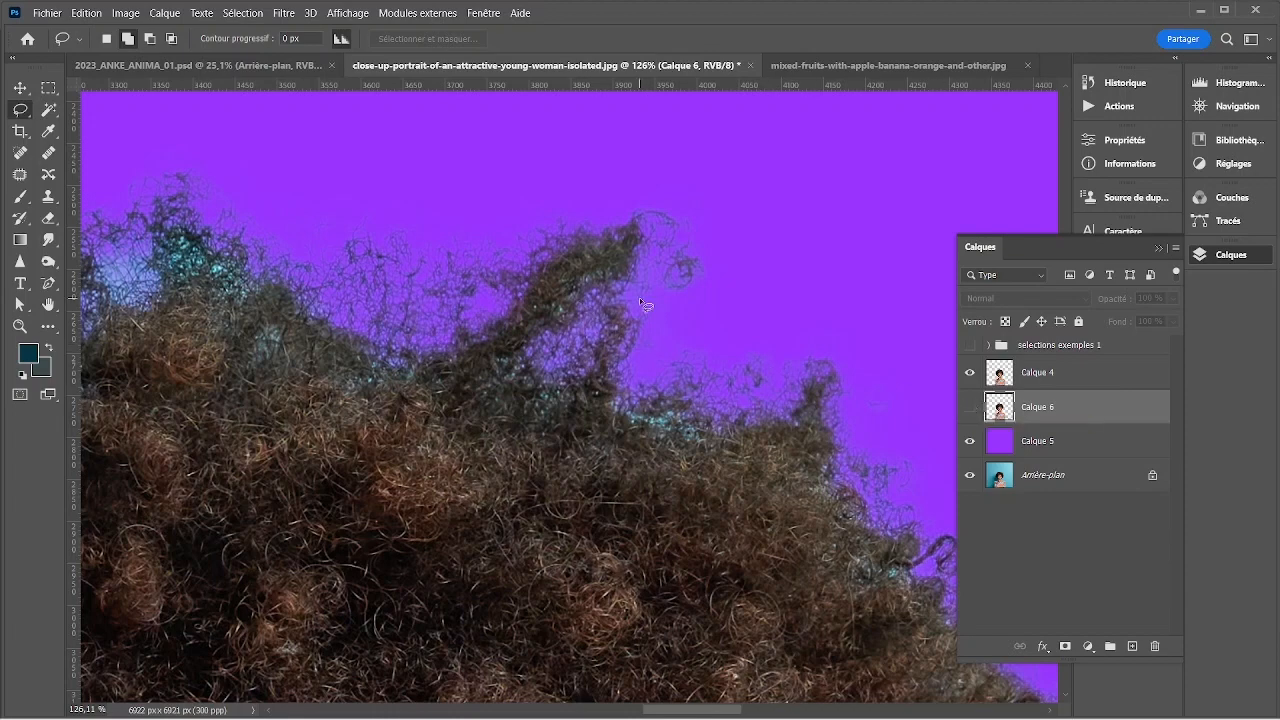
pyautogui.scroll(3, 694, 331)
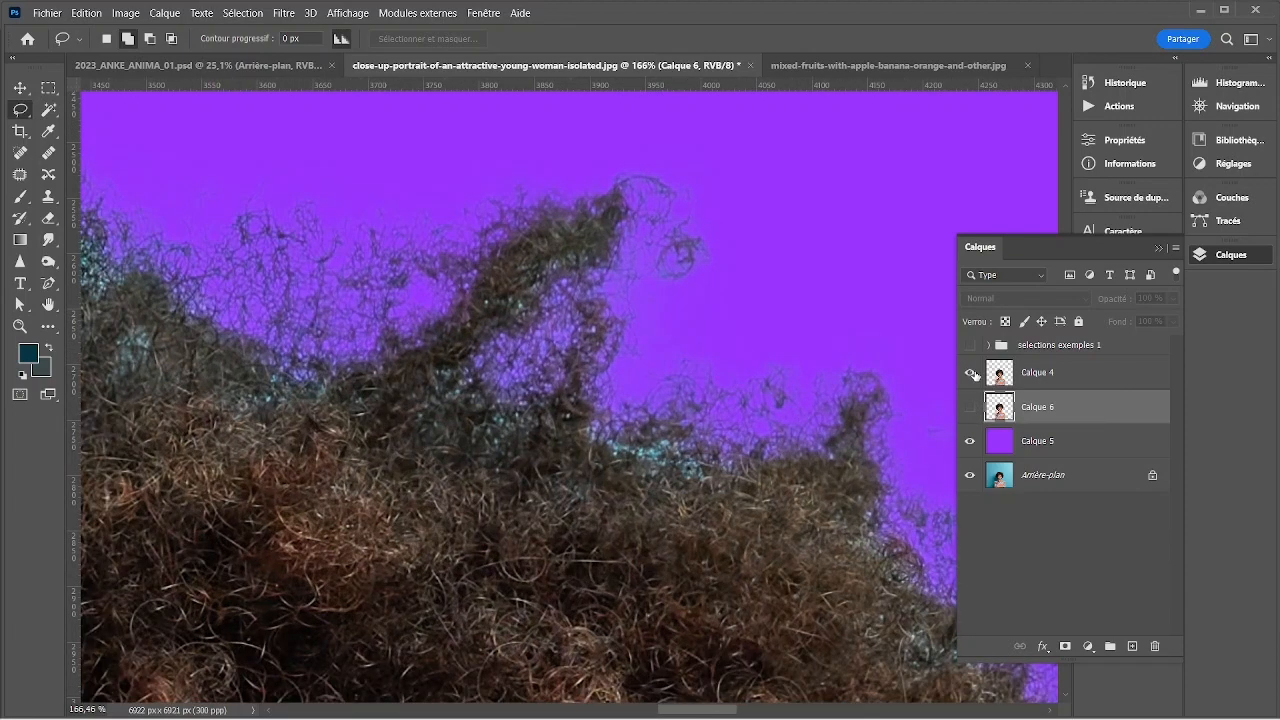
pyautogui.click(969, 372)
pyautogui.click(969, 441)
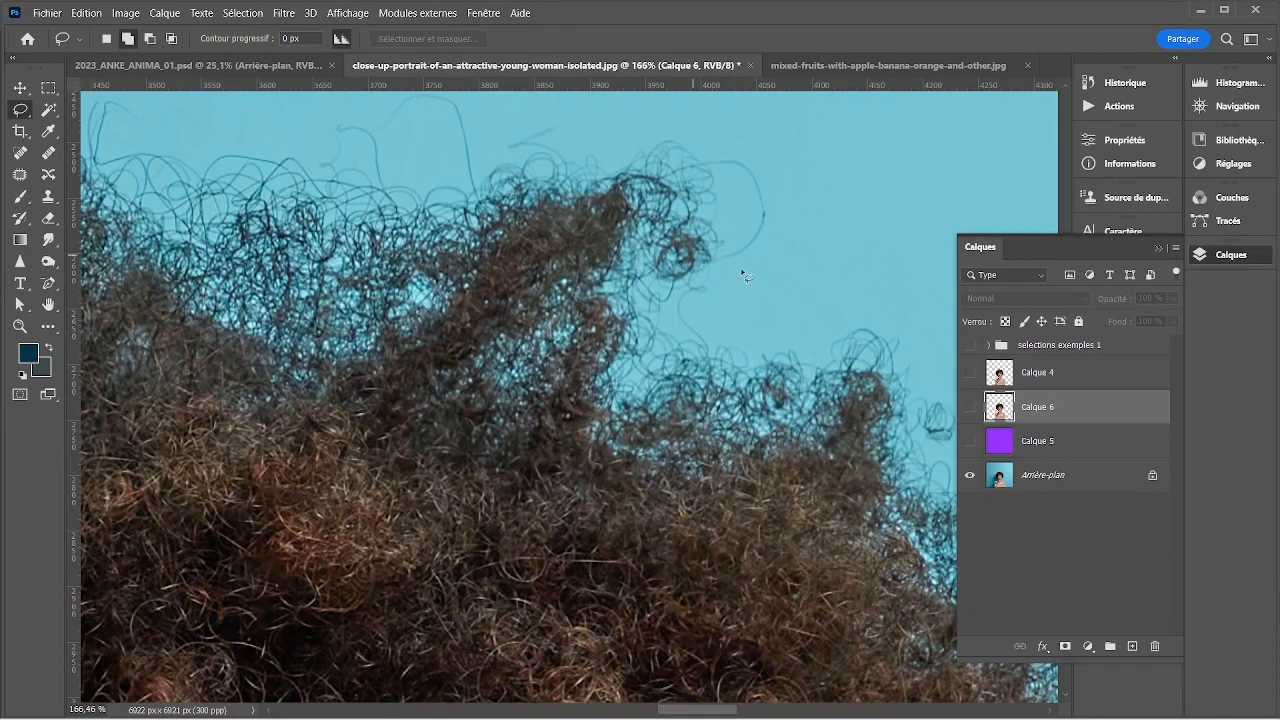
pyautogui.click(972, 407)
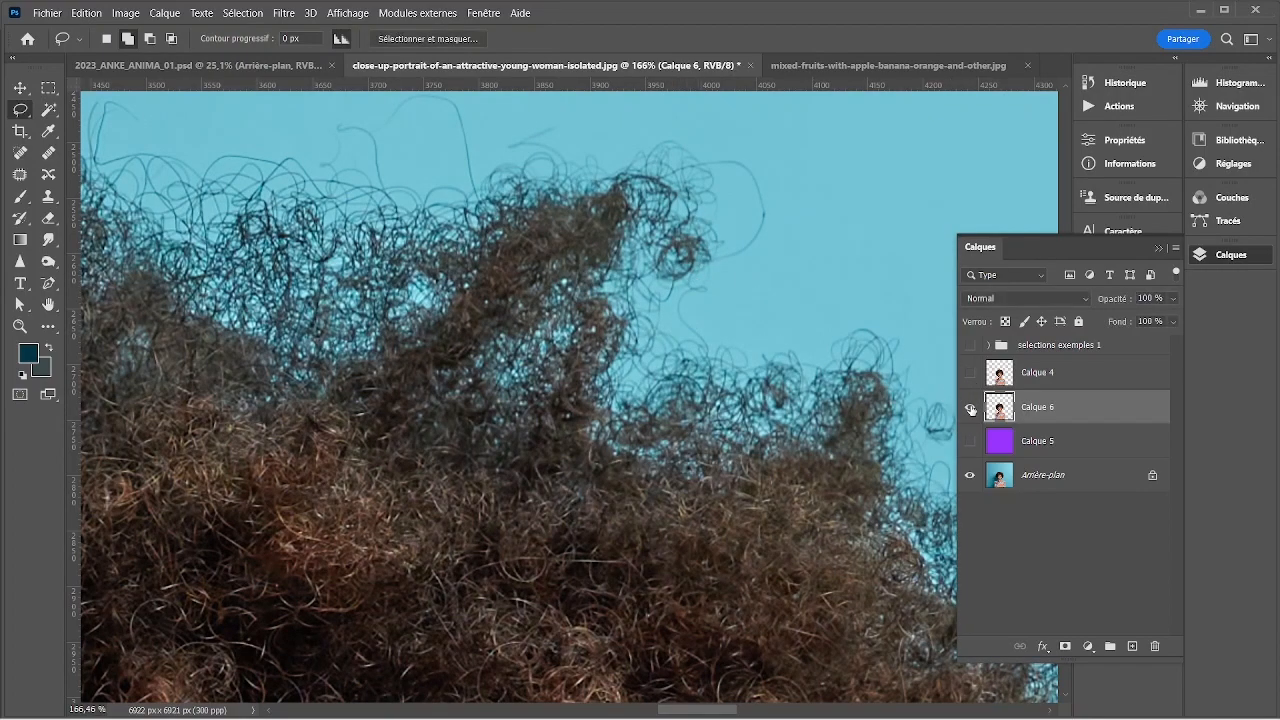
pyautogui.hotkey('ctrl', ',')
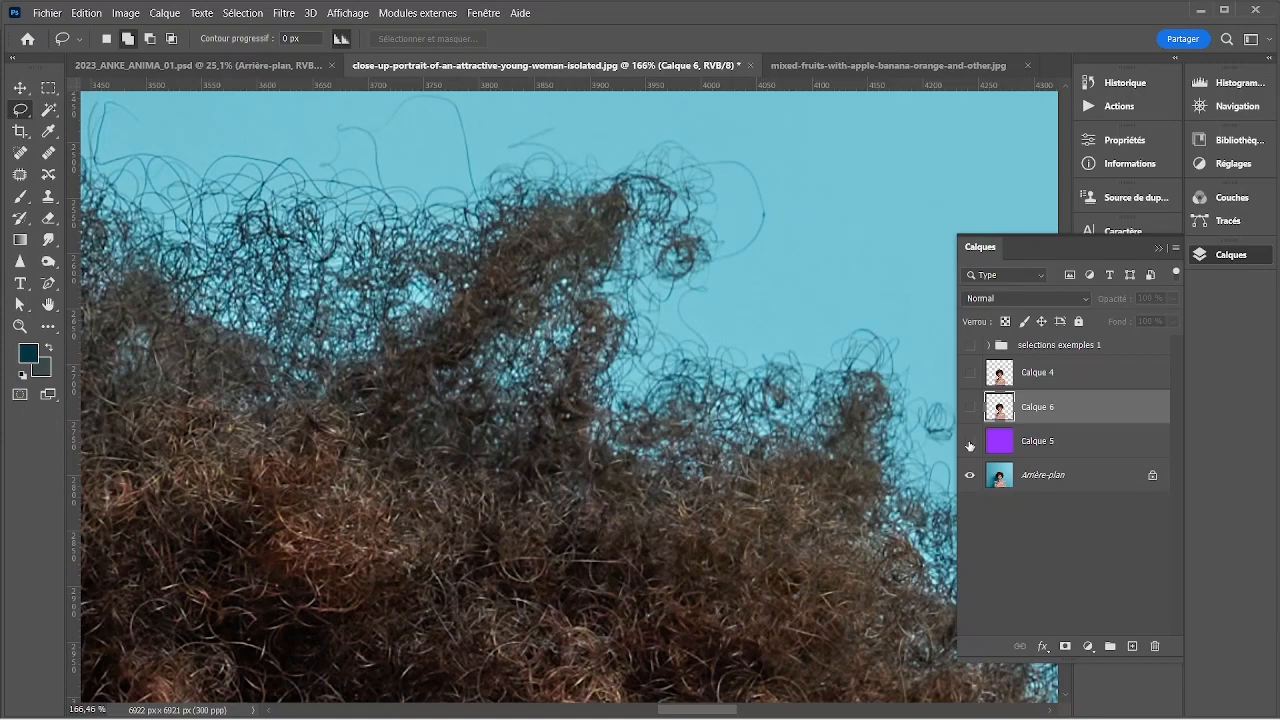
# - Compare the hair of Calque 6 and Calque 4 against purple again, and hide both cutouts and the purple layer
pyautogui.click(969, 441)
pyautogui.hotkey('ctrl', ',')
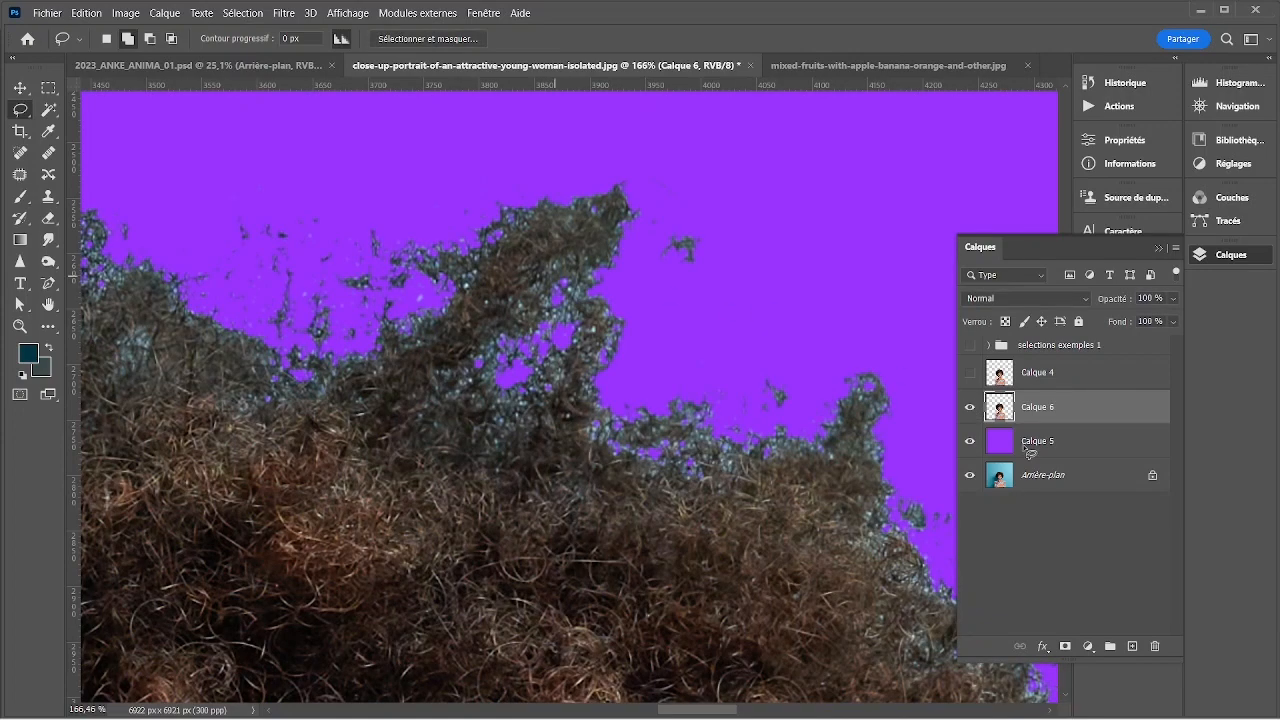
pyautogui.click(969, 406)
pyautogui.click(968, 375)
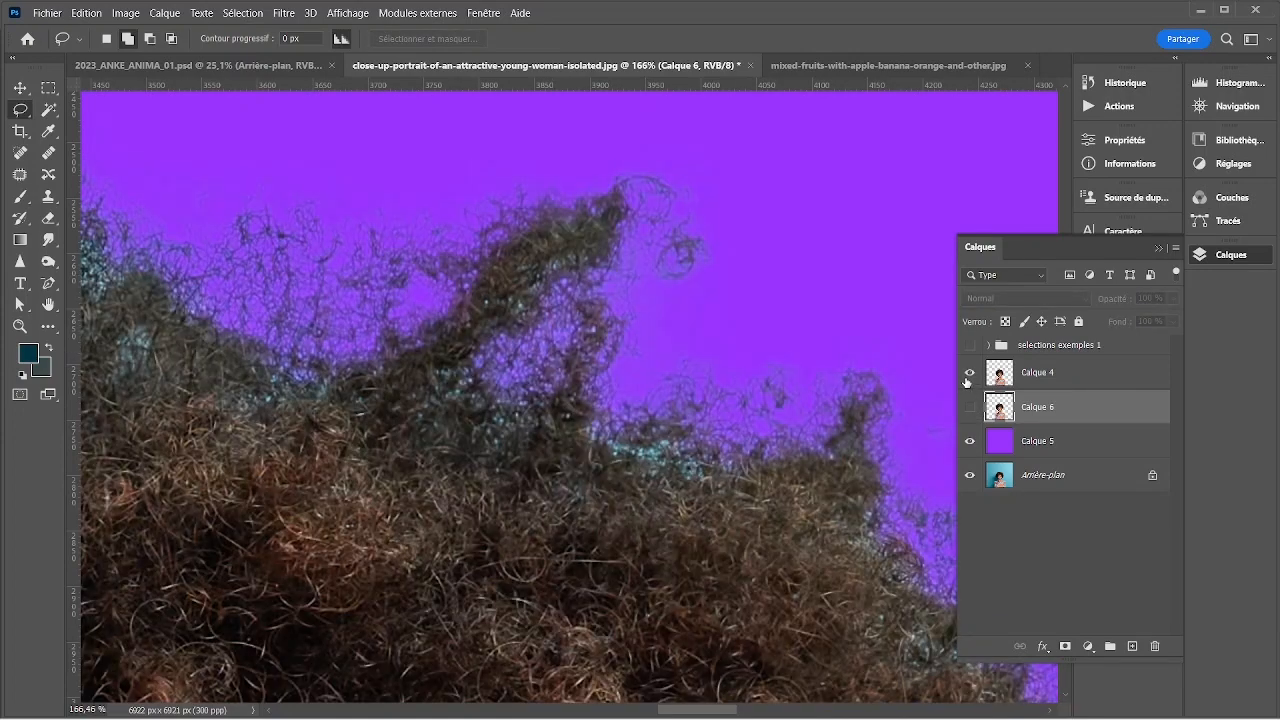
pyautogui.click(969, 372)
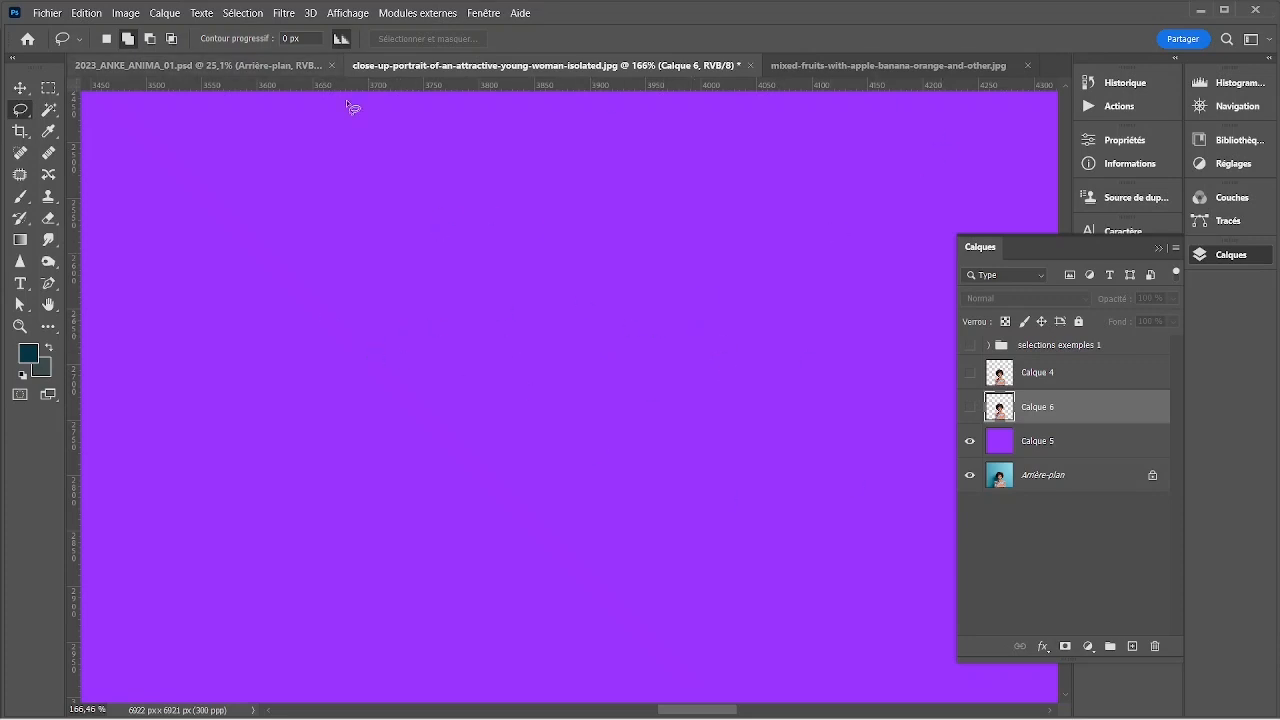
pyautogui.click(969, 444)
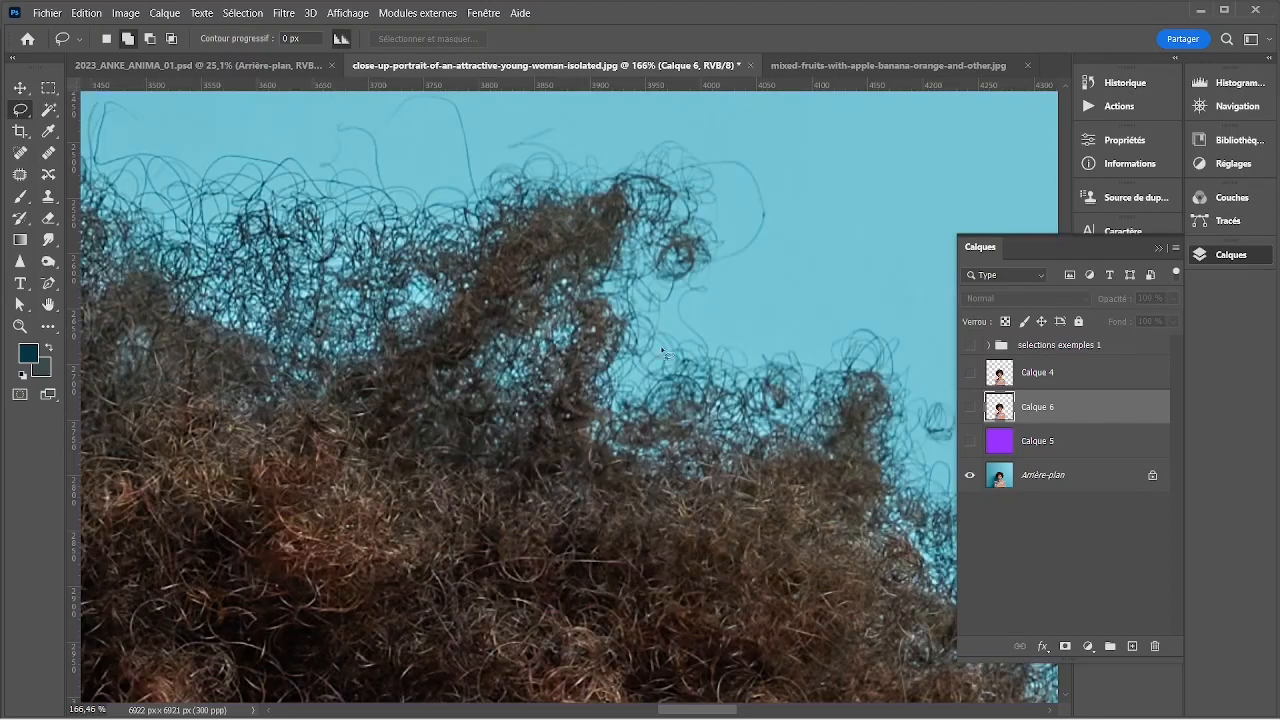
# - Load the outline of Calque 4 as a selection and add a new layer above it with a mask made from that selection
pyautogui.scroll(-3, 703, 408)
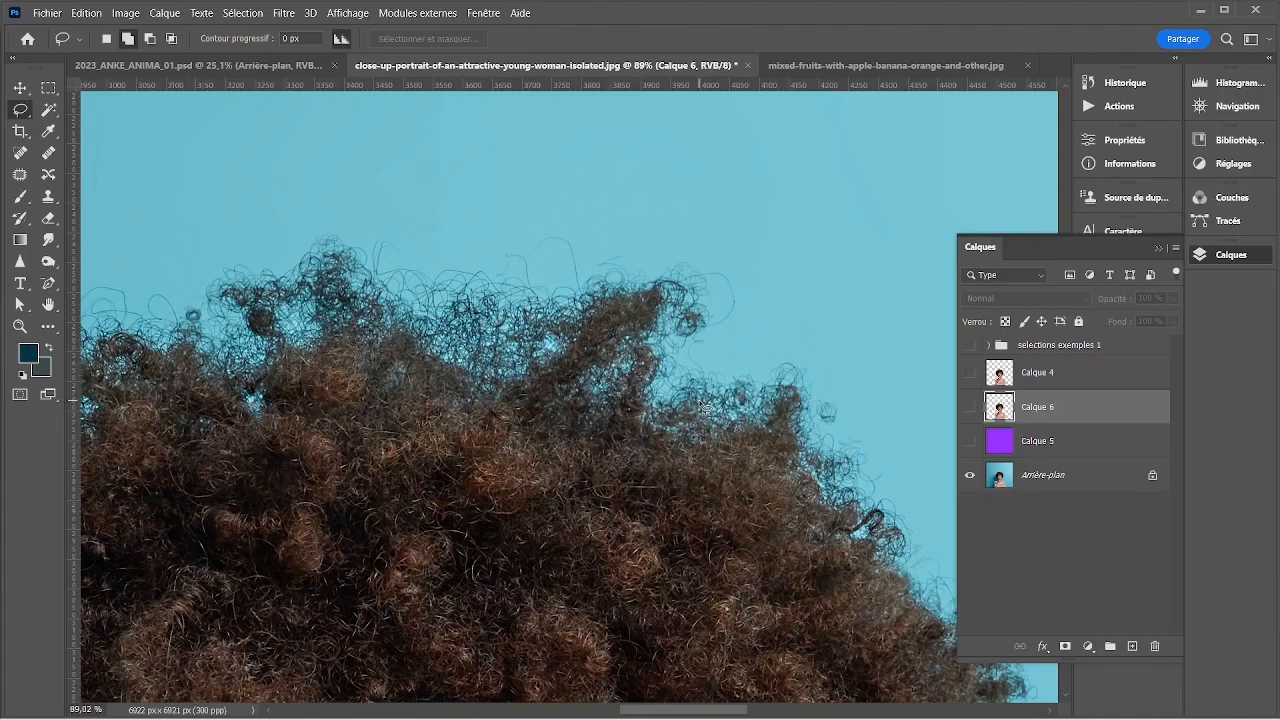
pyautogui.scroll(-5, 703, 408)
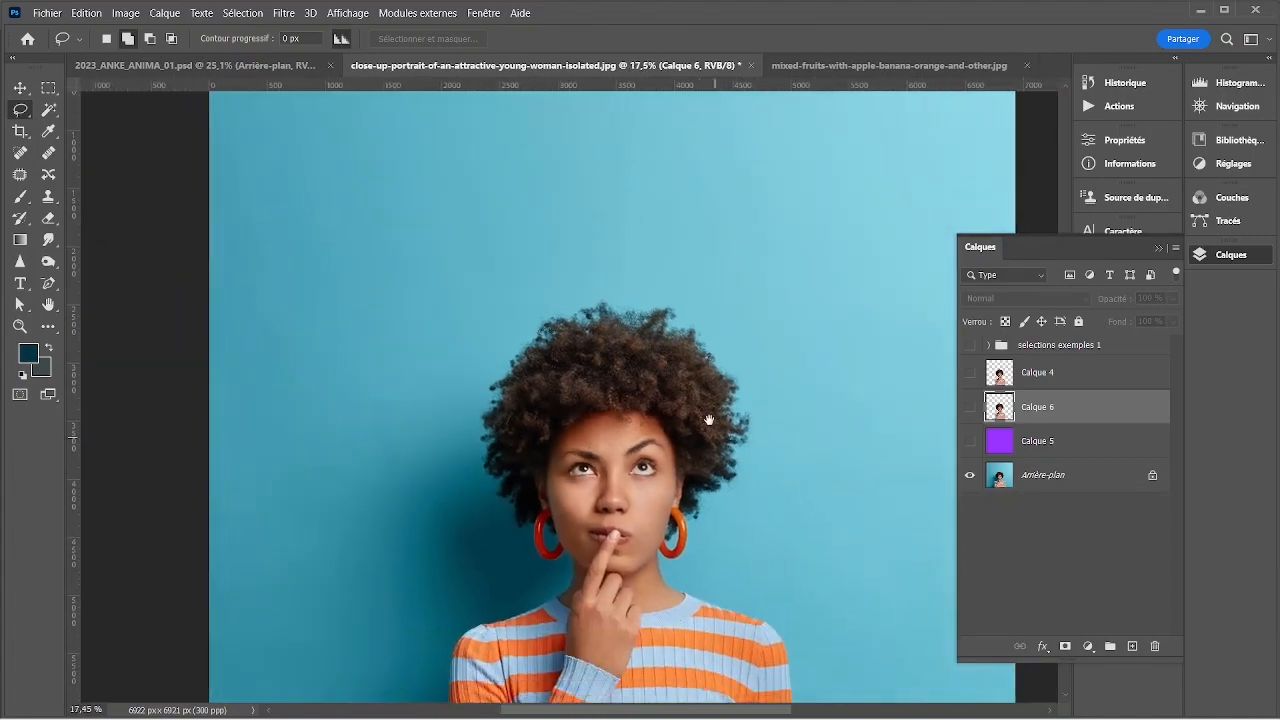
pyautogui.moveTo(709, 420); pyautogui.dragTo(723, 393)
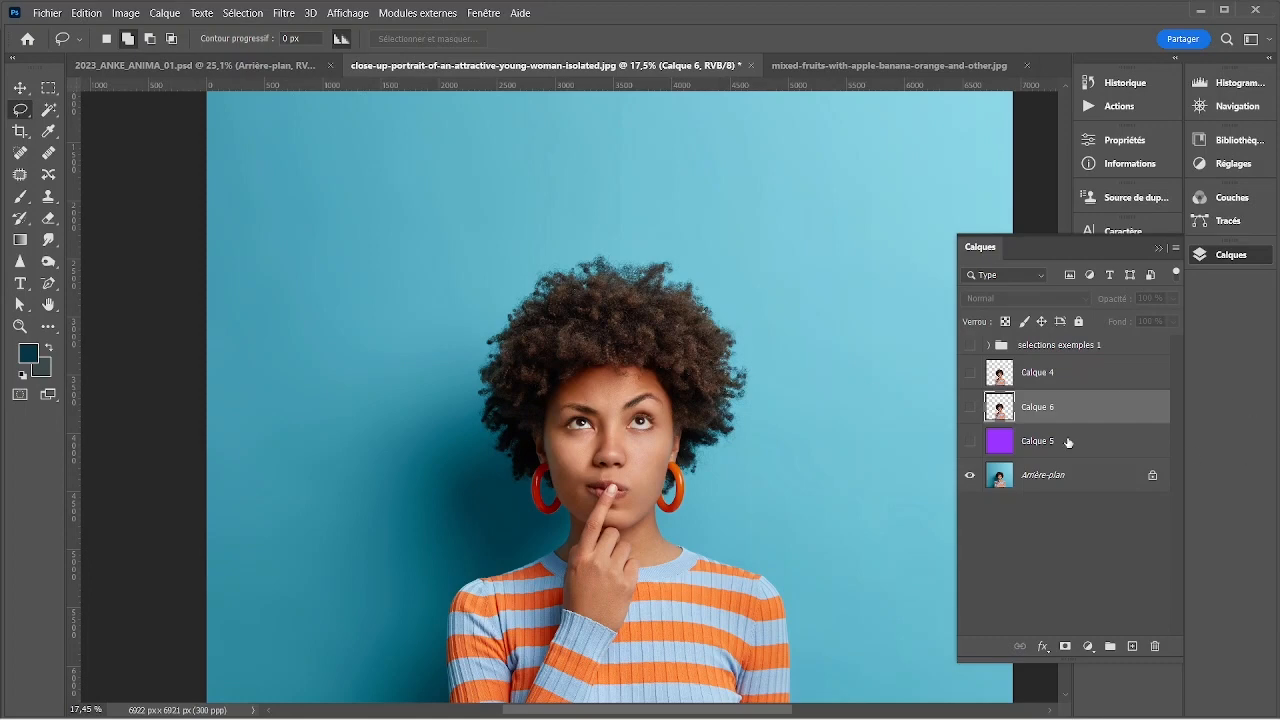
pyautogui.keyDown('ctrl'); pyautogui.click(1001, 378); pyautogui.keyUp('ctrl')
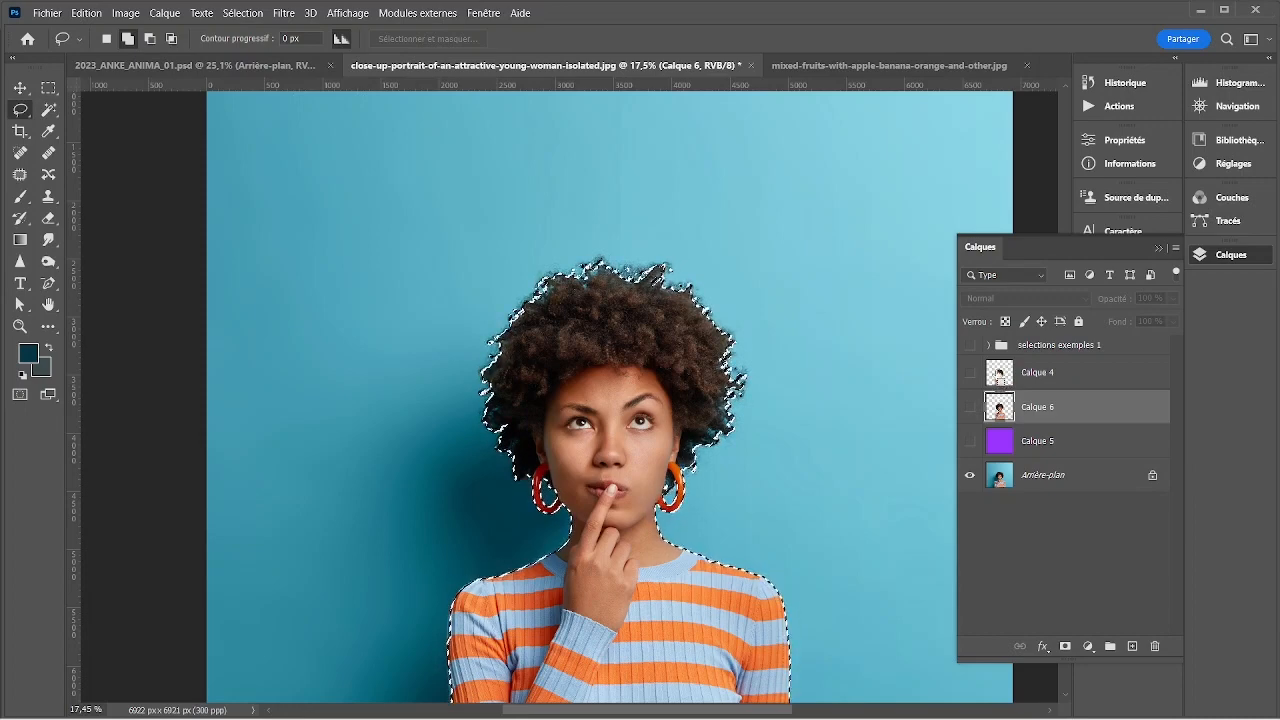
pyautogui.click(1003, 378)
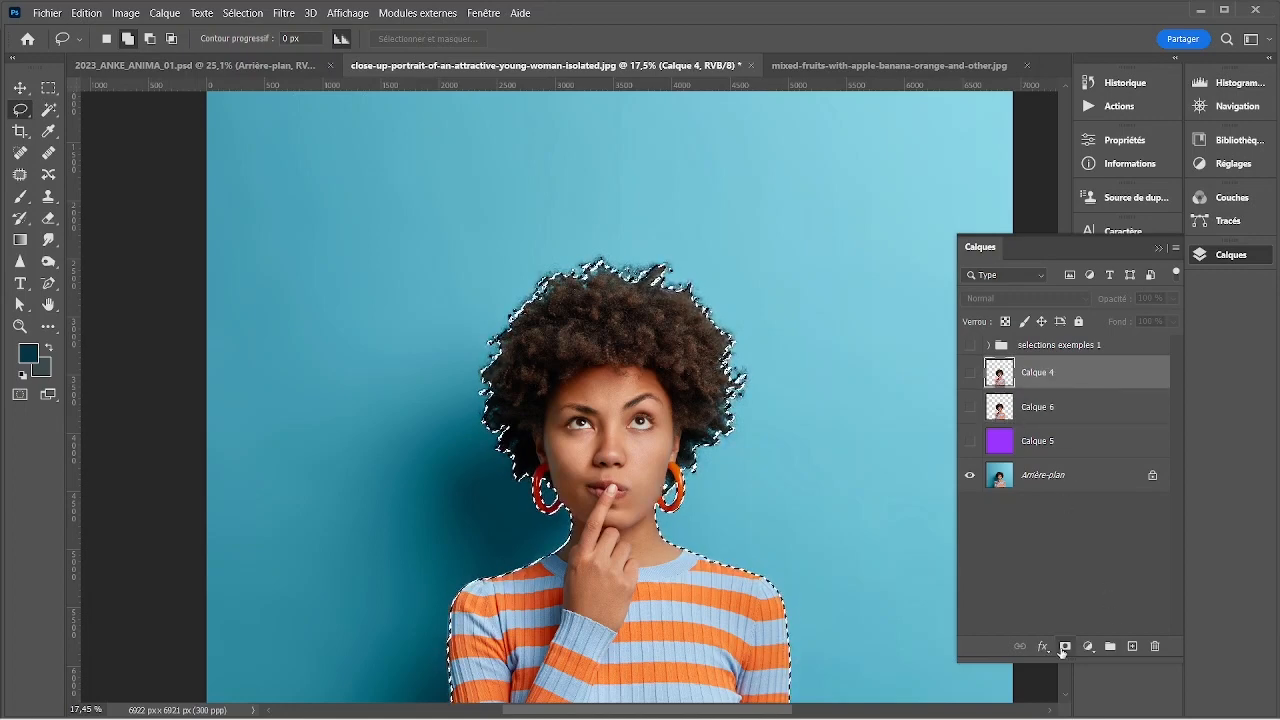
pyautogui.click(1132, 646)
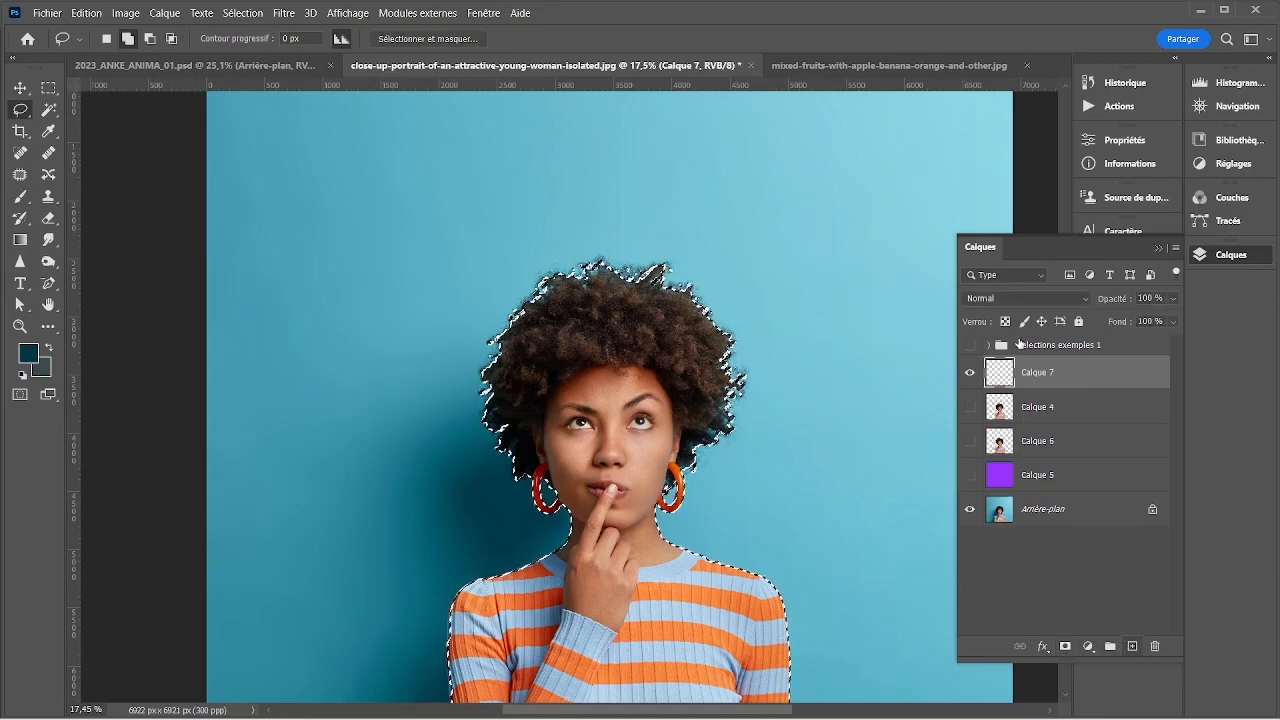
pyautogui.click(1072, 650)
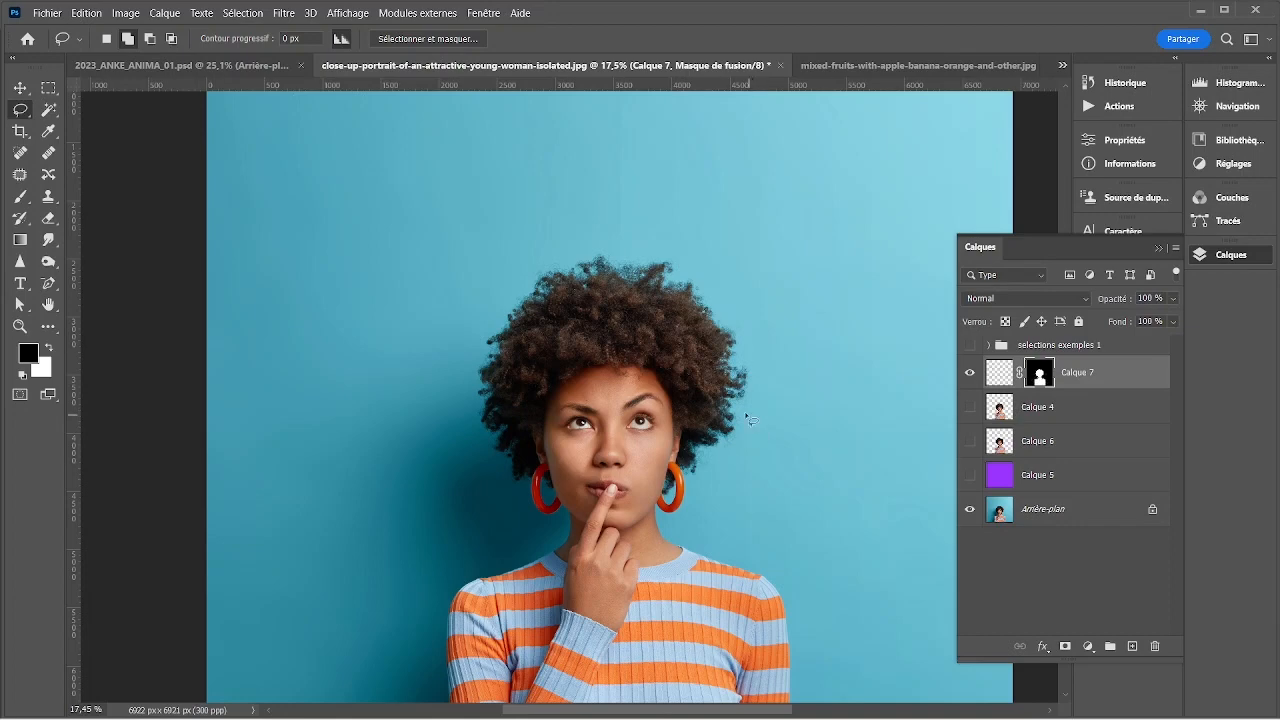
# - Try to set the foreground colour to yellow-green ccff33 while the mask of Calque 7 is active
pyautogui.click(31, 354)
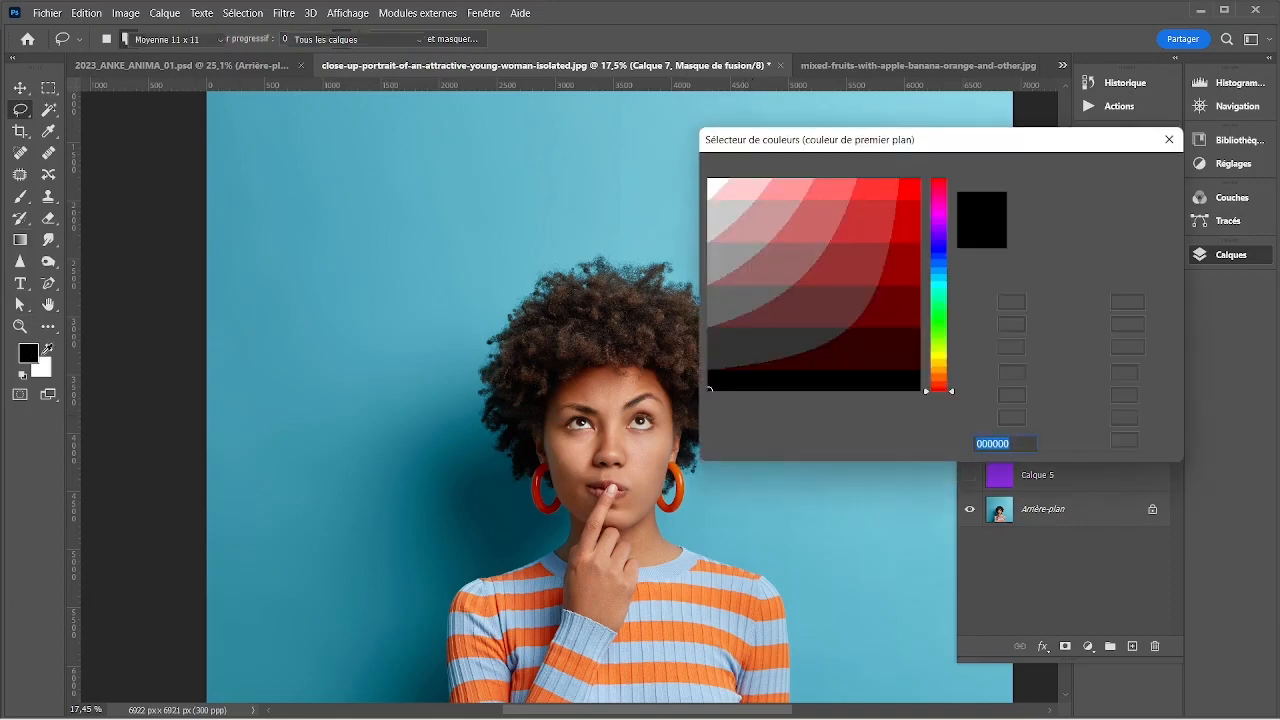
pyautogui.click(940, 298)
pyautogui.moveTo(939, 308); pyautogui.dragTo(937, 348)
pyautogui.click(894, 187)
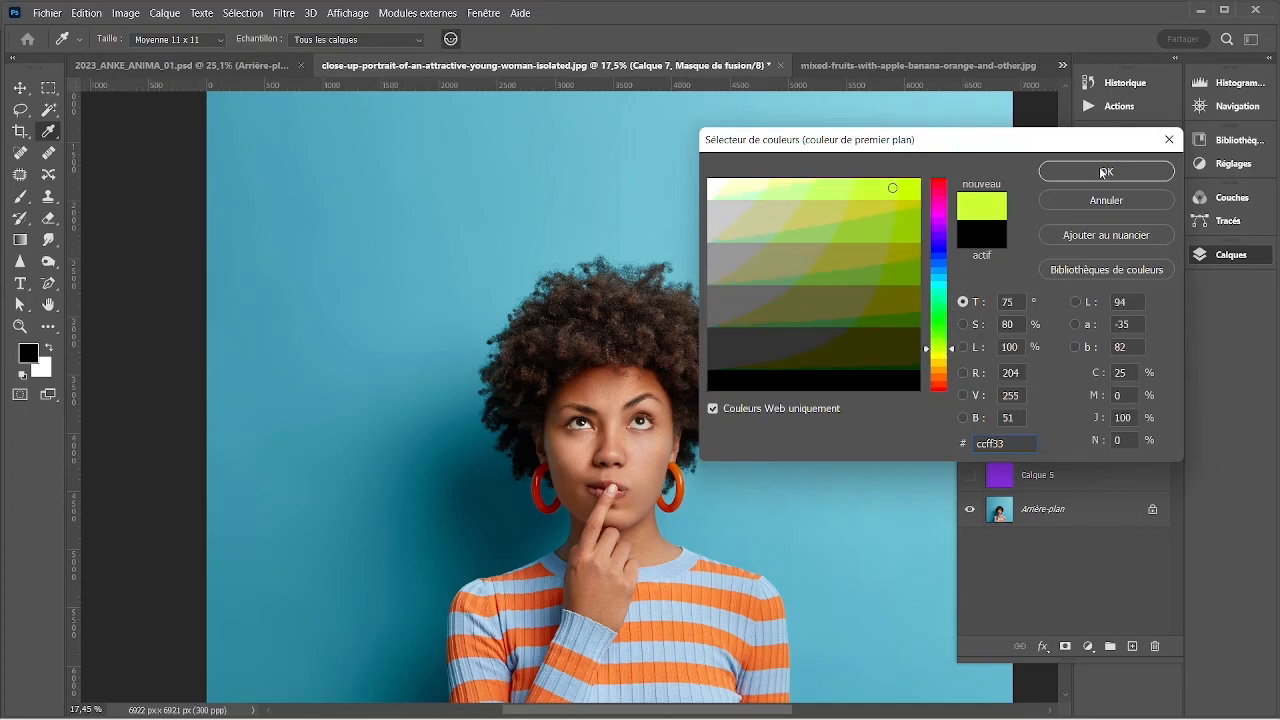
pyautogui.click(1101, 173)
# - Choose the dry brush KYLE – Crayon ultimate (dur) for the Brush tool and set its size to 367 px
pyautogui.press('b')
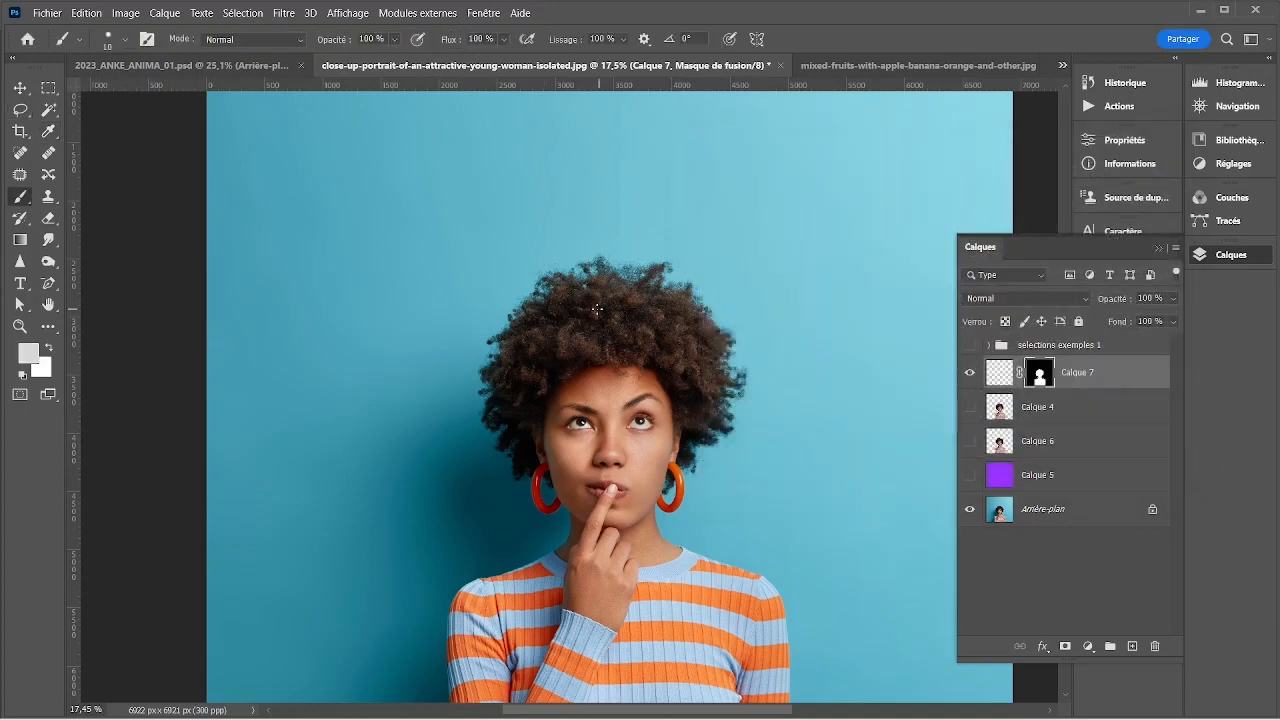
pyautogui.scroll(-3, 578, 308)
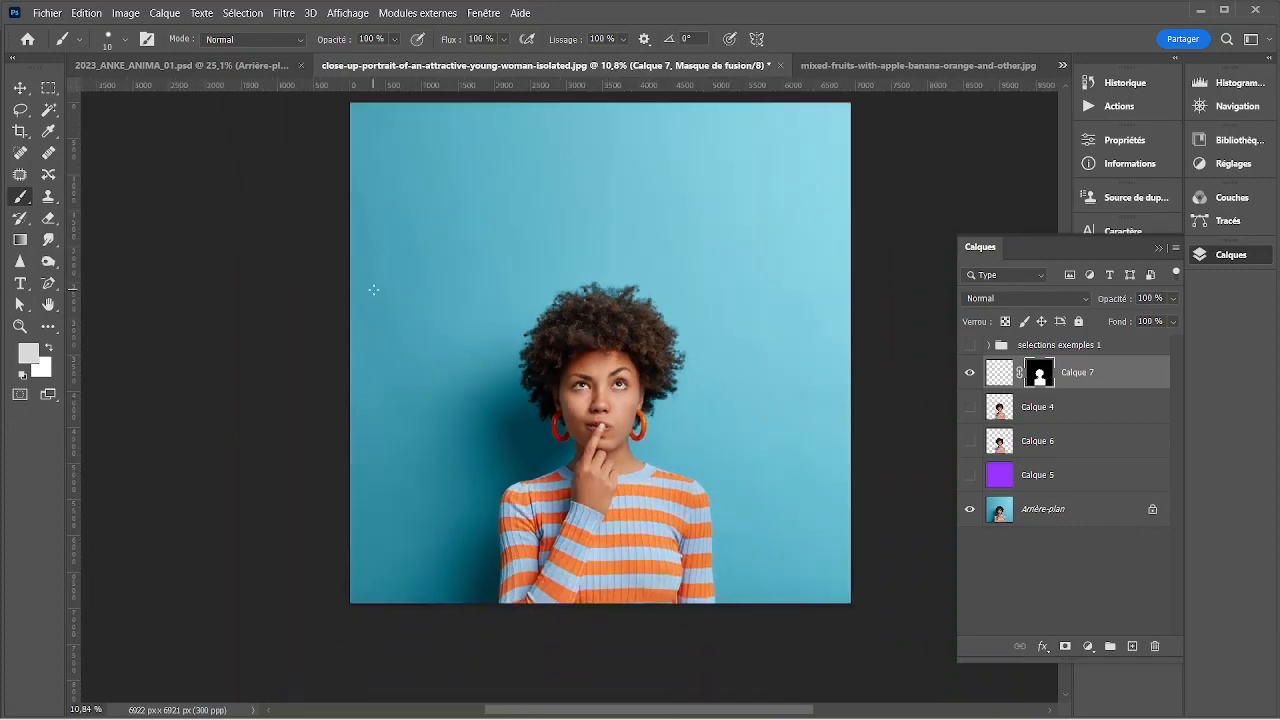
pyautogui.rightClick(478, 251)
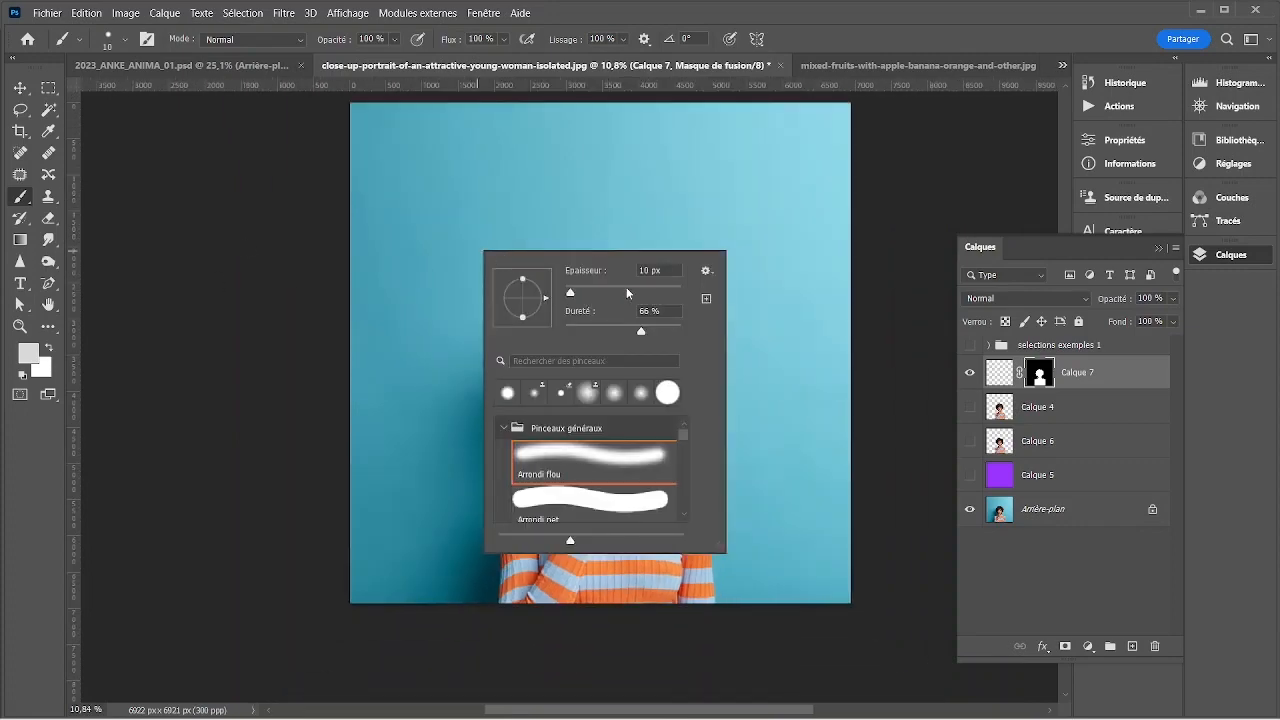
pyautogui.moveTo(626, 287); pyautogui.dragTo(617, 291)
pyautogui.click(666, 290)
pyautogui.scroll(-5, 614, 512)
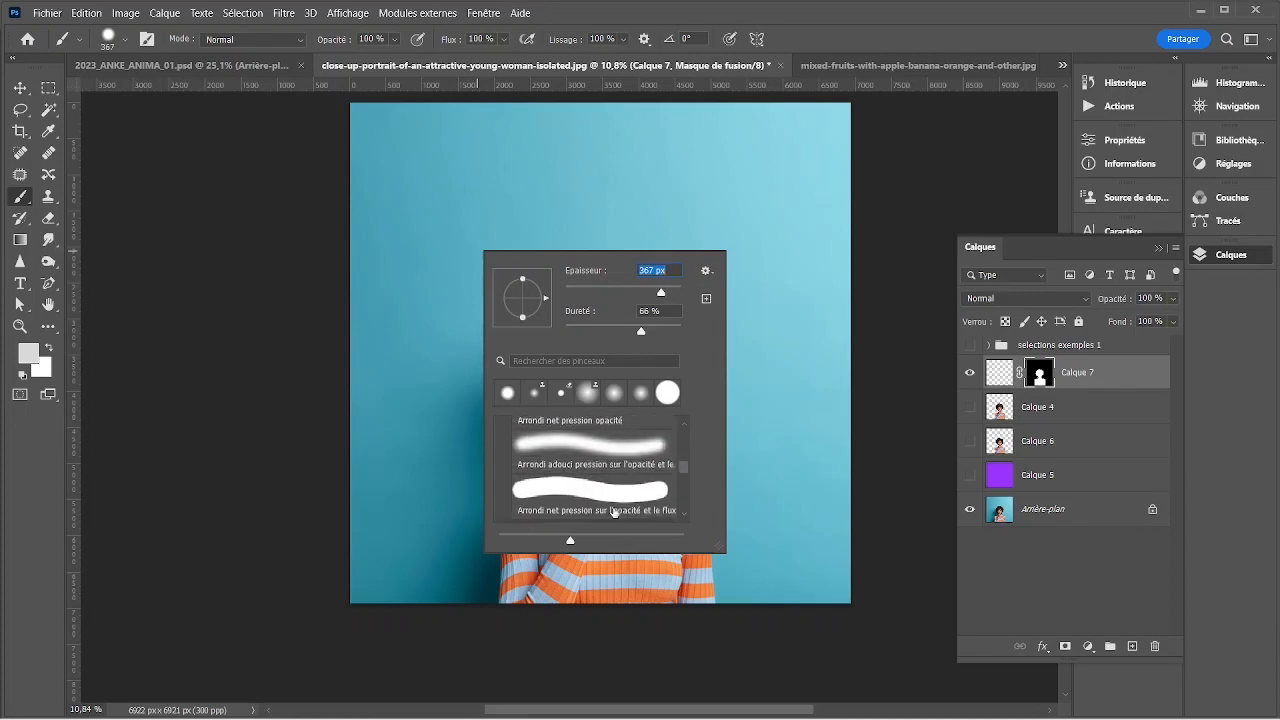
pyautogui.scroll(-3, 614, 512)
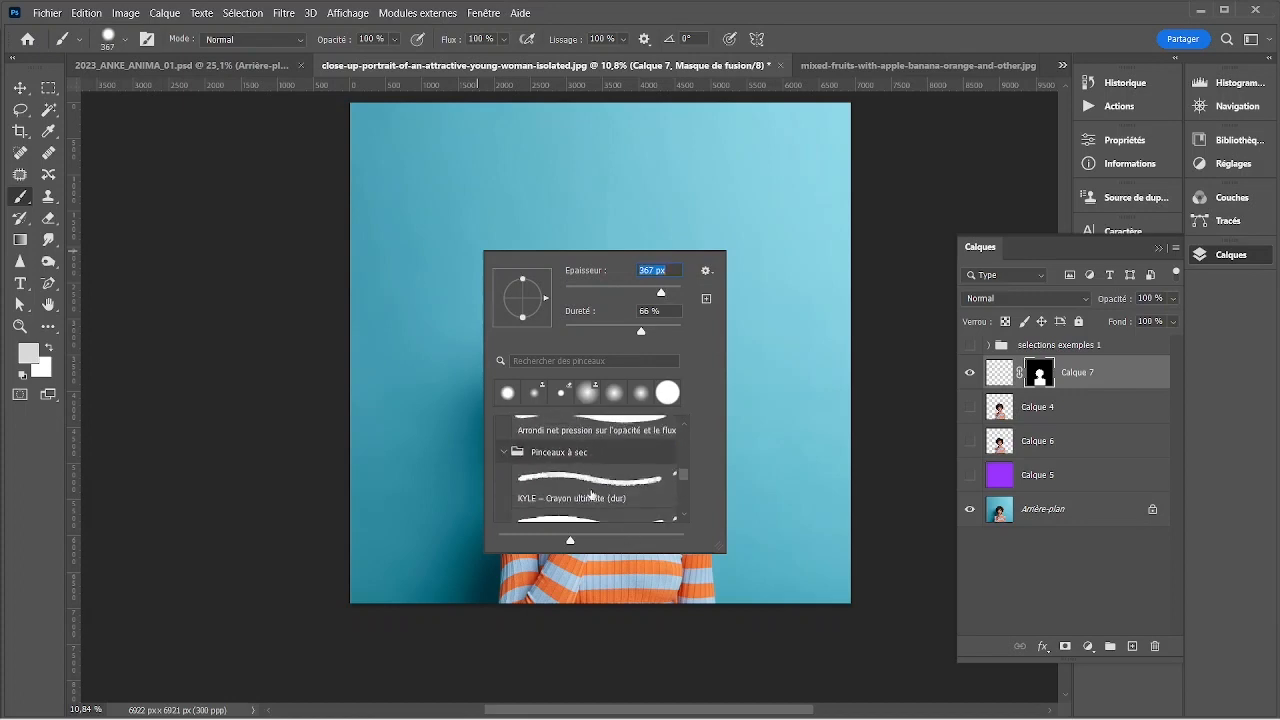
pyautogui.click(591, 485)
pyautogui.click(609, 291)
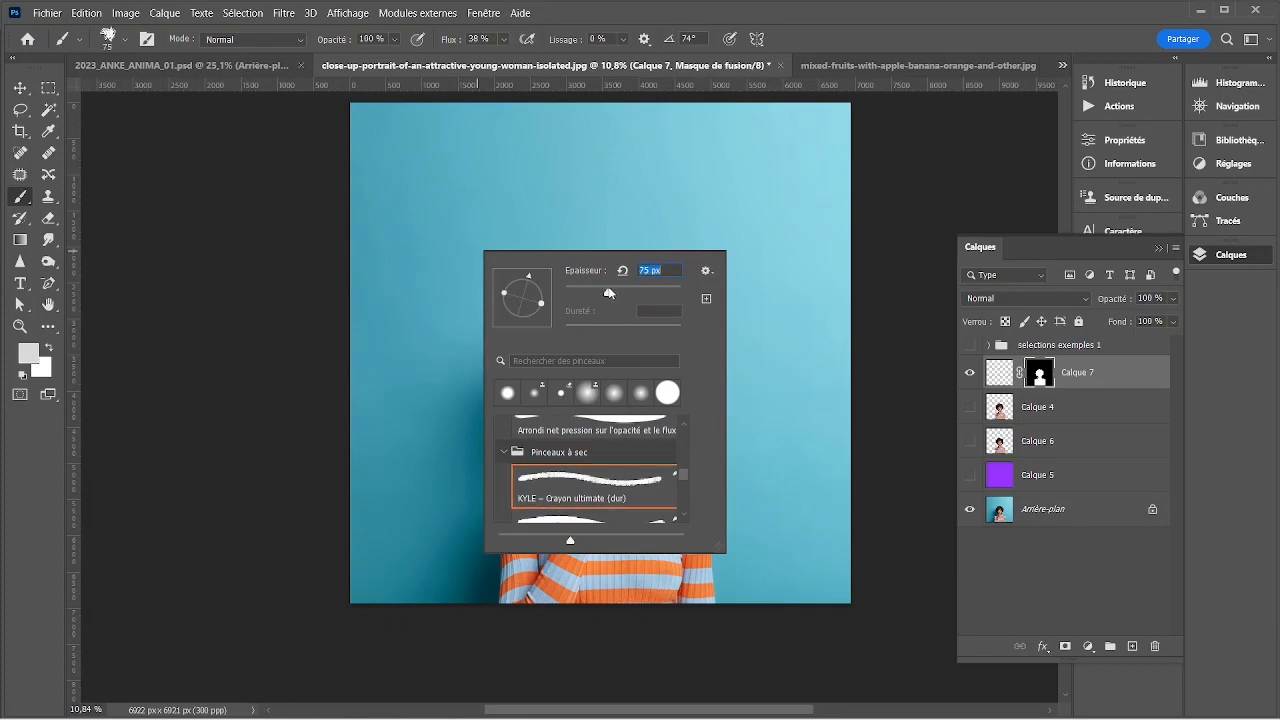
pyautogui.write('367')
pyautogui.press('Return')
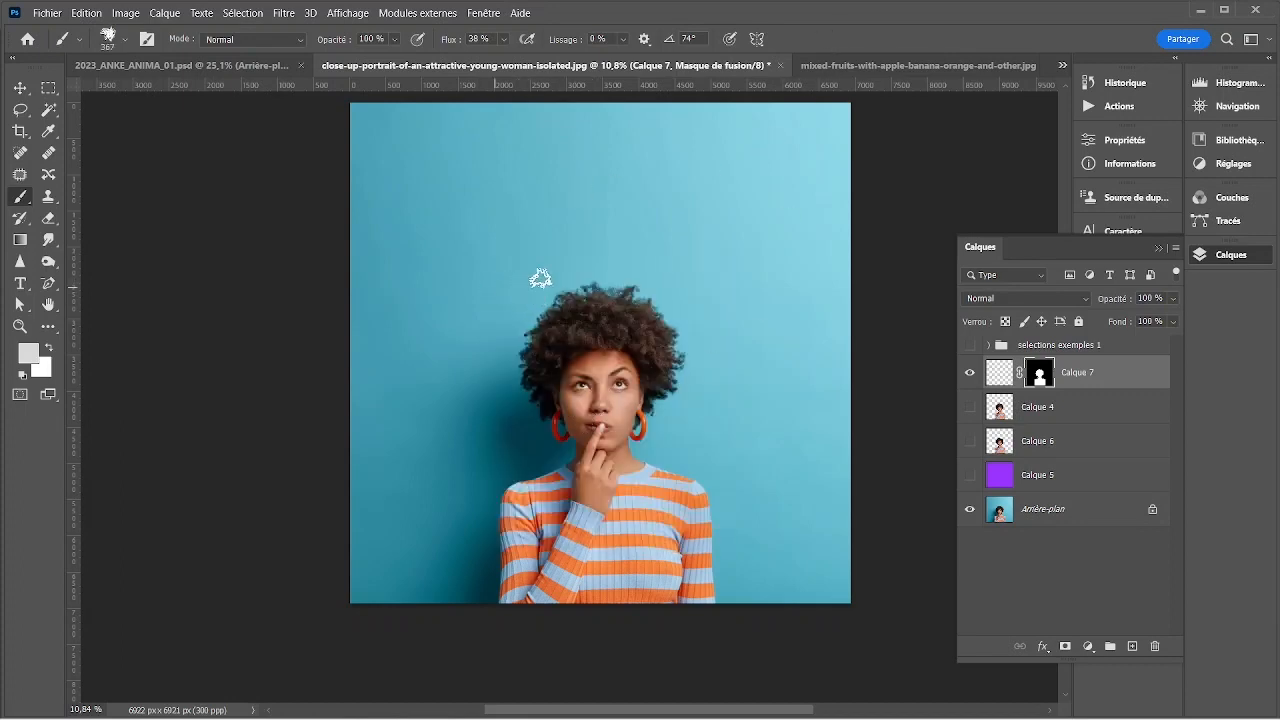
pyautogui.click(478, 435)
# - Target the image content of Calque 7 instead of its mask and set the foreground colour to ccff33
pyautogui.click(999, 372)
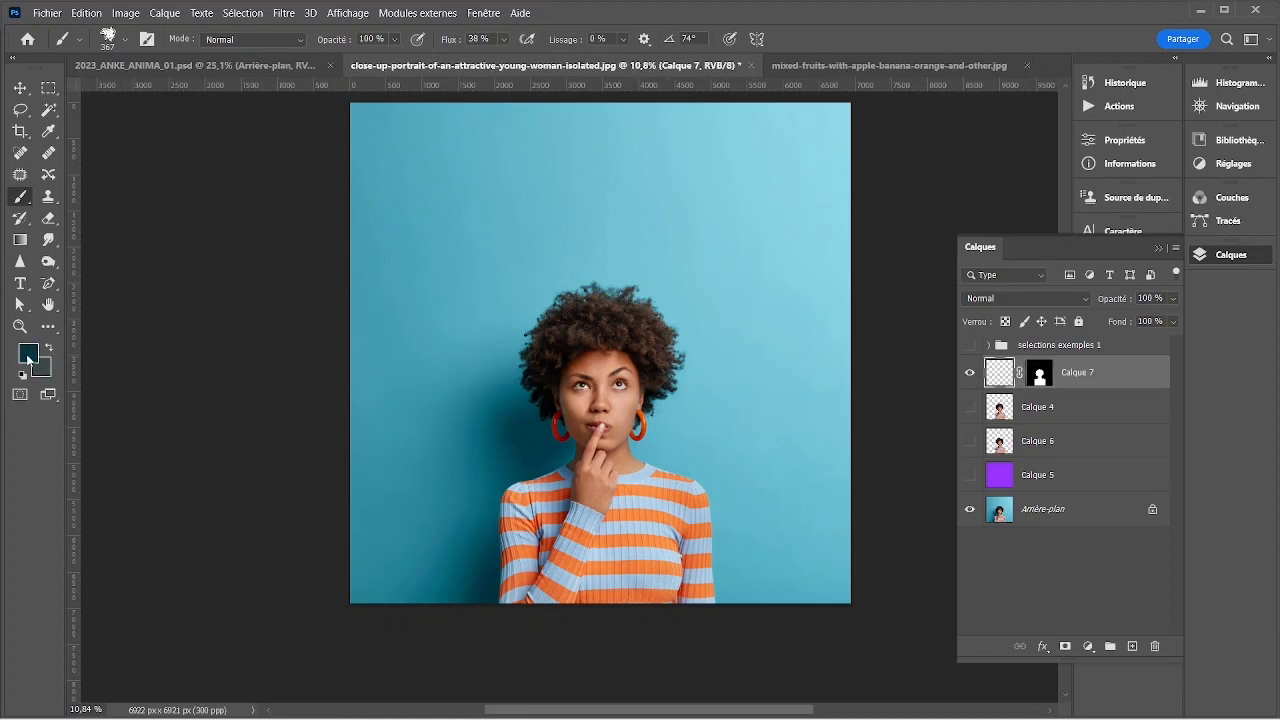
pyautogui.click(28, 353)
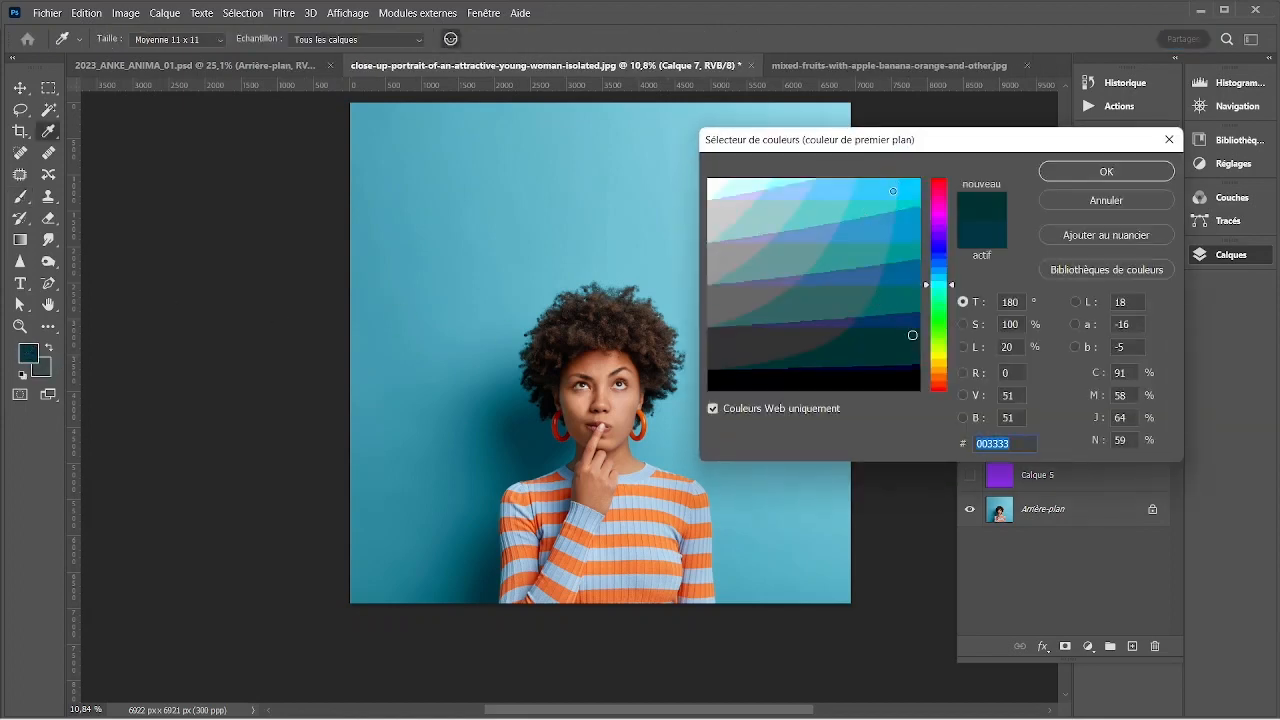
pyautogui.click(892, 190)
pyautogui.click(938, 346)
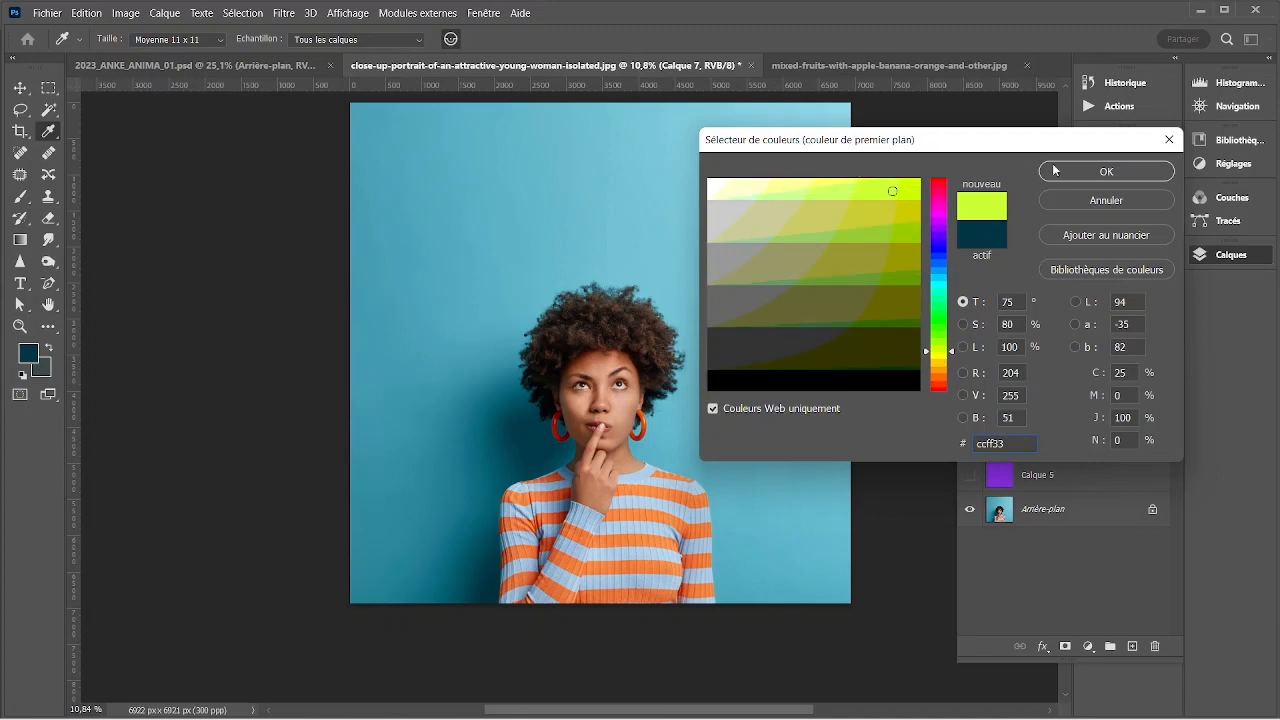
pyautogui.click(1106, 171)
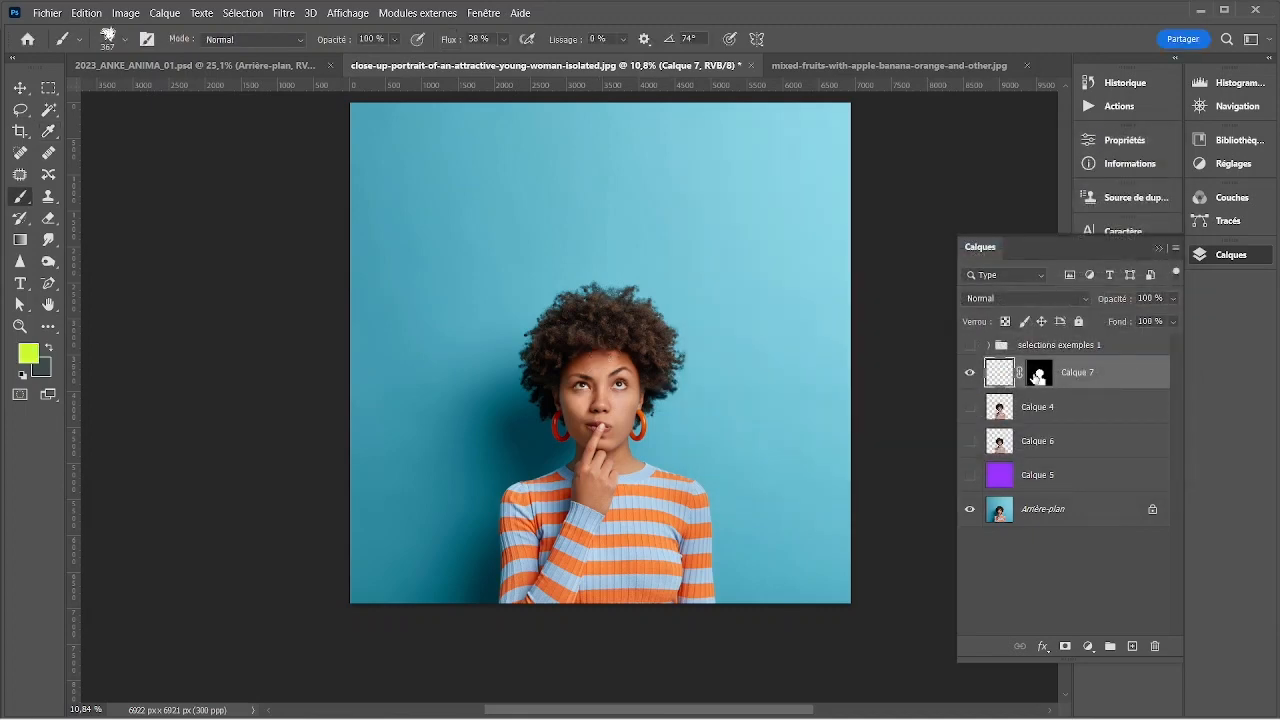
# - Paint several horizontal yellow-green strokes across the woman's hair, face, chin and sweater on Calque 7
pyautogui.moveTo(570, 292); pyautogui.dragTo(640, 288)
pyautogui.moveTo(680, 340); pyautogui.dragTo(528, 340)
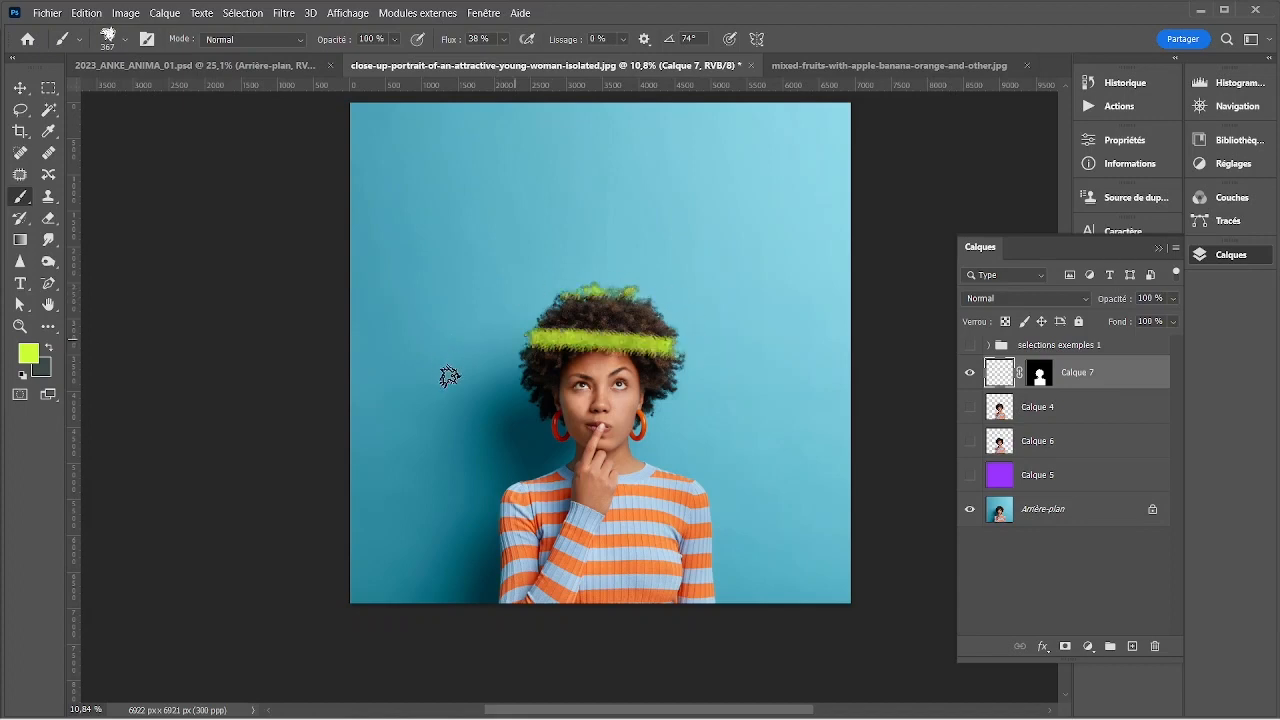
pyautogui.moveTo(455, 392)
pyautogui.mouseDown()
pyautogui.moveTo(751, 428)
pyautogui.moveTo(500, 450)
pyautogui.mouseUp()
pyautogui.moveTo(492, 495)
pyautogui.mouseDown()
pyautogui.moveTo(824, 498)
pyautogui.moveTo(527, 534)
pyautogui.moveTo(447, 558)
pyautogui.mouseUp()
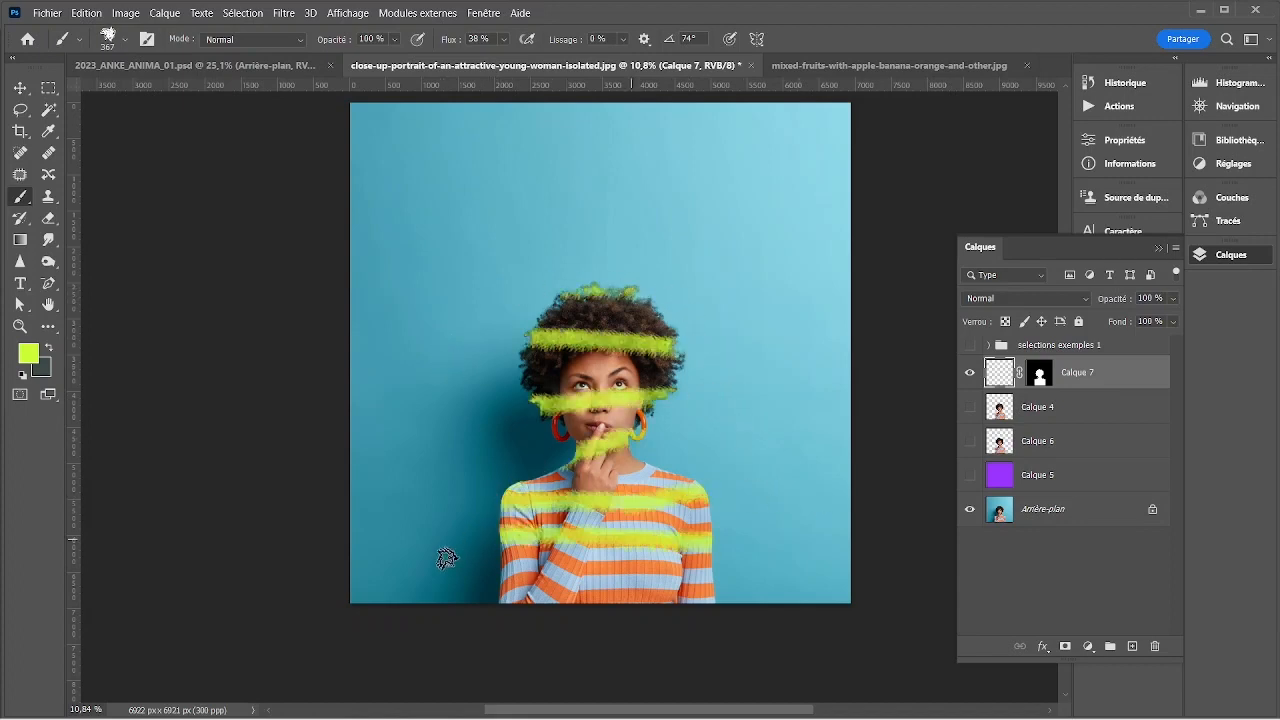
# - Examine the mask of Calque 7 on its own, then reactivate the layer's image content
pyautogui.keyDown('alt'); pyautogui.click(1040, 376); pyautogui.keyUp('alt')
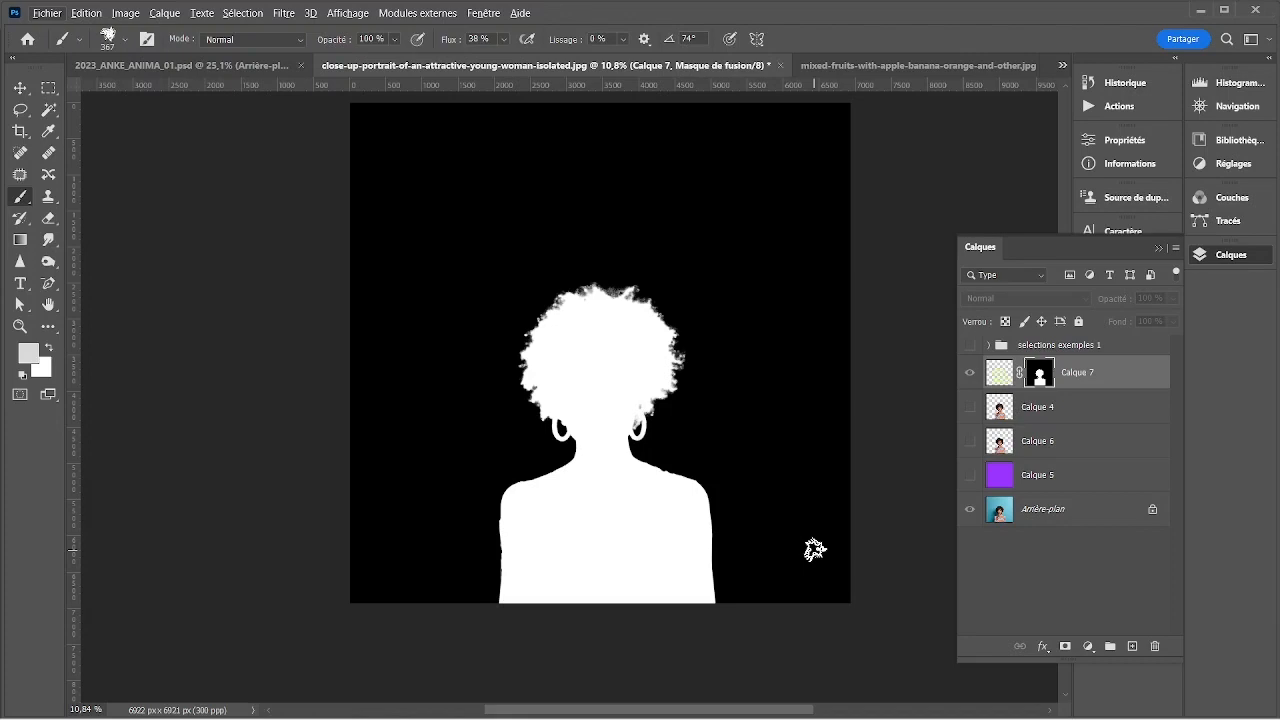
pyautogui.keyDown('alt'); pyautogui.click(1040, 381); pyautogui.keyUp('alt')
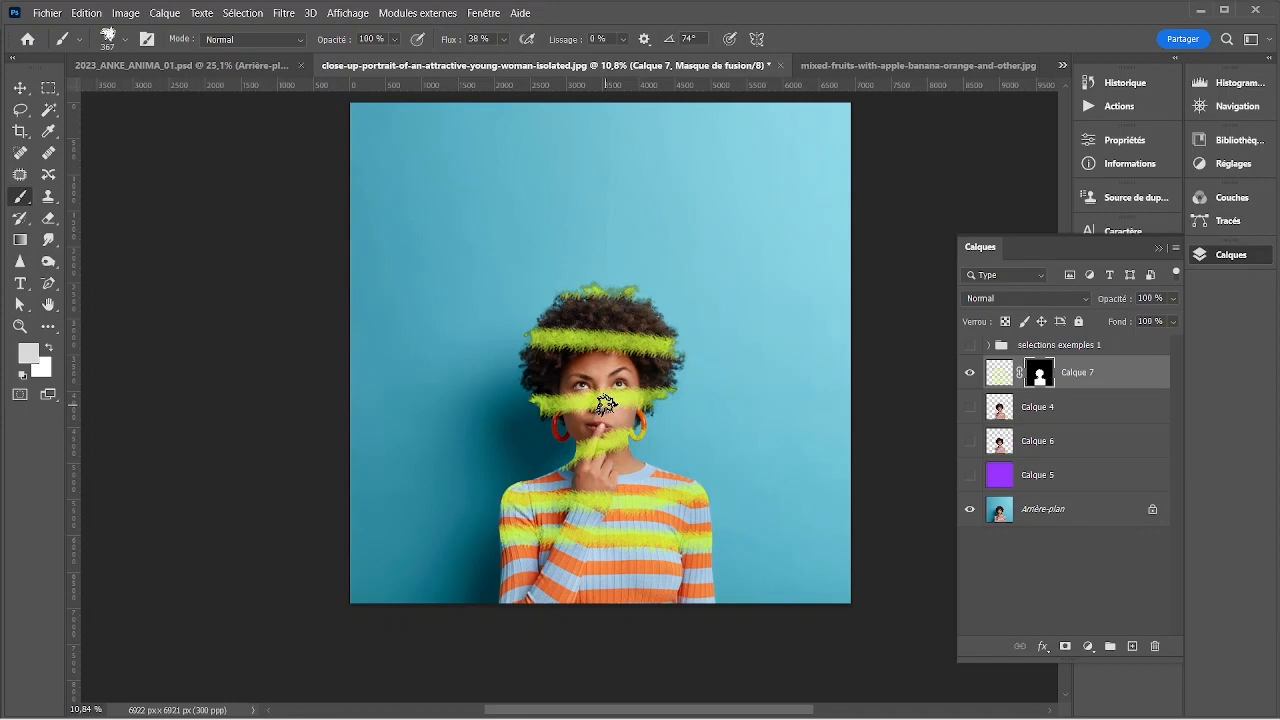
pyautogui.scroll(3, 606, 404)
pyautogui.click(999, 380)
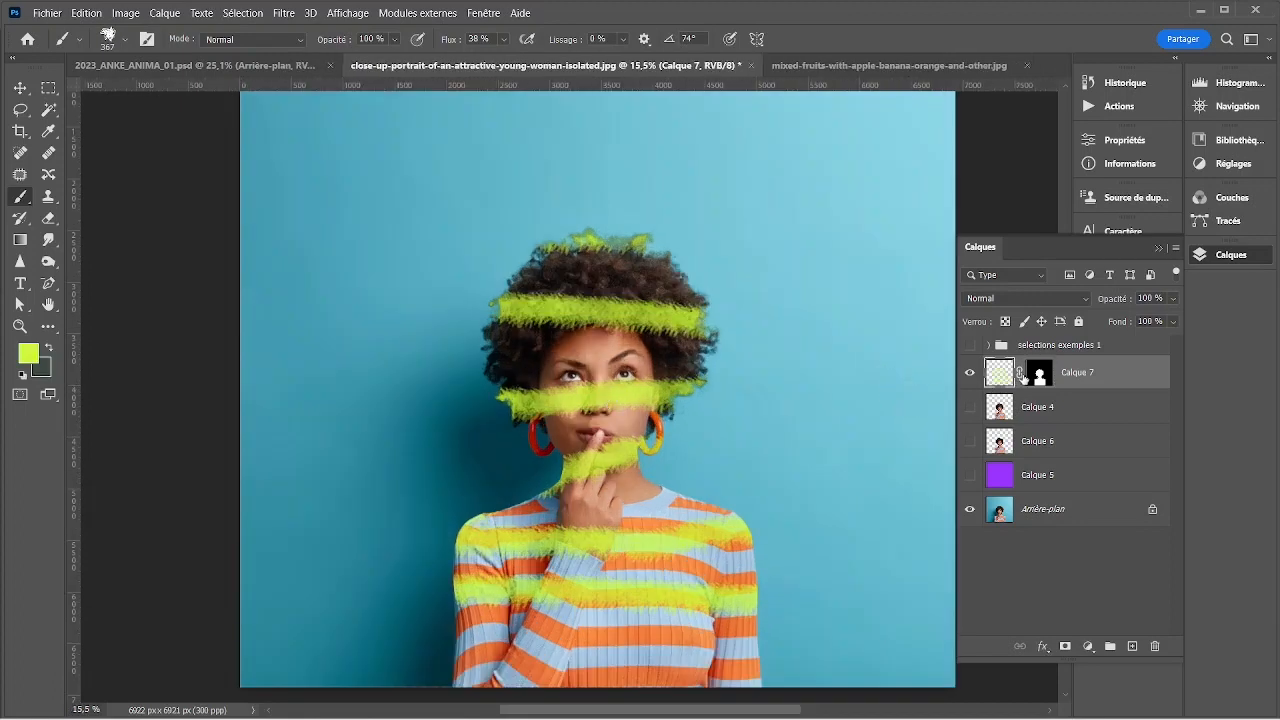
pyautogui.click(1040, 378)
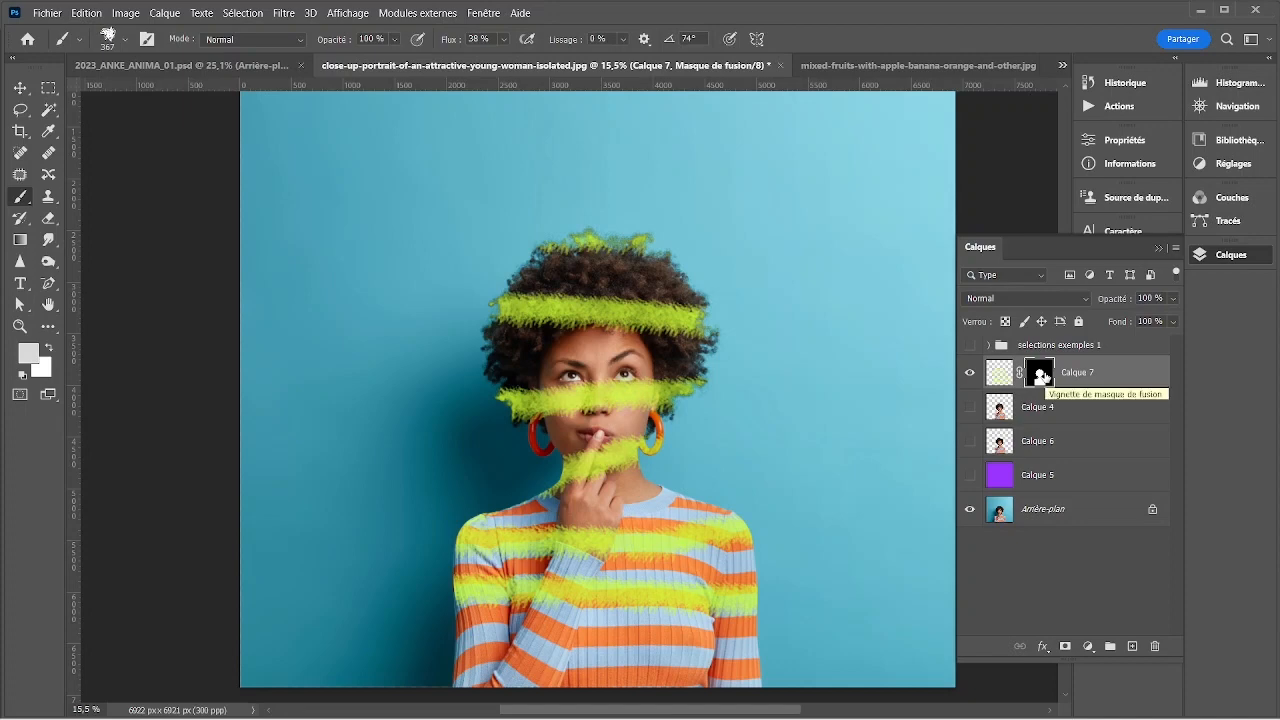
pyautogui.click(999, 373)
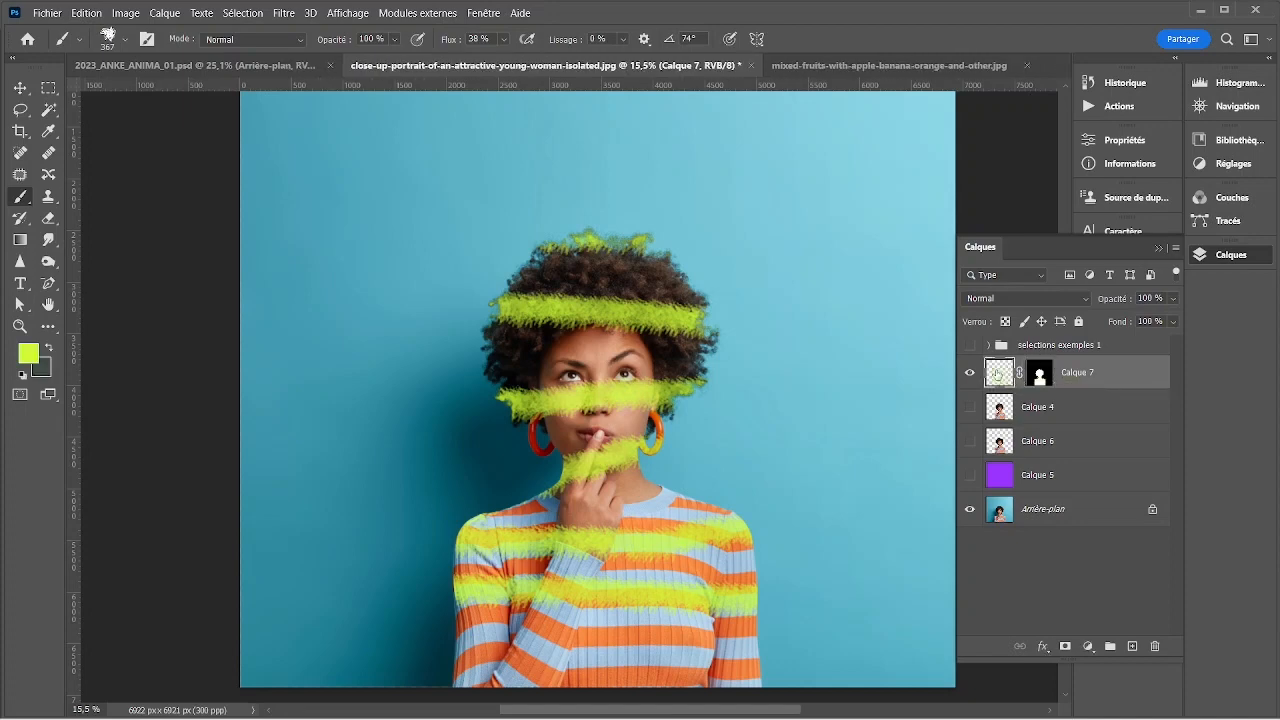
# - Brush more loose yellow-green strokes over the woman's sweater, neck, face and hair on Calque 7
pyautogui.moveTo(681, 484); pyautogui.dragTo(710, 405)
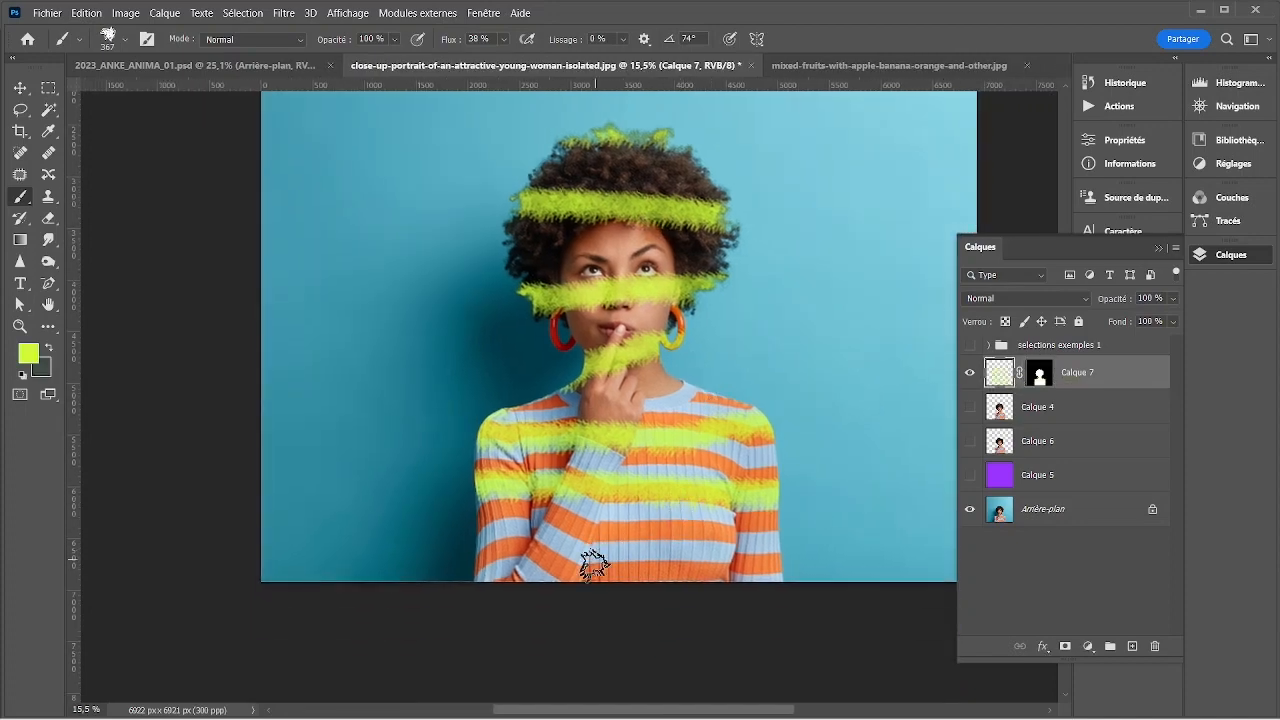
pyautogui.moveTo(593, 562)
pyautogui.mouseDown()
pyautogui.moveTo(750, 397)
pyautogui.moveTo(775, 555)
pyautogui.mouseUp()
pyautogui.moveTo(770, 470)
pyautogui.mouseDown()
pyautogui.moveTo(431, 481)
pyautogui.moveTo(521, 442)
pyautogui.moveTo(579, 482)
pyautogui.moveTo(445, 554)
pyautogui.moveTo(640, 545)
pyautogui.mouseUp()
pyautogui.moveTo(685, 390)
pyautogui.mouseDown()
pyautogui.moveTo(599, 279)
pyautogui.moveTo(672, 210)
pyautogui.moveTo(568, 146)
pyautogui.moveTo(644, 248)
pyautogui.moveTo(567, 296)
pyautogui.moveTo(657, 285)
pyautogui.moveTo(702, 260)
pyautogui.mouseUp()
pyautogui.scroll(1, 759, 306)
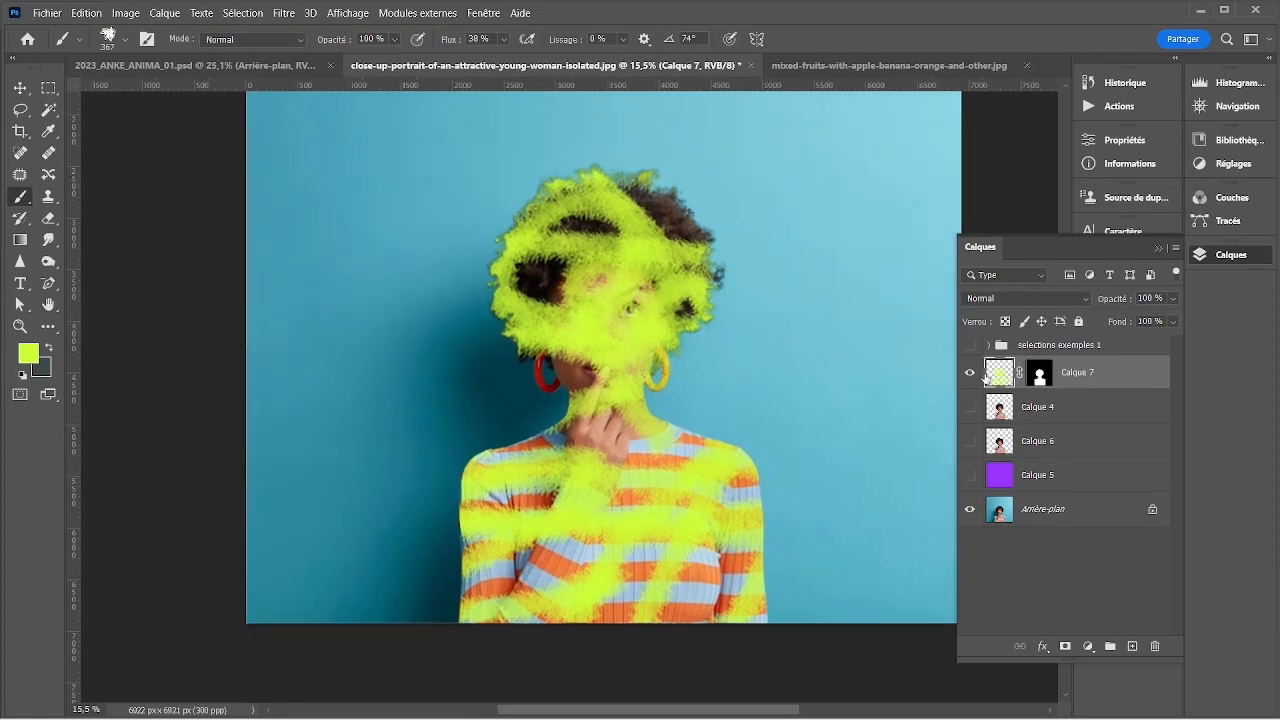
# - Erase all the yellow-green paint from Calque 7 with a 2391 px eraser
pyautogui.press('e')
pyautogui.rightClick(607, 292)
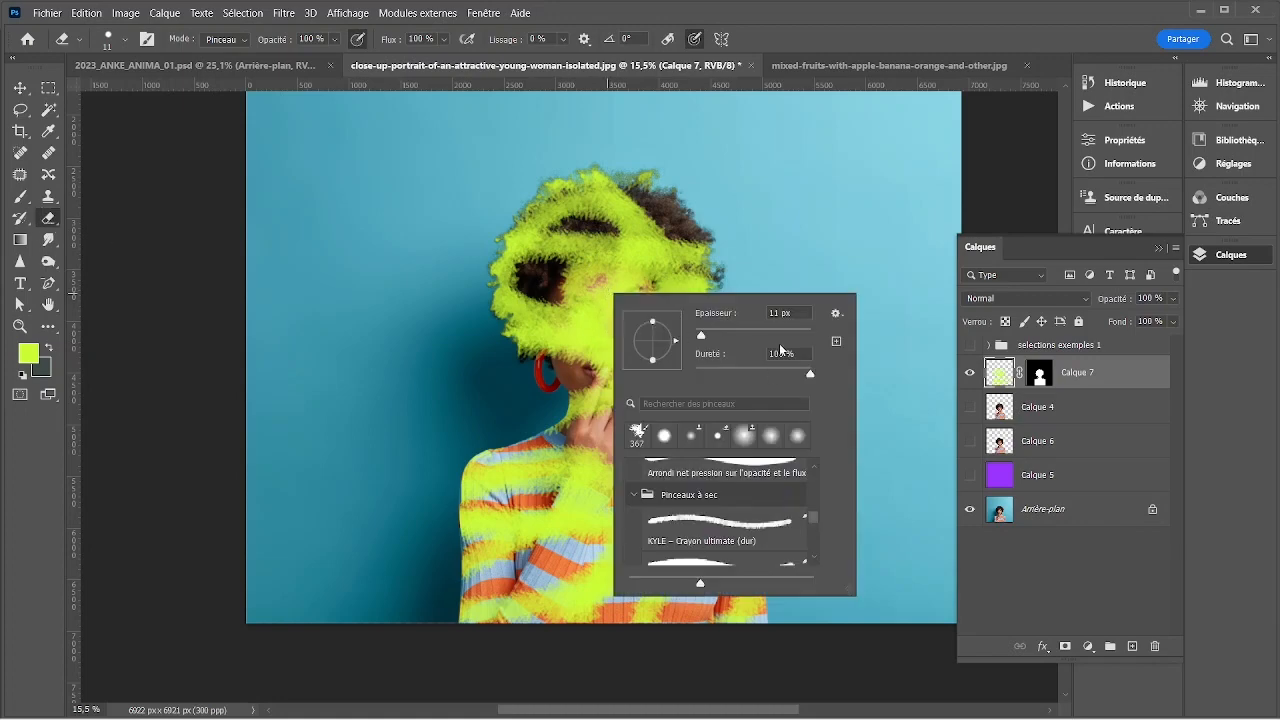
pyautogui.moveTo(742, 331); pyautogui.dragTo(749, 335)
pyautogui.click(805, 336)
pyautogui.moveTo(500, 229)
pyautogui.mouseDown()
pyautogui.moveTo(629, 286)
pyautogui.moveTo(771, 286)
pyautogui.mouseUp()
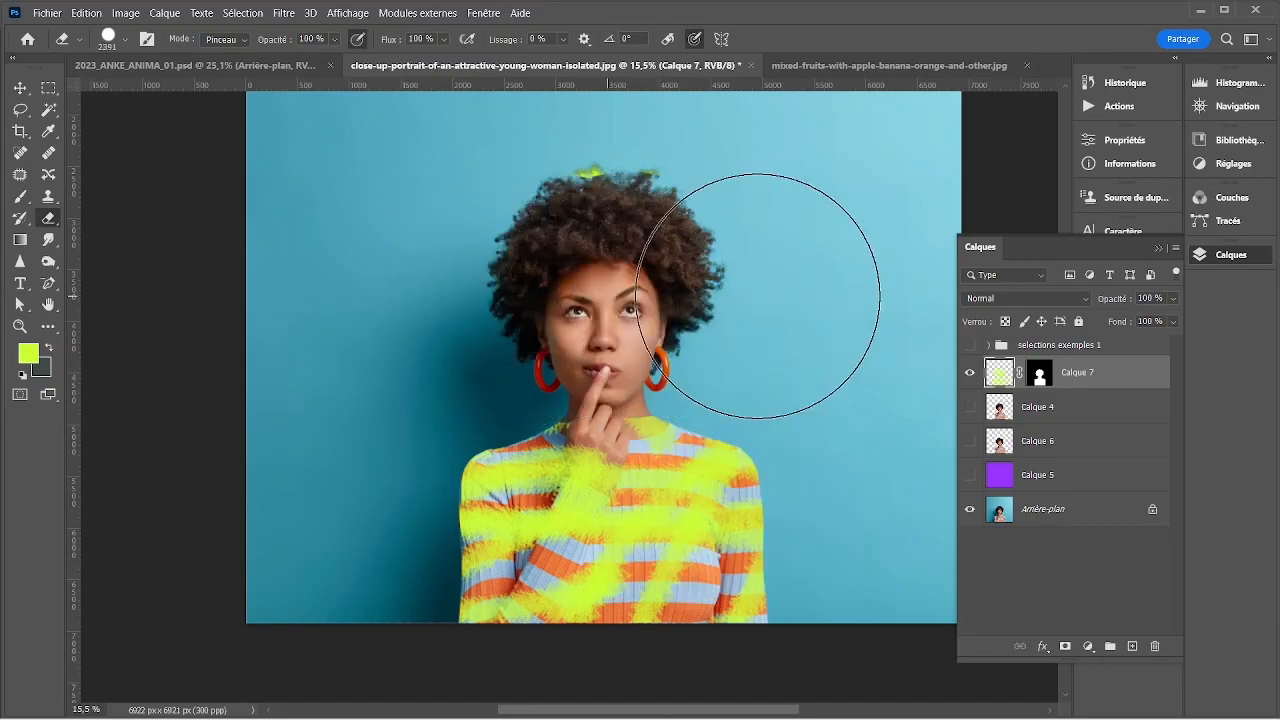
pyautogui.moveTo(651, 291)
pyautogui.mouseDown()
pyautogui.moveTo(700, 514)
pyautogui.moveTo(686, 557)
pyautogui.moveTo(497, 560)
pyautogui.moveTo(768, 617)
pyautogui.mouseUp()
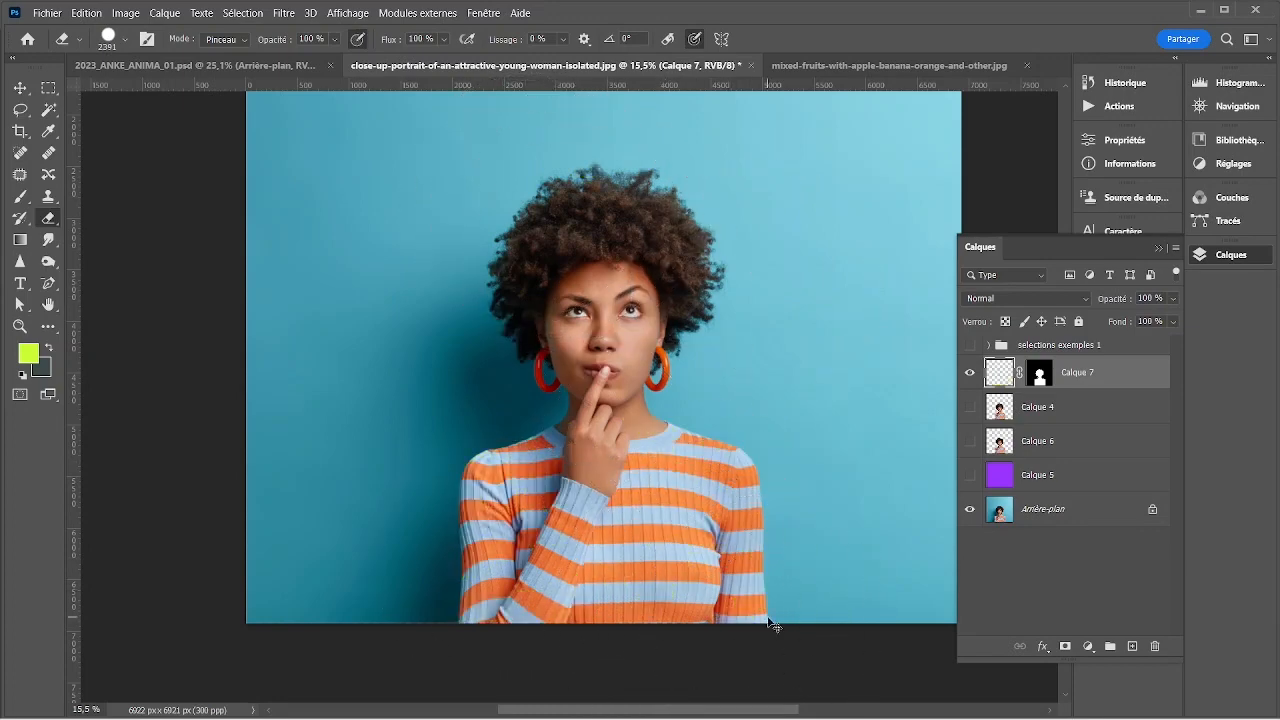
# - Undo the eraser strokes on Calque 7
pyautogui.hotkey('ctrl', 'z')
pyautogui.hotkey('ctrl', 'z')
pyautogui.hotkey('ctrl', 'z')
pyautogui.hotkey('ctrl', 'z')
pyautogui.hotkey('ctrl', 'z')
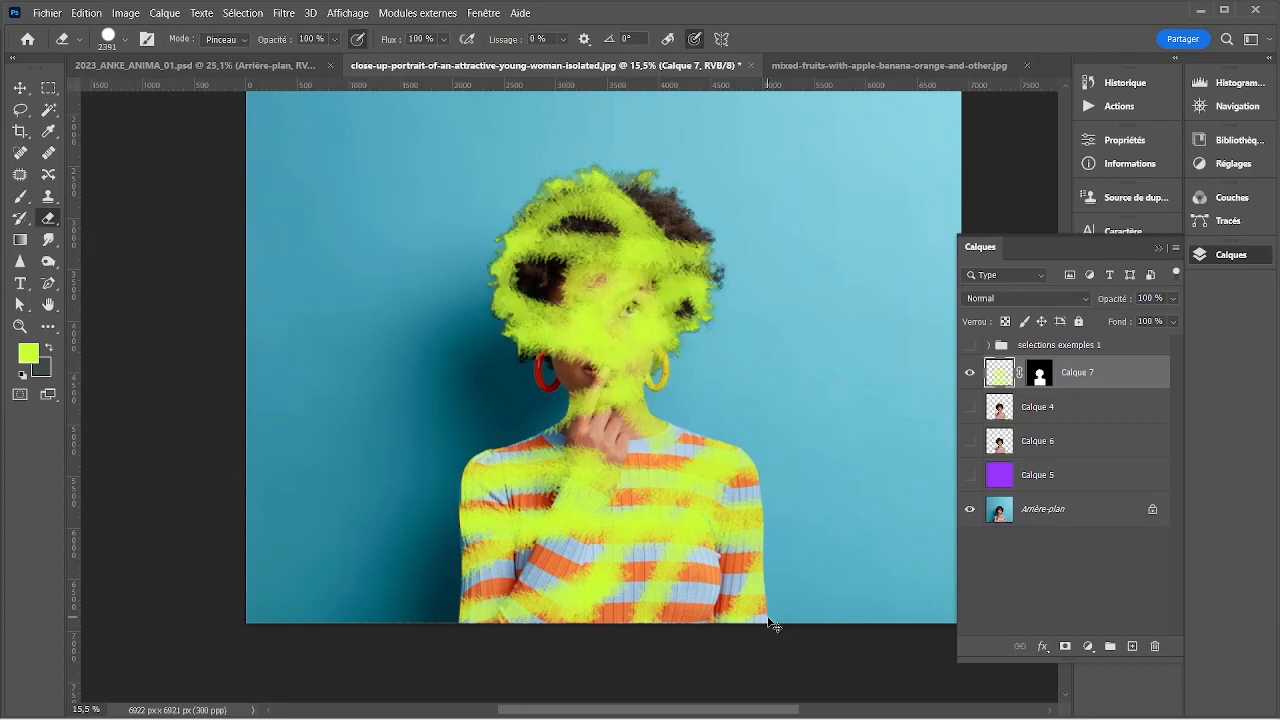
# - Set the blend mode of Calque 7 to Incrustation
pyautogui.press('v')
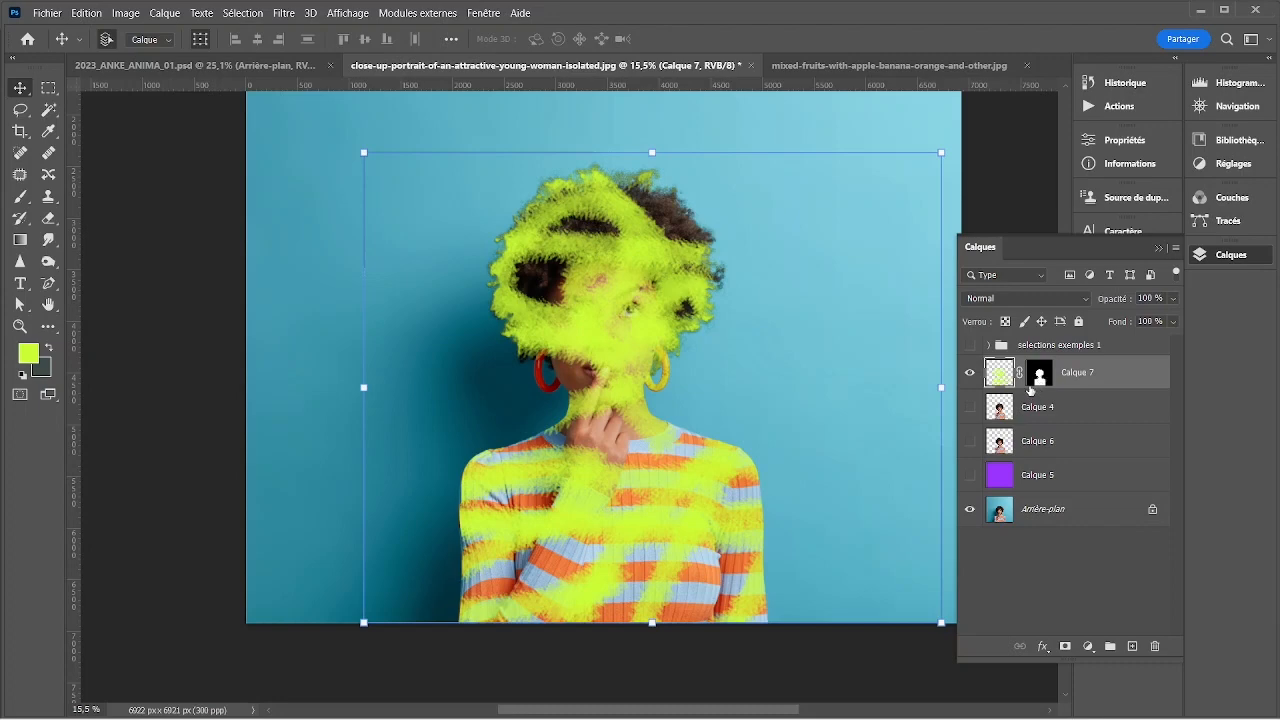
pyautogui.click(1088, 299)
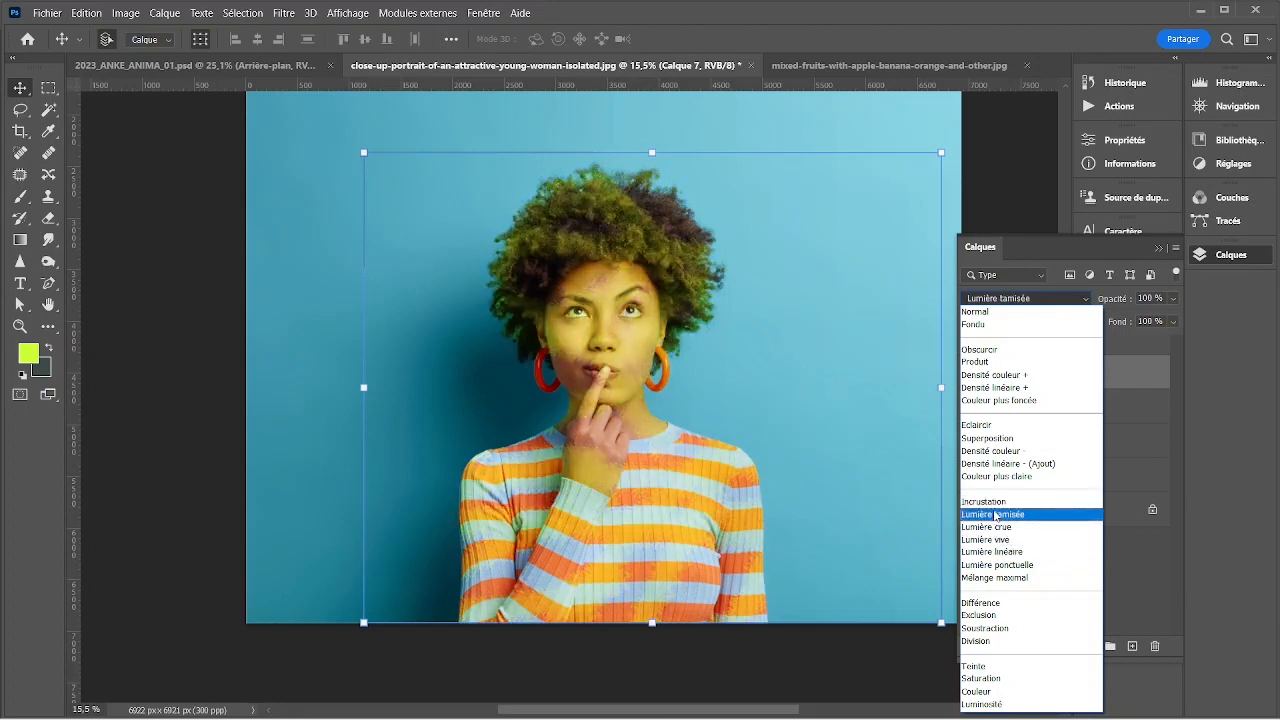
pyautogui.click(1000, 503)
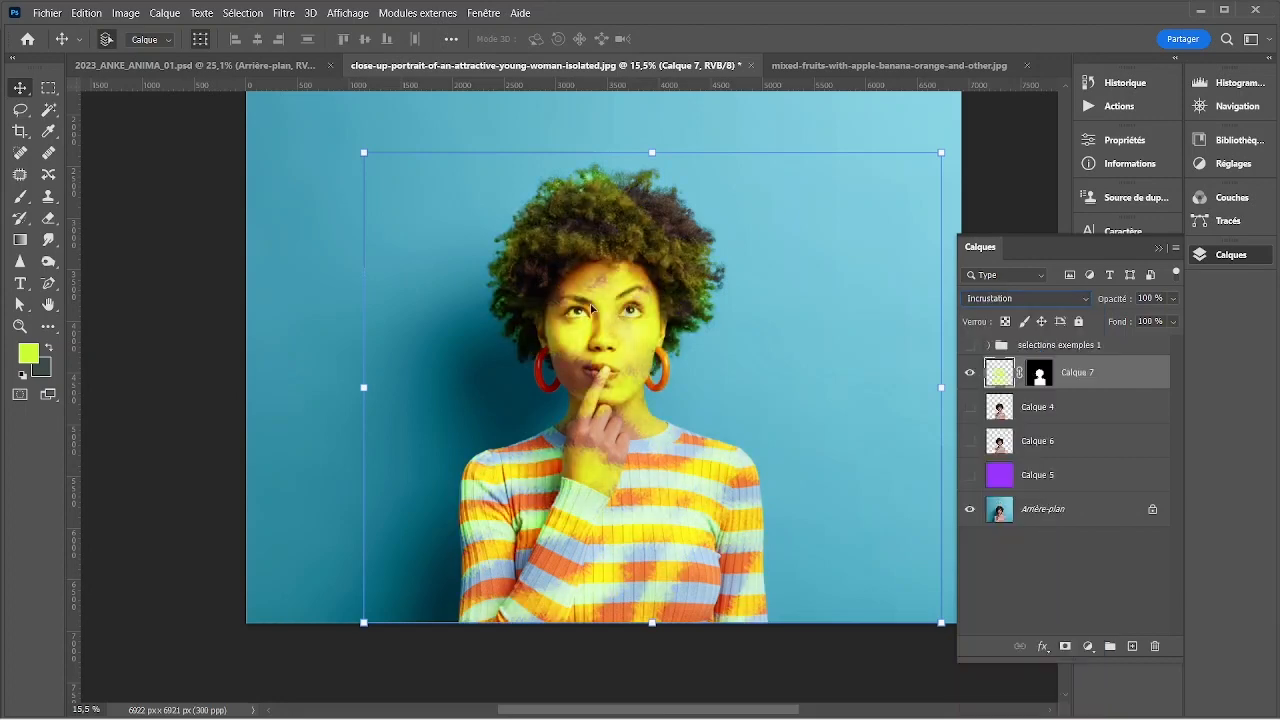
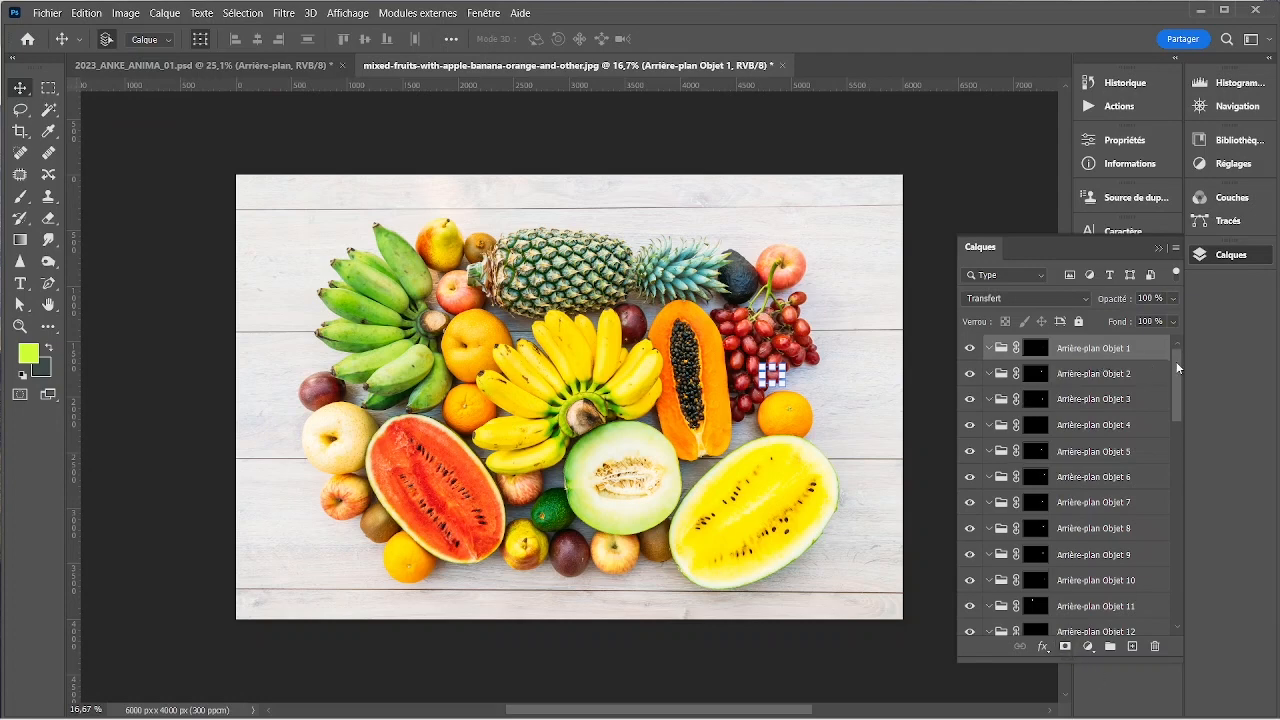
# - Examine the masked object groups of the mixed-fruits image, selecting the masks of Arrière-plan Objet 4, 7, 8, 9 and 11 and browsing the list
pyautogui.moveTo(1177, 367)
pyautogui.mouseDown()
pyautogui.moveTo(1173, 450)
pyautogui.moveTo(1185, 362)
pyautogui.mouseUp()
pyautogui.click(1035, 425)
pyautogui.click(1045, 503)
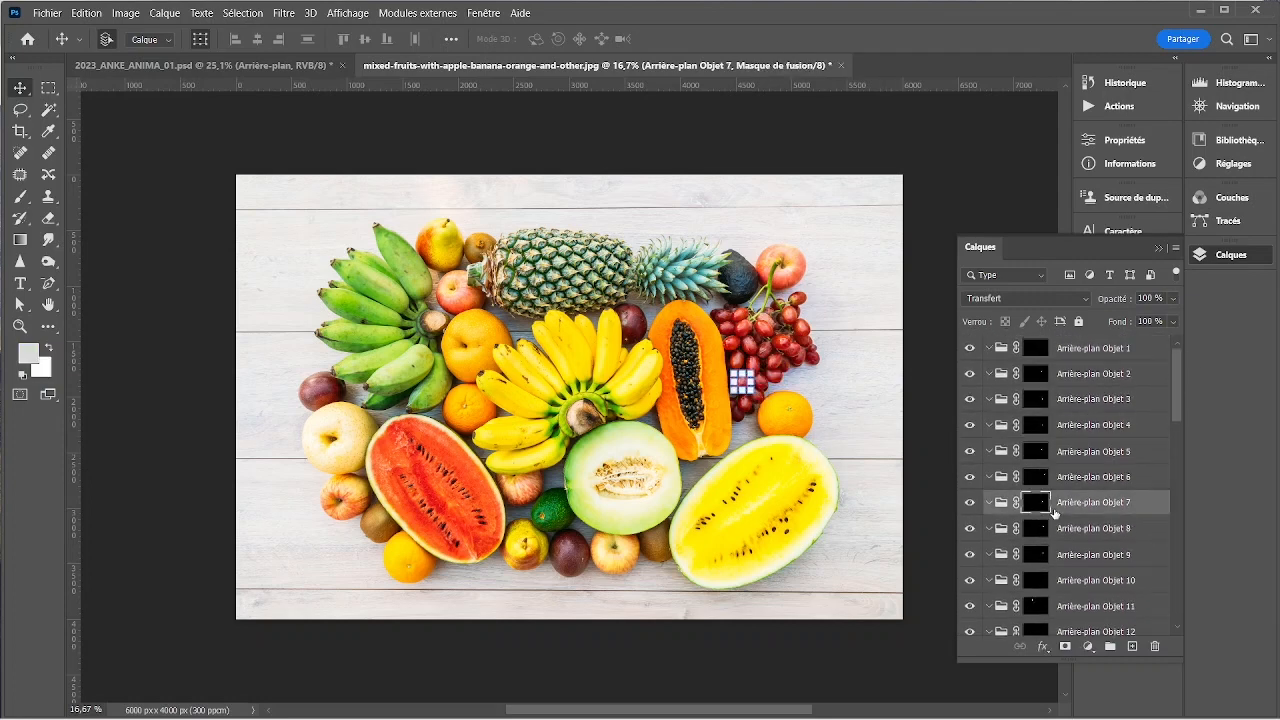
pyautogui.click(1063, 530)
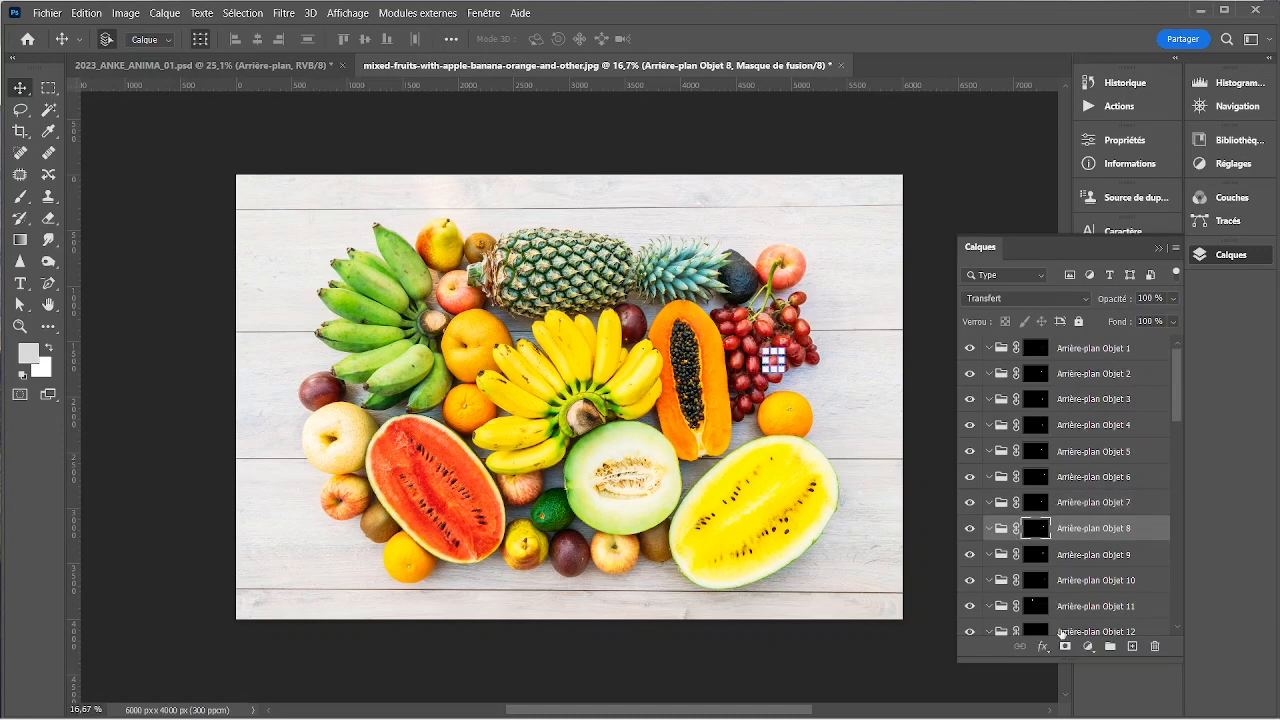
pyautogui.click(1035, 554)
pyautogui.click(1035, 606)
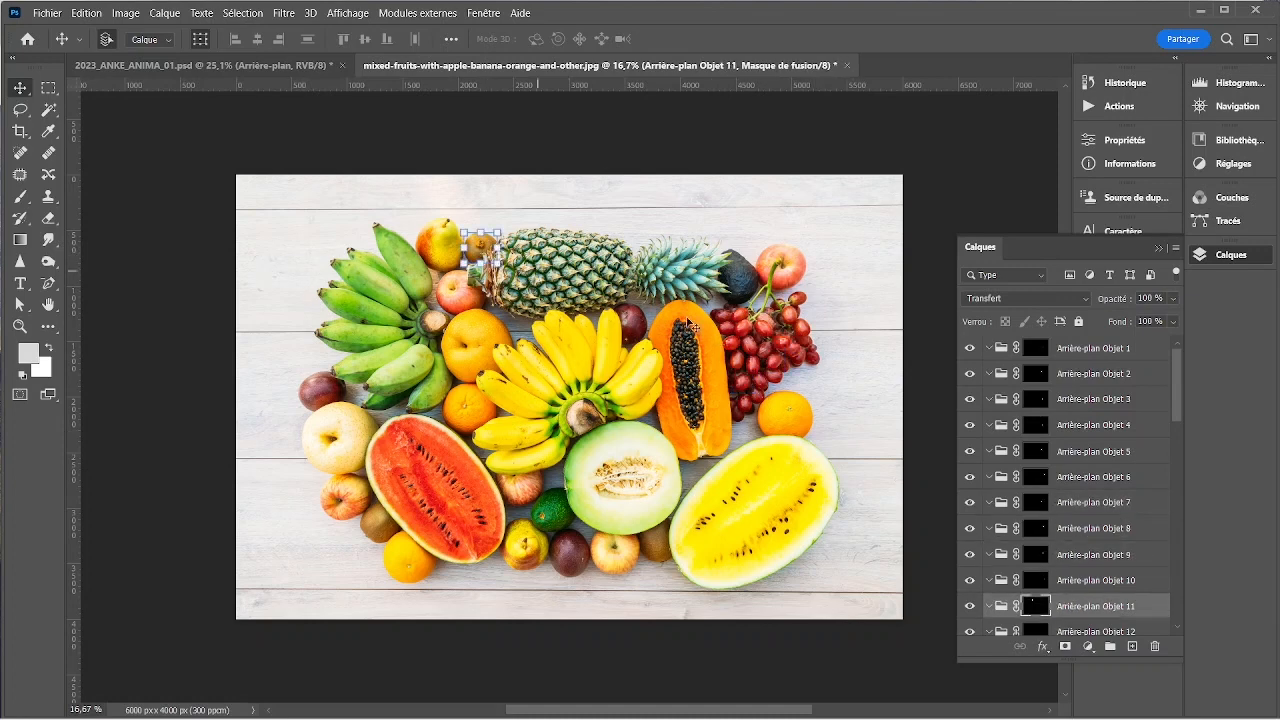
pyautogui.scroll(-7, 1093, 549)
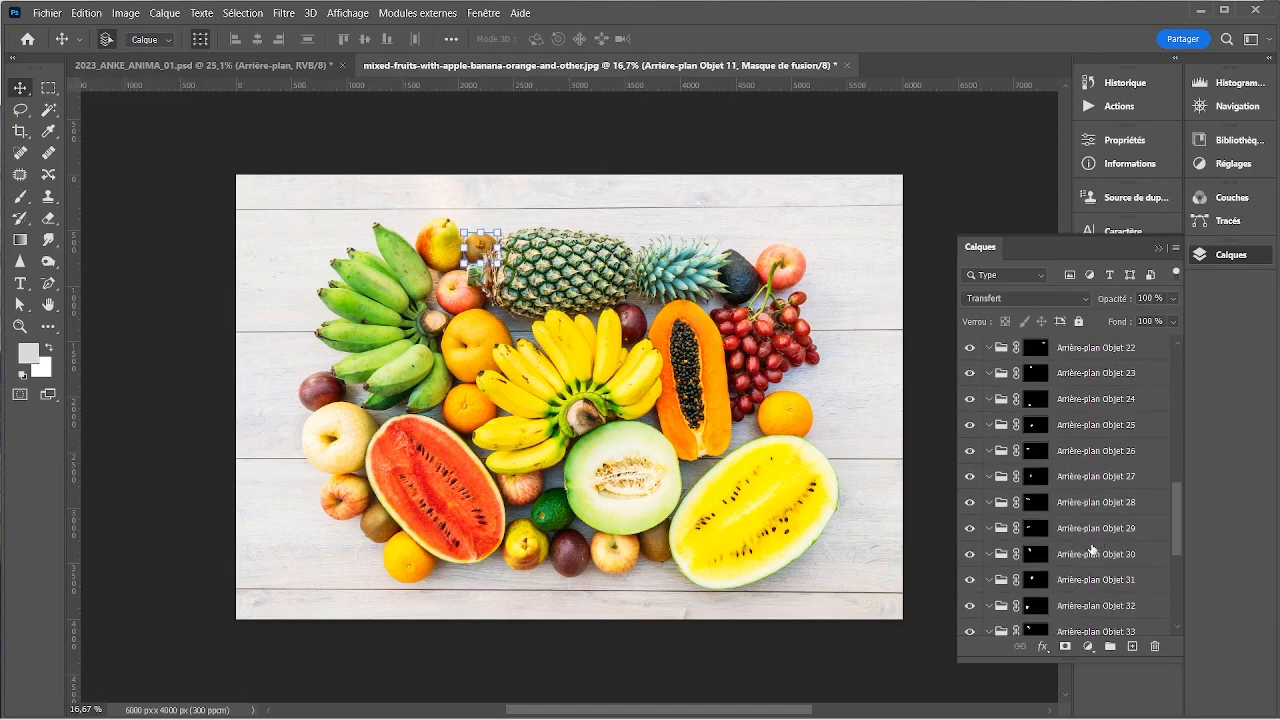
pyautogui.hotkey('ctrl', '2')
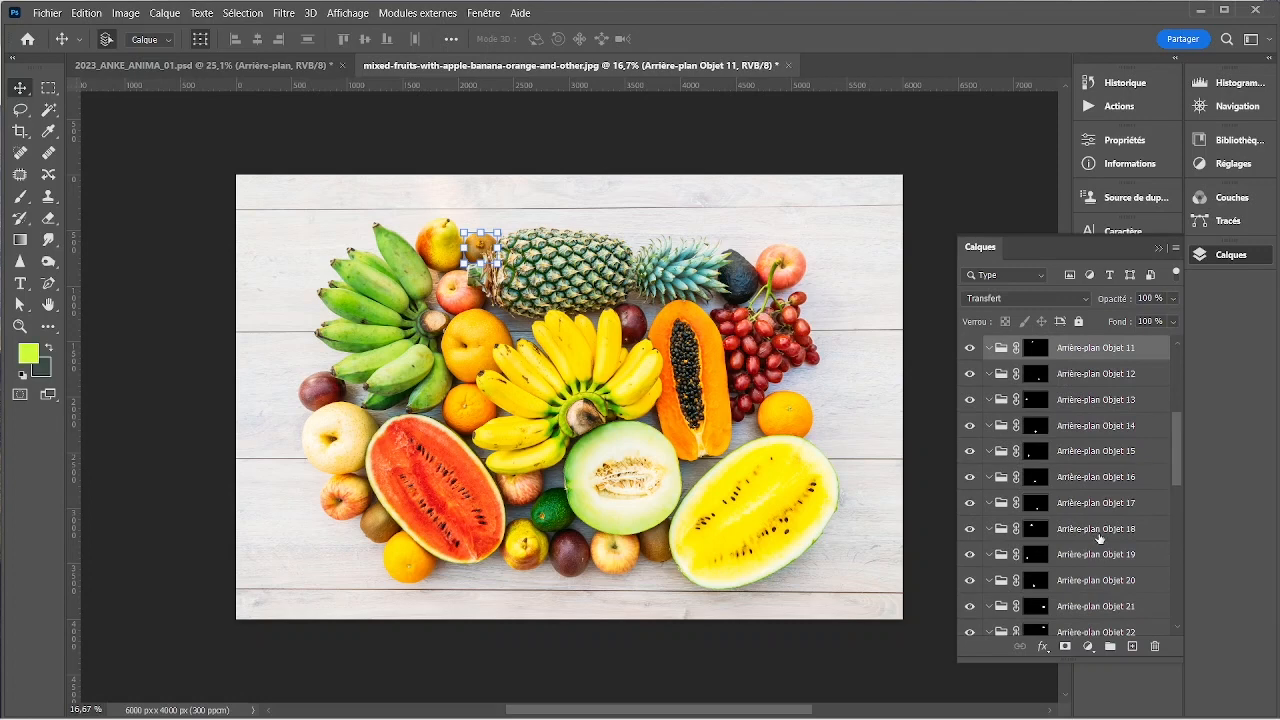
# - Examine the masks of Arrière-plan Objet 23, 24 and 26, browsing to the end of the layer list
pyautogui.scroll(-2, 1093, 545)
pyautogui.click(1087, 530)
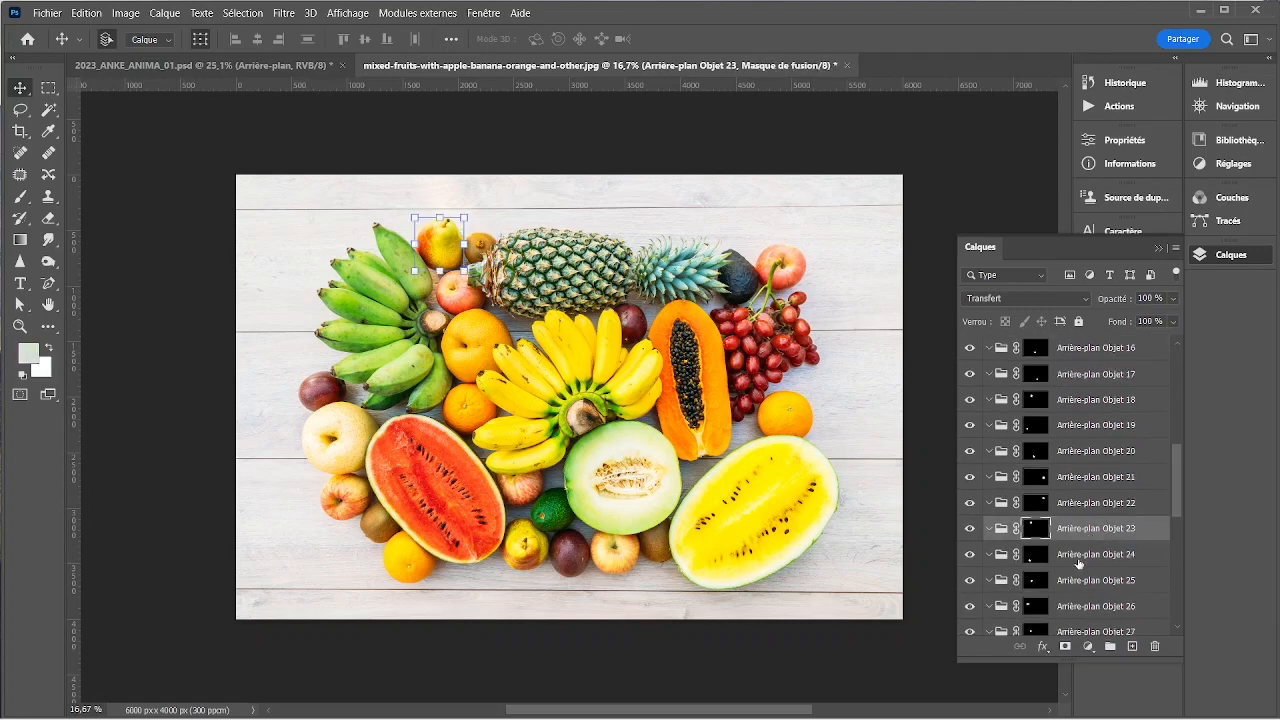
pyautogui.click(1078, 558)
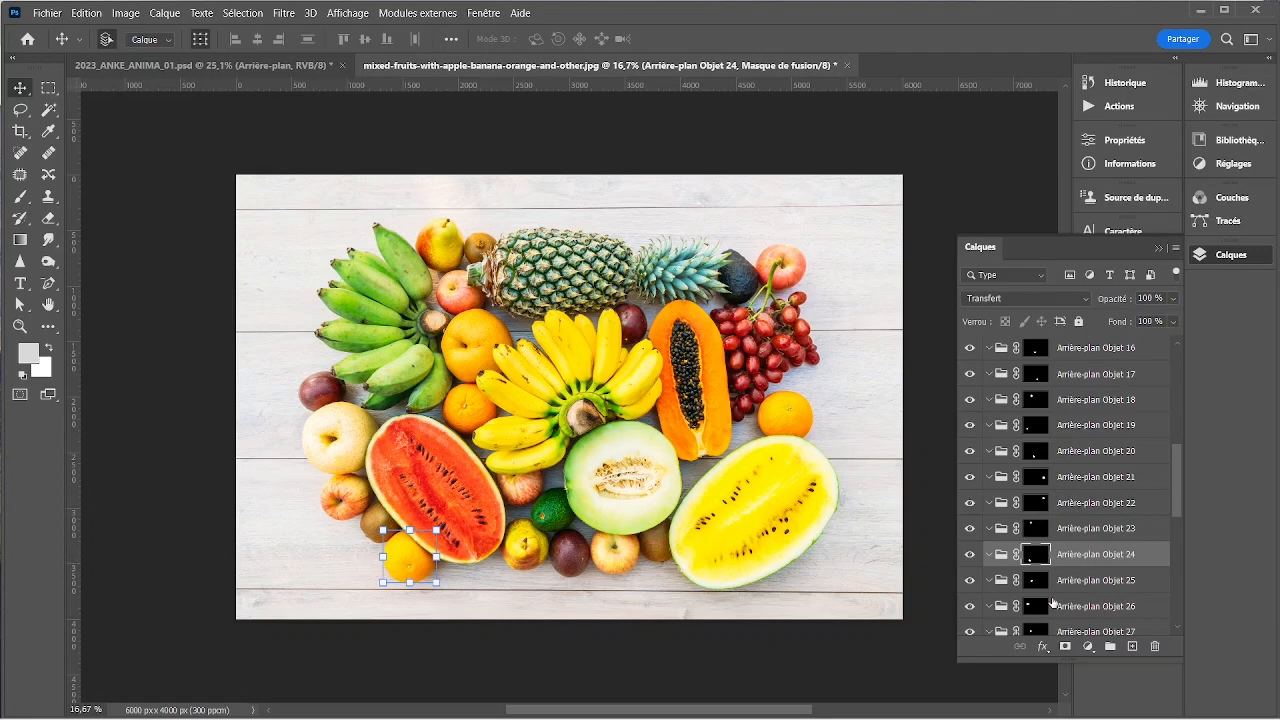
pyautogui.click(1088, 606)
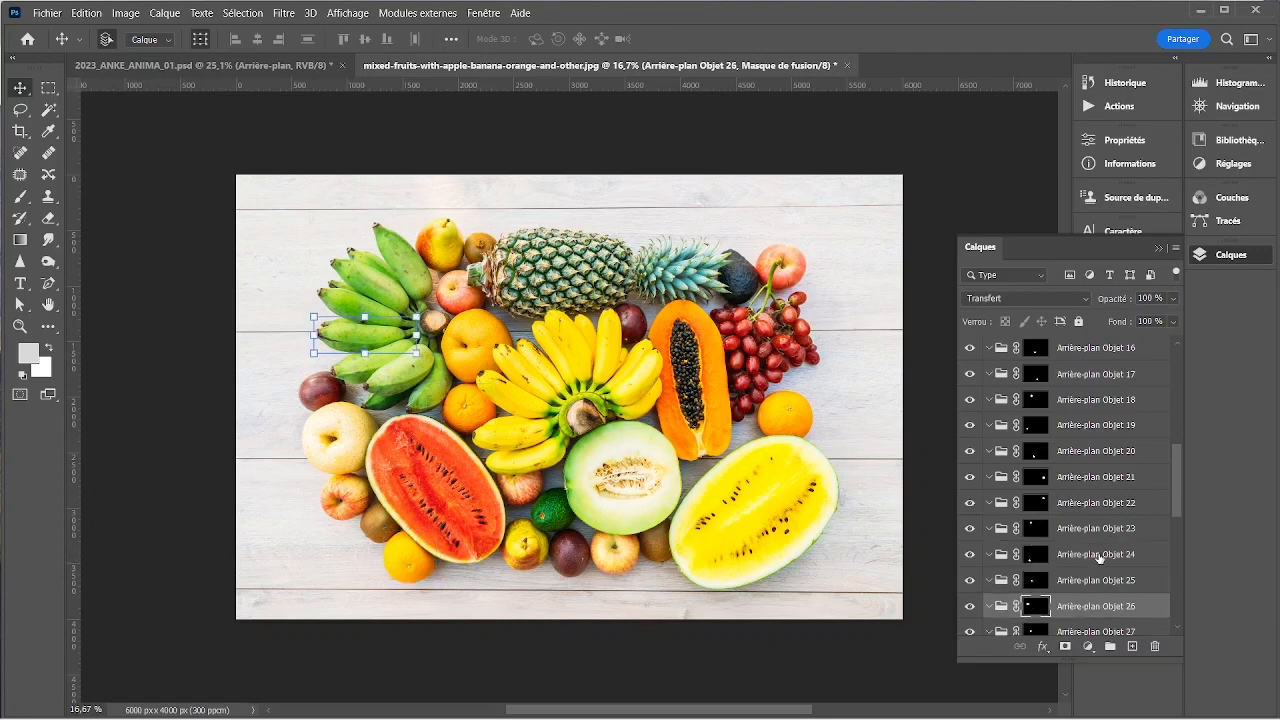
pyautogui.scroll(-6, 1100, 557)
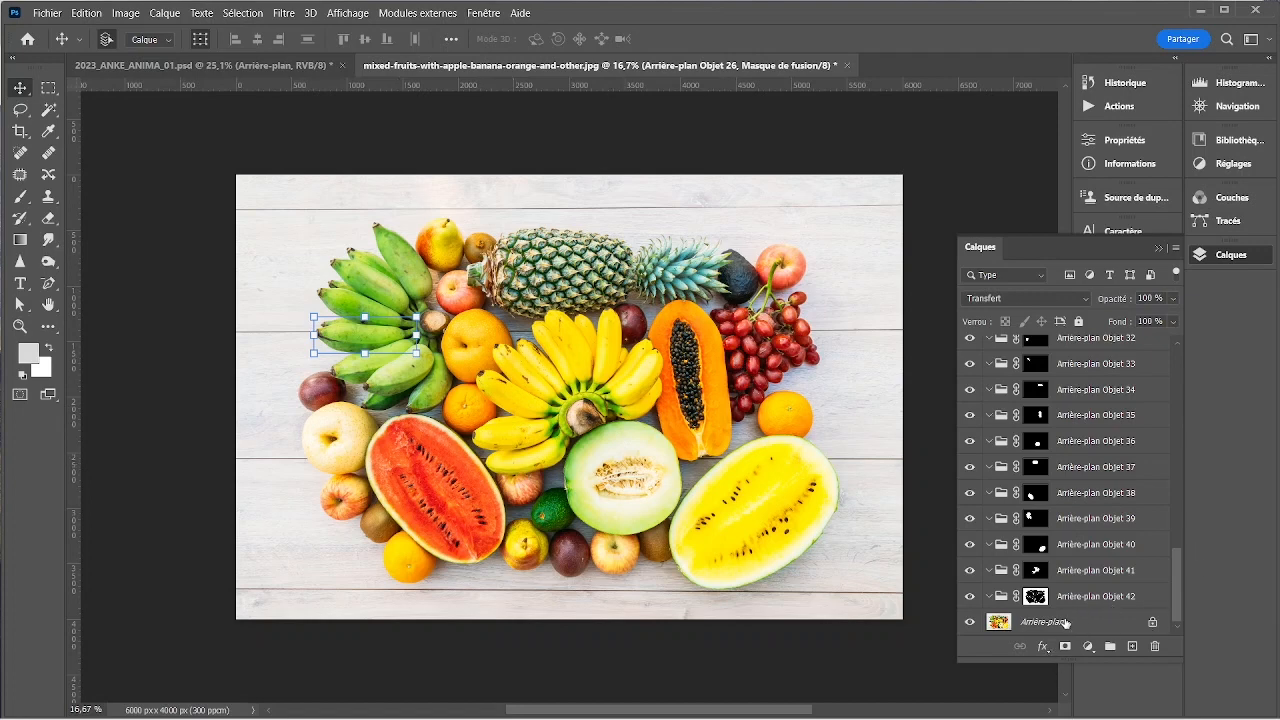
# - Select the Arrière-plan layer and examine the commands offered for it, including Masquer tous les objets
pyautogui.click(1034, 625)
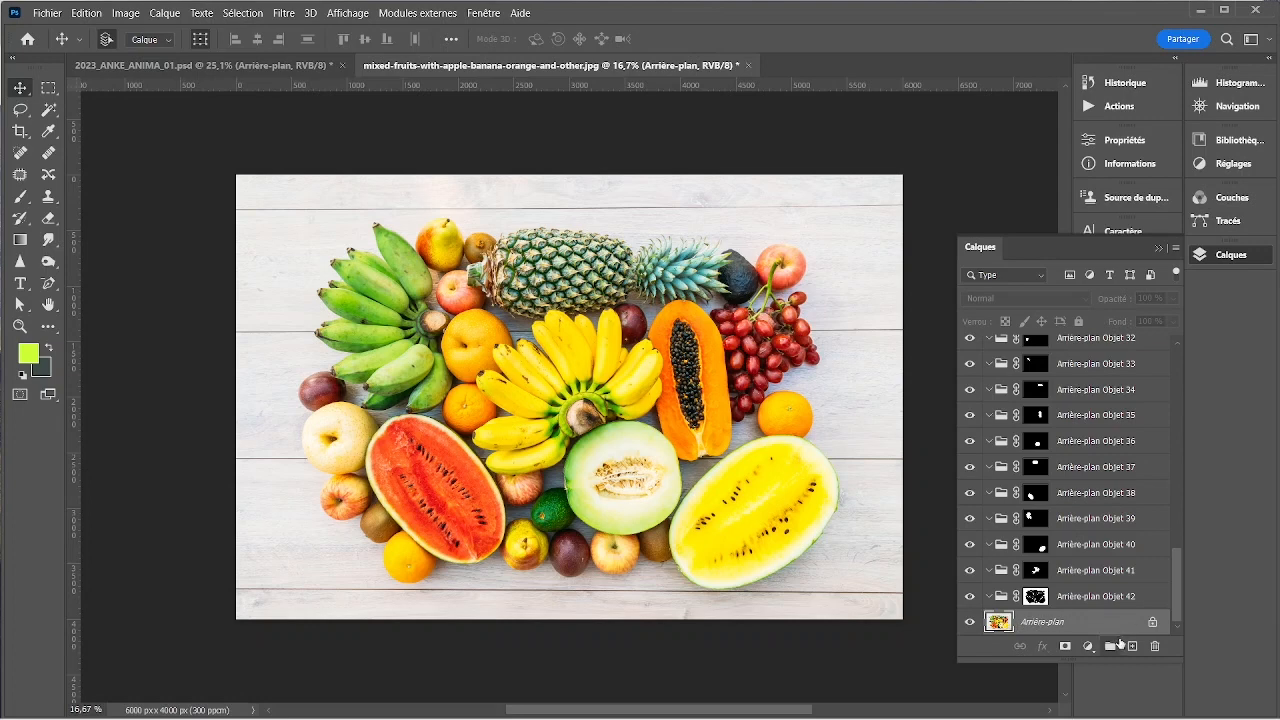
pyautogui.scroll(-1, 1115, 640)
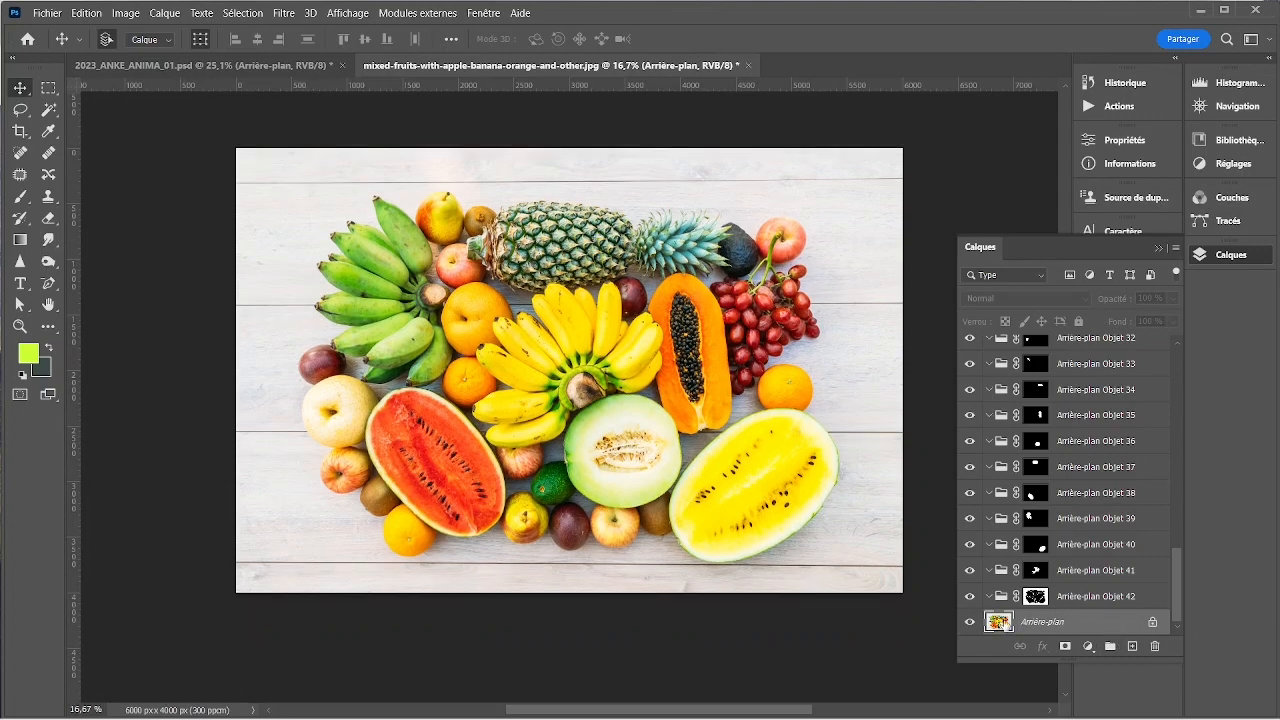
pyautogui.rightClick(1051, 624)
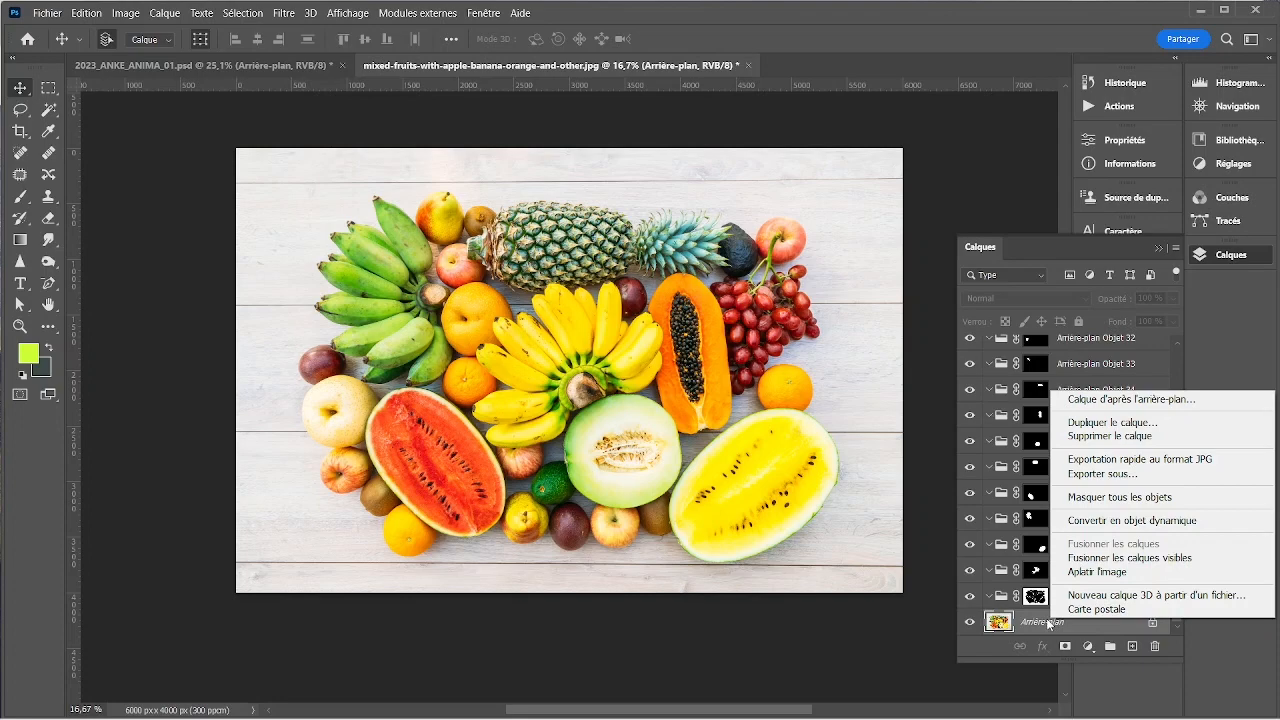
pyautogui.click(1033, 625)
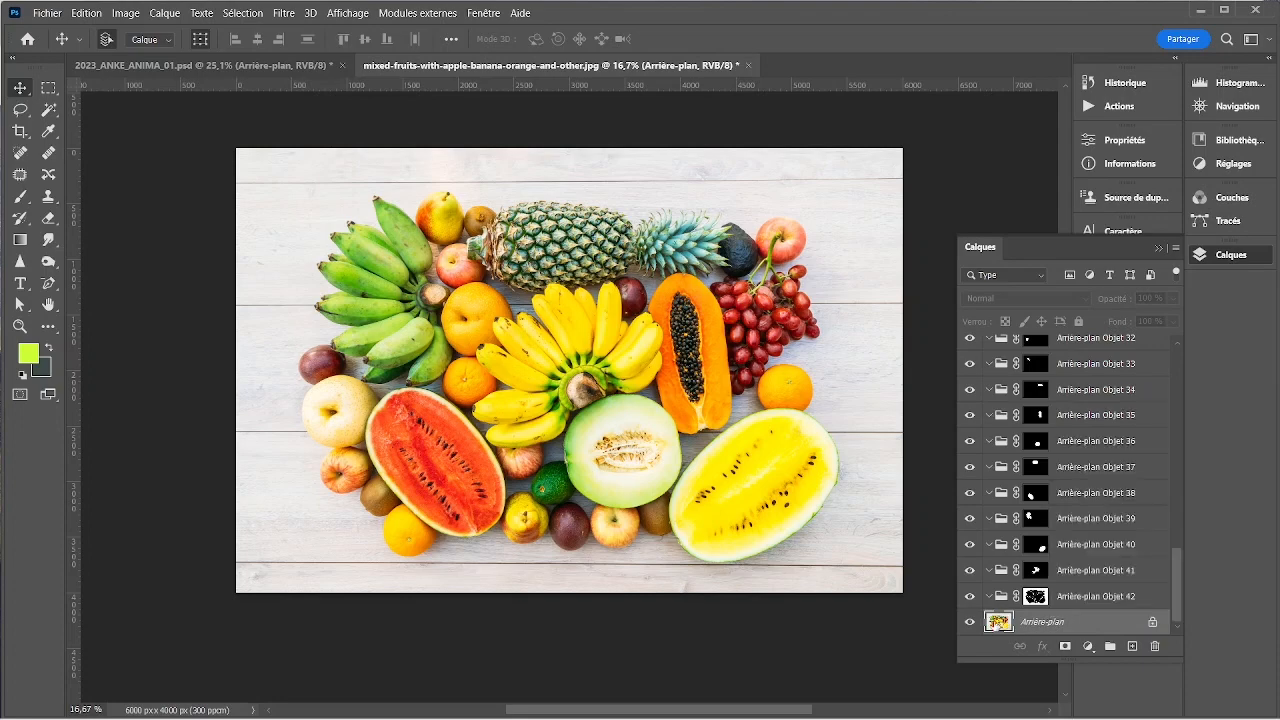
pyautogui.rightClick(997, 623)
pyautogui.click(786, 571)
pyautogui.rightClick(1099, 626)
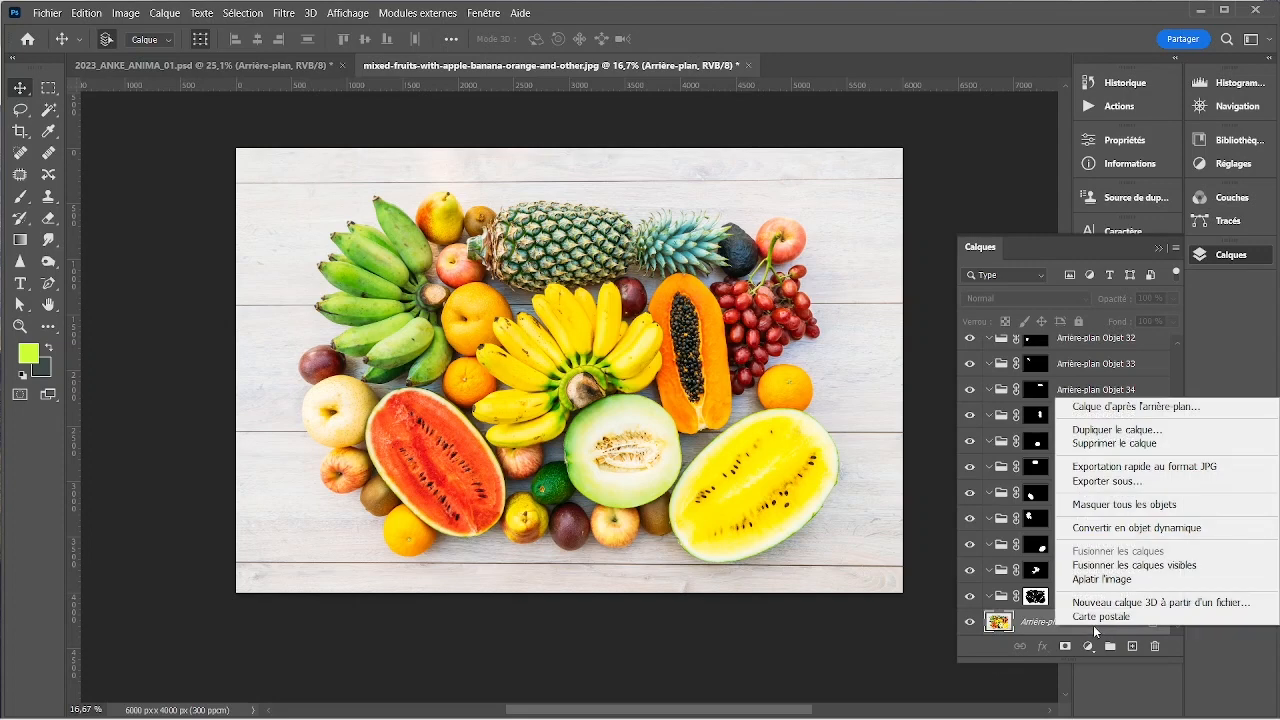
pyautogui.click(1040, 627)
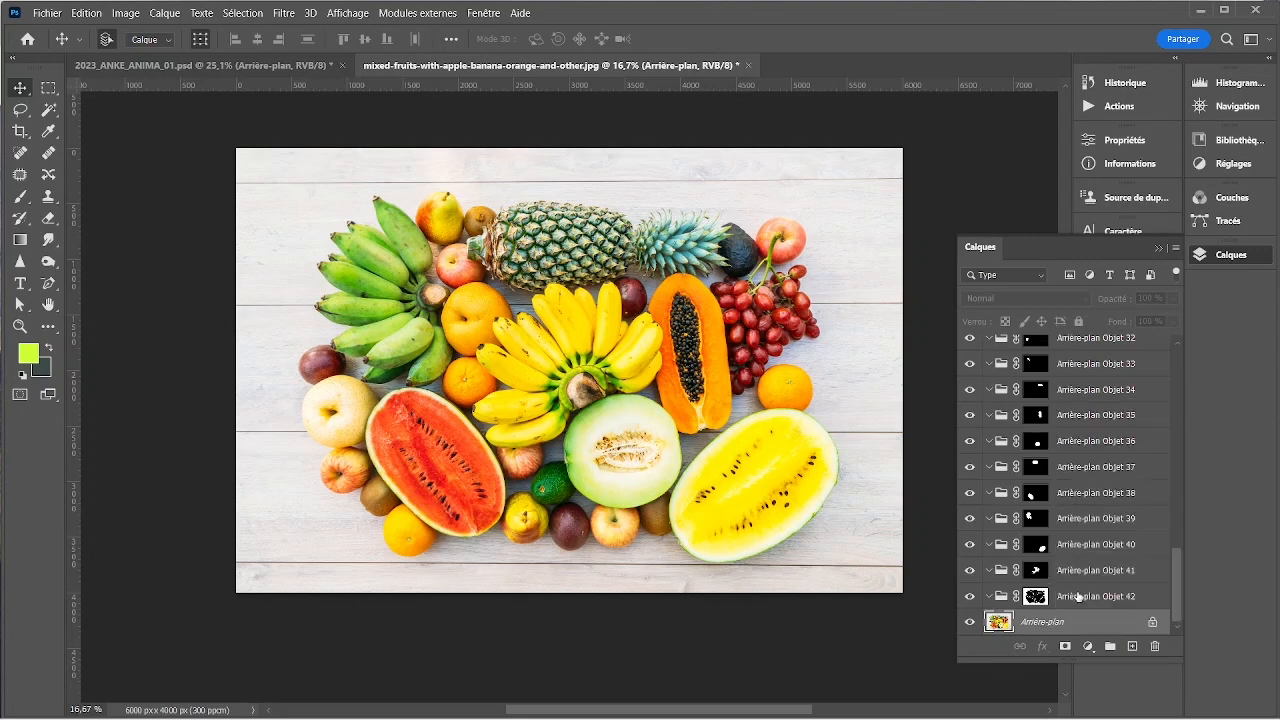
# - Select all the object groups from Arrière-plan Objet 42 up to Objet 1 and put them in a single group
pyautogui.click(1079, 596)
pyautogui.scroll(3, 1079, 596)
pyautogui.moveTo(1176, 561); pyautogui.dragTo(1176, 323)
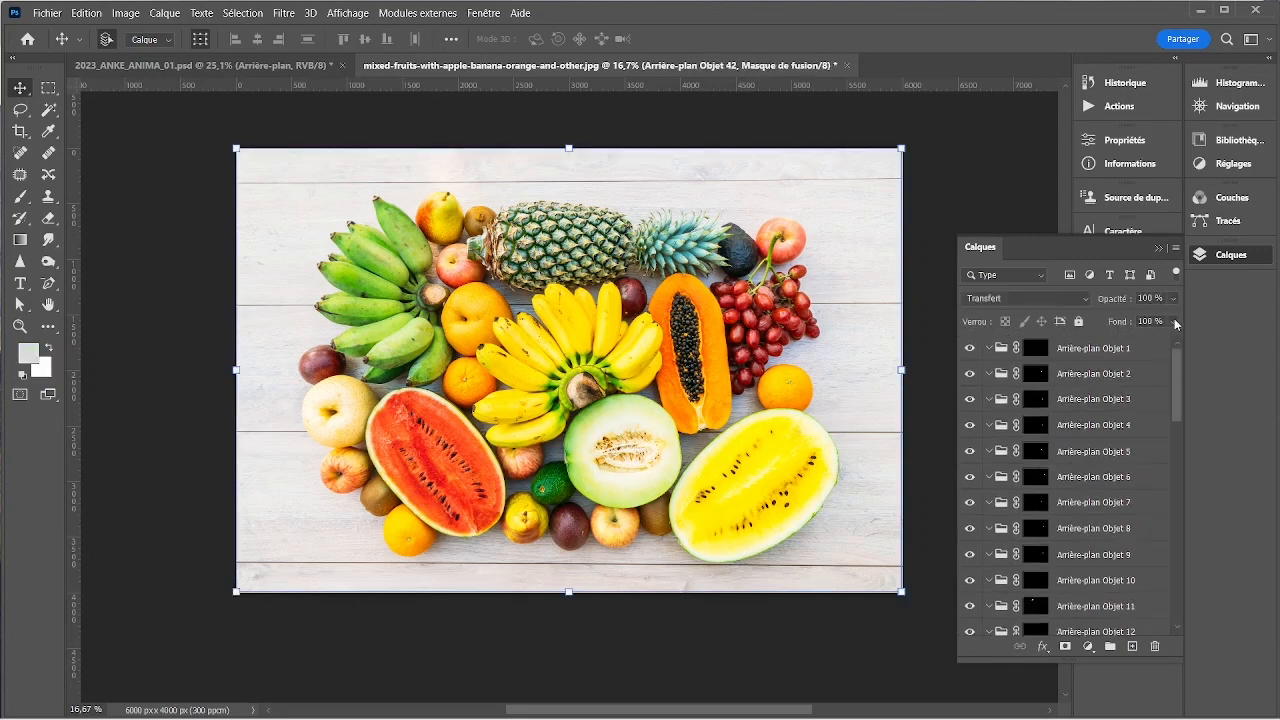
pyautogui.keyDown('shift'); pyautogui.click(1067, 354); pyautogui.keyUp('shift')
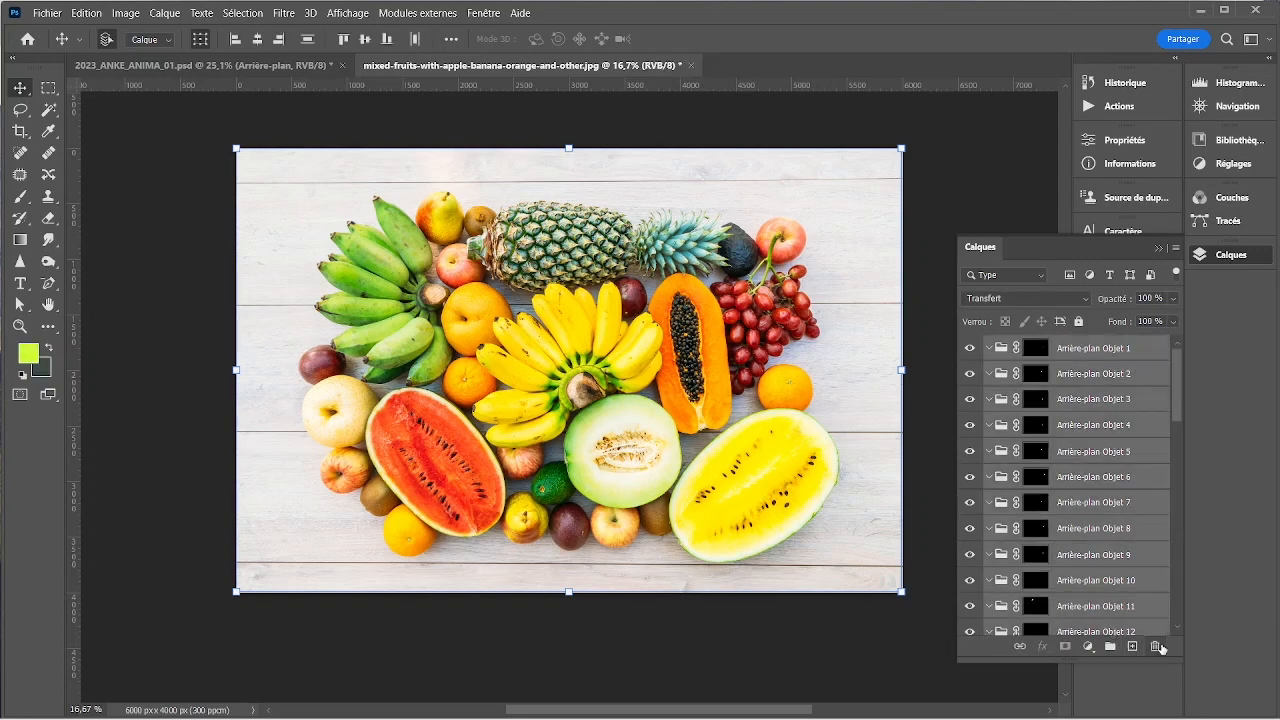
pyautogui.click(1108, 648)
# - Look up the Masquer tous les objets command for the Arrière-plan layer without running it
pyautogui.click(1054, 400)
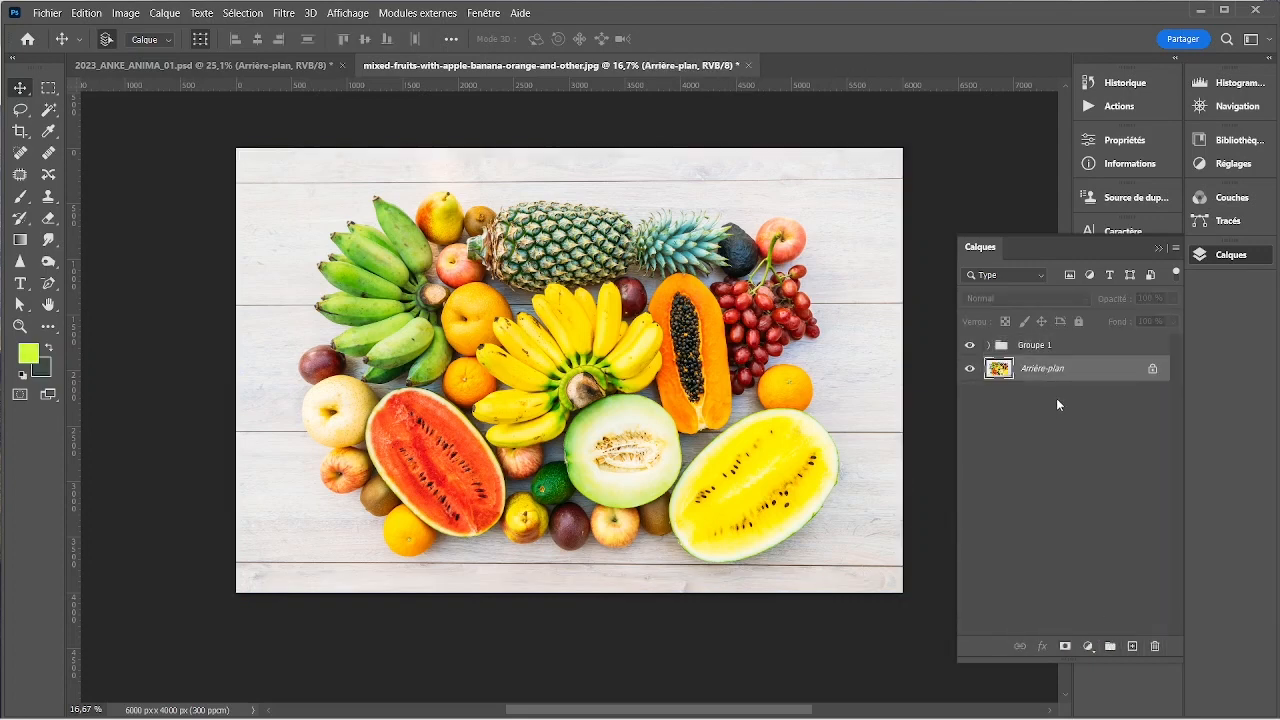
pyautogui.rightClick(1104, 371)
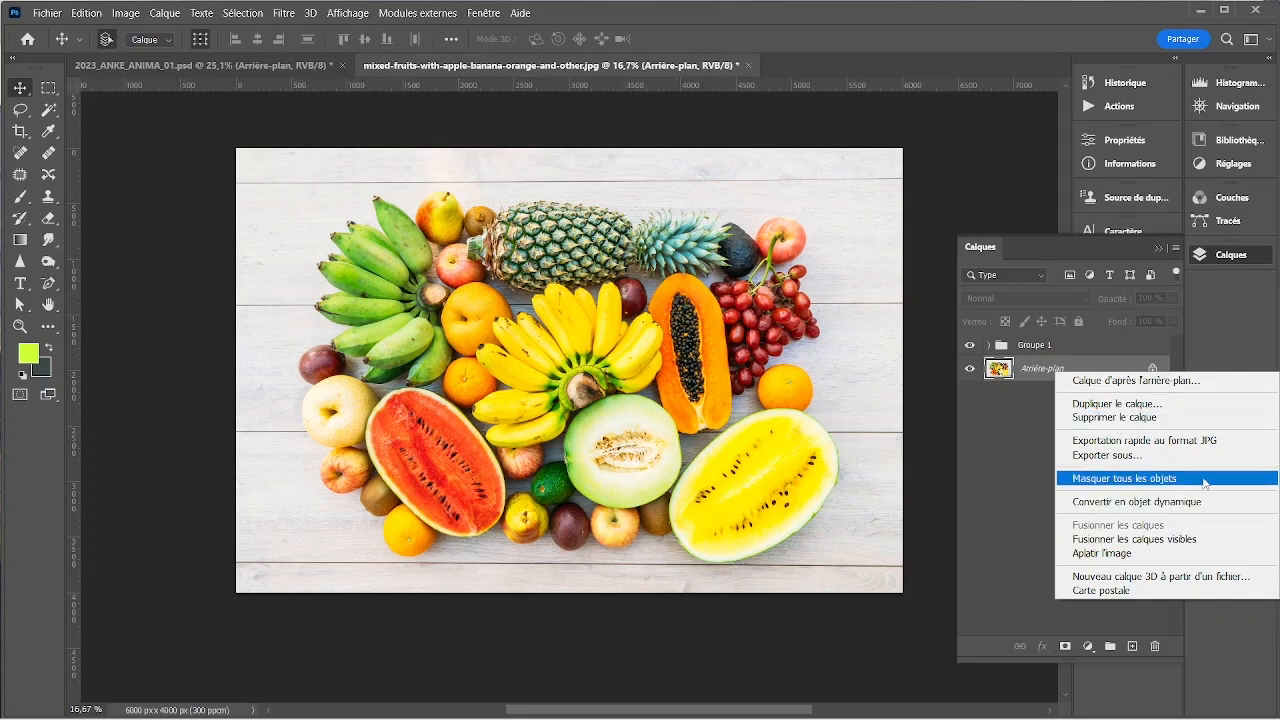
pyautogui.click(988, 349)
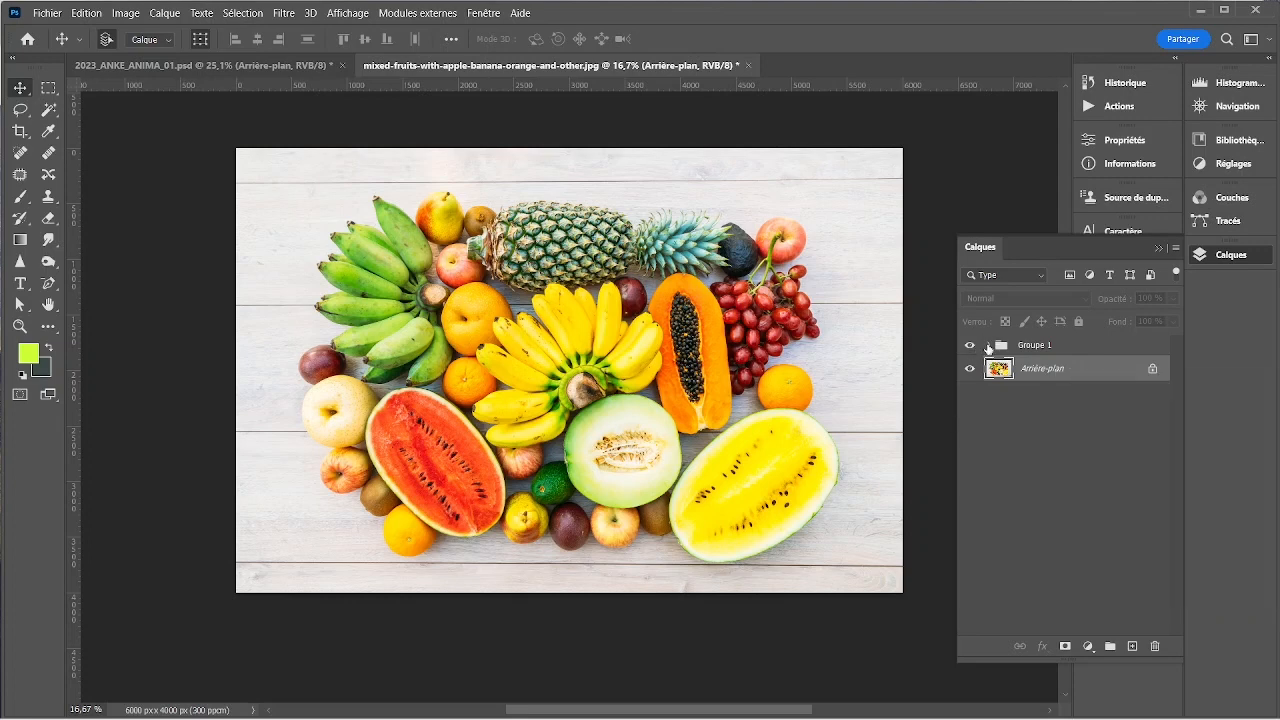
# - Expand Groupe 1 and add a Teinte/Saturation adjustment inside Arrière-plan Objet 8, the group masking a single red grape
pyautogui.click(988, 346)
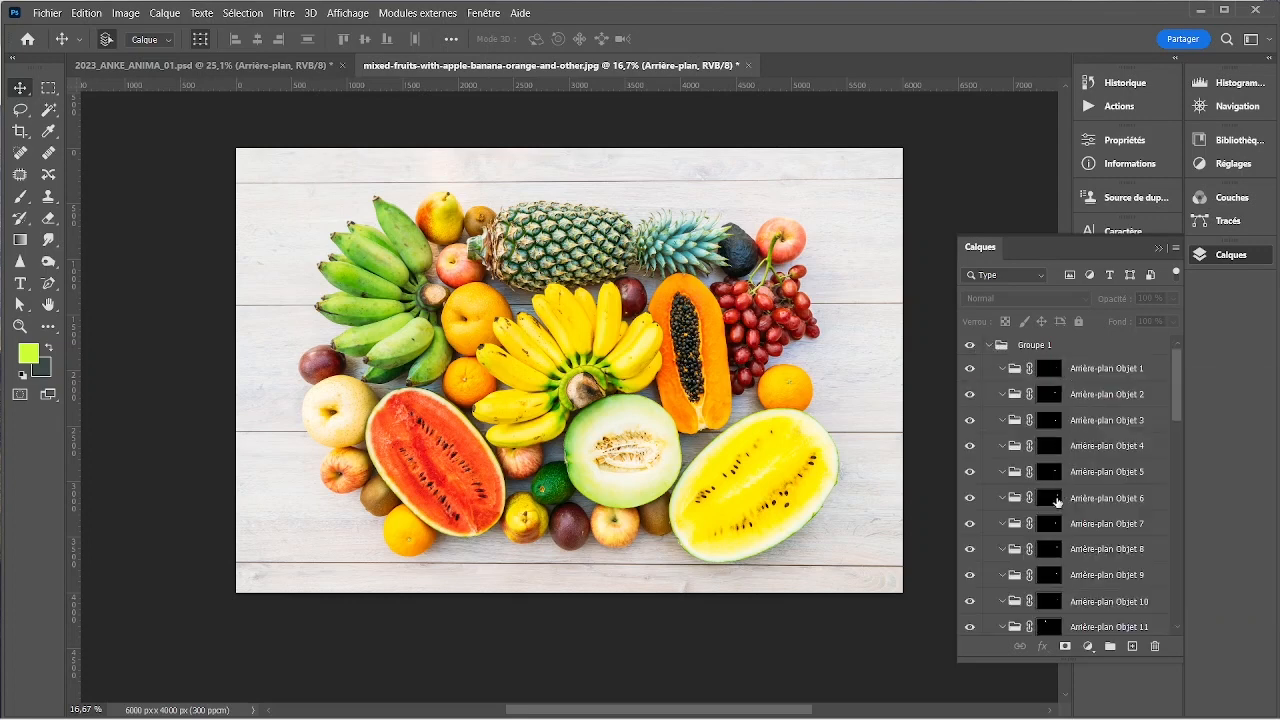
pyautogui.scroll(-3, 1056, 564)
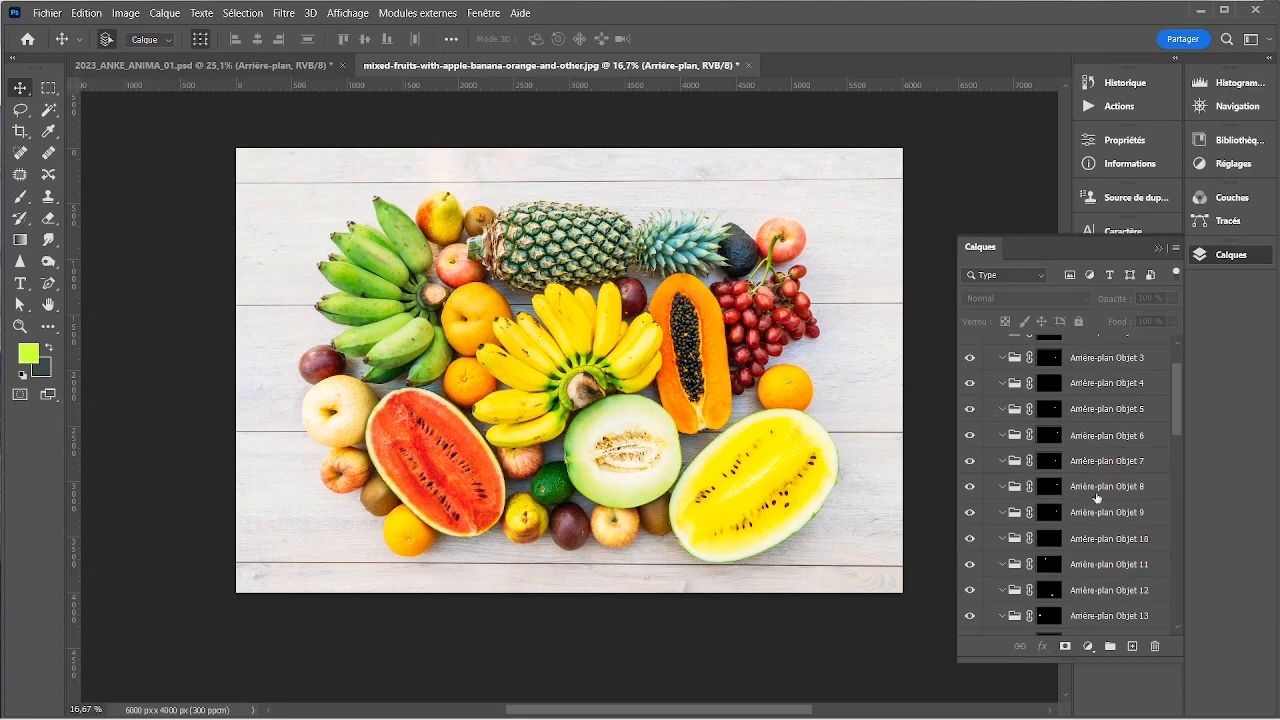
pyautogui.click(1048, 487)
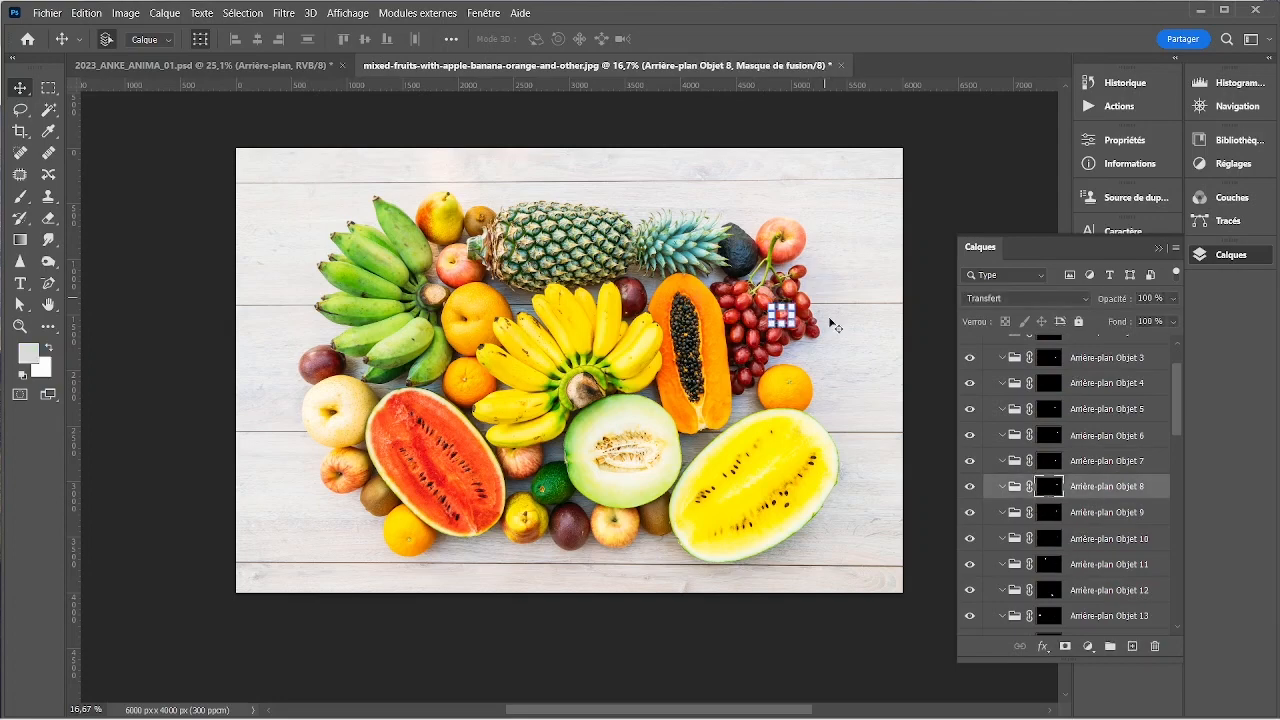
pyautogui.scroll(5, 796, 316)
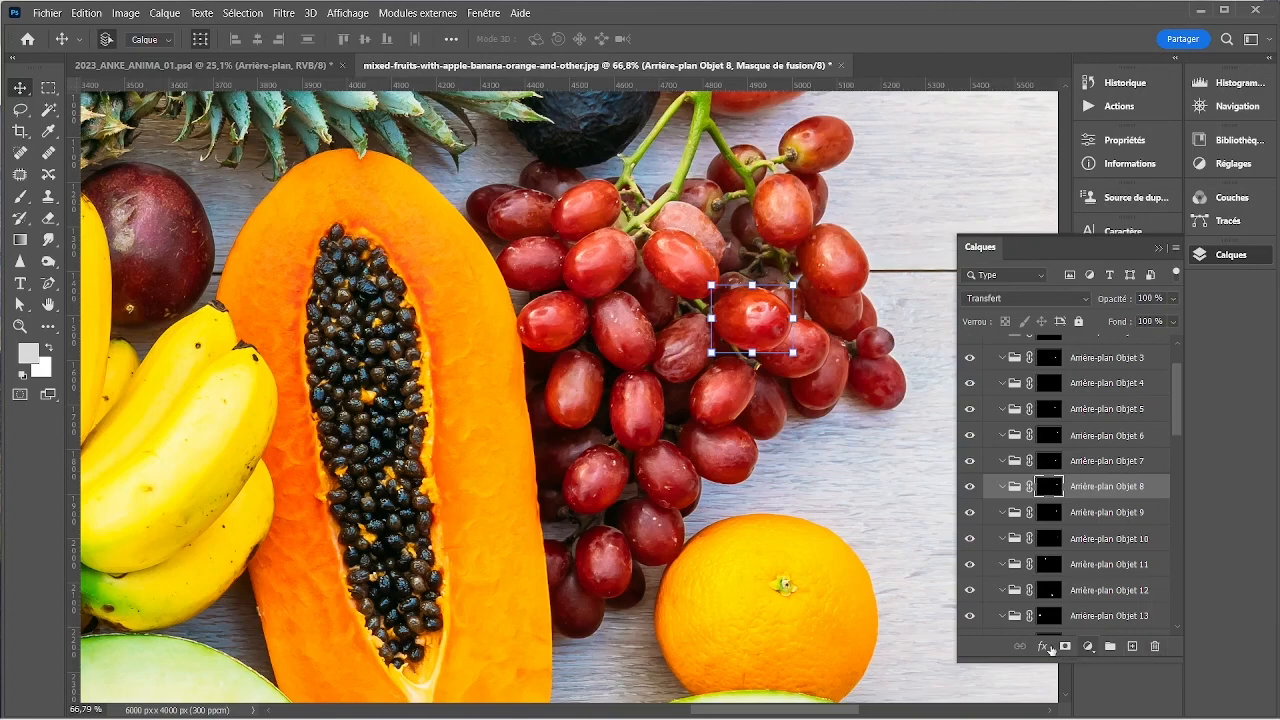
pyautogui.click(1090, 647)
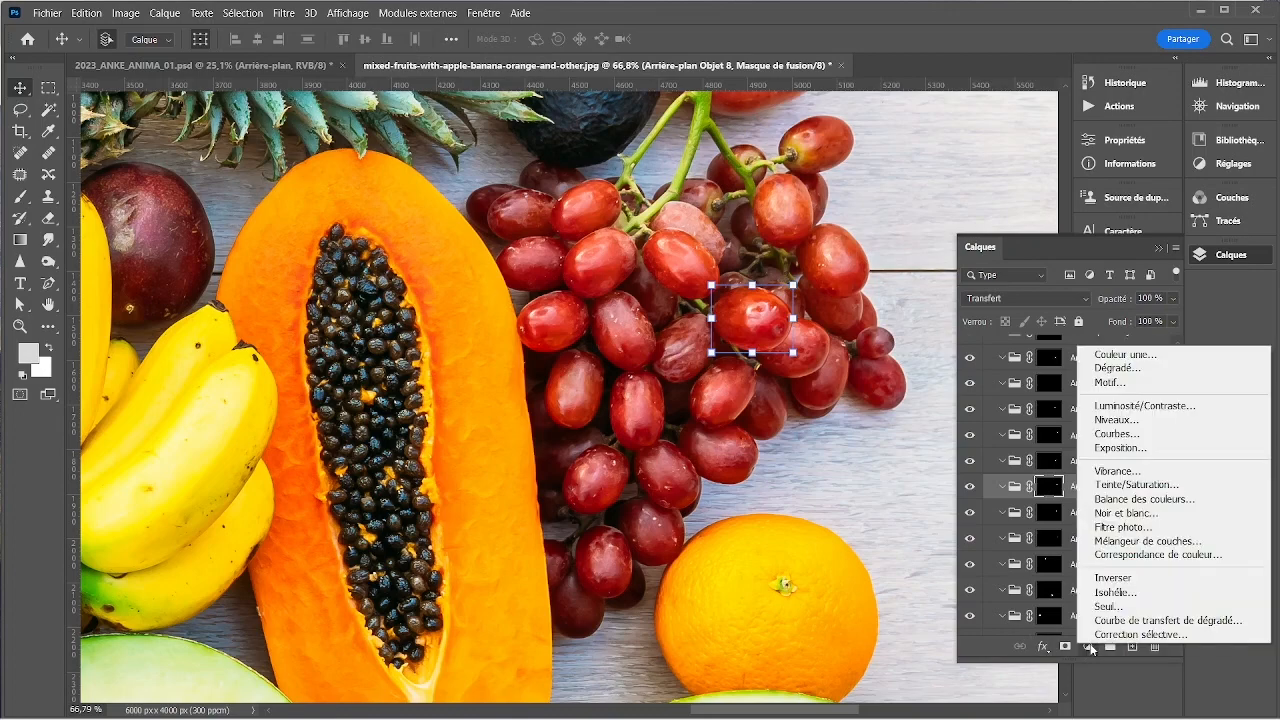
pyautogui.click(1126, 484)
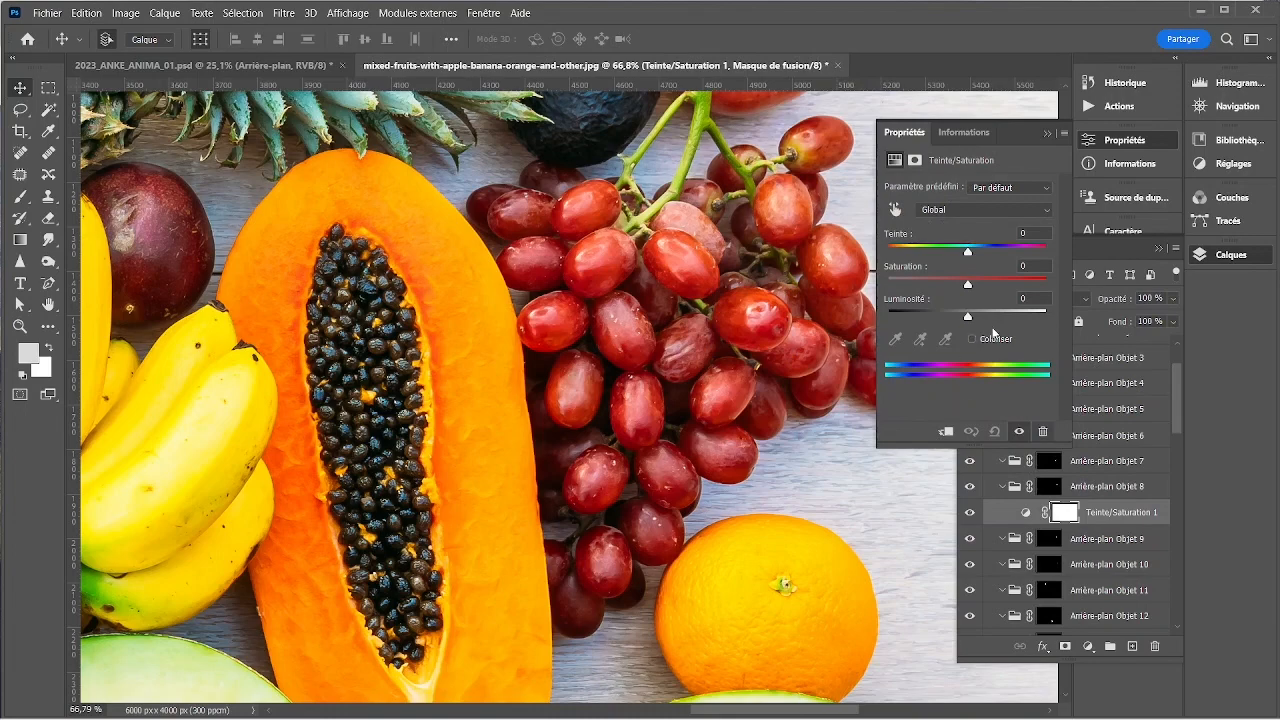
# - Try colorizing the Objet 8 grape with hue 184, saturation 26 and lightness +1
pyautogui.click(973, 338)
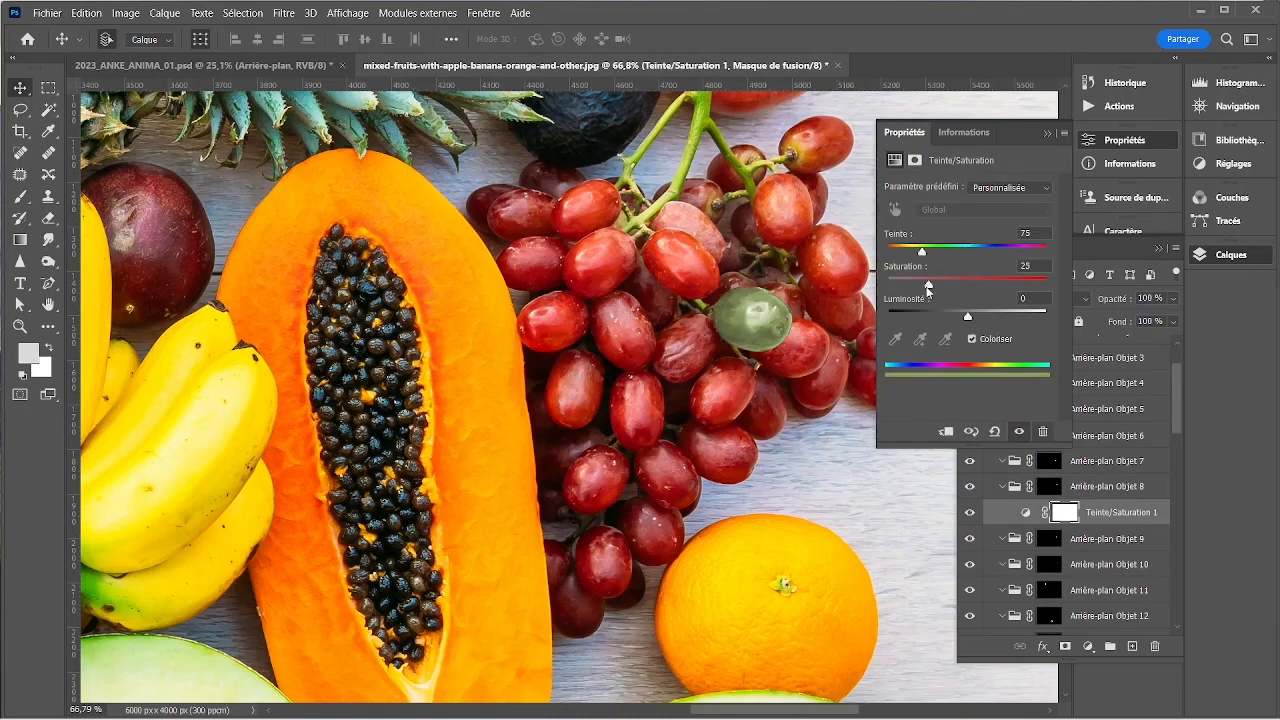
pyautogui.moveTo(928, 256); pyautogui.dragTo(996, 262)
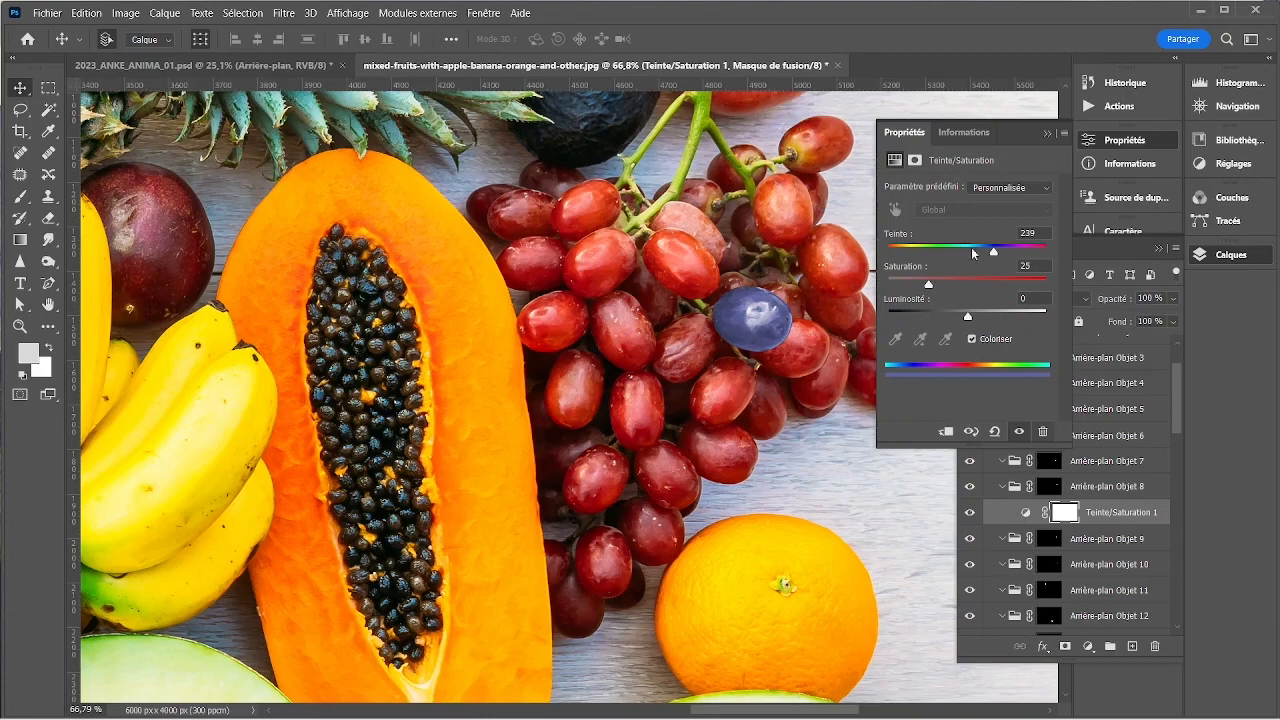
pyautogui.moveTo(928, 285); pyautogui.dragTo(969, 320)
pyautogui.moveTo(995, 256); pyautogui.dragTo(969, 259)
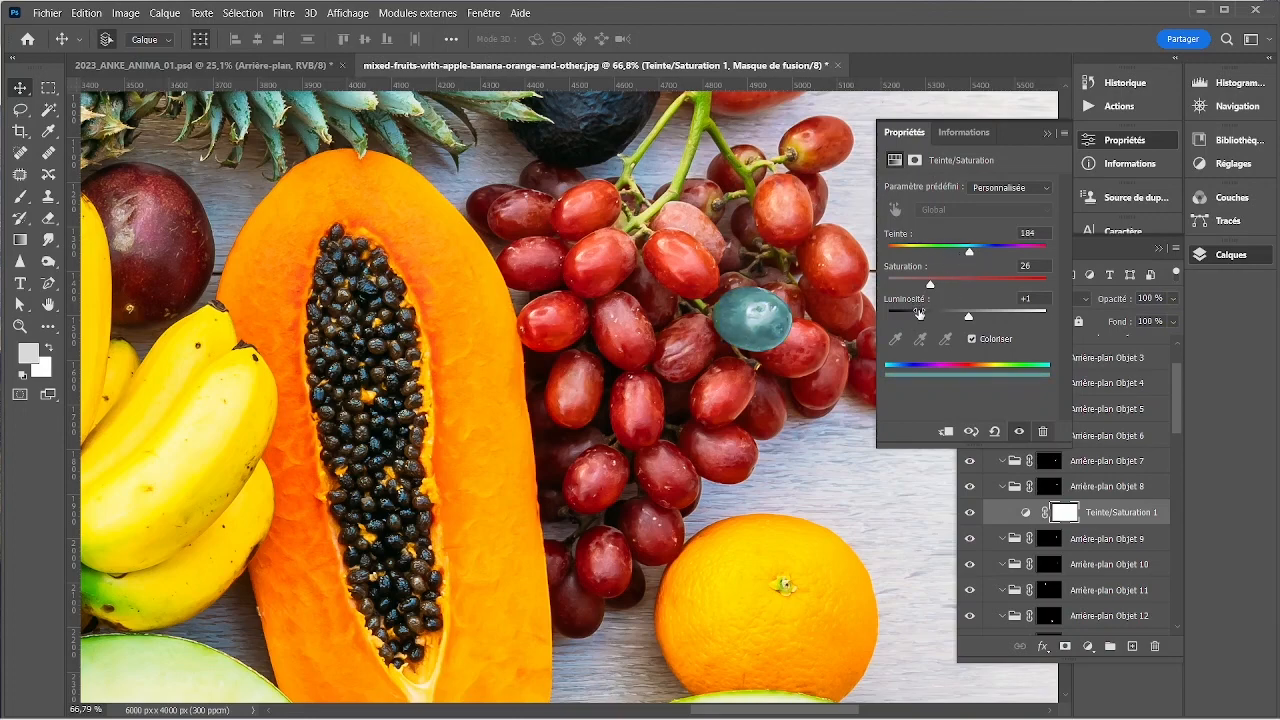
pyautogui.moveTo(968, 318); pyautogui.dragTo(967, 321)
# - Turn off Coloriser and try hue +38 and saturation +6 on the grape
pyautogui.click(971, 339)
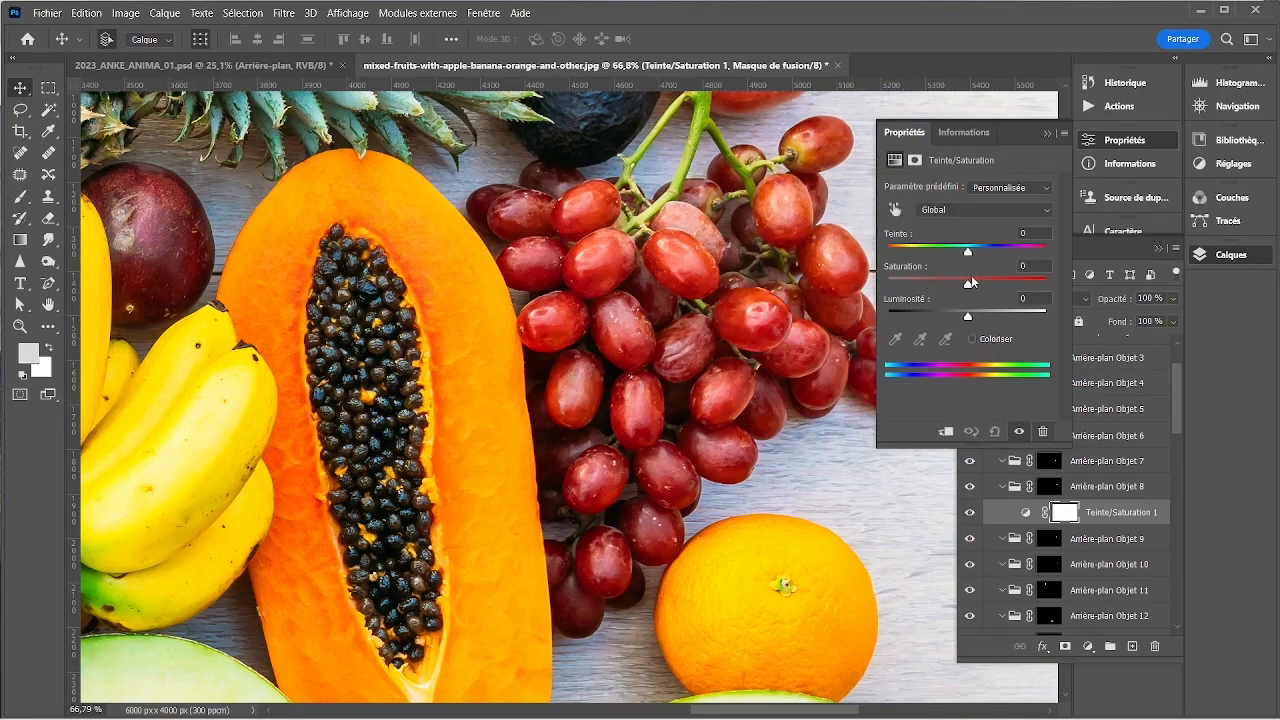
pyautogui.moveTo(975, 253)
pyautogui.mouseDown()
pyautogui.moveTo(1015, 263)
pyautogui.moveTo(994, 258)
pyautogui.mouseUp()
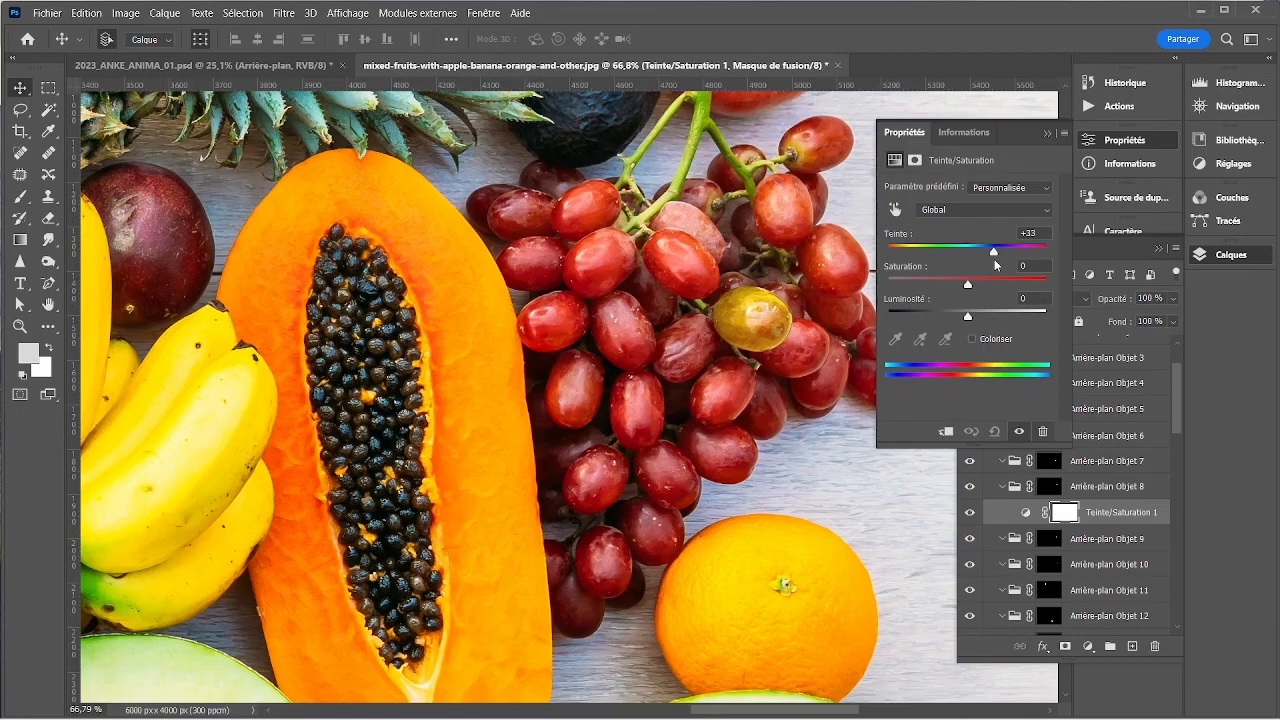
pyautogui.moveTo(994, 259); pyautogui.dragTo(972, 285)
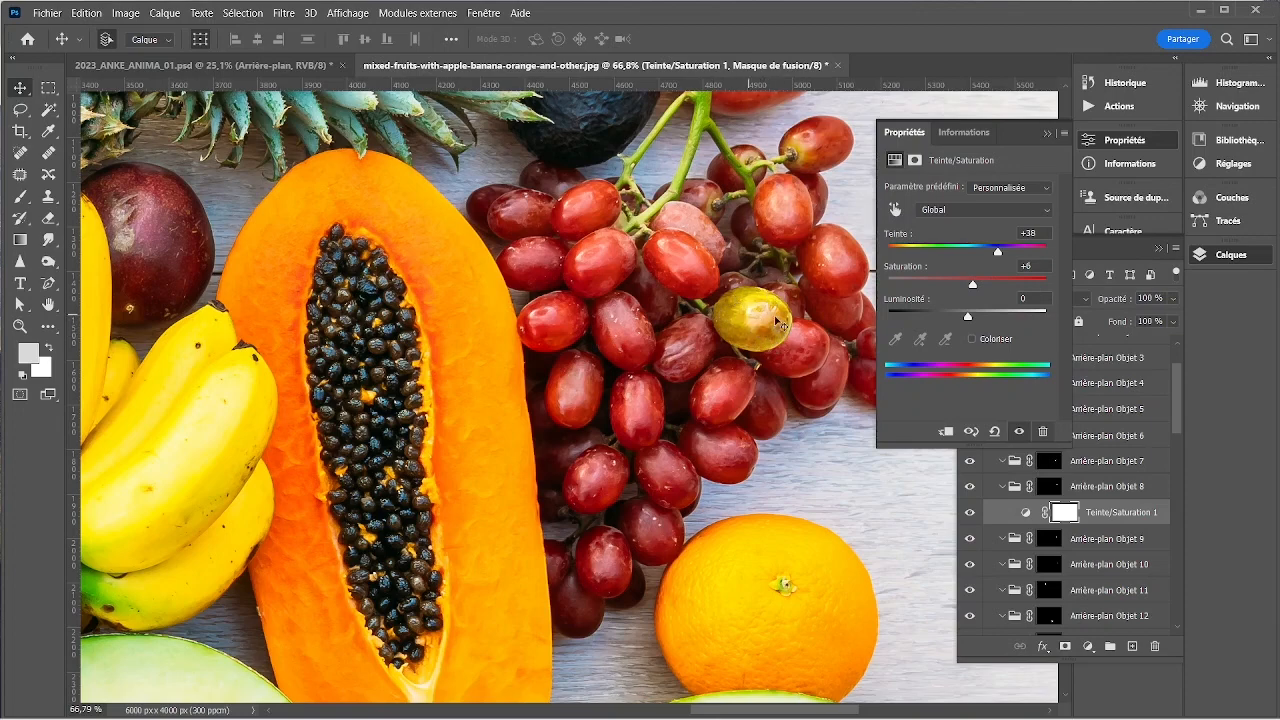
# - Turn Coloriser back on and set the grape's hue to 184, saturation to 68 and lightness to -15
pyautogui.click(988, 339)
pyautogui.moveTo(972, 251); pyautogui.dragTo(997, 289)
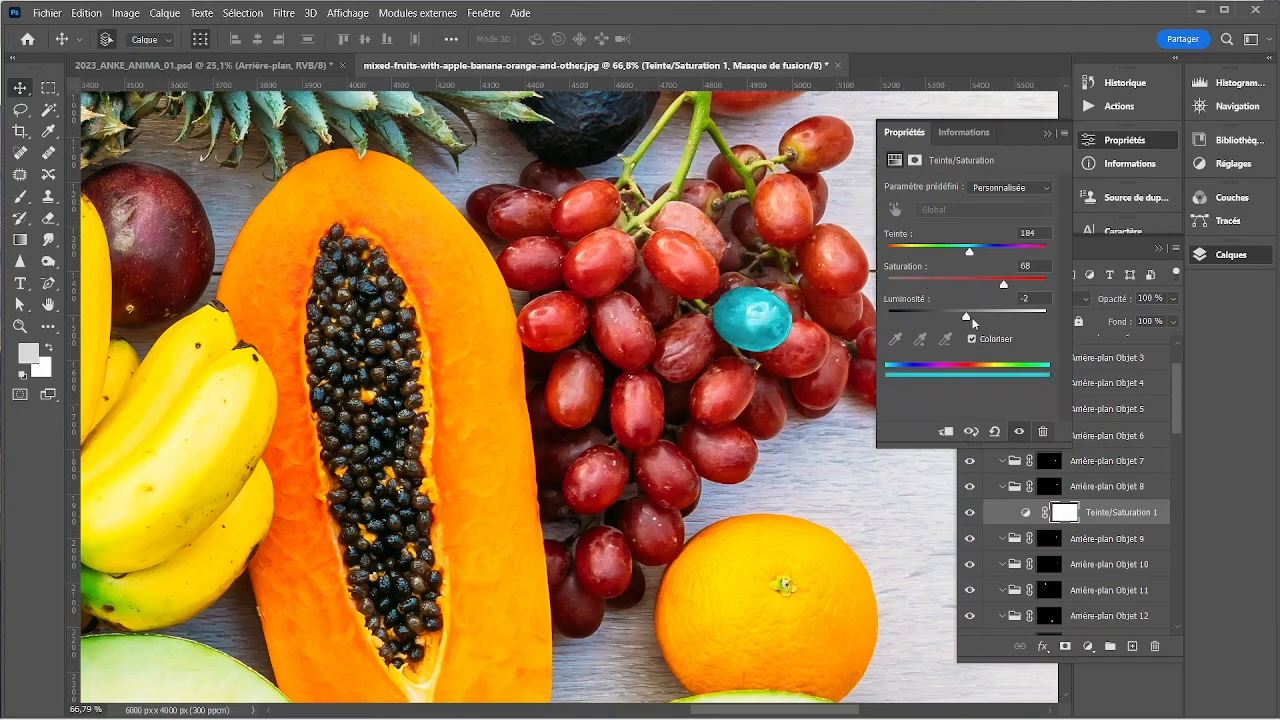
pyautogui.click(977, 315)
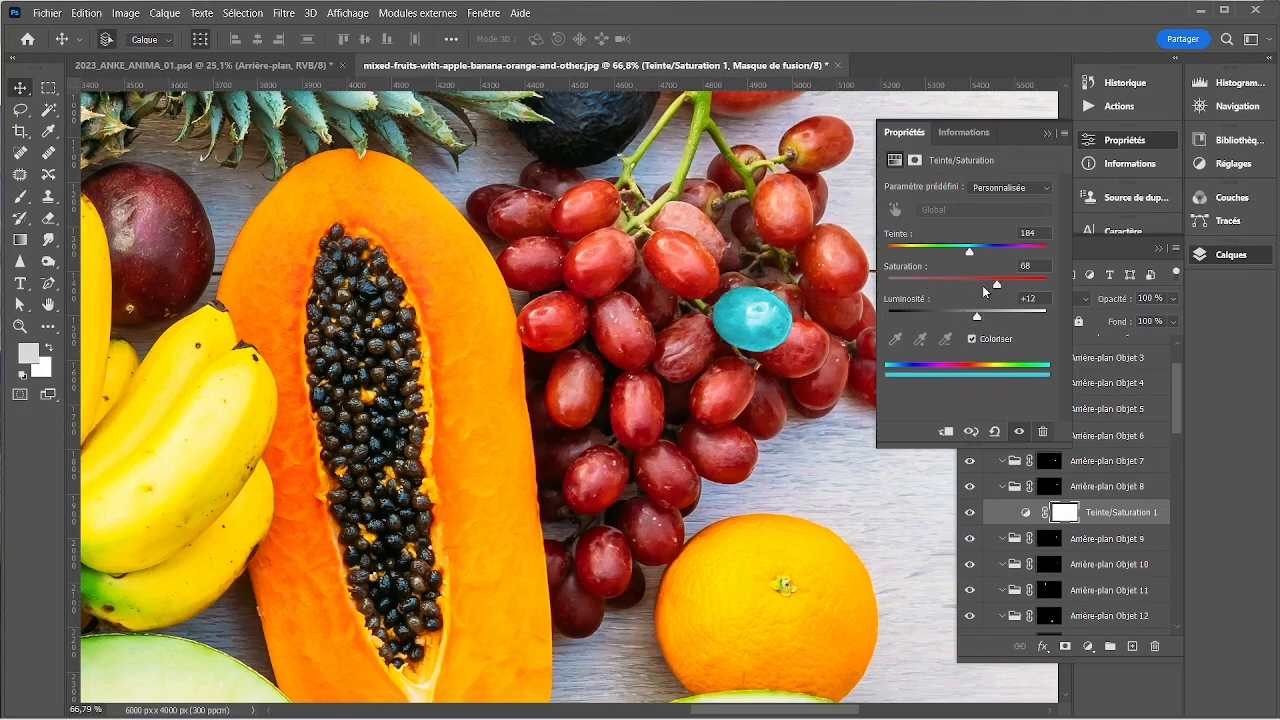
pyautogui.moveTo(966, 317); pyautogui.dragTo(956, 312)
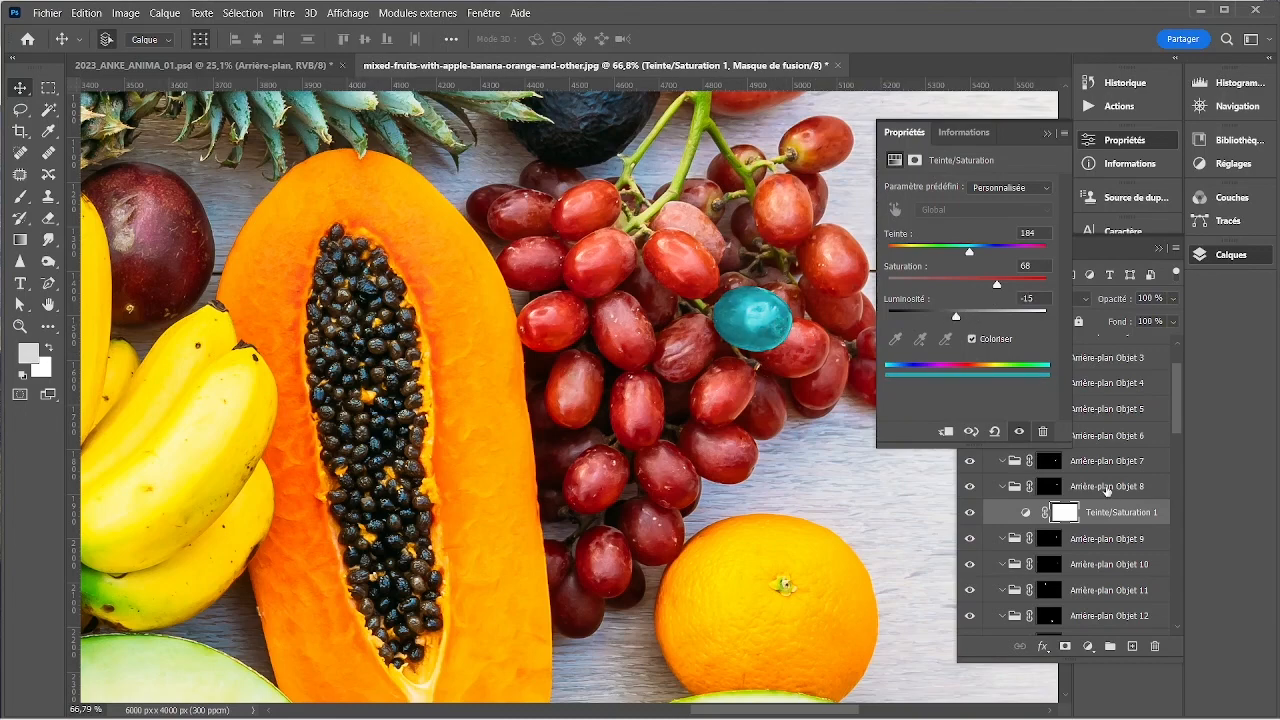
# - Examine how the Teinte/Saturation 1 adjustment is nested in Arrière-plan Objet 8, collapsing and expanding the group
pyautogui.click(1131, 512)
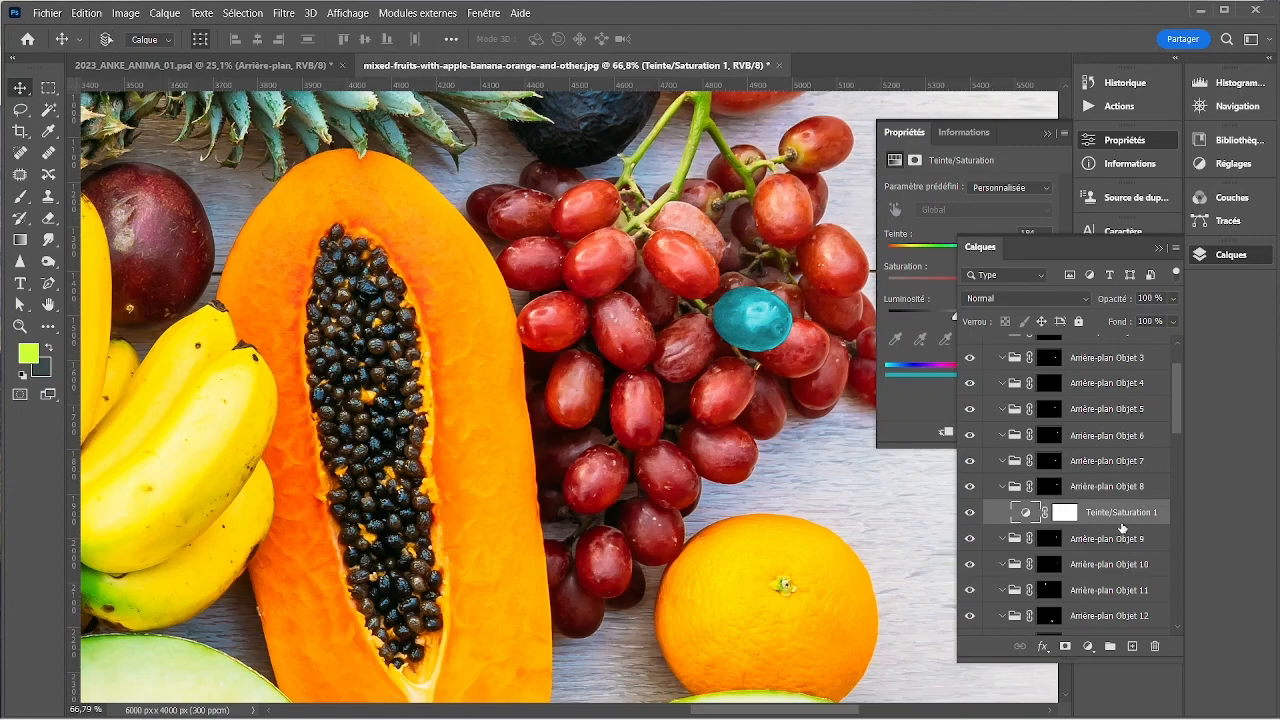
pyautogui.click(1118, 538)
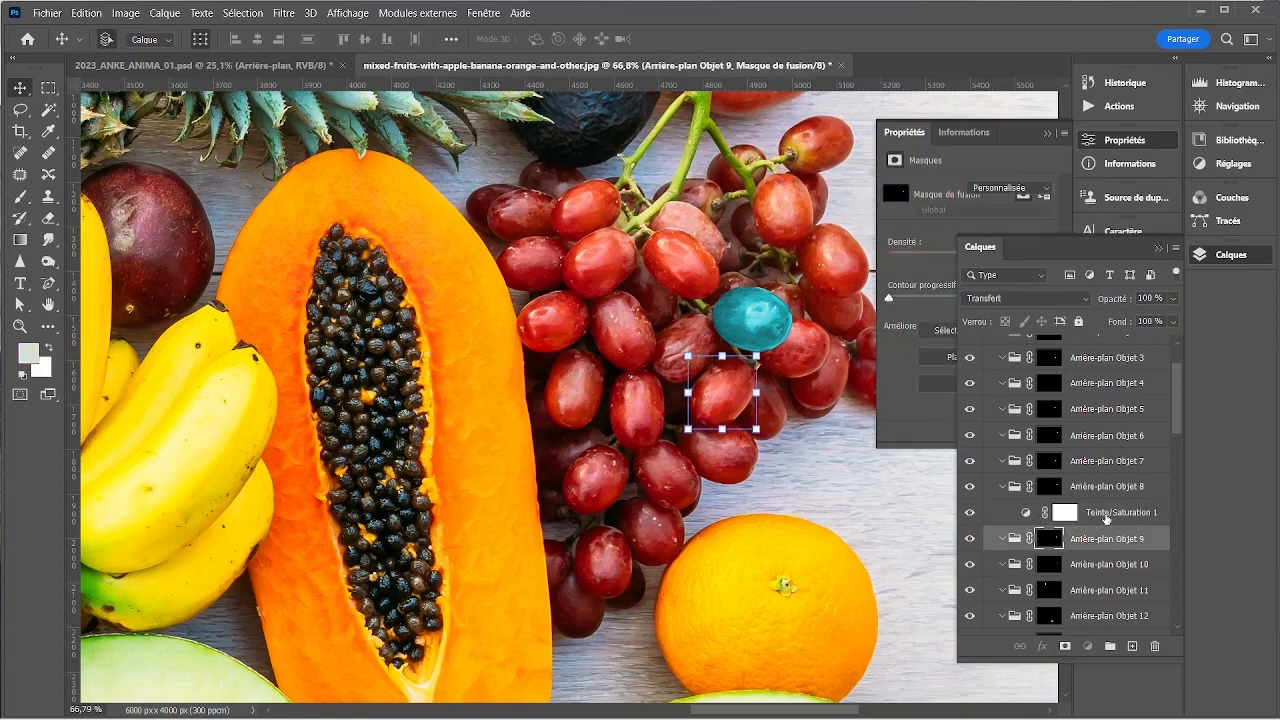
pyautogui.click(1060, 512)
pyautogui.click(1003, 487)
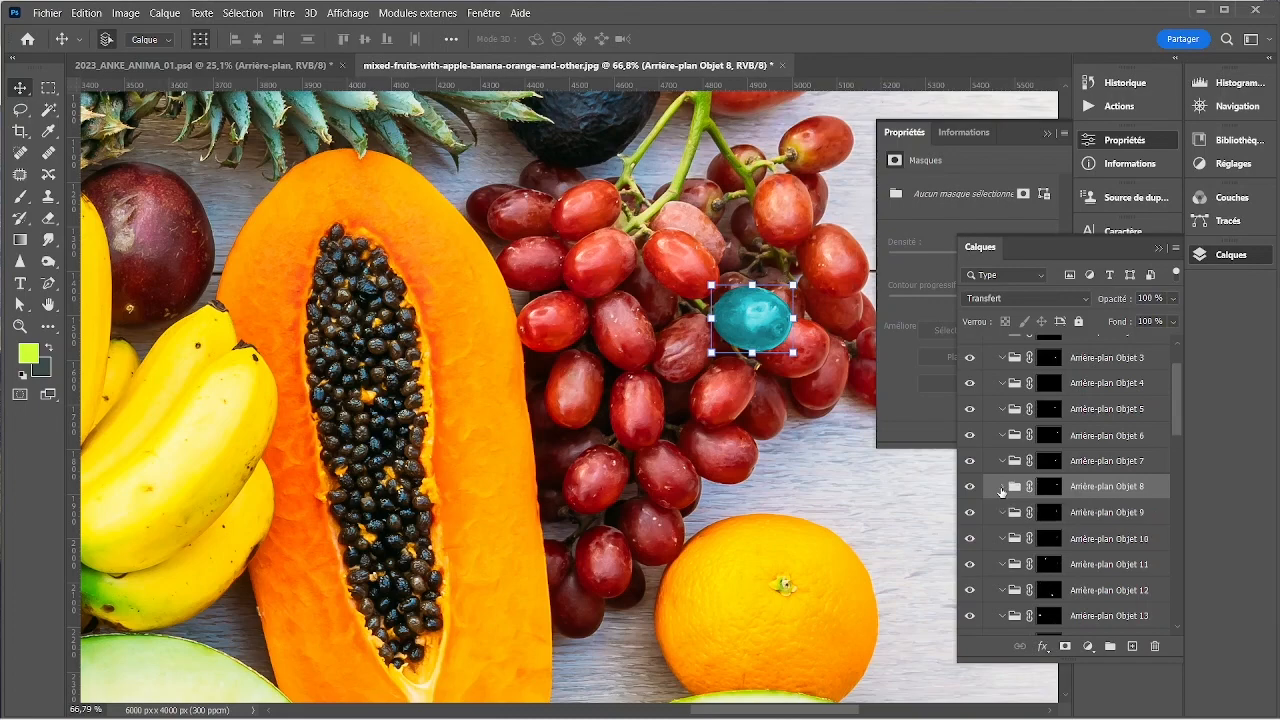
pyautogui.click(1002, 487)
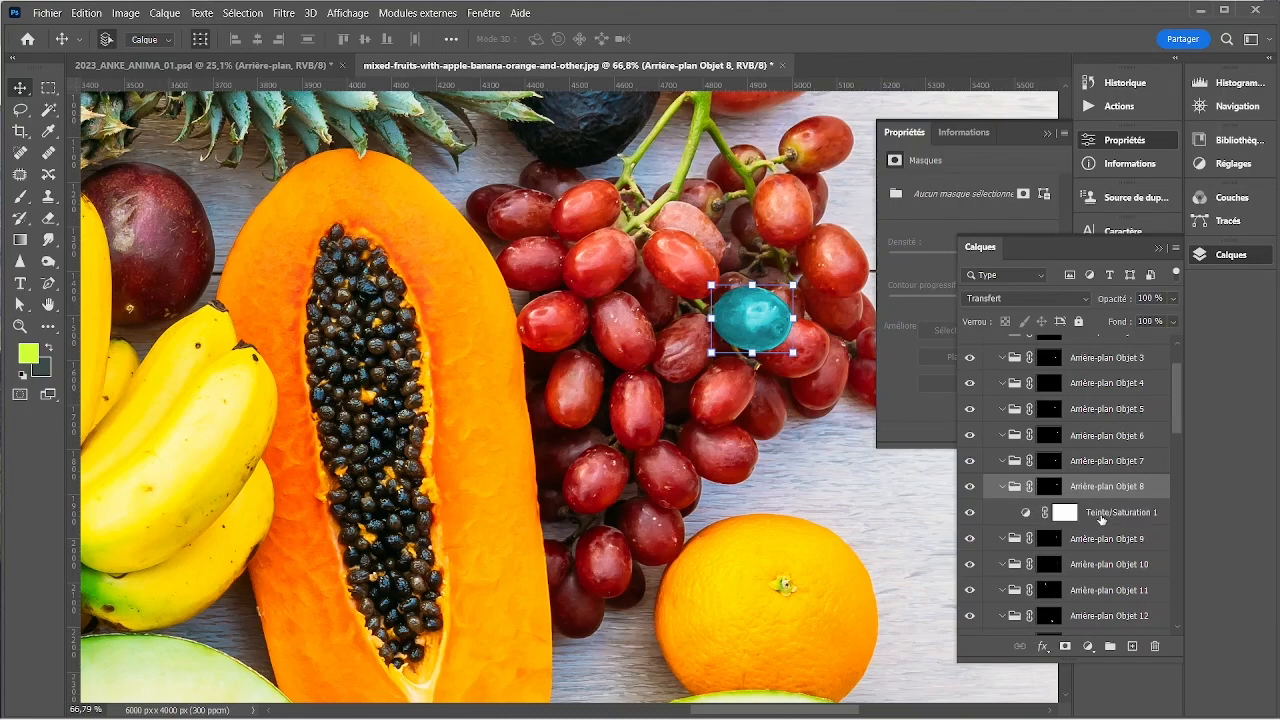
pyautogui.click(1101, 517)
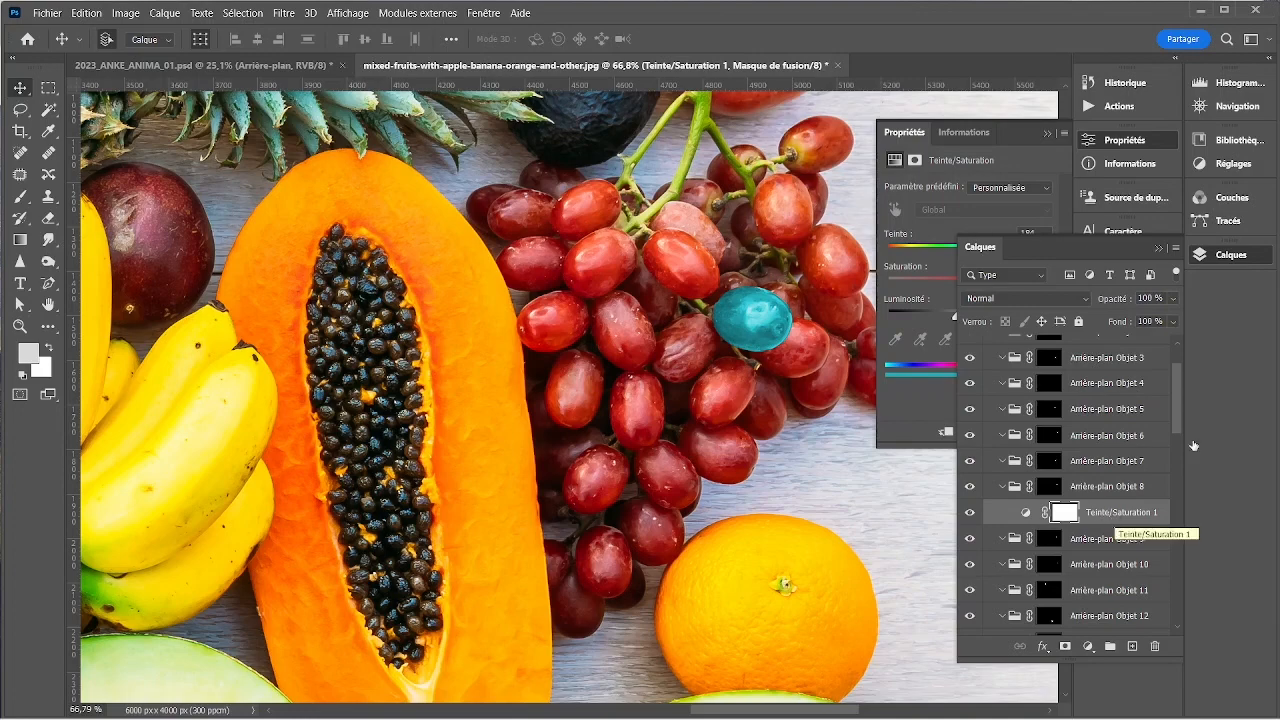
# - Add a Courbes adjustment inside the Arrière-plan Objet 9 group and shape its curve with a highlight point at input 187, output 177
pyautogui.click(1096, 546)
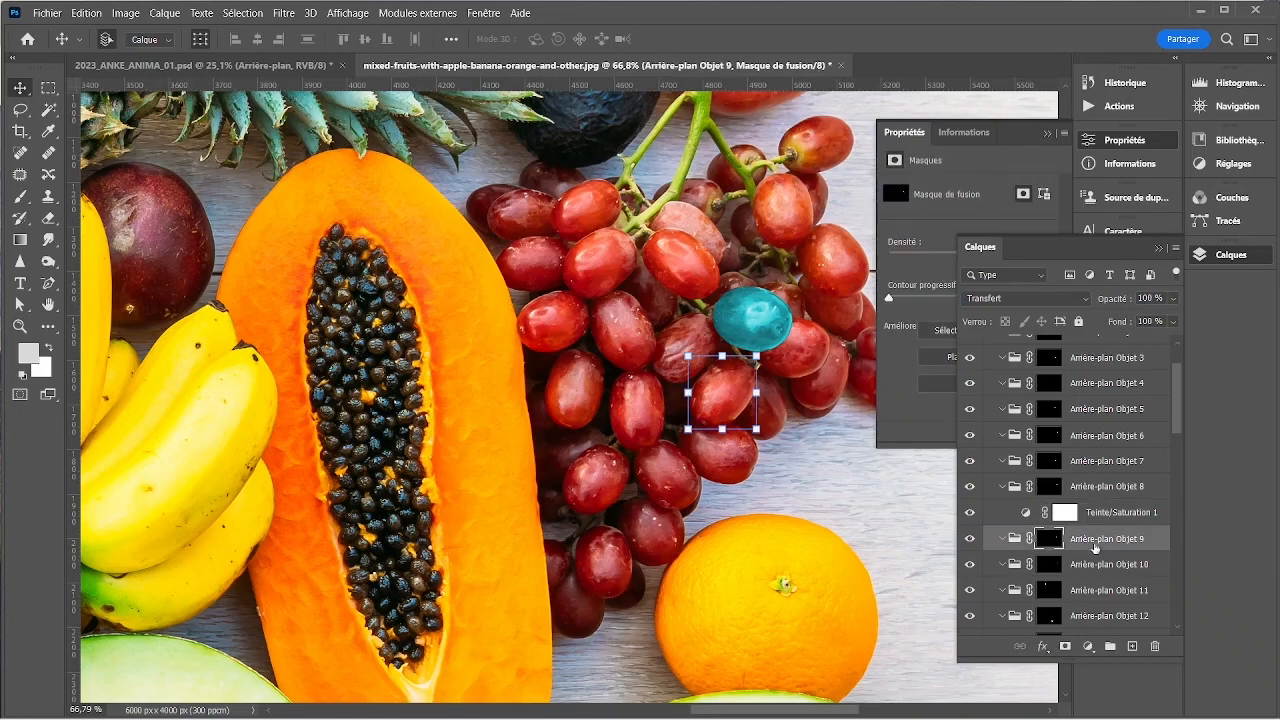
pyautogui.click(1089, 647)
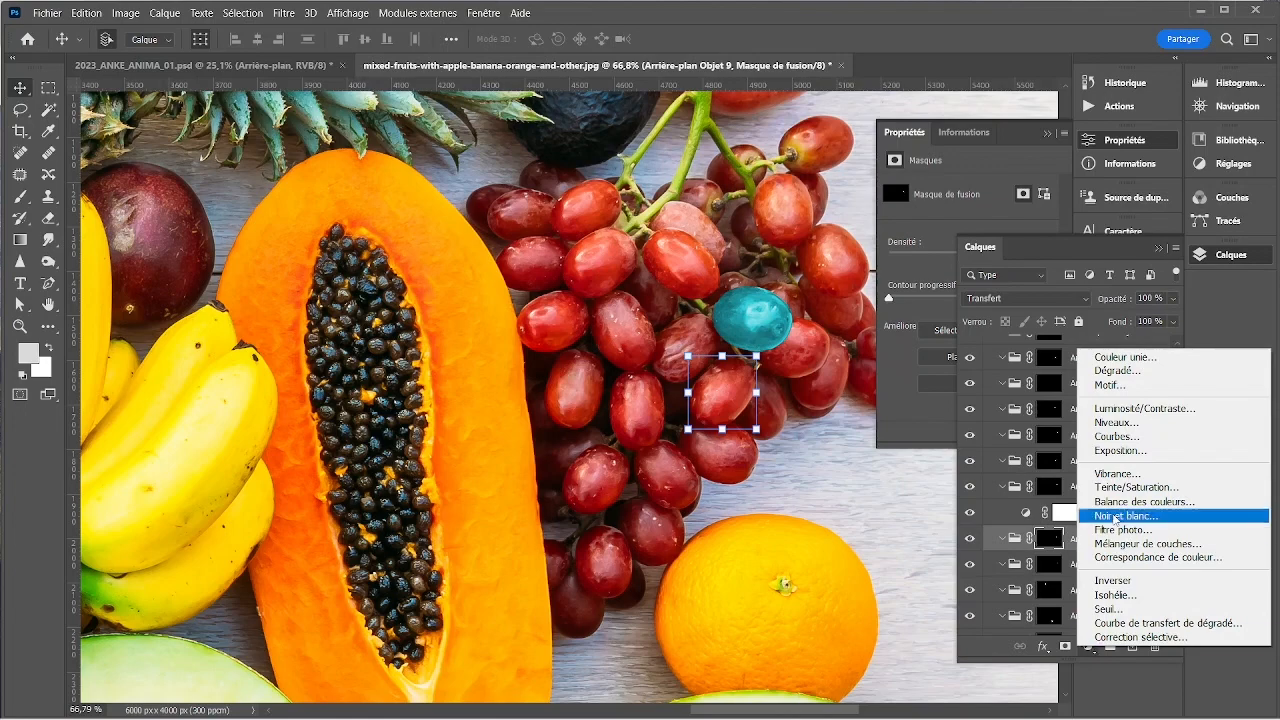
pyautogui.click(1125, 437)
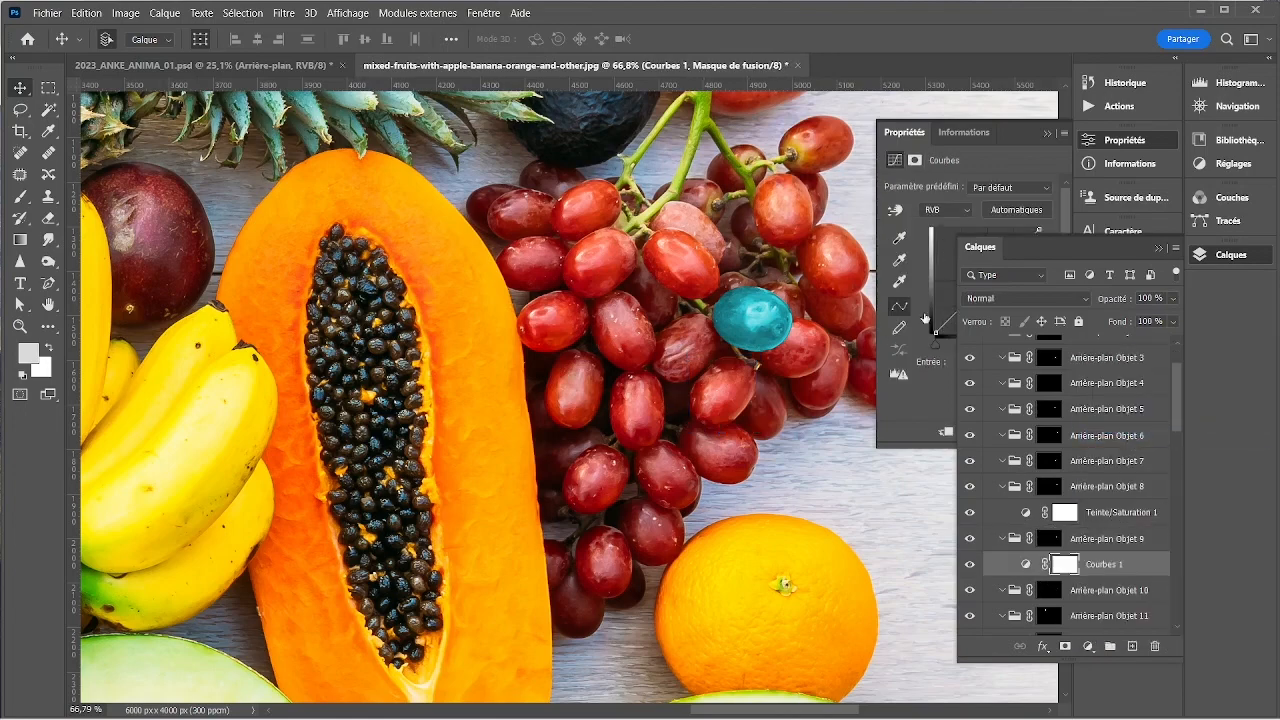
pyautogui.click(1228, 254)
pyautogui.moveTo(983, 288); pyautogui.dragTo(1012, 261)
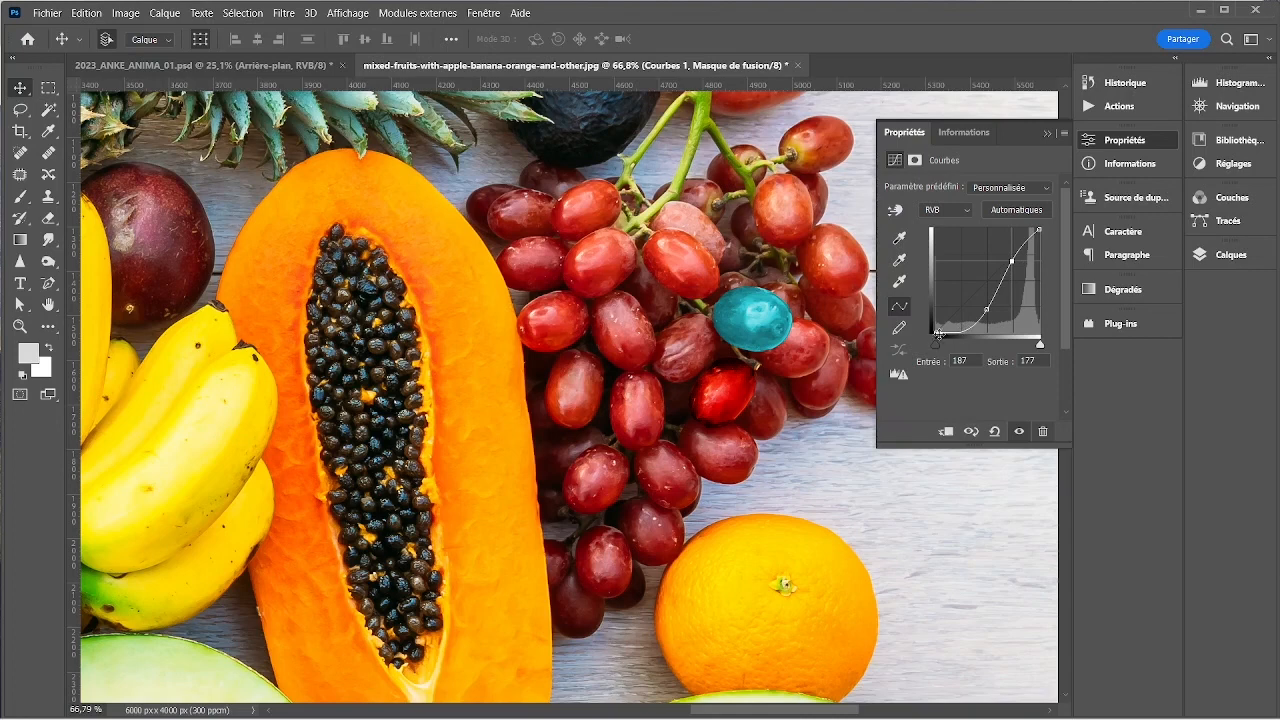
# - Move the curve's black endpoint to input 63, output 191, and lower its white endpoint slightly
pyautogui.moveTo(936, 345); pyautogui.dragTo(963, 255)
pyautogui.moveTo(1039, 231); pyautogui.dragTo(1035, 308)
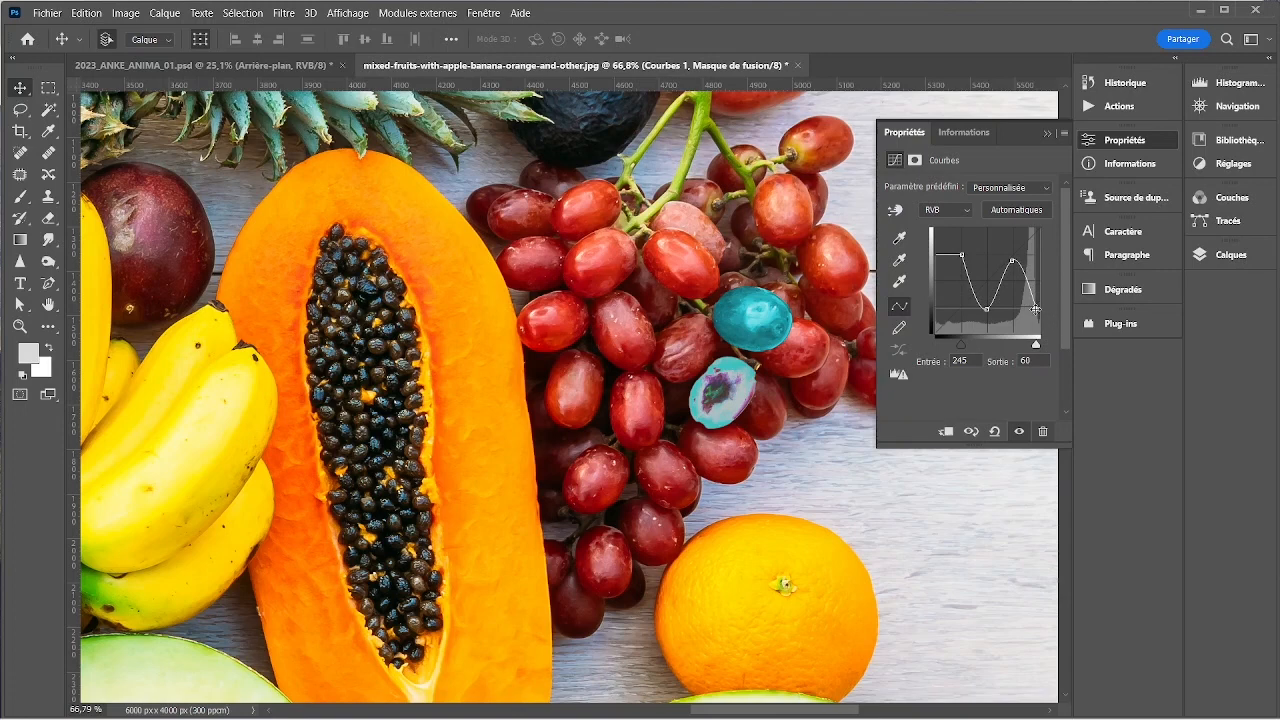
pyautogui.click(1035, 243)
pyautogui.click(962, 256)
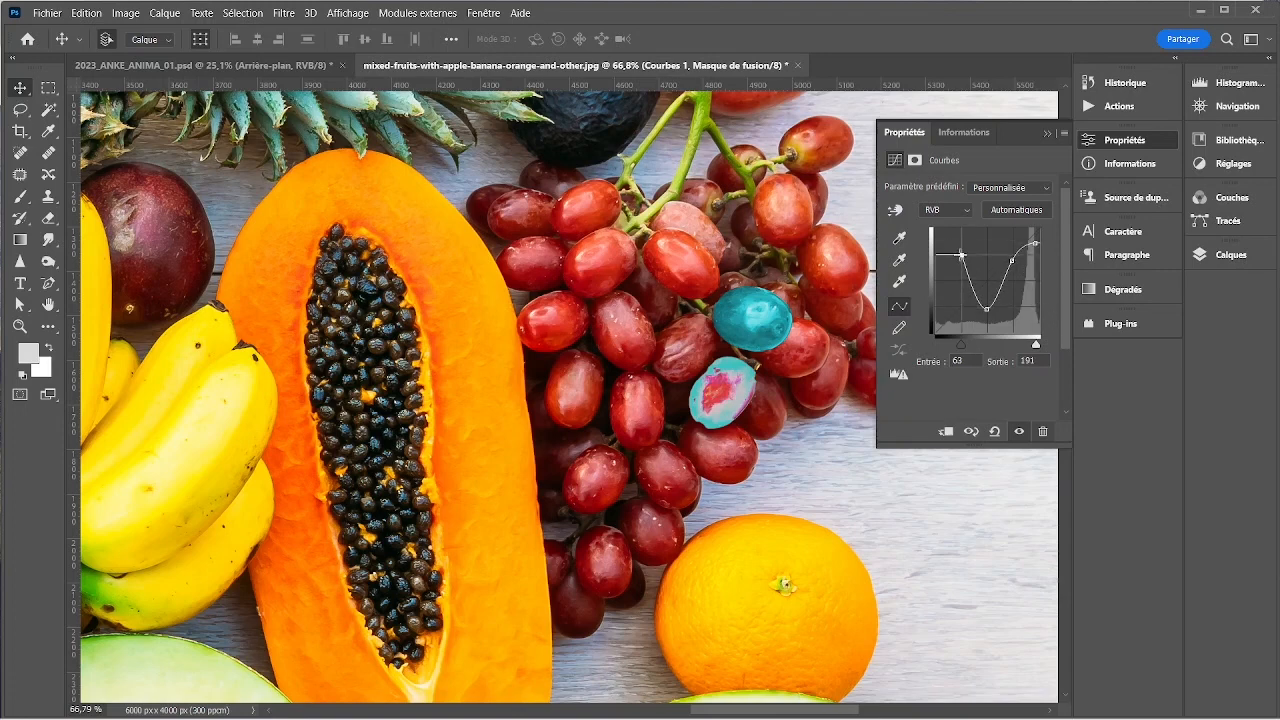
# - Return the curve's black endpoint to 0, 0 and move the middle point to input 27, output 153
pyautogui.moveTo(962, 256); pyautogui.dragTo(896, 335)
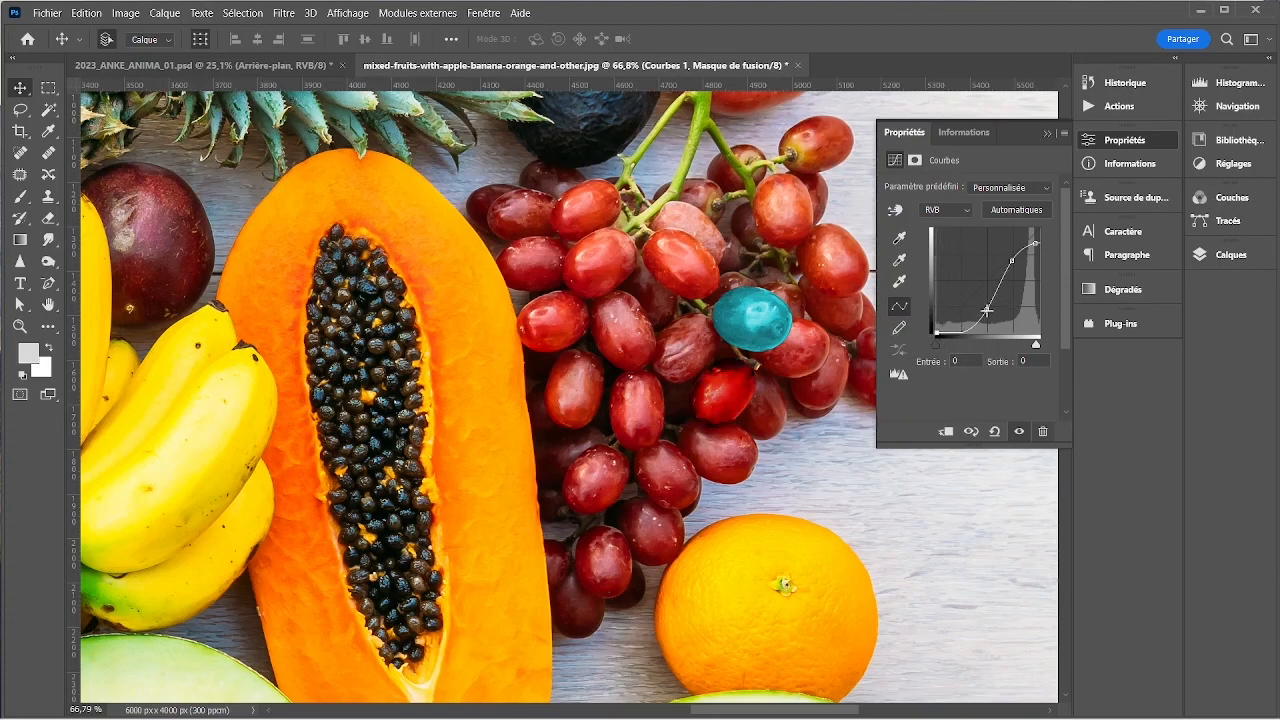
pyautogui.moveTo(986, 311); pyautogui.dragTo(947, 271)
pyautogui.click(1228, 163)
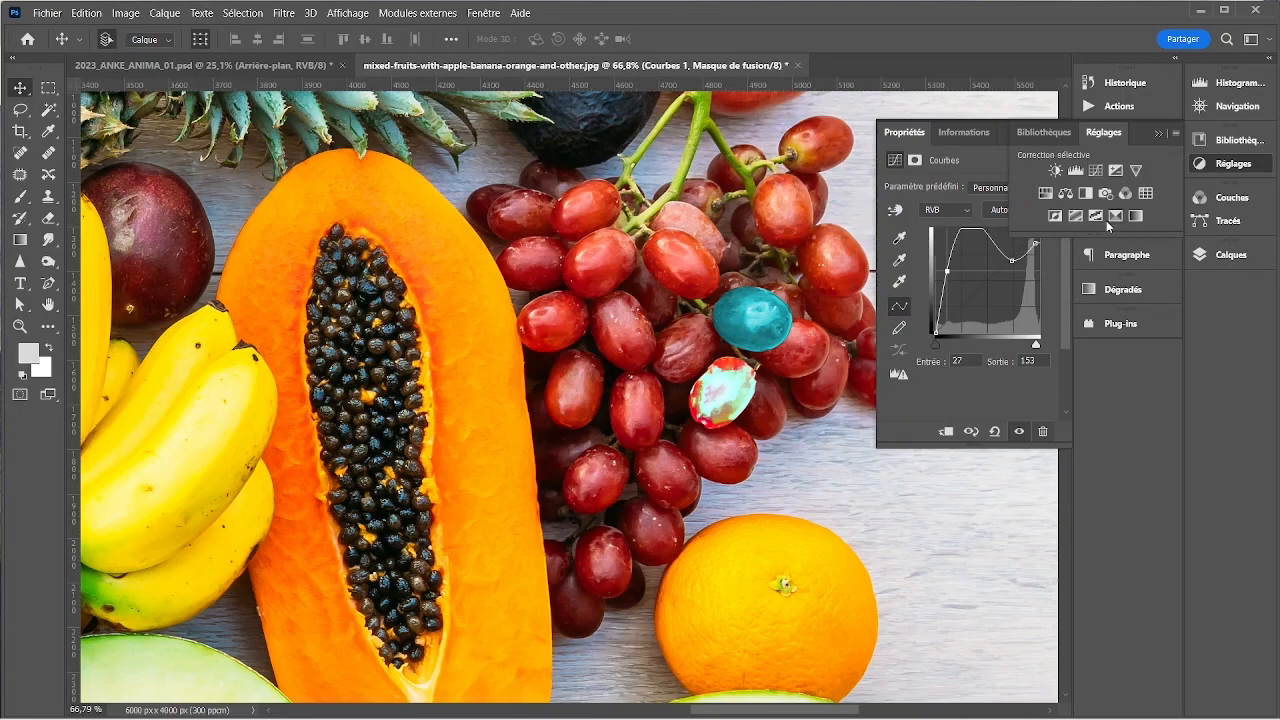
pyautogui.click(1228, 254)
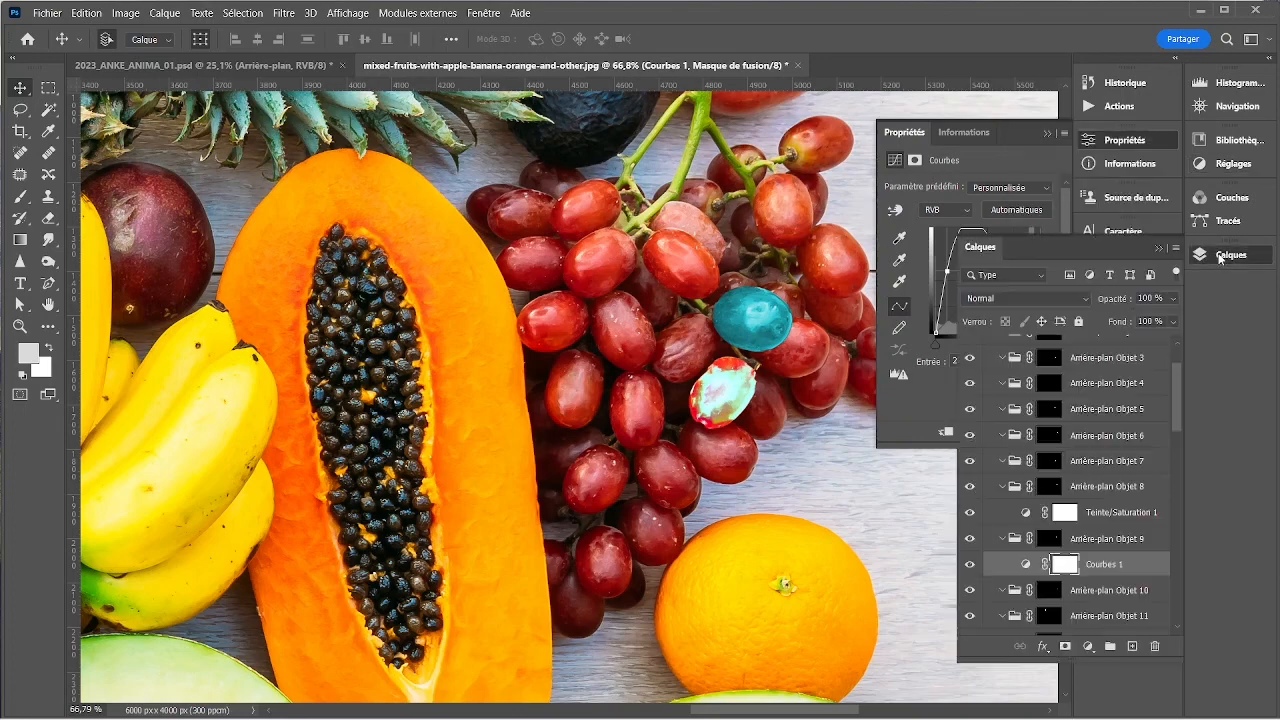
# - Create a new empty layer inside the Arrière-plan Objet 8 group, above its Teinte/Saturation 1 adjustment
pyautogui.click(1043, 538)
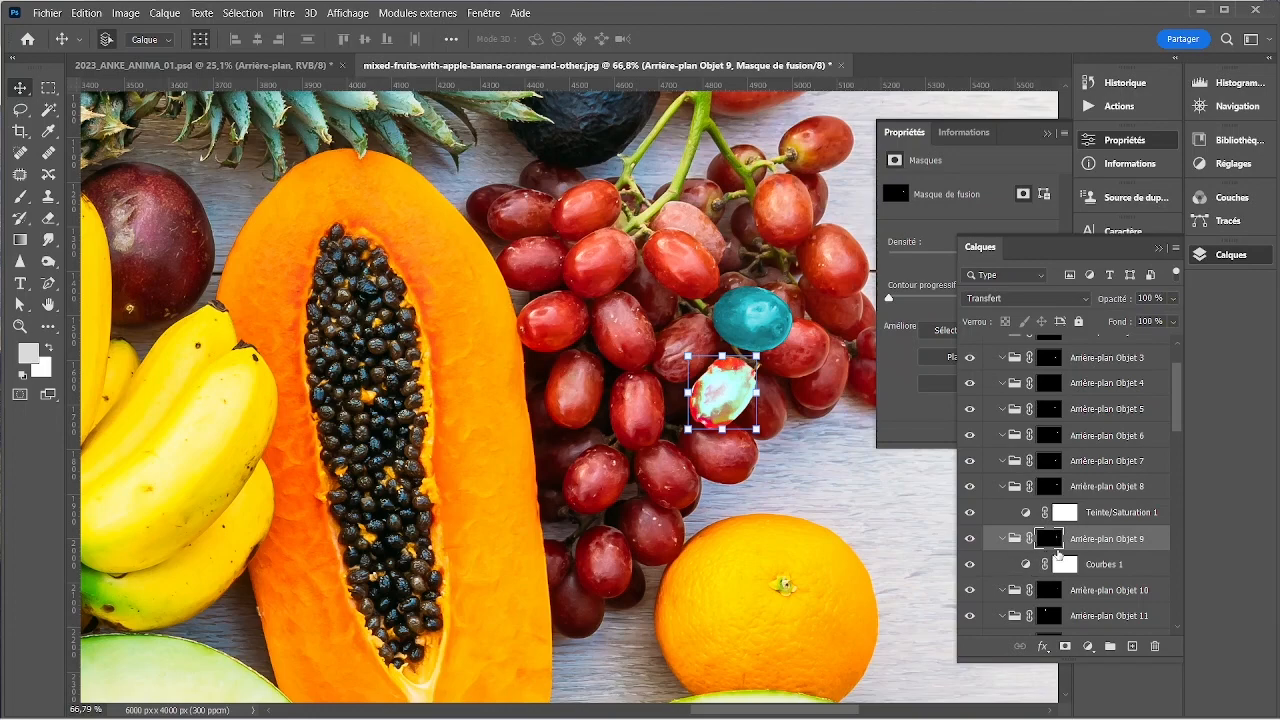
pyautogui.click(1078, 487)
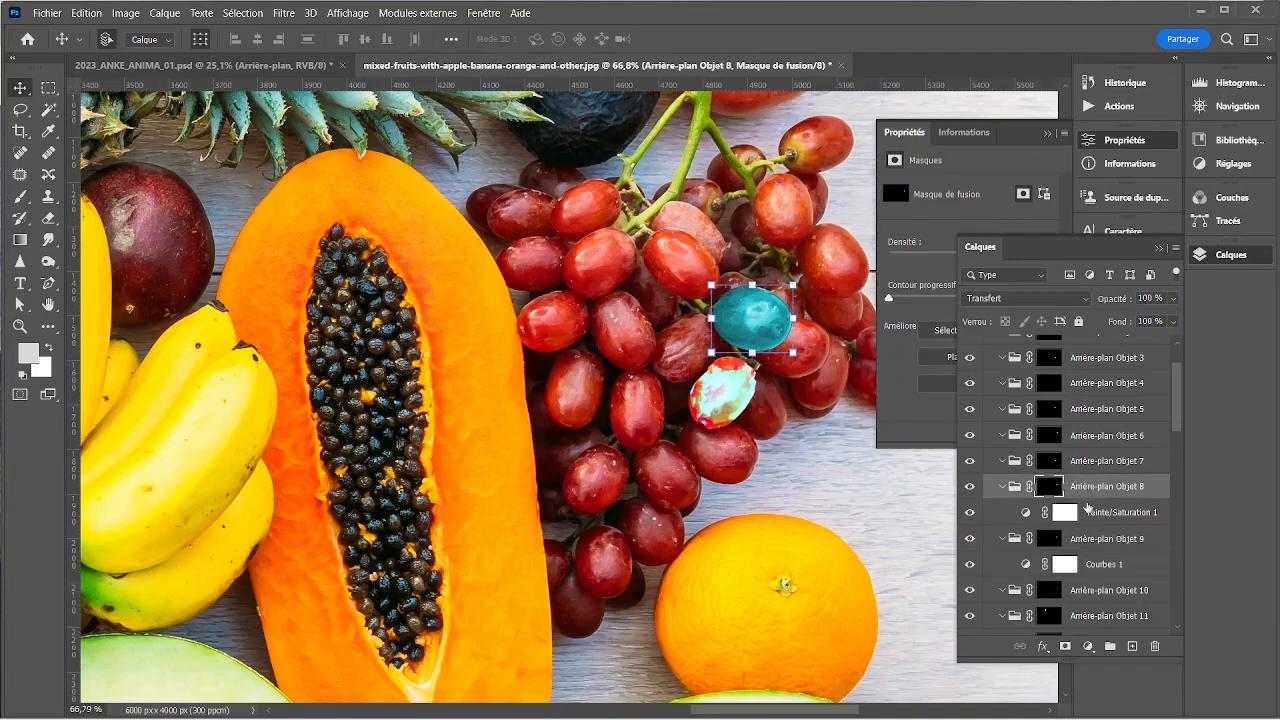
pyautogui.rightClick(1096, 489)
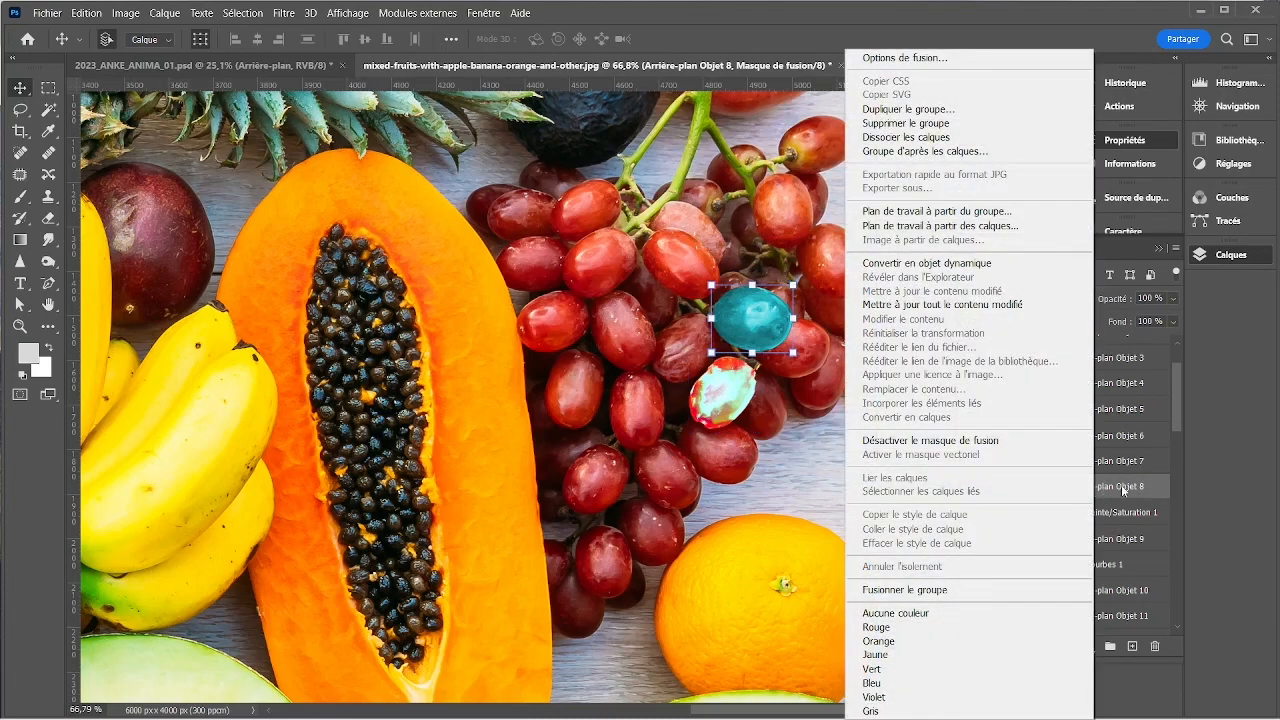
pyautogui.click(1121, 484)
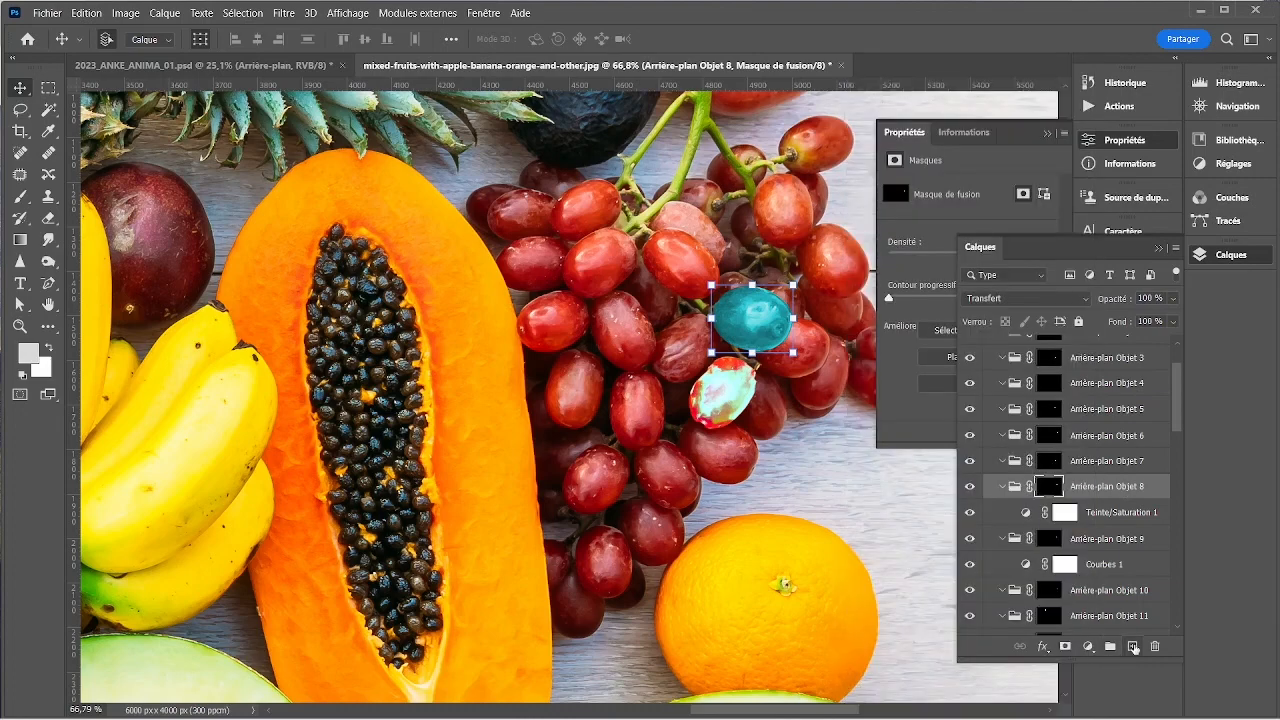
pyautogui.click(1133, 646)
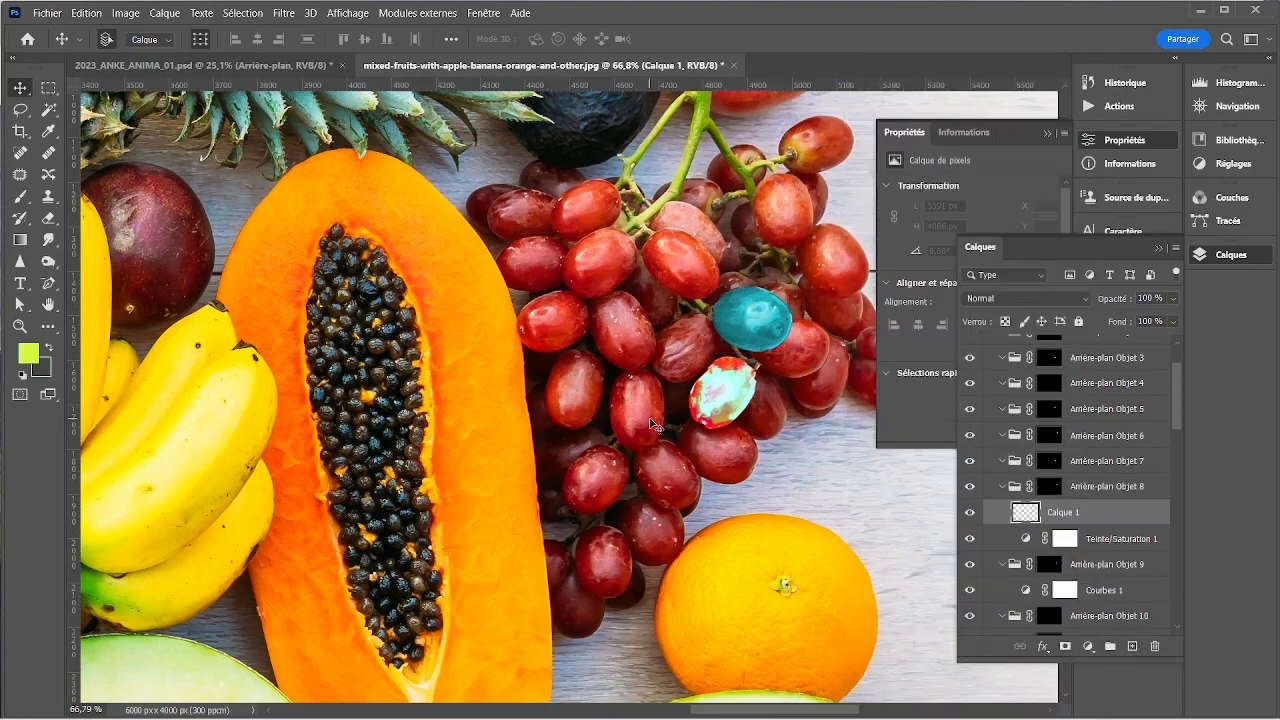
# - Set the brush size to 91 px and paint yellow-green strokes over the turquoise grape on Calque 1
pyautogui.press('b')
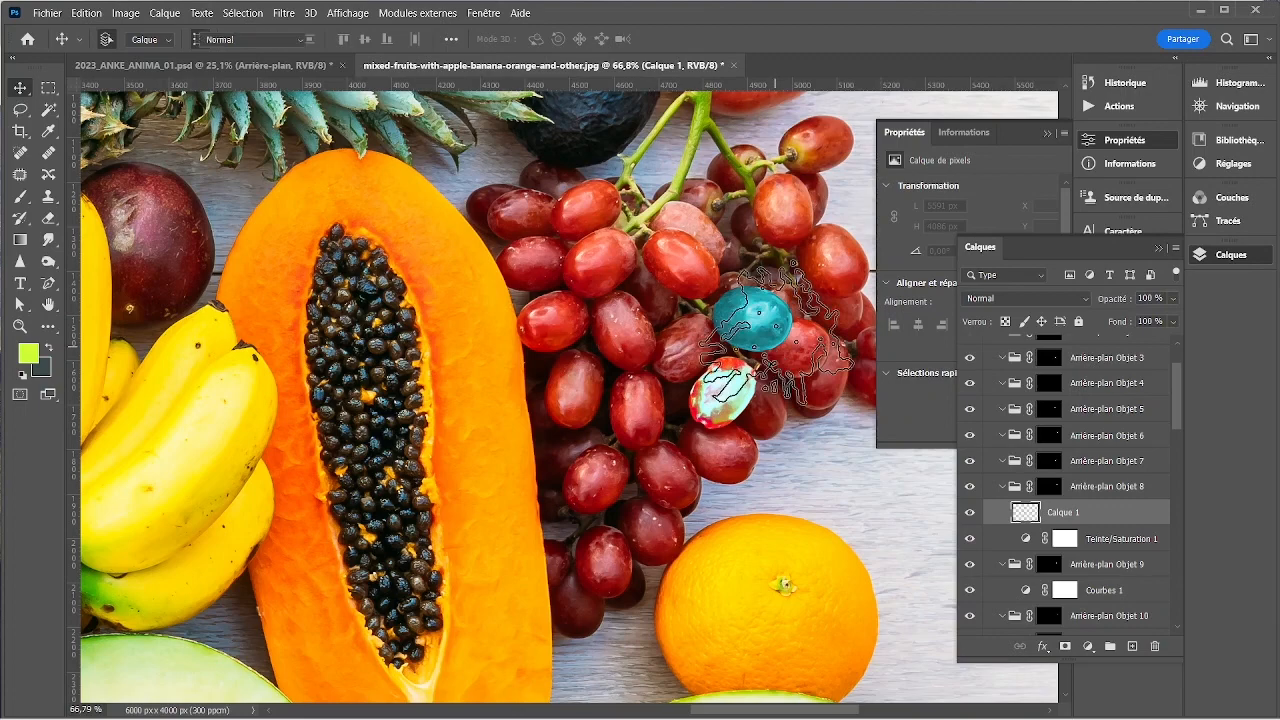
pyautogui.rightClick(786, 338)
pyautogui.write('91')
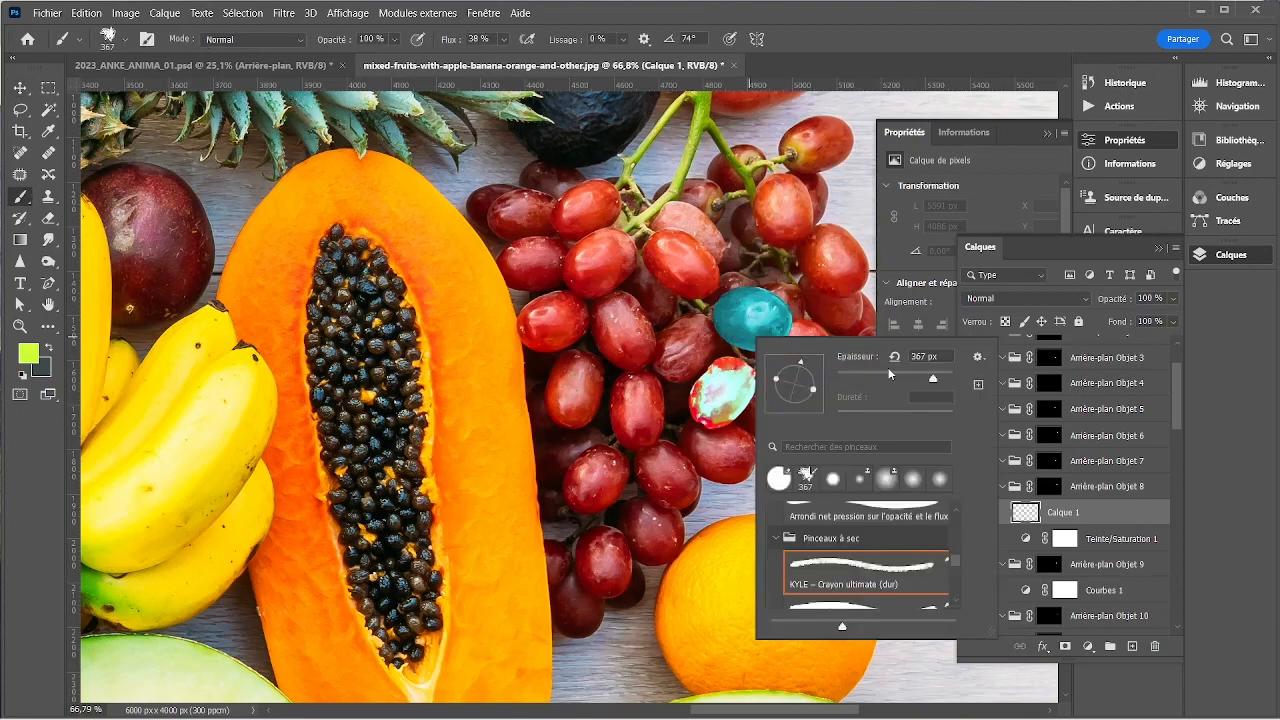
pyautogui.press('Return')
pyautogui.moveTo(716, 330)
pyautogui.mouseDown()
pyautogui.moveTo(769, 292)
pyautogui.moveTo(749, 317)
pyautogui.mouseUp()
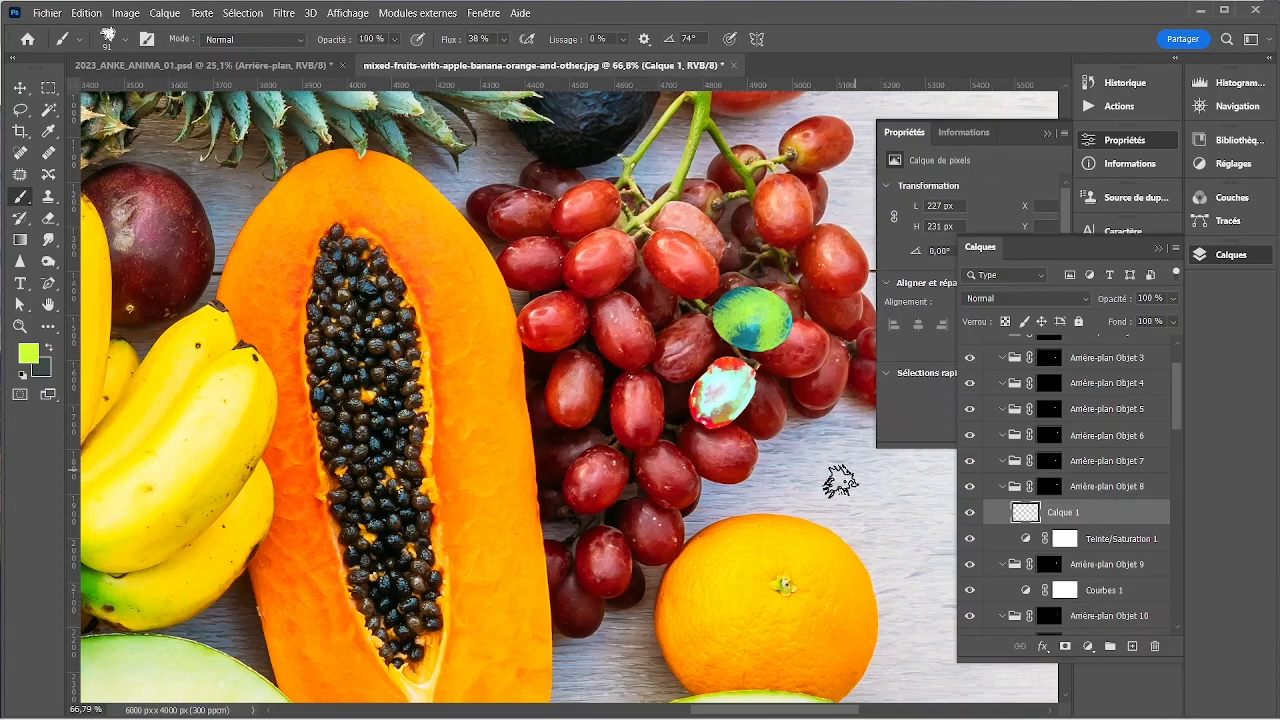
# - Try Calque 1 beneath the Teinte/Saturation 1 adjustment, and restore it above the adjustment
pyautogui.moveTo(1088, 512); pyautogui.dragTo(1088, 540)
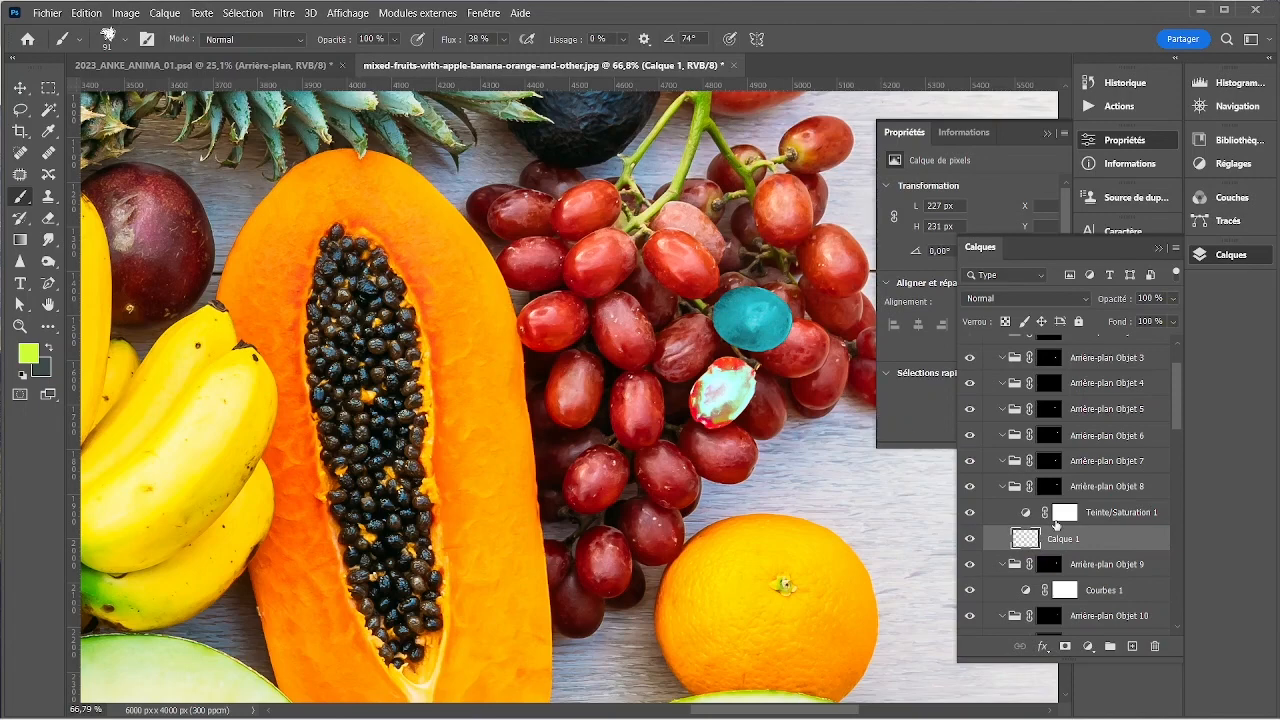
pyautogui.scroll(3, 777, 308)
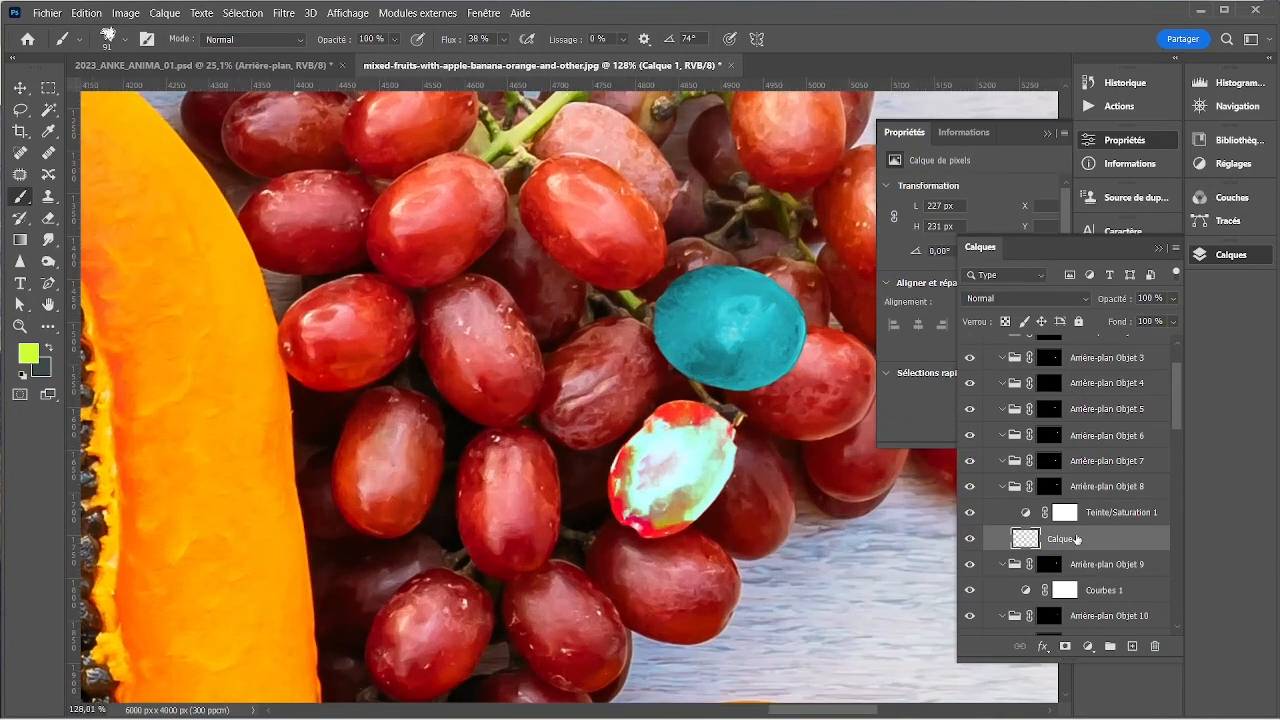
pyautogui.hotkey('ctrl', ']')
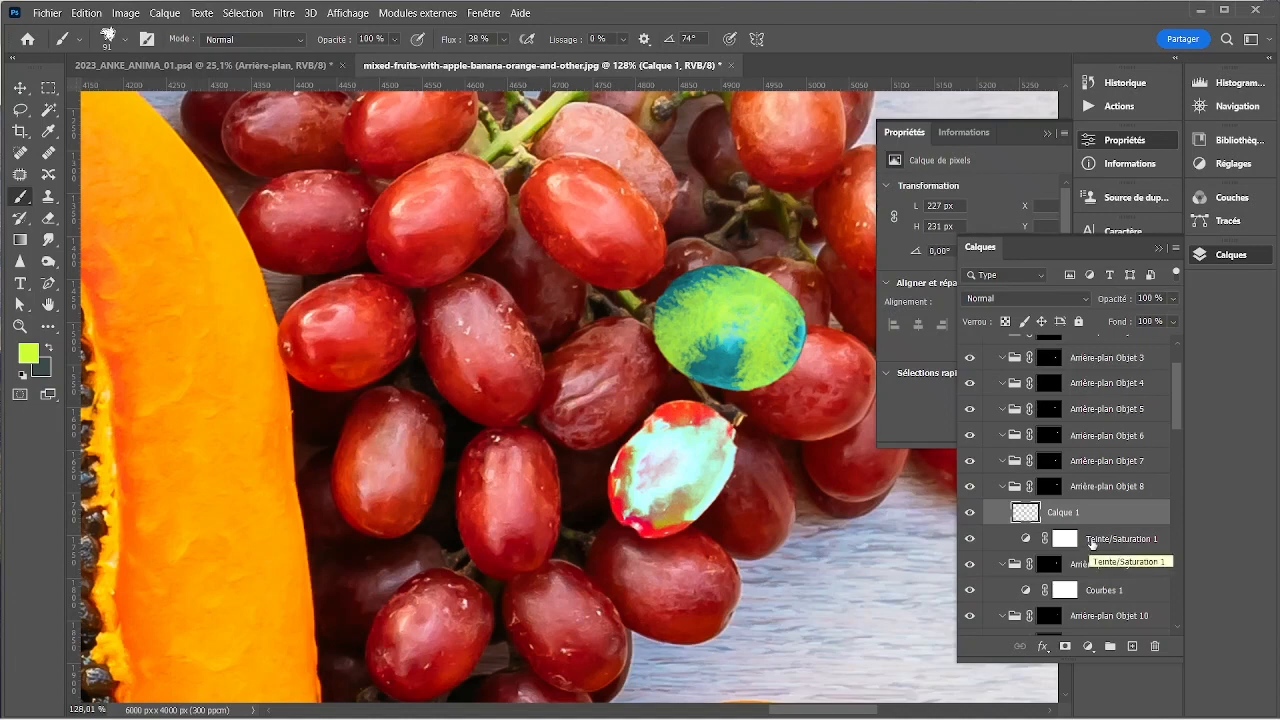
# - Switch to the Move tool and collapse the Arrière-plan Objet 8 and Objet 9 groups
pyautogui.click(1072, 542)
pyautogui.click(1068, 540)
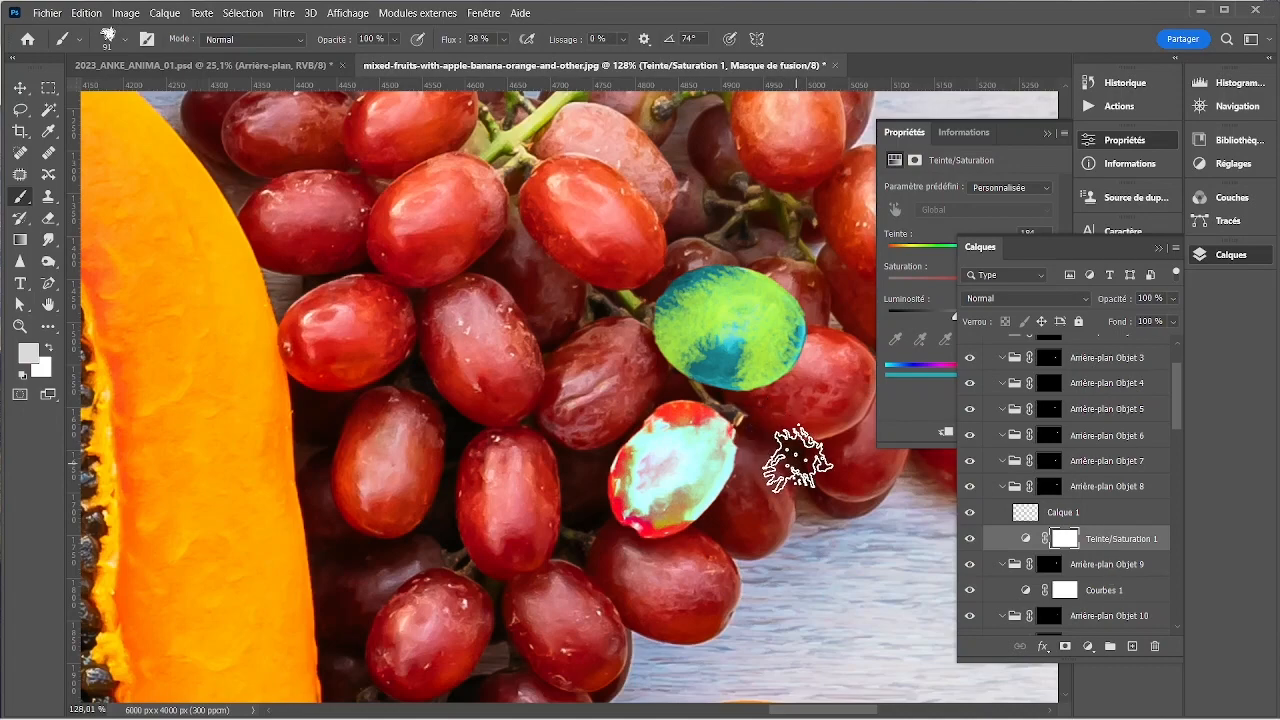
pyautogui.press('v')
pyautogui.scroll(-1, 800, 468)
pyautogui.scroll(-5, 800, 468)
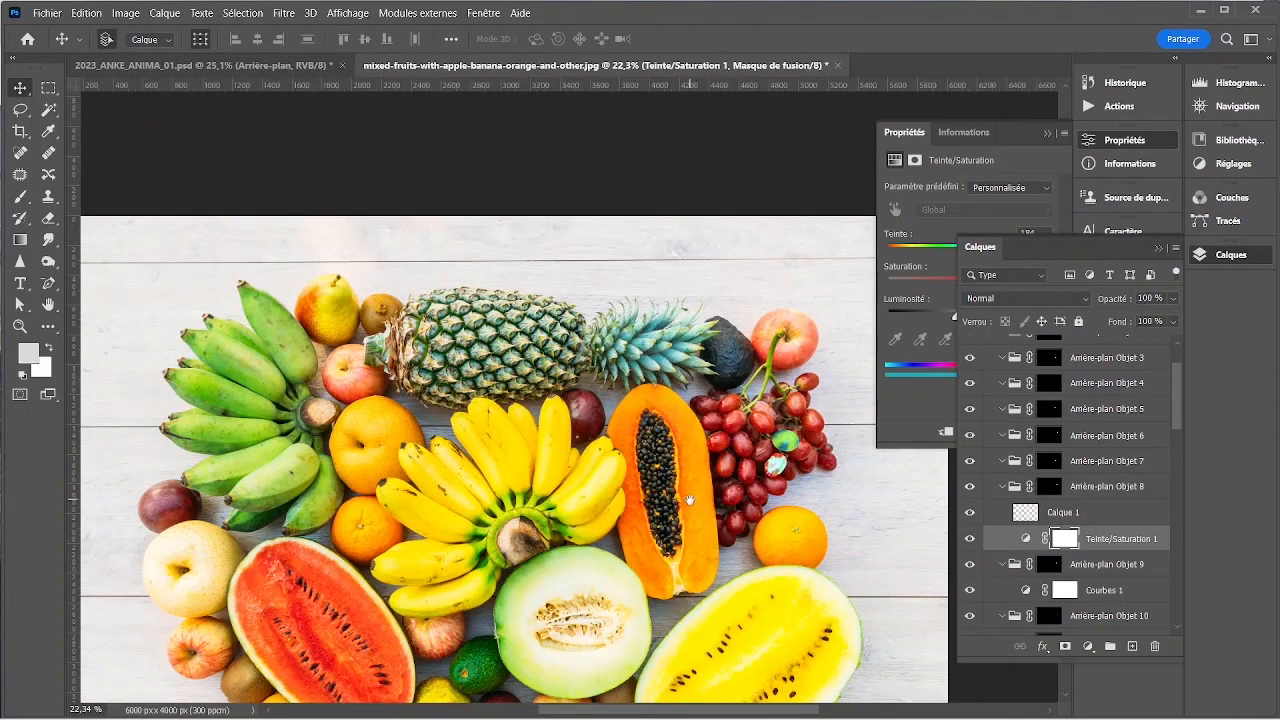
pyautogui.moveTo(689, 500); pyautogui.dragTo(741, 364)
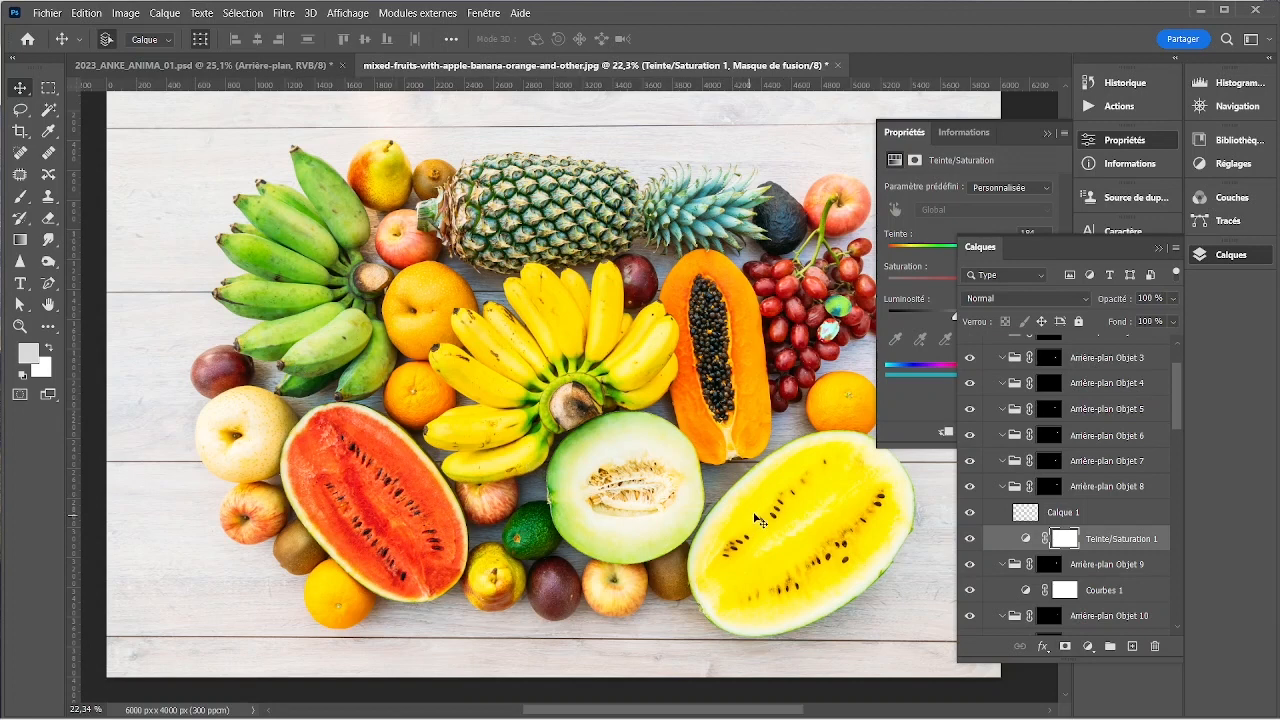
pyautogui.click(1003, 487)
pyautogui.click(1002, 487)
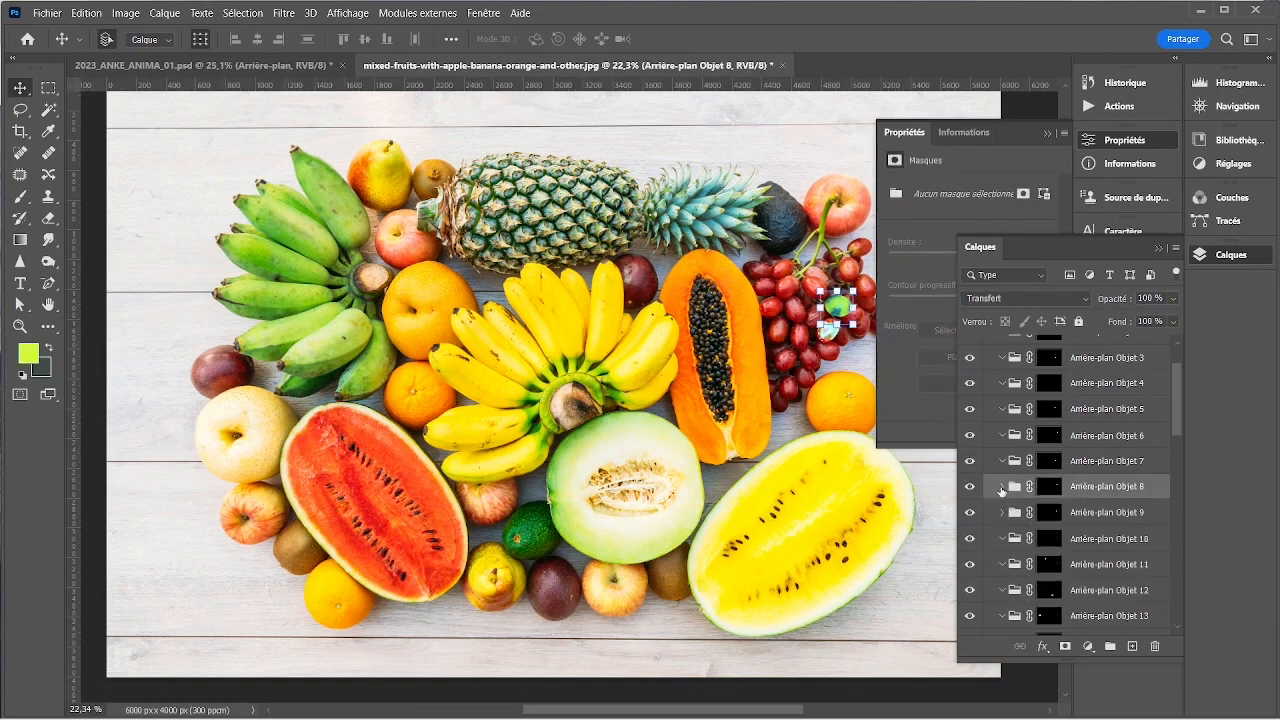
# - Examine which fruit each mask isolates in the object groups between Arrière-plan Objet 29 and Objet 41
pyautogui.scroll(-6, 1034, 607)
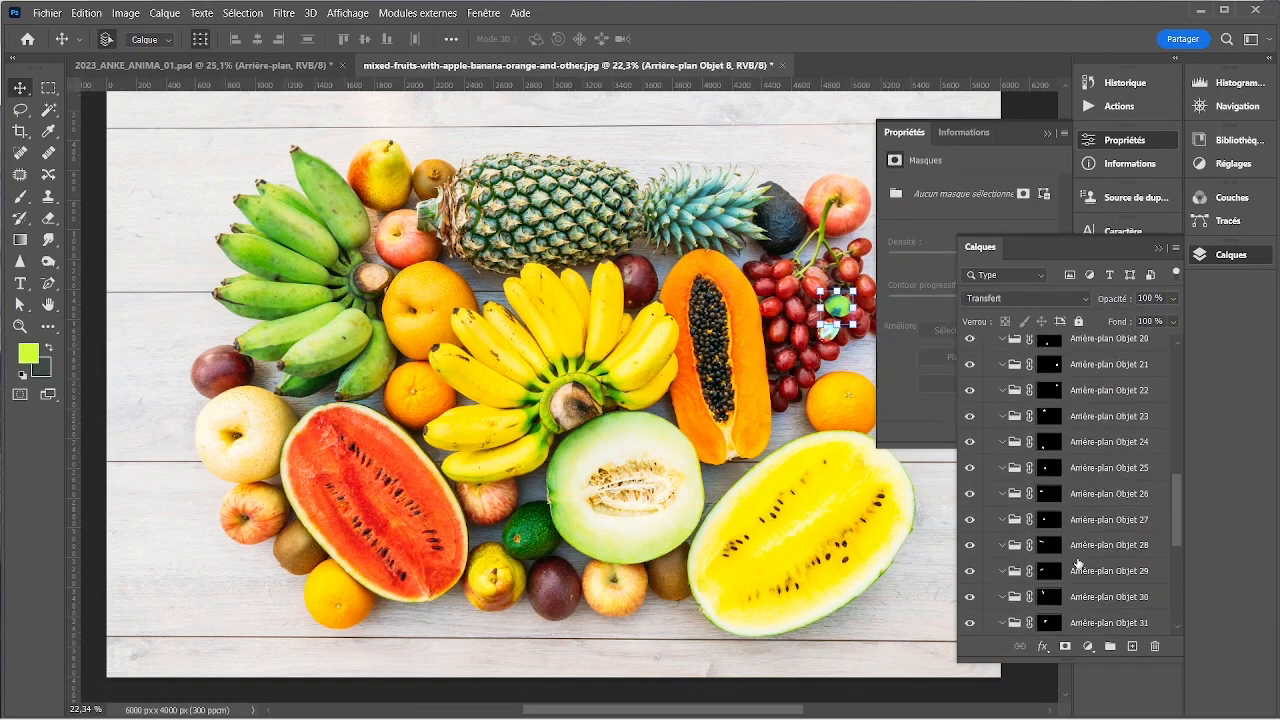
pyautogui.click(1078, 572)
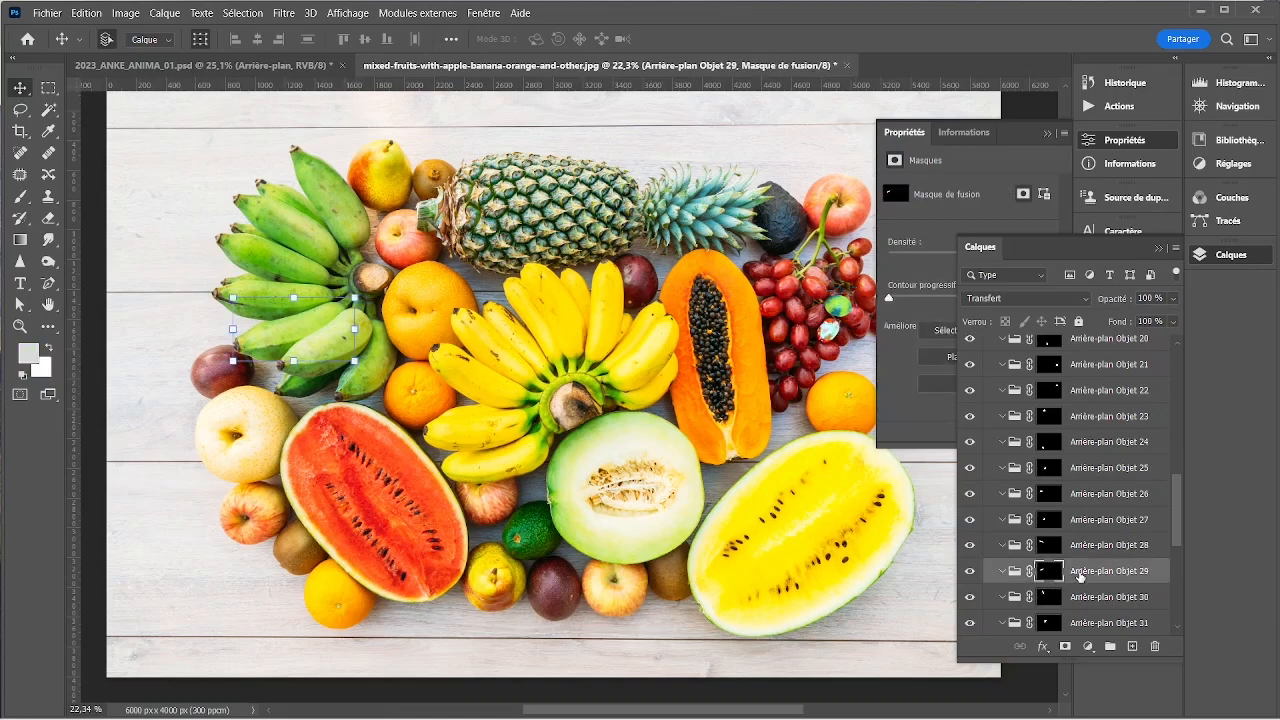
pyautogui.scroll(-1, 1020, 598)
pyautogui.scroll(-2, 1020, 598)
pyautogui.click(1041, 432)
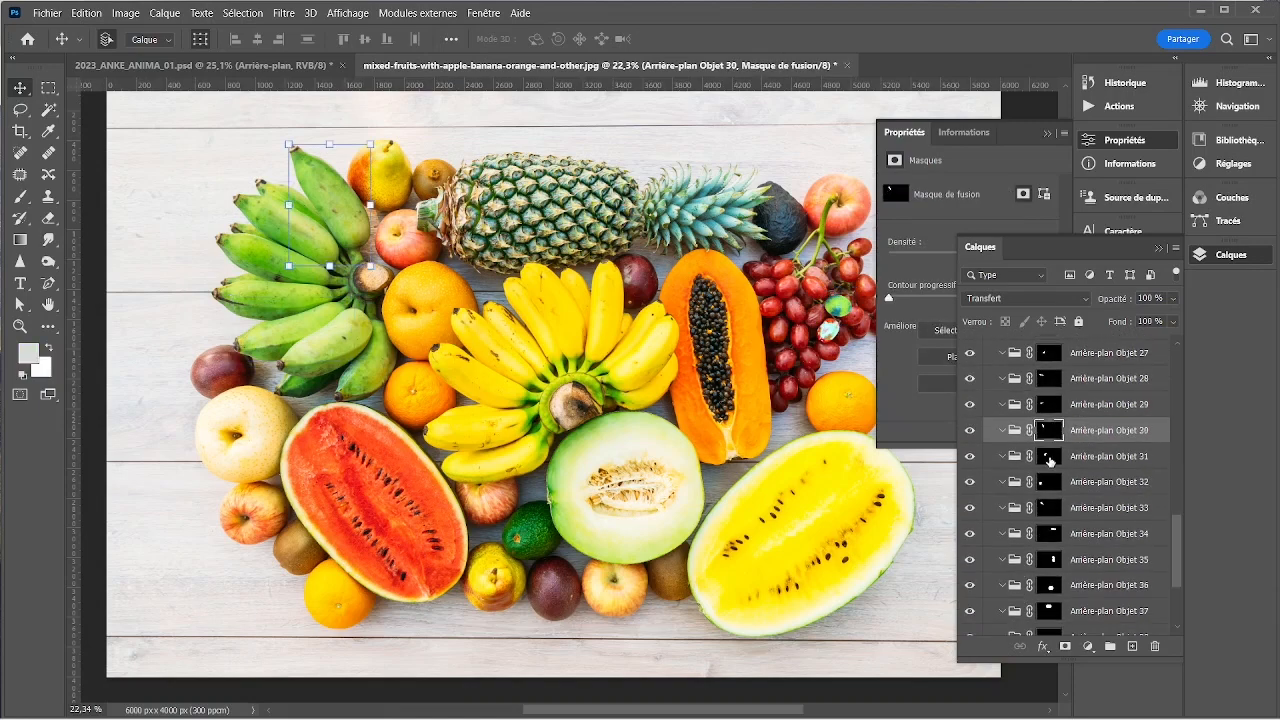
pyautogui.click(1050, 456)
pyautogui.scroll(-5, 1042, 535)
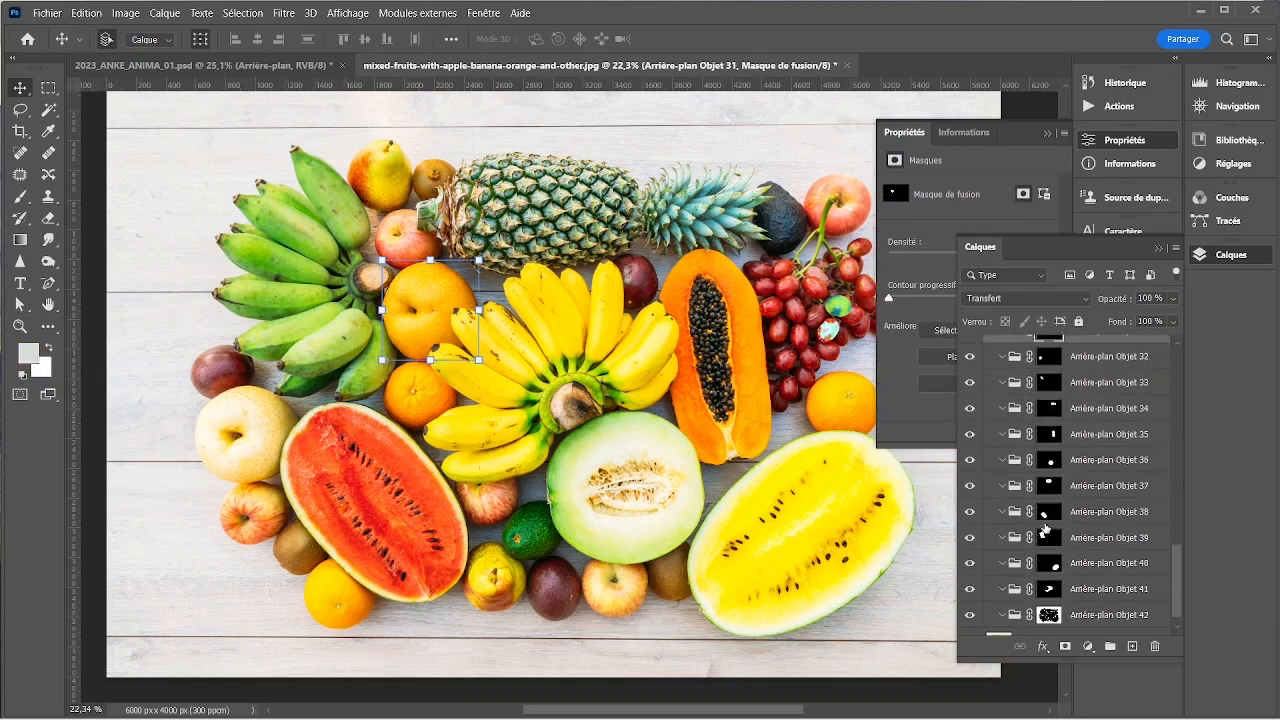
pyautogui.click(1046, 511)
pyautogui.click(1048, 537)
pyautogui.click(1046, 568)
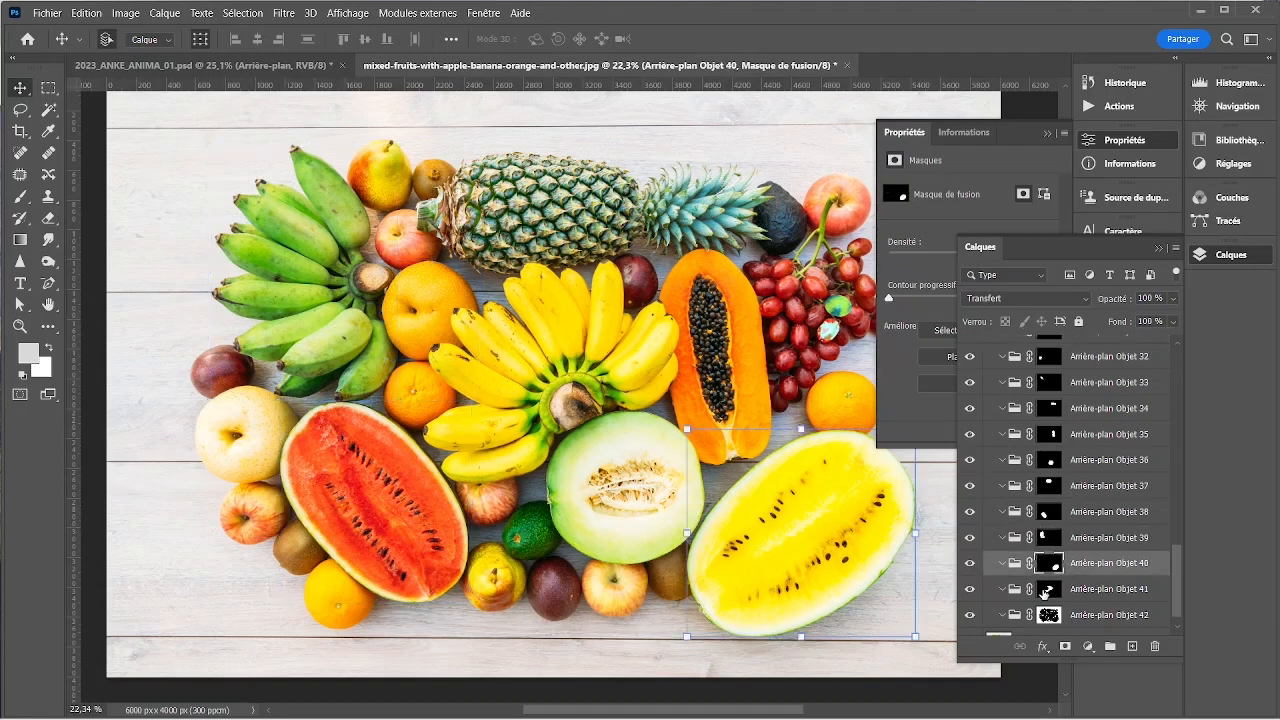
pyautogui.click(1040, 591)
pyautogui.click(1045, 486)
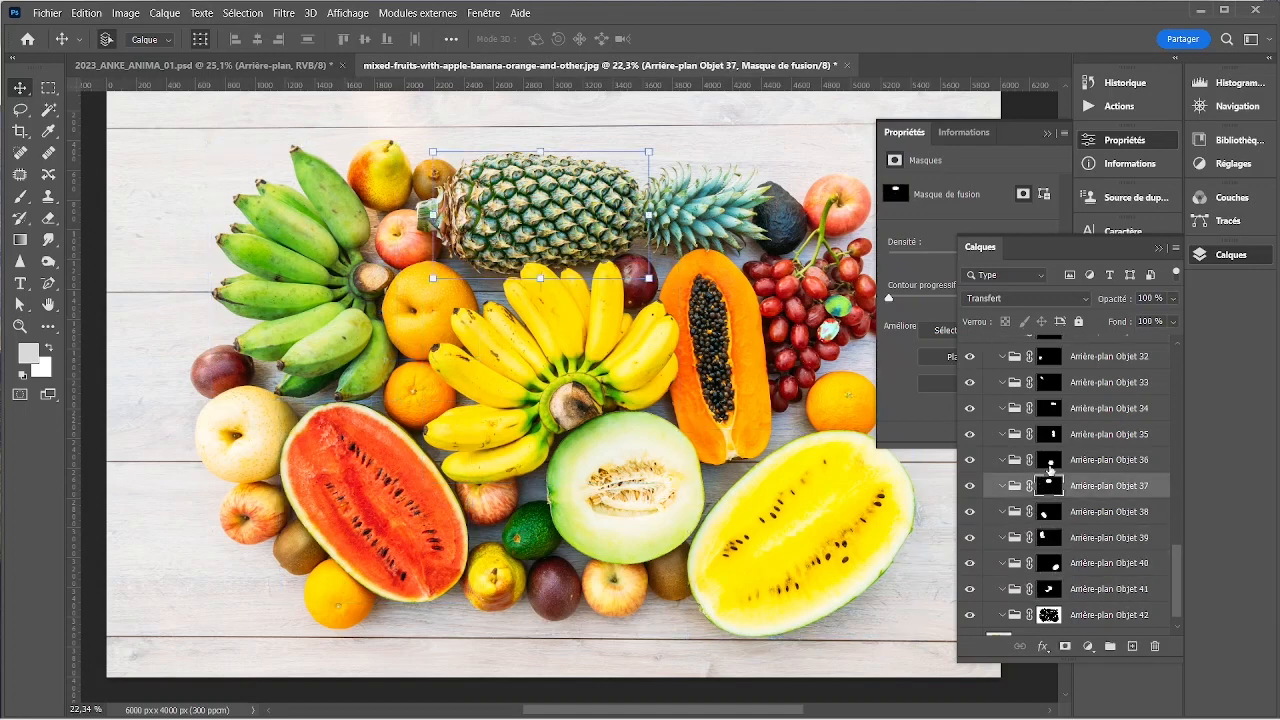
pyautogui.click(1050, 462)
pyautogui.click(1049, 487)
# - Select the mask of Arrière-plan Objet 34, the pineapple leaves, and set the foreground colour to black
pyautogui.click(1052, 413)
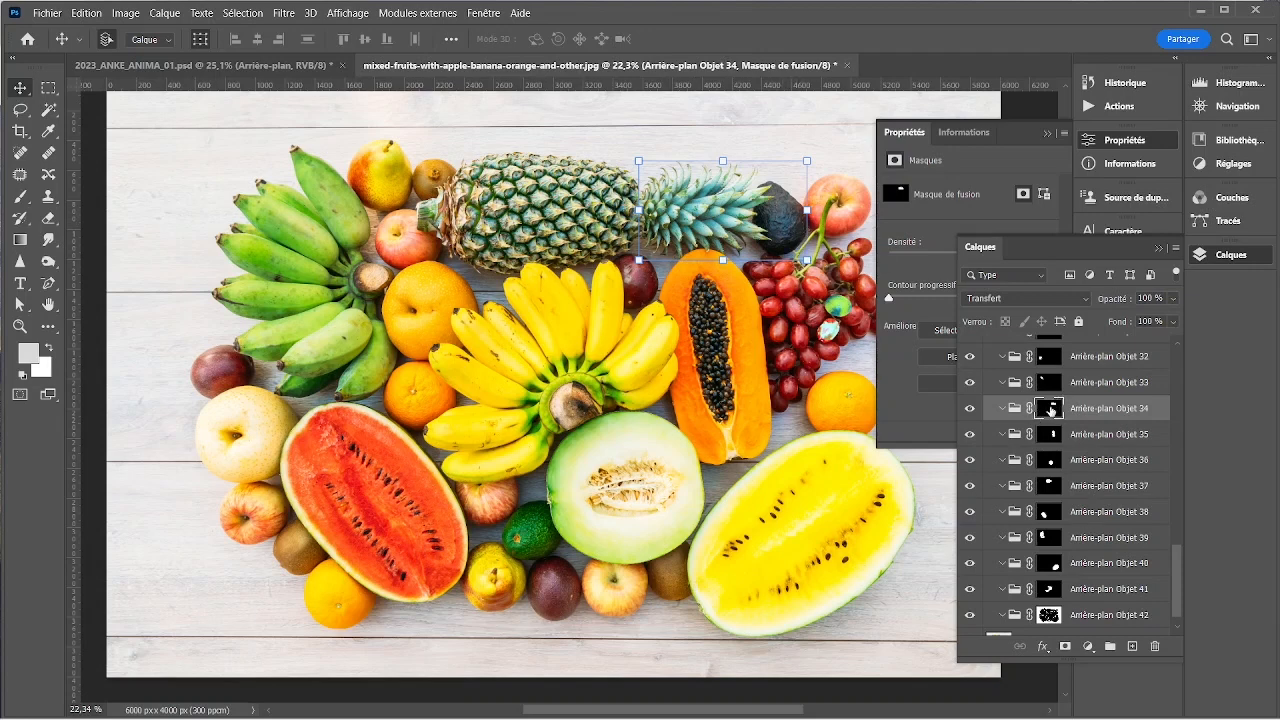
pyautogui.scroll(5, 800, 236)
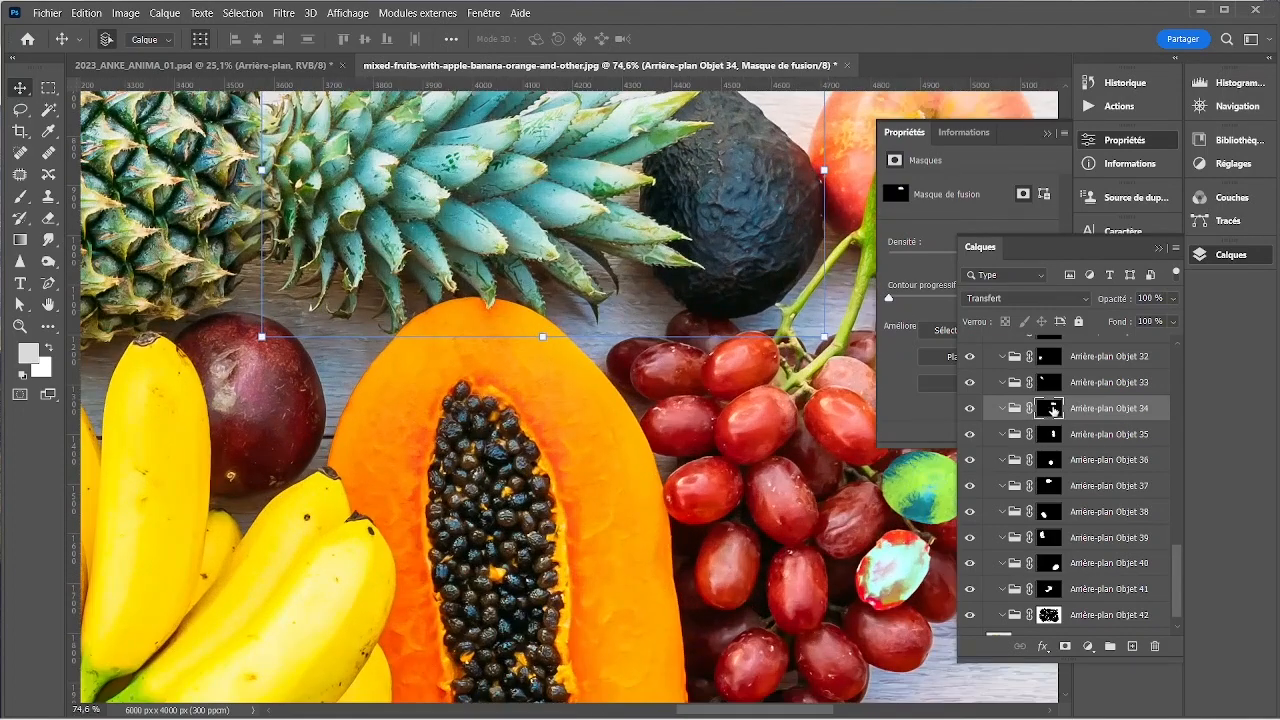
pyautogui.moveTo(689, 186); pyautogui.dragTo(695, 340)
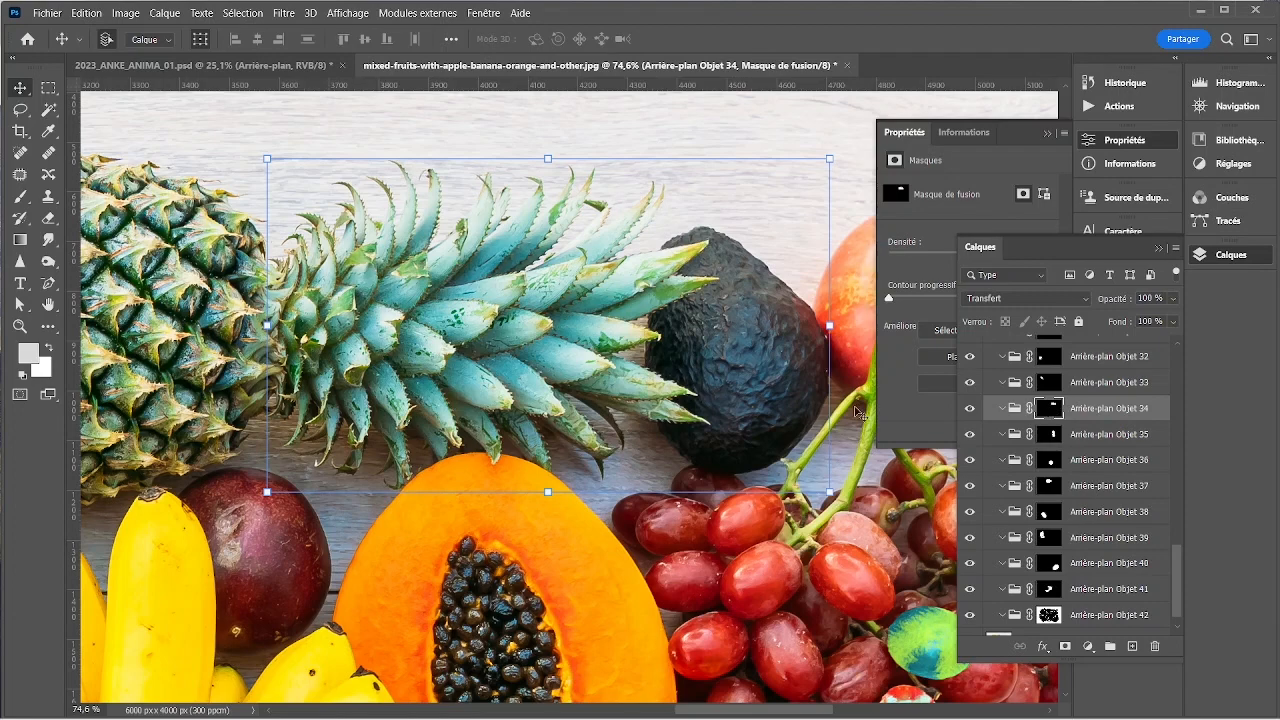
pyautogui.click(28, 352)
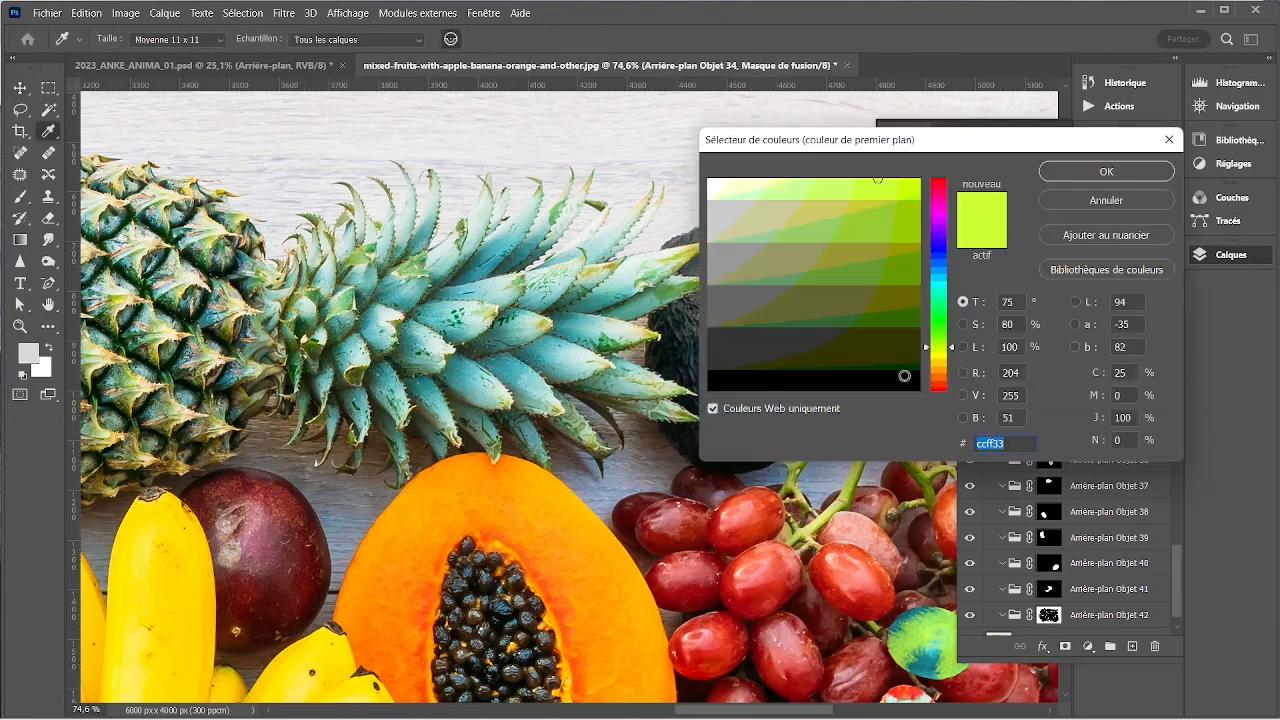
pyautogui.click(904, 376)
pyautogui.click(1108, 172)
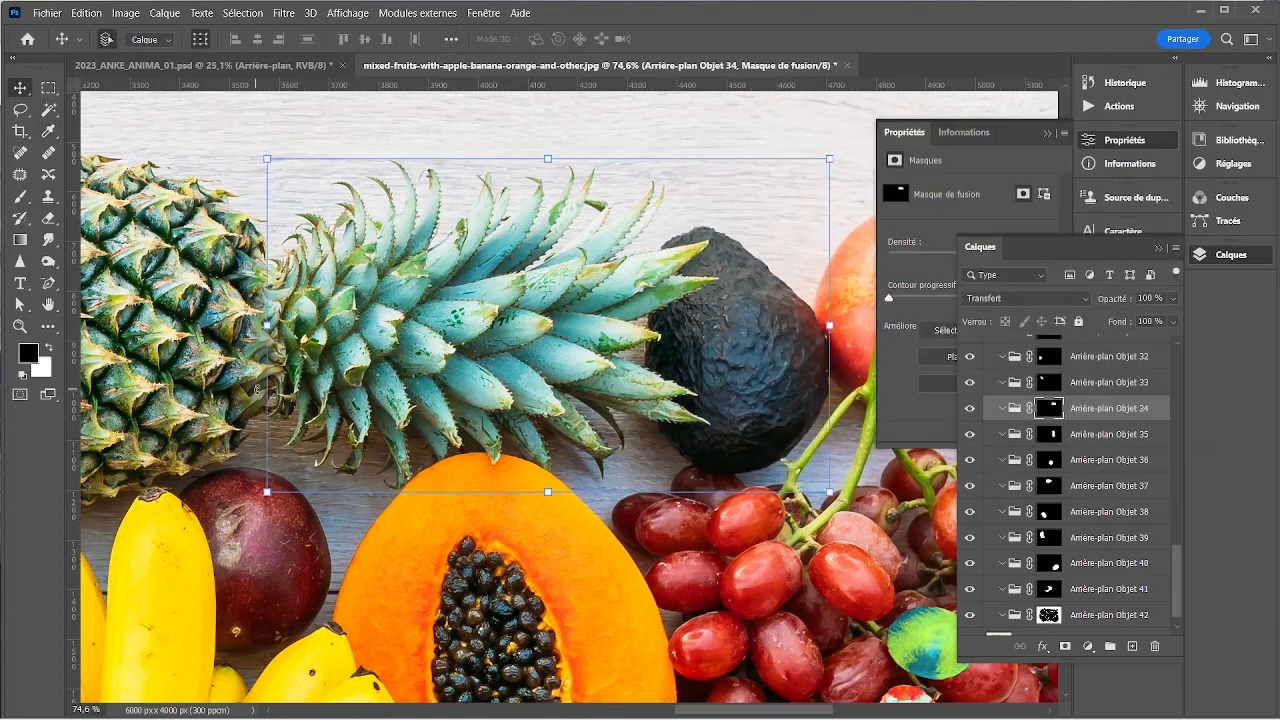
# - Keep black as the foreground colour, switch to the Eraser tool and set its size to 59 px
pyautogui.click(47, 347)
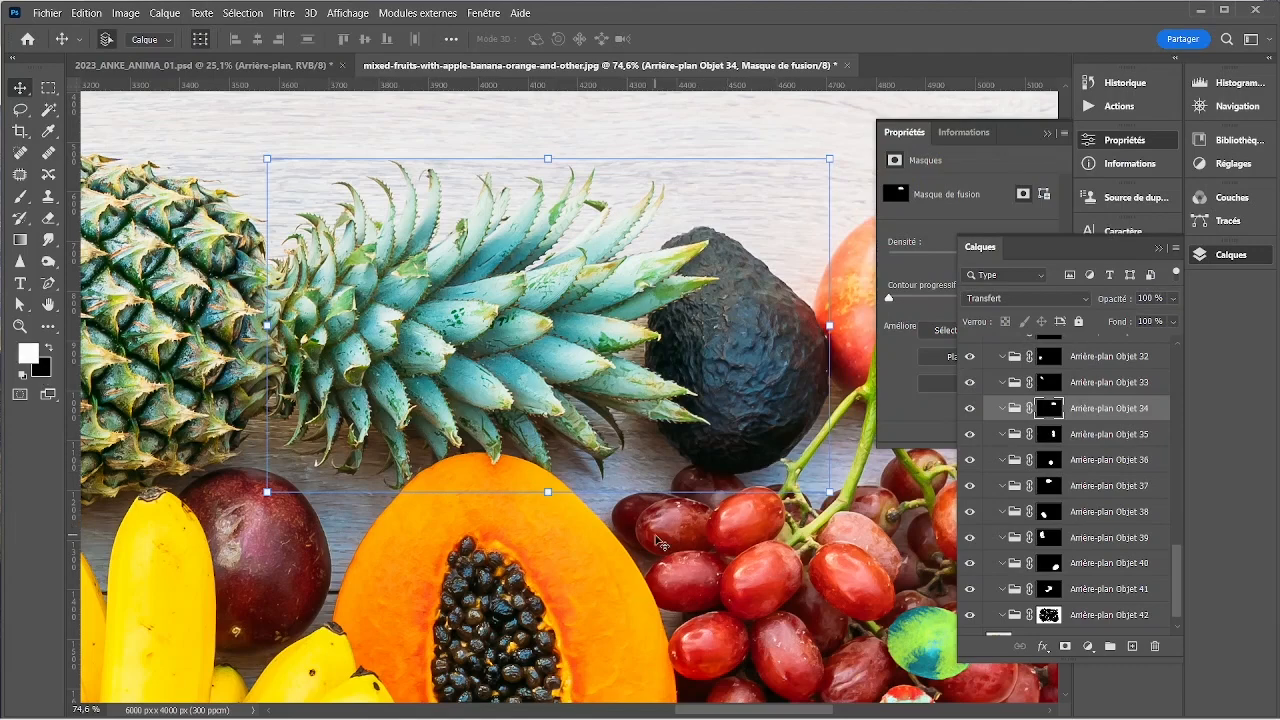
pyautogui.press('x')
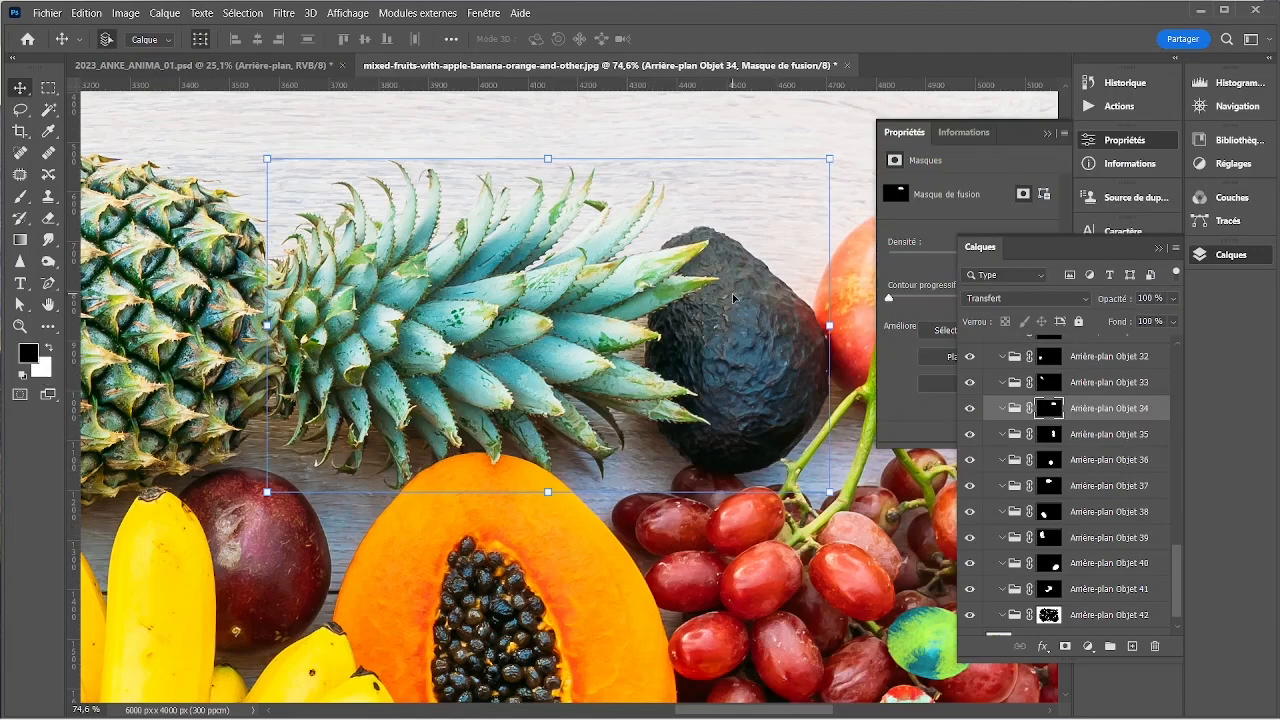
pyautogui.press('e')
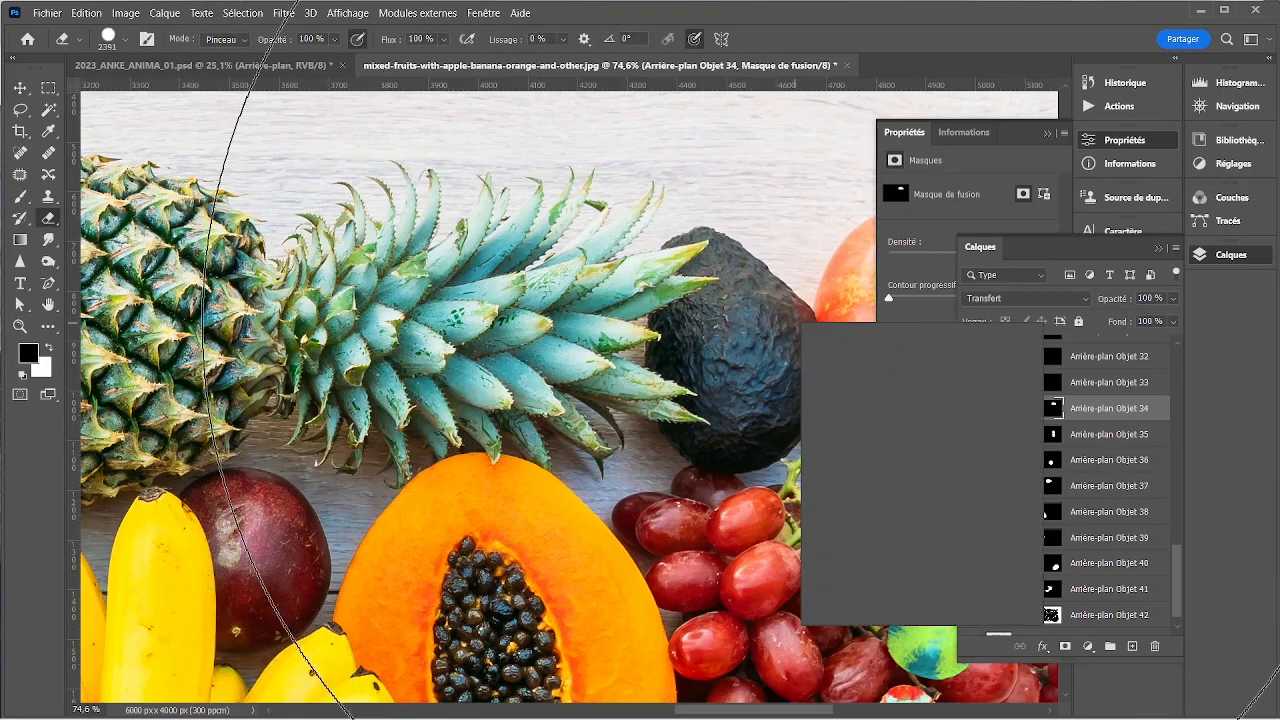
pyautogui.rightClick(857, 358)
pyautogui.click(895, 364)
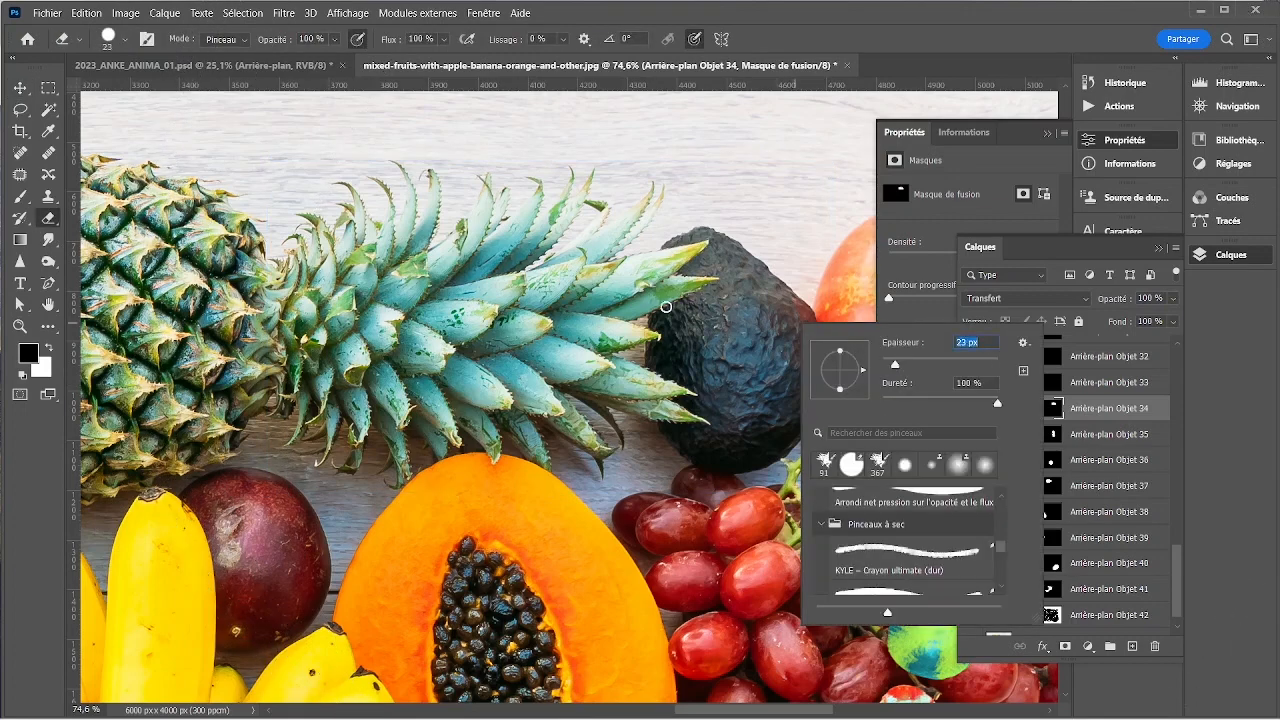
pyautogui.click(653, 318)
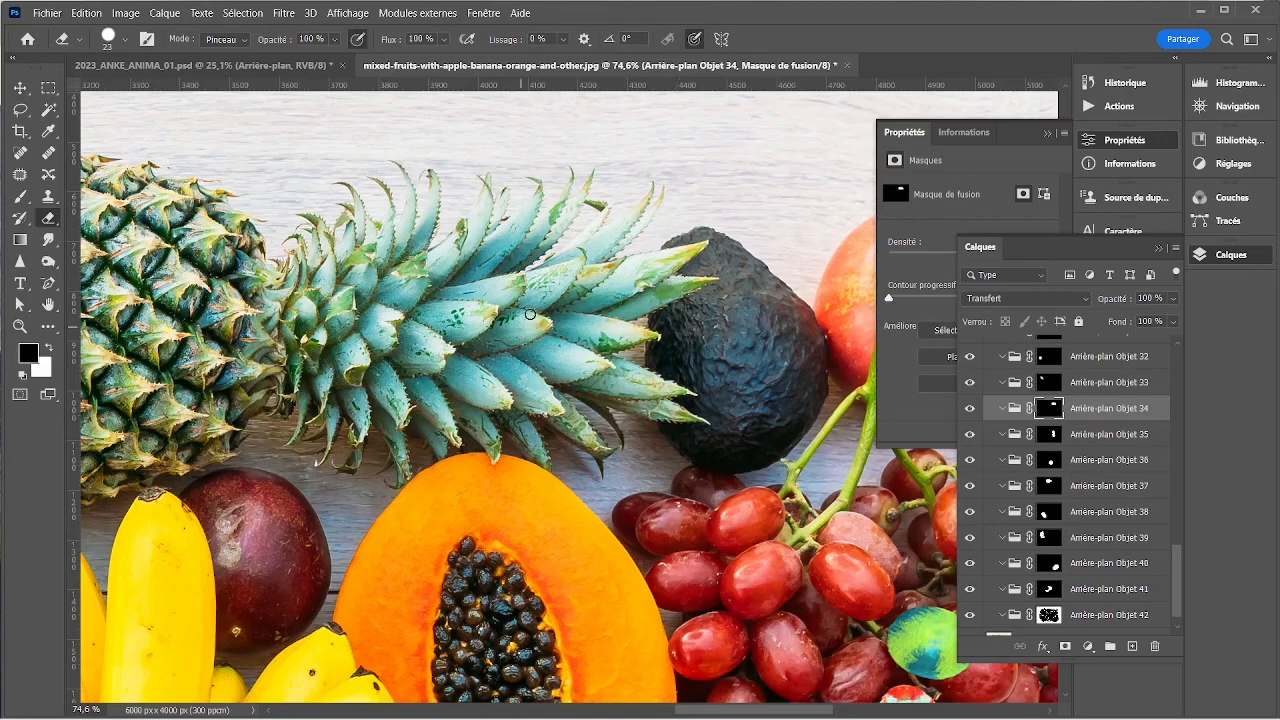
pyautogui.rightClick(455, 297)
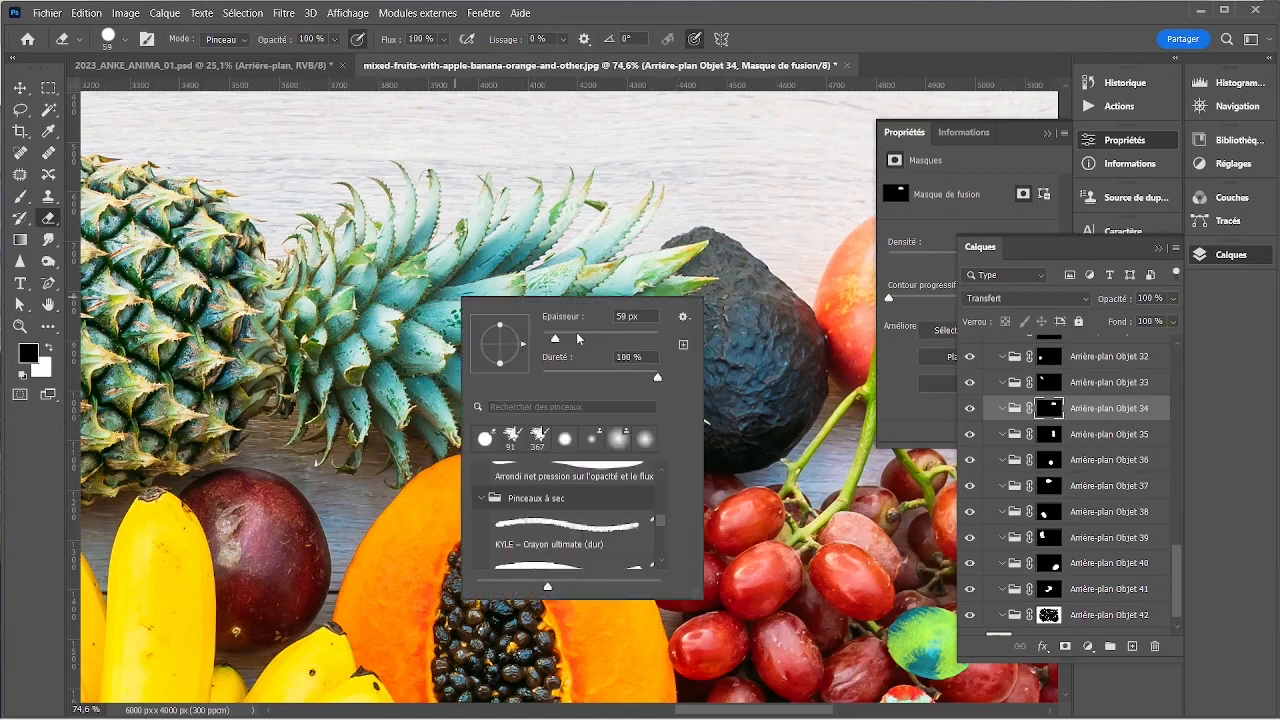
pyautogui.write('59')
pyautogui.press('Return')
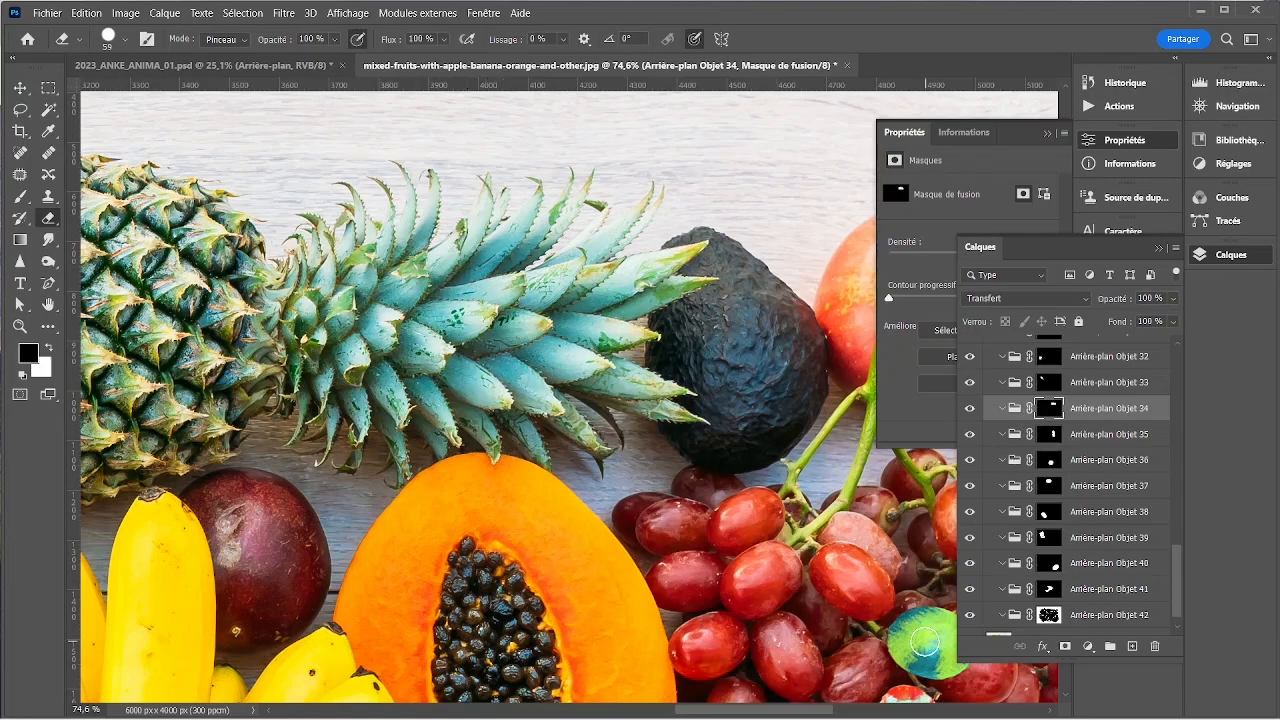
# - Switch to the Move tool and select Calque 1, the painted green grape, directly from the image
pyautogui.press('v')
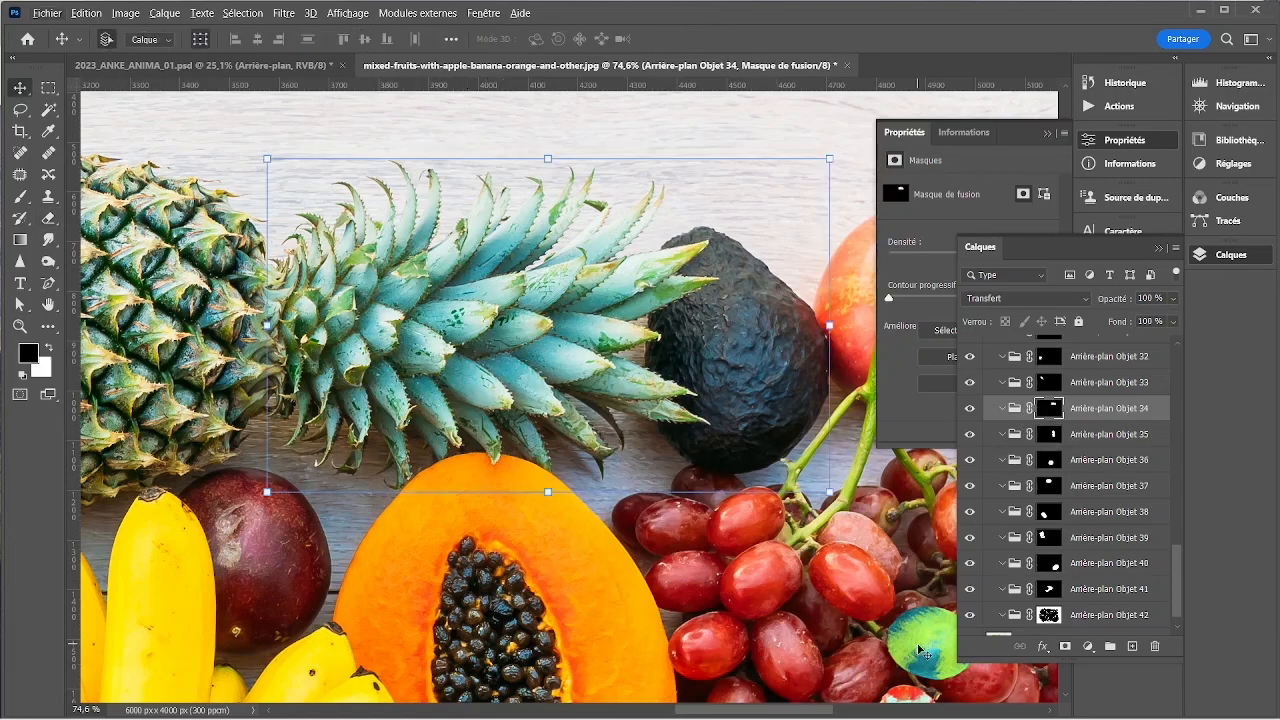
pyautogui.rightClick(913, 650)
pyautogui.click(913, 653)
pyautogui.keyDown('ctrl'); pyautogui.click(918, 655); pyautogui.keyUp('ctrl')
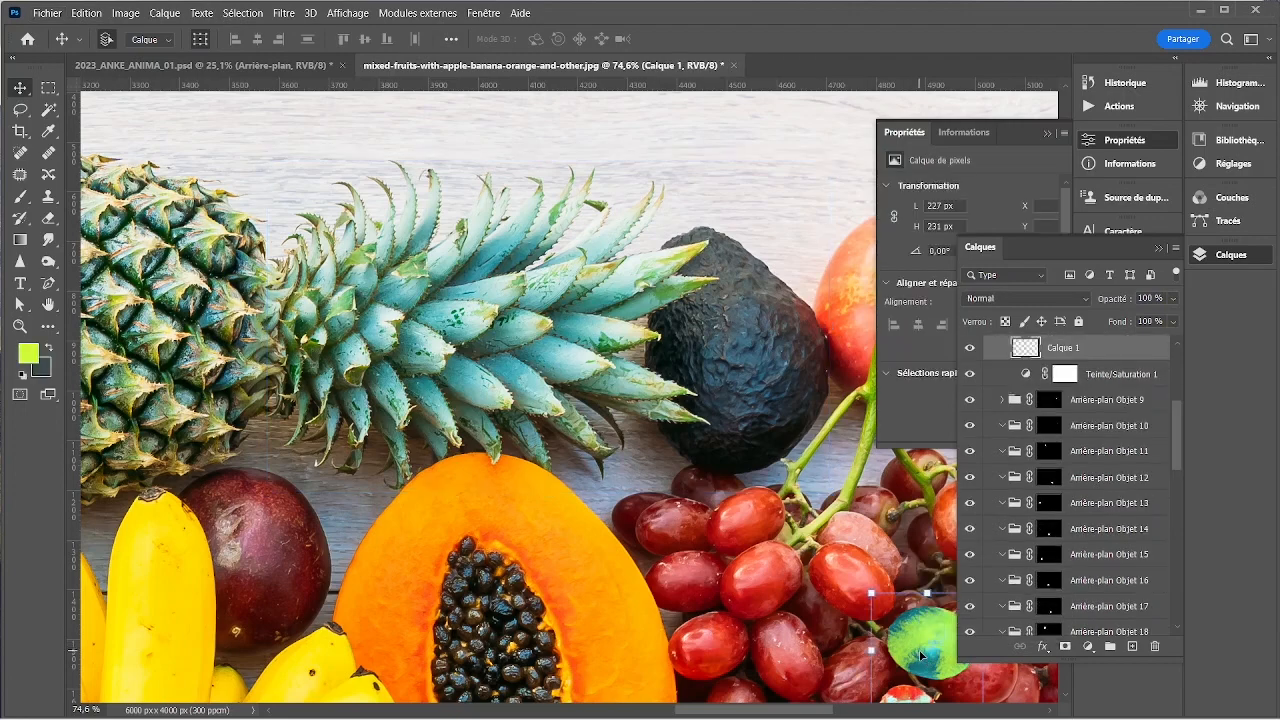
pyautogui.moveTo(881, 585); pyautogui.dragTo(613, 434)
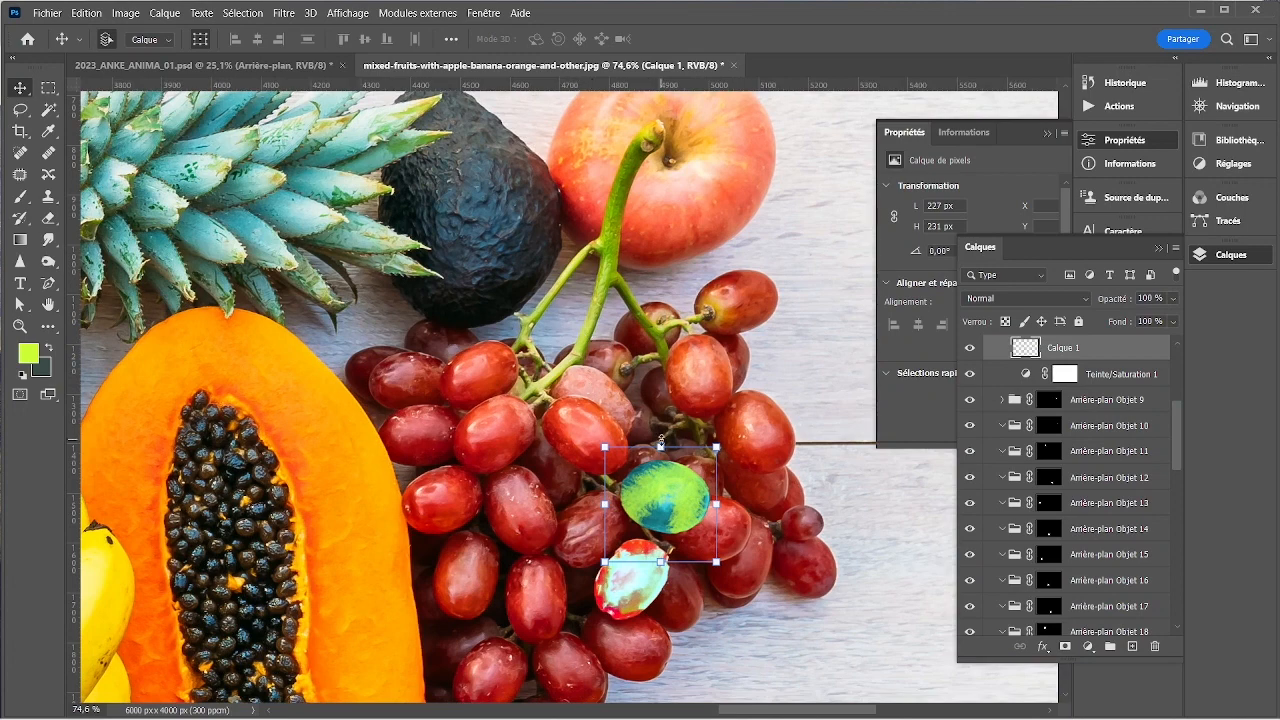
pyautogui.click(721, 352)
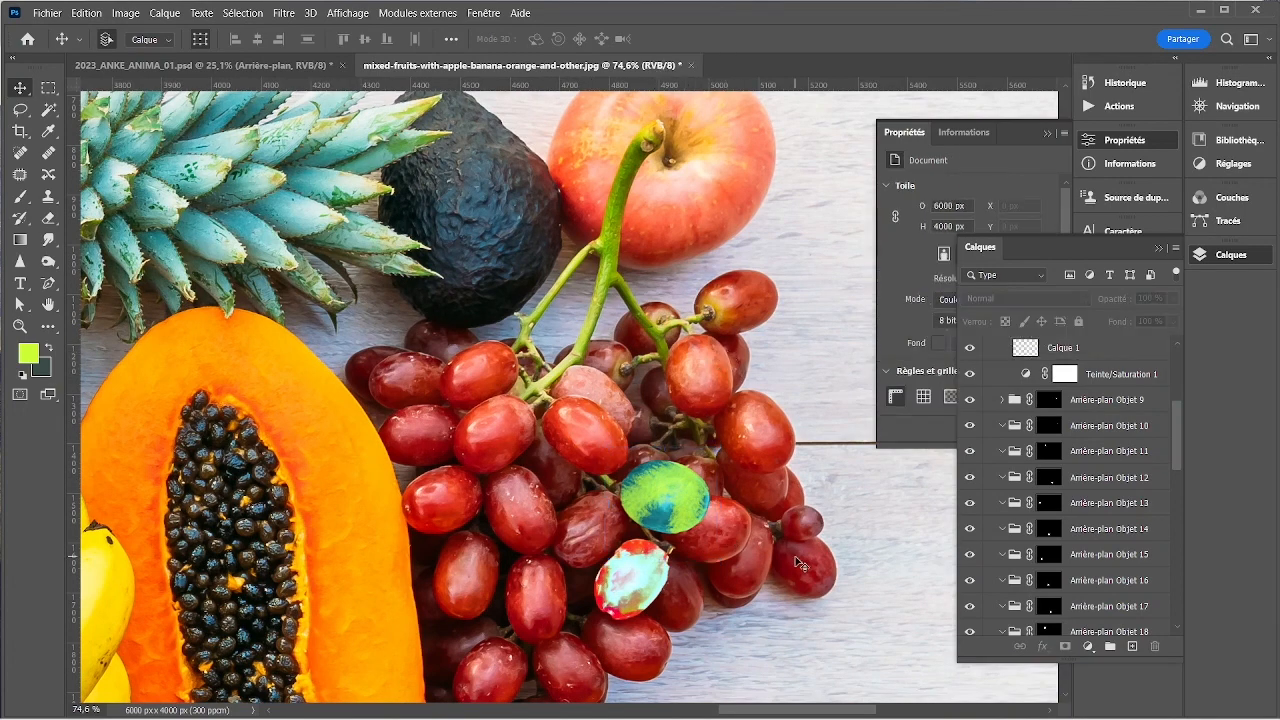
pyautogui.click(630, 517)
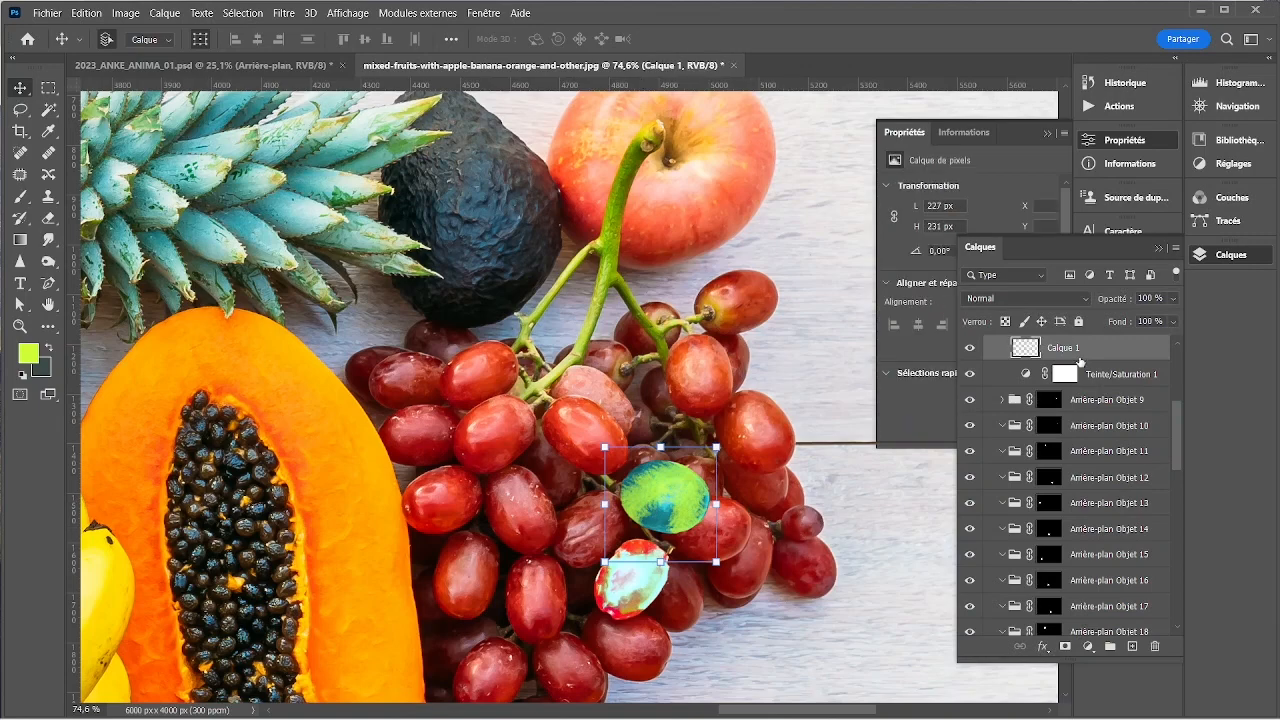
# - Select the mask of the Arrière-plan Objet 8 group and switch to the Brush tool
pyautogui.scroll(3, 1080, 361)
pyautogui.click(613, 527)
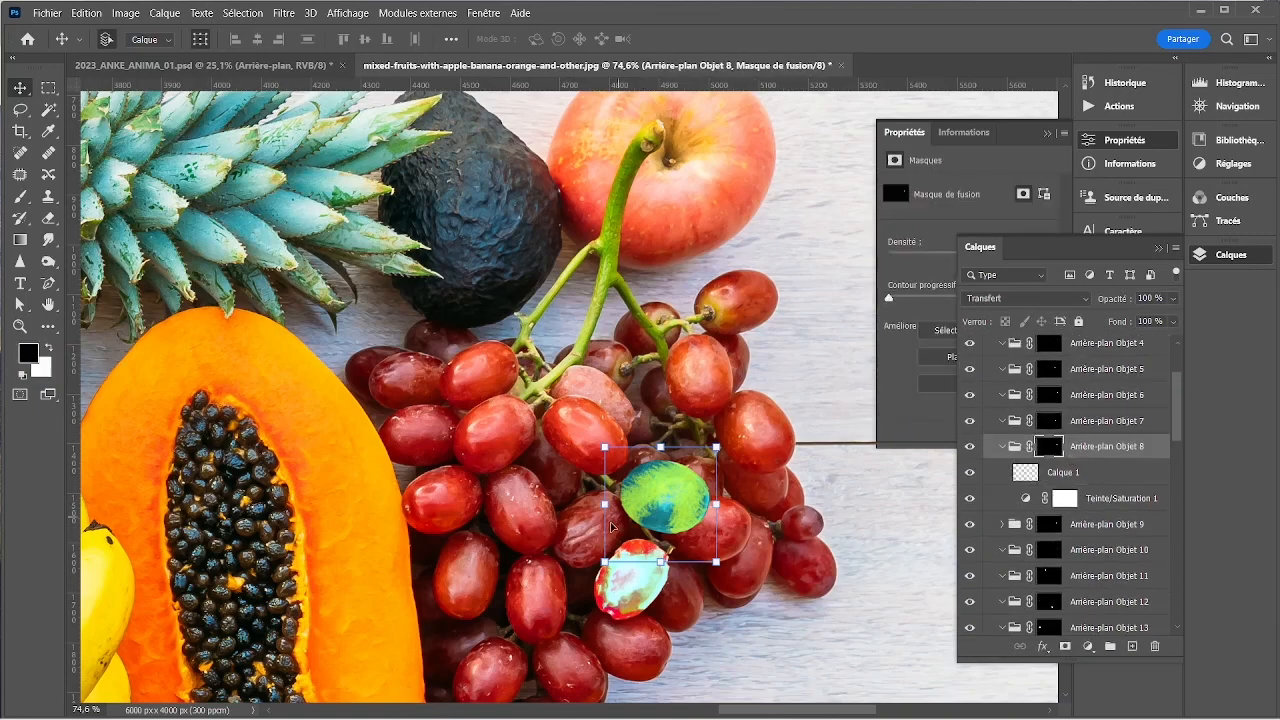
pyautogui.scroll(3, 613, 527)
pyautogui.press('b')
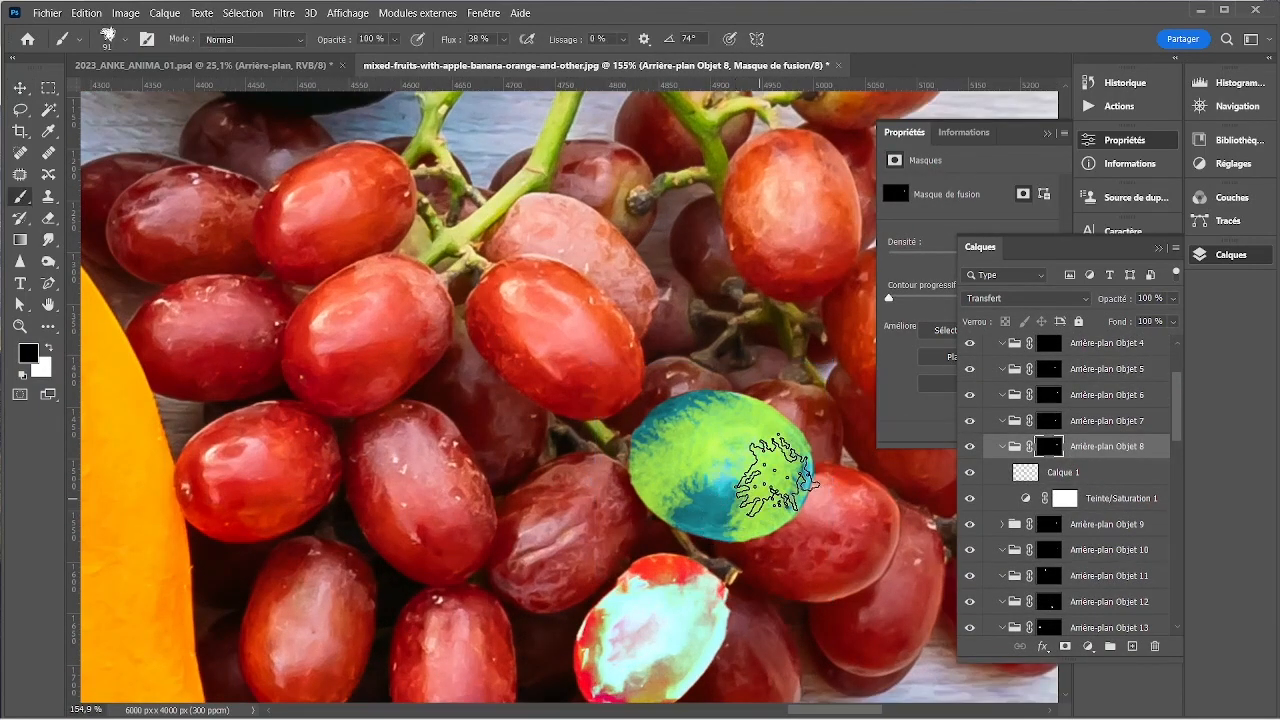
# - Try painting black over the green grape on the Arrière-plan Objet 8 mask, and undo the stroke
pyautogui.rightClick(749, 443)
pyautogui.press('Escape')
pyautogui.moveTo(690, 400); pyautogui.dragTo(686, 512)
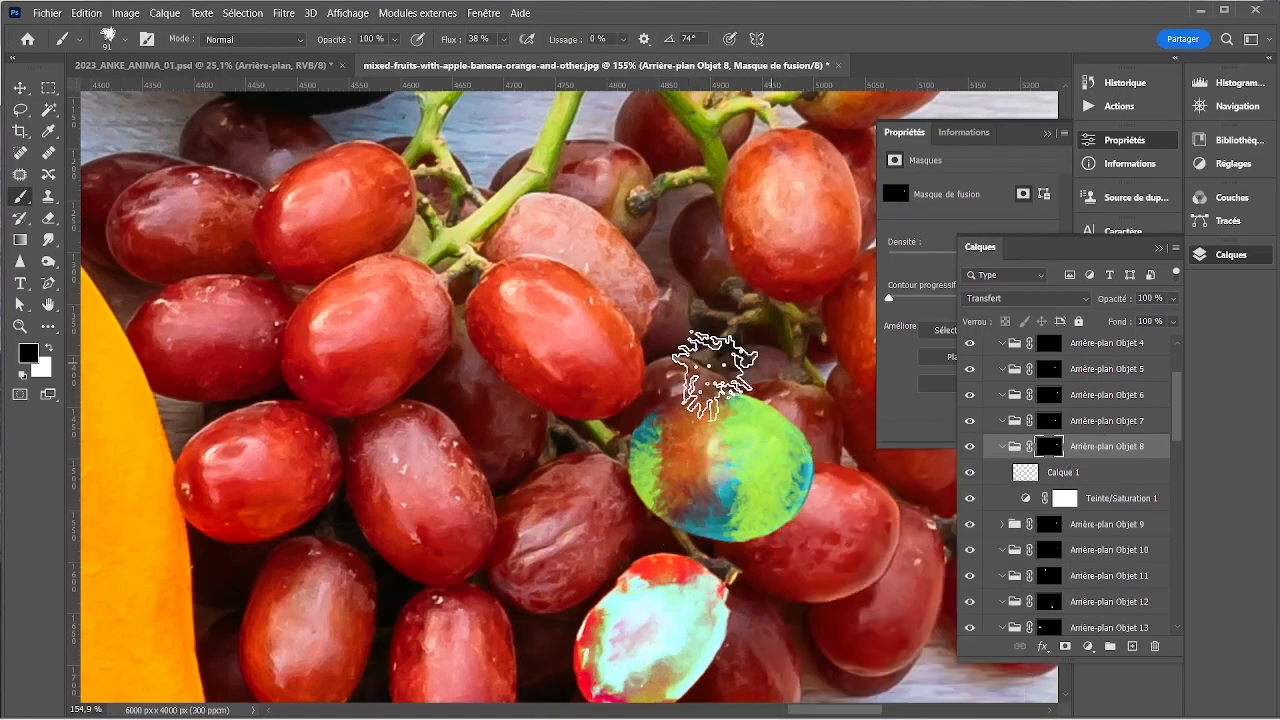
pyautogui.hotkey('ctrl', 'z')
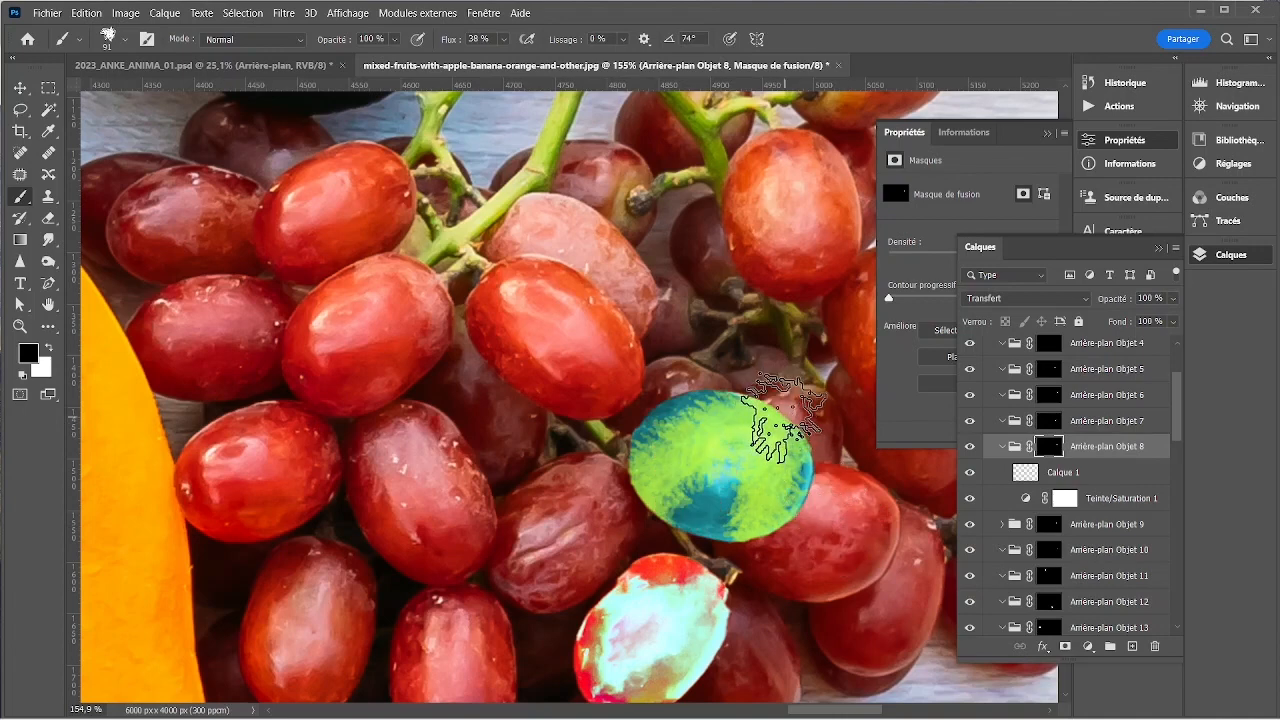
# - Set the foreground colour to white and paint on the mask around the green grape to reveal the paint and tint beyond its edges
pyautogui.press('x')
pyautogui.moveTo(771, 432); pyautogui.dragTo(735, 380)
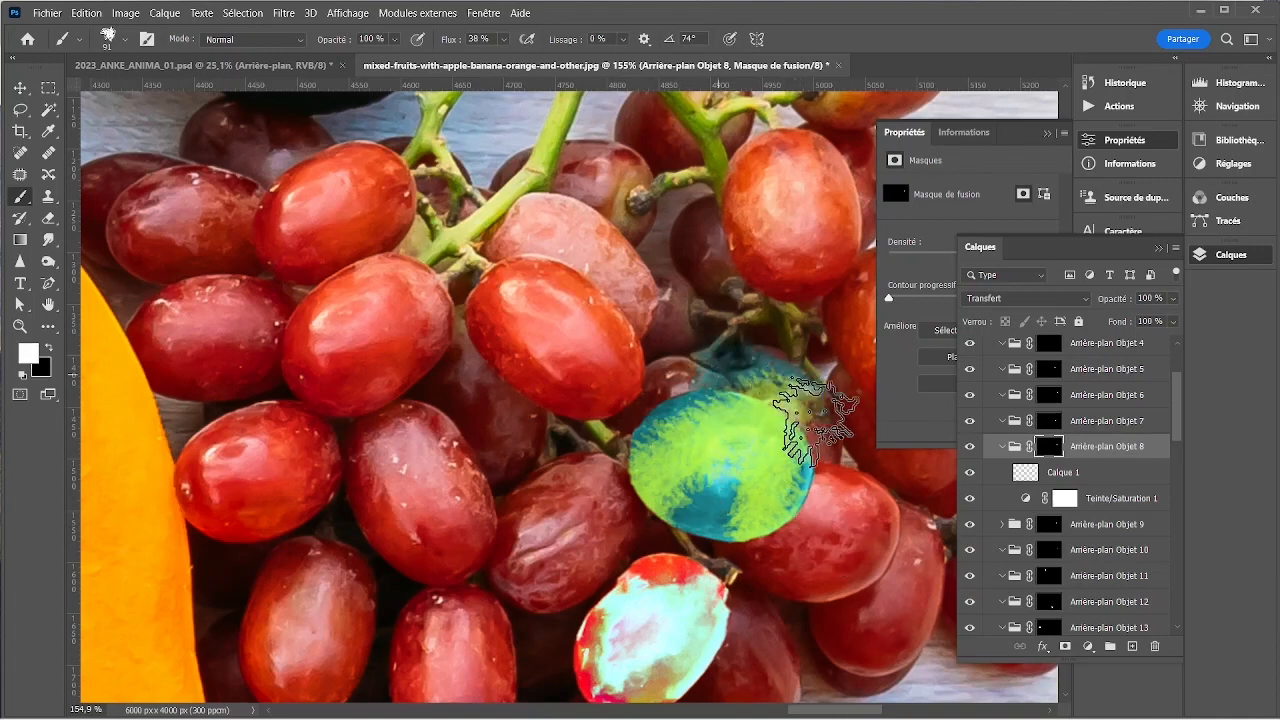
pyautogui.moveTo(815, 420)
pyautogui.mouseDown()
pyautogui.moveTo(659, 372)
pyautogui.moveTo(615, 432)
pyautogui.moveTo(633, 490)
pyautogui.moveTo(742, 527)
pyautogui.moveTo(807, 507)
pyautogui.moveTo(755, 395)
pyautogui.moveTo(645, 430)
pyautogui.moveTo(685, 503)
pyautogui.moveTo(812, 535)
pyautogui.moveTo(805, 447)
pyautogui.mouseUp()
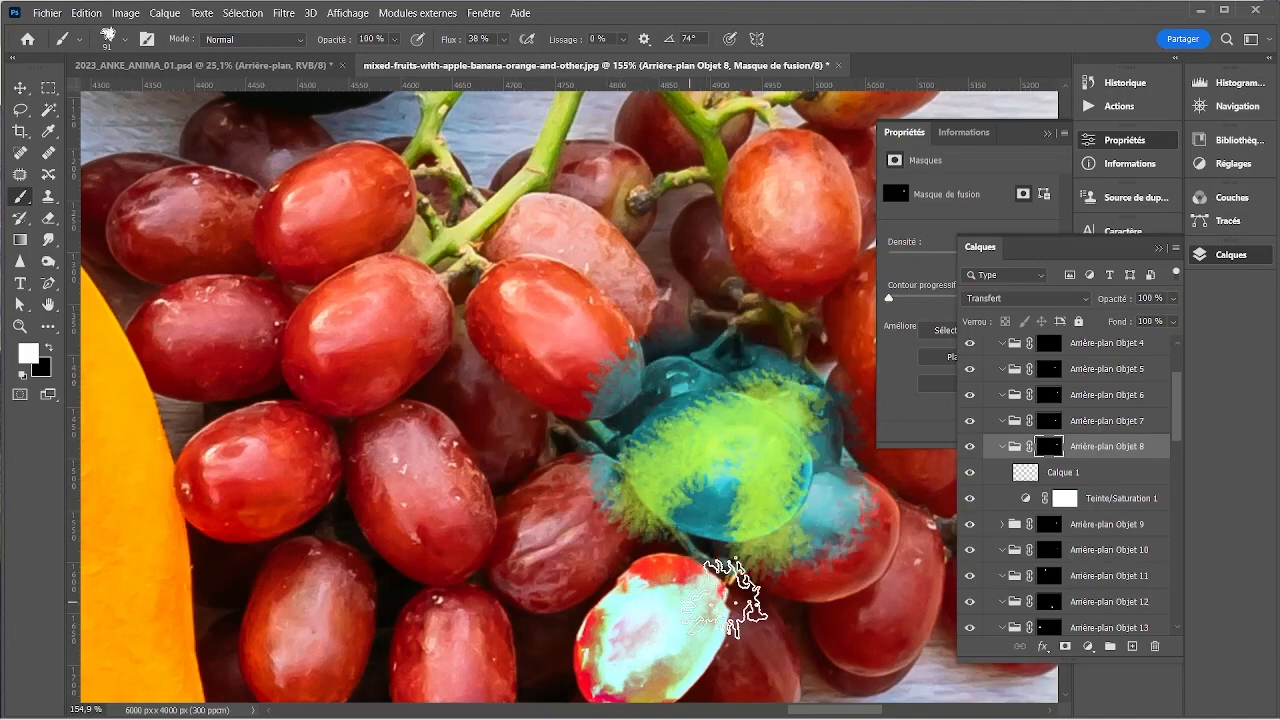
# - Try extending the Arrière-plan Objet 8 mask over the neighbouring grapes with broad white strokes, and undo the last strokes
pyautogui.scroll(-1, 808, 378)
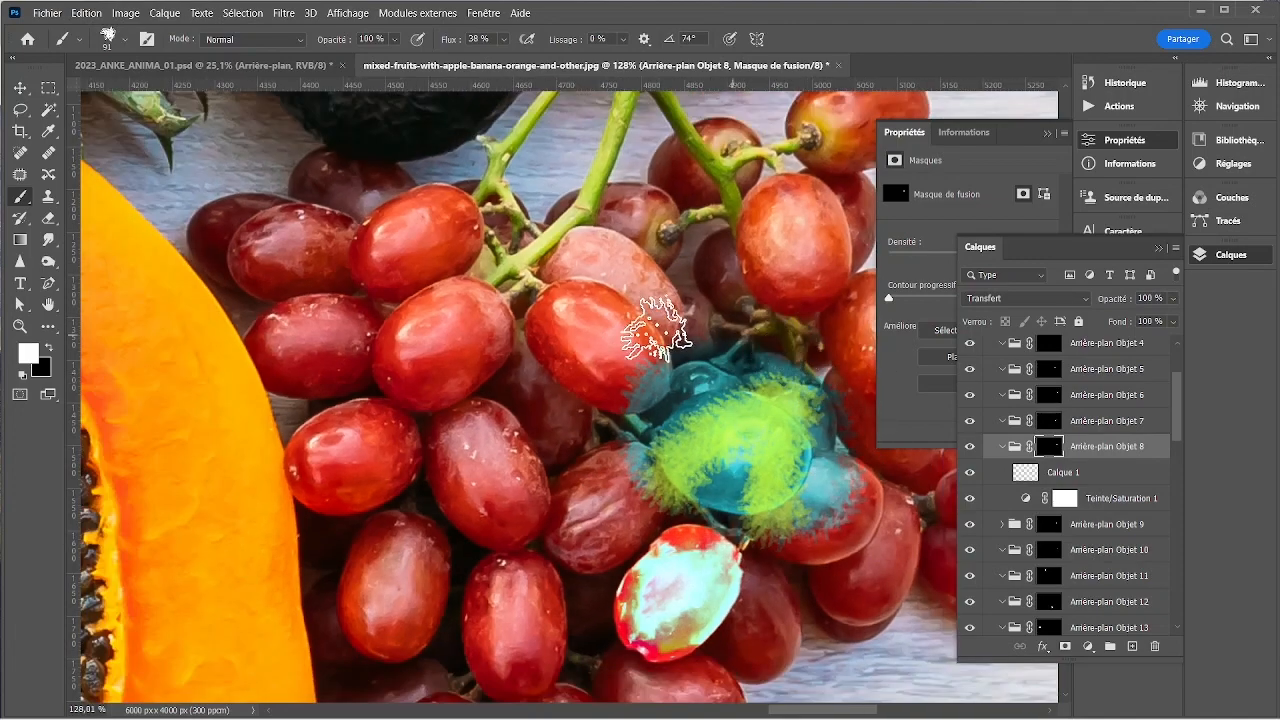
pyautogui.moveTo(655, 330); pyautogui.dragTo(495, 485)
pyautogui.moveTo(769, 543)
pyautogui.mouseDown()
pyautogui.moveTo(575, 542)
pyautogui.moveTo(557, 704)
pyautogui.moveTo(709, 477)
pyautogui.moveTo(880, 515)
pyautogui.mouseUp()
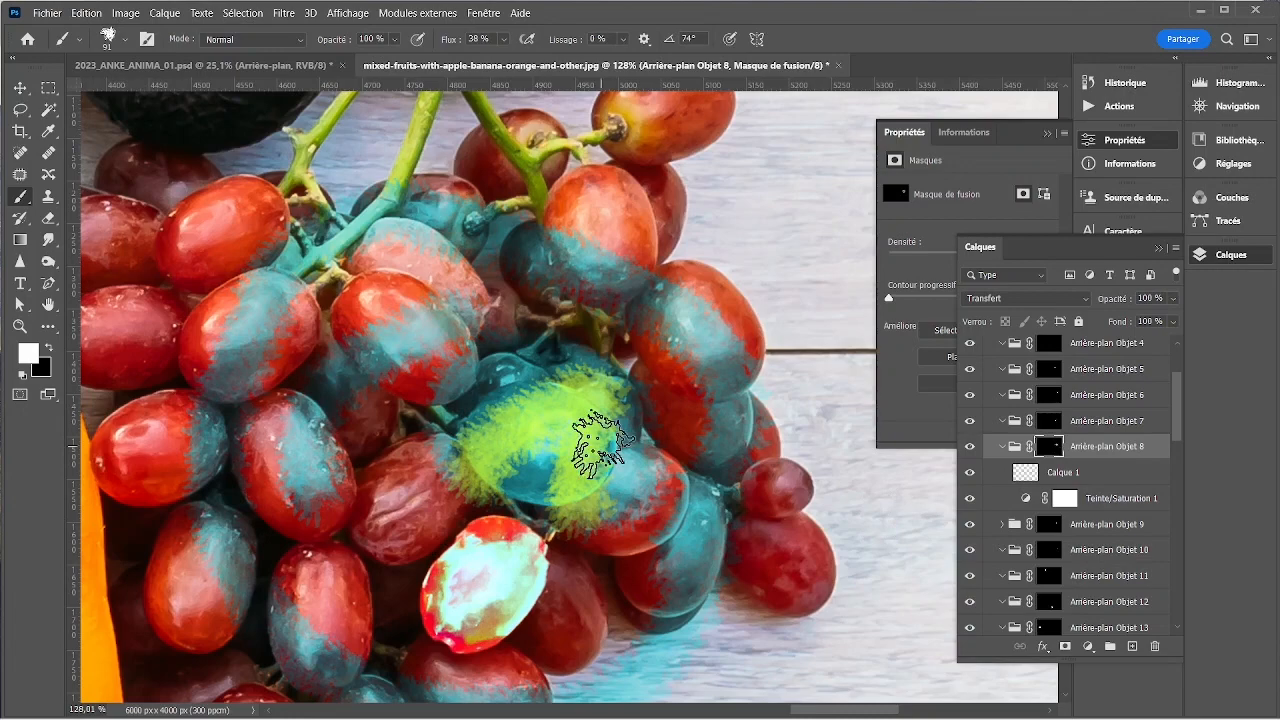
pyautogui.hotkey('ctrl', 'z')
pyautogui.hotkey('ctrl', 'z')
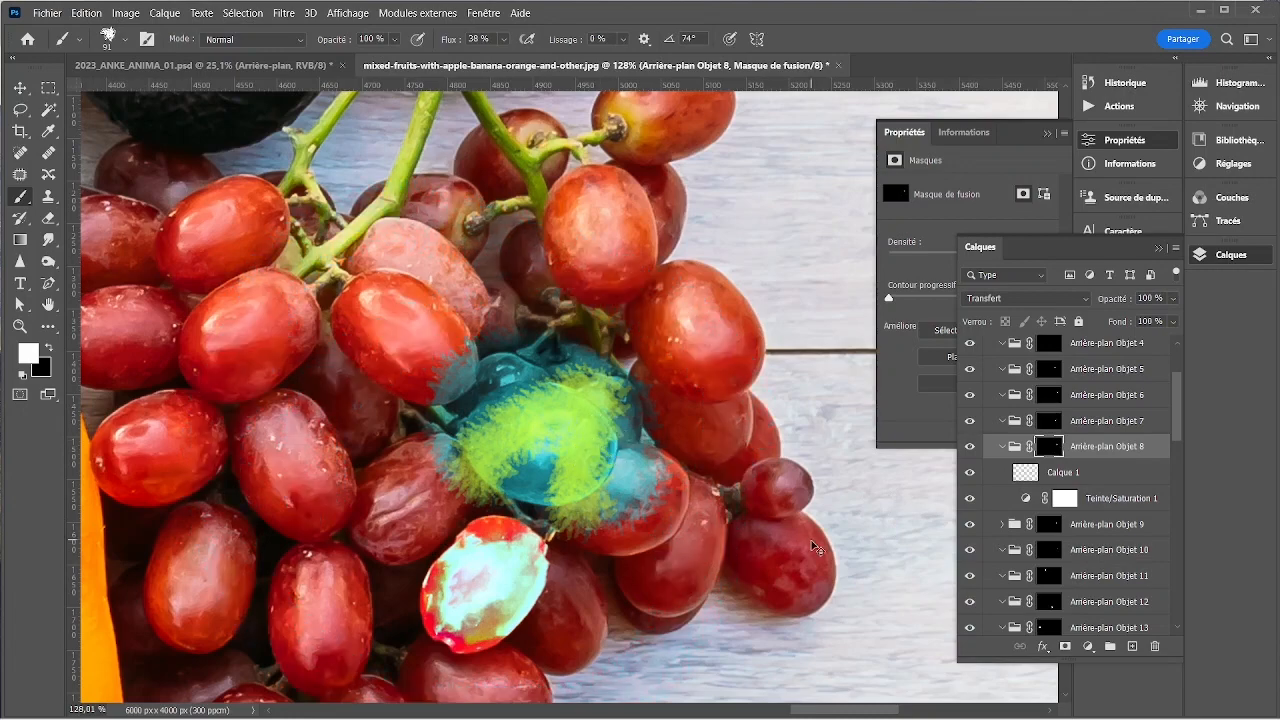
pyautogui.hotkey('ctrl', 'z')
pyautogui.hotkey('ctrl', 'z')
pyautogui.moveTo(570, 458)
pyautogui.mouseDown()
pyautogui.moveTo(1071, 453)
pyautogui.moveTo(688, 448)
pyautogui.moveTo(700, 465)
pyautogui.moveTo(717, 443)
pyautogui.moveTo(795, 473)
pyautogui.moveTo(790, 461)
pyautogui.moveTo(847, 428)
pyautogui.moveTo(852, 403)
pyautogui.moveTo(797, 373)
pyautogui.moveTo(745, 365)
pyautogui.moveTo(700, 418)
pyautogui.moveTo(710, 463)
pyautogui.moveTo(740, 481)
pyautogui.moveTo(787, 477)
pyautogui.moveTo(823, 450)
pyautogui.moveTo(820, 386)
pyautogui.moveTo(868, 533)
pyautogui.moveTo(865, 418)
pyautogui.mouseUp()
pyautogui.click(1047, 447)
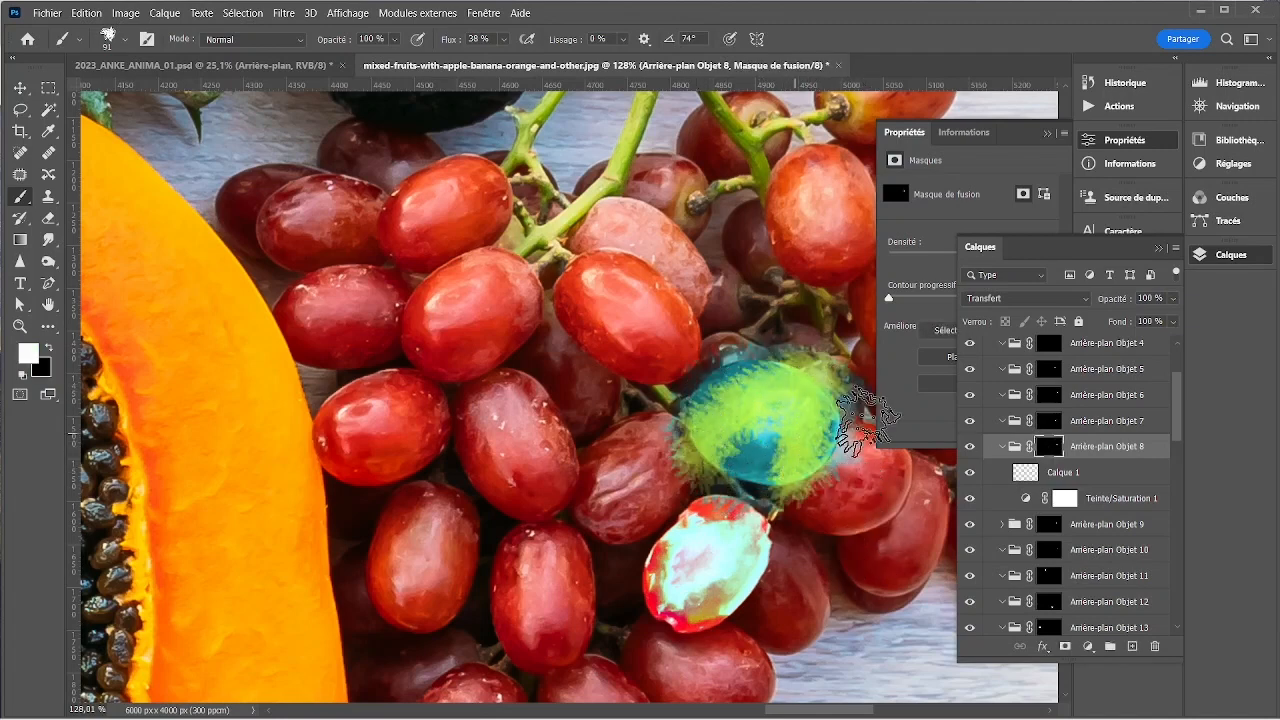
# - Review the Masquer tous les objets command for the Arrière-plan layer without running it, and view the whole image
pyautogui.scroll(-2, 880, 515)
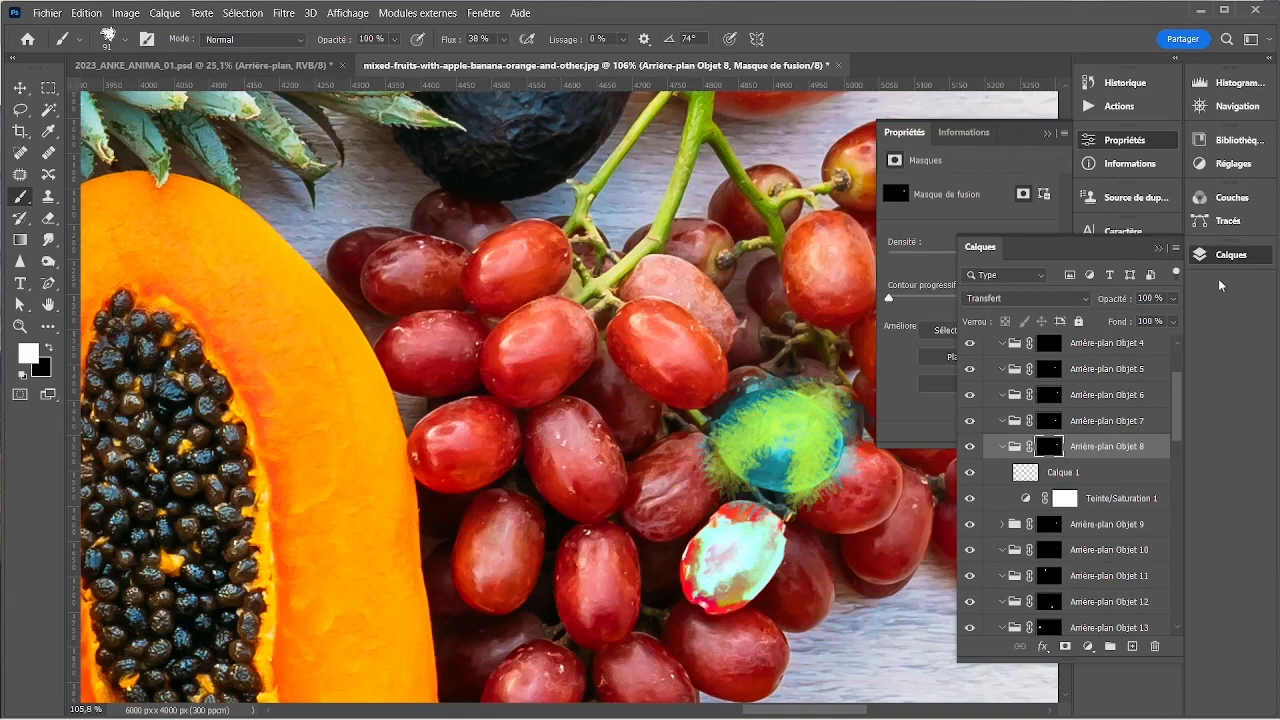
pyautogui.scroll(-6, 1108, 473)
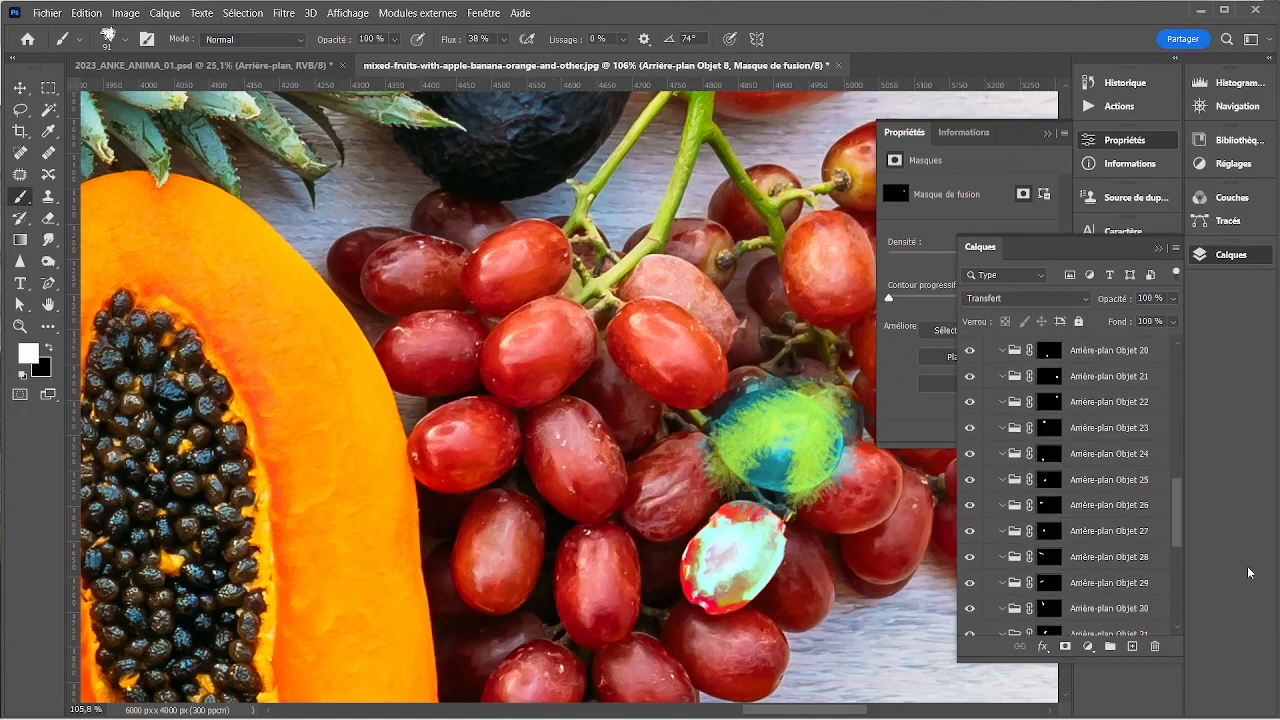
pyautogui.moveTo(1176, 520); pyautogui.dragTo(1177, 608)
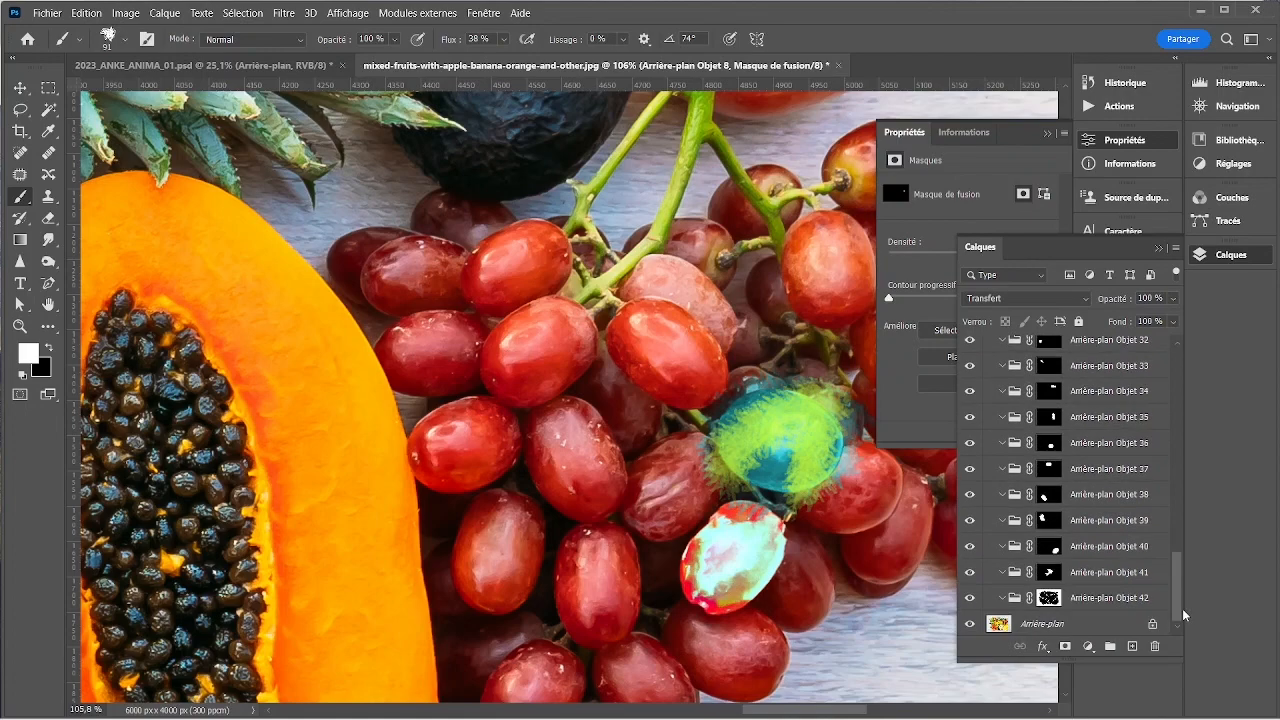
pyautogui.rightClick(1072, 628)
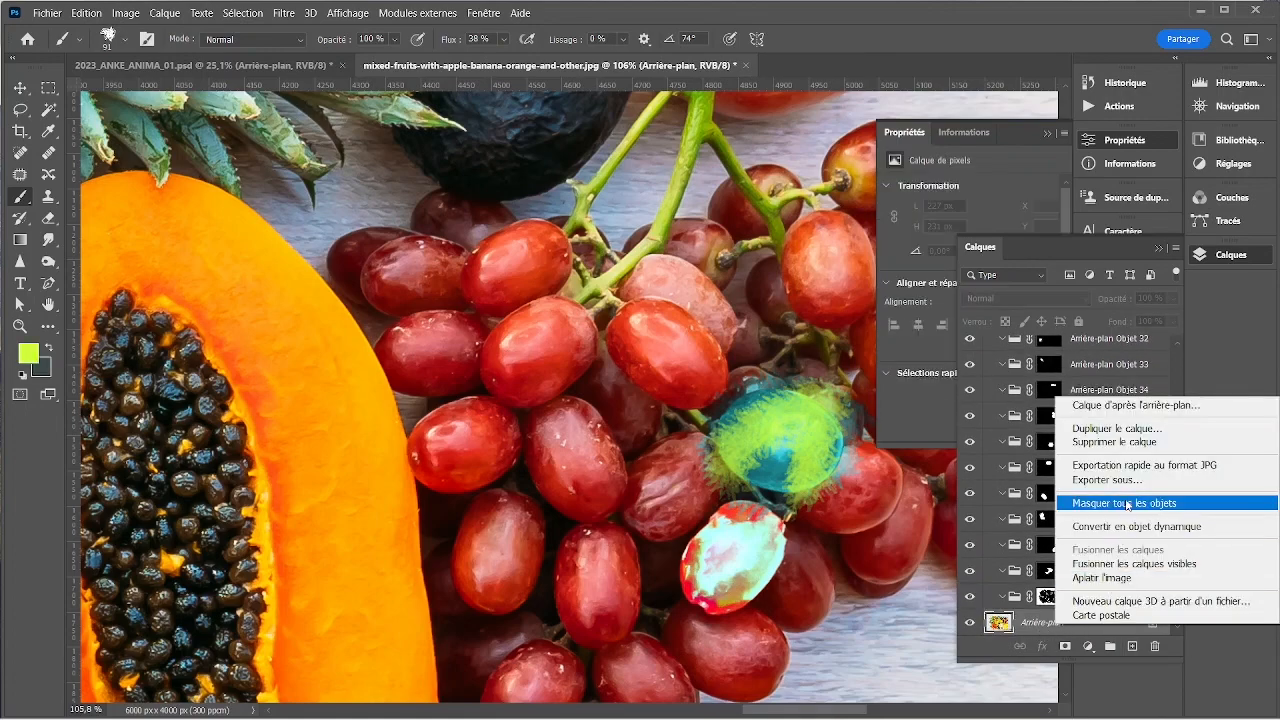
pyautogui.click(1266, 335)
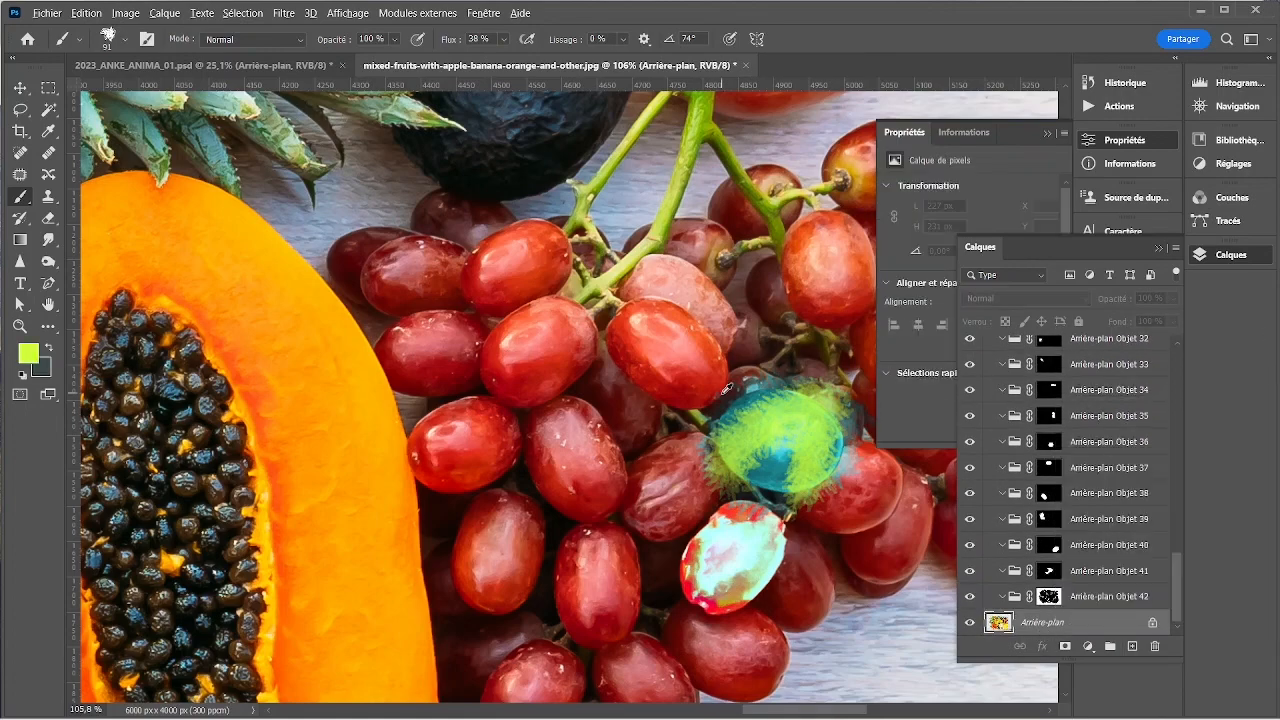
pyautogui.scroll(-10, 722, 392)
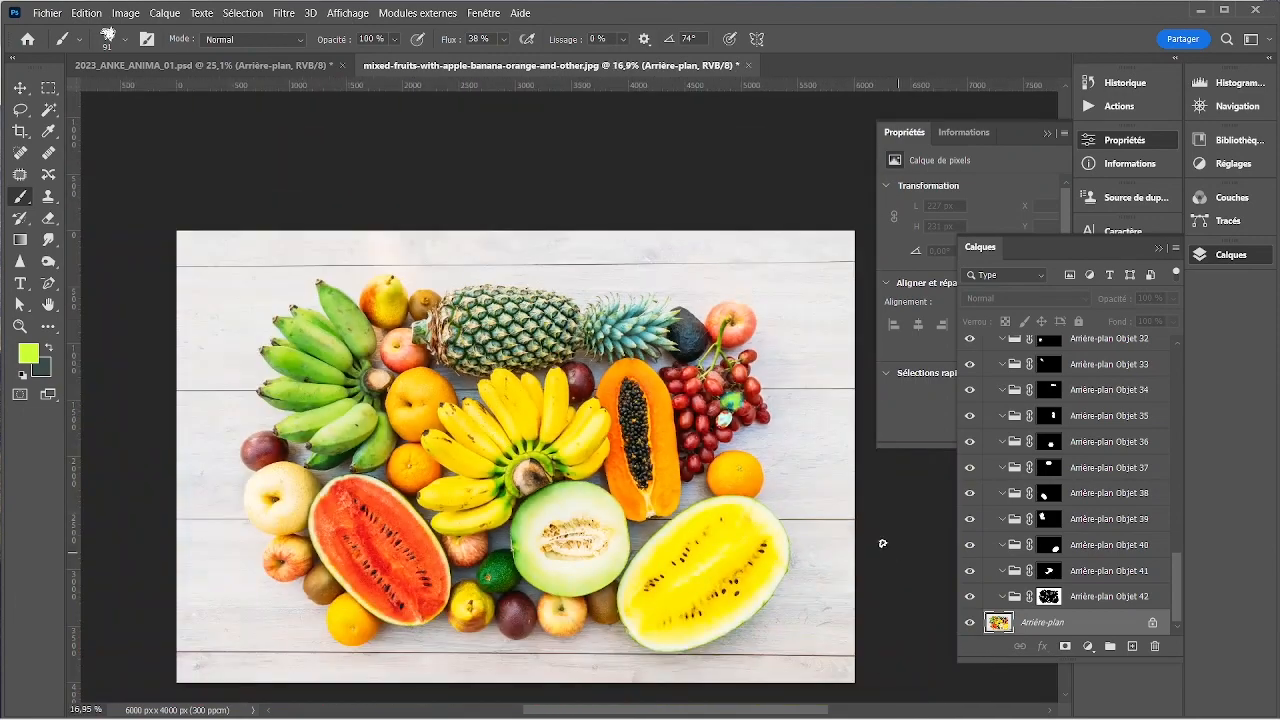